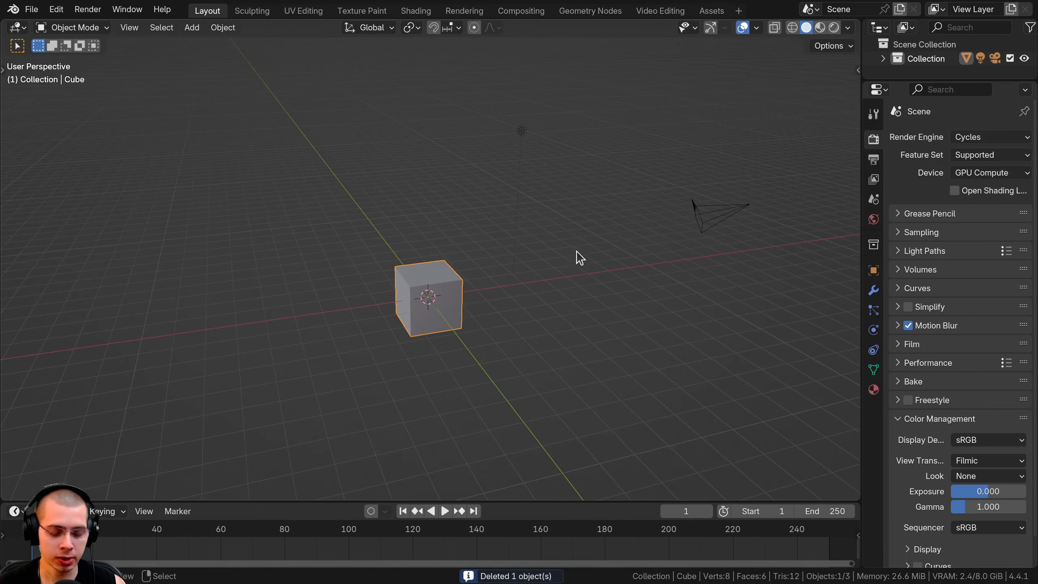
scroll(589, 435, up, 2)
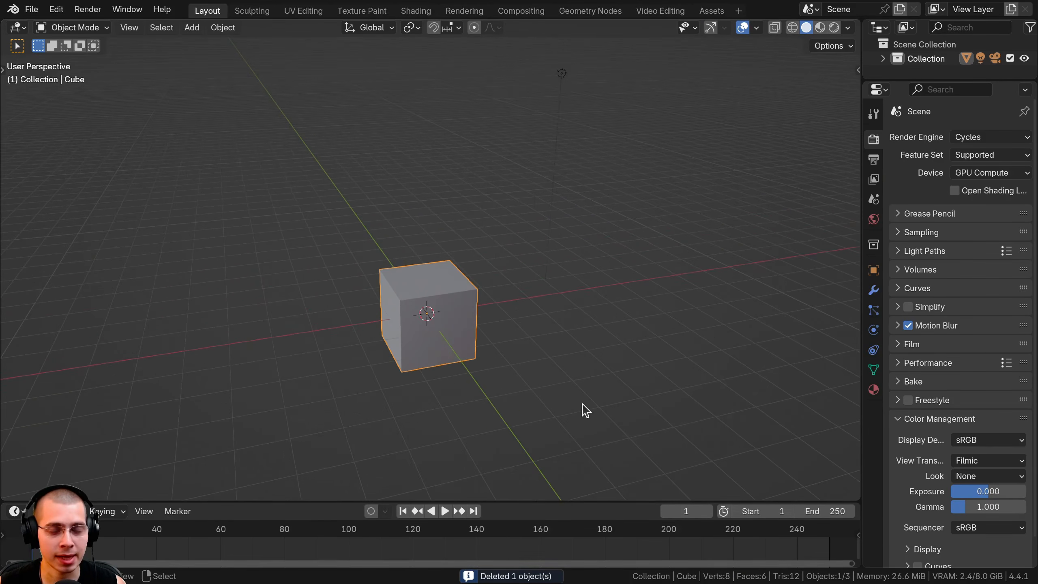
shift+middle_drag(549, 363, 498, 336)
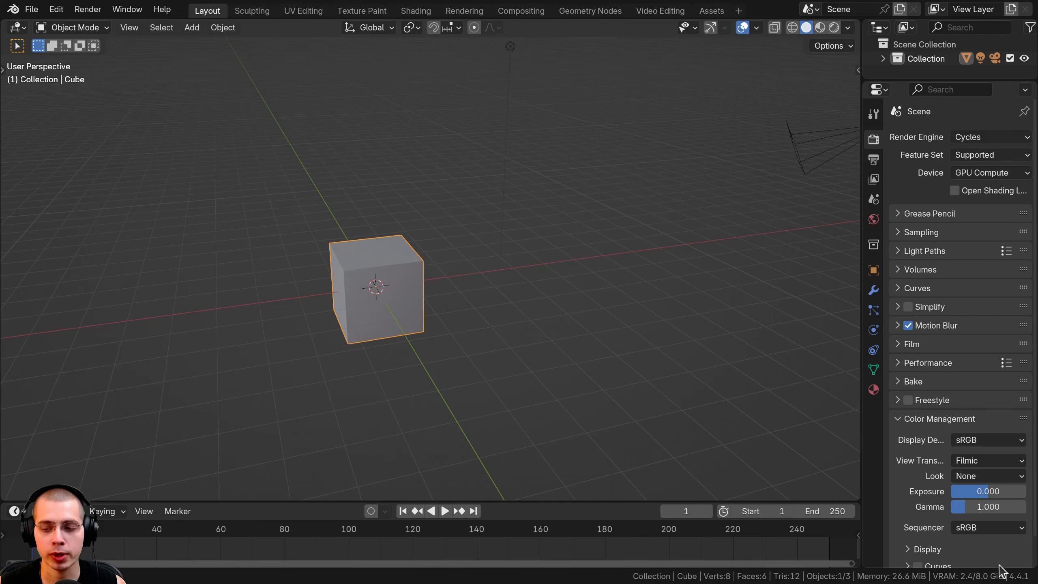
shift+middle_drag(655, 363, 646, 366)
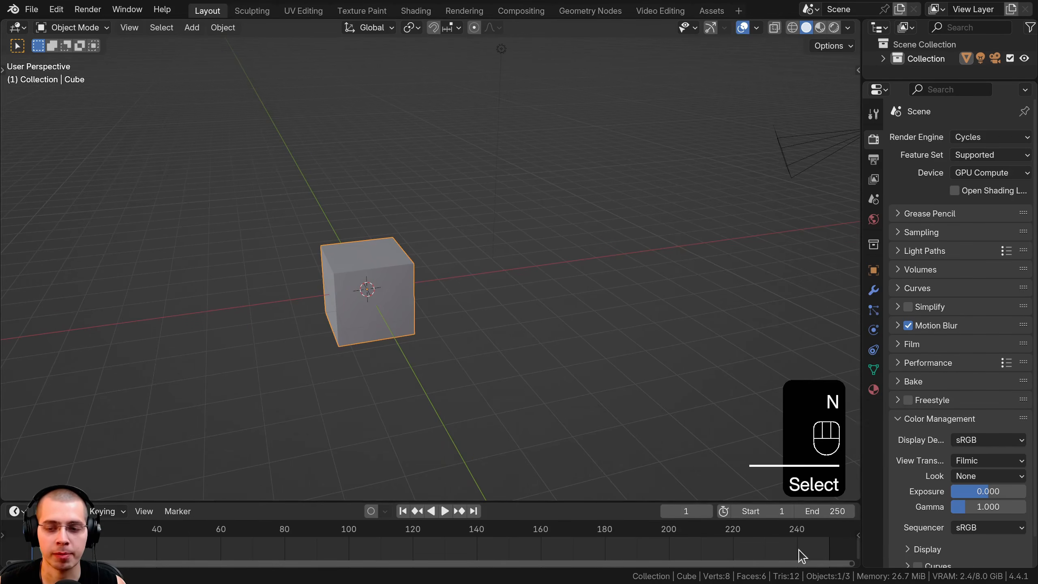
middle_drag(780, 408, 896, 421)
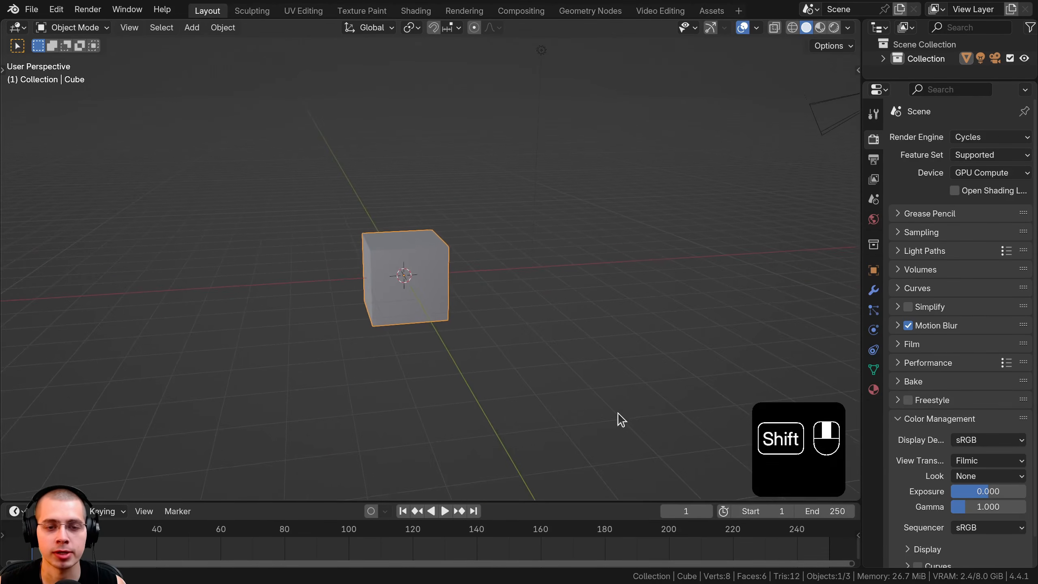
shift+middle_drag(618, 420, 637, 419)
scroll(637, 420, up, 3)
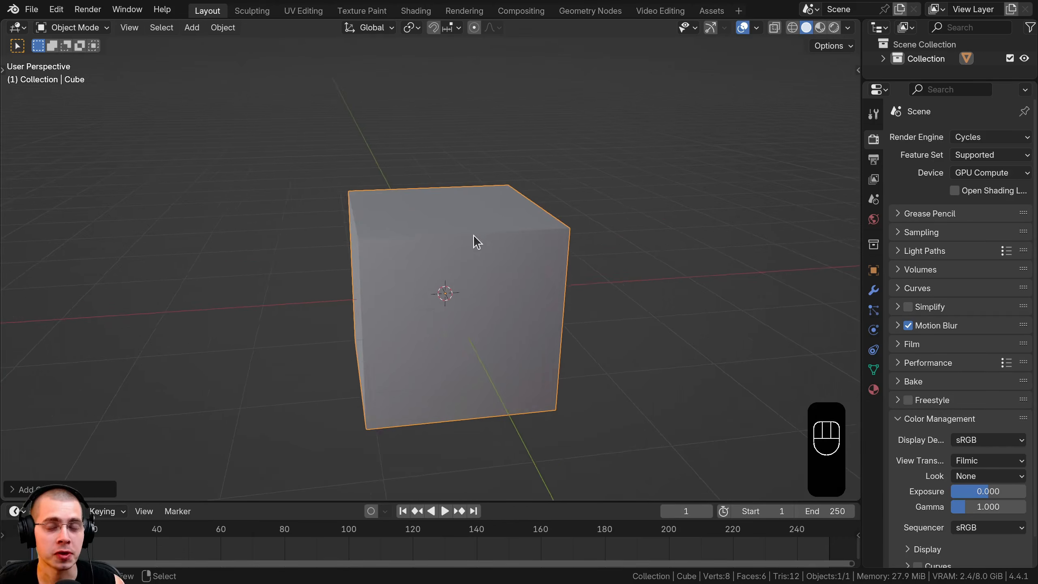
middle_drag(475, 236, 470, 246)
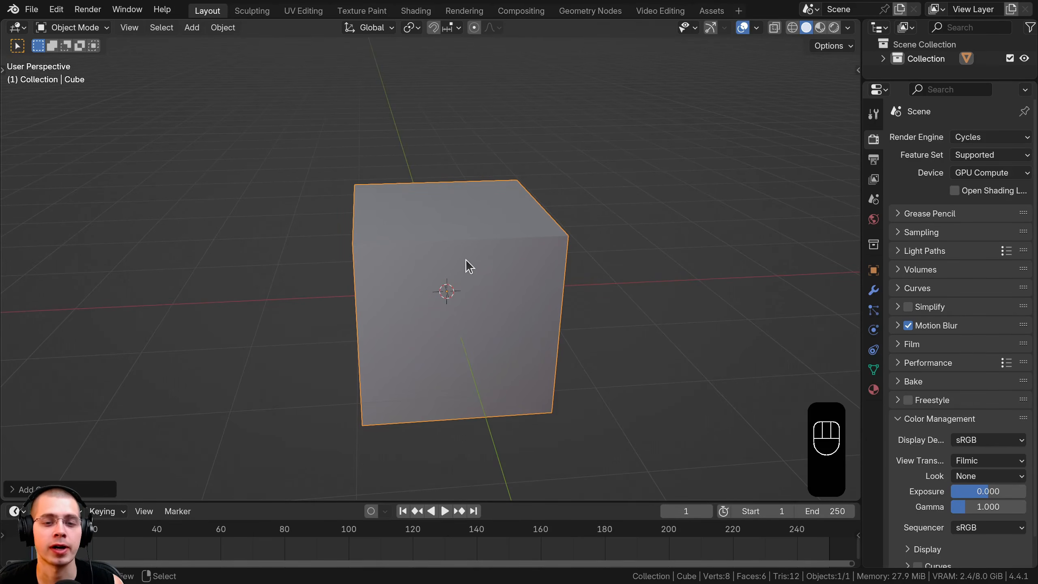
middle_drag(468, 258, 440, 190)
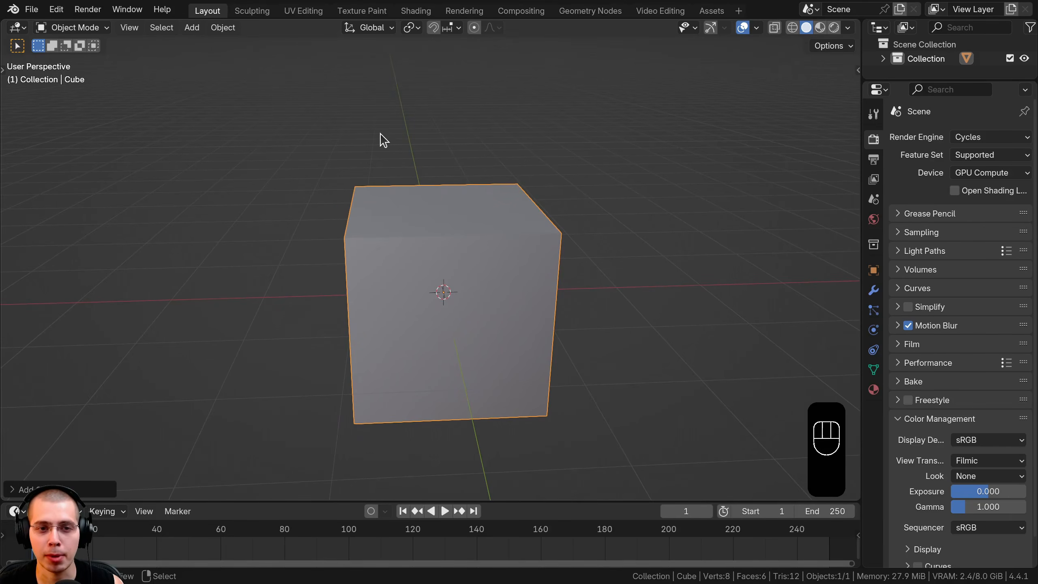
middle_drag(382, 140, 423, 206)
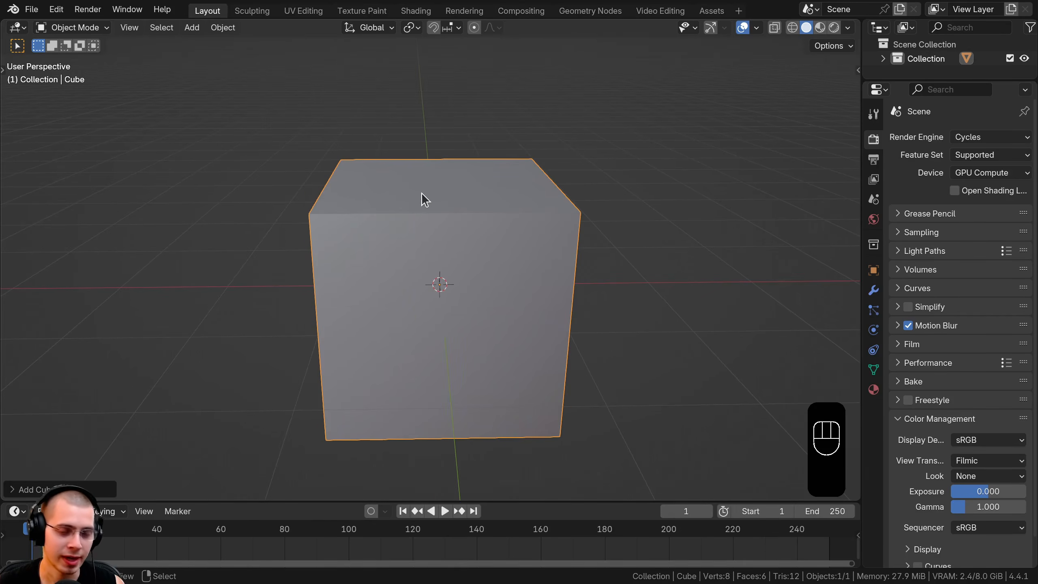
Step: Enter Edit Mode on the cube and add one centred vertical loop cut that splits it in half along X
key(Tab)
shift+middle_drag(421, 199, 462, 209)
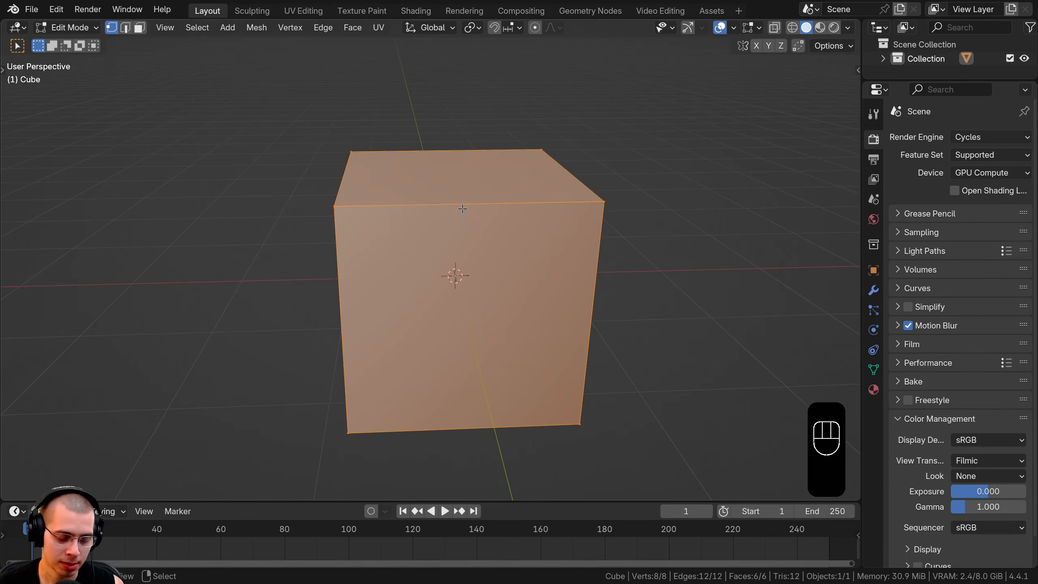
key(ctrl)
key(ctrl+r)
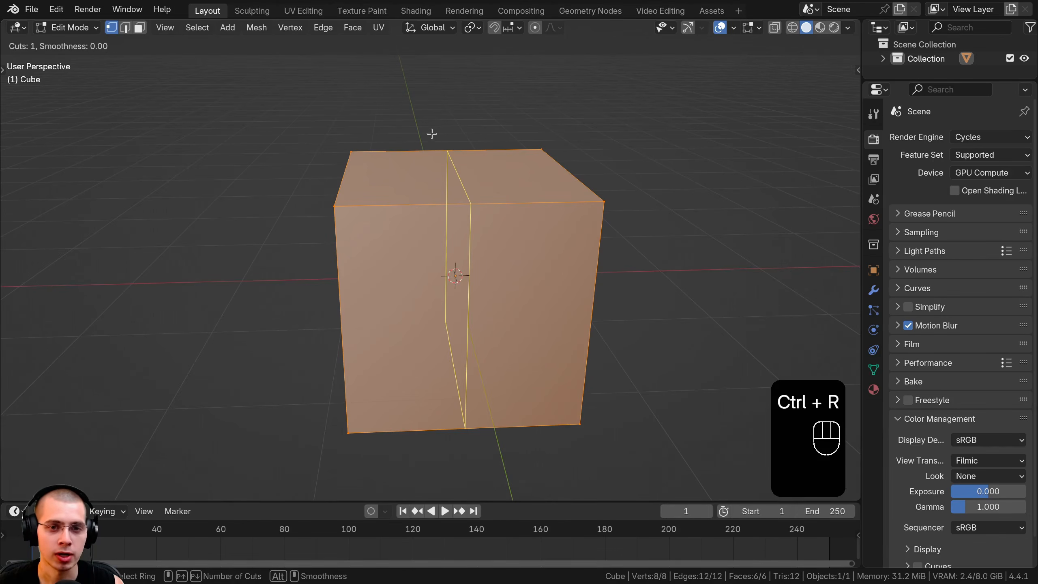
click(472, 189)
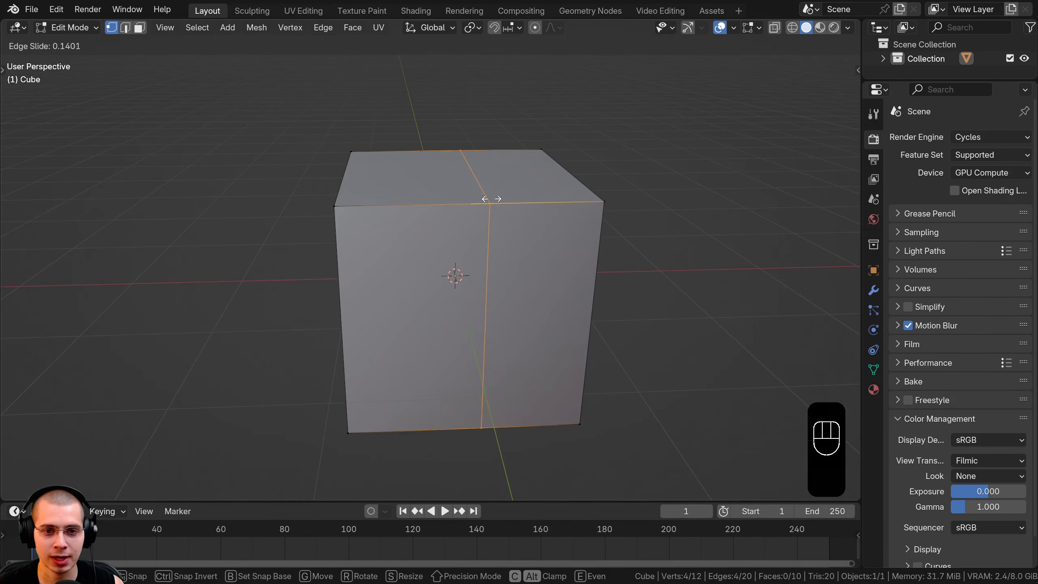
right_click(491, 199)
Step: Delete the four corner vertices on the cube's negative X side, leaving only the positive X half
middle_drag(496, 294, 353, 198)
click(357, 198)
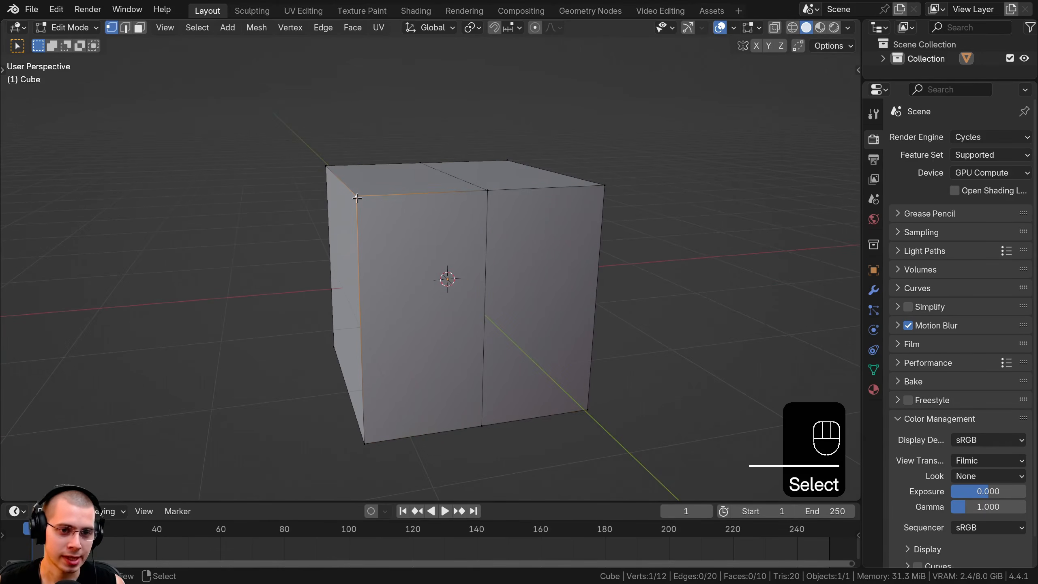
shift+click(326, 166)
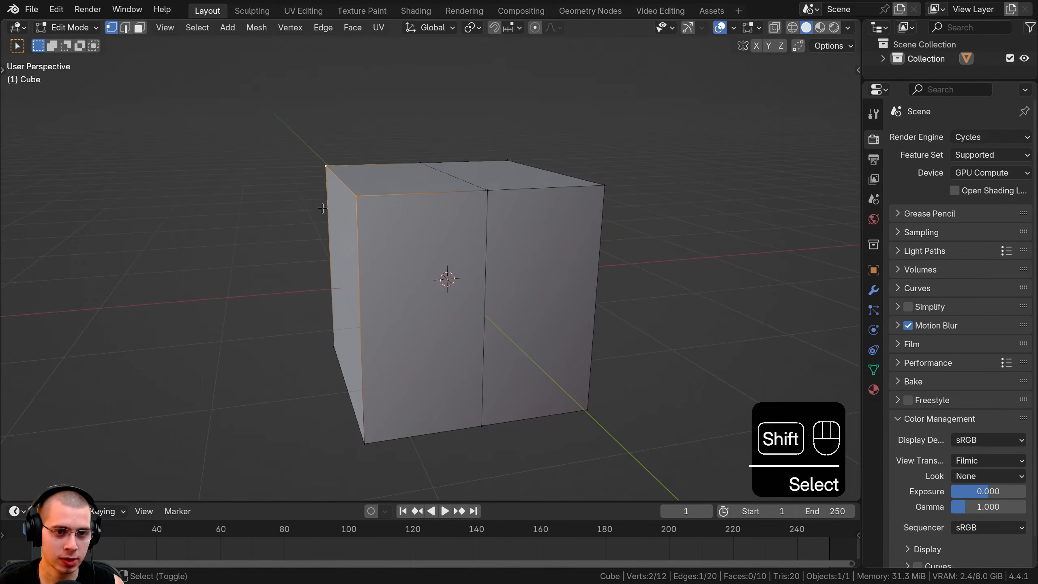
shift+click(333, 348)
shift+click(364, 442)
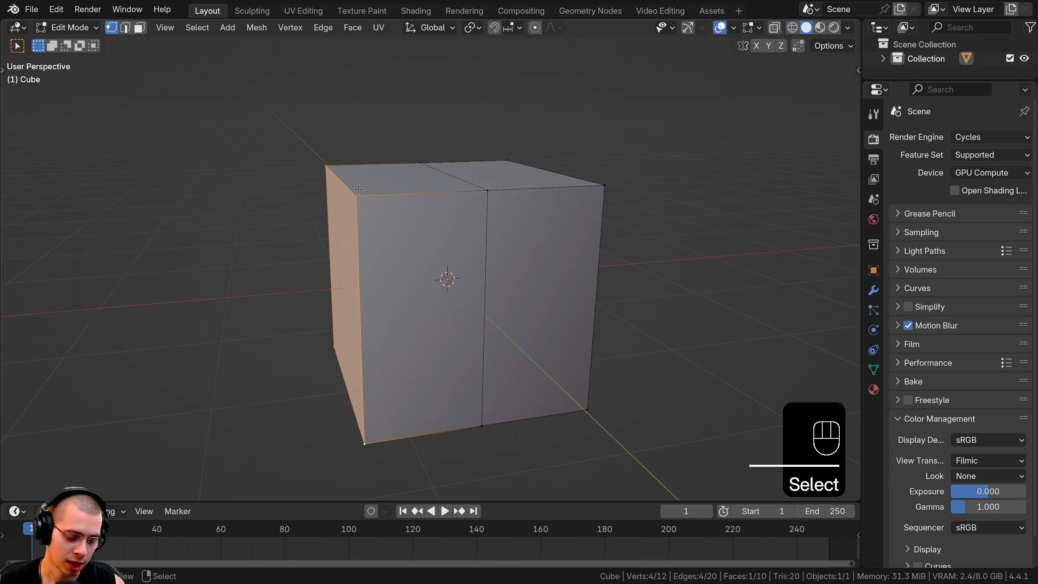
key(x)
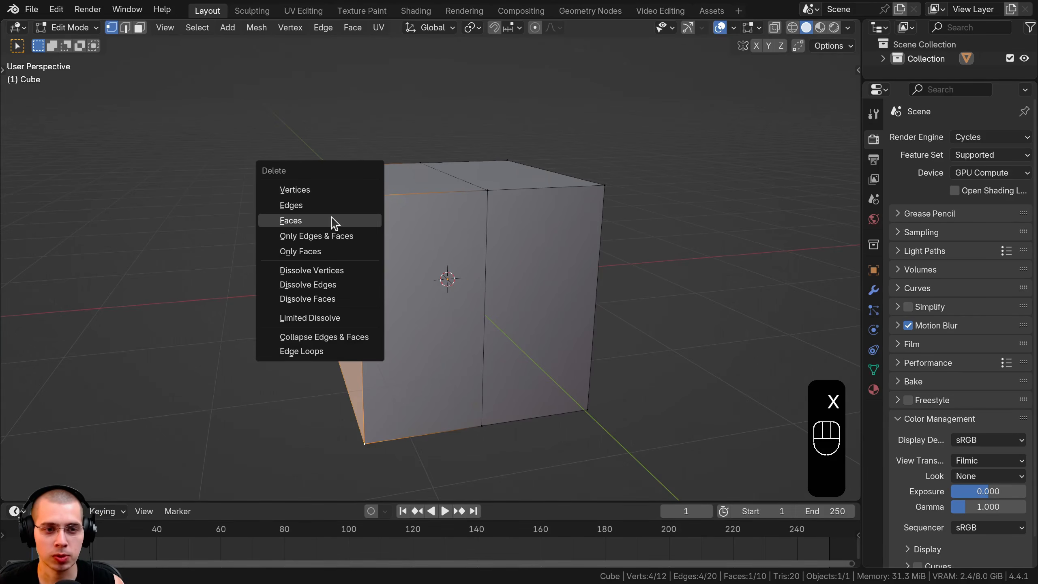
click(322, 190)
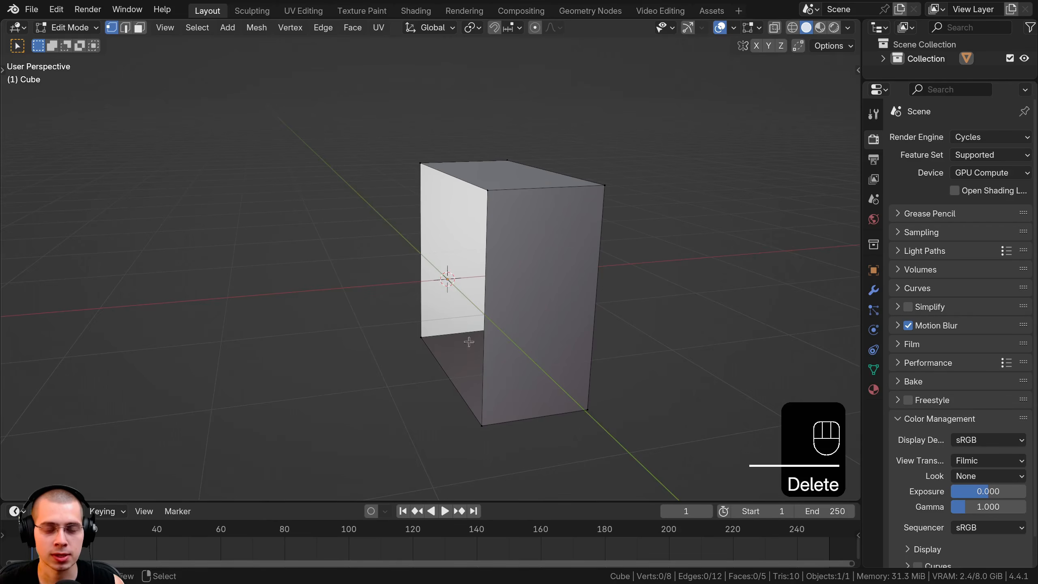
Step: Return to Object Mode and examine the half cube's open side and origin point
middle_drag(469, 342, 450, 323)
key(Tab)
key(Tab)
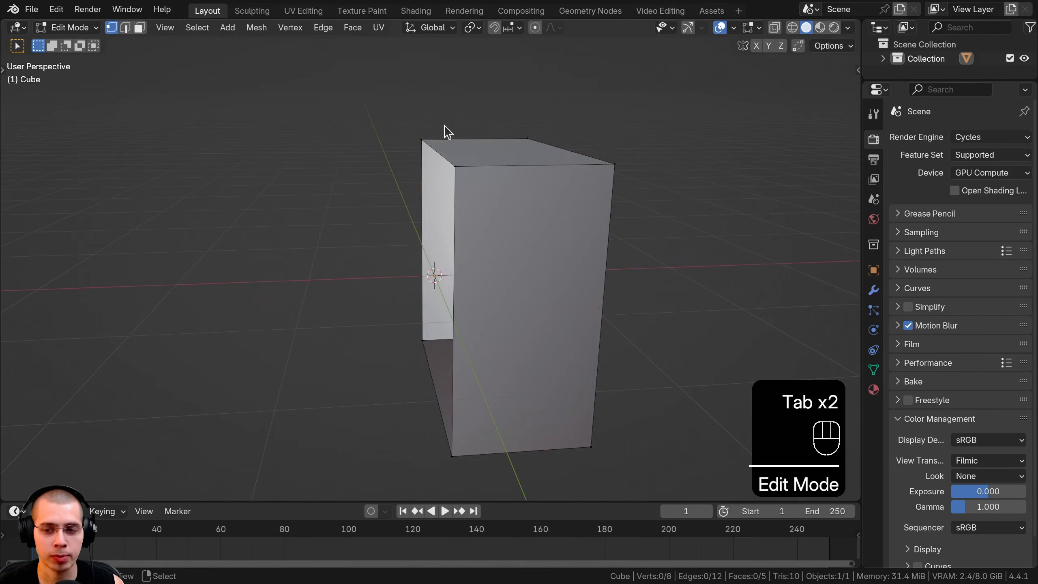
key(Tab)
scroll(437, 280, up, 3)
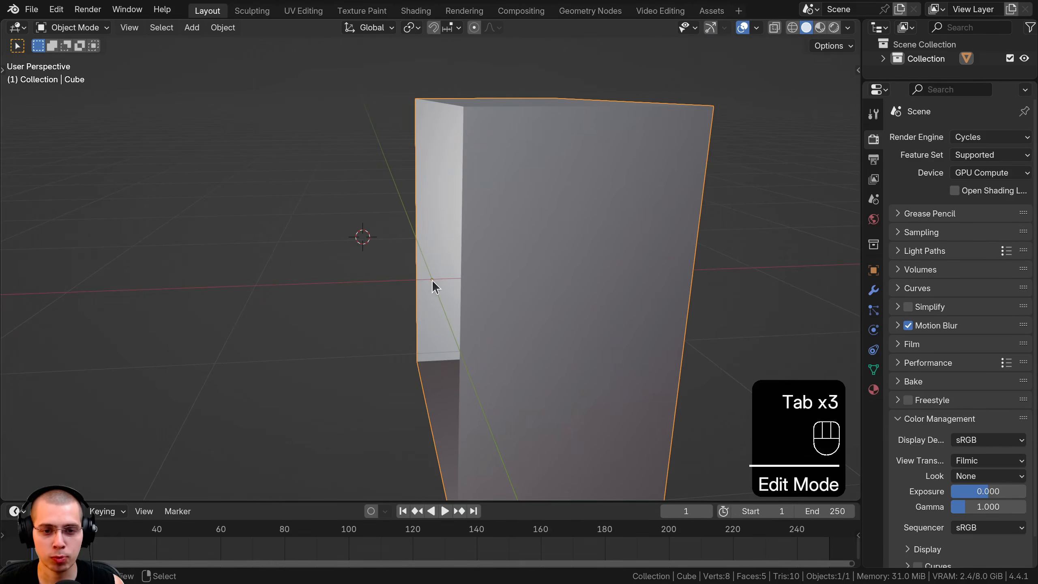
key(g)
right_click(467, 291)
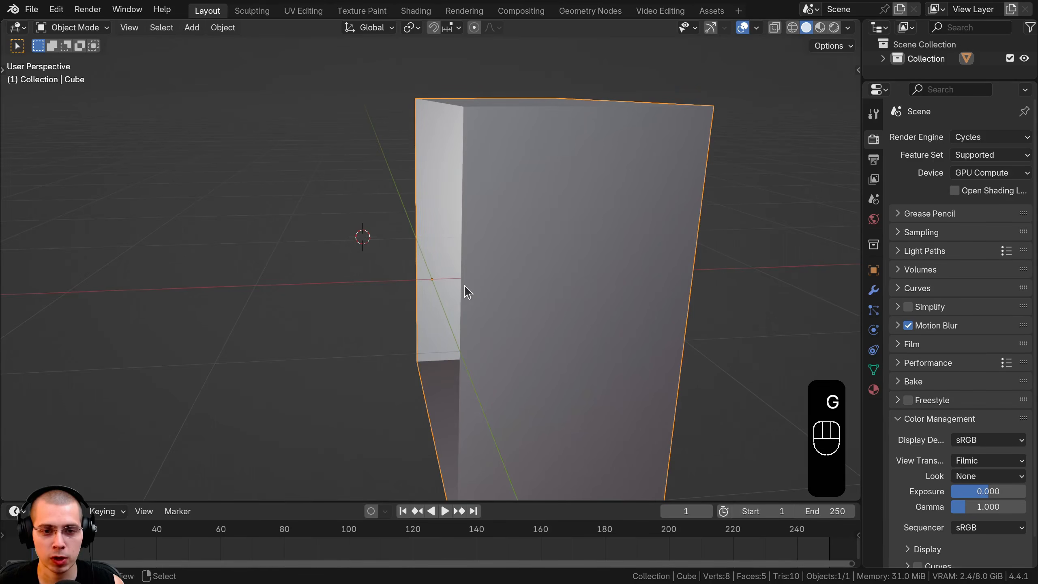
scroll(464, 285, down, 3)
middle_drag(465, 285, 403, 248)
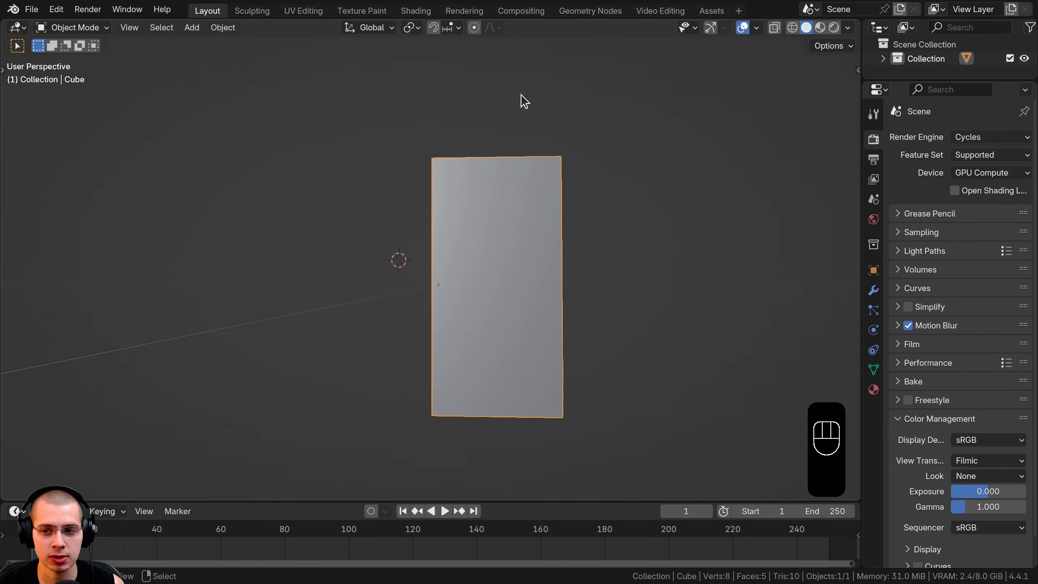
Step: Show the half cube's modifier properties and widen the Properties editor
click(877, 293)
drag(861, 283, 784, 282)
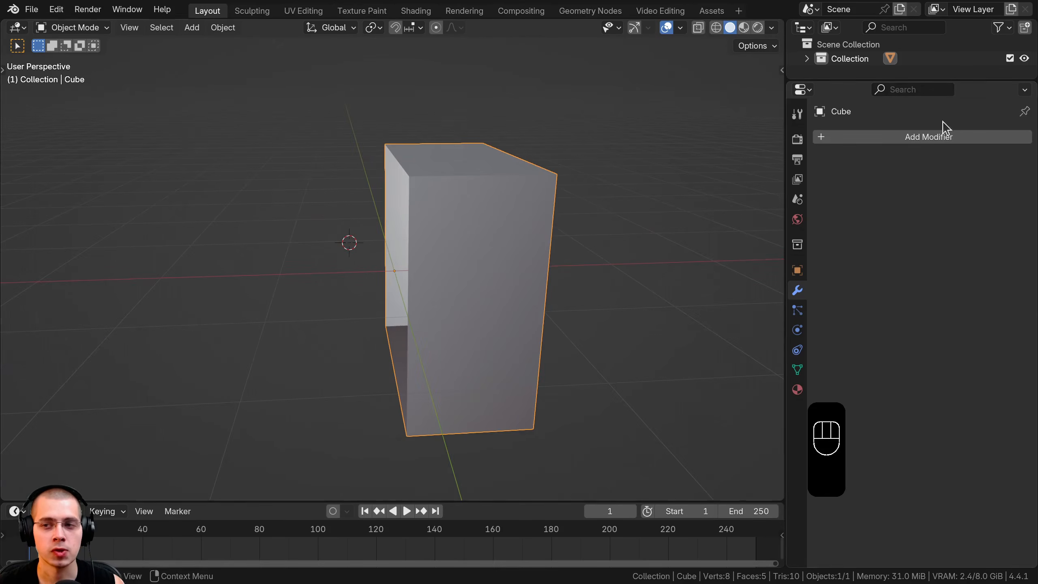
click(926, 143)
mouse_move(856, 271)
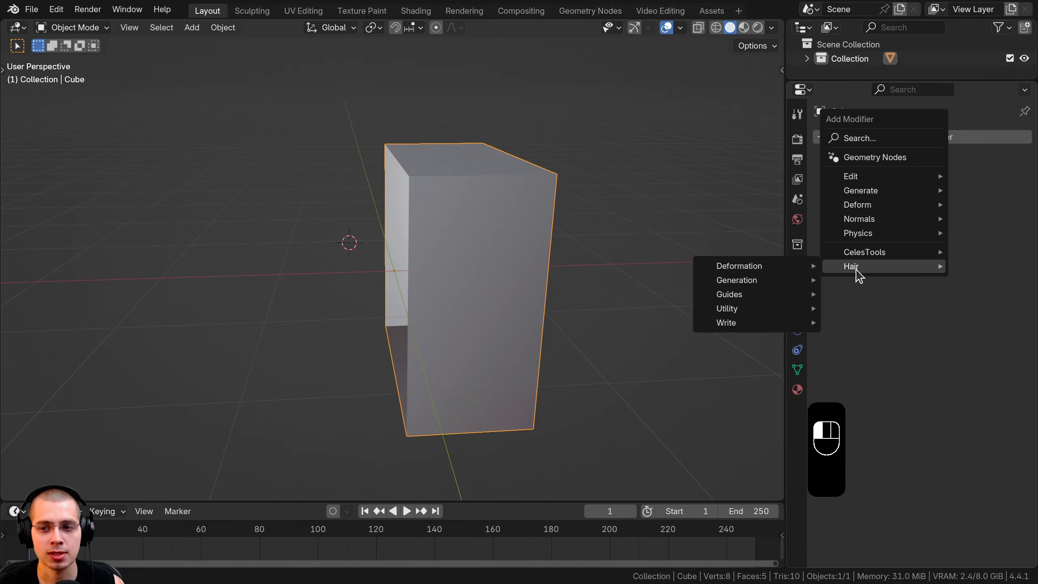
mouse_move(863, 178)
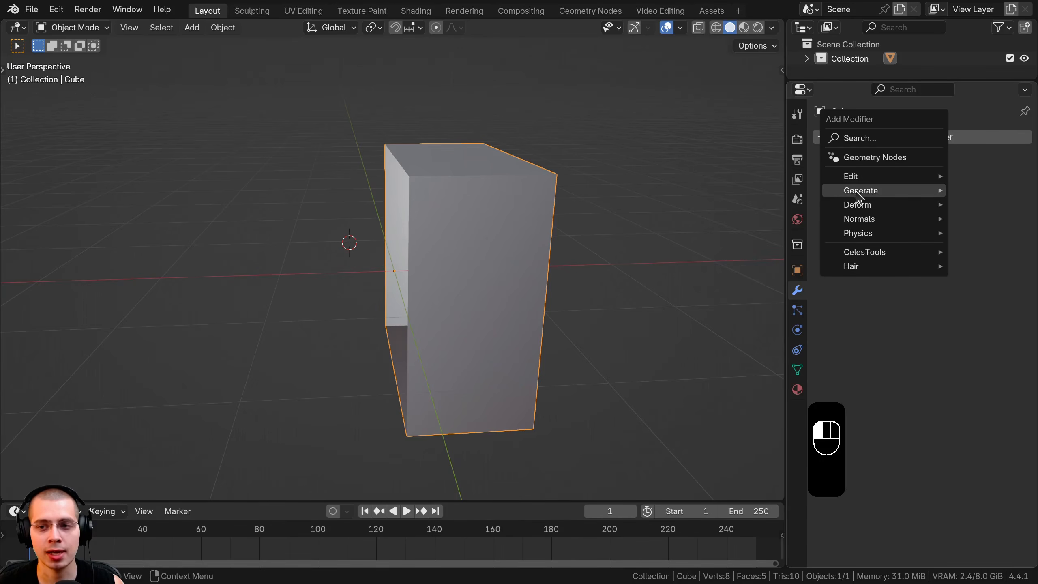
mouse_move(876, 207)
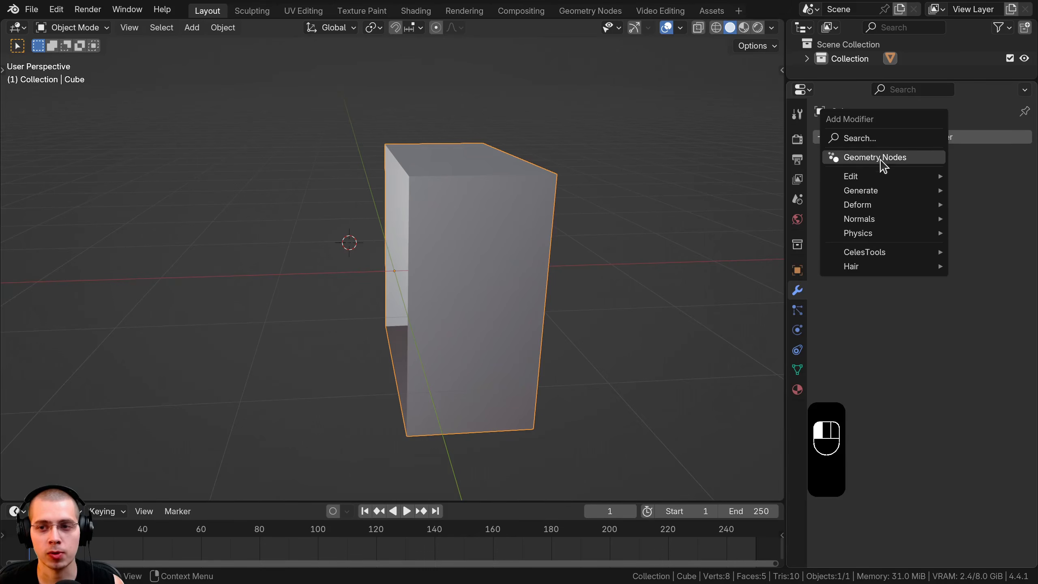
click(856, 140)
key(Escape)
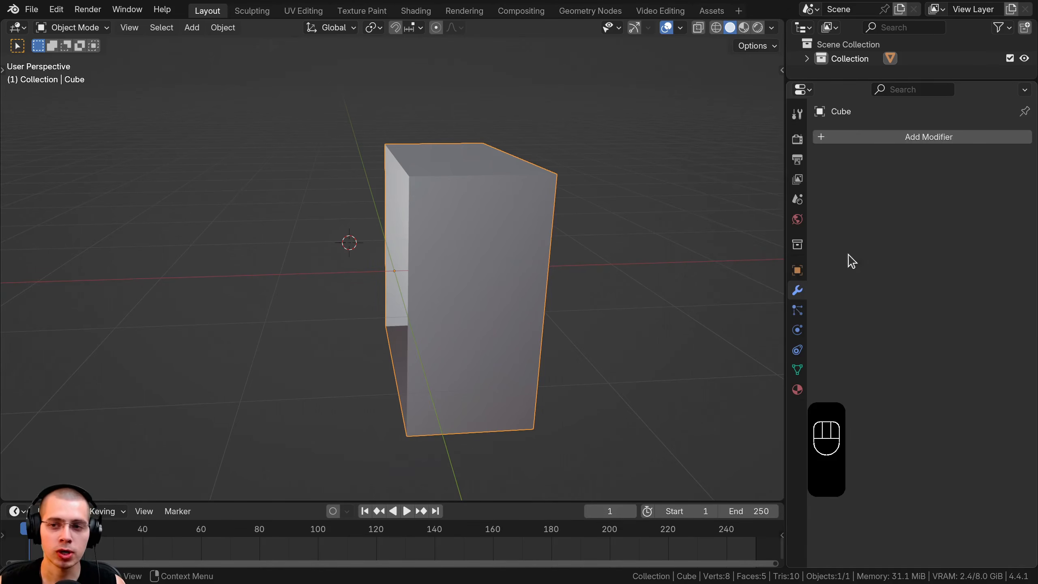
Step: Add a Mirror modifier to the half cube
click(858, 136)
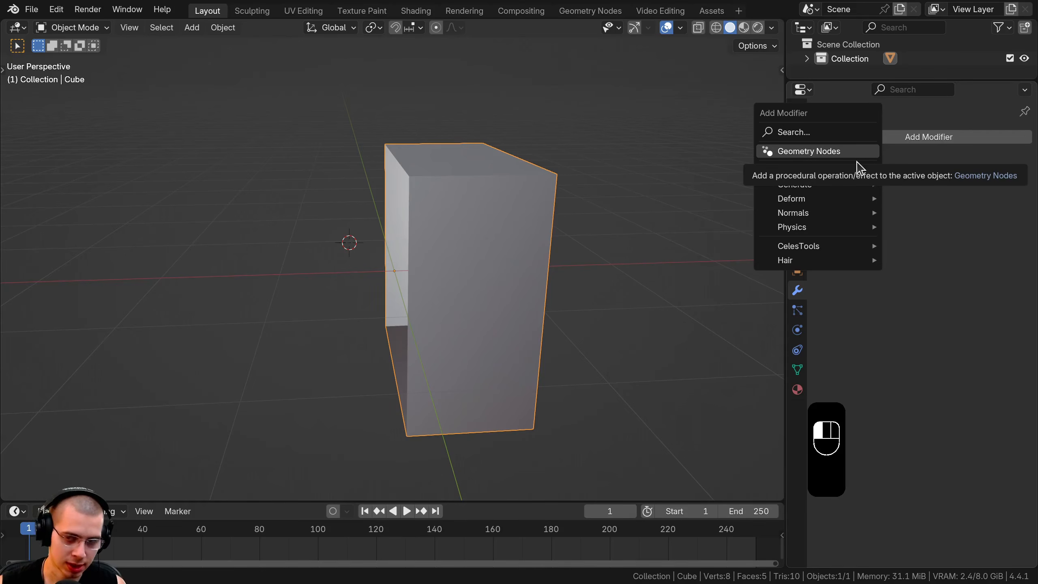
text(mir)
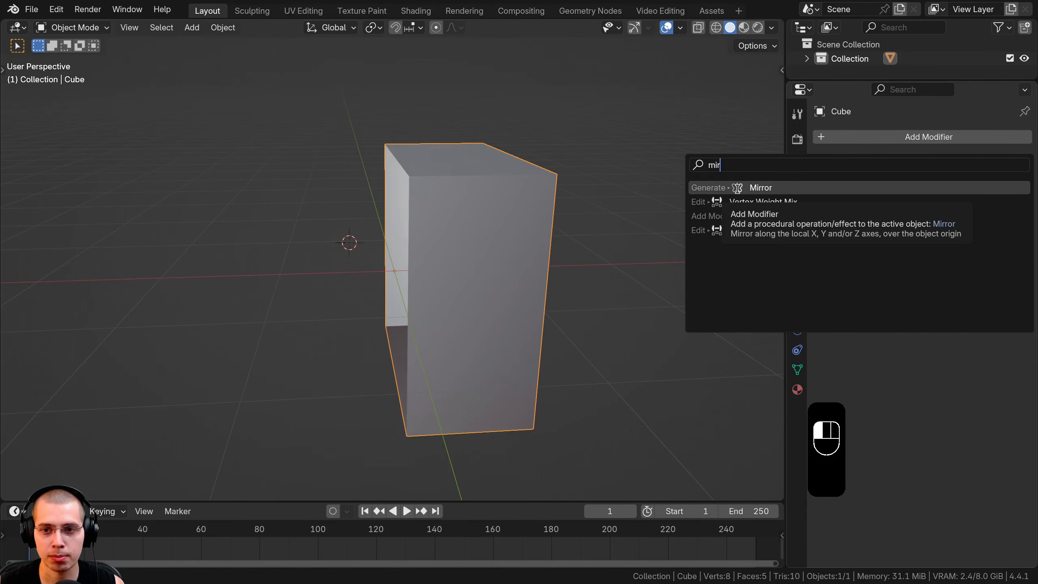
click(737, 188)
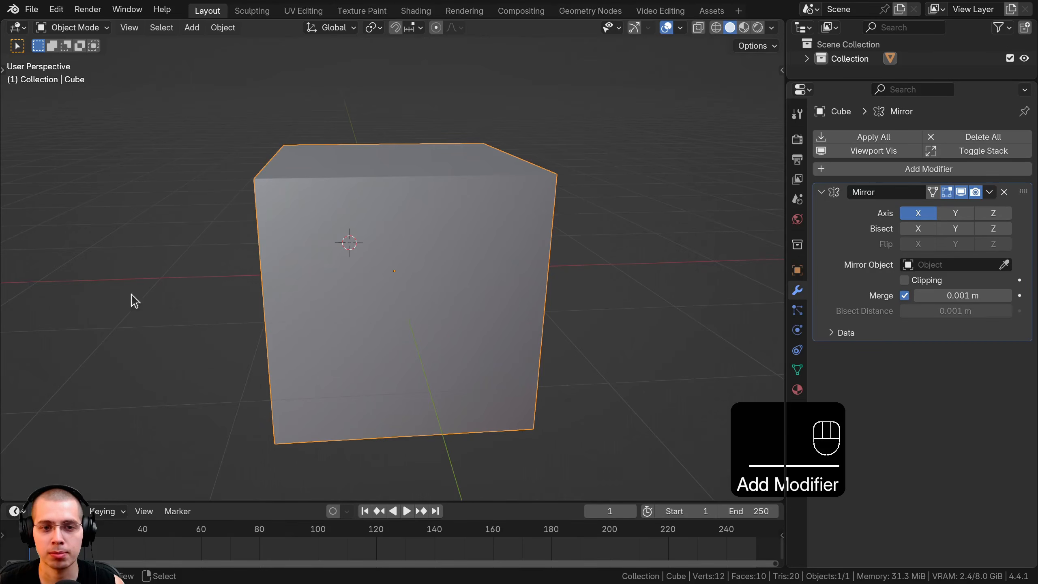
Step: Examine the mirrored cube from several angles along with the Mirror modifier's settings
middle_drag(267, 259, 379, 93)
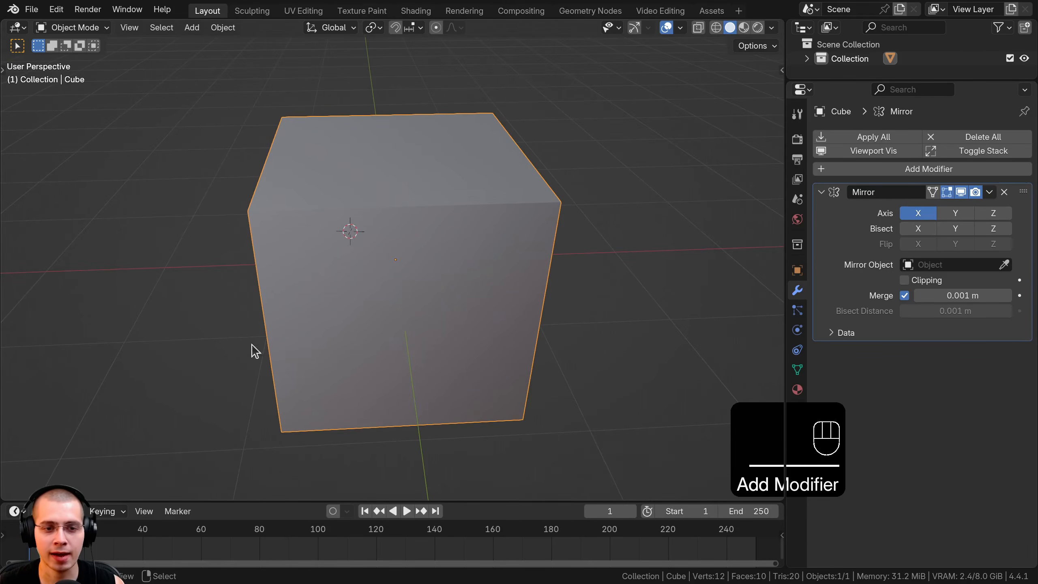
scroll(457, 217, down, 2)
middle_drag(452, 210, 393, 154)
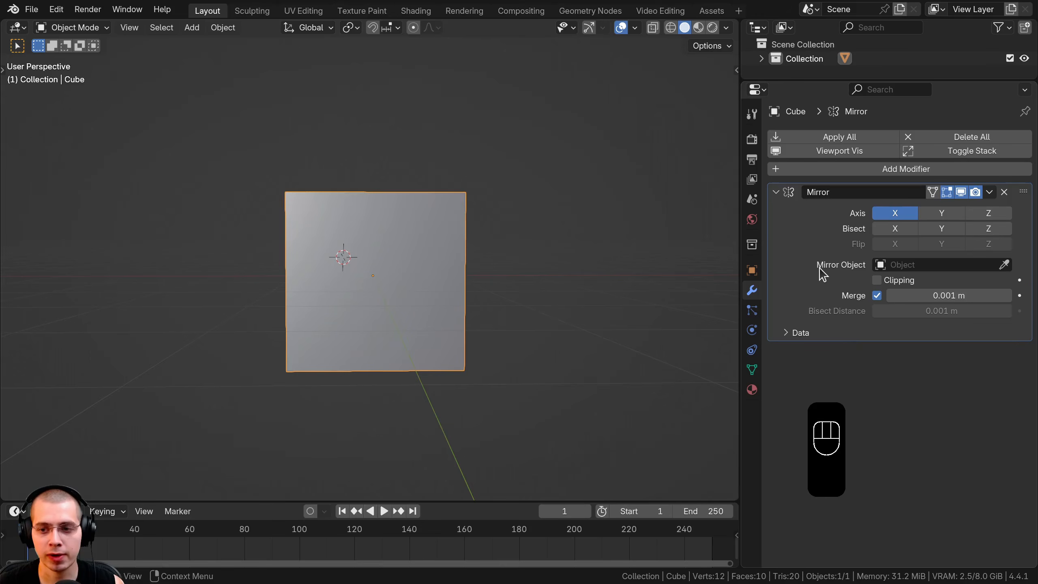
click(780, 193)
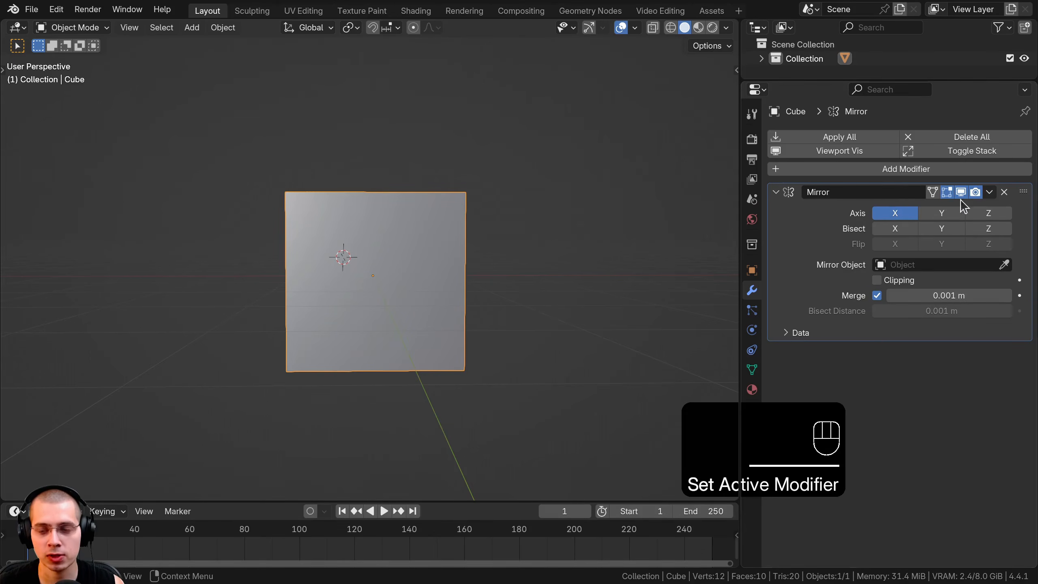
middle_drag(514, 271, 455, 386)
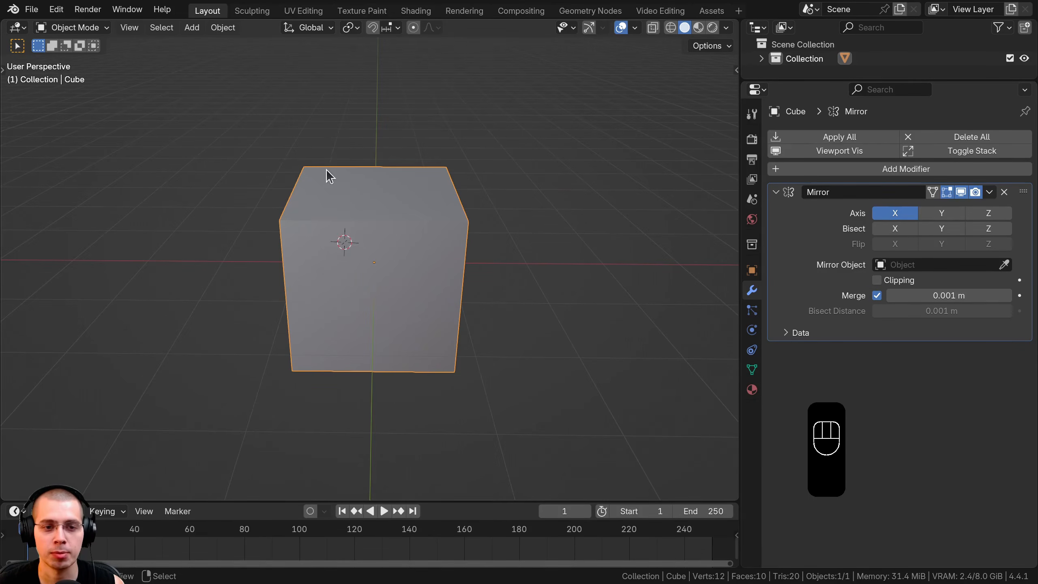
scroll(457, 146, up, 3)
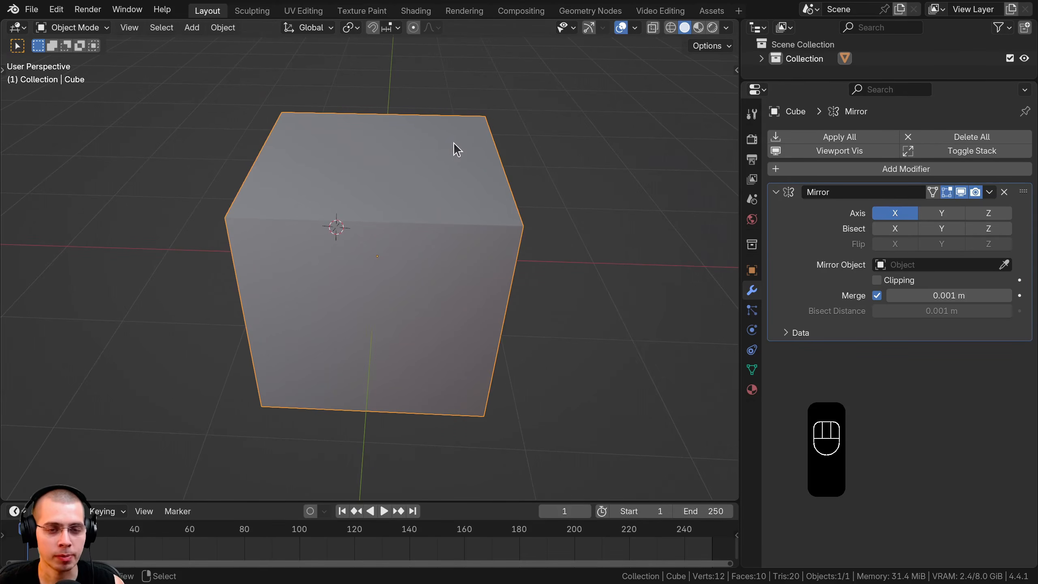
middle_drag(472, 147, 486, 121)
Step: Enter Edit Mode on the mirrored cube and try moving the outer front top corner vertex
key(Tab)
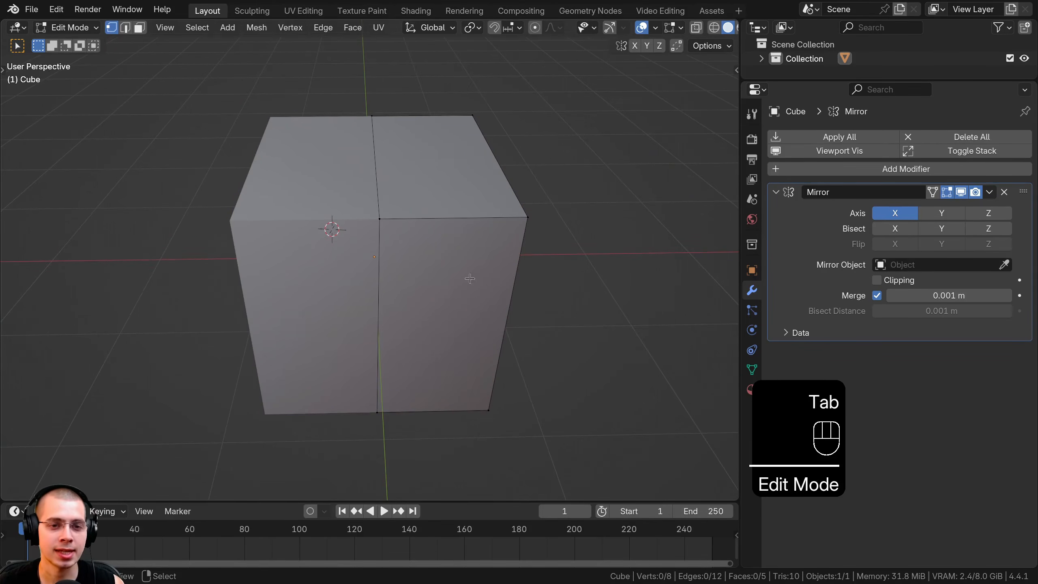
click(520, 222)
middle_drag(490, 259, 485, 237)
key(g)
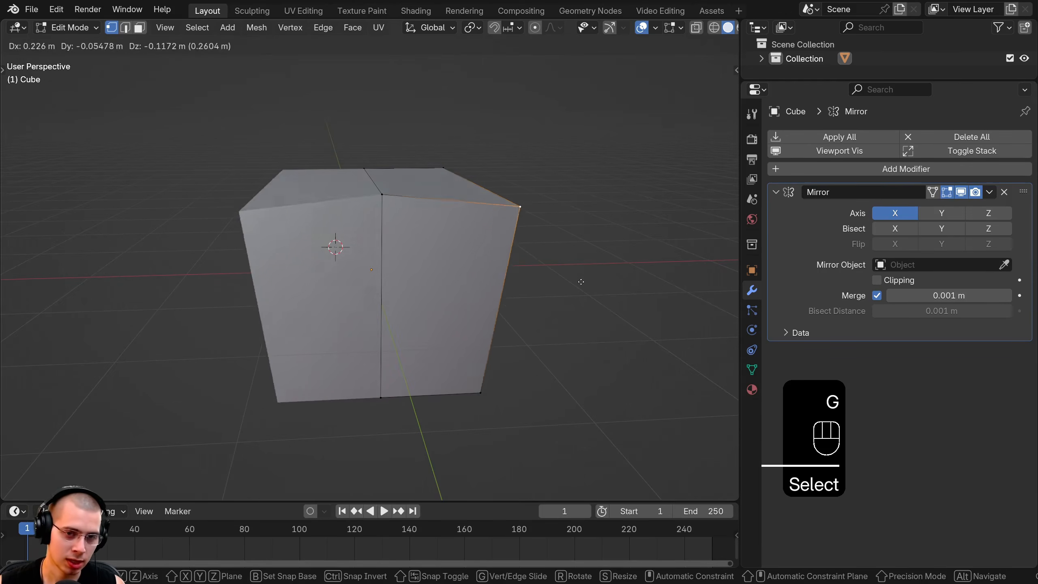
right_click(482, 196)
Step: Try scaling, rotating and moving the front top edge of the editable half
shift+click(383, 194)
key(s)
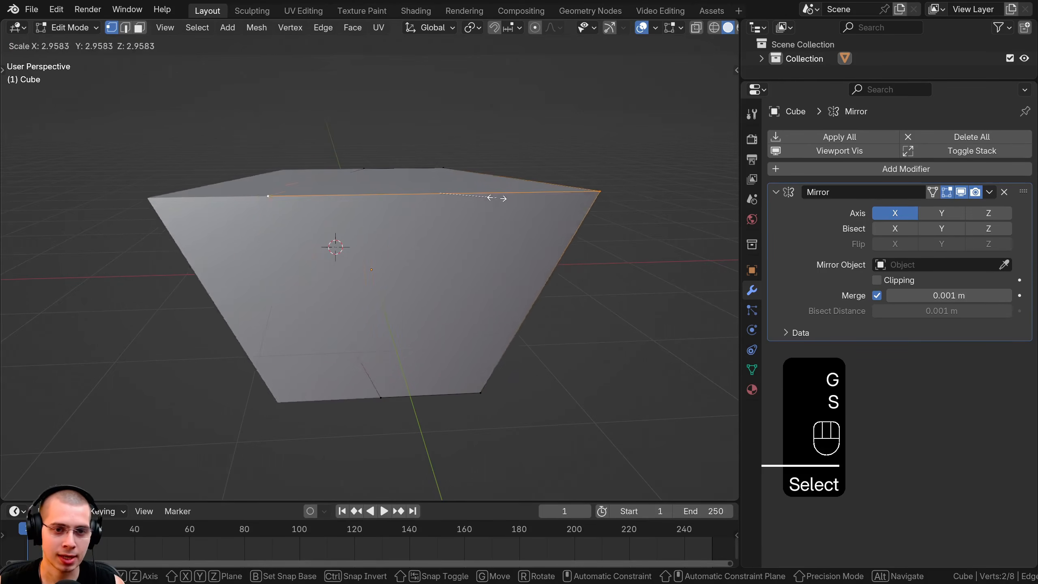
key(r)
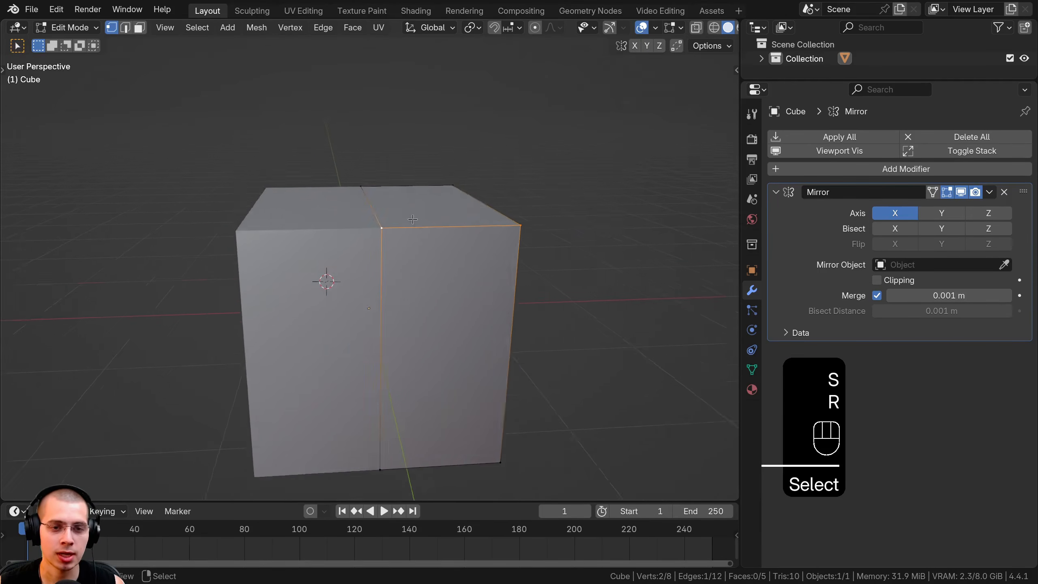
scroll(471, 109, up, 3)
key(g)
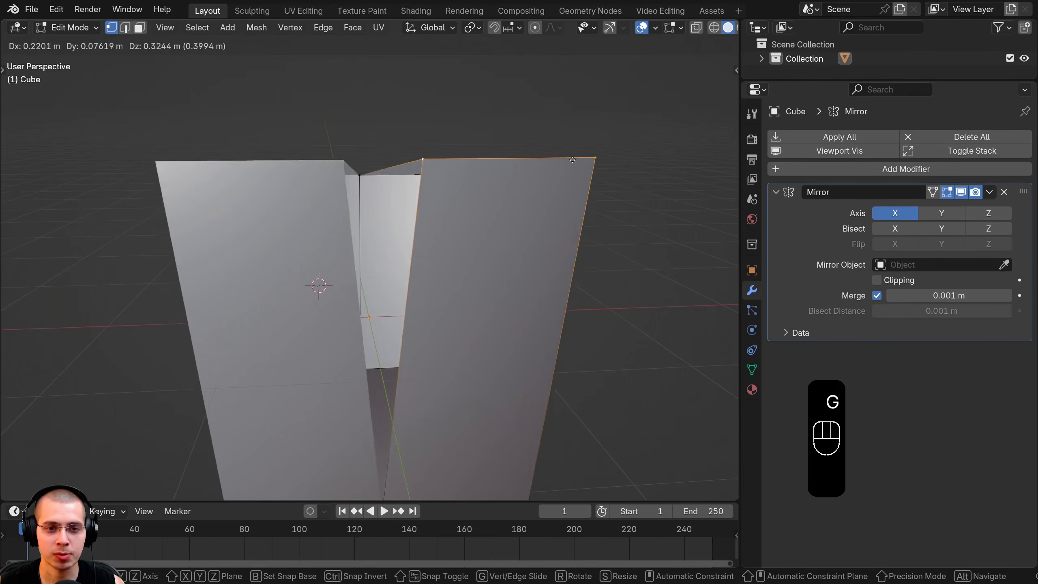
right_click(362, 128)
middle_drag(220, 224, 362, 281)
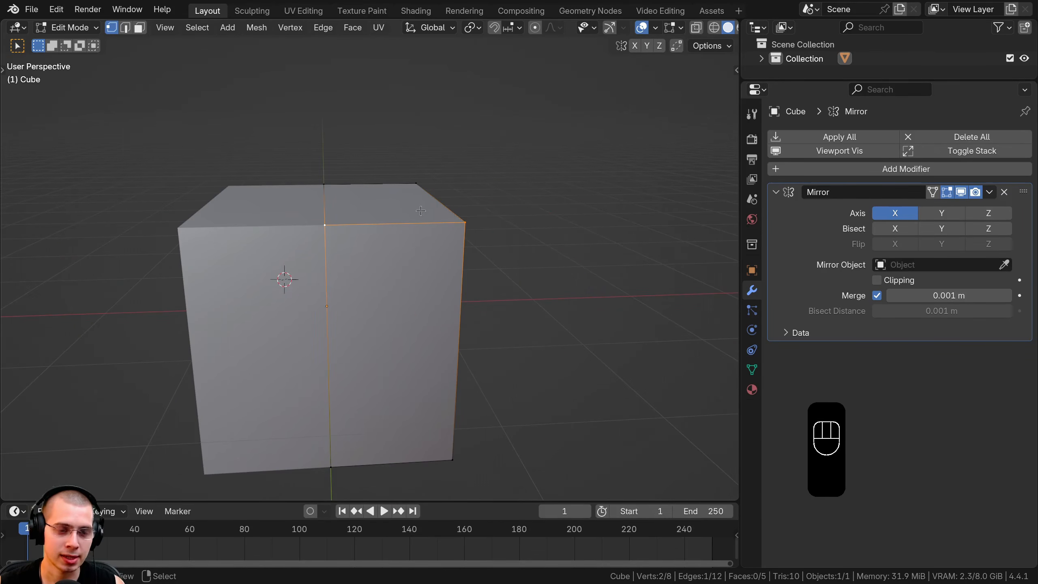
middle_drag(393, 230, 174, 38)
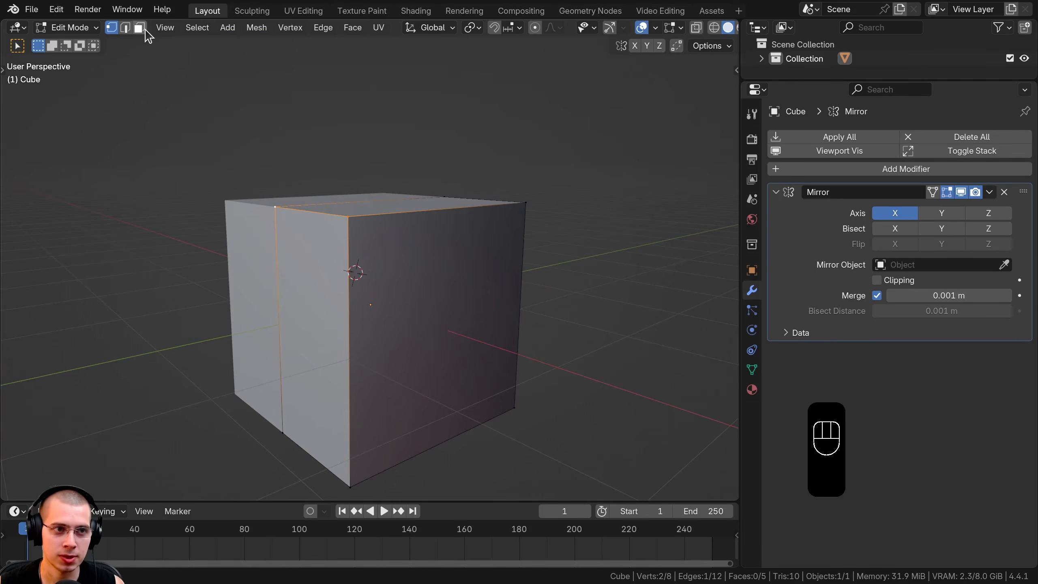
Step: In face select mode, extrude the outer side face of the editable half outward
click(140, 28)
click(477, 280)
middle_drag(478, 281, 312, 273)
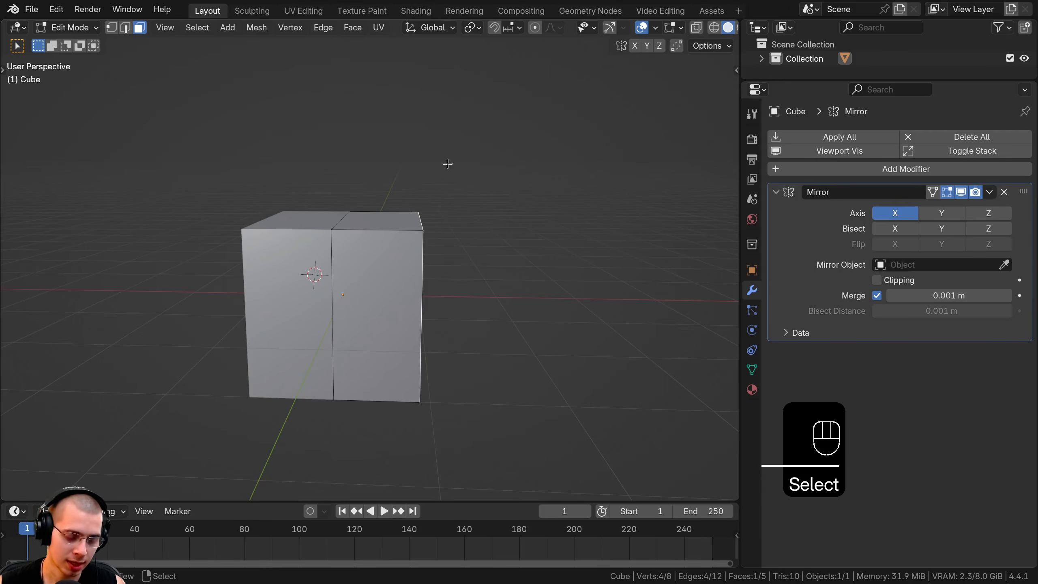
key(e)
click(441, 257)
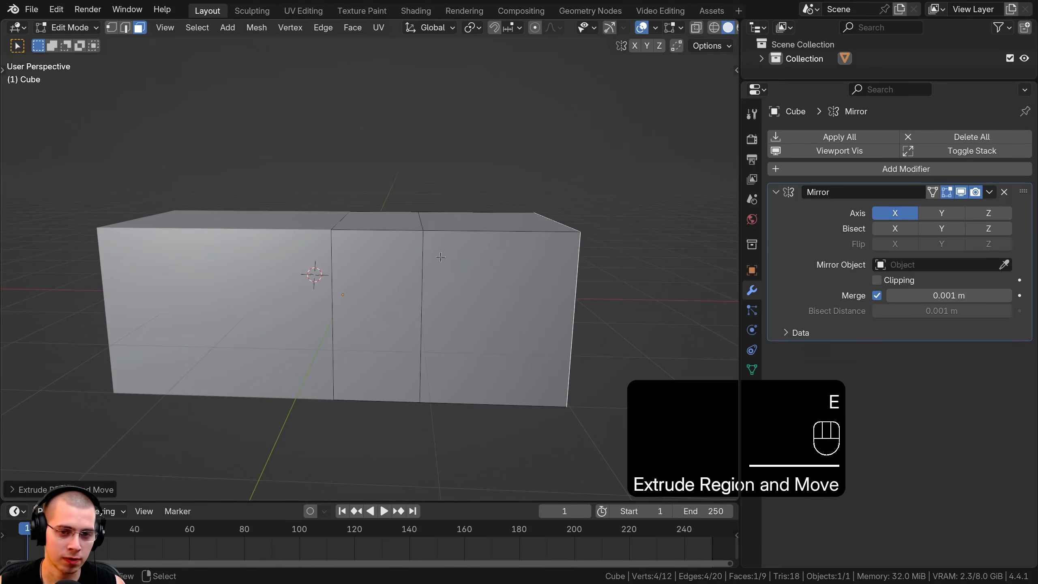
Step: Extrude the top face of the new outer block upward
click(449, 222)
scroll(457, 373, down, 4)
key(e)
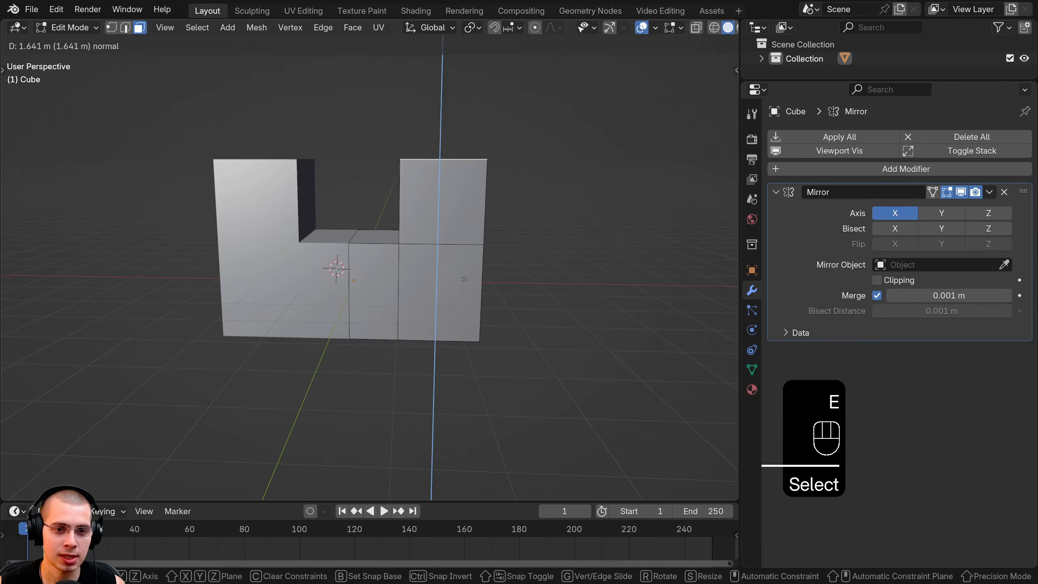
click(469, 310)
scroll(469, 310, up, 3)
middle_drag(469, 309, 423, 224)
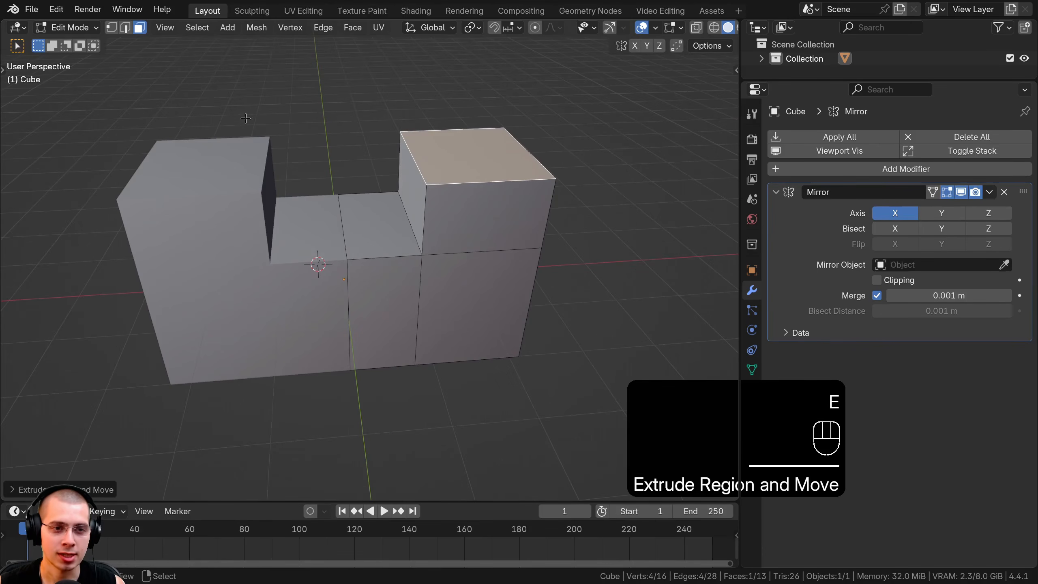
Step: Select all geometry of the editable half and move it sideways away from the object's origin
middle_drag(245, 118, 586, 341)
scroll(400, 256, up, 6)
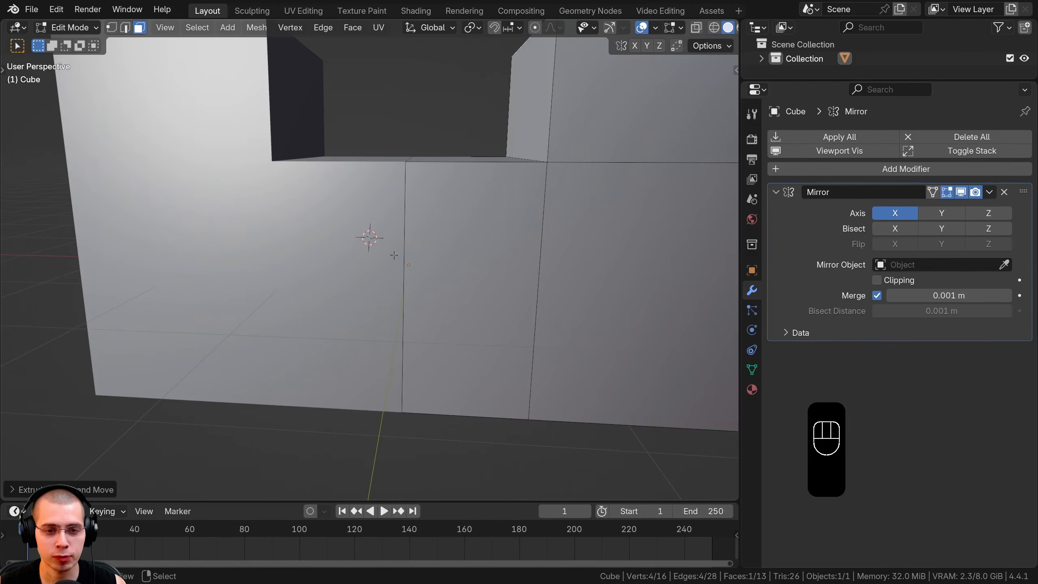
shift+middle_drag(414, 238, 408, 243)
scroll(405, 280, down, 4)
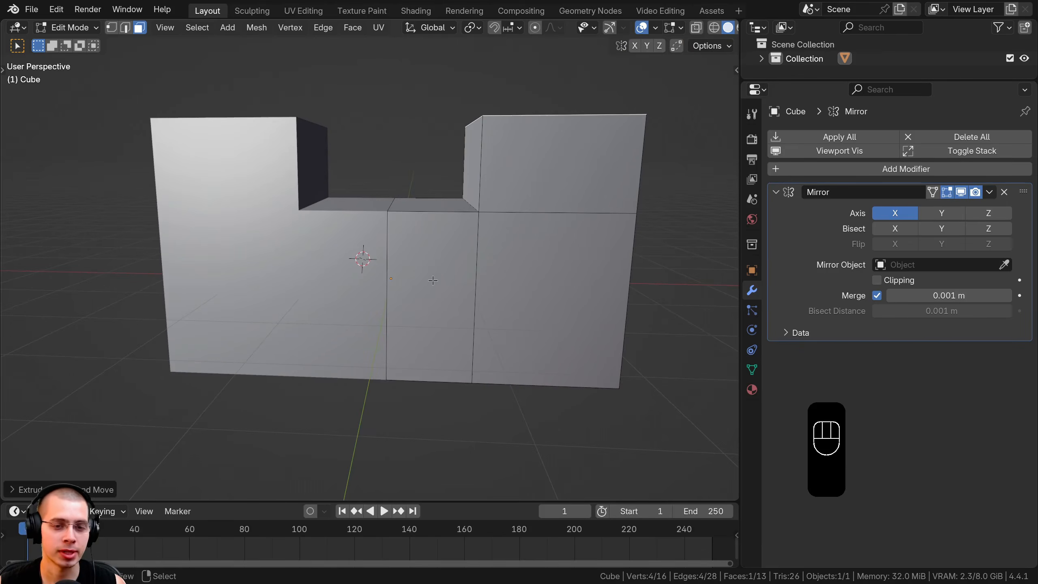
key(a)
key(a)
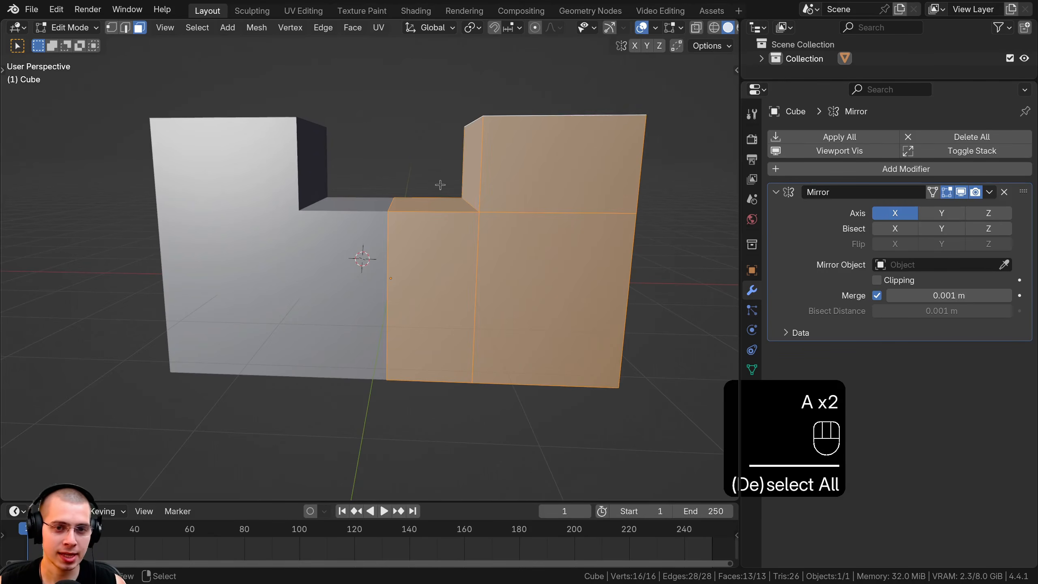
key(g)
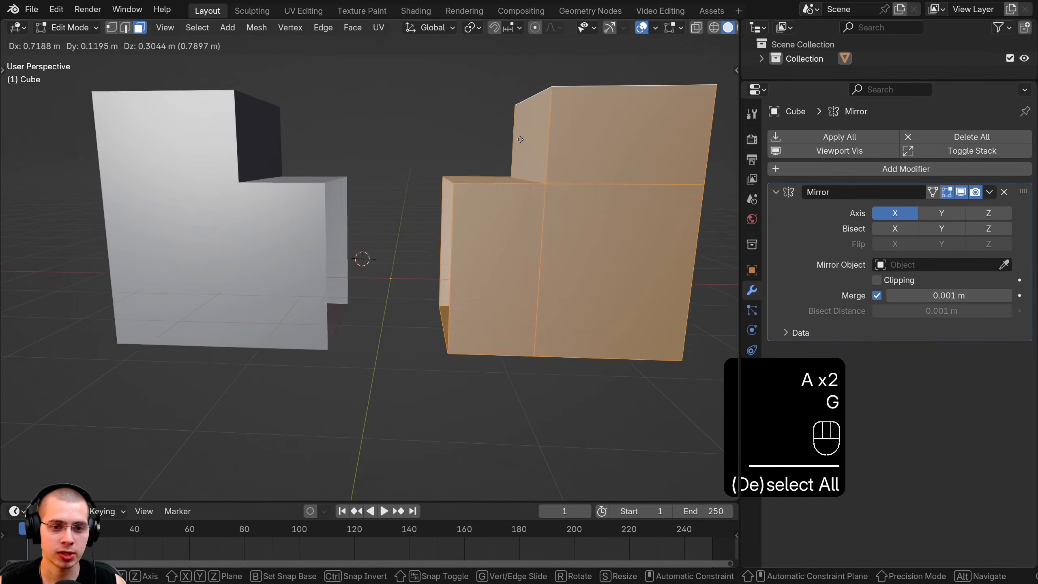
click(372, 297)
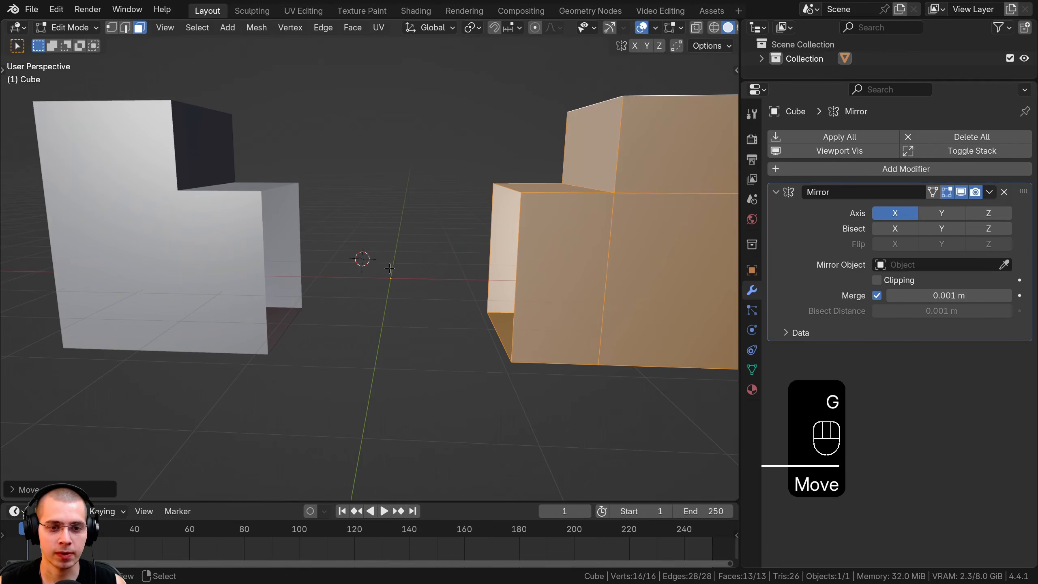
middle_drag(388, 279, 448, 288)
key(g)
click(435, 225)
Step: Return to Object Mode and move the whole mirrored object sideways together with its origin
key(Tab)
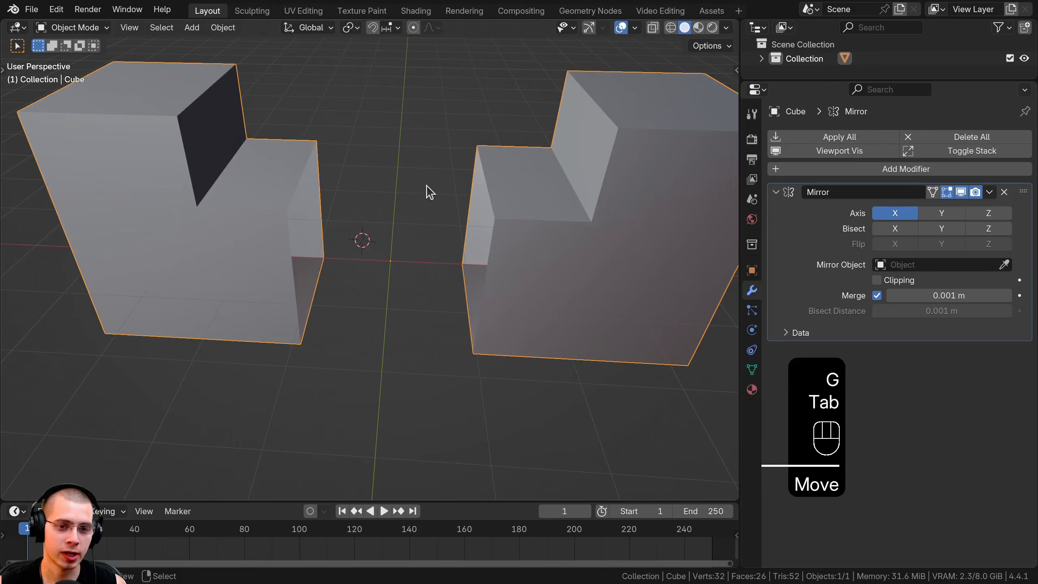
scroll(394, 225, down, 3)
key(g)
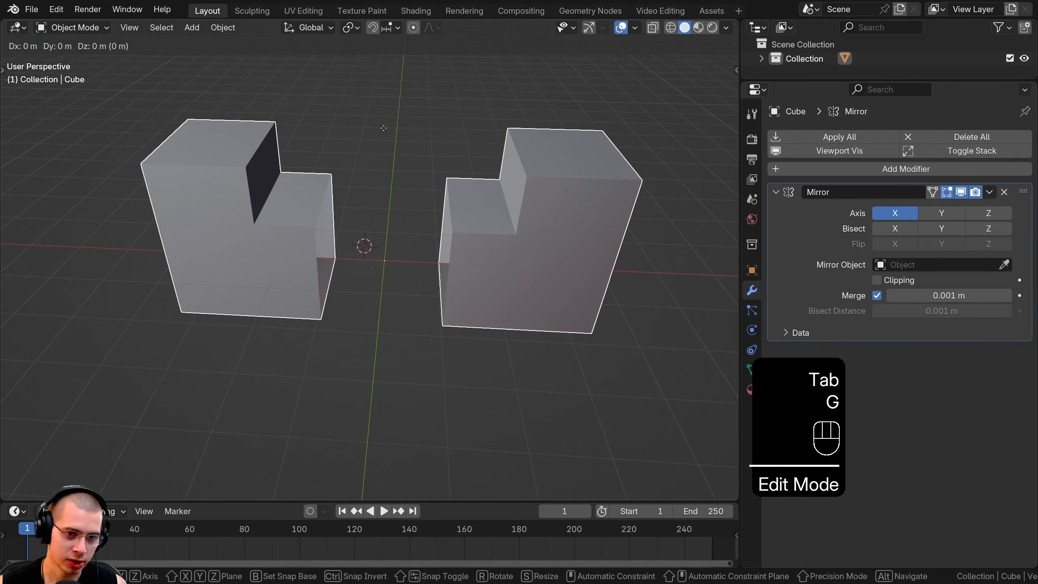
click(496, 121)
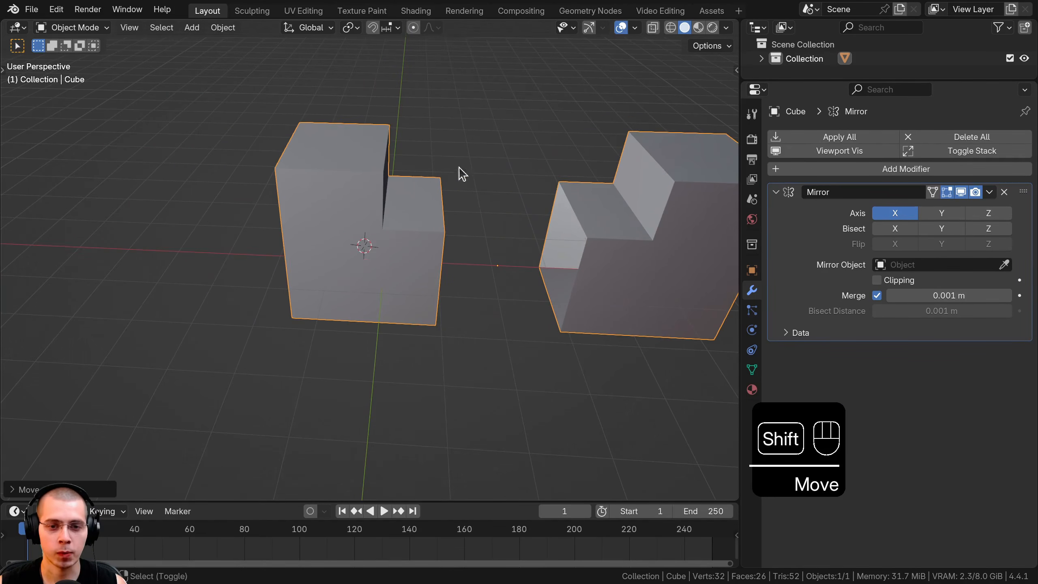
shift+middle_drag(514, 299, 475, 242)
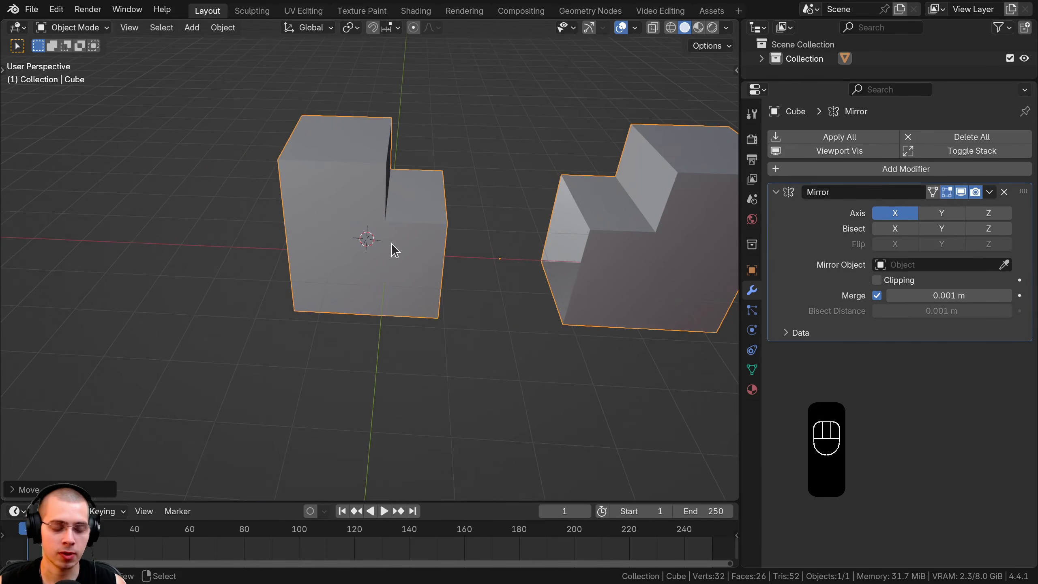
Step: Enter Edit Mode and move the selected geometry back and forth across the object's origin
key(Tab)
key(g)
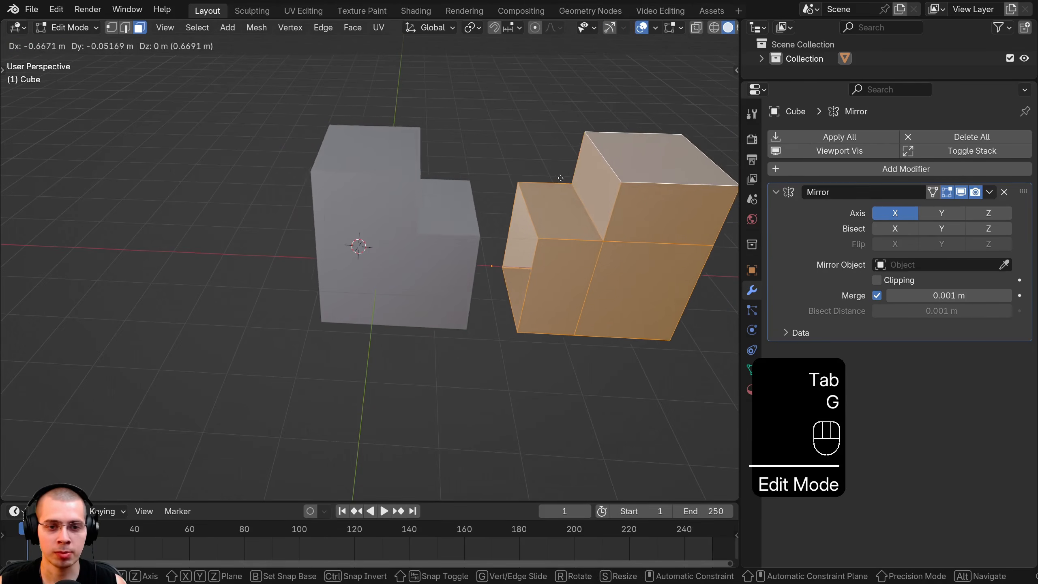
click(602, 172)
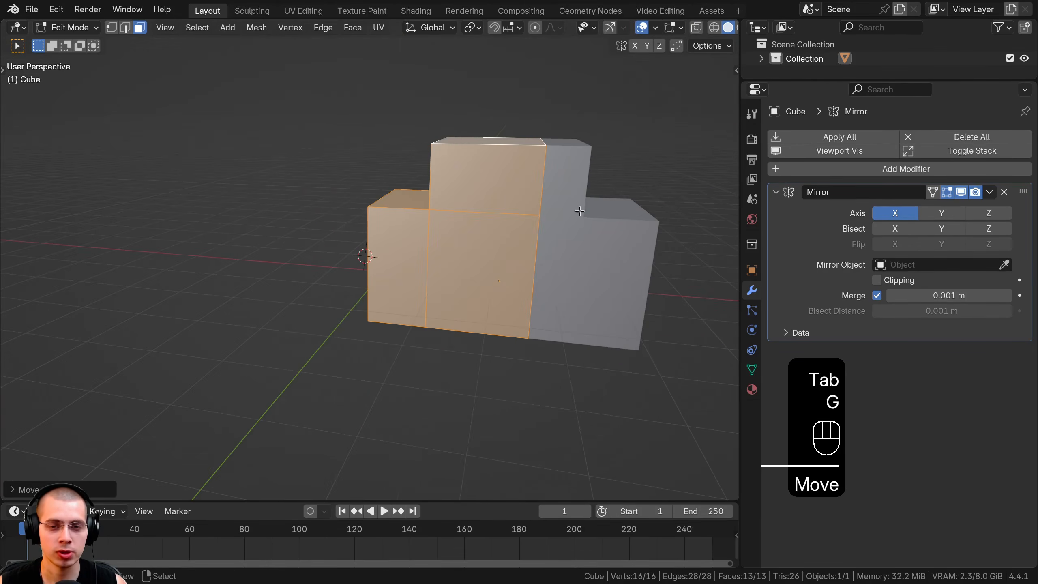
key(g)
click(604, 176)
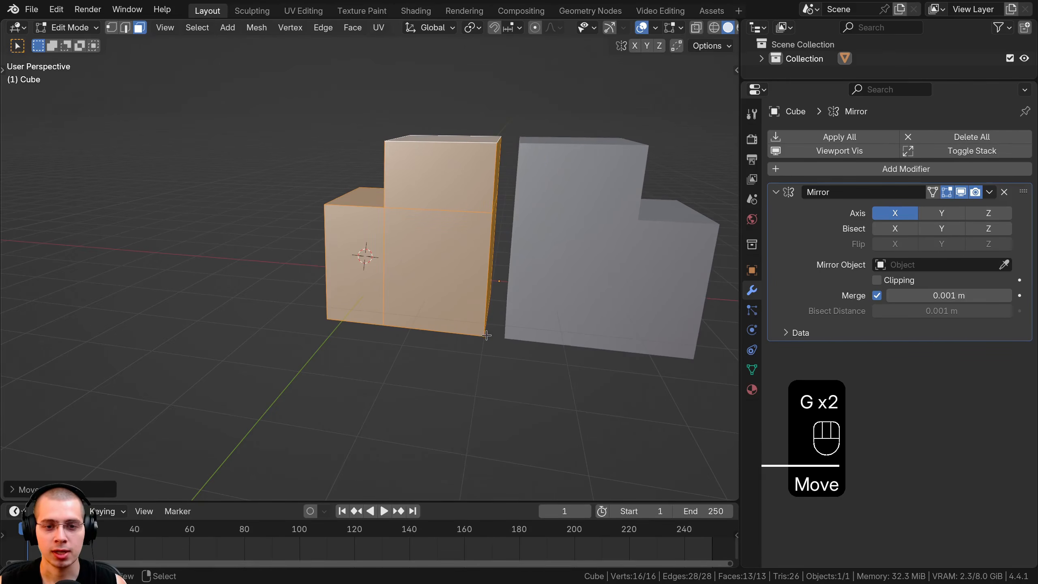
key(g)
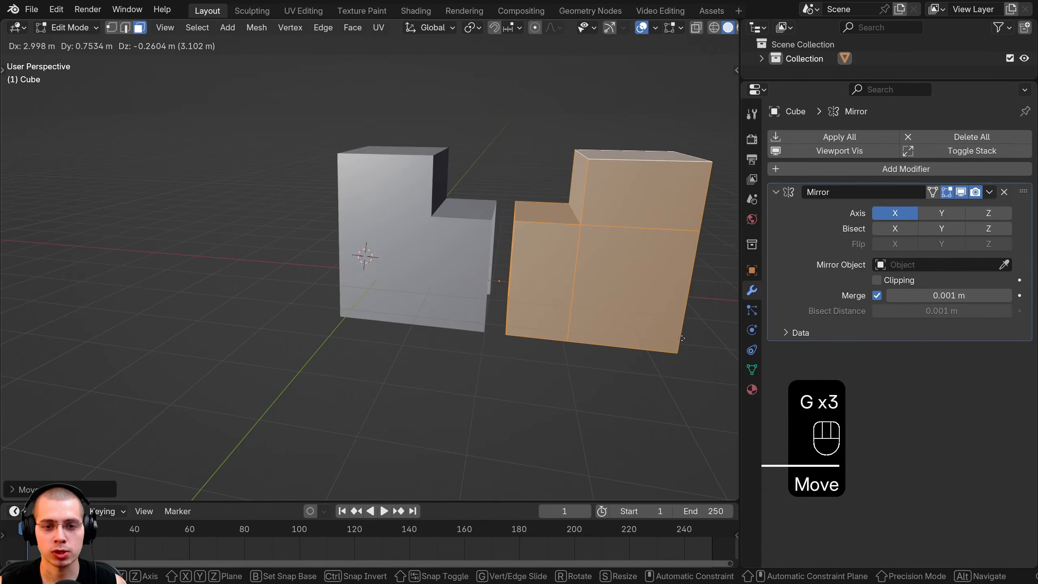
click(566, 273)
Step: Undo the object and geometry moves back to the two halves meeting at the origin
key(ctrl+z)
key(ctrl+z)
key(ctrl+z)
key(ctrl+z)
key(ctrl+z)
key(ctrl+z)
key(ctrl+z)
key(ctrl+z)
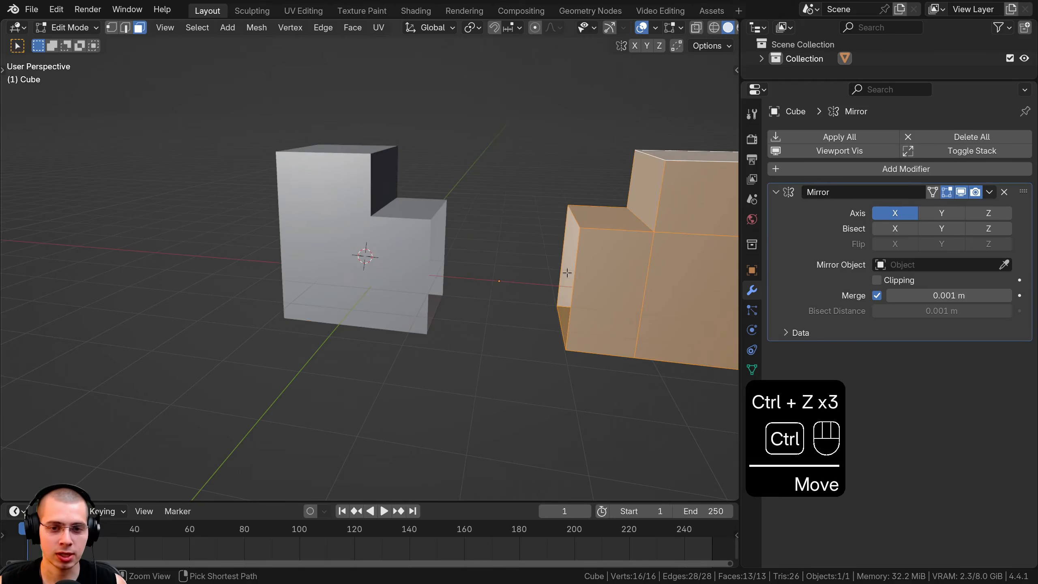
Step: Try moving the selected half away from the mirror plane along X
middle_drag(567, 273, 432, 320)
key(g)
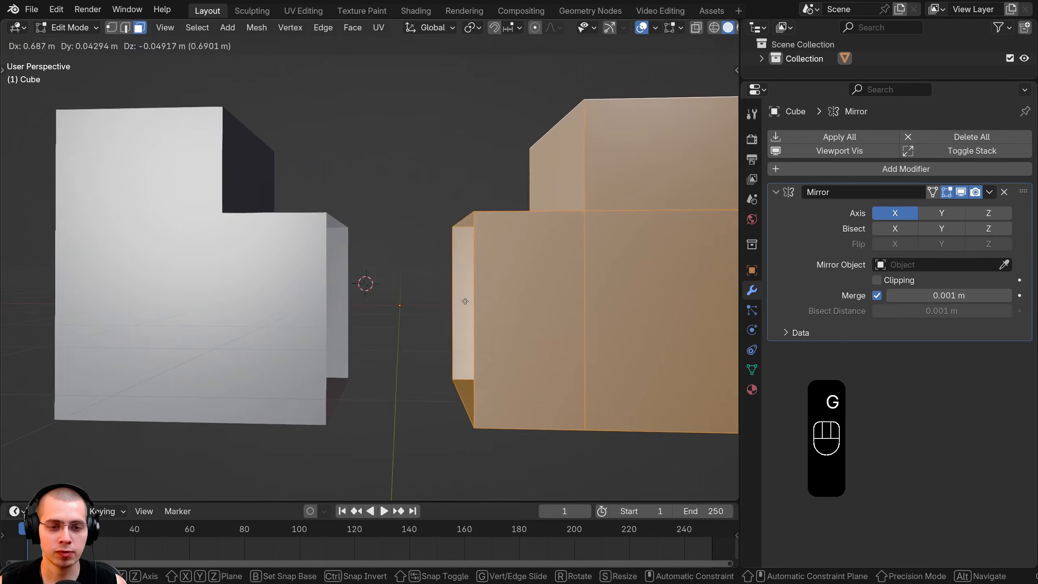
right_click(433, 295)
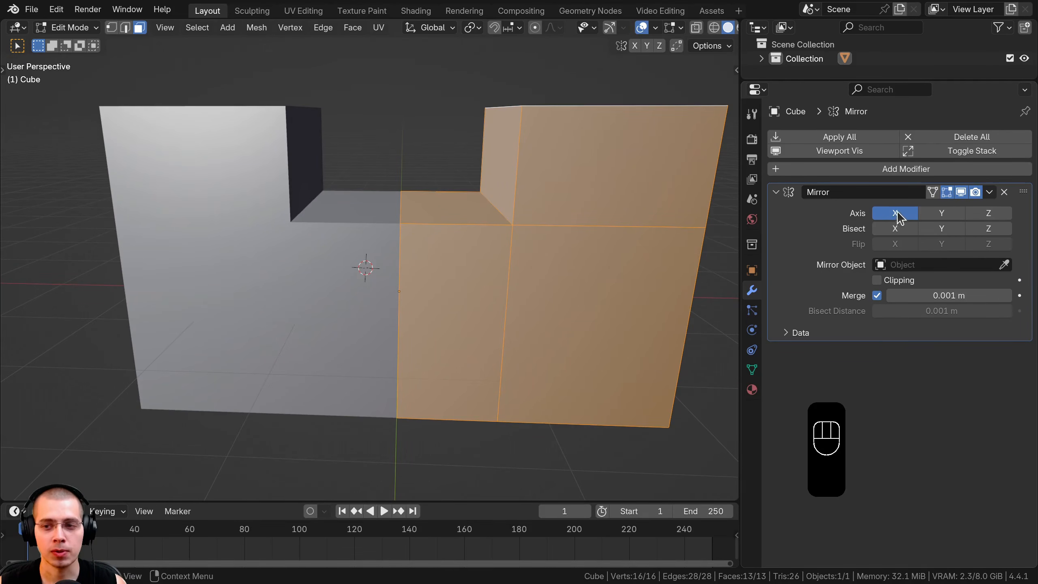
Step: Examine the model's symmetry across the X axis from several angles and in front view
scroll(485, 291, down, 5)
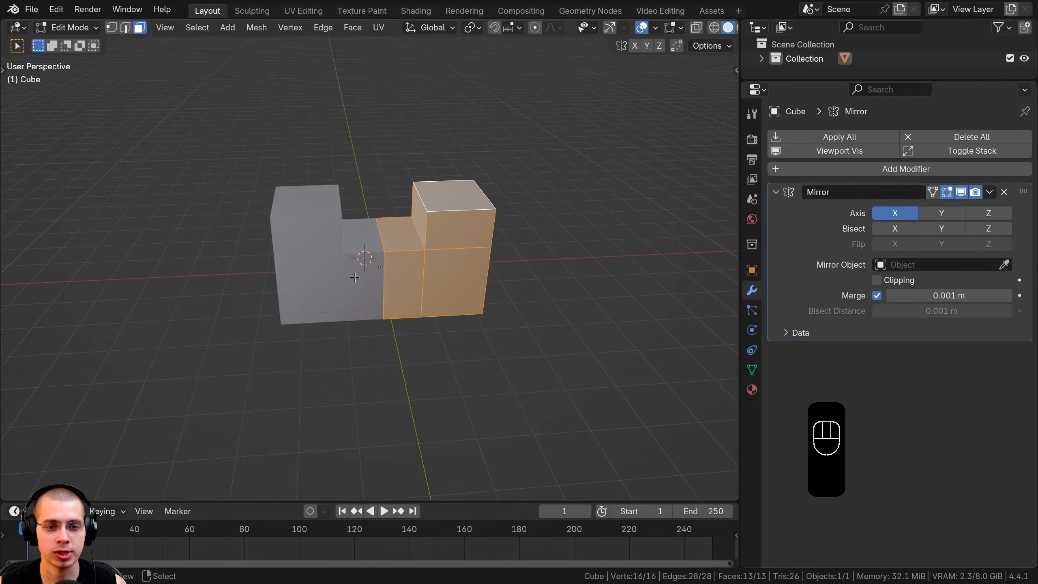
middle_drag(355, 278, 582, 252)
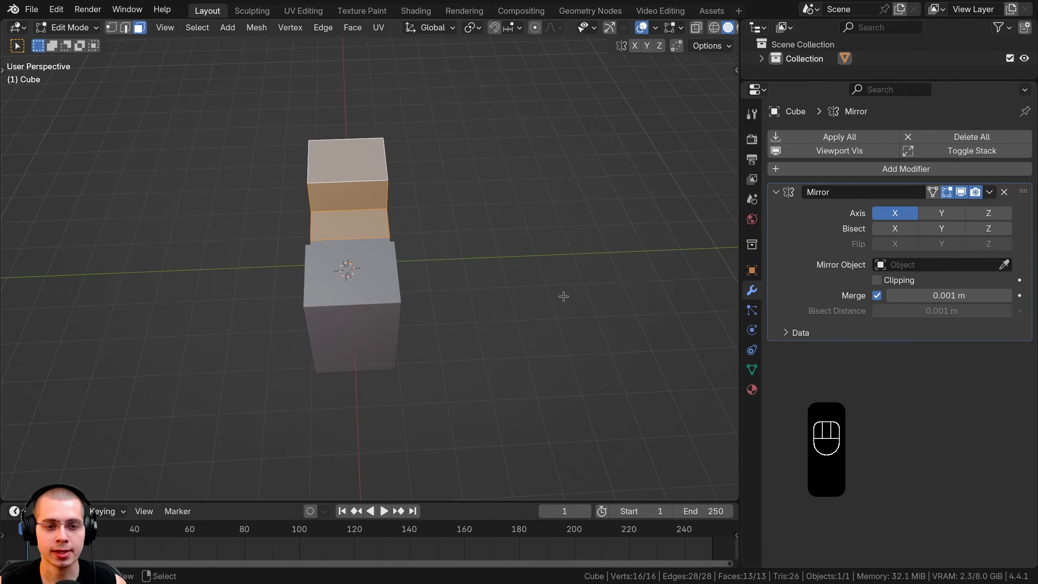
middle_drag(563, 296, 378, 63)
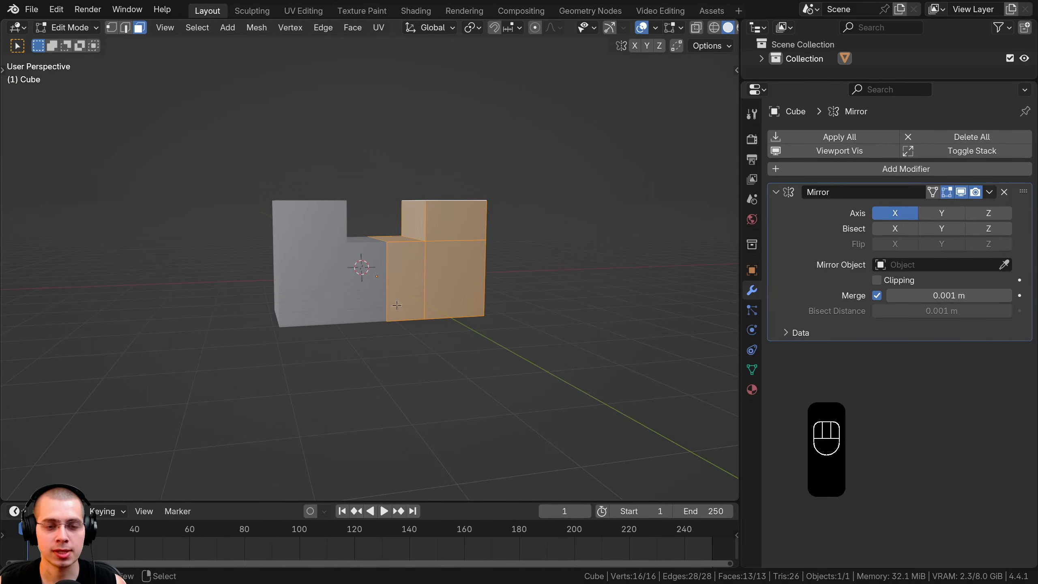
middle_drag(397, 305, 385, 376)
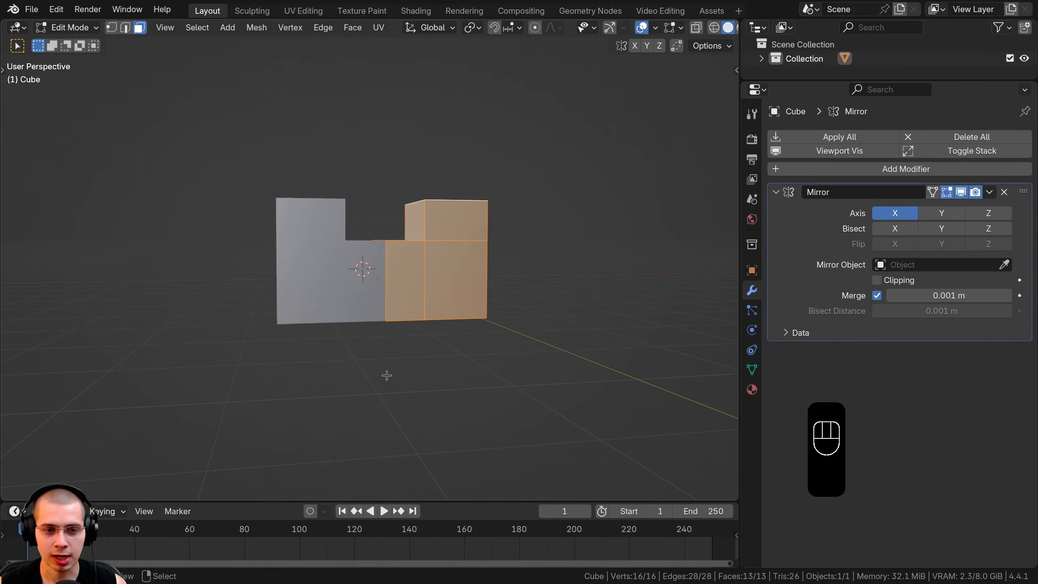
key(KP_1)
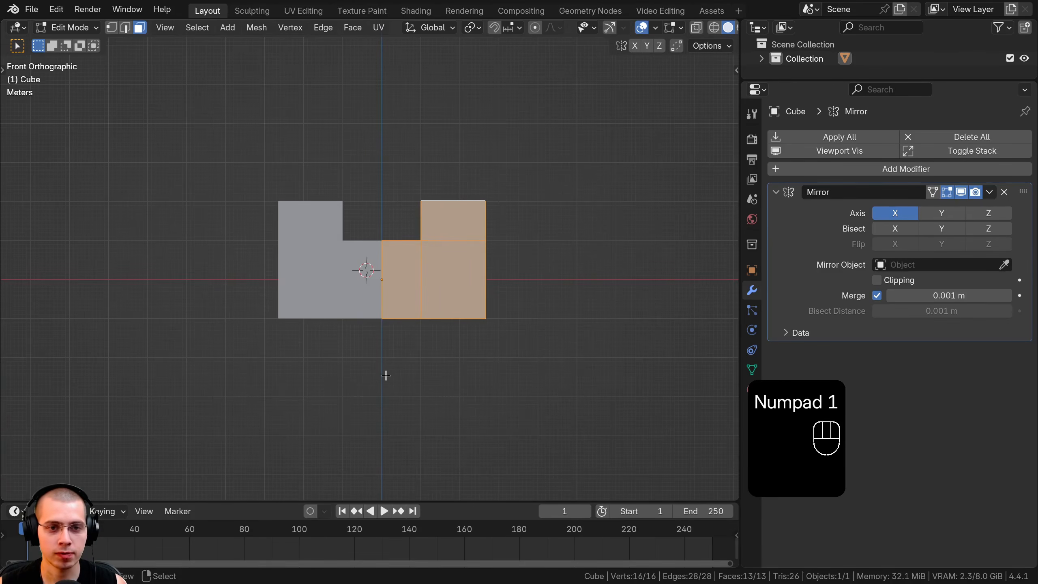
middle_drag(429, 131, 426, 235)
scroll(426, 234, up, 3)
Step: Try the X, Y and Z mirror axes in the Mirror modifier
click(901, 214)
click(901, 214)
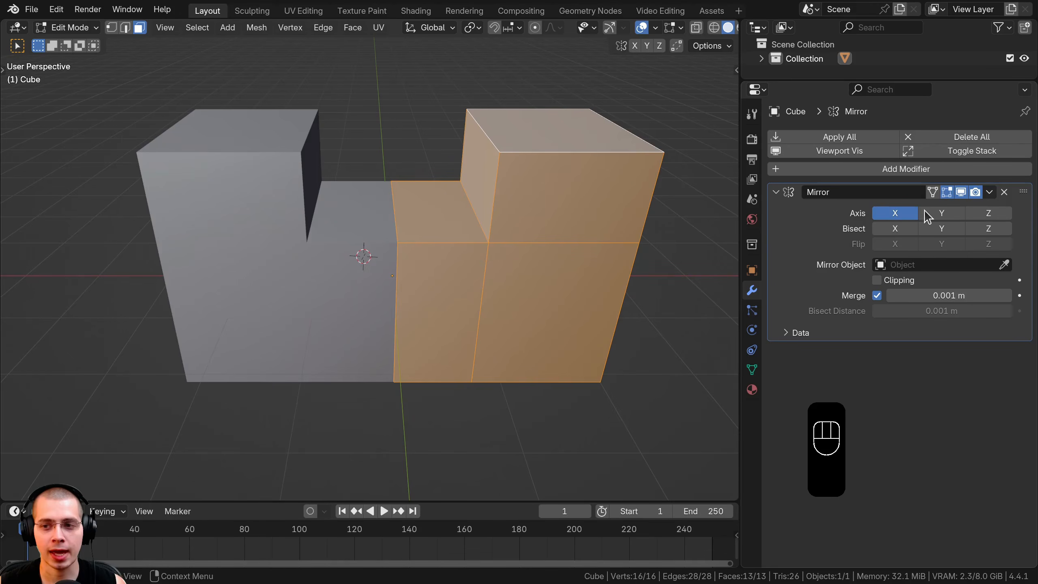
click(981, 212)
click(900, 213)
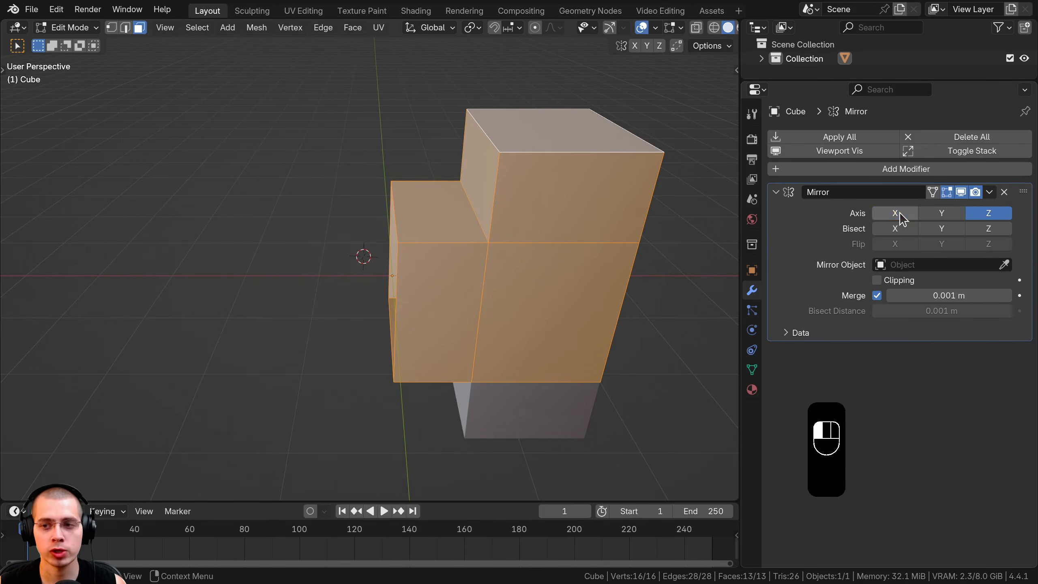
click(941, 213)
click(988, 212)
Step: Undo the mirror axis changes and the selection of the whole half
key(ctrl+z)
key(ctrl+z)
key(ctrl+z)
key(ctrl+z)
key(ctrl+z)
key(ctrl+z)
key(ctrl+z)
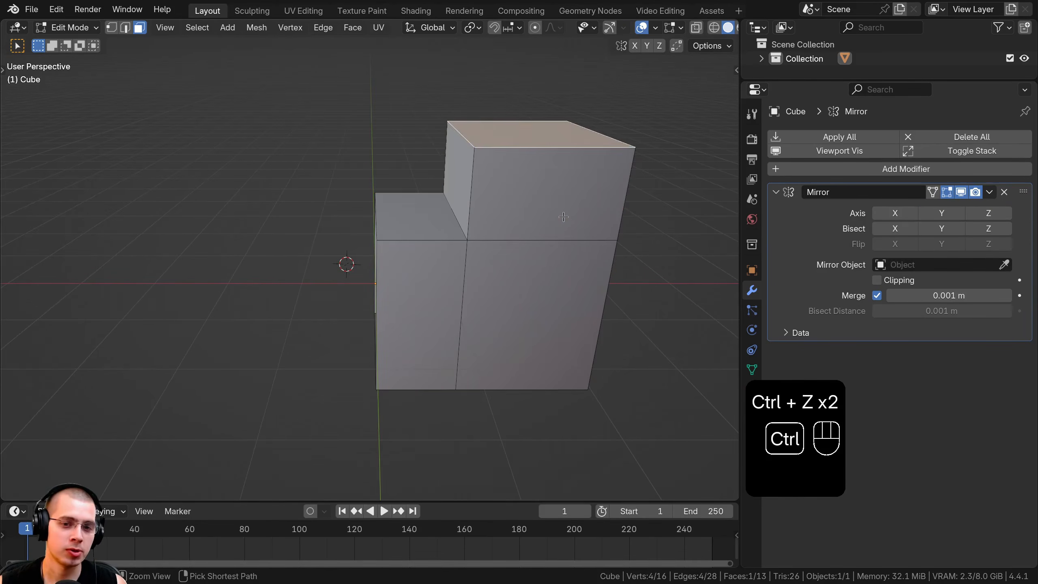
Step: Mirror the halved cube across the X axis with the Mirror modifier in Object Mode
key(Tab)
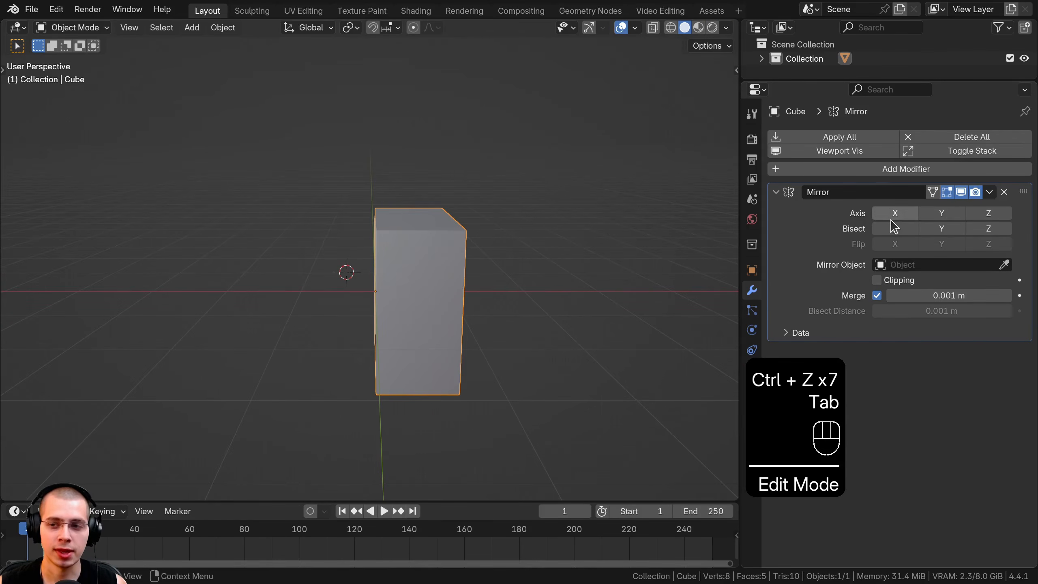
click(894, 213)
middle_drag(255, 308, 359, 170)
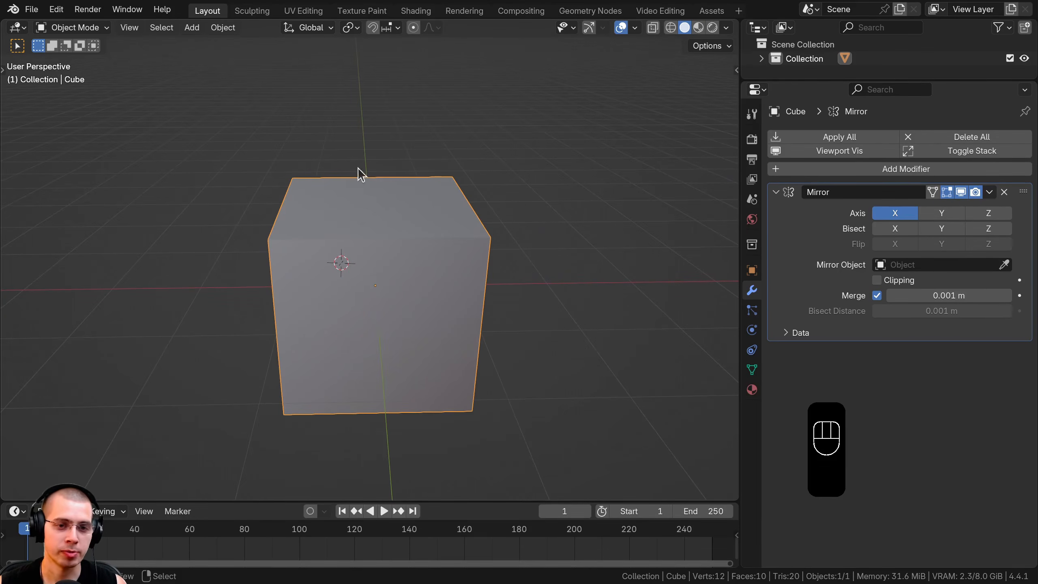
click(892, 225)
drag(892, 223, 890, 214)
click(889, 211)
middle_drag(416, 245, 402, 204)
scroll(402, 205, up, 1)
middle_drag(474, 236, 474, 205)
Step: Add two centred loop cuts to the real half of the cube, one across the Y axis and one horizontal
key(Tab)
key(ctrl+r)
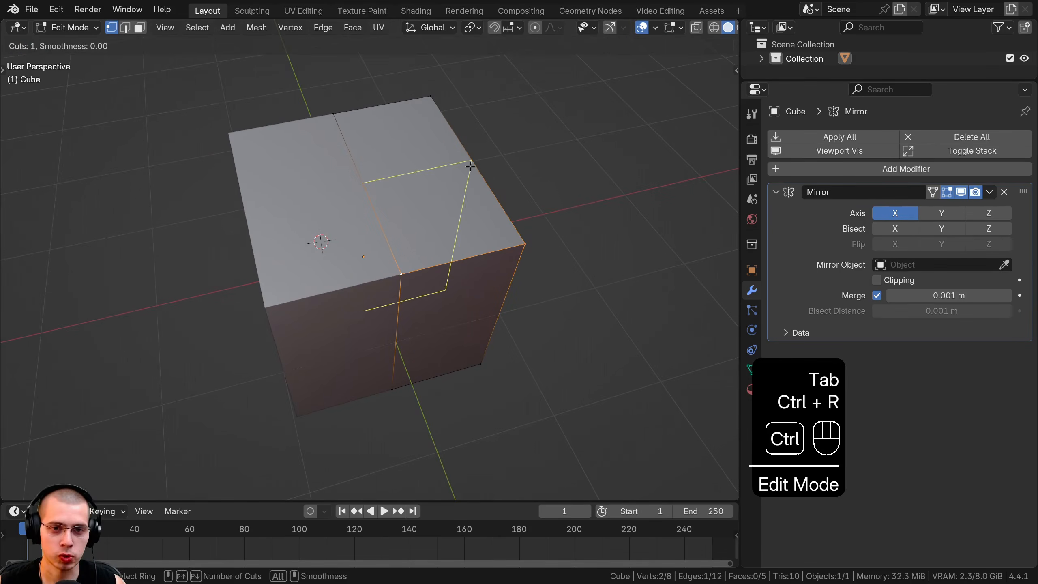
click(470, 164)
click(458, 142)
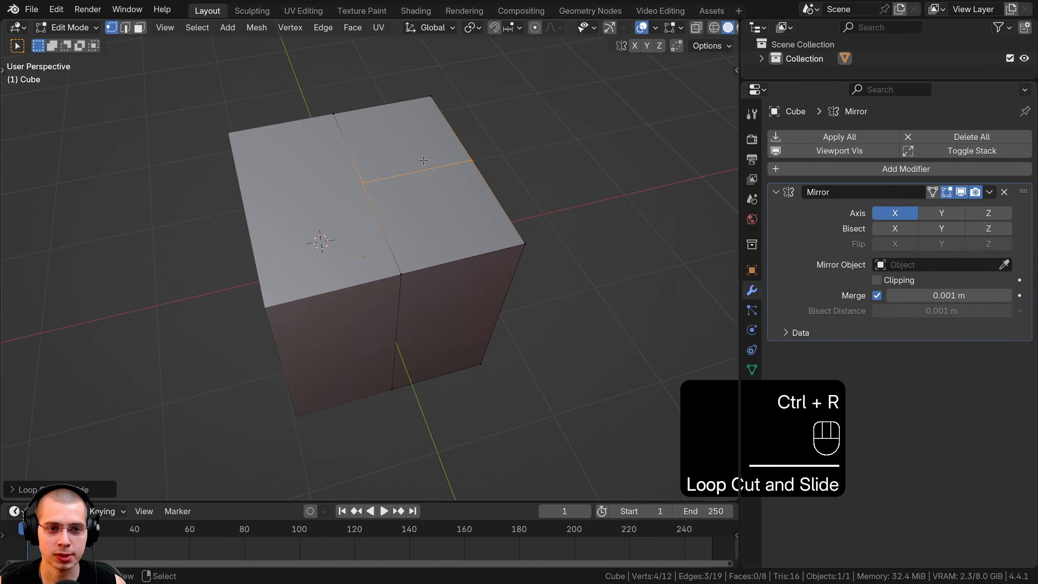
middle_drag(423, 160, 470, 341)
key(ctrl+r)
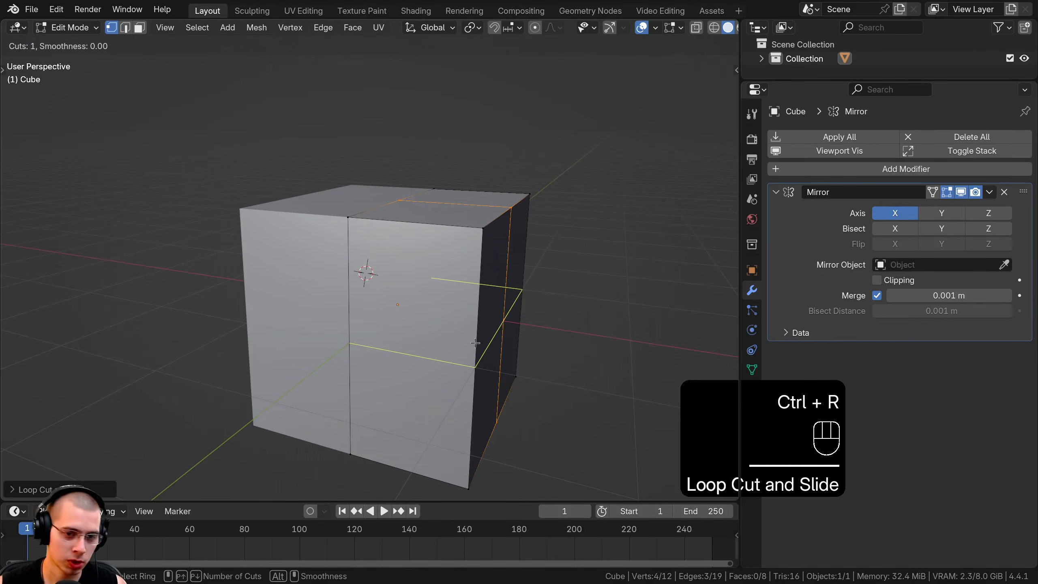
click(474, 343)
right_click(556, 417)
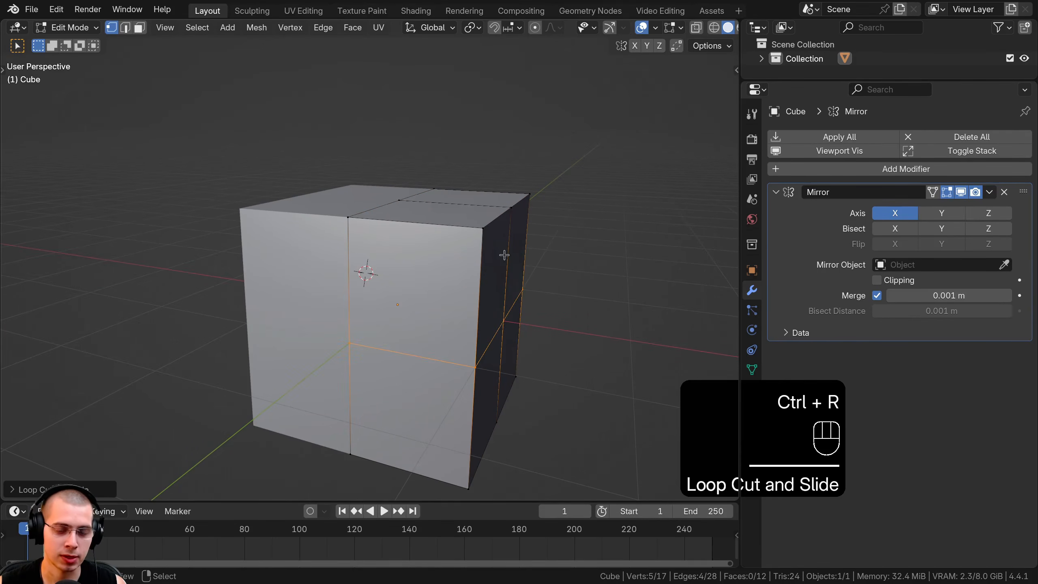
Step: Delete the real half's faces on one side of the loop cut that splits it along Y
middle_drag(504, 254, 358, 158)
key(ctrl+z)
key(ctrl+z)
key(ctrl+z)
key(ctrl+z)
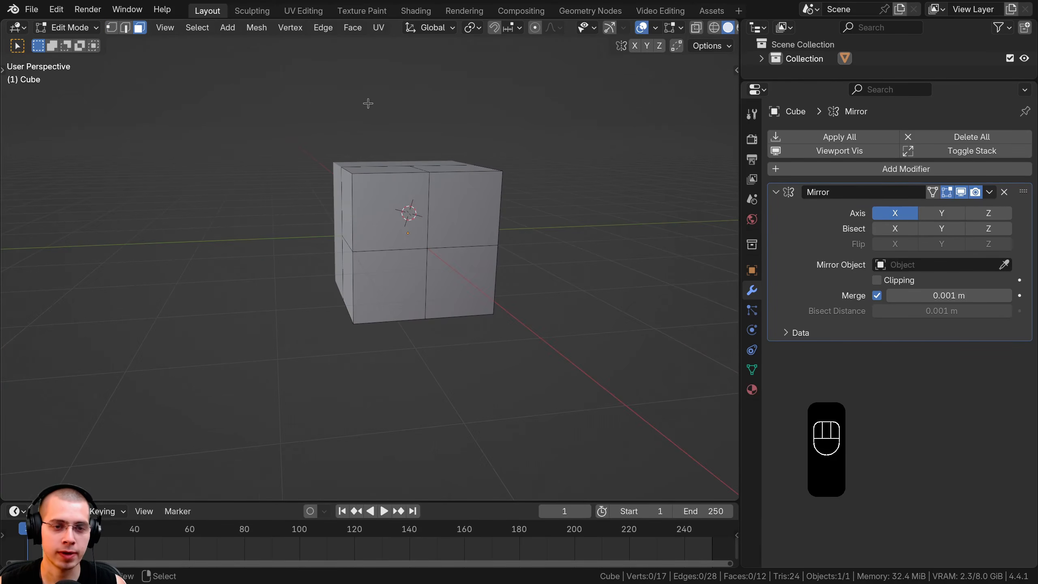
middle_drag(368, 102, 364, 90)
drag(367, 87, 283, 480)
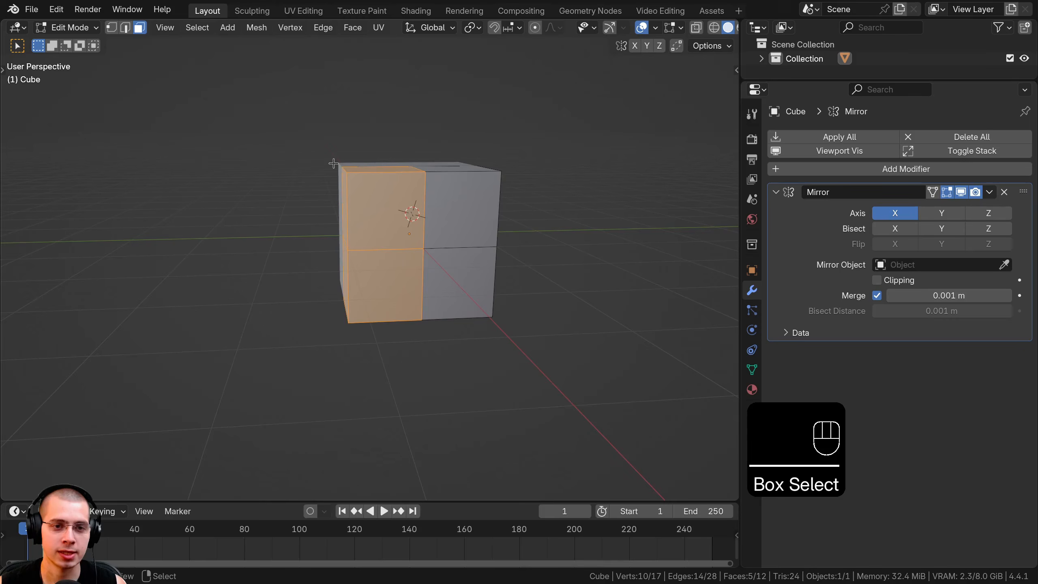
key(x)
click(313, 168)
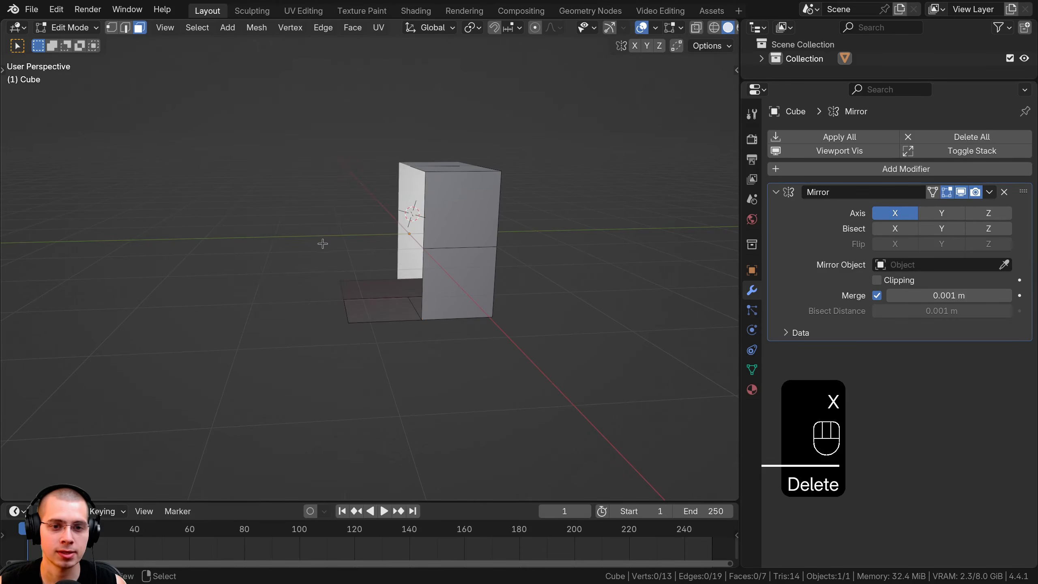
Step: Delete the remaining faces below the horizontal loop cut to keep only one eighth of the cube
middle_drag(320, 241, 257, 244)
drag(256, 243, 592, 364)
middle_drag(592, 365, 368, 221)
key(x)
click(354, 160)
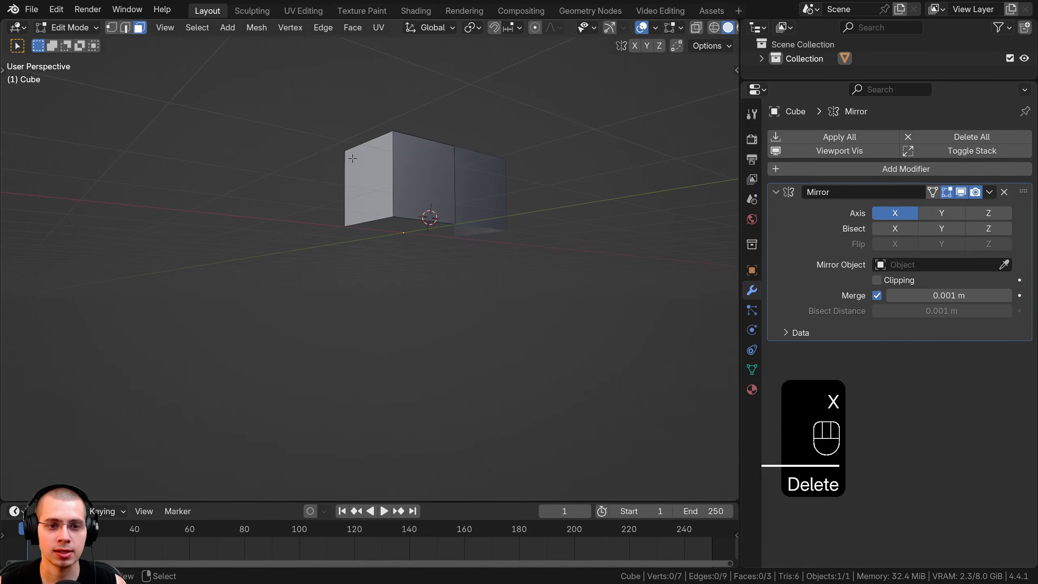
middle_drag(354, 159, 311, 98)
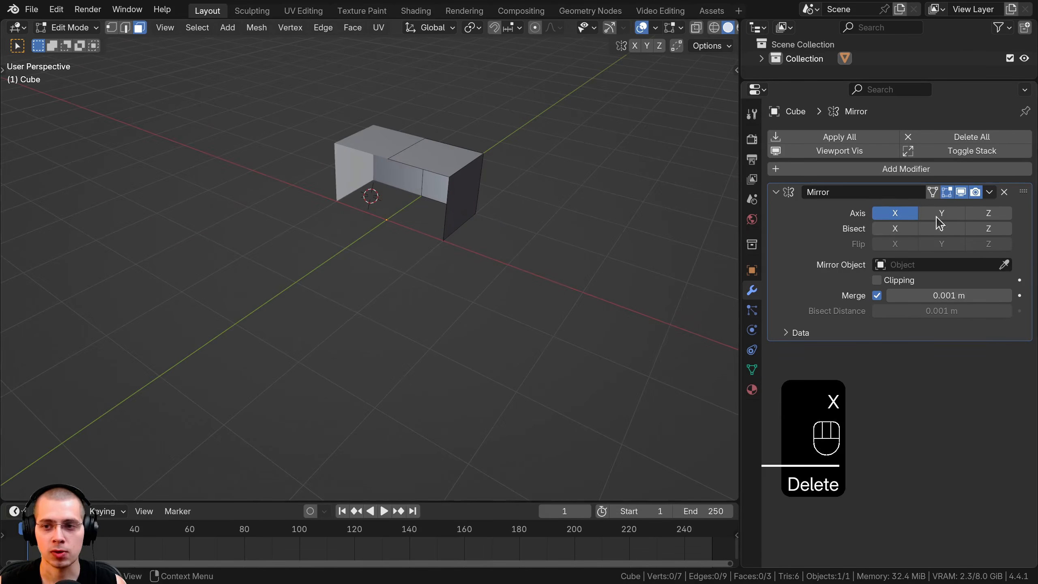
Step: Remove the Mirror modifier and inspect the remaining cube corner in Object Mode
shift+click(1004, 191)
key(Tab)
middle_drag(450, 192, 355, 136)
middle_drag(419, 178, 456, 201)
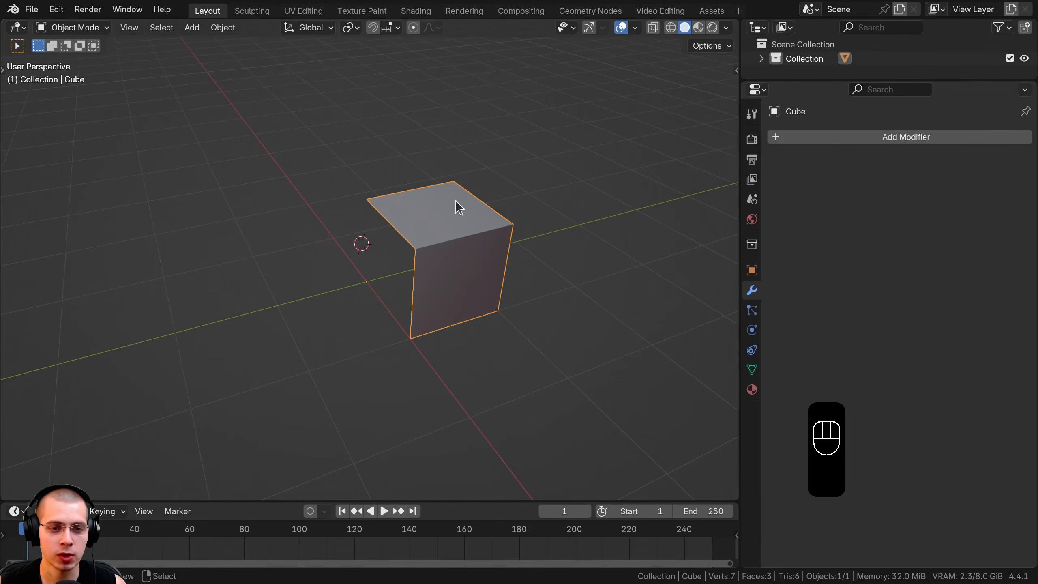
middle_drag(460, 139, 363, 126)
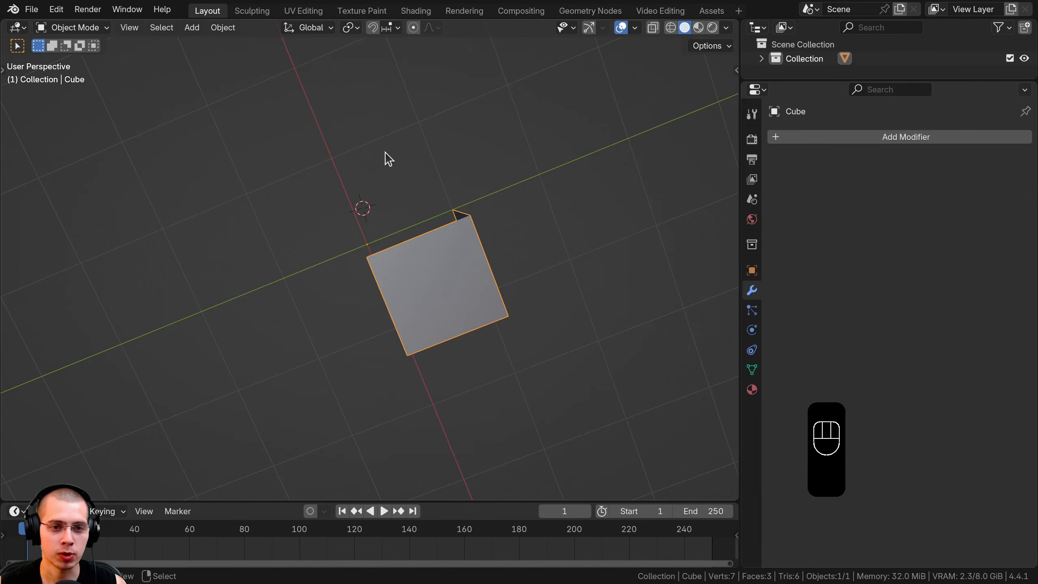
middle_drag(286, 237, 364, 137)
Step: Add a new Mirror modifier to the one-eighth cube corner
click(882, 137)
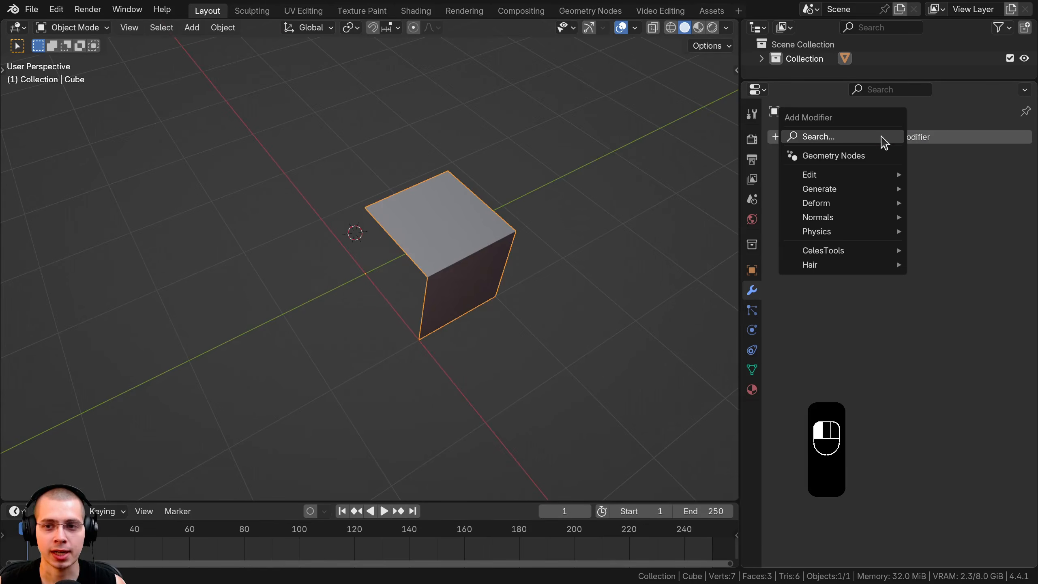
text(mir)
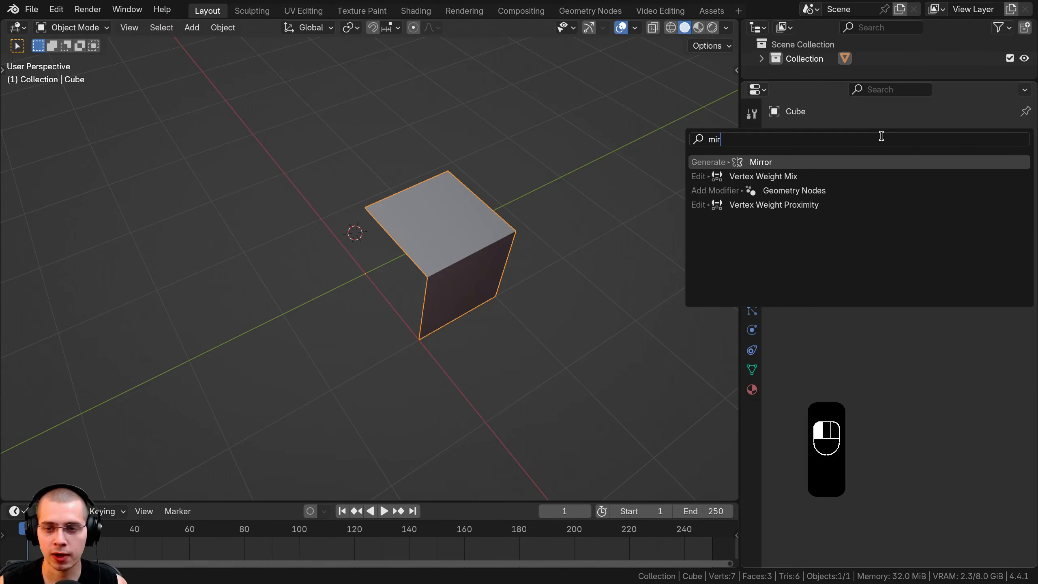
key(Return)
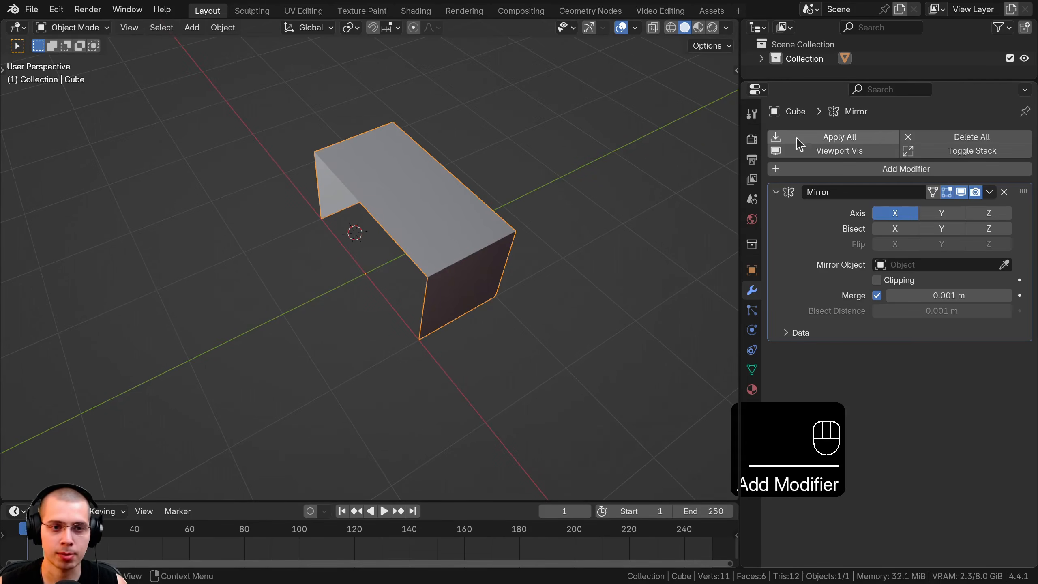
Step: Compare mirroring the corner on X, Y and Z separately, ending with all three axes enabled
click(895, 212)
click(895, 213)
click(895, 213)
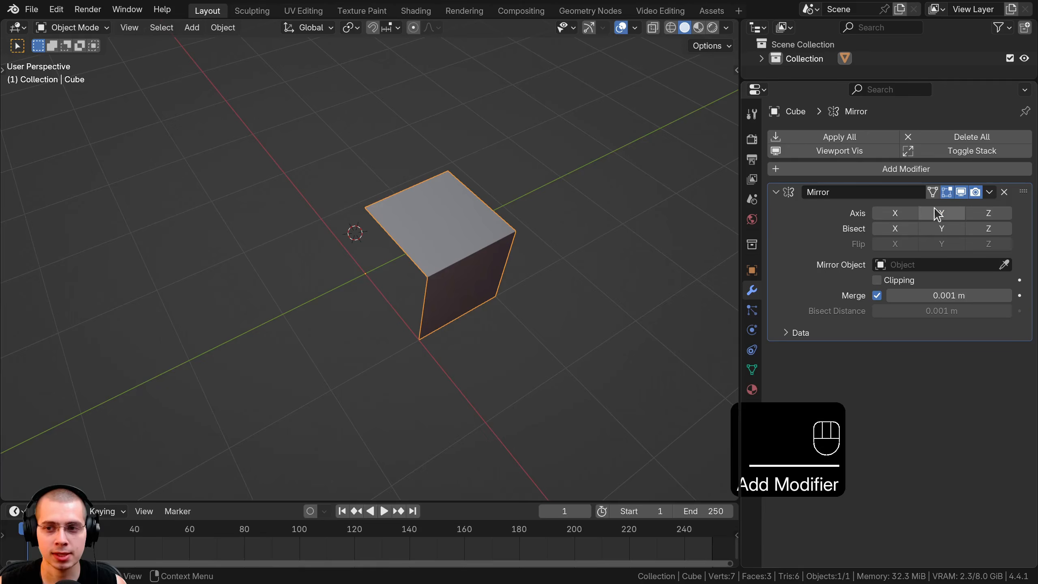
click(936, 213)
middle_drag(670, 286, 672, 241)
click(950, 214)
click(994, 214)
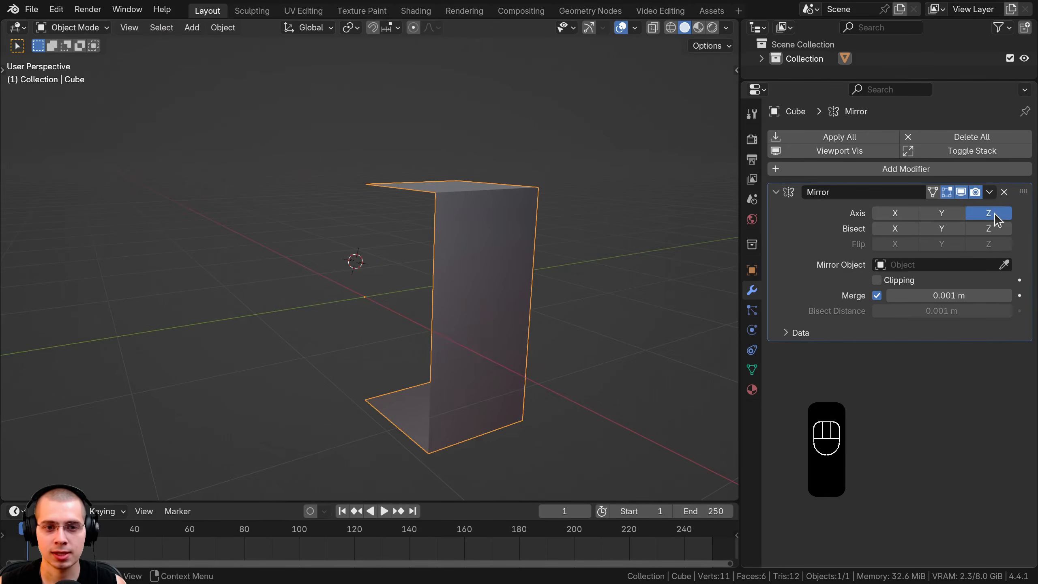
click(994, 214)
click(993, 214)
click(953, 215)
click(903, 213)
Step: Try moving the outer corner vertex of the real eighth freely in Edit Mode, and undo the move
middle_drag(476, 304, 547, 197)
key(Tab)
click(110, 28)
click(546, 198)
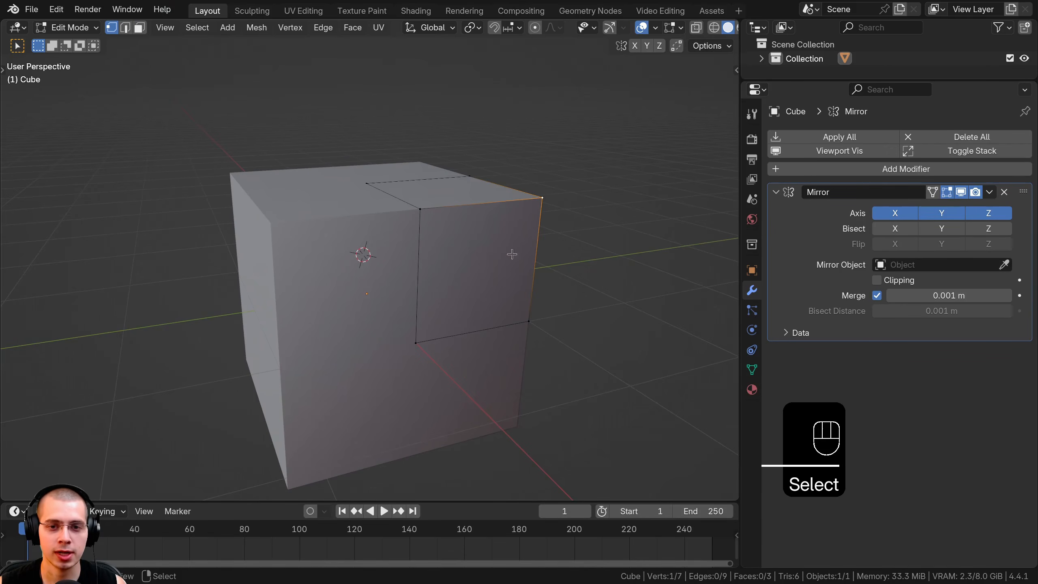
key(g)
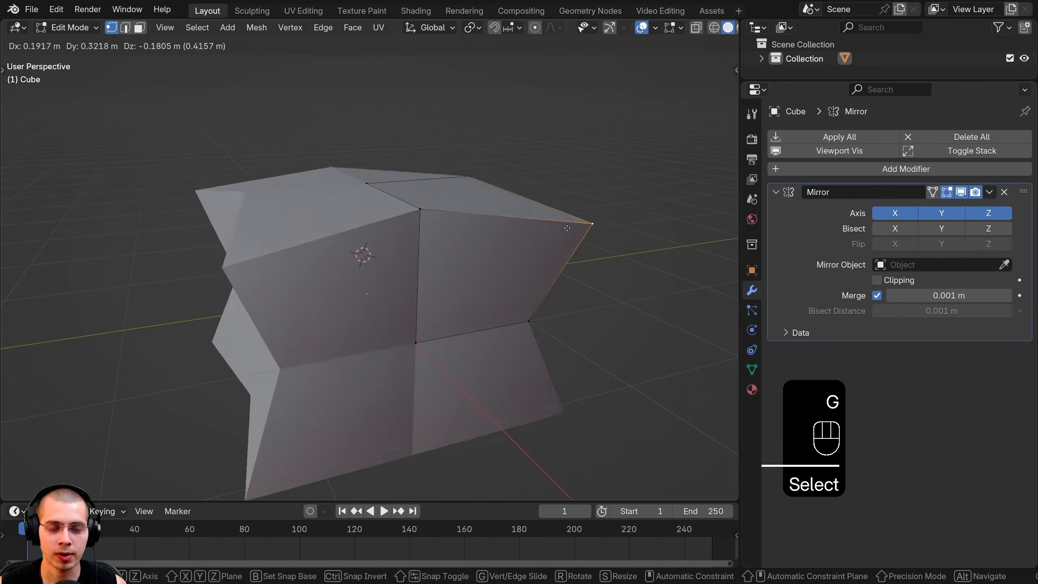
right_click(361, 250)
middle_drag(362, 250, 311, 379)
key(g)
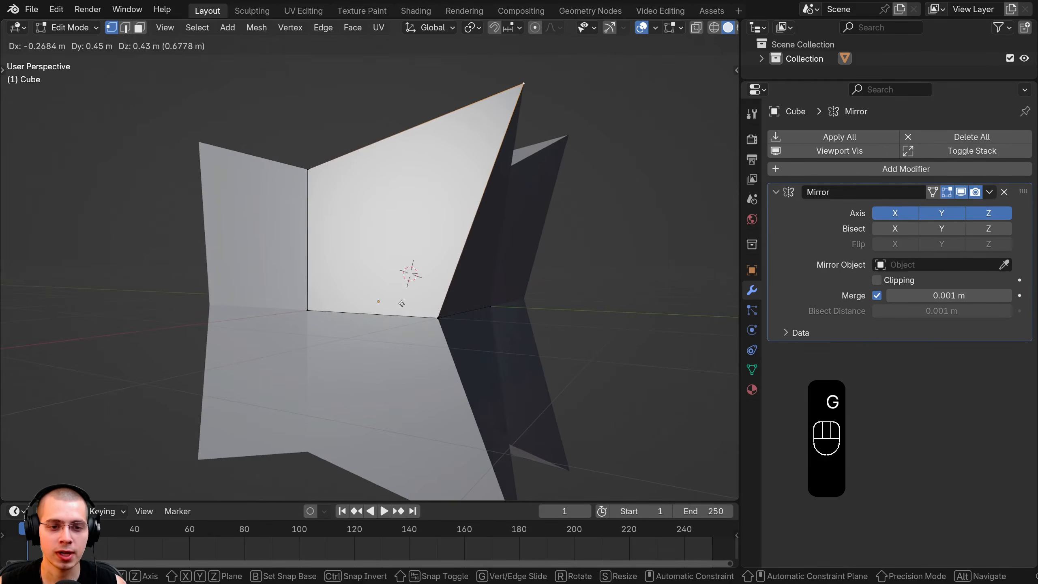
click(399, 304)
middle_drag(400, 304, 506, 186)
key(ctrl+z)
key(ctrl+z)
Step: Bevel the edges of the whole real eighth of the cube
key(a)
key(ctrl+b)
click(632, 201)
Step: Inset the top face of the real eighth and extrude it downward into a recess
click(141, 30)
click(398, 208)
key(i)
click(533, 238)
key(e)
click(533, 248)
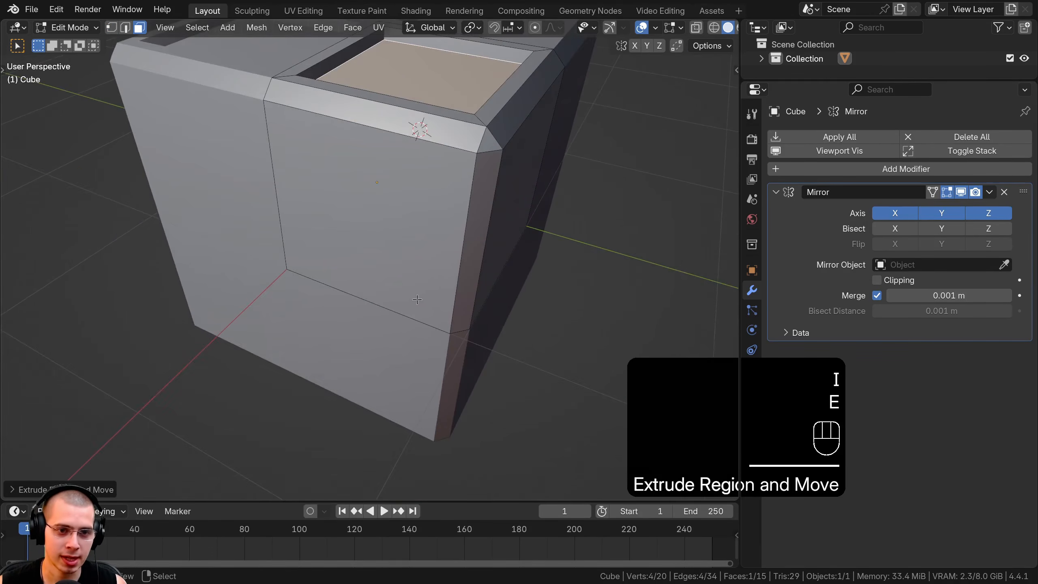
Step: Add three evenly spaced loop cuts that divide the front side face into four vertical strips
click(403, 144)
middle_drag(403, 143, 400, 126)
key(ctrl+r)
scroll(398, 116, up, 2)
click(398, 114)
right_click(400, 117)
Step: Inset the four vertical strip faces individually and extrude them inward as slots
key(1)
key(2)
key(3)
click(430, 148)
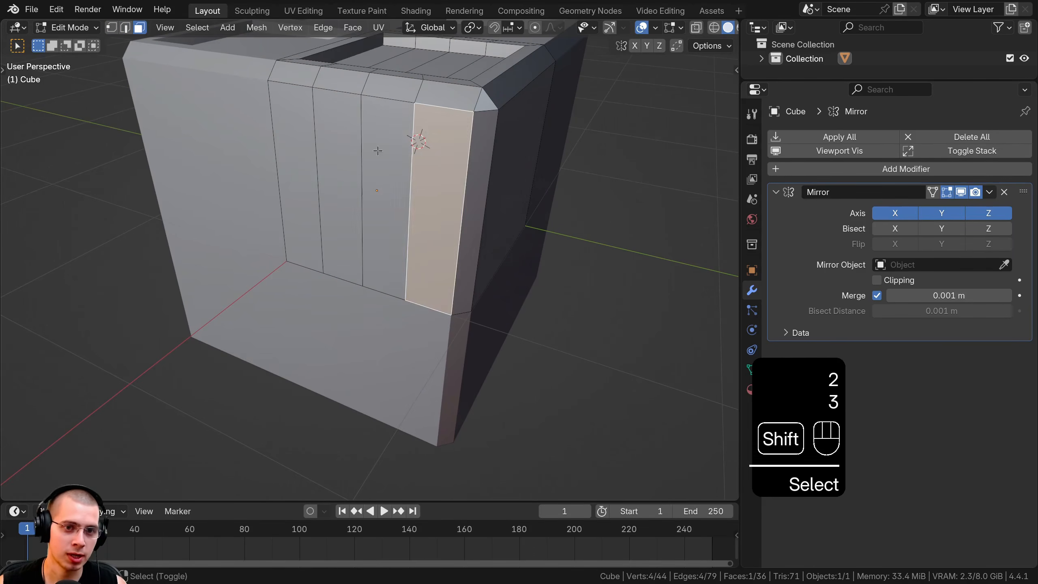
shift+click(381, 150)
shift+click(340, 143)
shift+click(294, 135)
key(i)
key(i)
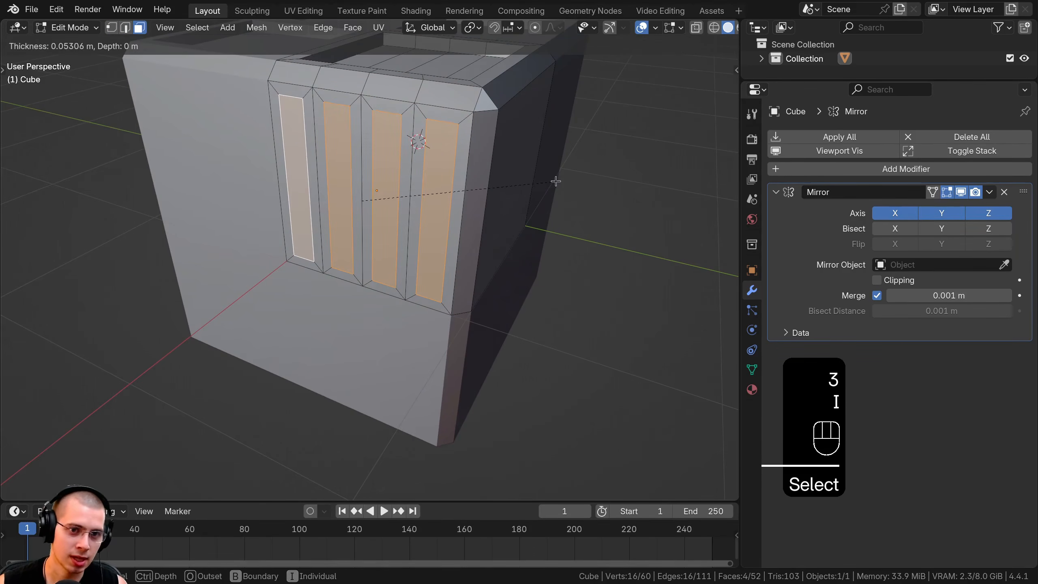
click(565, 176)
key(e)
click(490, 237)
Step: Inset the adjacent plain side face and extrude it inward into a square recess
key(Tab)
key(a)
scroll(486, 241, down, 2)
middle_drag(487, 241, 429, 209)
right_click(418, 198)
key(Tab)
right_click(482, 206)
key(u)
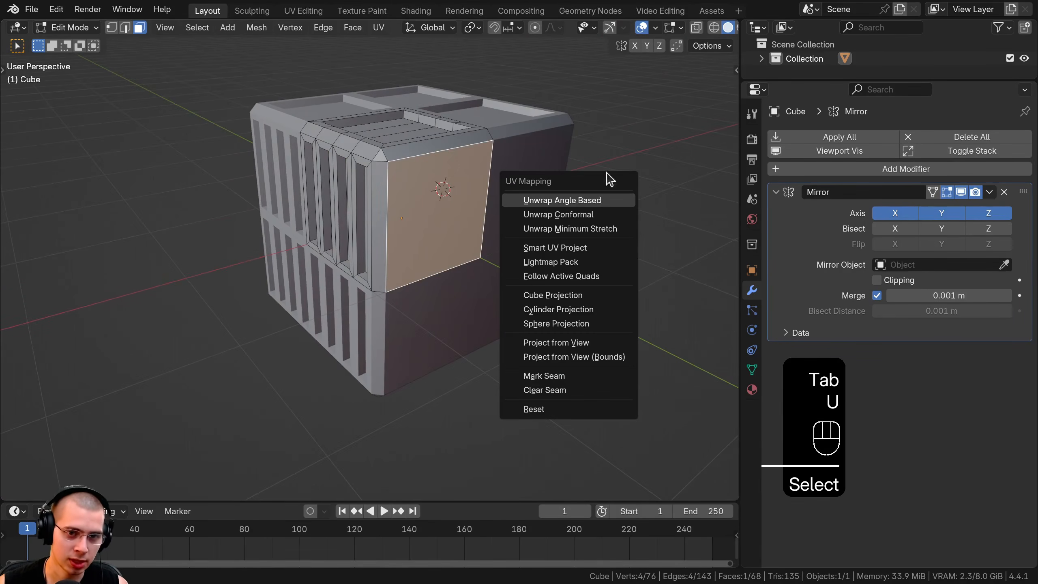
key(i)
click(621, 131)
key(e)
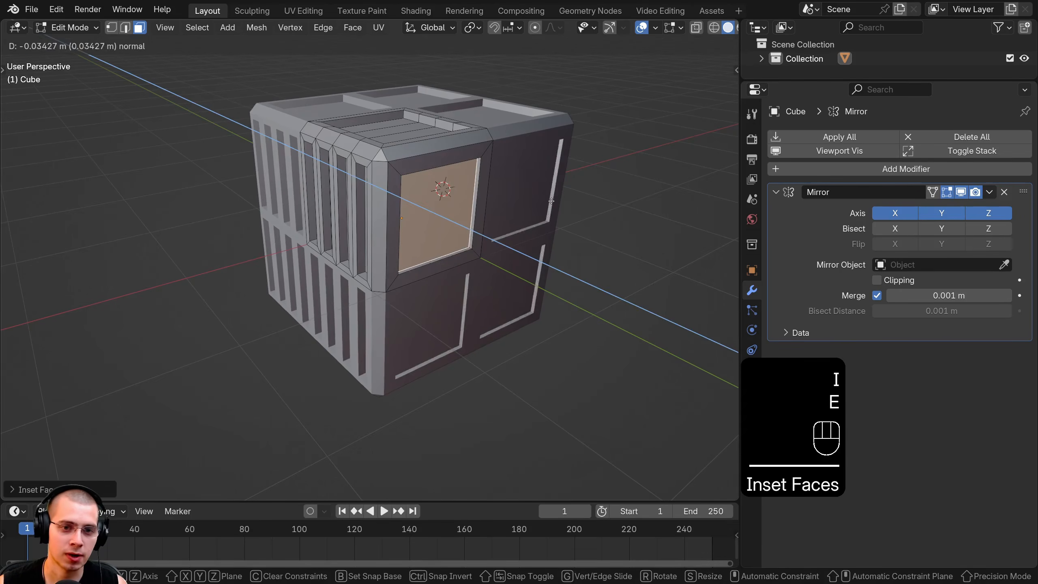
click(560, 193)
Step: Inset the recessed square face again and extrude it outward as a raised block
key(i)
click(533, 192)
key(e)
click(530, 199)
middle_drag(530, 199, 544, 204)
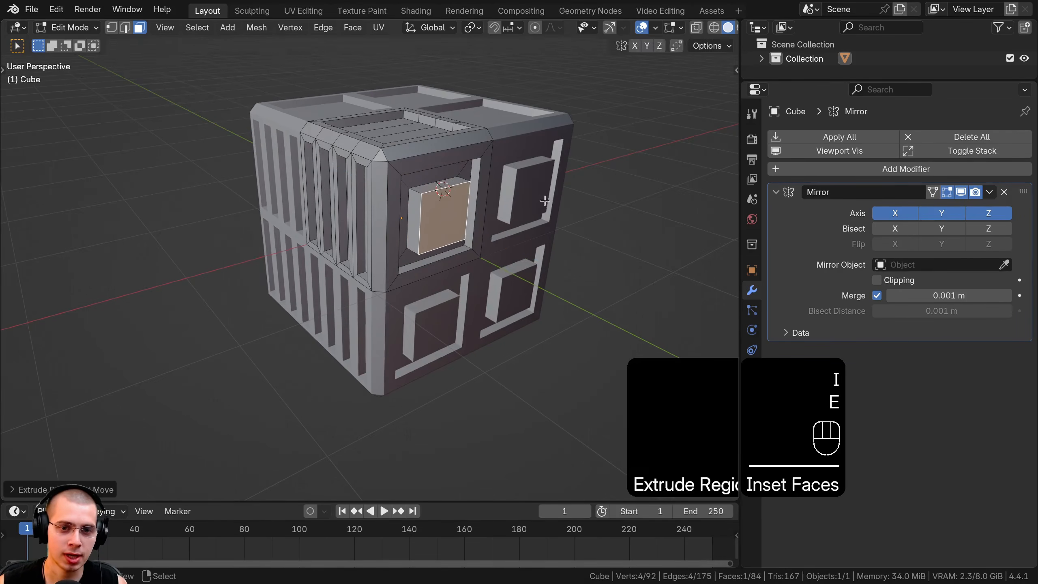
Step: Review the detailed mirrored cube in Object Mode and undo all bevels, insets, extrusions and extra loop cuts
key(Tab)
scroll(482, 229, down, 4)
middle_drag(372, 256, 366, 301)
scroll(375, 278, up, 2)
middle_drag(386, 216, 408, 208)
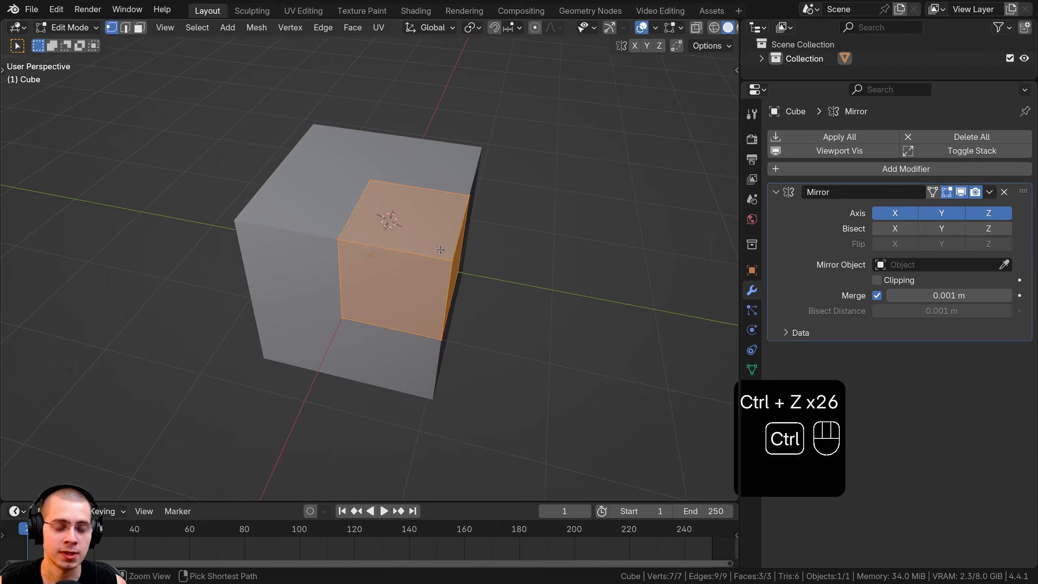
key(ctrl+z)
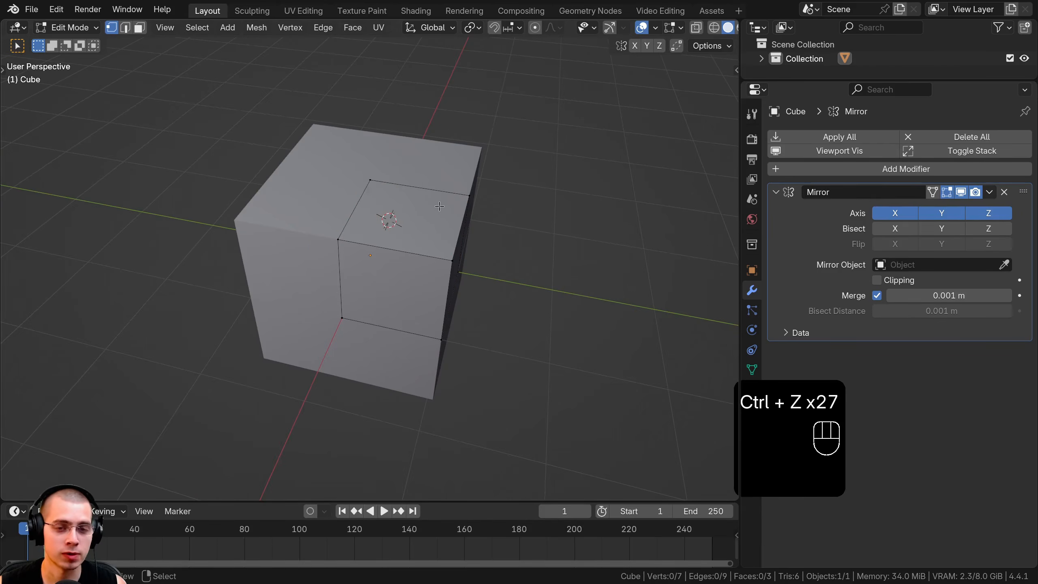
key(Tab)
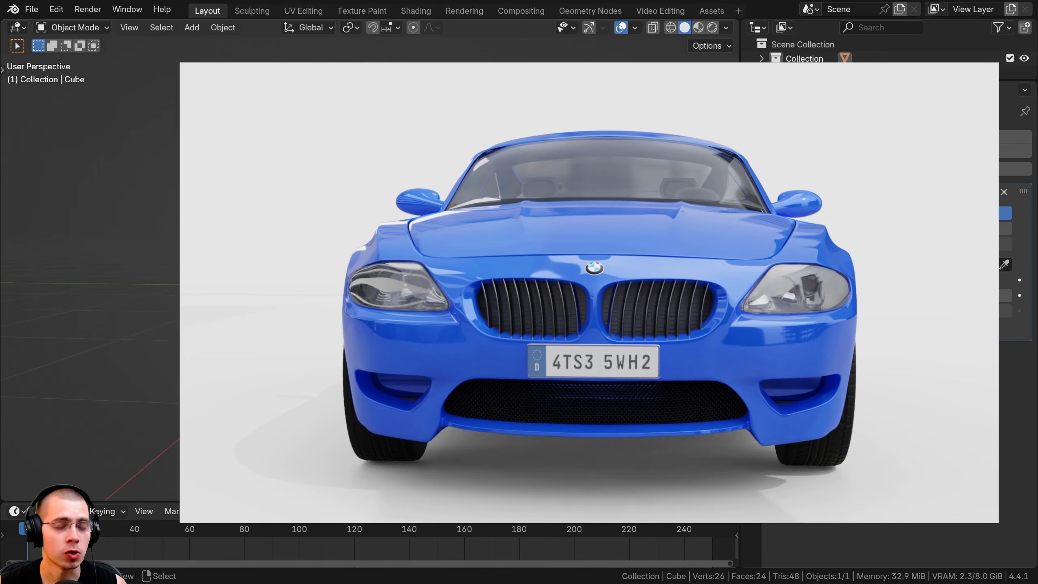
middle_drag(368, 261, 396, 290)
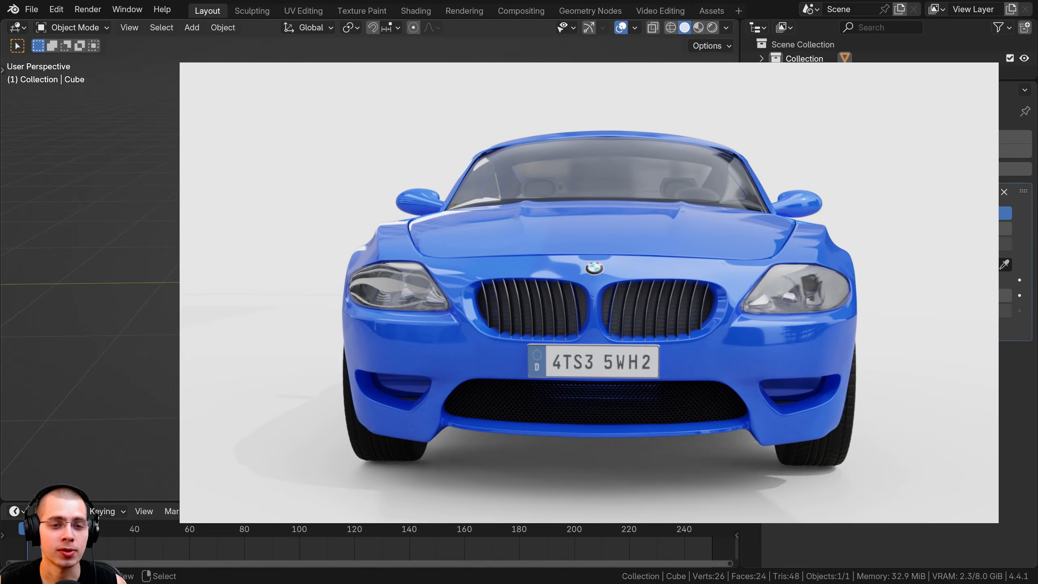
key(Tab)
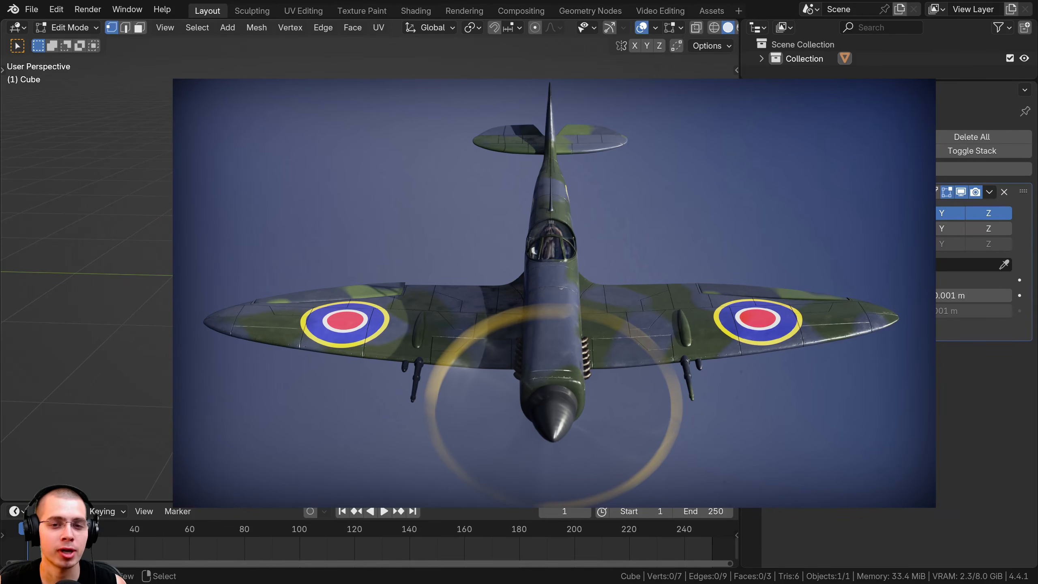
Step: Turn on the Mirror modifier's On Cage display so the mirrored parts show editable geometry in Edit Mode
scroll(370, 263, up, 1)
shift+middle_drag(370, 265, 373, 250)
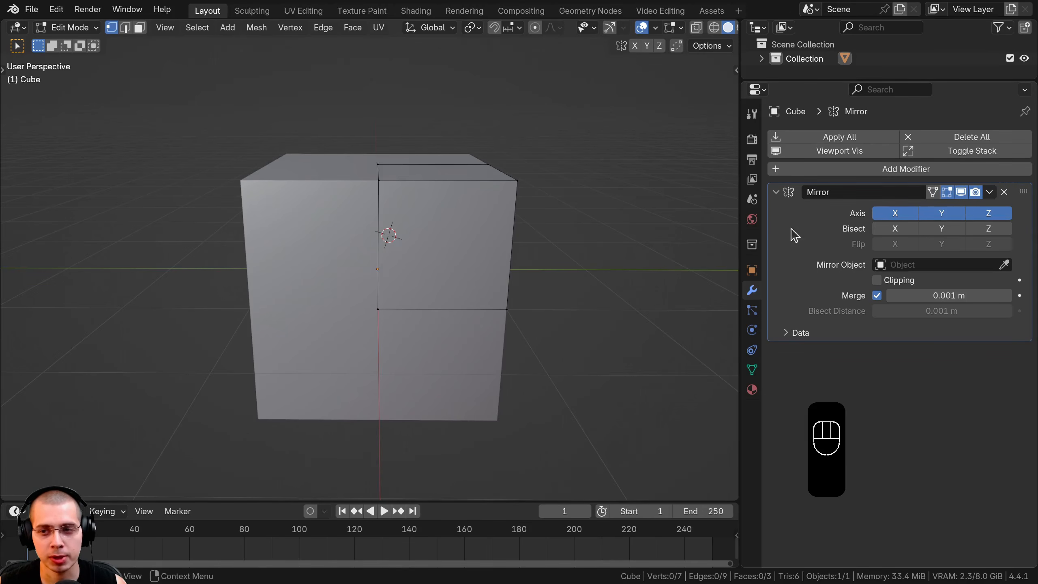
shift+middle_drag(338, 206, 342, 241)
scroll(343, 241, up, 1)
shift+middle_drag(343, 242, 347, 291)
scroll(347, 291, up, 1)
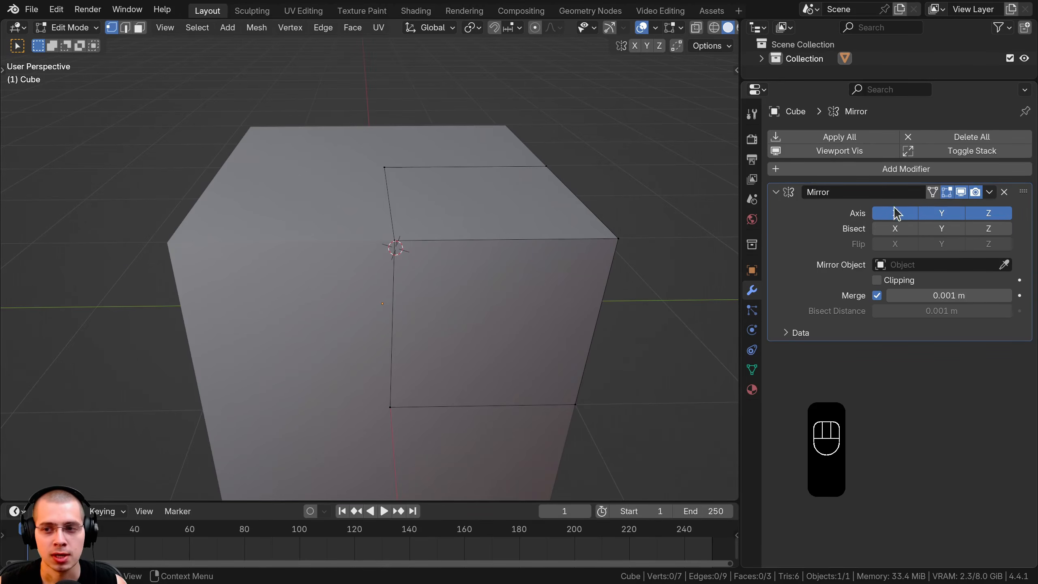
click(933, 194)
shift+middle_drag(255, 200, 321, 129)
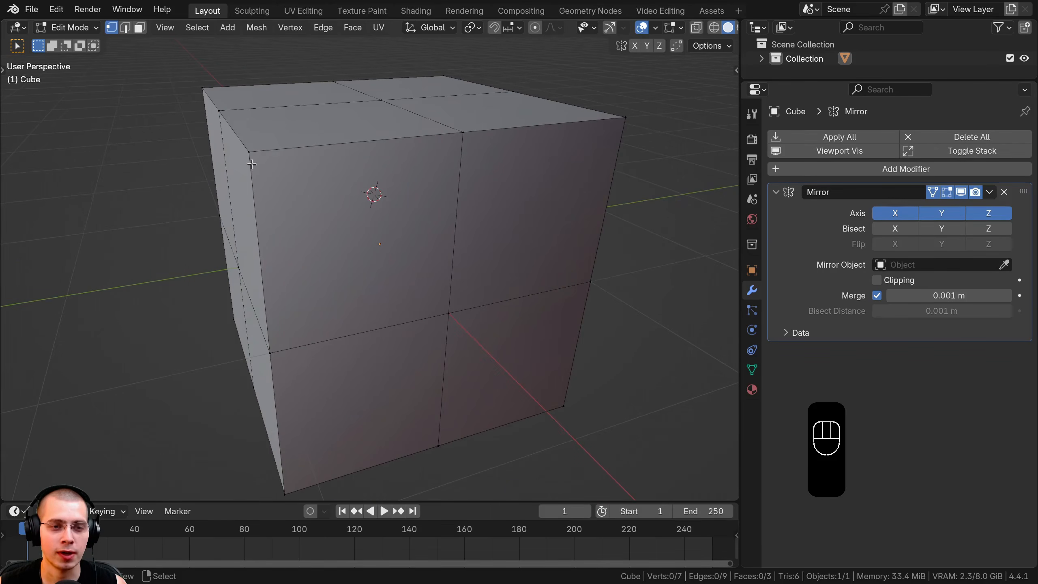
Step: Select the cube's upper front corner vertex and try moving it together with its mirrored counterparts
middle_drag(252, 163, 353, 202)
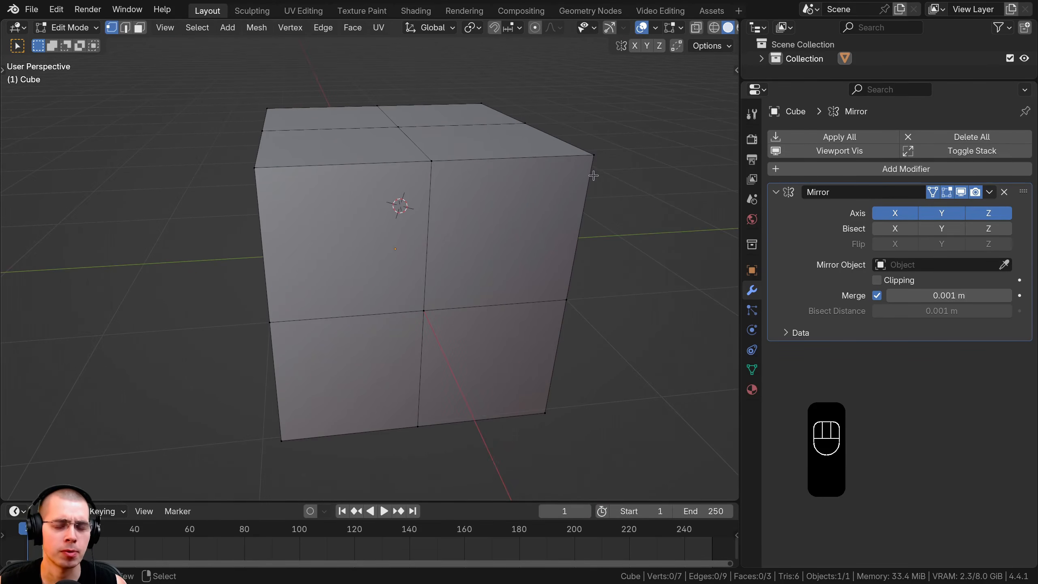
middle_drag(287, 183, 325, 189)
click(318, 209)
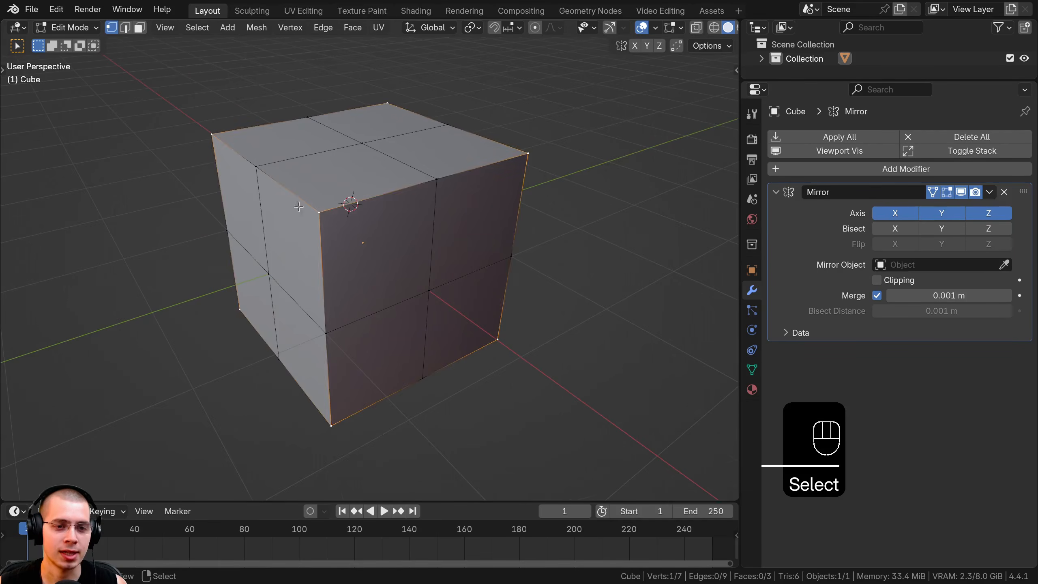
key(g)
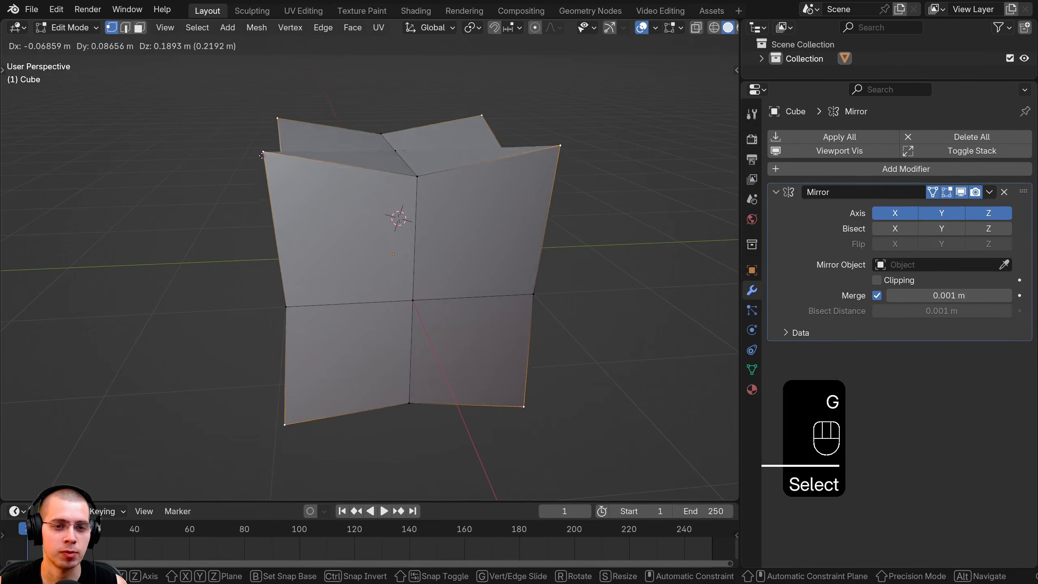
right_click(303, 195)
key(a)
right_click(551, 164)
key(g)
right_click(568, 152)
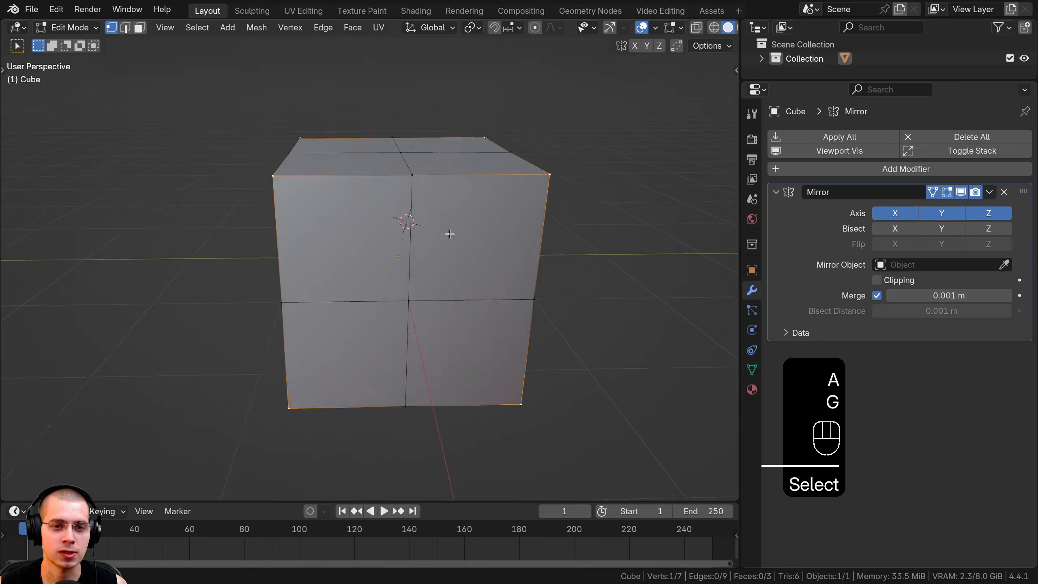
Step: Try repeated free moves of the selected corner vertex in different directions, cancelling each, to demonstrate the mirrored cage response
key(g)
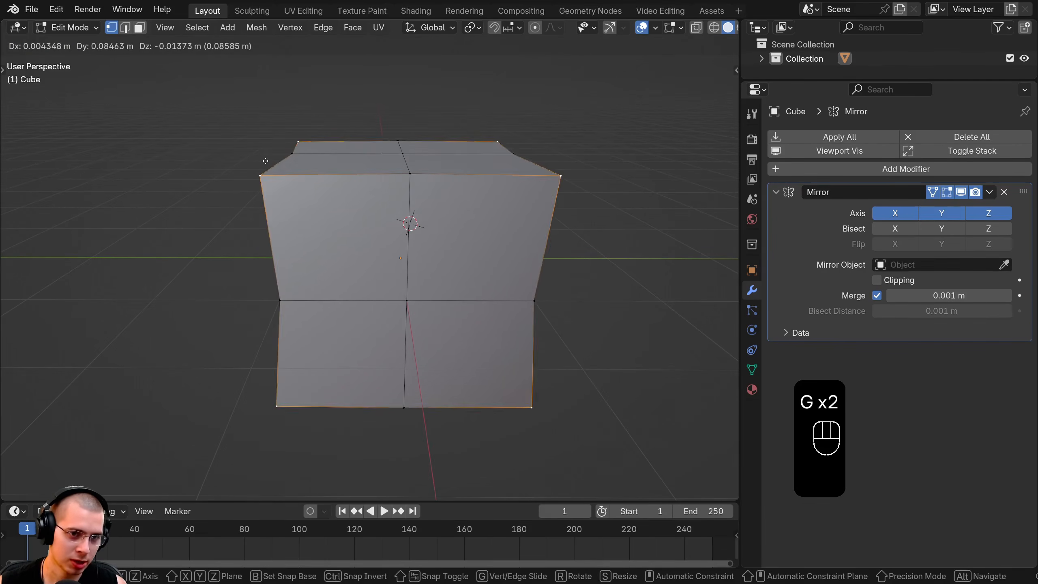
right_click(152, 152)
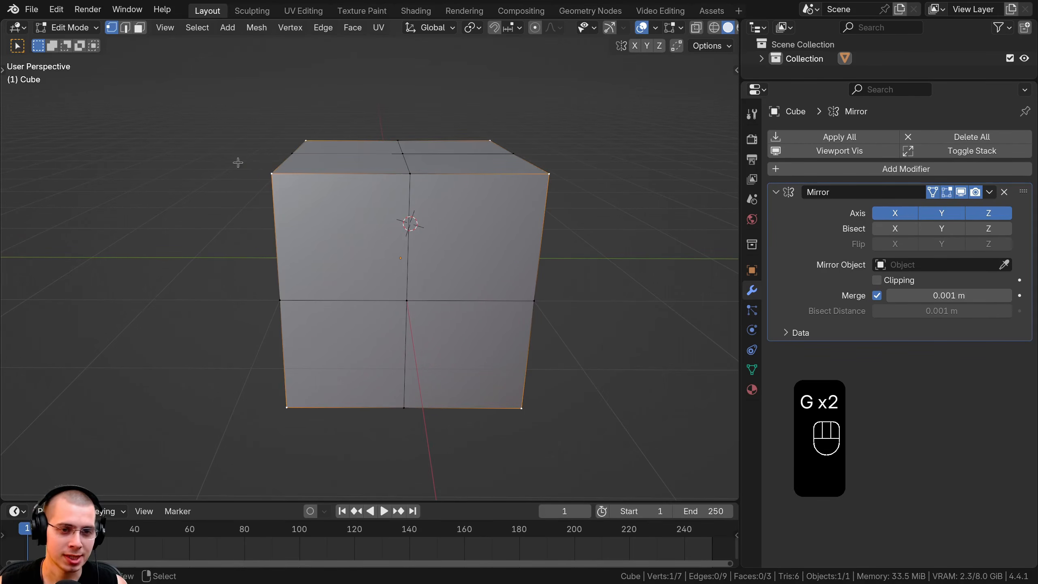
key(g)
right_click(536, 142)
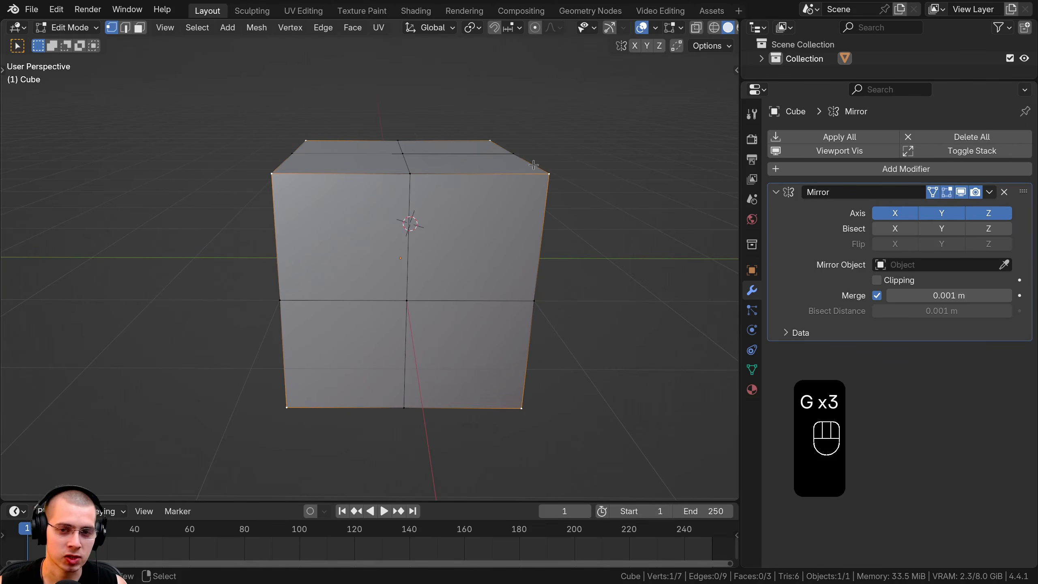
key(g)
right_click(547, 149)
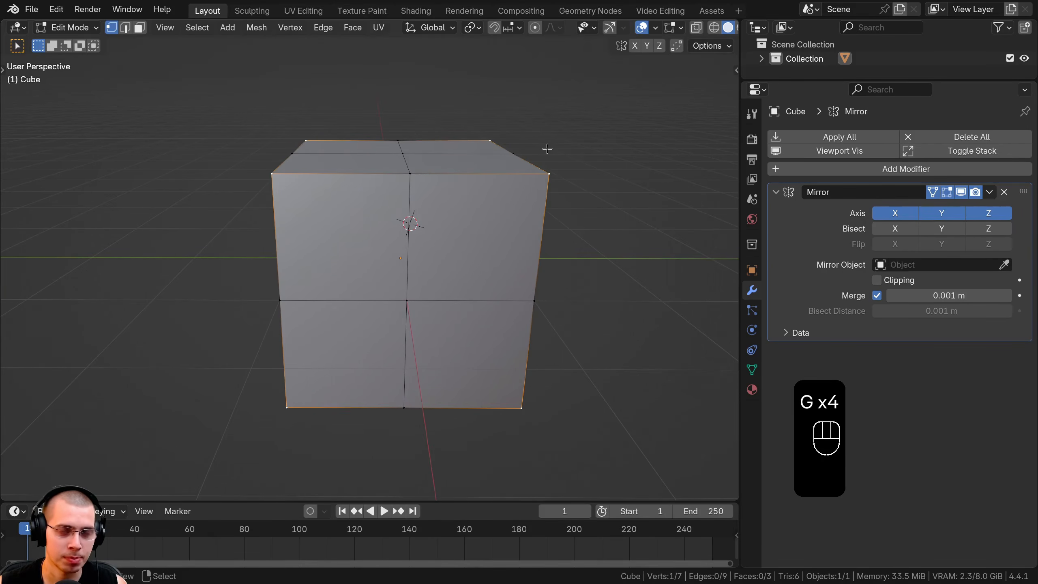
key(g)
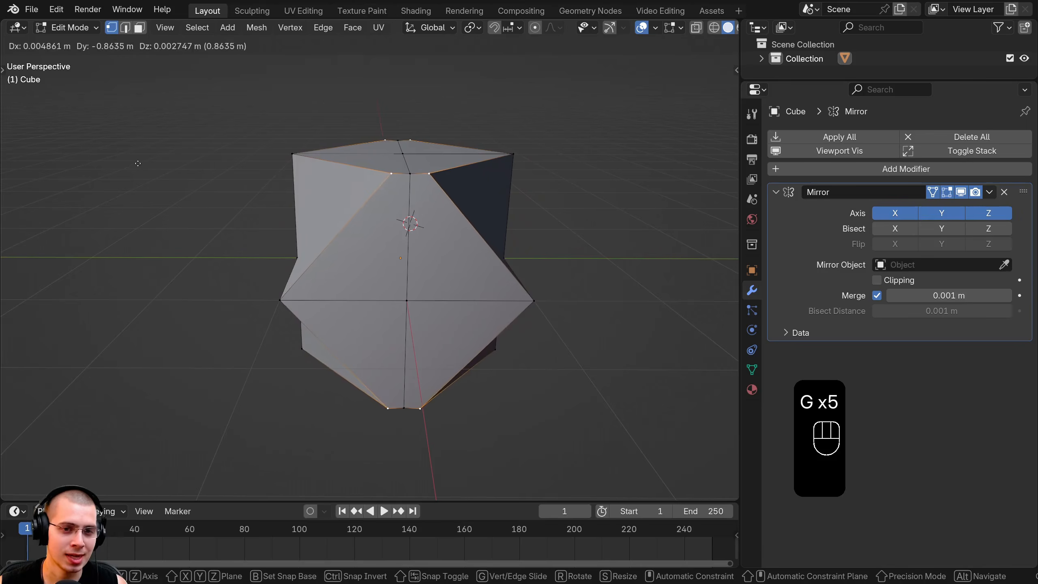
right_click(705, 237)
key(g)
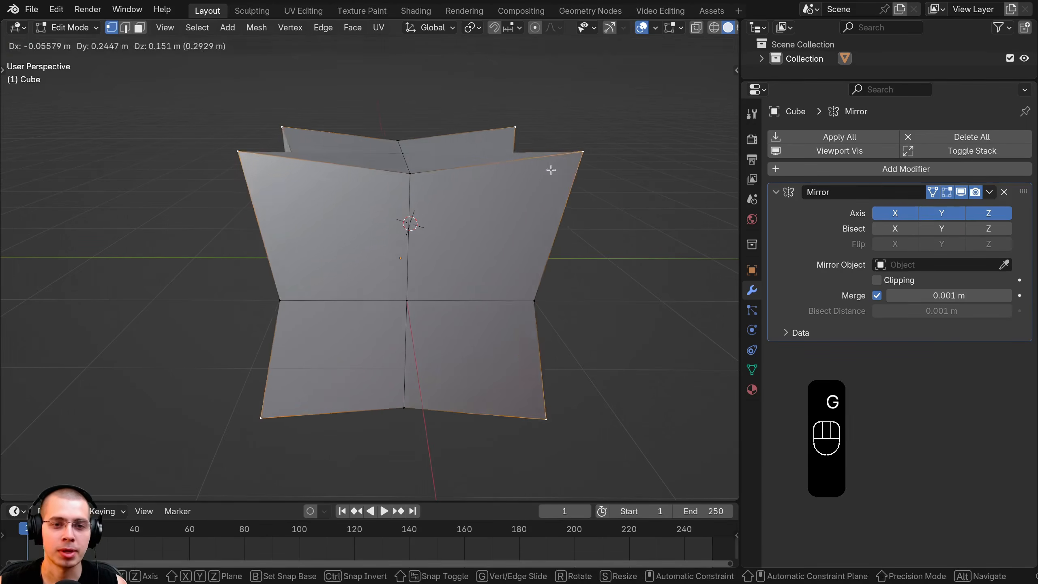
right_click(488, 326)
middle_drag(488, 326, 480, 255)
key(g)
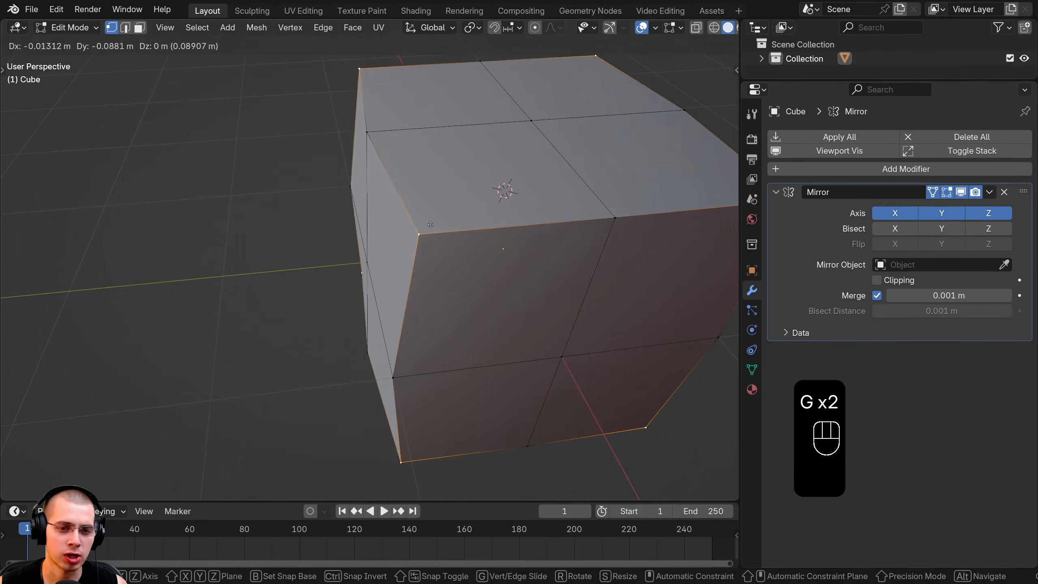
right_click(444, 222)
shift+middle_drag(444, 222, 311, 245)
middle_drag(310, 246, 418, 216)
Step: Turn off the Mirror modifier's On Cage display, select the whole mesh to compare, and turn On Cage back on
click(932, 194)
key(a)
right_click(362, 237)
right_click(386, 217)
middle_drag(525, 251, 549, 220)
key(a)
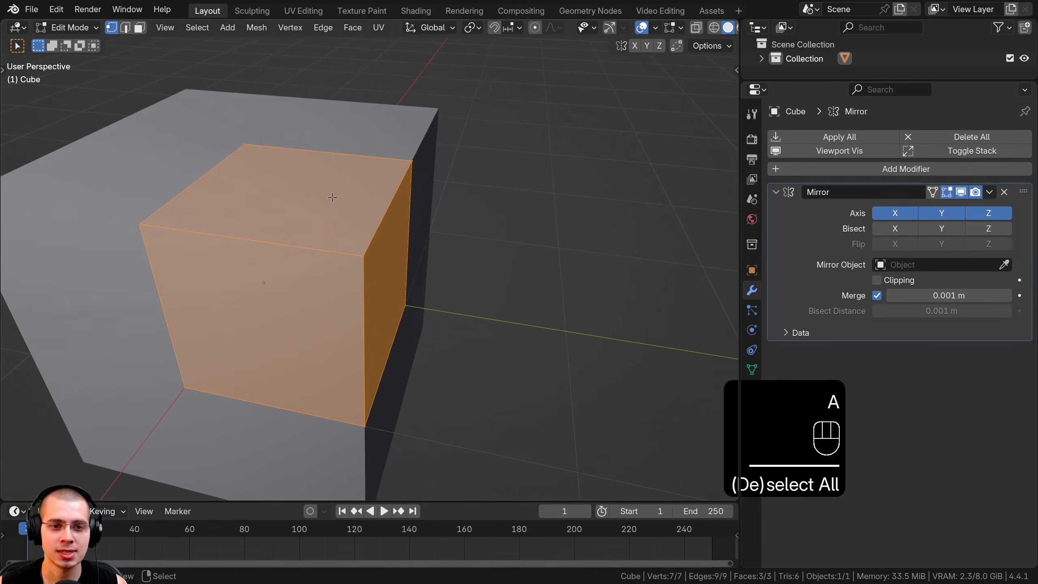
middle_drag(332, 197, 449, 205)
click(932, 192)
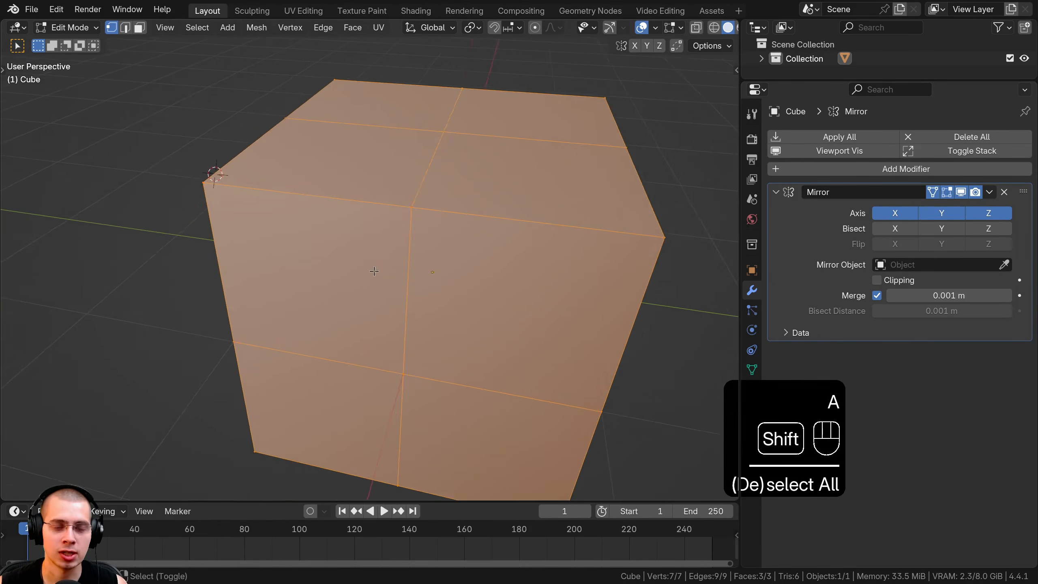
Step: Select a mirrored upper corner of the cube and try moving it on the cage
click(199, 216)
key(g)
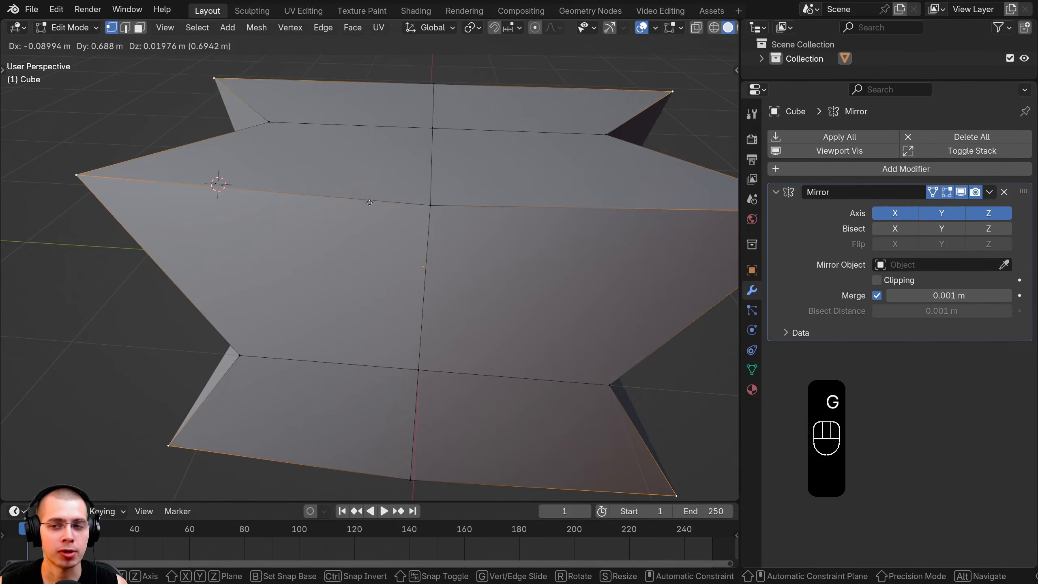
right_click(407, 247)
middle_drag(407, 247, 426, 229)
scroll(425, 229, down, 1)
shift+middle_drag(426, 229, 426, 242)
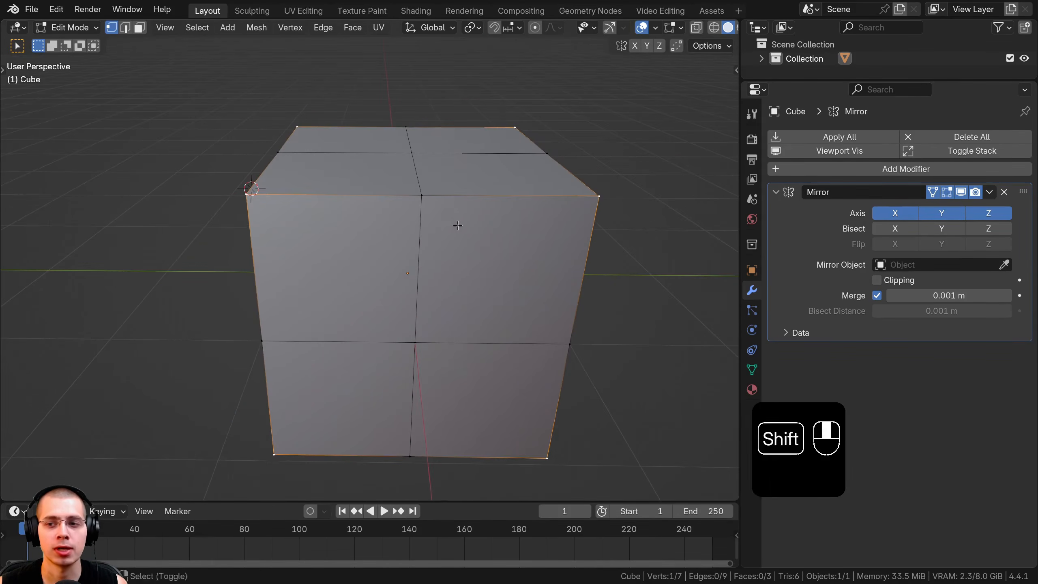
Step: Turn off the Mirror modifier's Edit Mode display and compare the cube in Object Mode and Edit Mode
click(948, 195)
shift+drag(402, 225, 368, 230)
mouse_move(368, 230)
middle_down()
mouse_move(348, 223)
mouse_move(423, 127)
mouse_move(353, 239)
middle_up()
middle_drag(413, 199, 410, 165)
key(Tab)
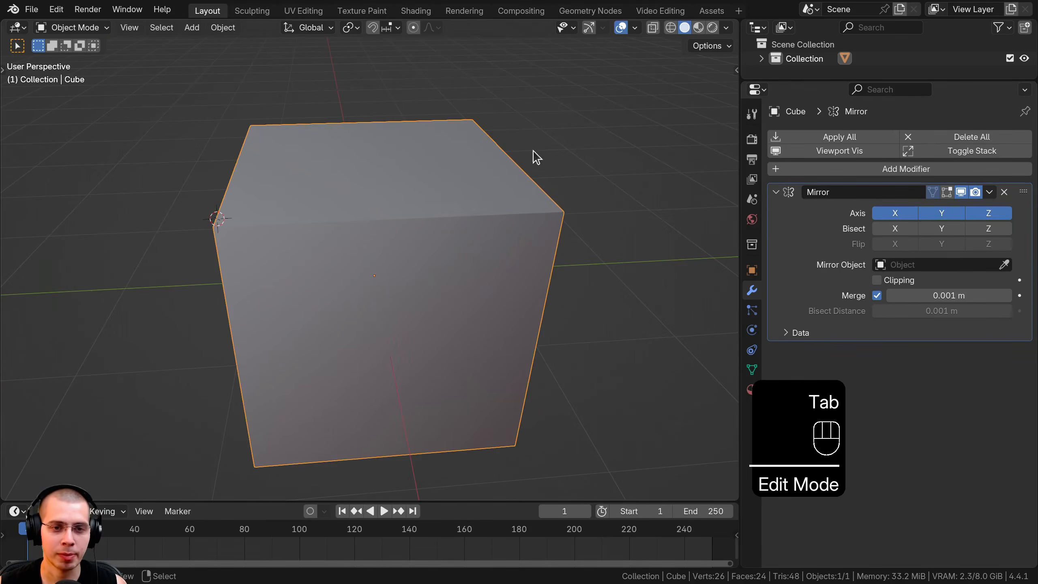
middle_drag(297, 309, 276, 323)
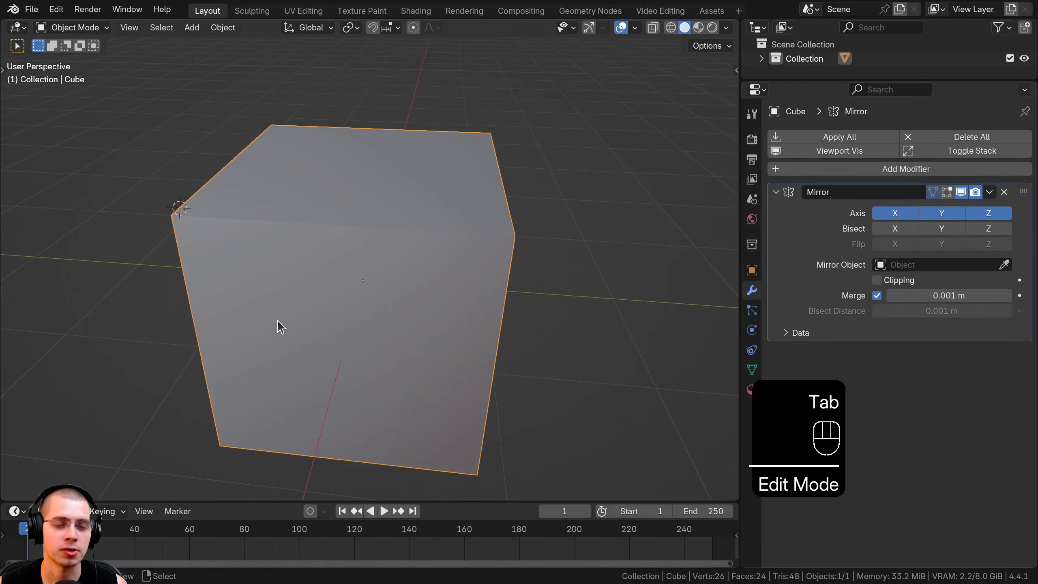
key(Tab)
middle_drag(306, 373, 347, 363)
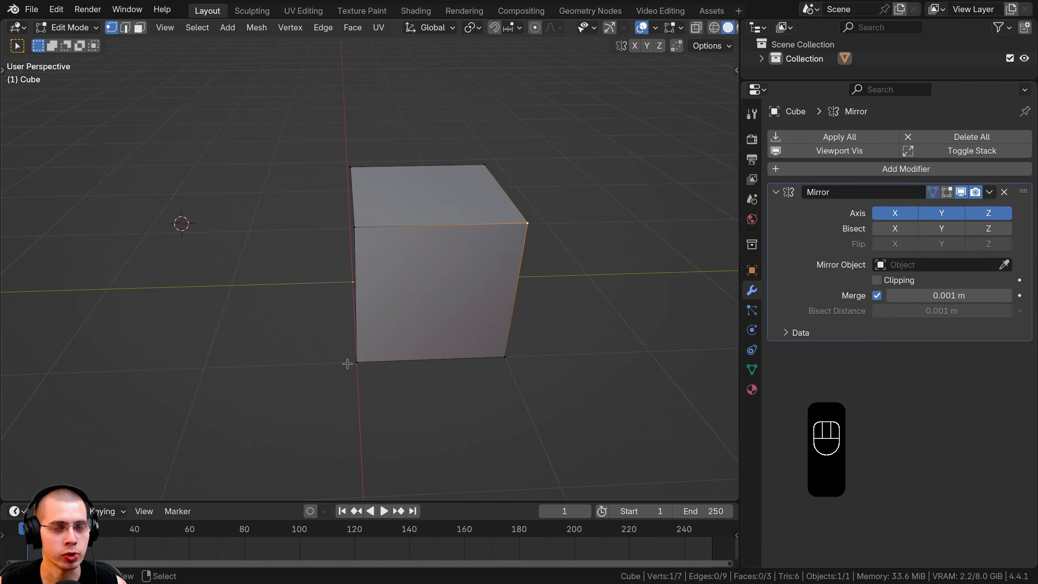
Step: Examine the original eighth in Edit Mode against the full mirrored cube in Object Mode
scroll(393, 309, up, 3)
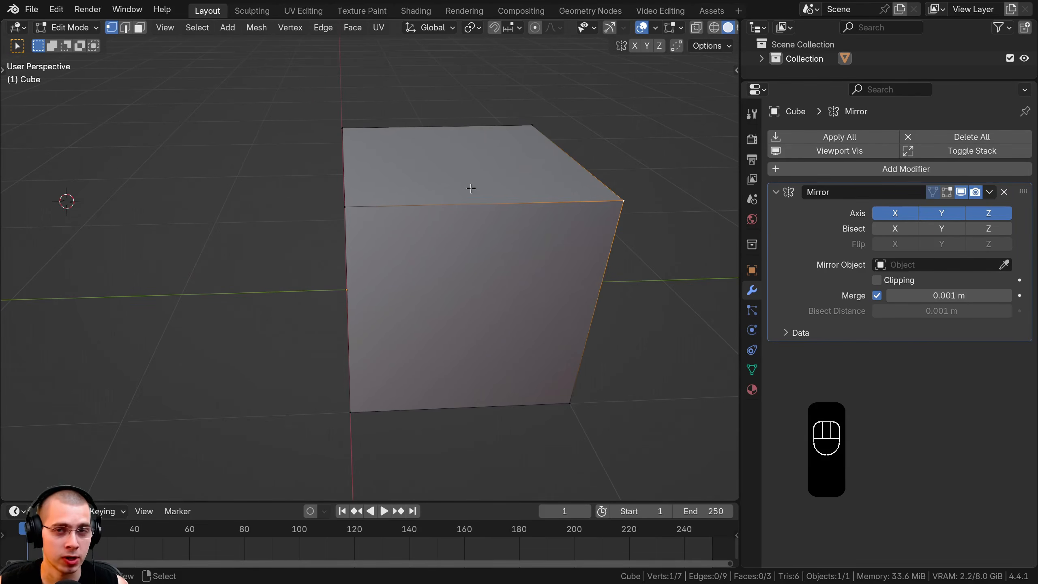
shift+middle_drag(463, 184, 402, 158)
scroll(425, 191, up, 1)
scroll(457, 188, down, 2)
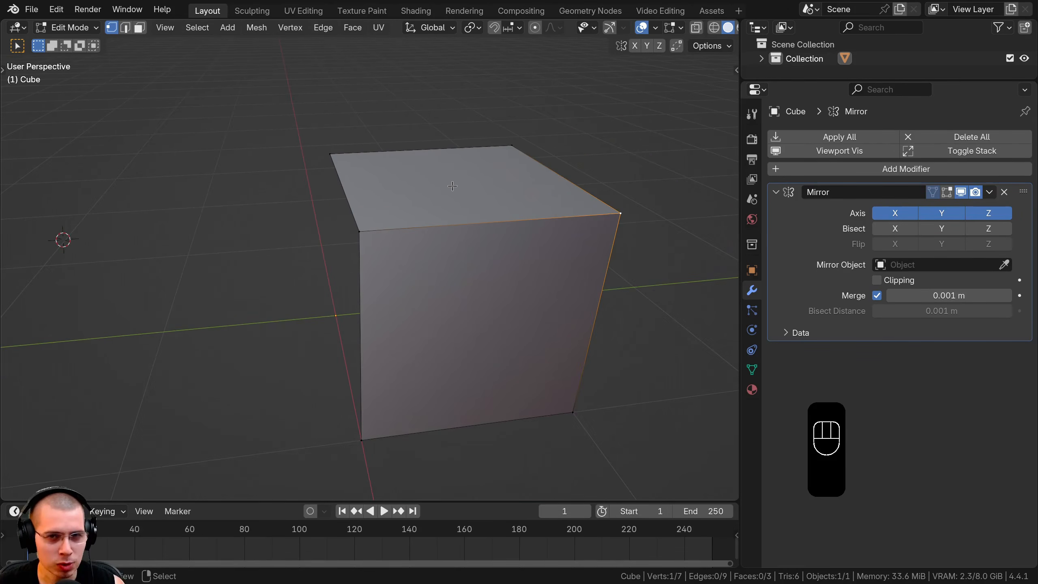
key(Tab)
key(Tab)
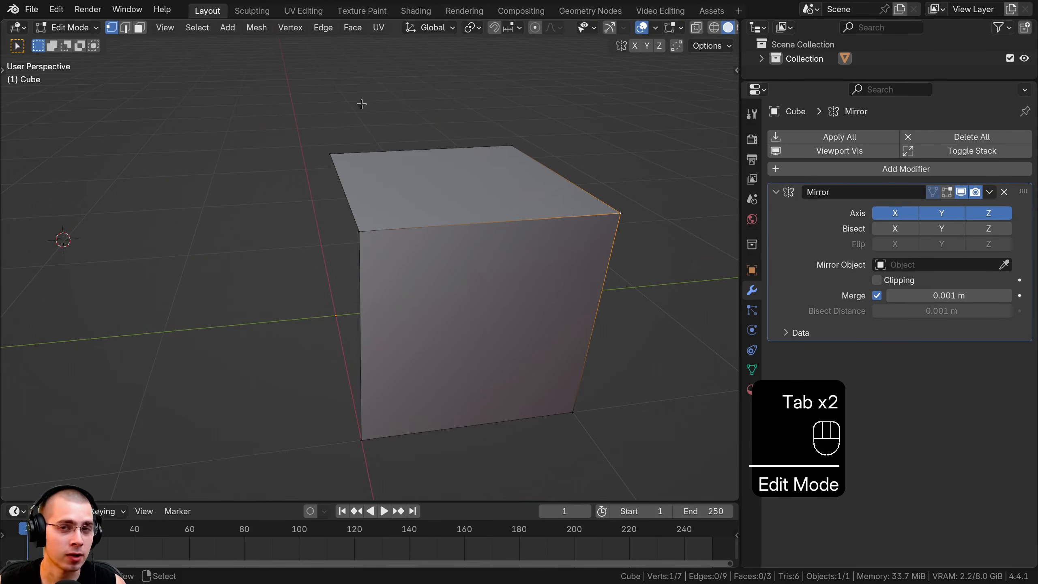
key(Tab)
middle_drag(413, 119, 344, 107)
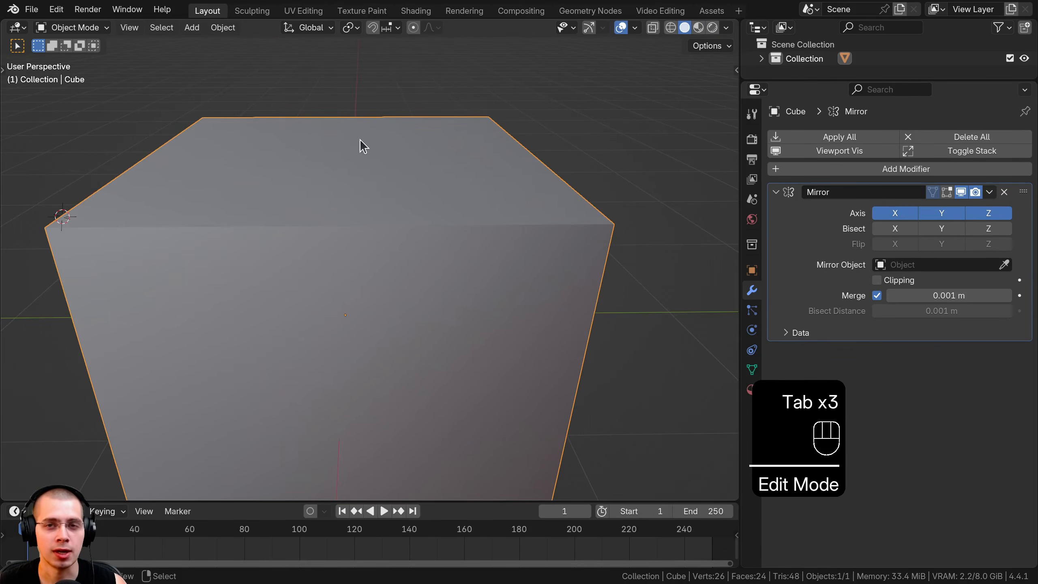
middle_drag(363, 146, 489, 157)
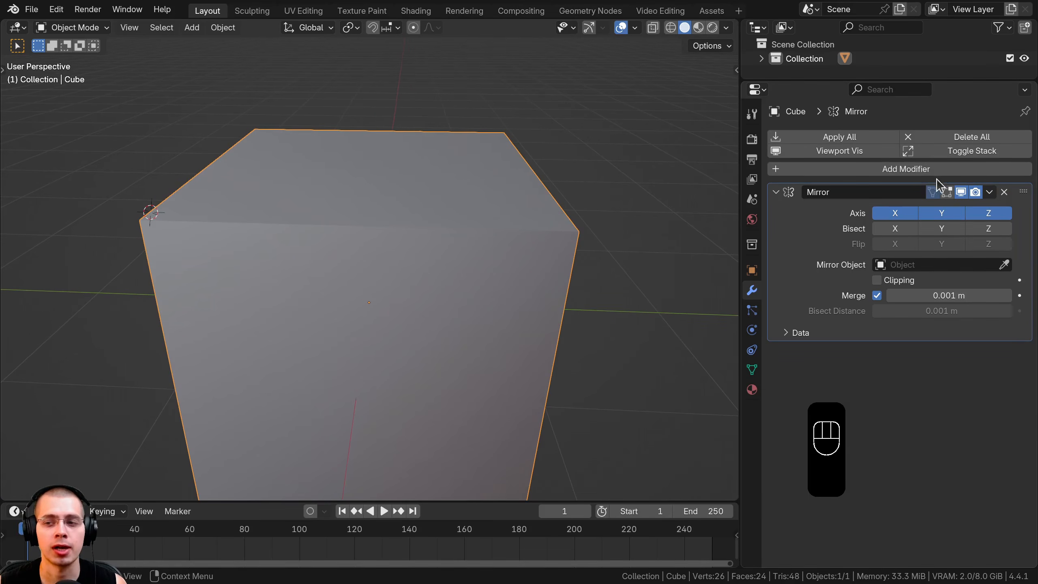
Step: Restore the Mirror modifier's Edit Mode display and toggle its Realtime viewport display off and on, checking both modes
click(960, 192)
click(960, 192)
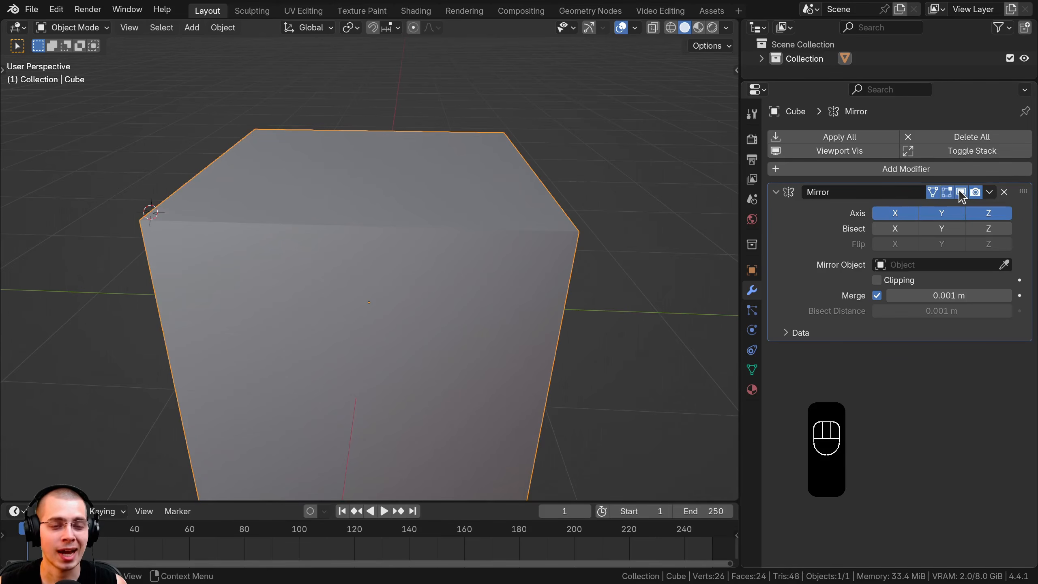
click(960, 192)
key(Tab)
key(Tab)
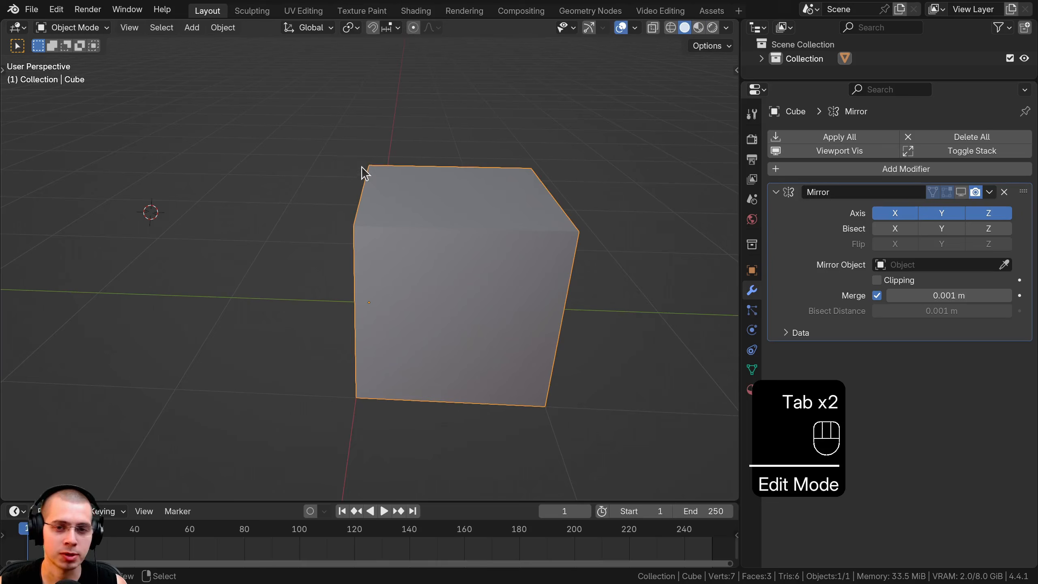
key(Tab)
key(Tab)
click(961, 191)
click(961, 192)
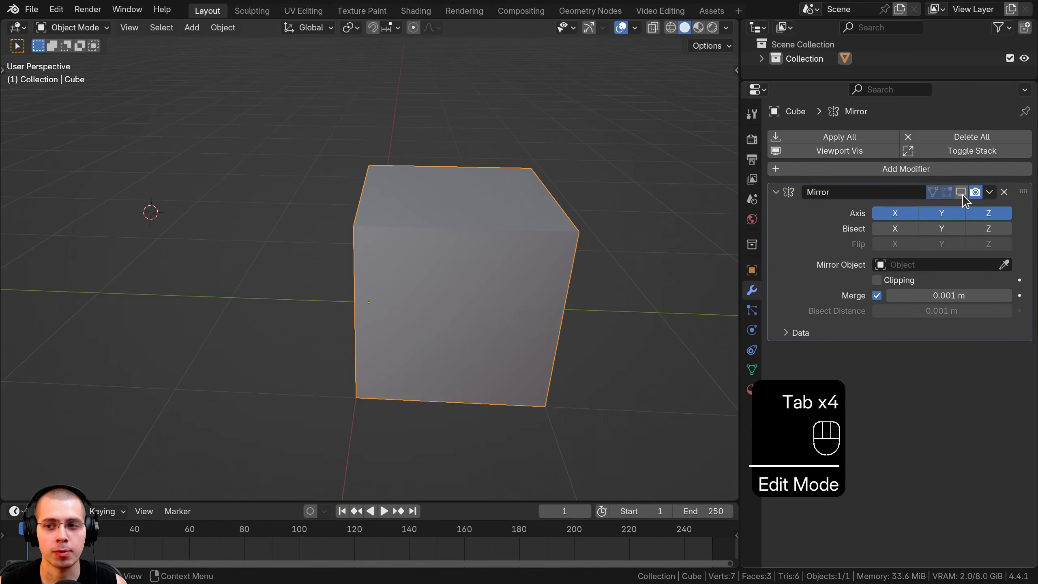
click(960, 192)
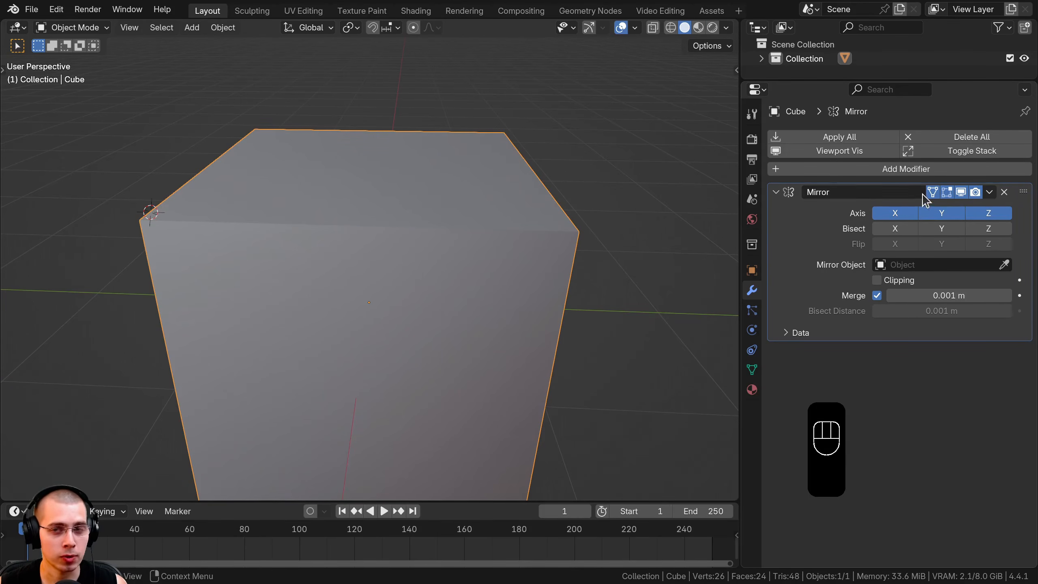
Step: Turn off the Mirror modifier's Render display and look over the cube in the viewport
middle_drag(505, 215, 502, 238)
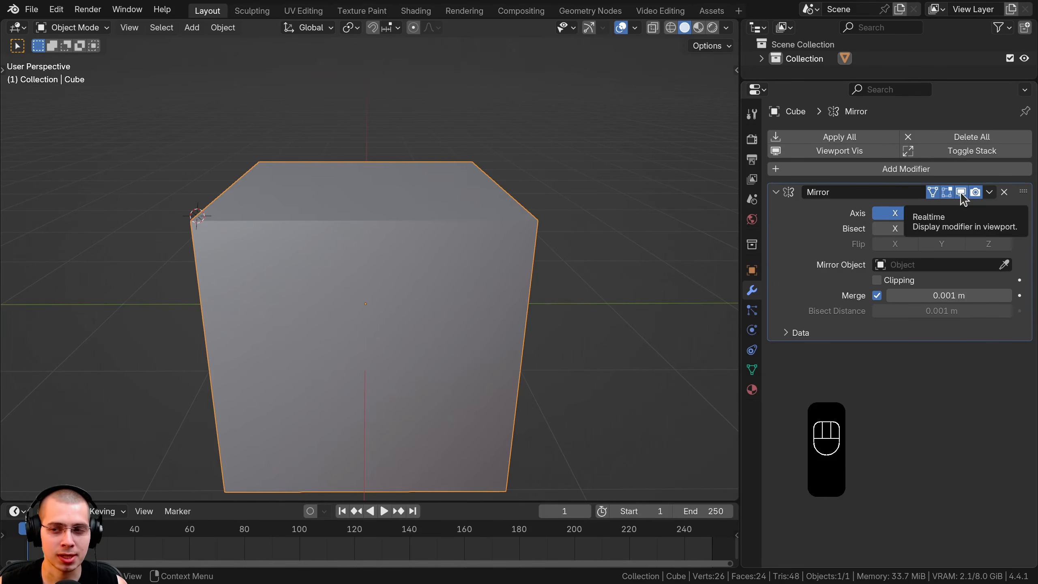
click(975, 192)
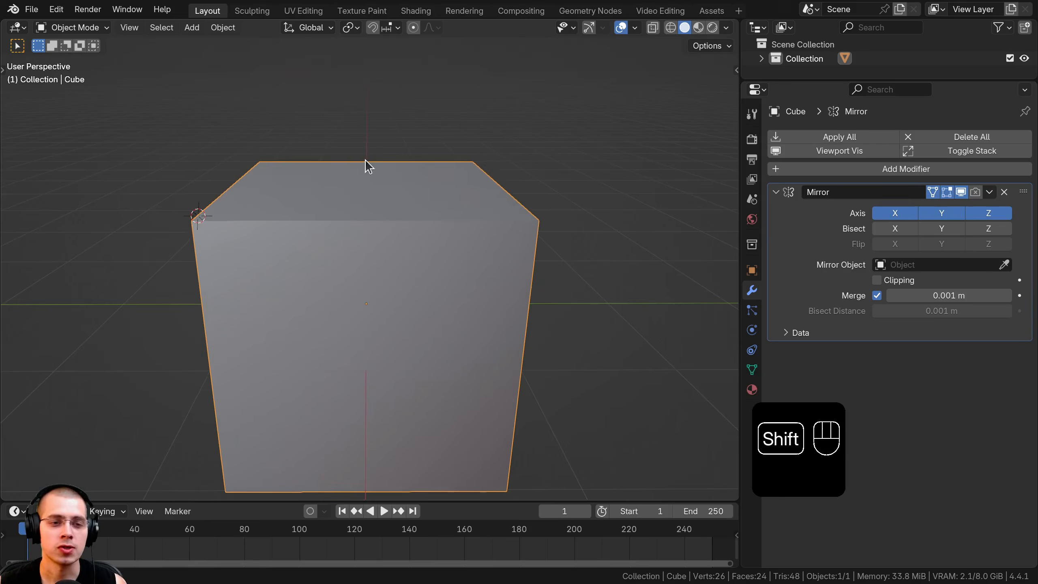
shift+middle_drag(366, 165, 452, 142)
middle_drag(359, 116, 356, 176)
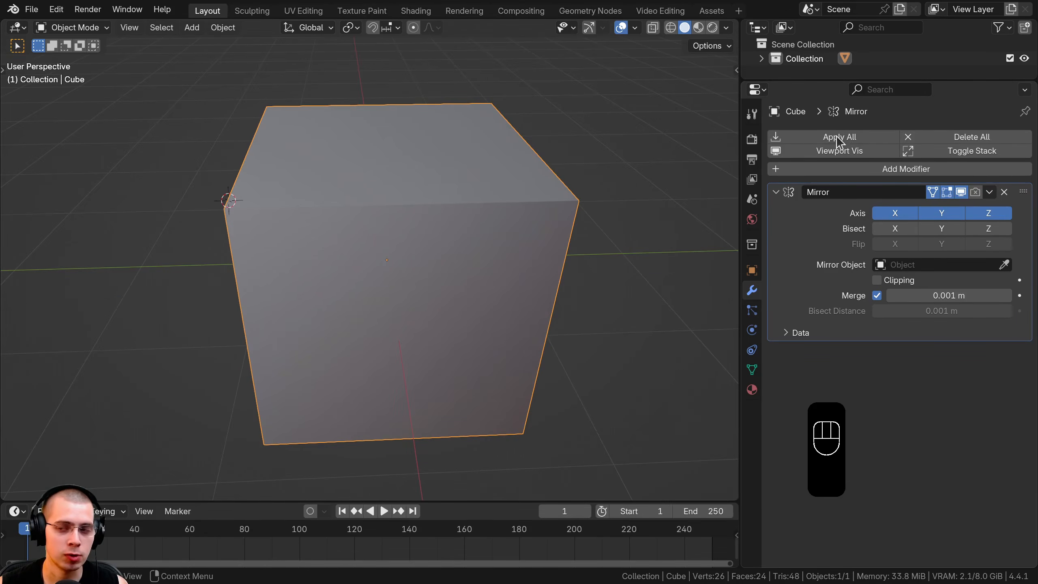
shift+middle_drag(451, 141, 462, 146)
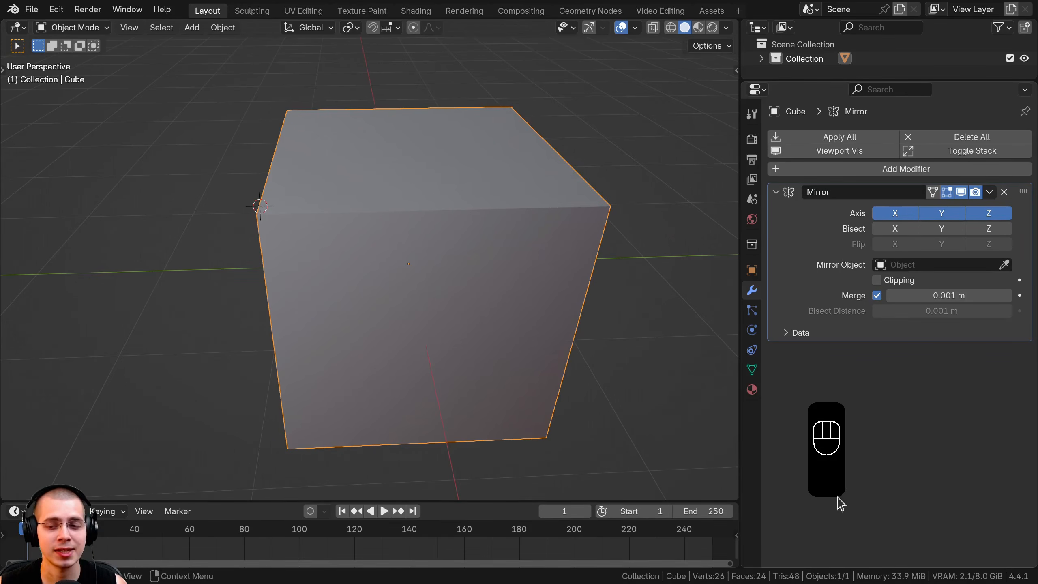
Step: Rename the Mirror modifier as "Mirror Cube 1"
click(849, 189)
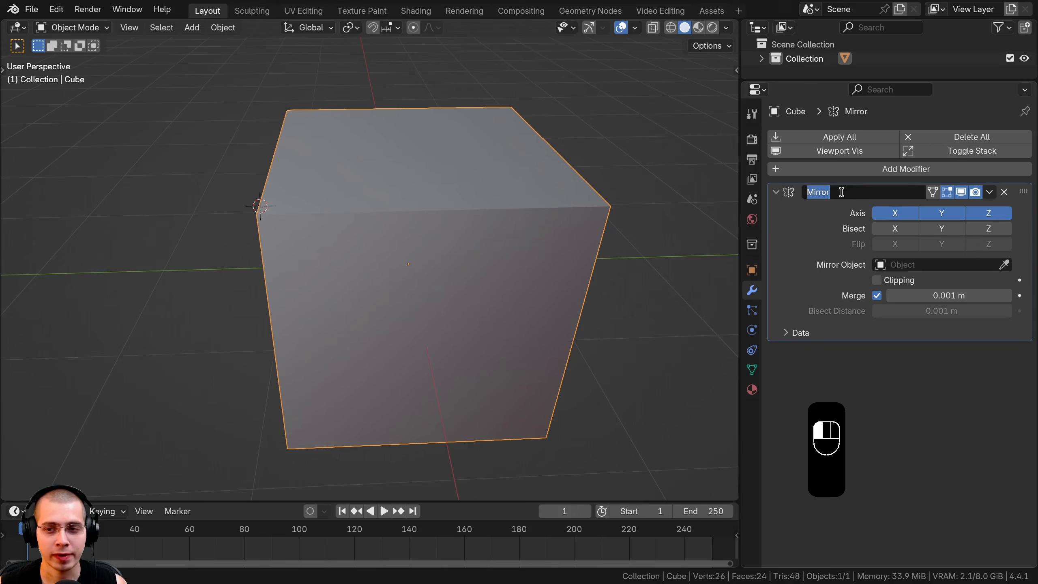
click(848, 189)
text(Cobe 1)
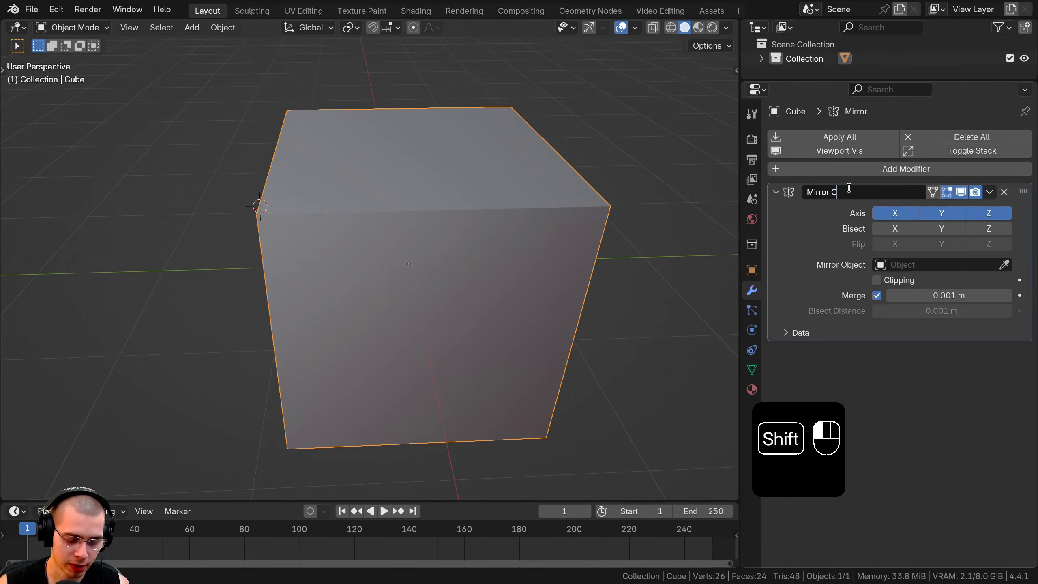
key(Return)
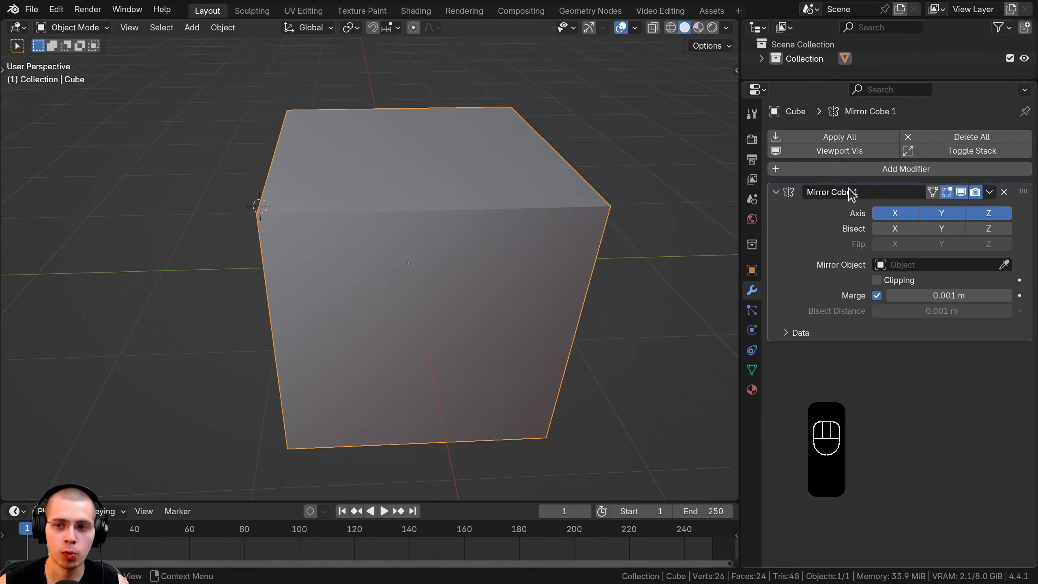
Step: Add a second Mirror modifier to the cube
click(806, 169)
text(mir)
key(Return)
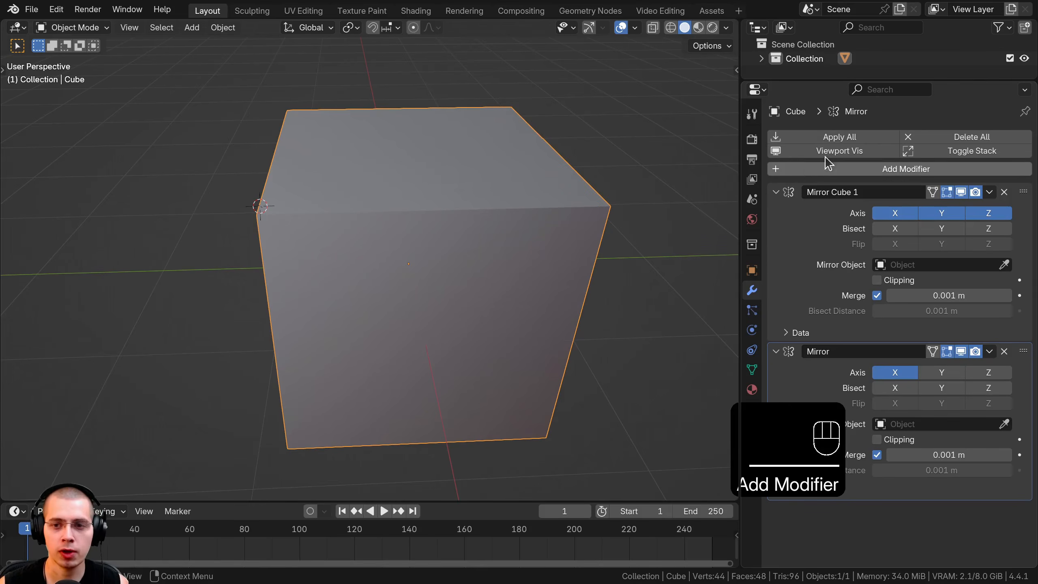
Step: Rename the second Mirror modifier as "Mirror Modifier 2"
click(833, 206)
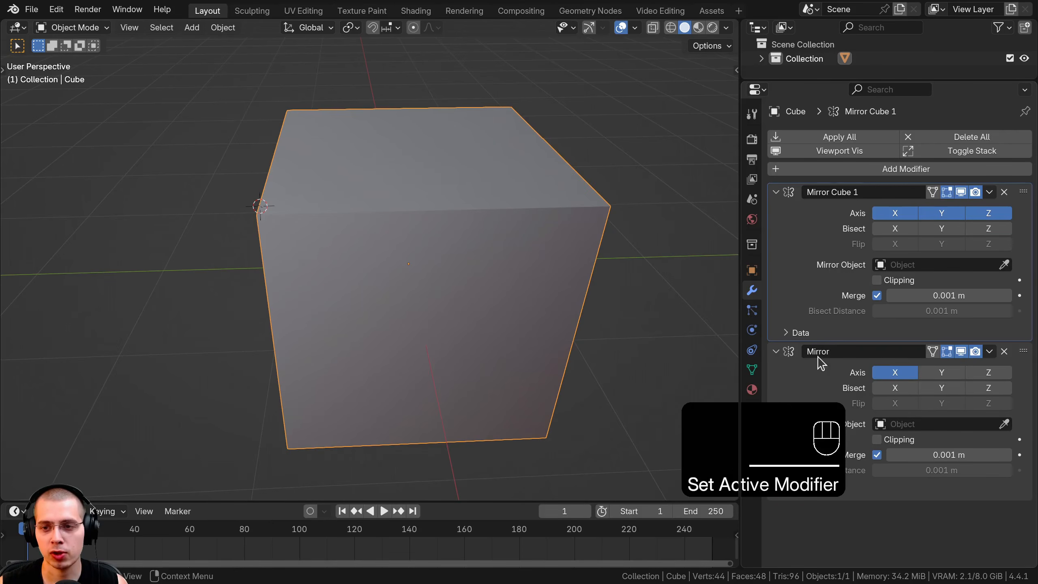
click(815, 382)
double_click(847, 349)
click(848, 350)
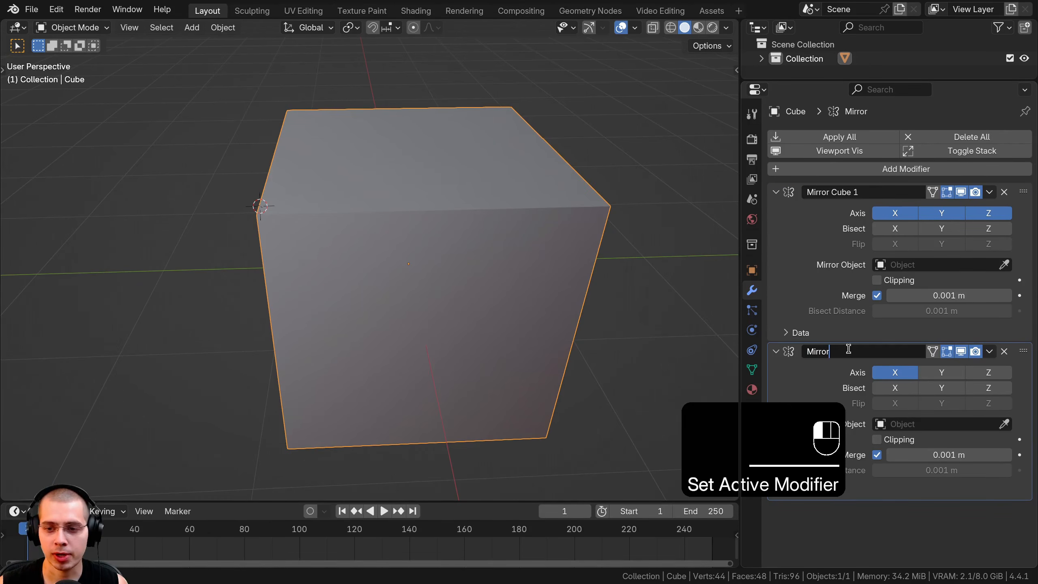
text(Modifie)
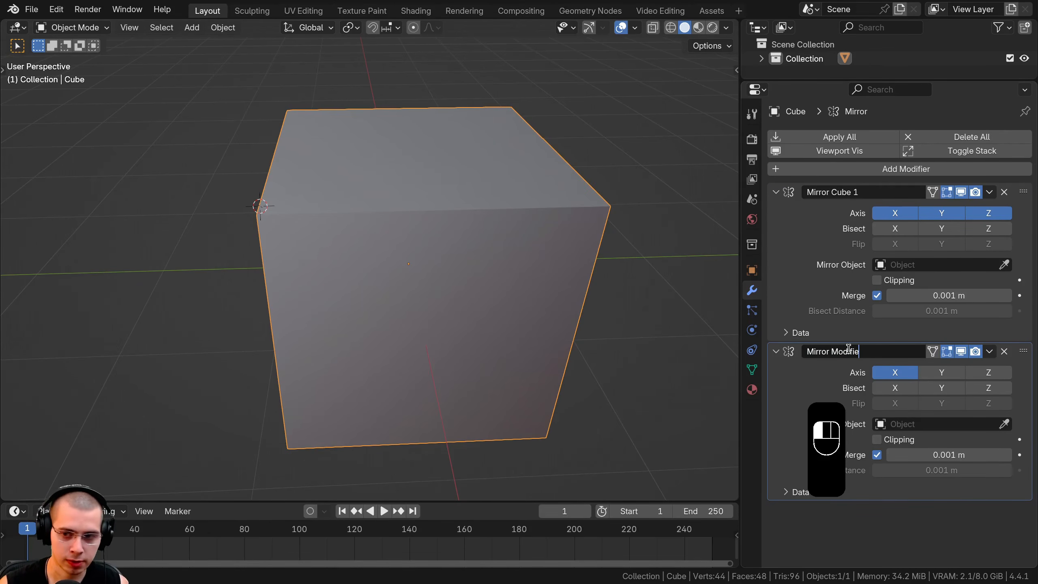
text(r 2)
key(Return)
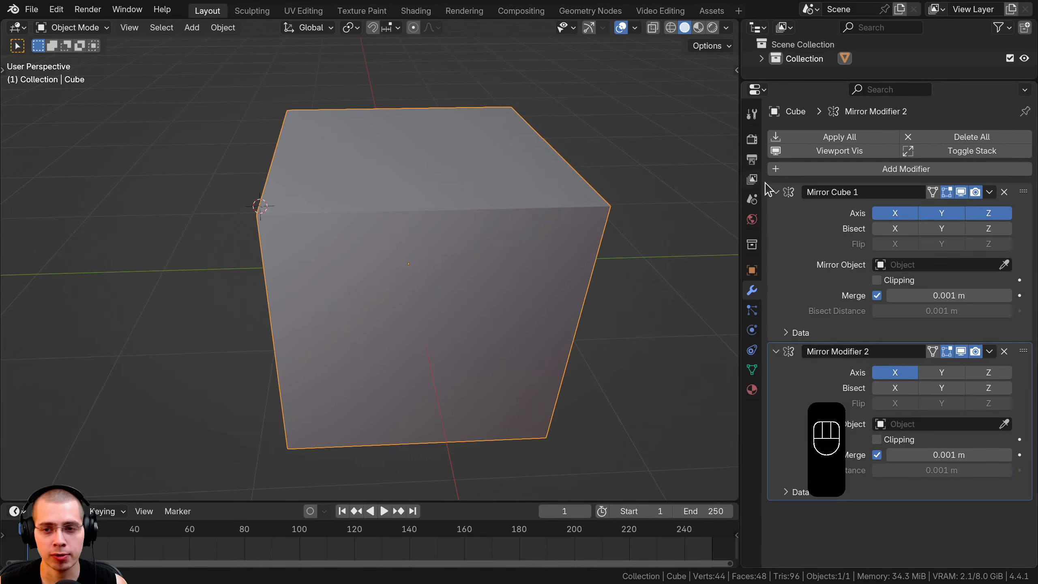
Step: Collapse the settings of both Mirror modifiers in the stack and expand them again
click(776, 192)
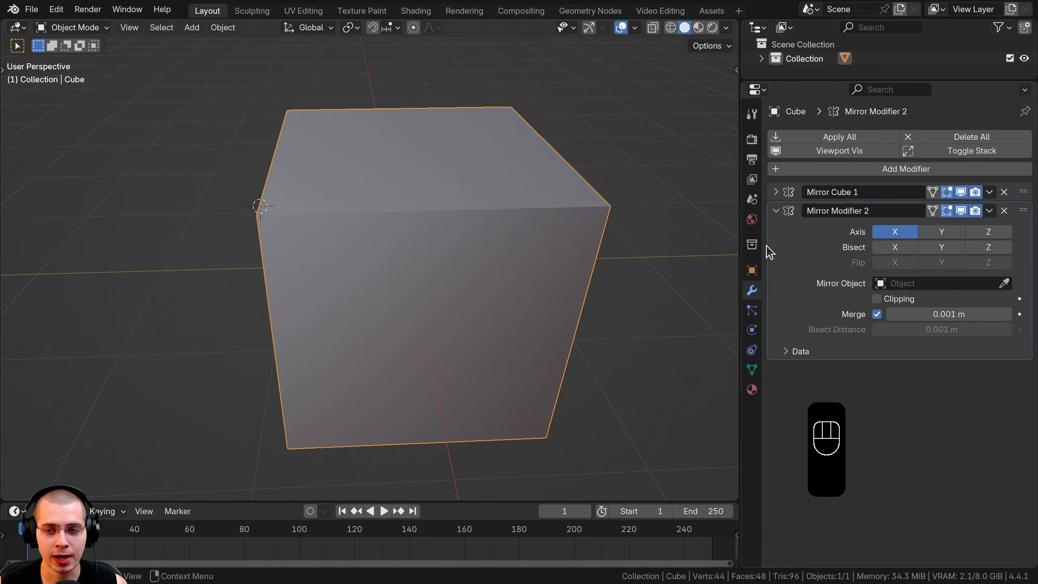
click(772, 213)
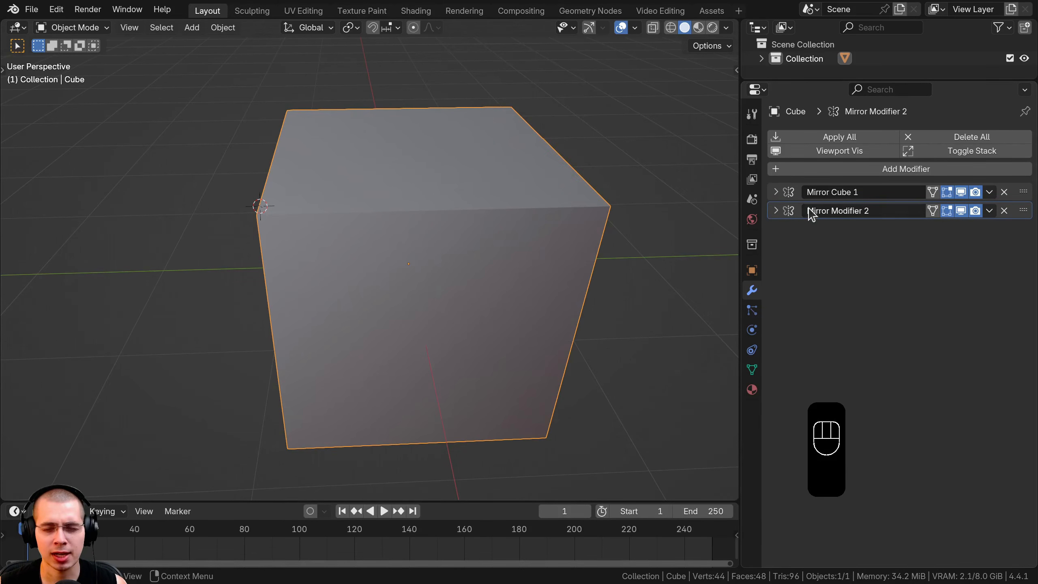
click(775, 212)
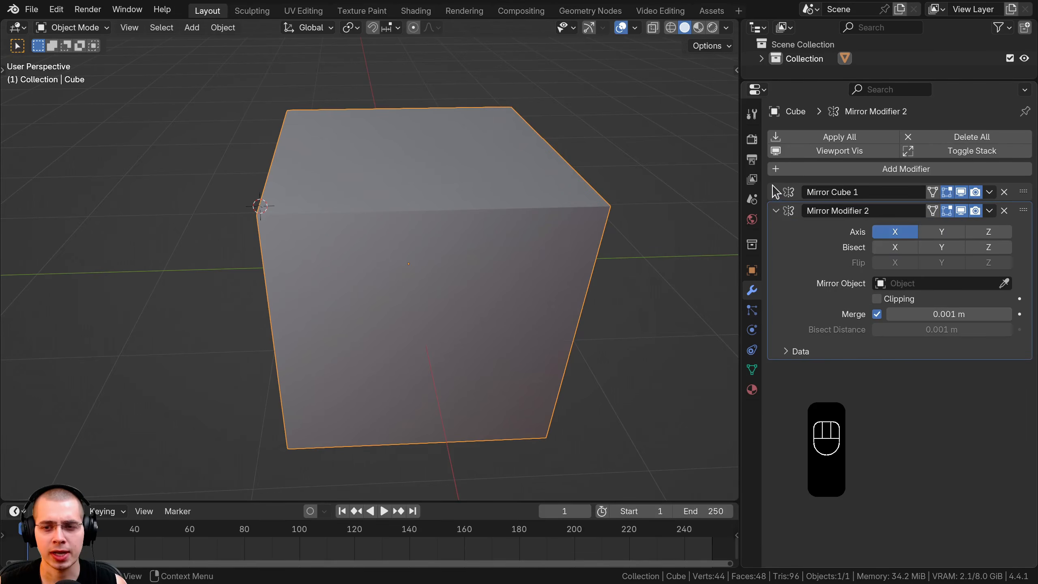
click(776, 192)
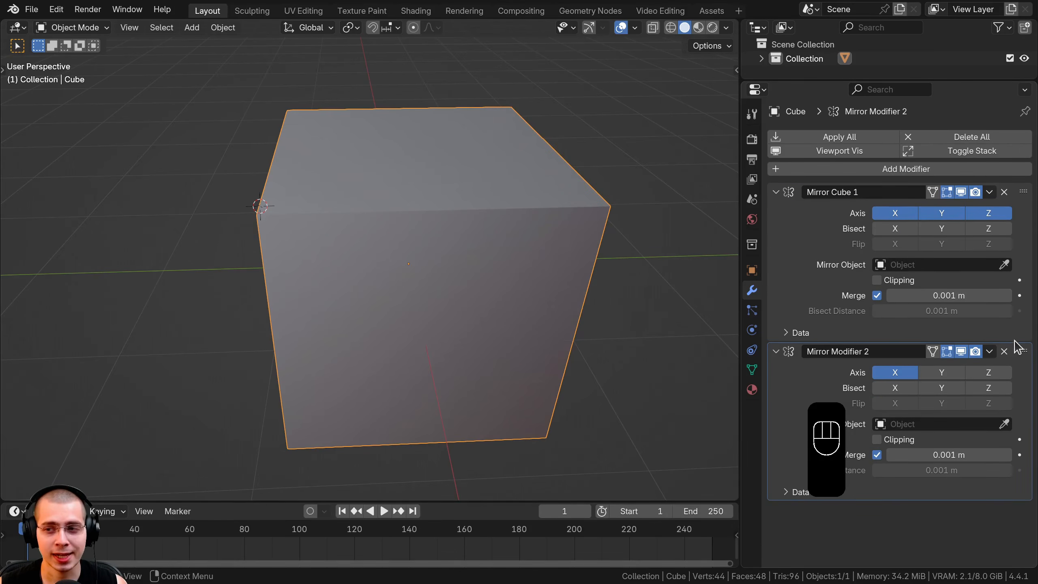
Step: Remove Mirror Modifier 2, and try removing Mirror Cube 1, undoing only the removal of Mirror Cube 1
click(1004, 352)
click(1004, 192)
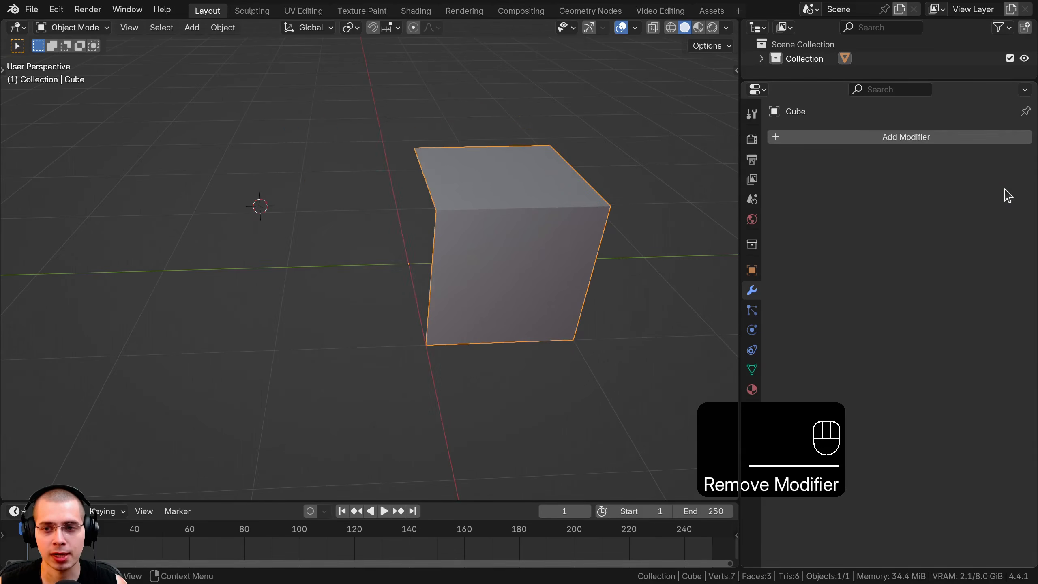
key(ctrl+z)
click(1004, 193)
key(ctrl+z)
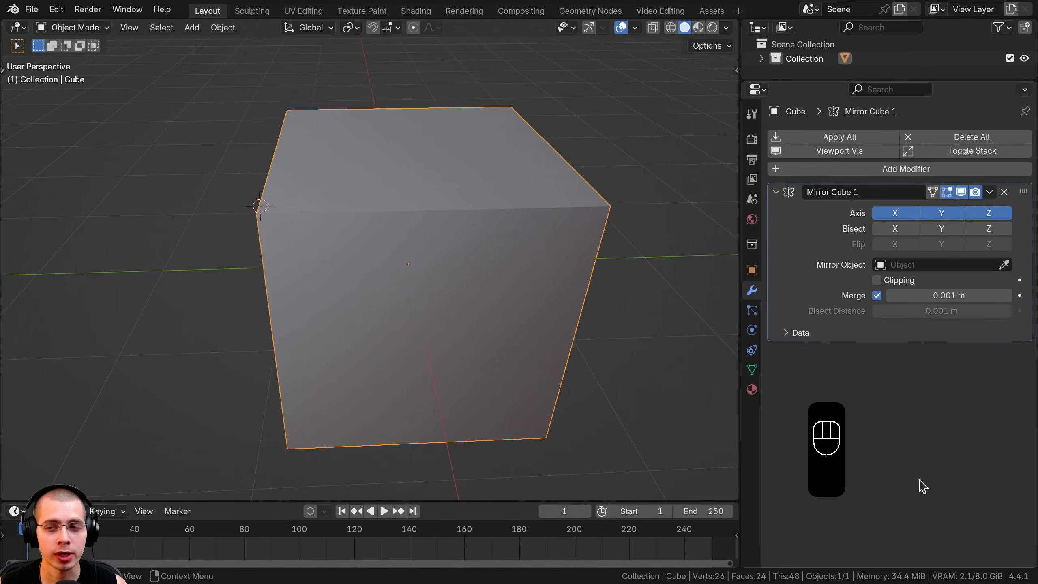
Step: Add another Mirror modifier, moving it above Mirror Cube 1 in the stack and back below it
click(825, 169)
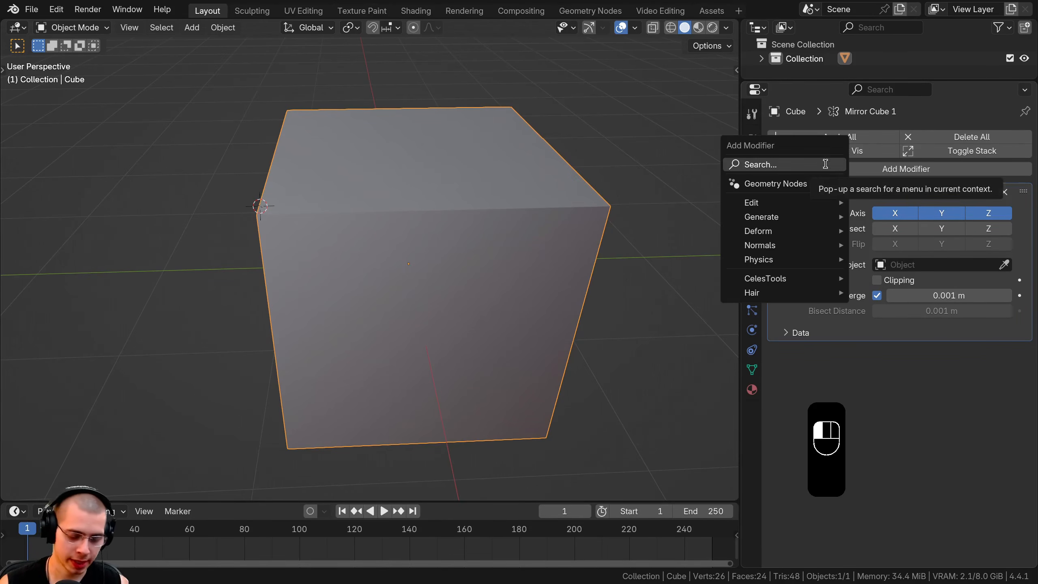
text(mir)
key(Return)
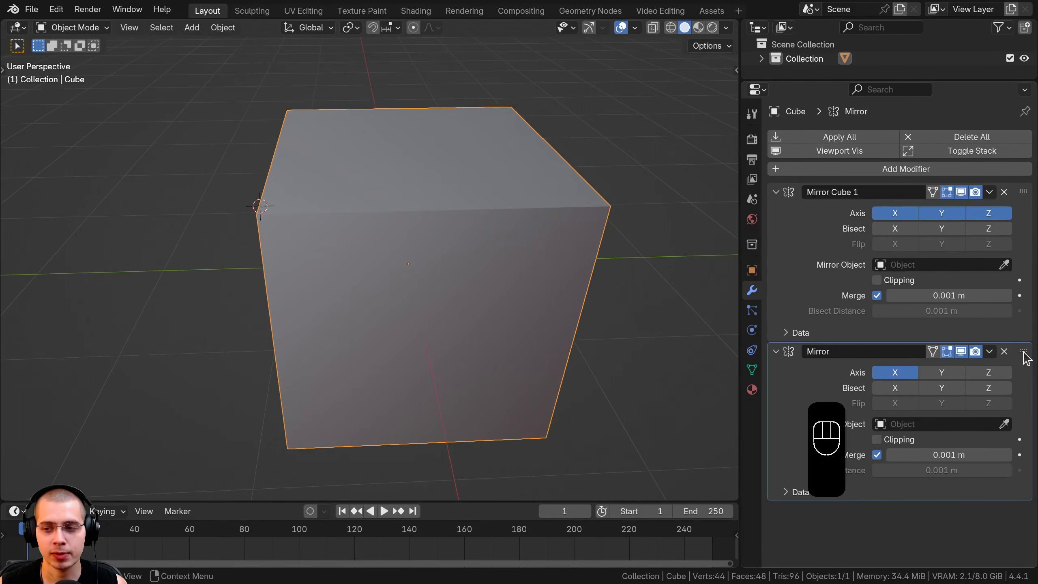
drag(1026, 355, 1009, 180)
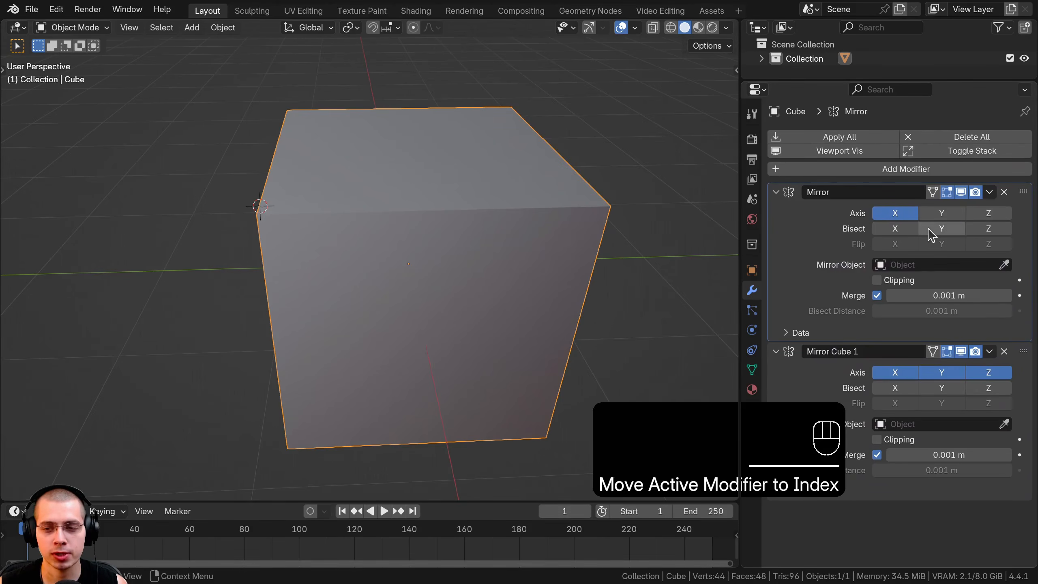
drag(1023, 192, 1019, 364)
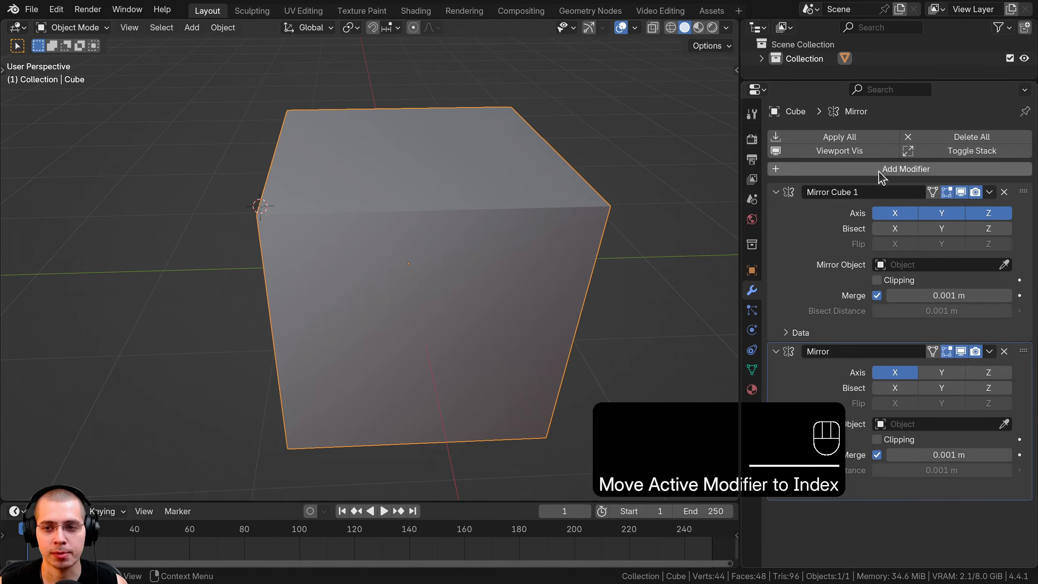
Step: Switch the active modifier back and forth between Mirror Cube 1 and Mirror, ending on Mirror Cube 1
click(822, 219)
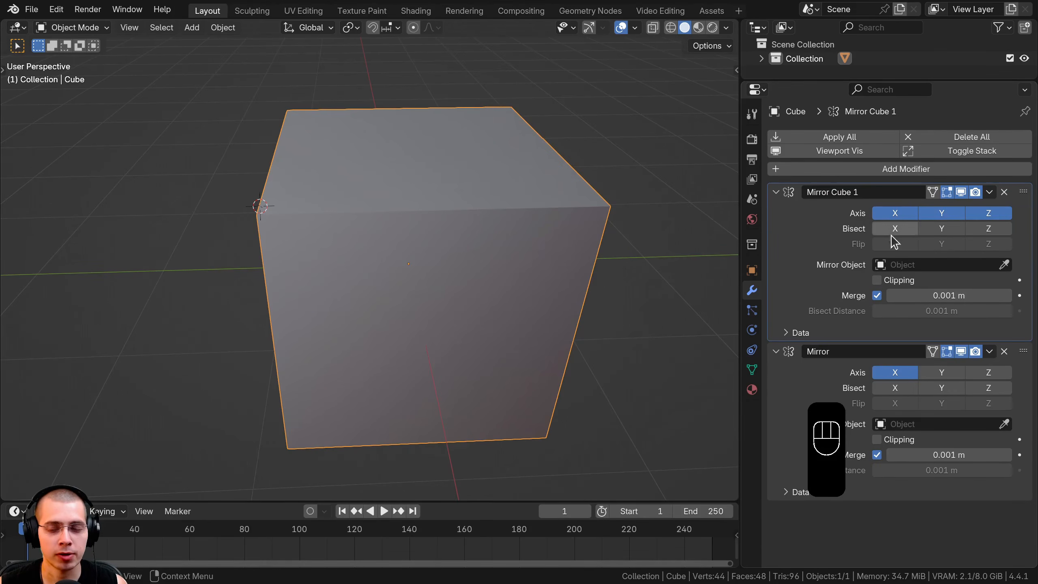
click(817, 391)
click(803, 279)
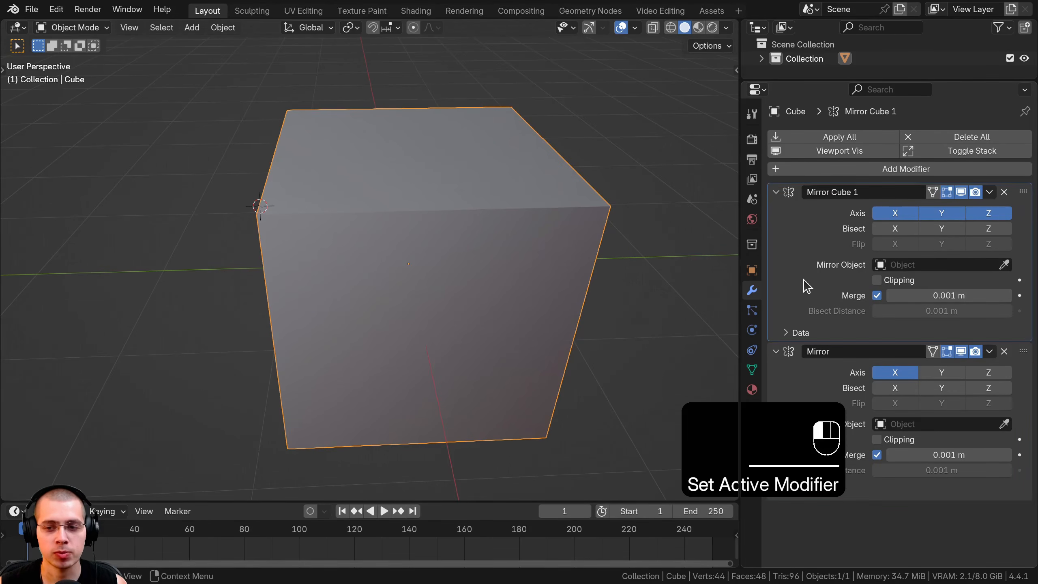
click(799, 374)
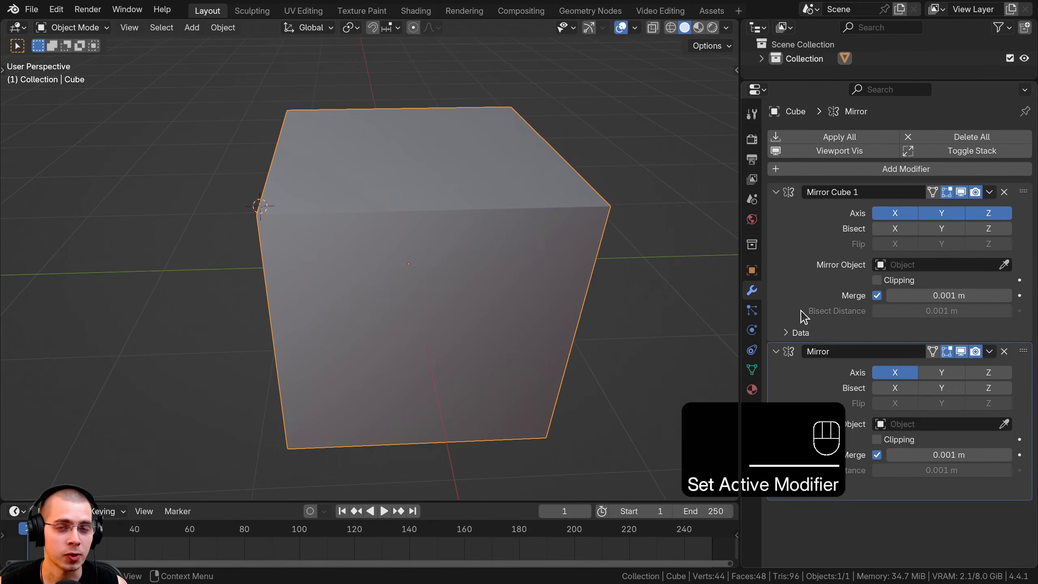
click(815, 254)
click(795, 379)
click(800, 231)
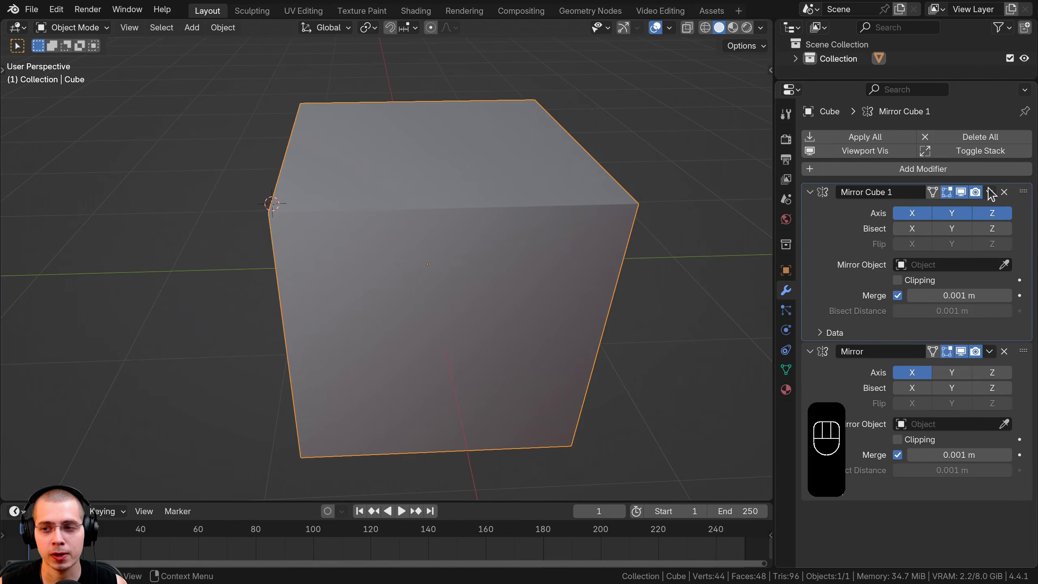
Step: Duplicate the Mirror Cube 1 modifier and remove the duplicate
click(990, 192)
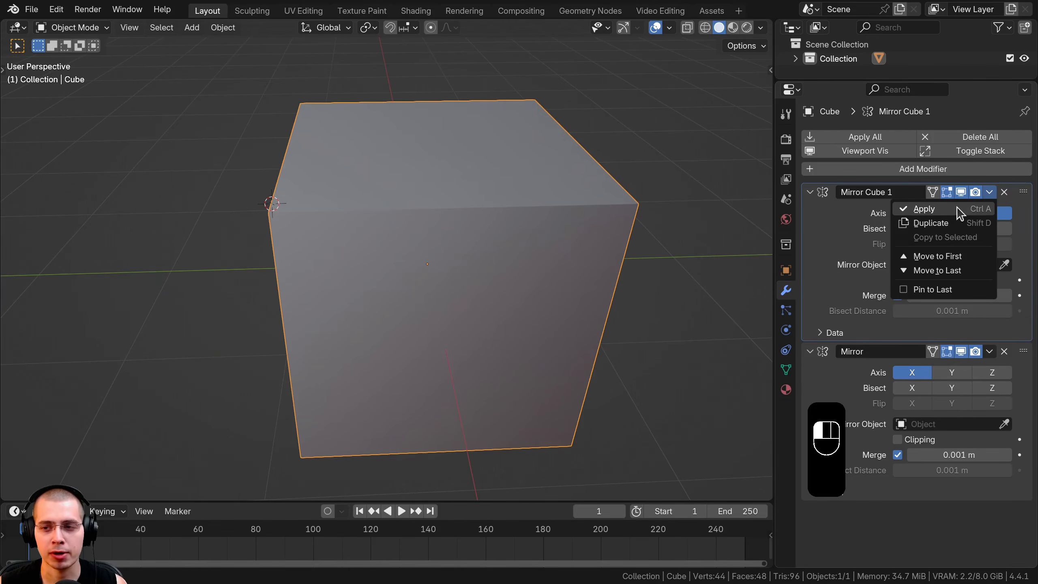
click(951, 224)
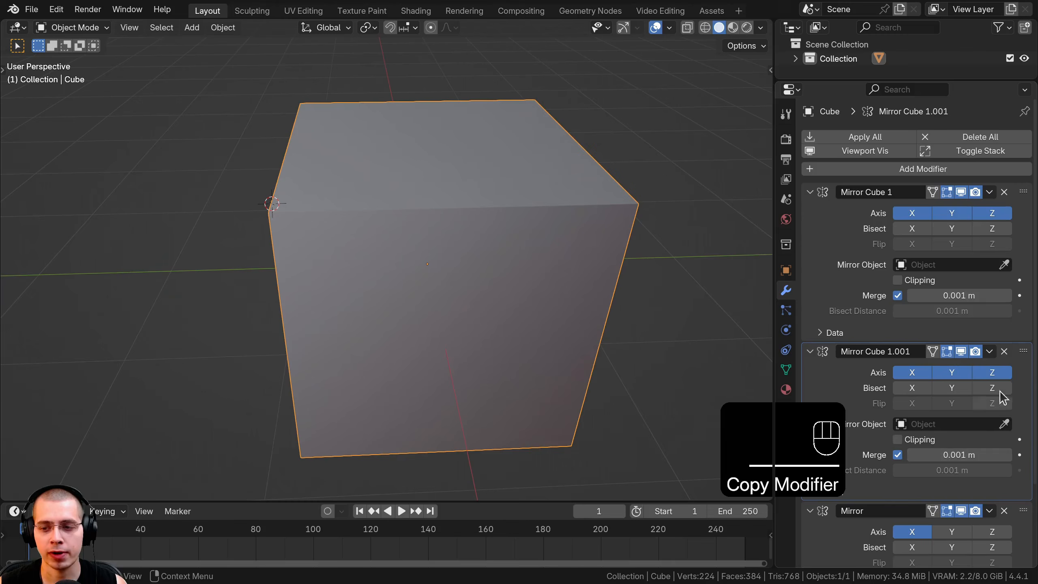
click(1004, 351)
Step: Move Mirror Cube 1 to last in the stack, undo that, and reorder it manually below the Mirror modifier
click(989, 192)
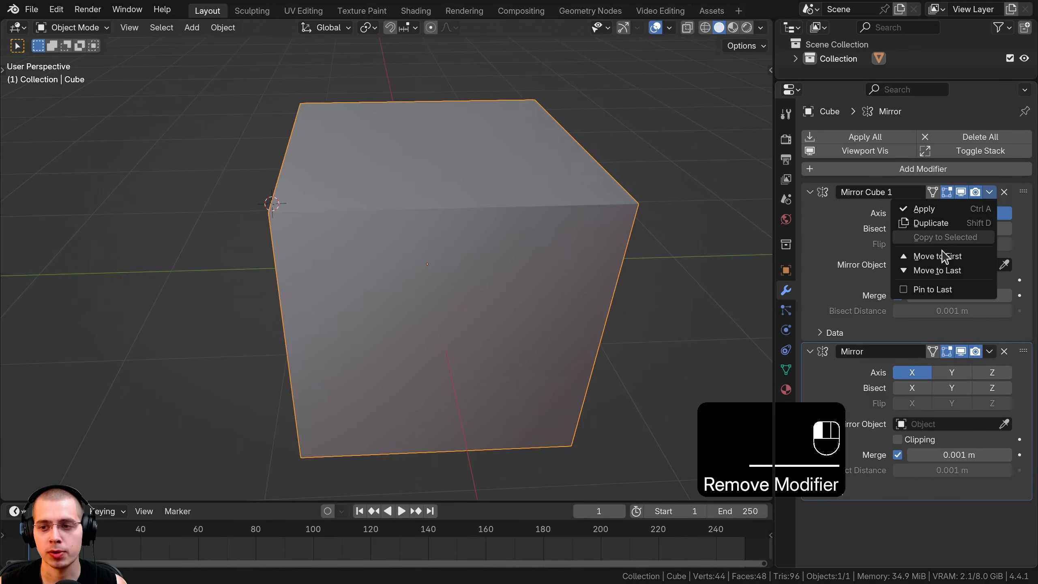
click(943, 272)
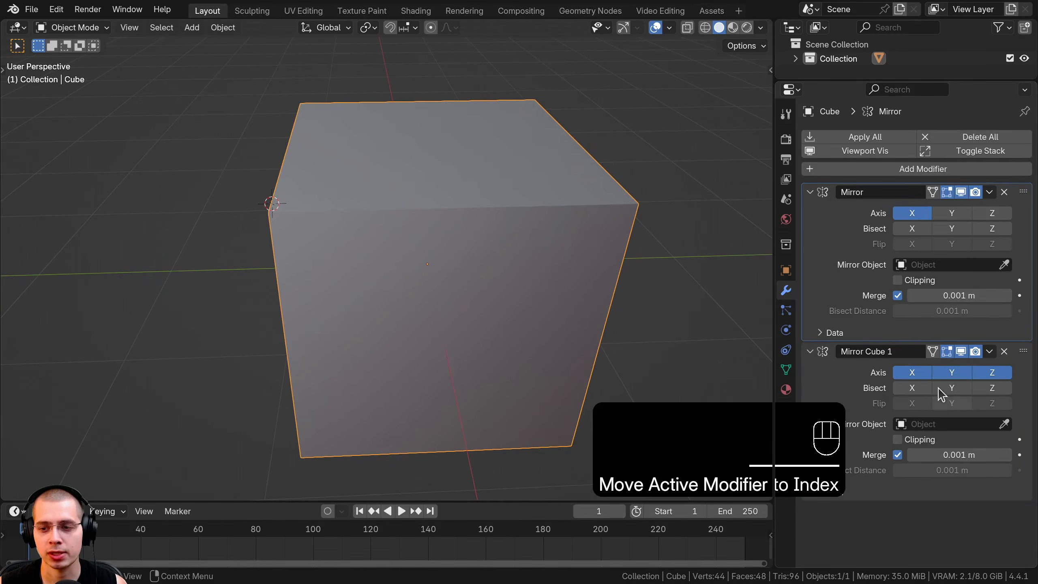
key(ctrl+z)
drag(1023, 192, 1024, 356)
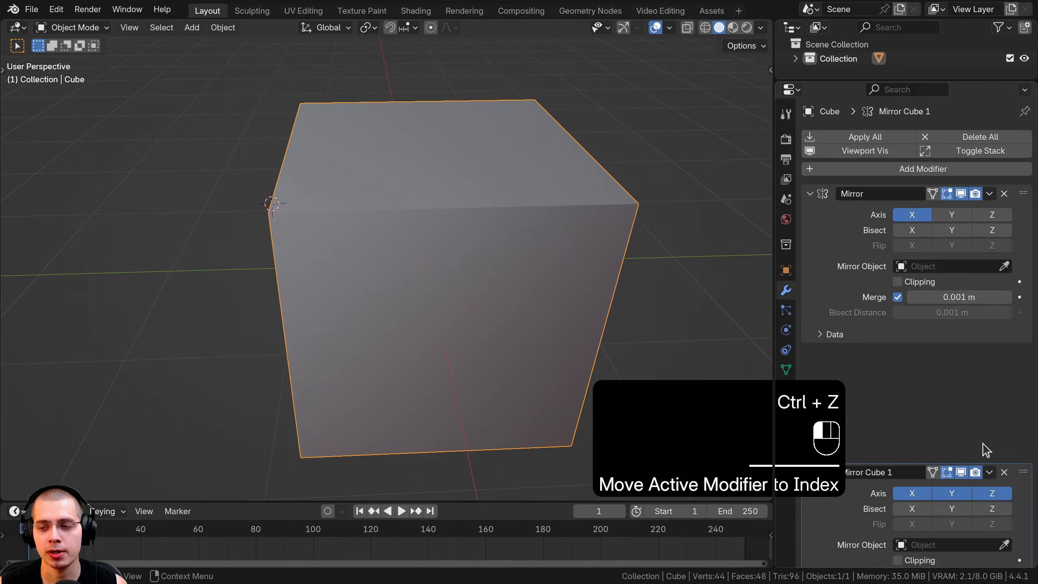
Step: Pin the Mirror modifier to the end of the stack and remove it, keeping Mirror Cube 1
click(989, 192)
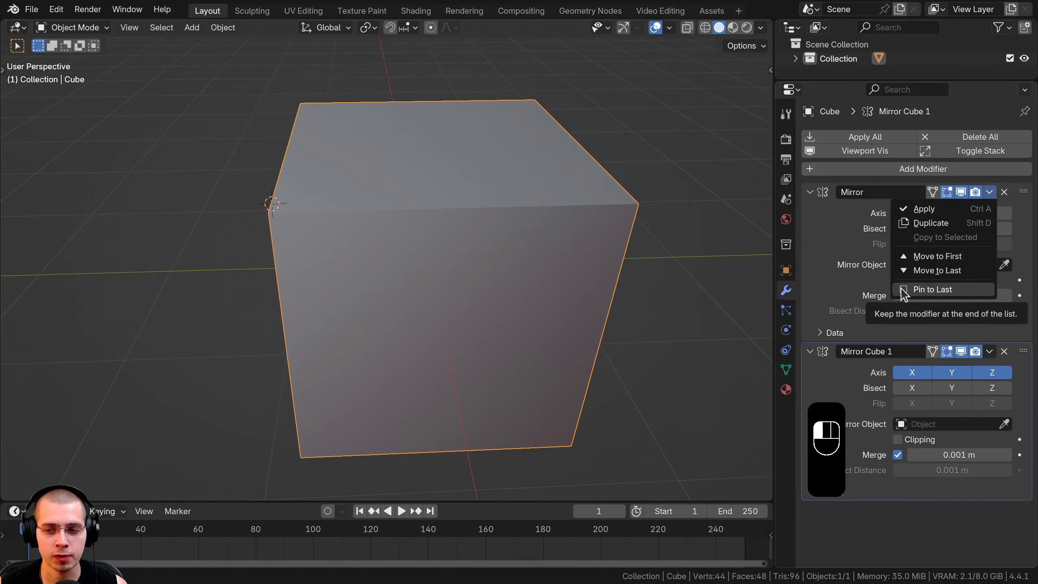
click(902, 289)
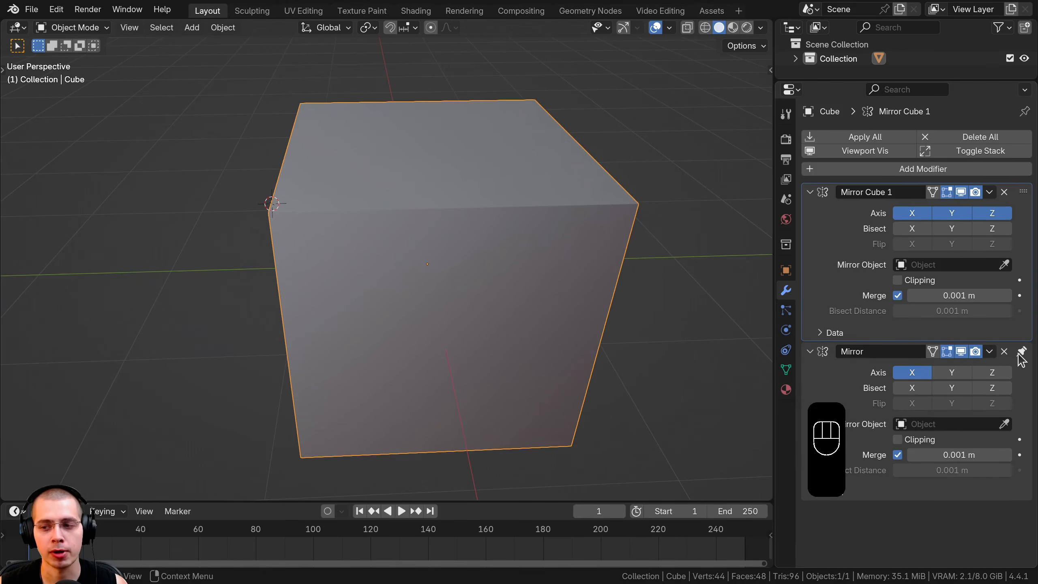
key(x)
click(989, 192)
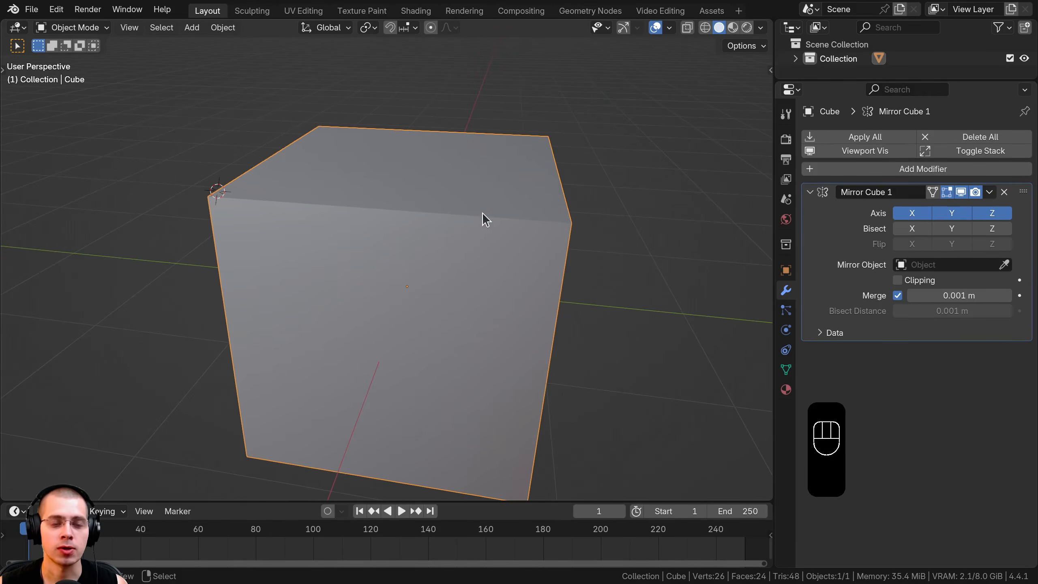
Step: In Edit Mode, extrude the source mesh's side face outward along the Y axis and scale the new face down
key(Tab)
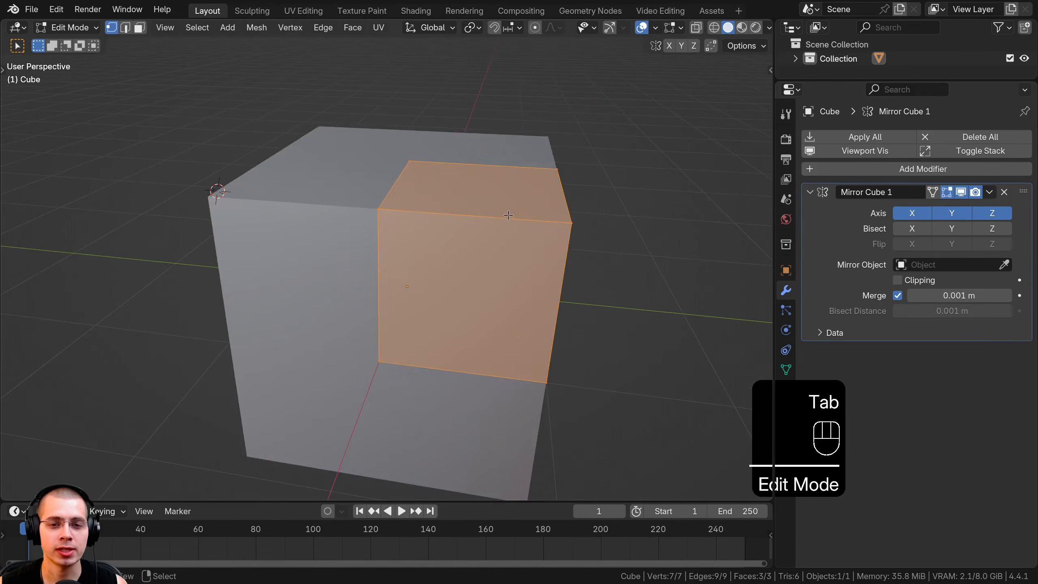
middle_drag(482, 214, 228, 58)
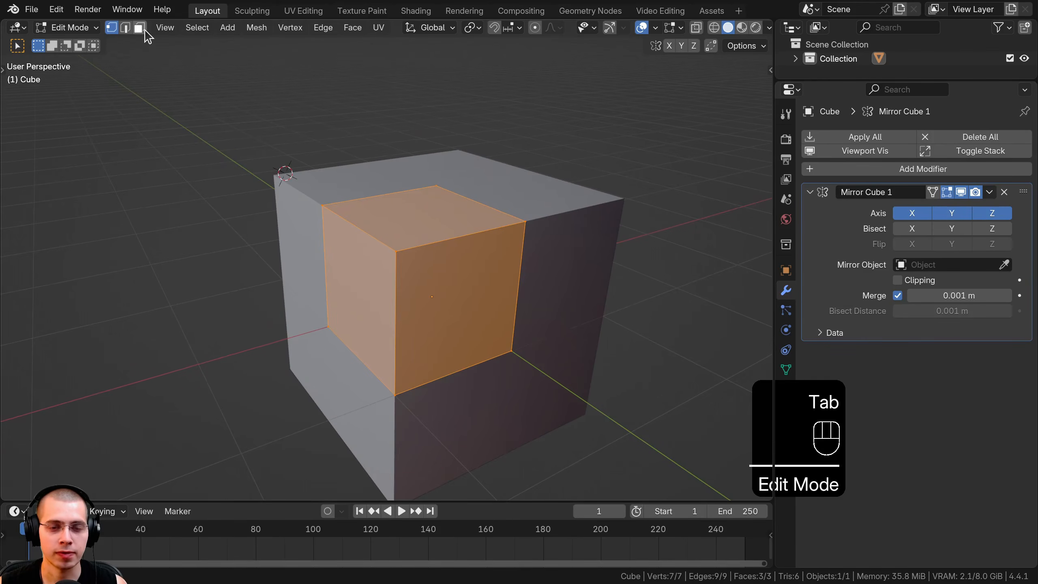
click(139, 27)
click(579, 259)
middle_drag(579, 259, 580, 233)
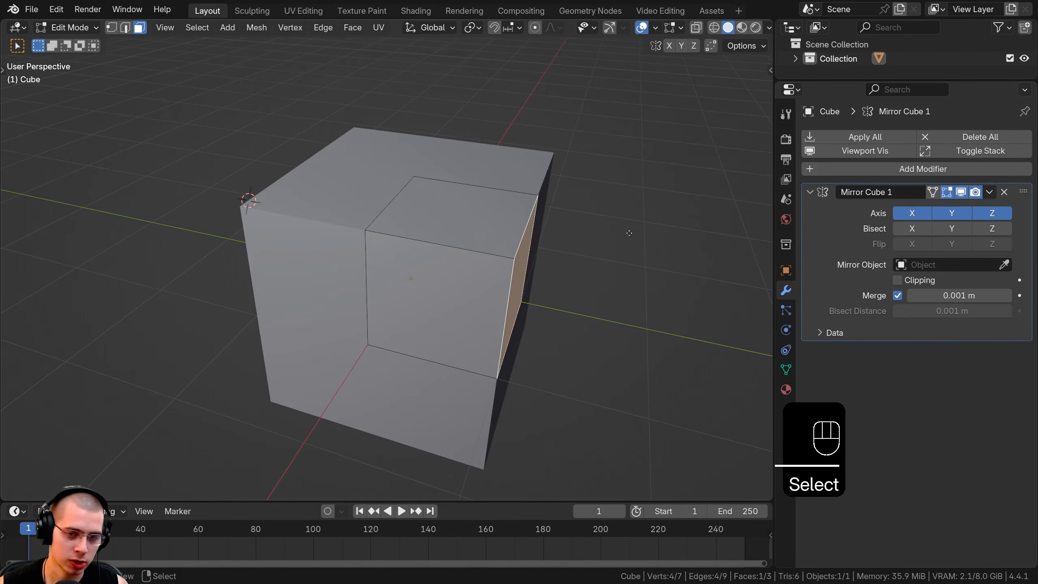
key(e)
click(653, 248)
key(s)
click(621, 254)
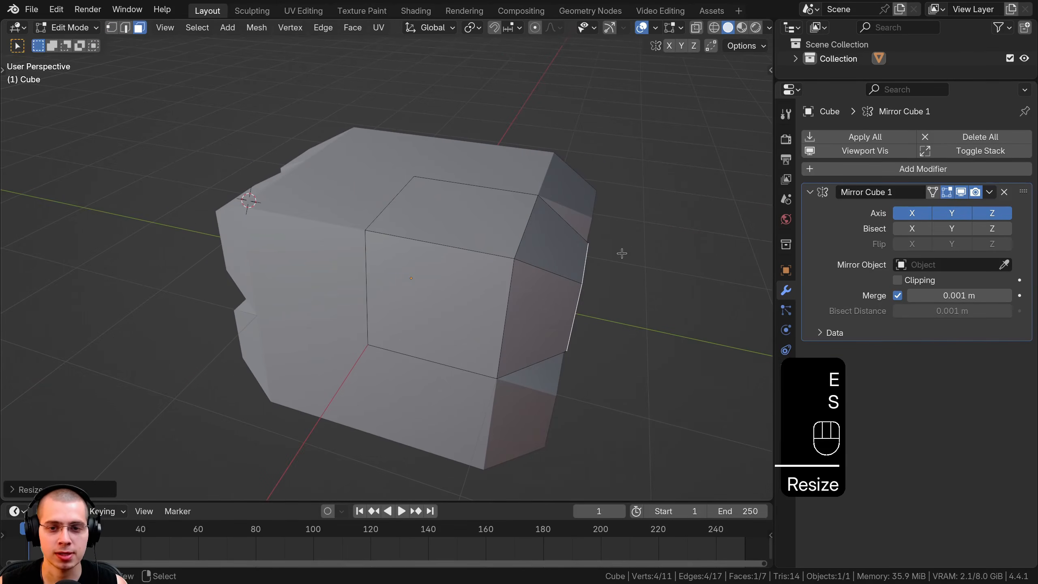
Step: Scale the extruded side face down further and look over the mirrored shape
middle_drag(621, 253, 546, 211)
key(s)
click(542, 217)
middle_drag(303, 238, 324, 168)
key(s)
click(616, 217)
middle_drag(564, 223, 470, 218)
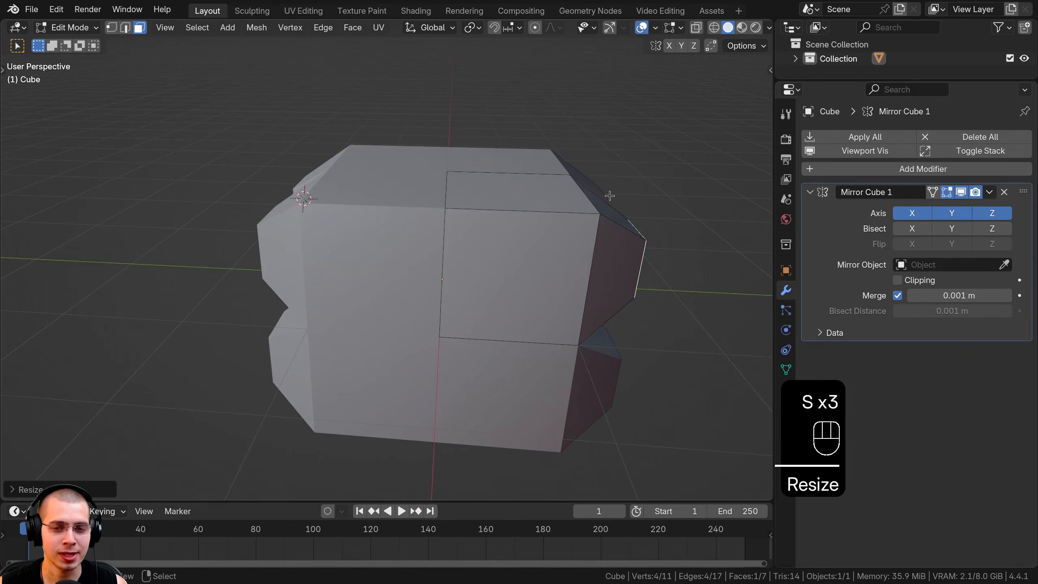
middle_drag(609, 196, 497, 304)
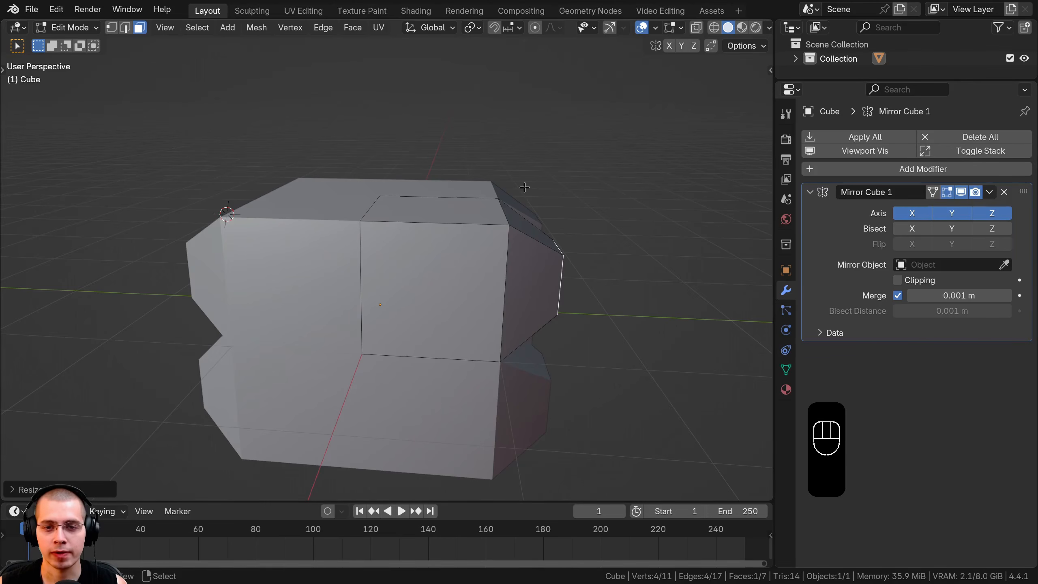
Step: Return to Object Mode and apply the Mirror Cube 1 modifier to the cube
key(Tab)
middle_drag(561, 140, 558, 136)
click(989, 194)
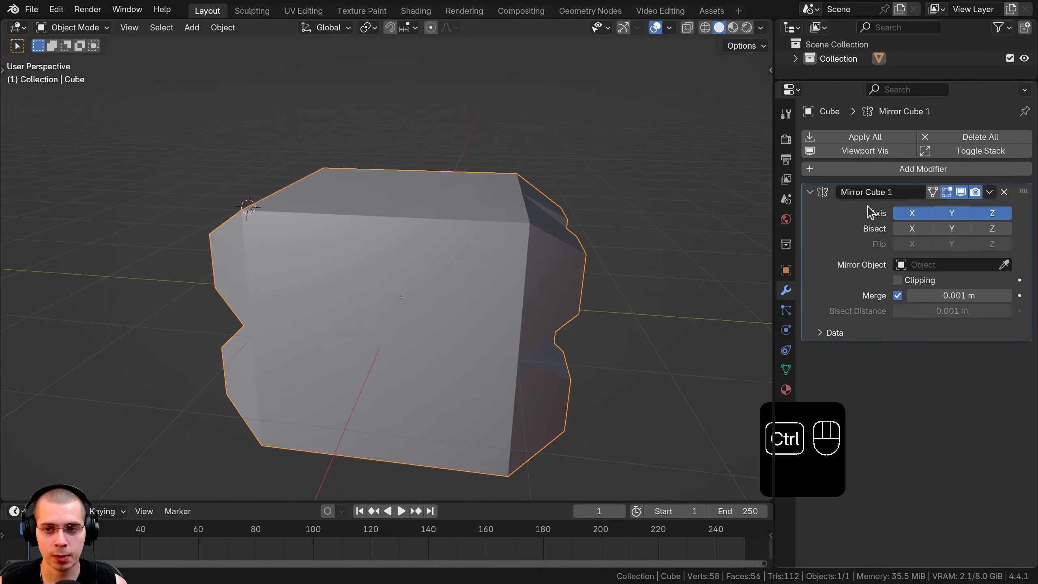
key(ctrl+a)
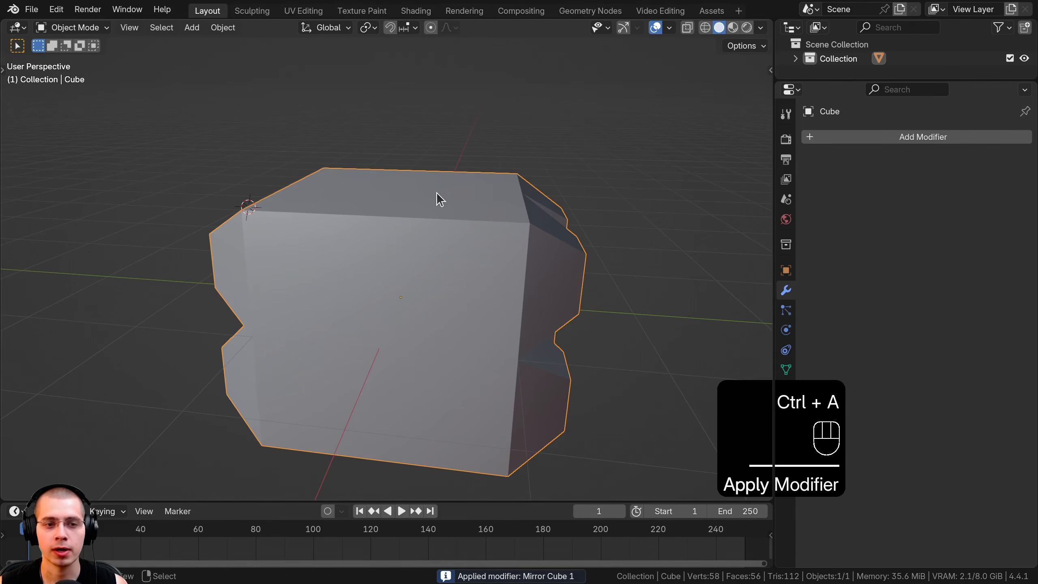
Step: In Edit Mode, select individual faces of the cube's mesh and try moving them, cancelling each move
key(Tab)
middle_drag(436, 192, 457, 194)
shift+middle_drag(282, 242, 289, 288)
click(325, 247)
scroll(404, 256, down, 3)
key(g)
right_click(347, 292)
middle_drag(676, 278, 605, 253)
right_click(467, 312)
key(g)
right_click(517, 251)
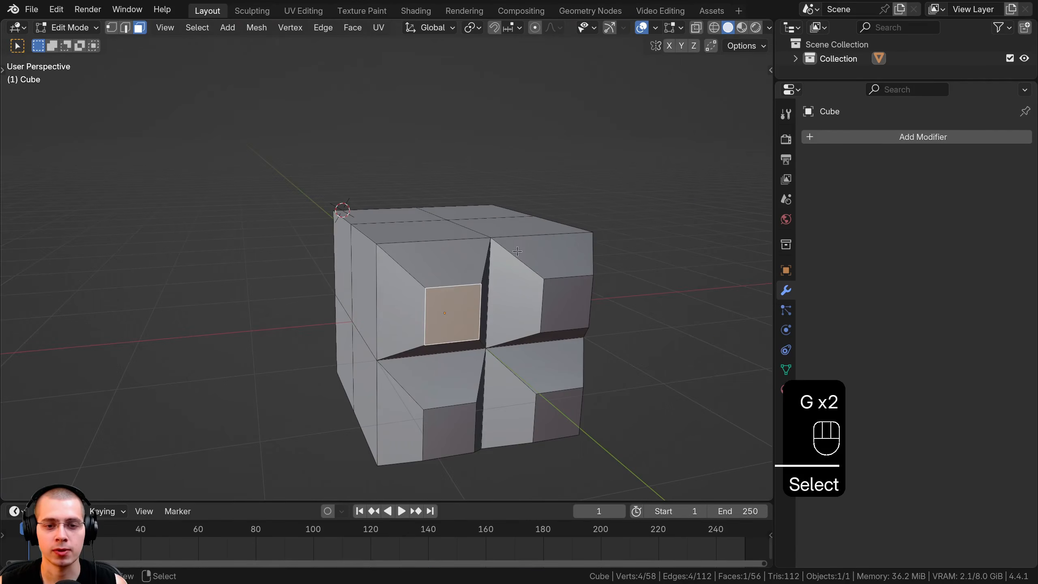
Step: Extrude individual side faces of the cube's applied mesh outward, return to Object Mode and look over the shape
middle_drag(516, 252, 597, 262)
shift+middle_drag(597, 262, 505, 275)
key(e)
click(556, 201)
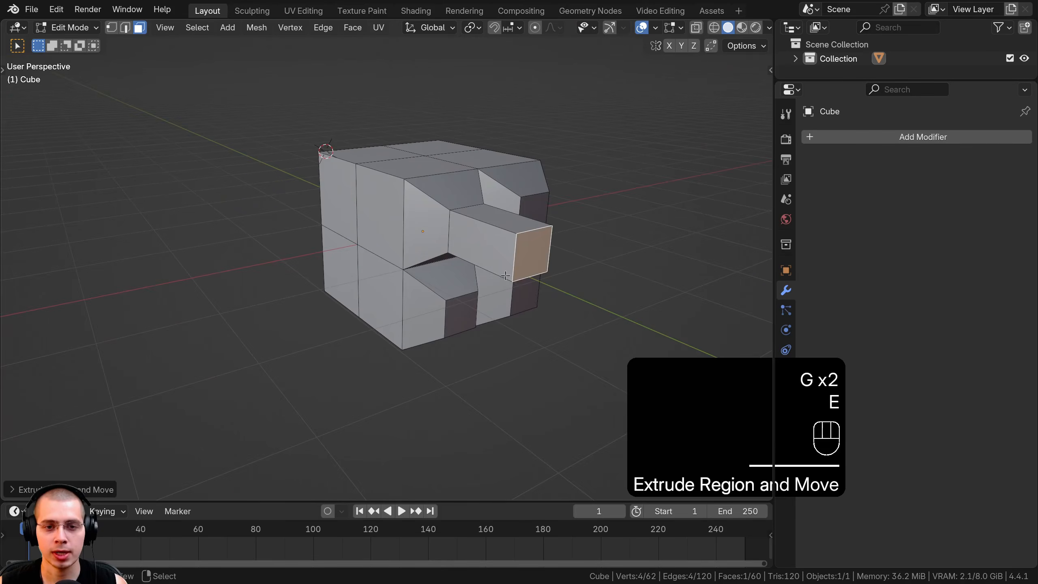
right_click(527, 297)
key(e)
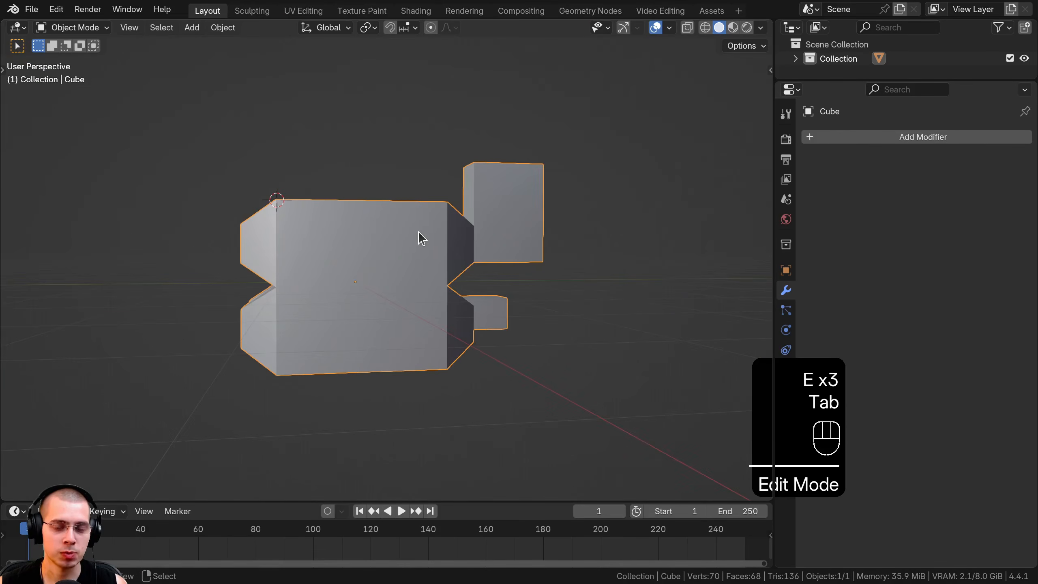
shift+middle_drag(484, 243, 556, 259)
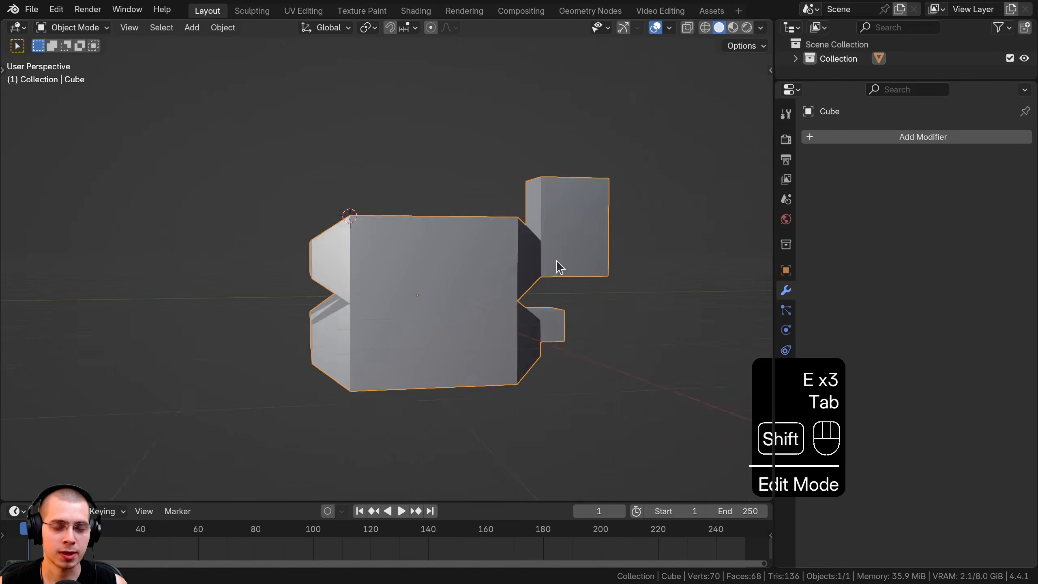
middle_drag(294, 301, 333, 301)
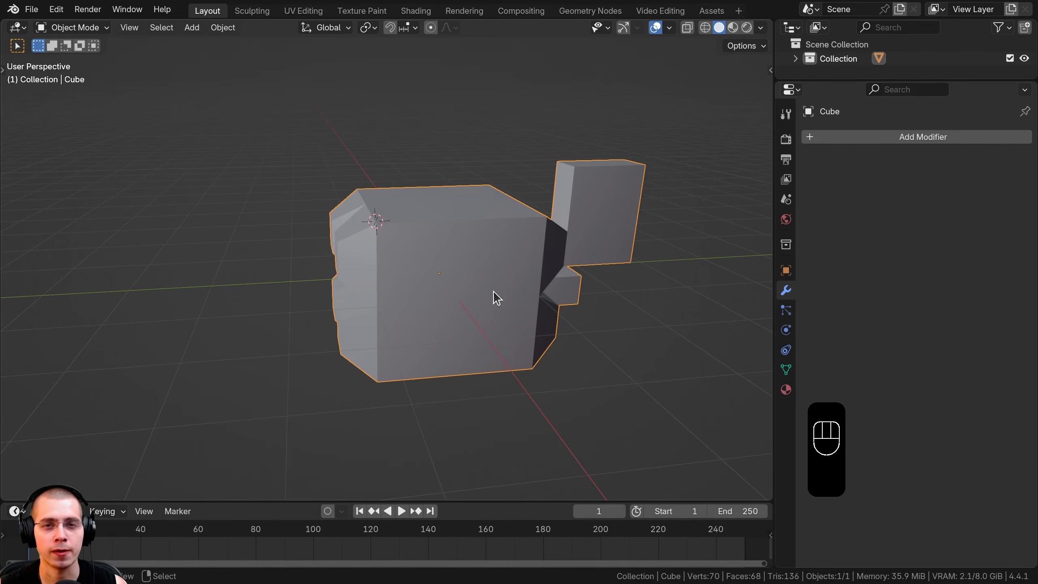
Step: Undo the face extrusions, the modifier application and the earlier mesh edits until the plain Mirror Cube 1 setup is back in Edit Mode
shift+middle_drag(574, 278, 572, 286)
key(ctrl+z)
key(ctrl+z)
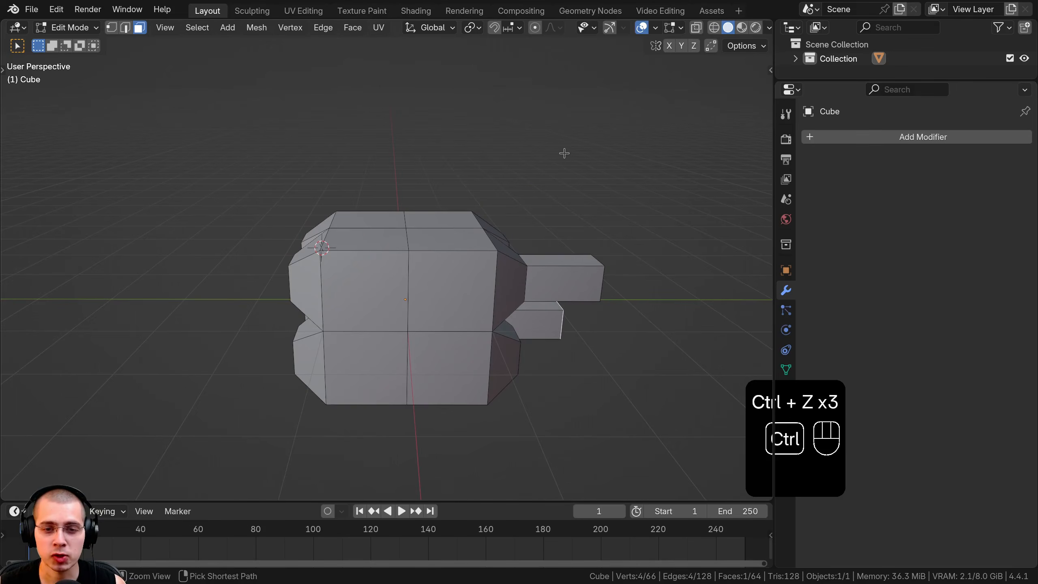
key(ctrl+z)
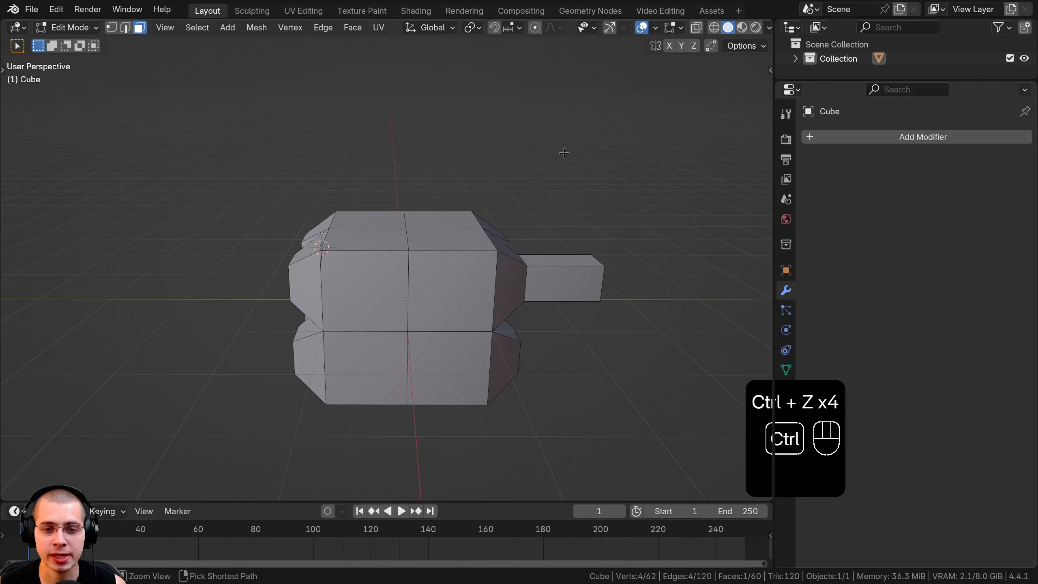
key(ctrl+z)
key(ctrl+z)
key(ctrl+z)
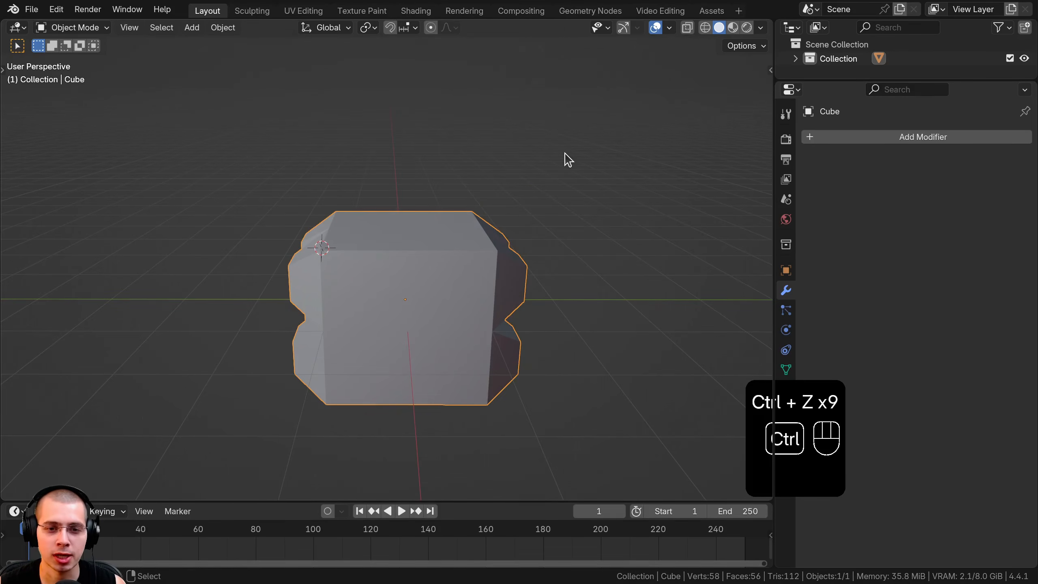
key(ctrl+z)
key(ctrl+z)
key(ctrl+z)
key(ctrl+z)
key(ctrl+z)
key(ctrl+z)
key(ctrl+z)
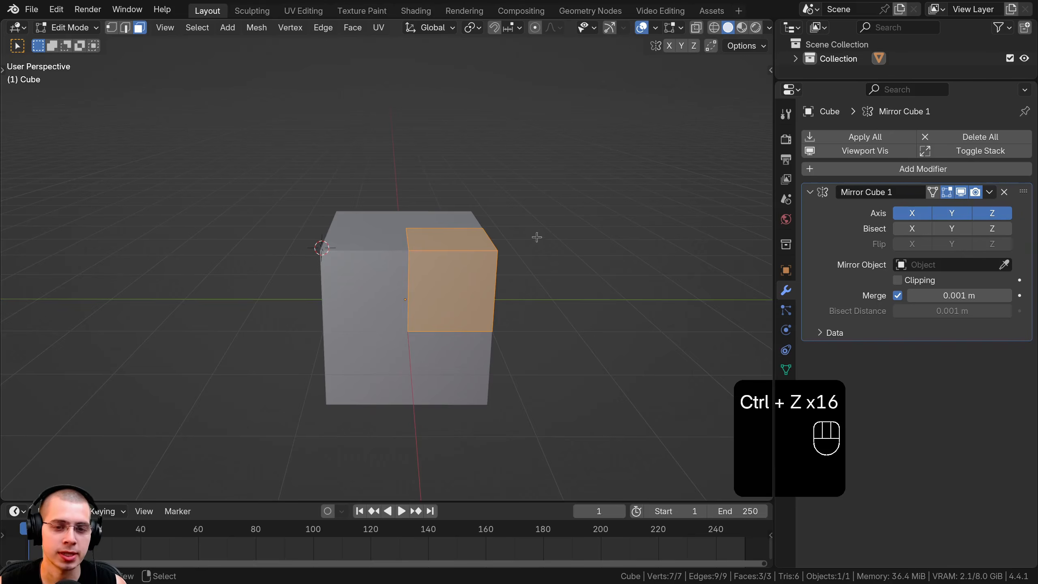
Step: Enable Clipping on the Mirror Cube 1 modifier and look closely at the seam of the mirrored cube
scroll(542, 211, up, 3)
shift+middle_drag(542, 211, 535, 209)
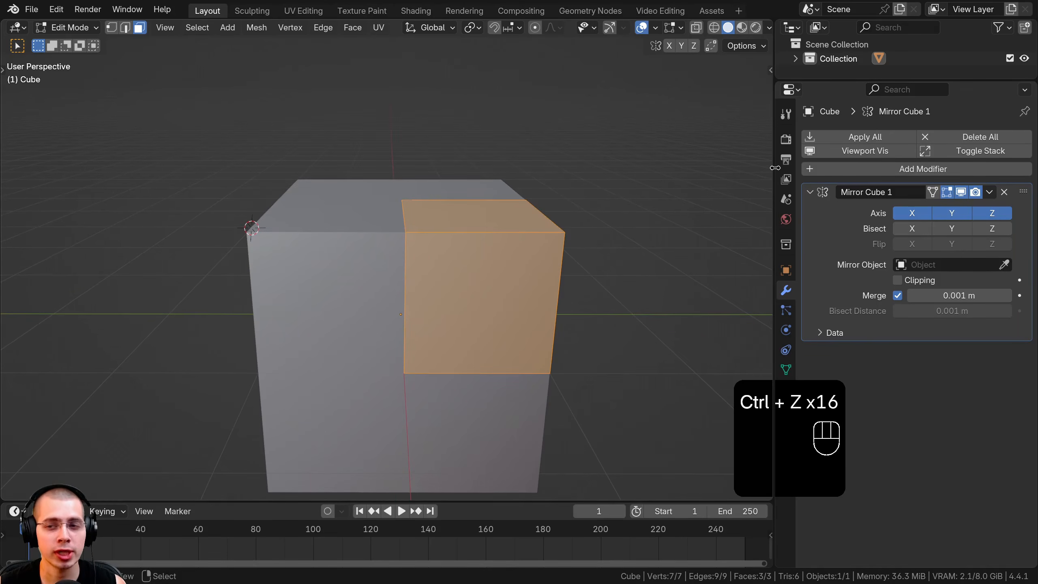
click(897, 280)
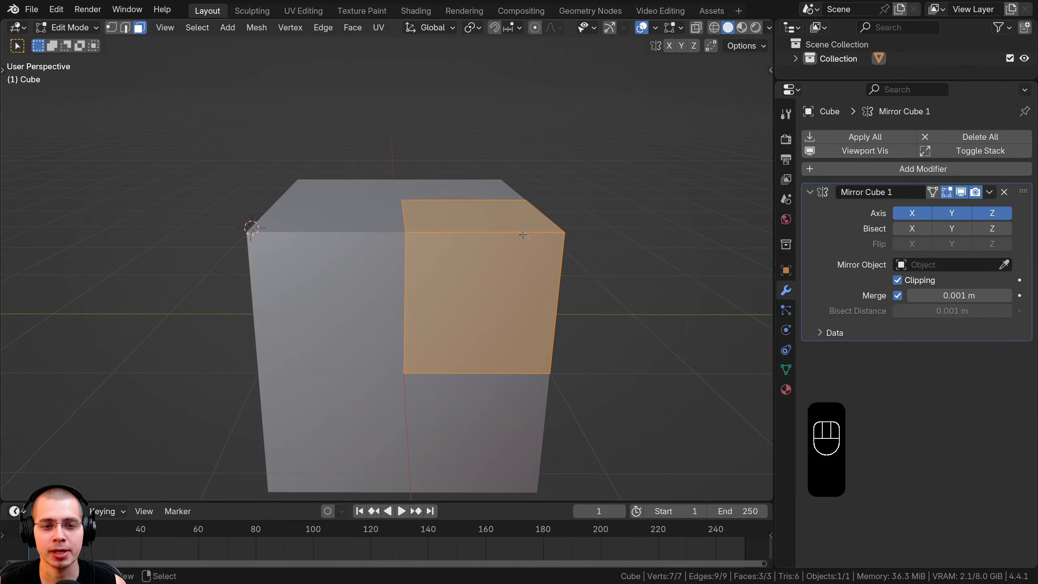
shift+middle_drag(418, 223, 419, 178)
scroll(391, 217, up, 3)
scroll(417, 172, up, 1)
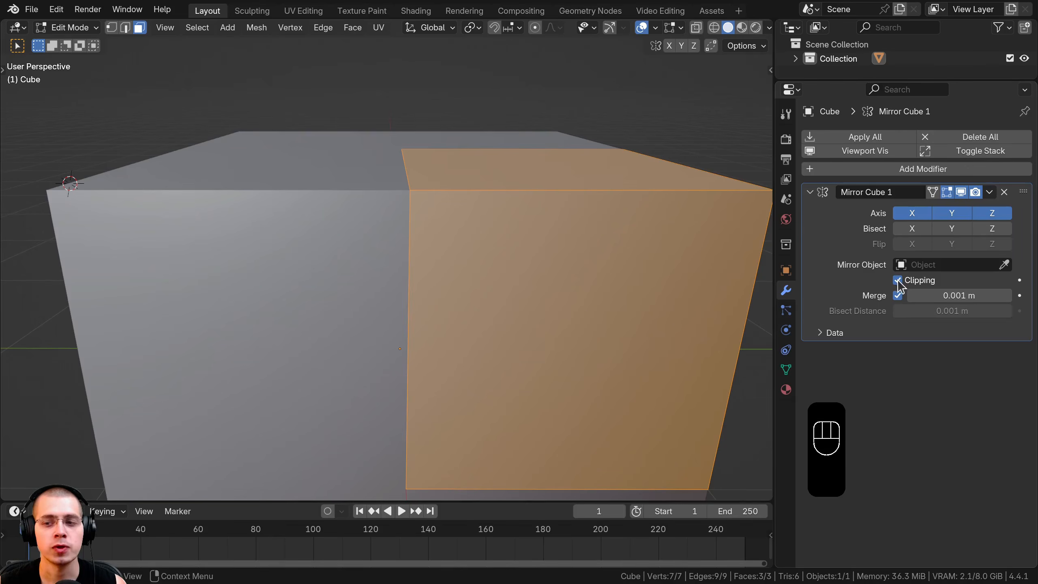
Step: Turn Clipping off and move the selected mesh section away from the mirror planes so that its mirrored copies separate
middle_drag(576, 278, 539, 257)
key(g)
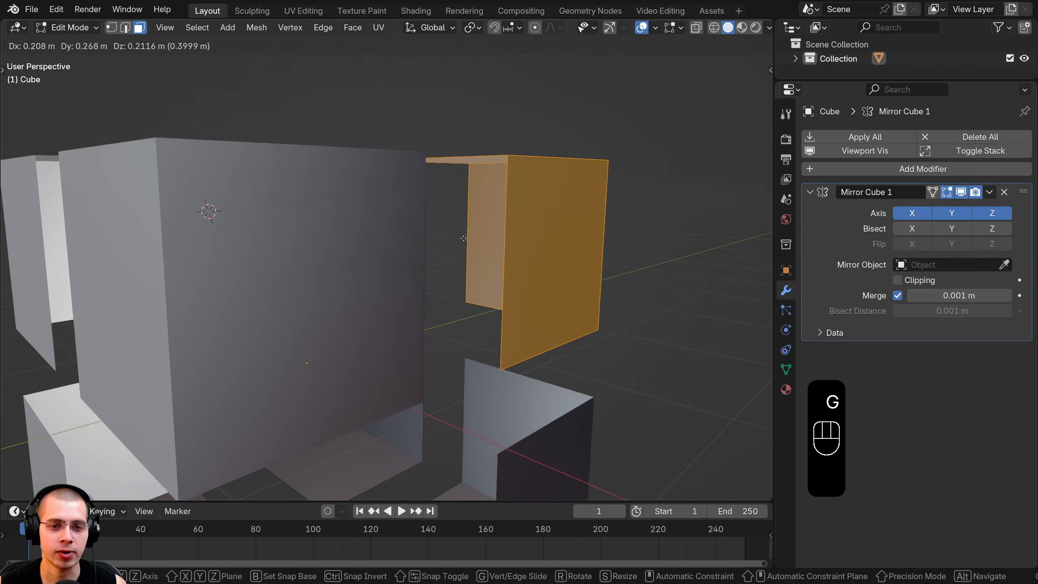
click(476, 236)
scroll(472, 246, down, 3)
middle_drag(470, 252, 434, 351)
scroll(433, 351, up, 2)
key(g)
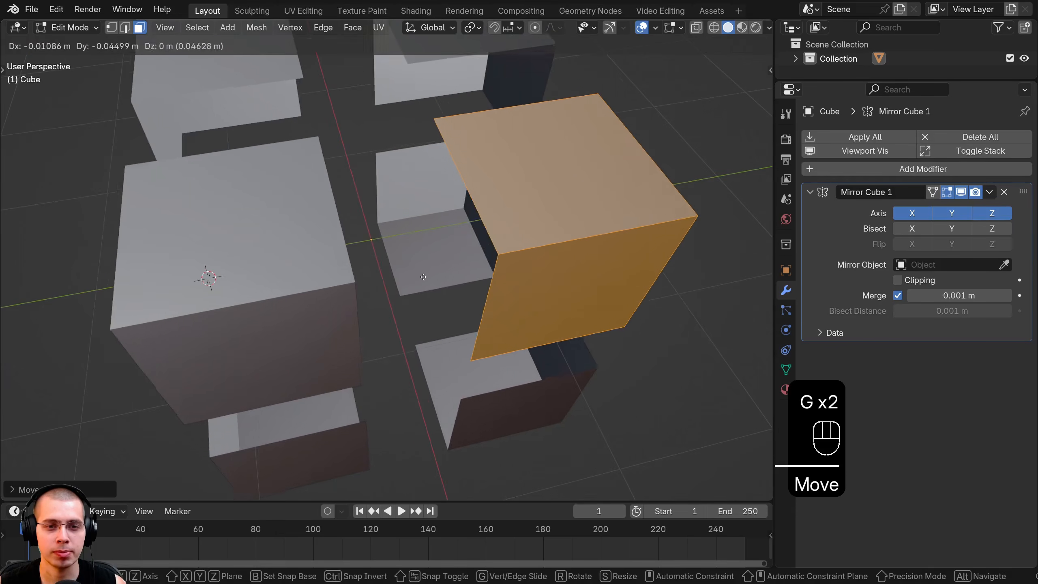
click(382, 231)
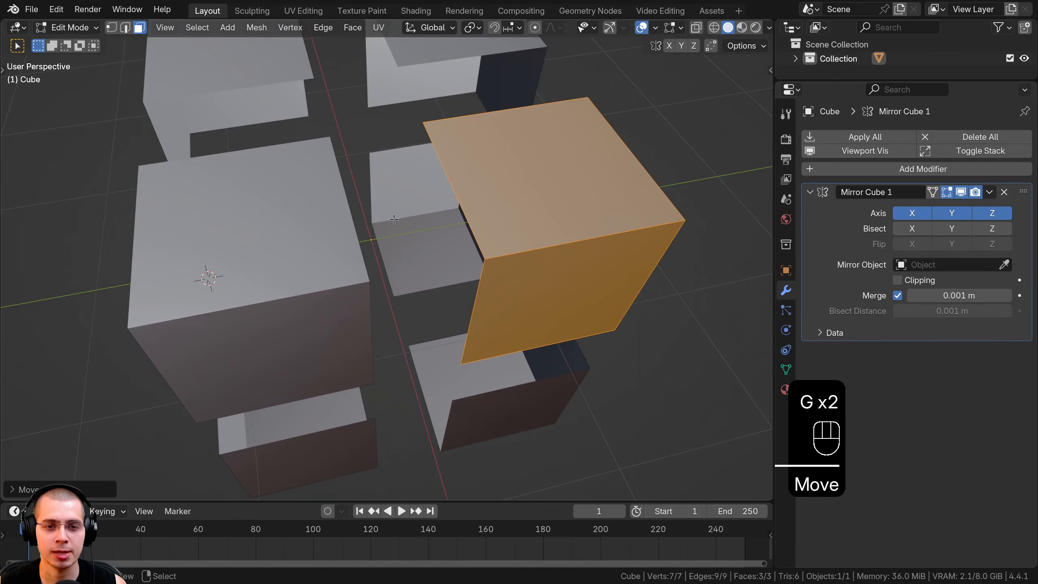
middle_drag(421, 208, 410, 171)
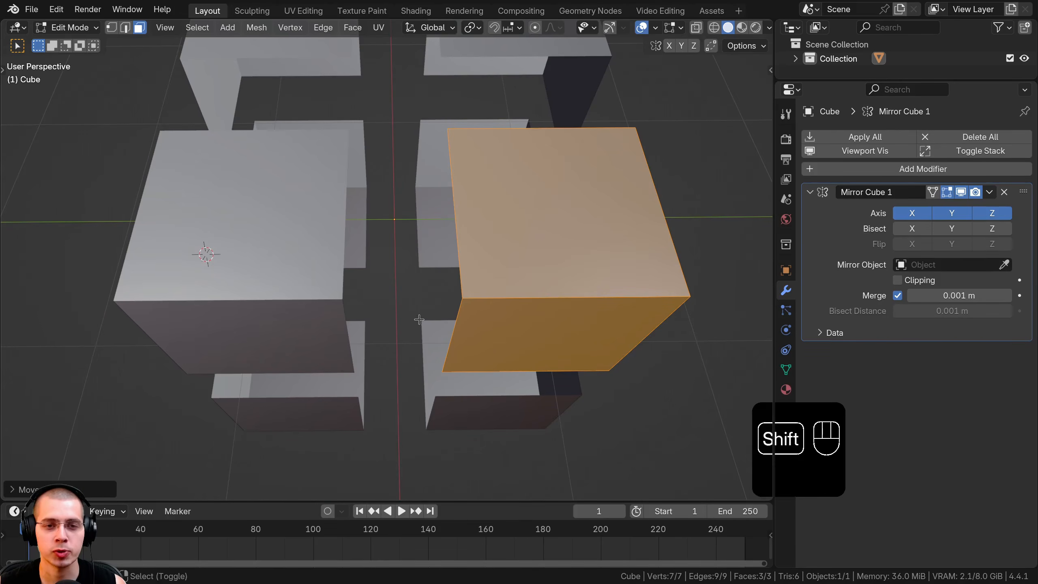
Step: Turn Clipping back on and move the mesh section onto the Y mirror plane, pulling it outward again while it stays joined
middle_drag(745, 249, 670, 137)
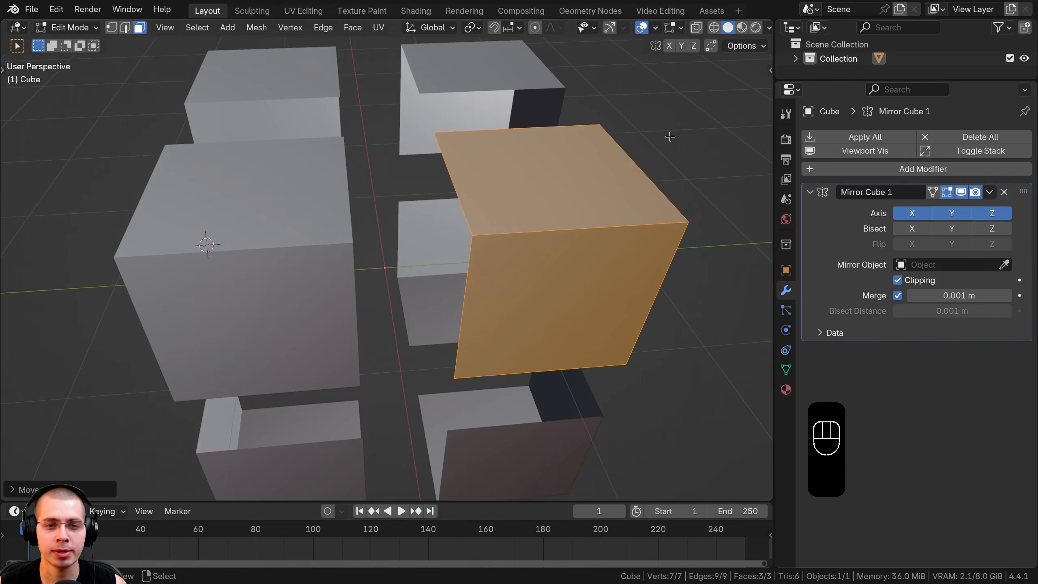
key(g)
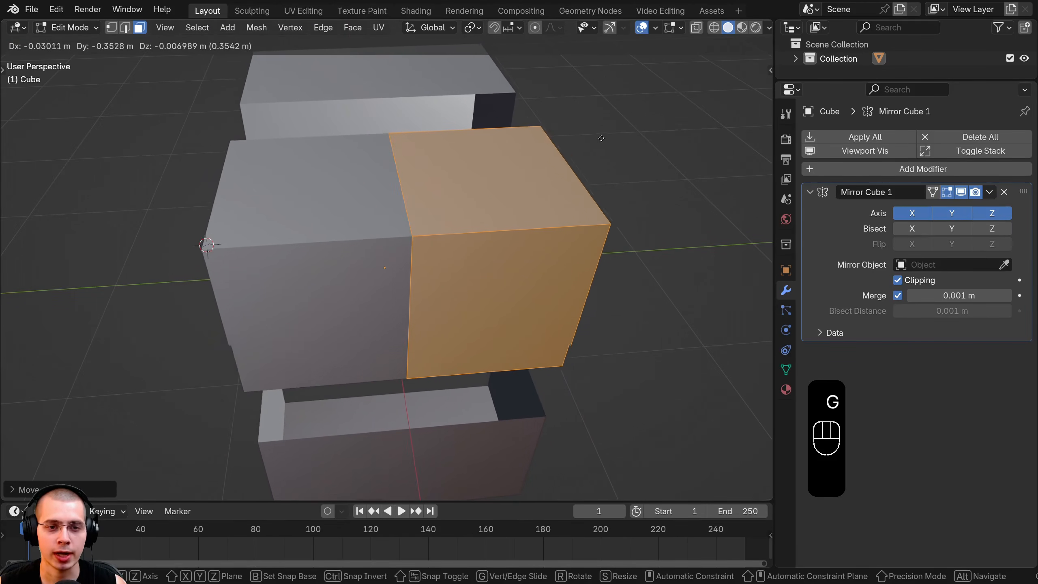
click(589, 144)
key(g)
click(535, 225)
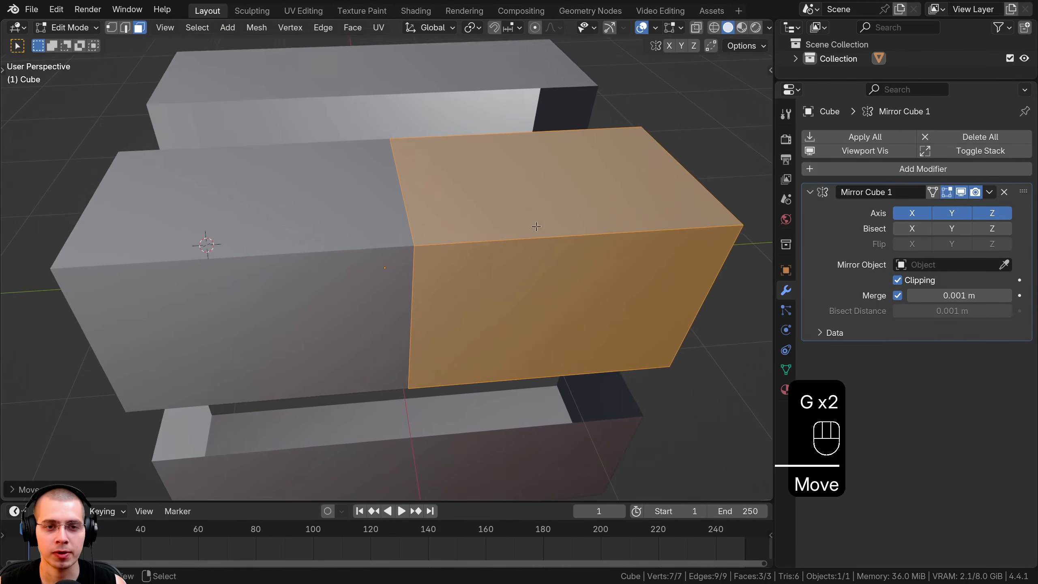
Step: Move the mesh section against the remaining mirror planes to join the other mirrored copies into a closed block
middle_drag(535, 225, 548, 123)
key(g)
click(539, 208)
middle_drag(539, 209, 613, 368)
key(g)
click(351, 207)
scroll(368, 211, down, 1)
key(g)
click(323, 205)
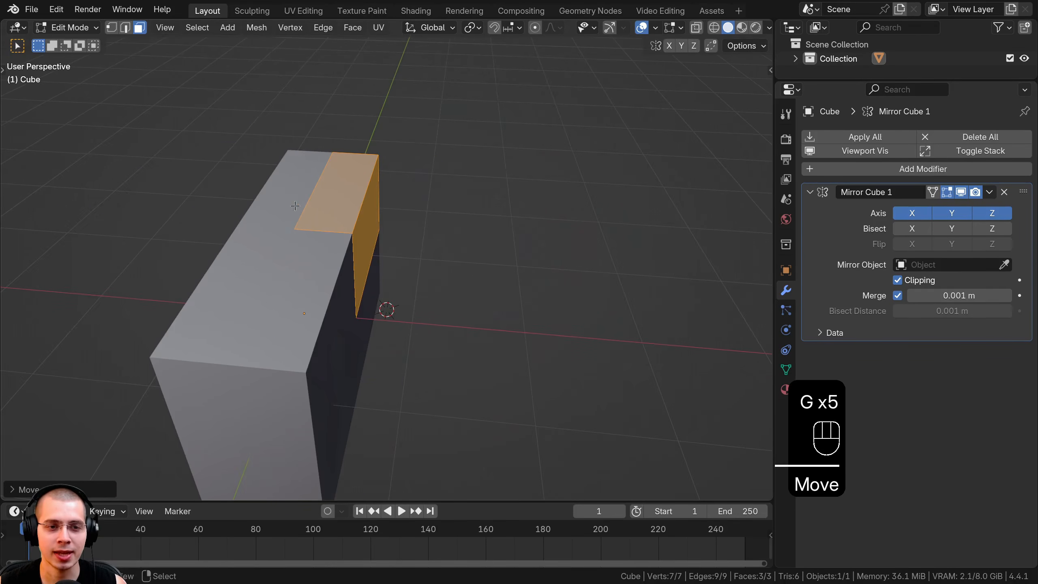
Step: Move the clipped mesh section in several directions to reshape the block while its seams stay on the mirror planes
key(g)
click(390, 186)
key(g)
middle_drag(390, 186, 387, 281)
click(333, 194)
key(g)
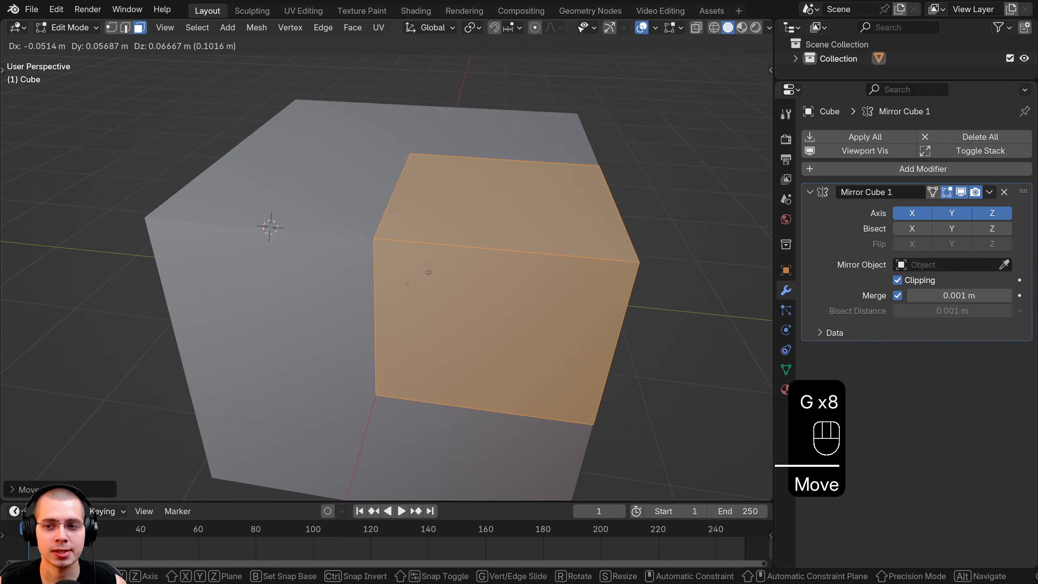
click(457, 274)
middle_drag(457, 274, 443, 272)
key(g)
Step: Compare the block in Object Mode and Edit Mode, finish in Object Mode and place the 3D cursor at the block's middle
key(Tab)
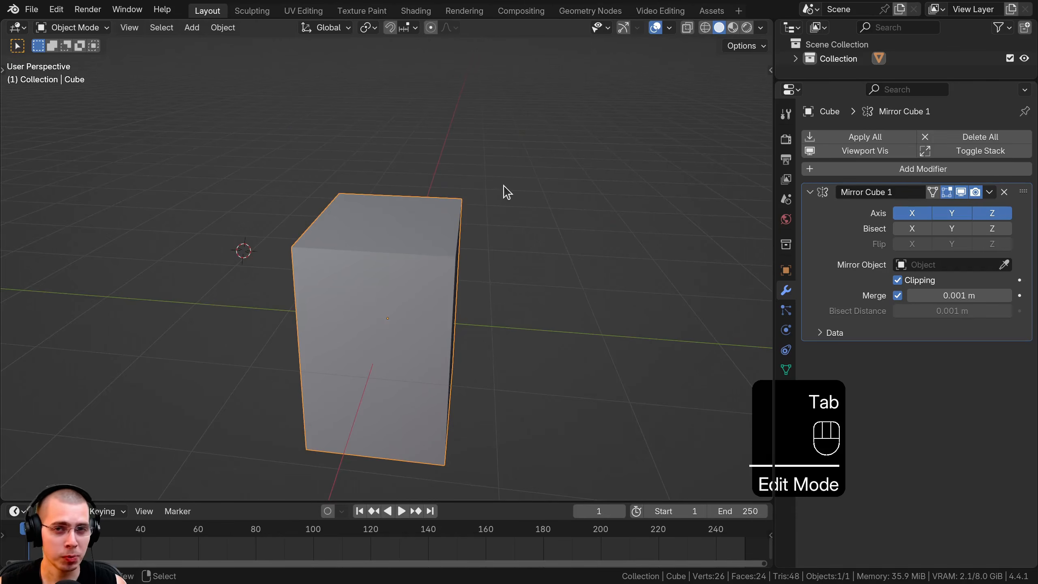
key(Tab)
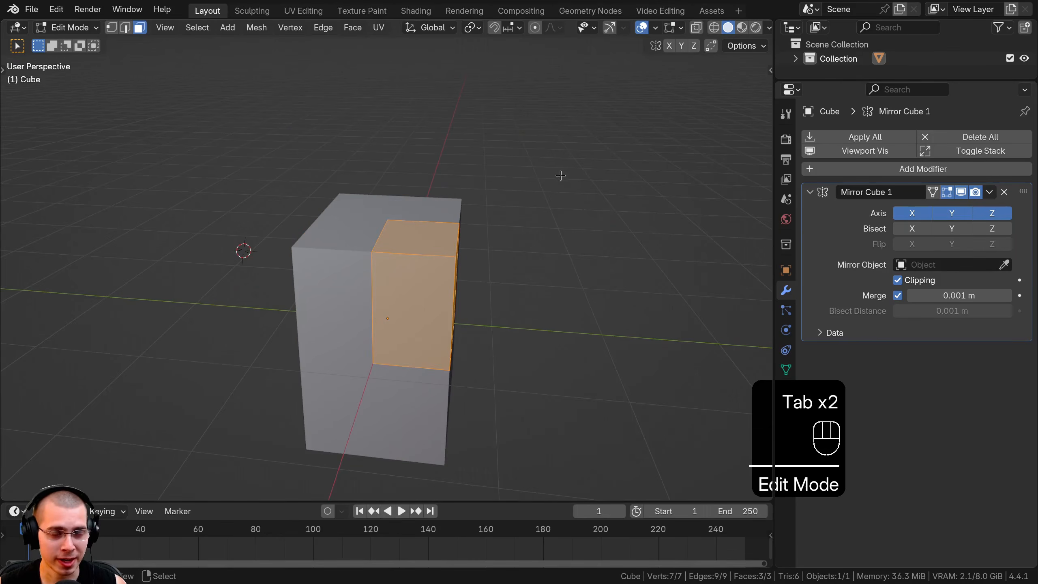
middle_drag(561, 176, 565, 176)
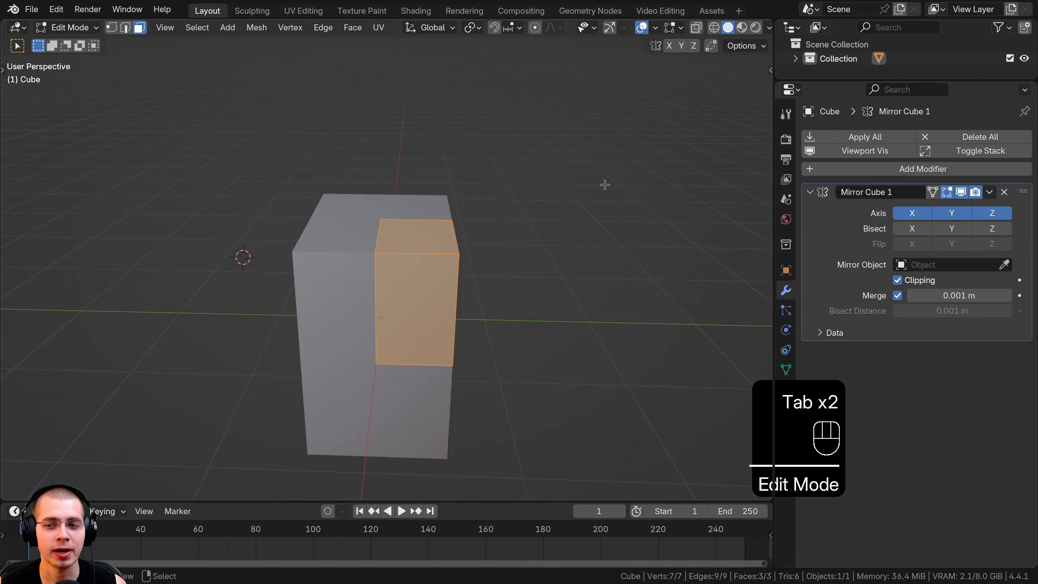
key(Tab)
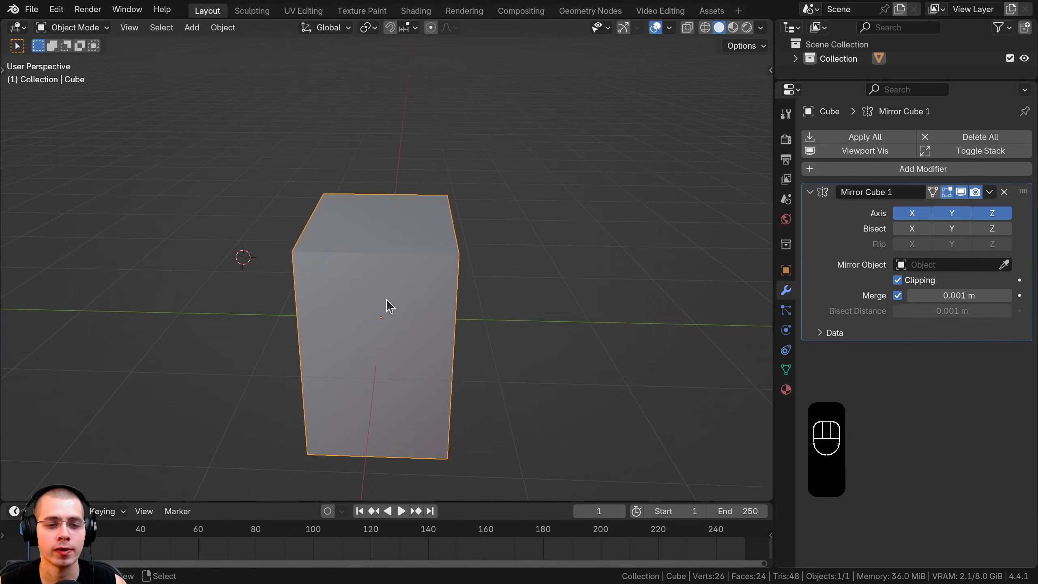
scroll(423, 243, up, 4)
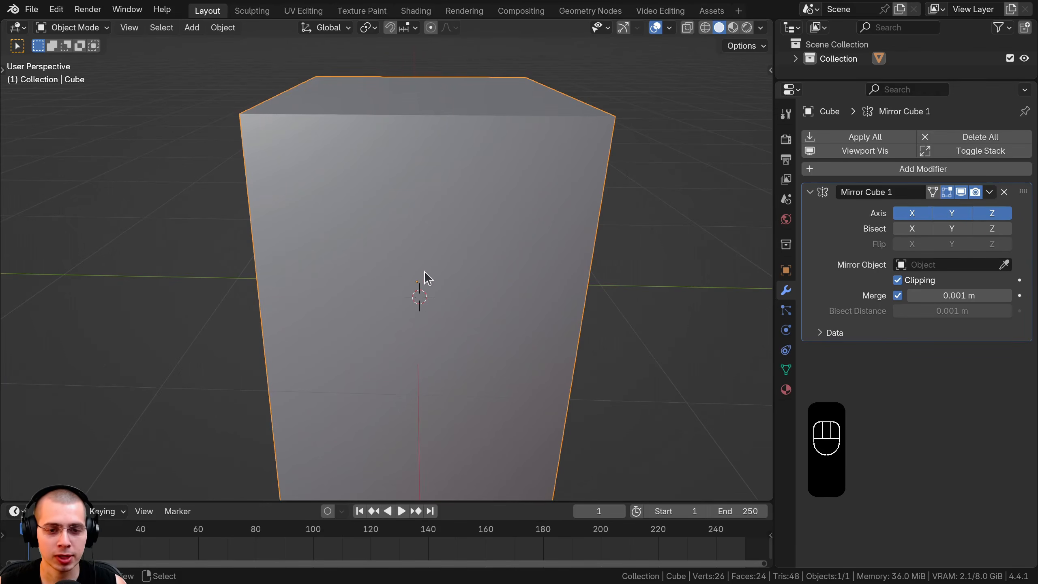
scroll(398, 278, up, 3)
scroll(425, 288, down, 7)
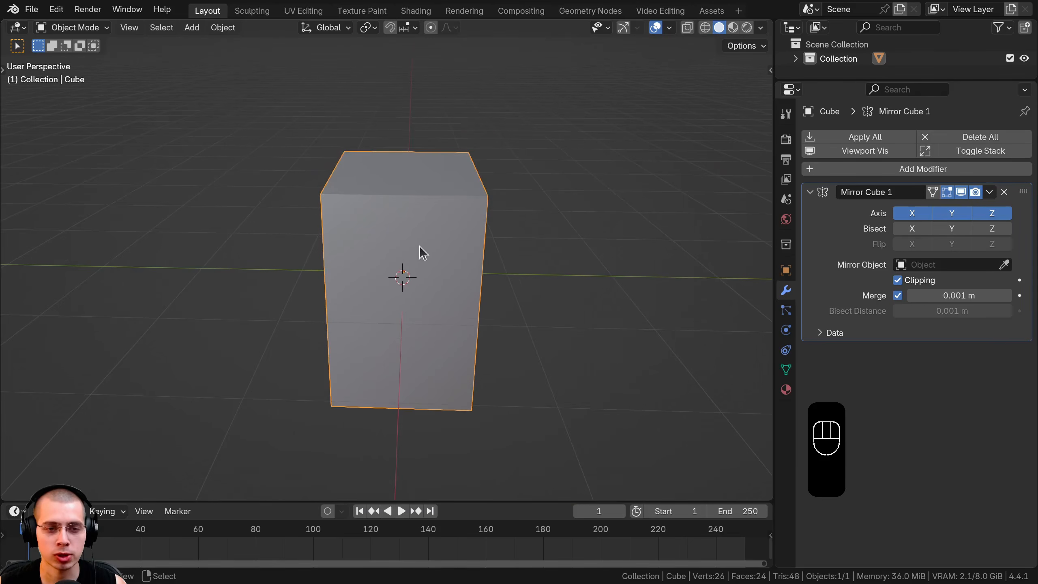
Step: Add a second cube, scale it down and move it about 1.5 m up and sideways, clear of the mirrored block
key(shift+a)
mouse_move(400, 90)
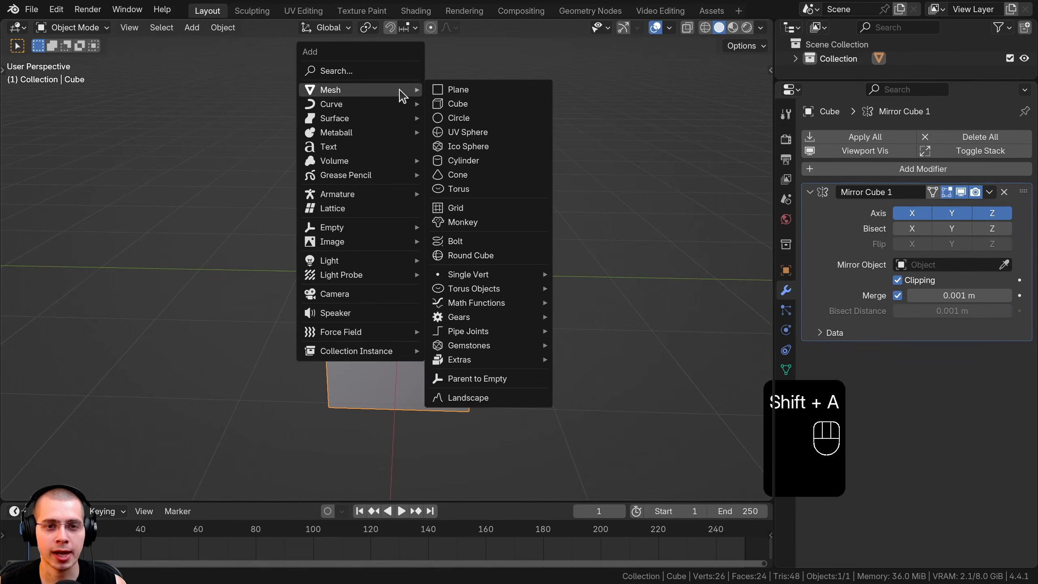
click(457, 104)
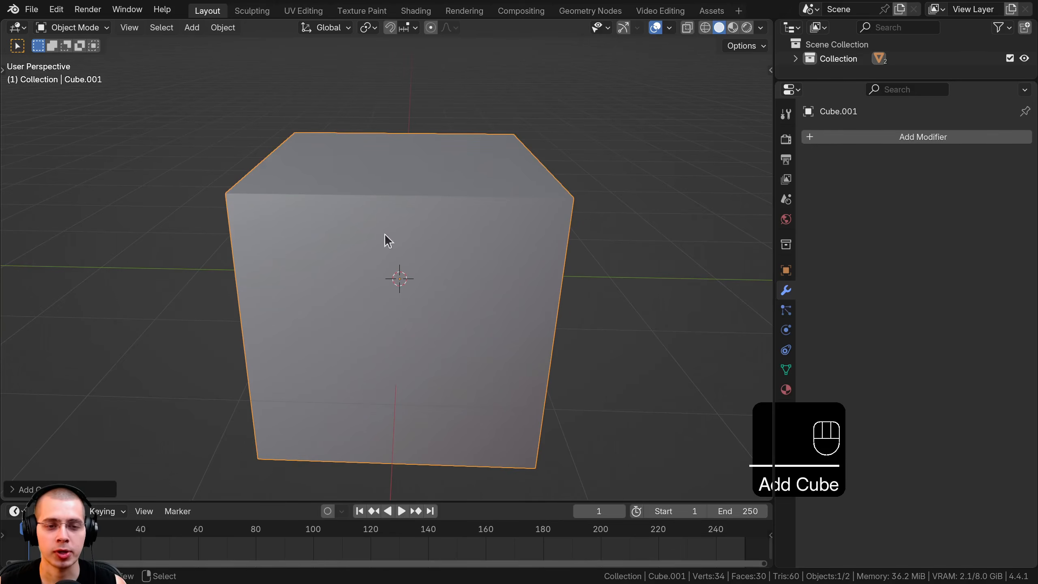
key(s)
click(402, 304)
key(g)
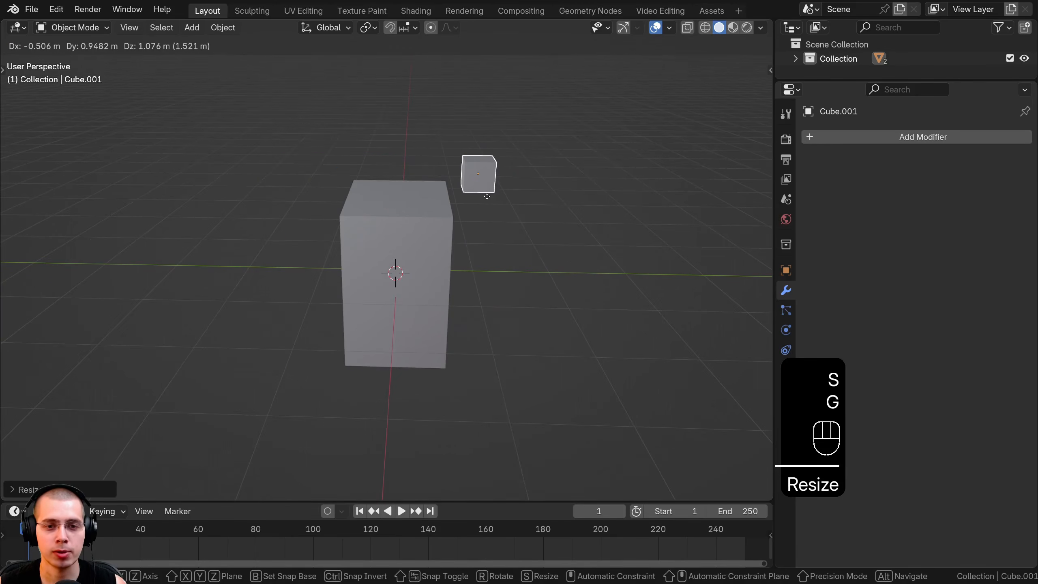
click(490, 199)
middle_drag(490, 199, 419, 144)
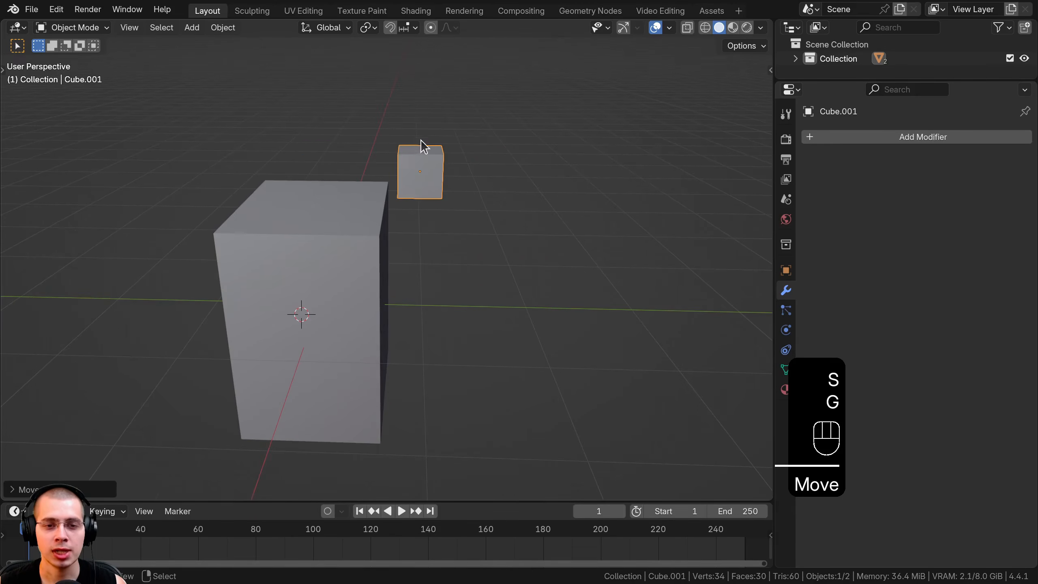
Step: Set the small cube as the Mirror Object of the mirrored block's Mirror Cube 1 modifier
click(344, 277)
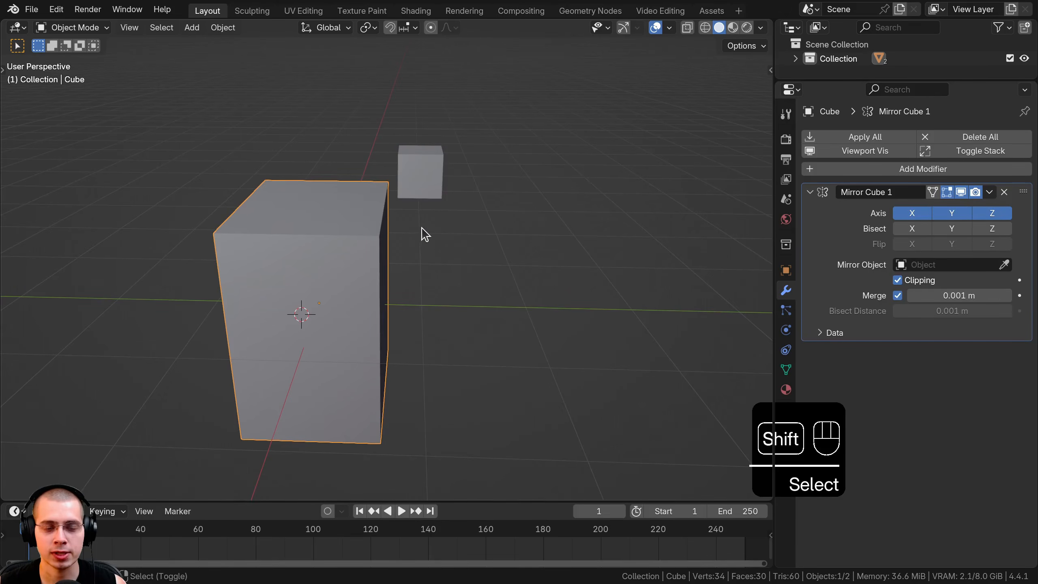
click(1005, 264)
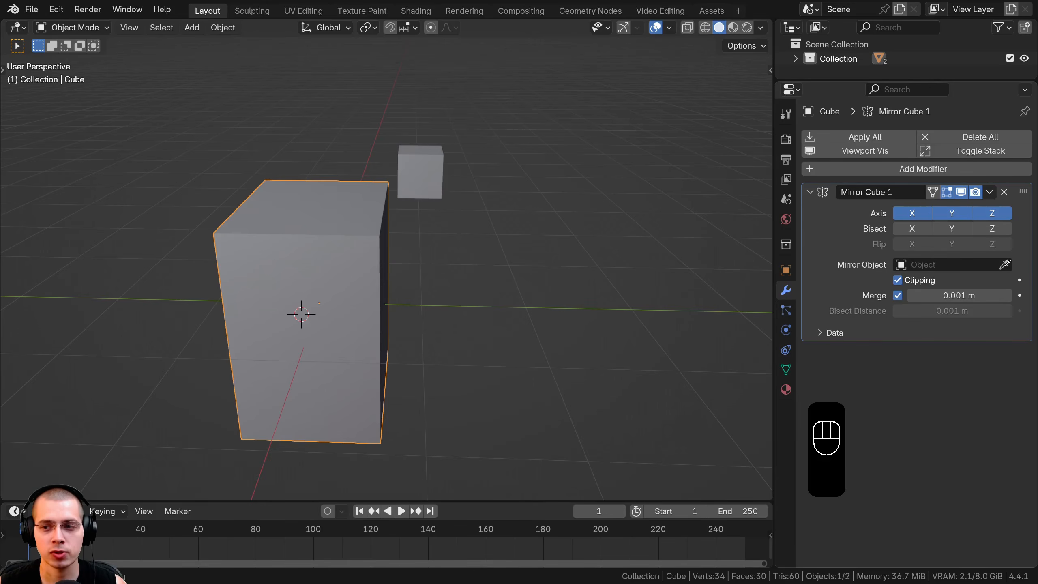
click(436, 147)
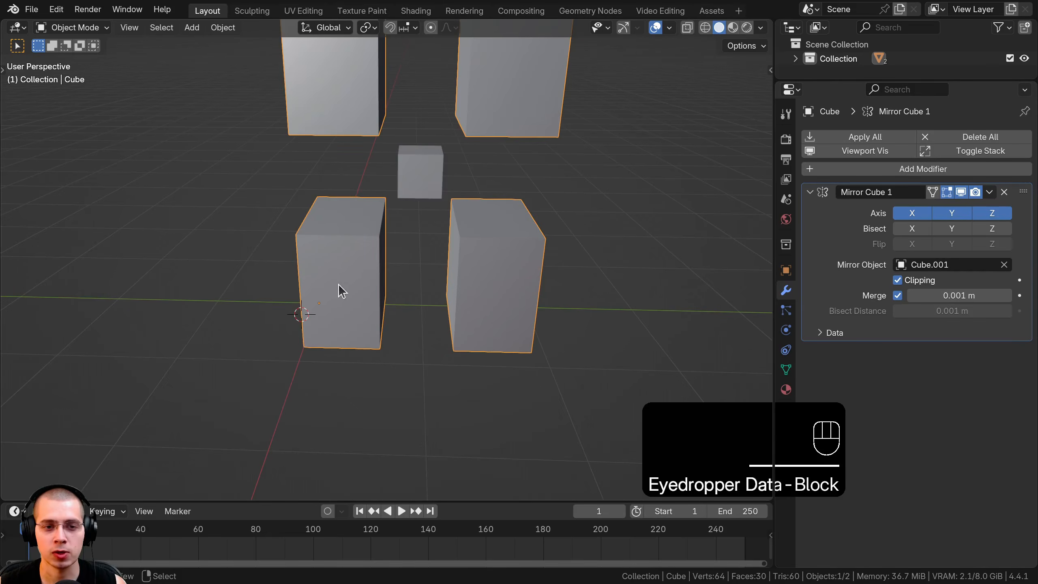
Step: Move the mirrored block to several positions around the small cube so its copies shift relative to that mirror centre
key(g)
click(366, 313)
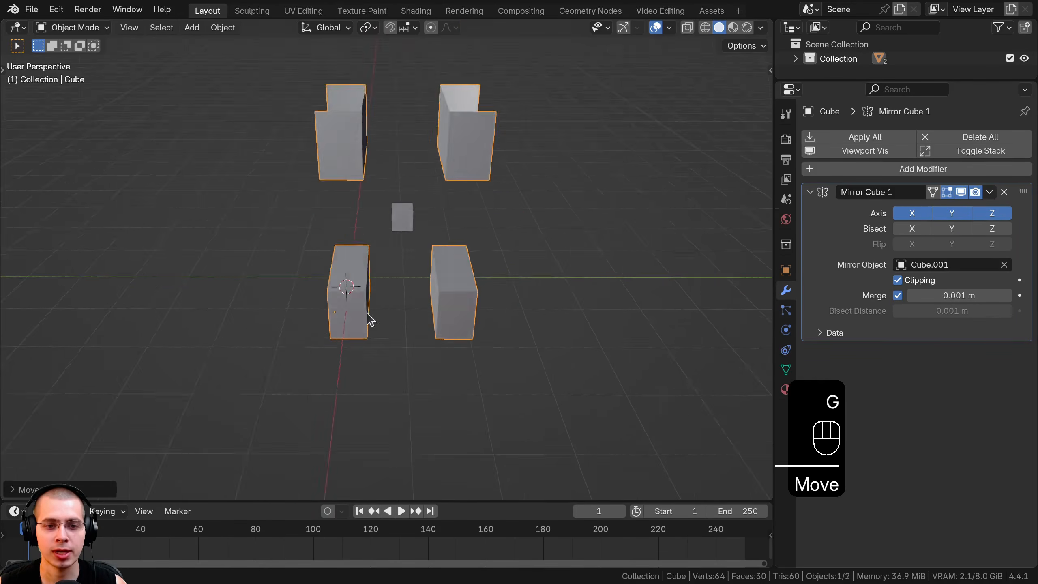
middle_drag(366, 312, 375, 352)
key(g)
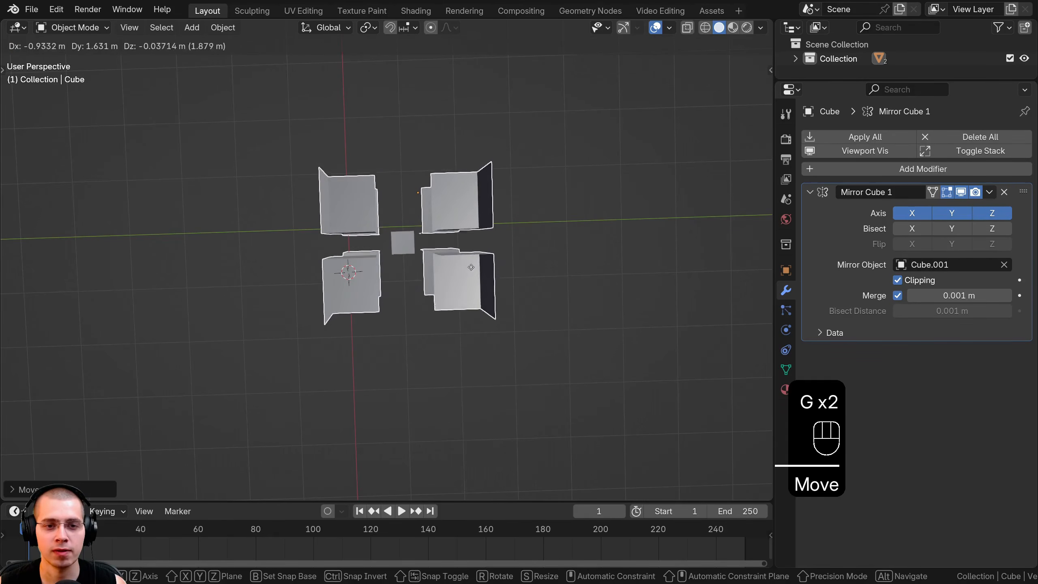
click(470, 266)
key(g)
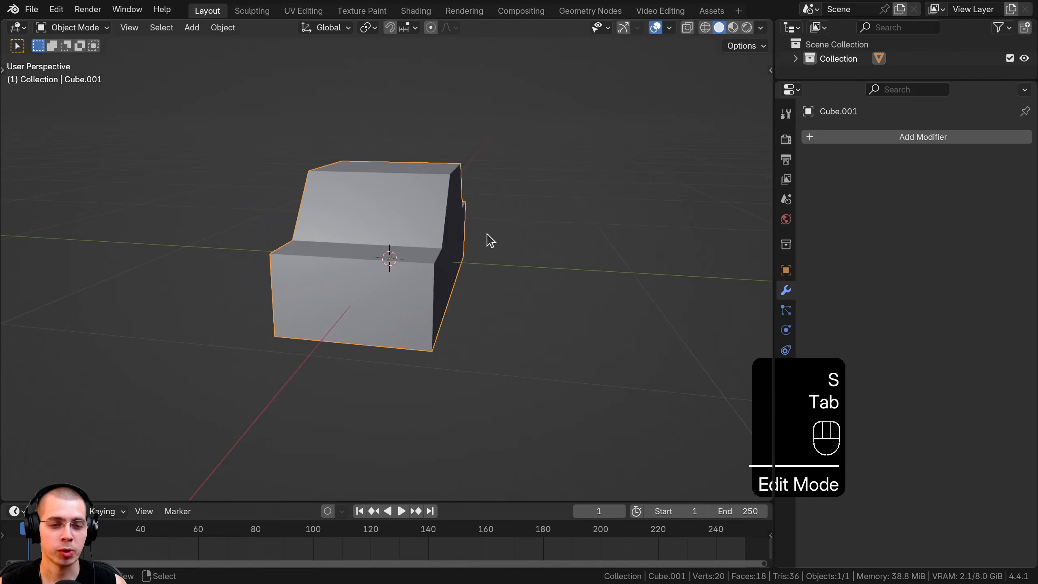
Step: Check the car body in Edit Mode, return to Object Mode and add a cylinder at the body's middle
middle_drag(489, 241, 382, 257)
key(Tab)
middle_drag(308, 278, 421, 259)
key(Tab)
key(shift+a)
mouse_move(425, 143)
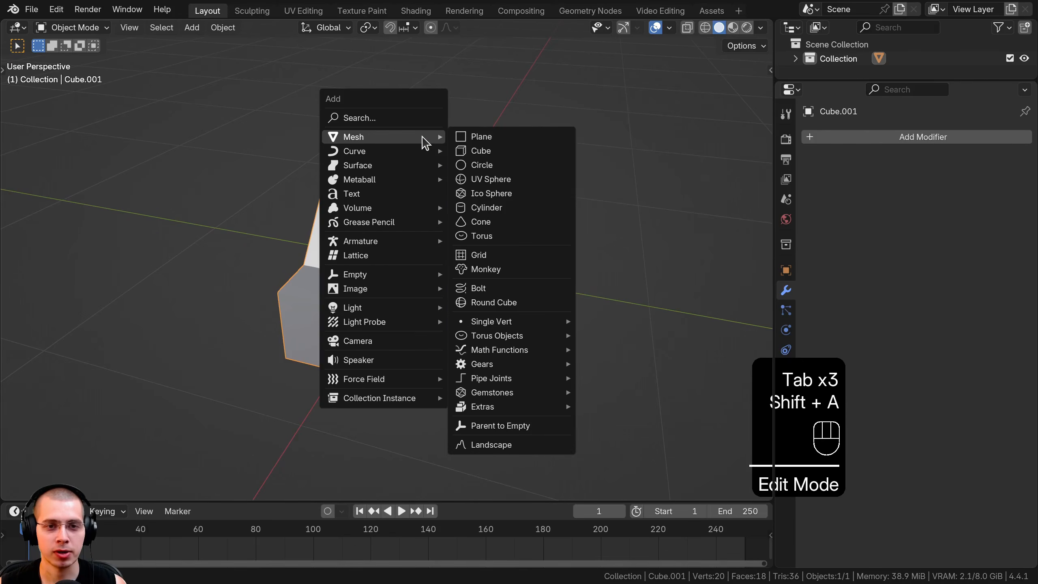
click(497, 212)
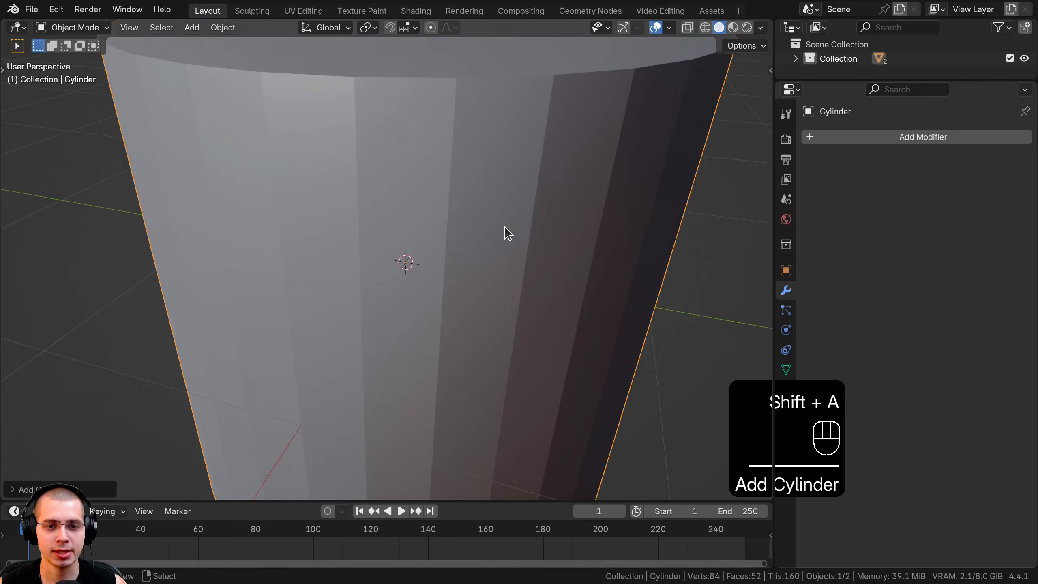
Step: Flatten the cylinder's mesh along Z and scale it down to wheel size in Edit Mode, finishing in Object Mode
key(Tab)
key(s)
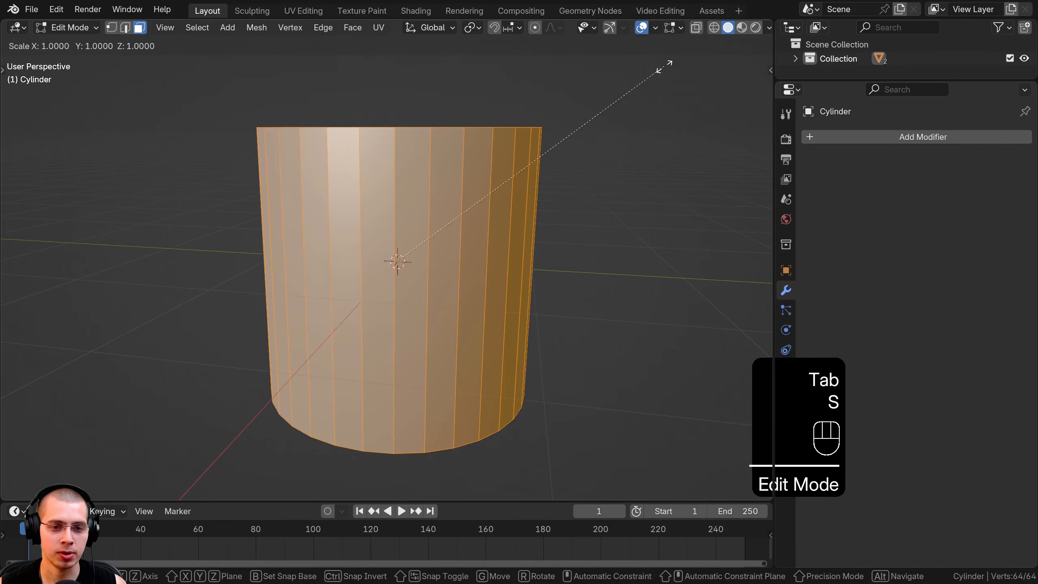
key(z)
click(507, 202)
key(s)
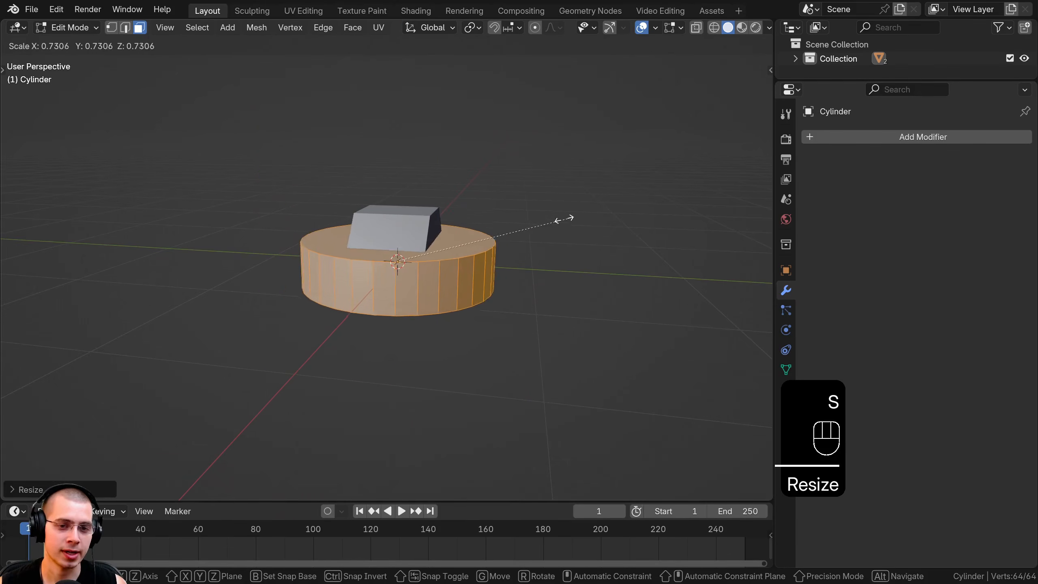
click(446, 242)
key(Tab)
Step: Move the cylinder along Y out beside the car body and rotate it 90° around the X axis
key(g)
key(y)
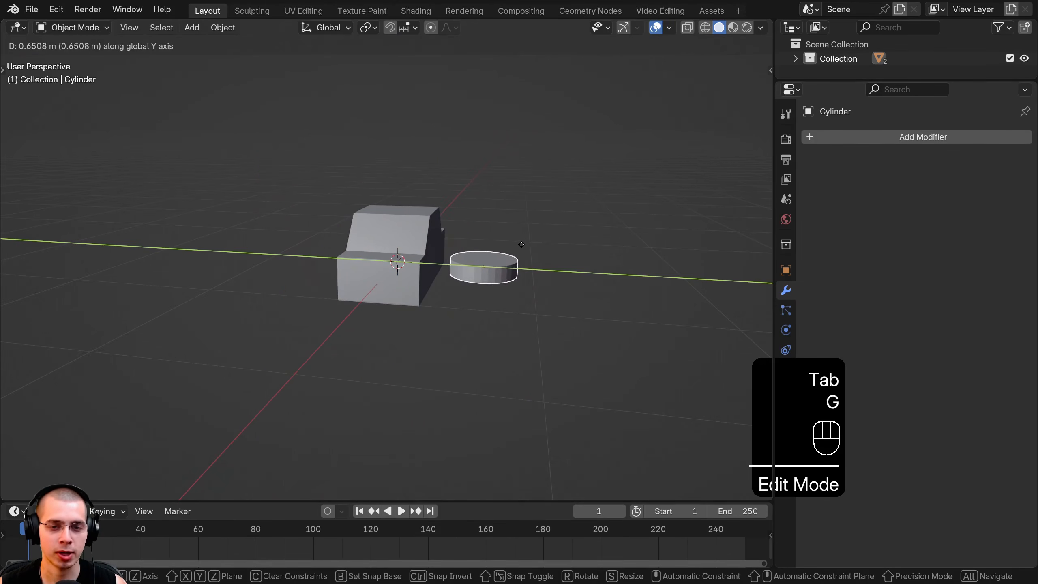
click(503, 243)
shift+middle_drag(503, 243, 505, 192)
key(r)
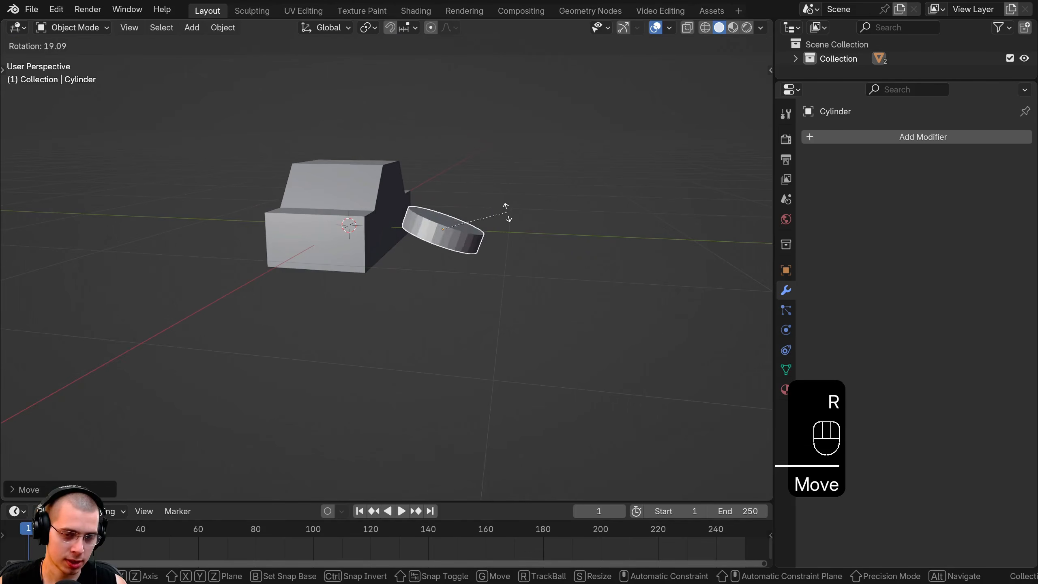
text(x90)
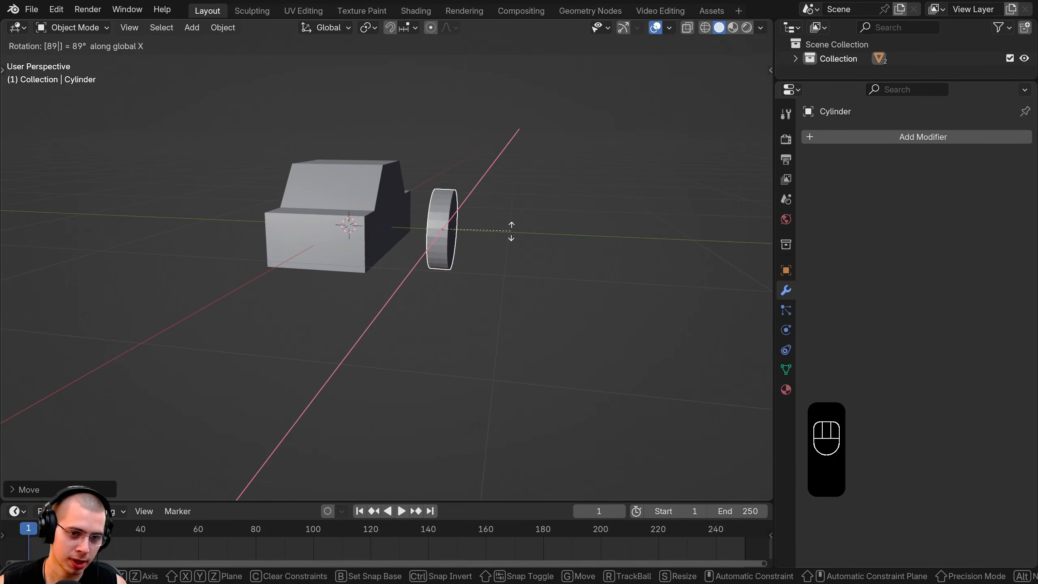
click(511, 232)
Step: Lower the wheel to the underside of the car body and scale it down
middle_drag(524, 232, 539, 223)
key(g)
click(456, 243)
middle_drag(452, 246, 468, 266)
key(s)
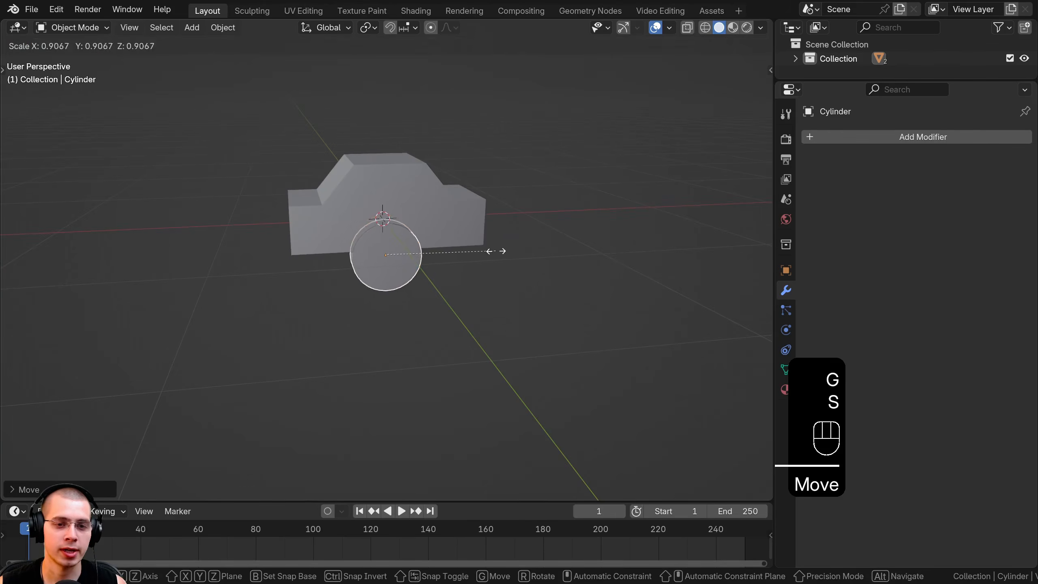
click(435, 259)
Step: Move the wheel along X to the front of the car and along Y against the body's side
key(g)
key(x)
click(379, 261)
middle_drag(379, 261, 622, 299)
key(g)
key(y)
click(550, 288)
scroll(613, 296, up, 1)
middle_drag(326, 278, 312, 259)
Step: Add a Mirror modifier to the wheel
click(879, 136)
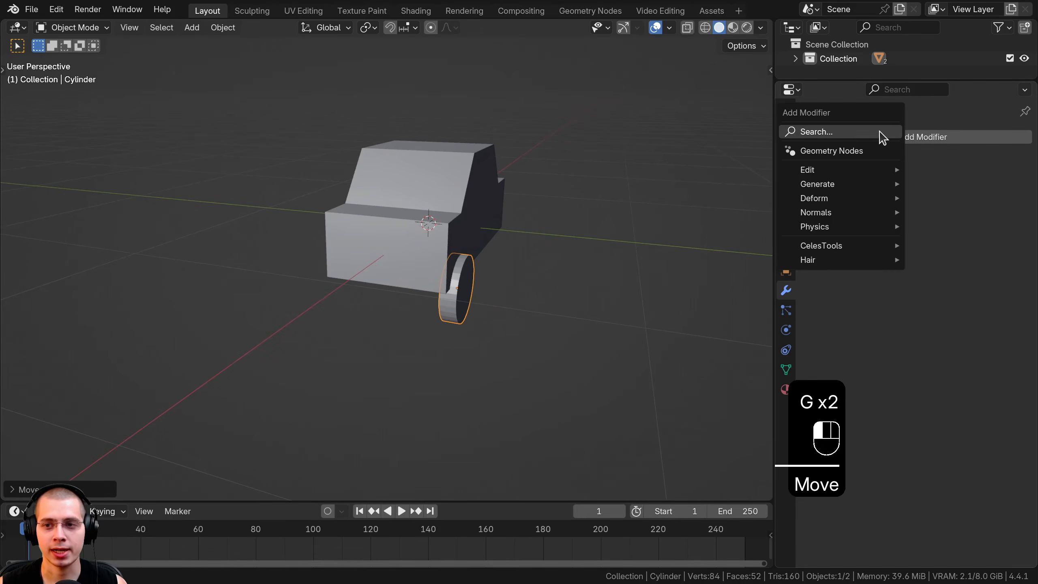
text(mir)
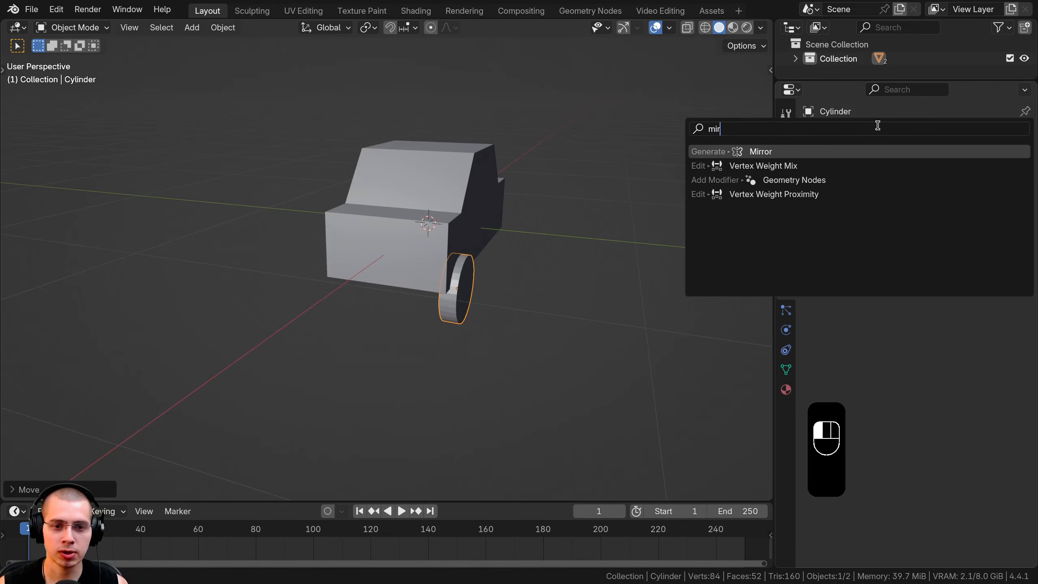
key(Return)
Step: Try moving the wheel's mesh away from its origin in Edit Mode, undo the move and return to Object Mode
scroll(507, 319, up, 4)
middle_drag(552, 255, 519, 236)
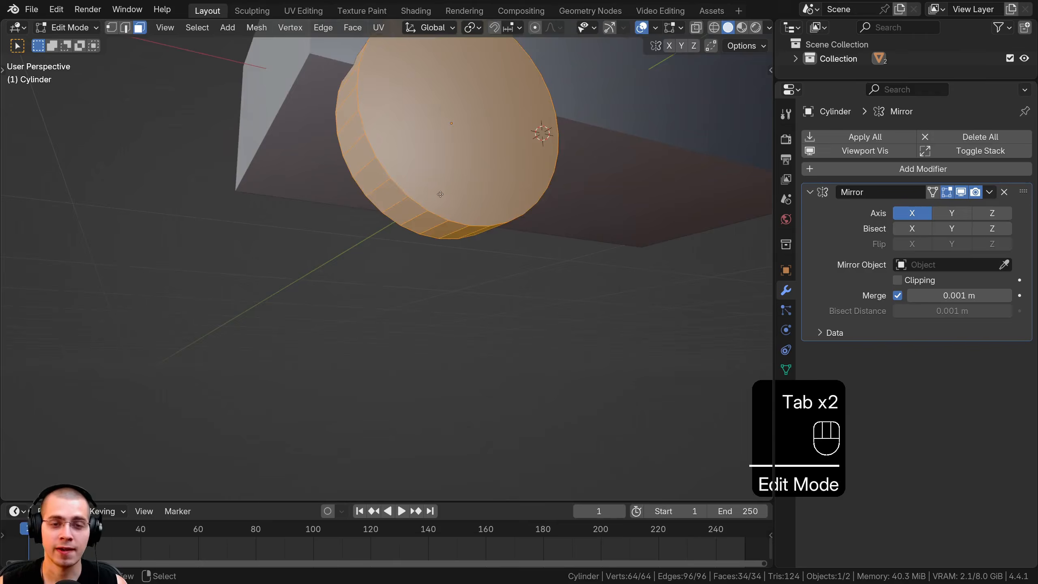
key(g)
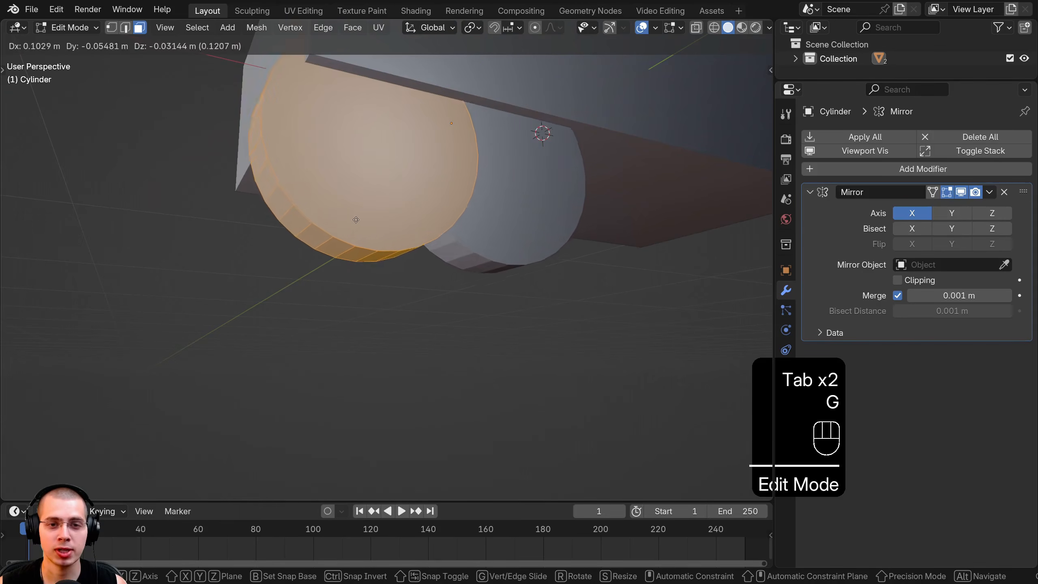
click(280, 308)
scroll(479, 112, down, 3)
middle_drag(479, 112, 550, 262)
key(ctrl+z)
middle_drag(486, 218, 518, 232)
key(Tab)
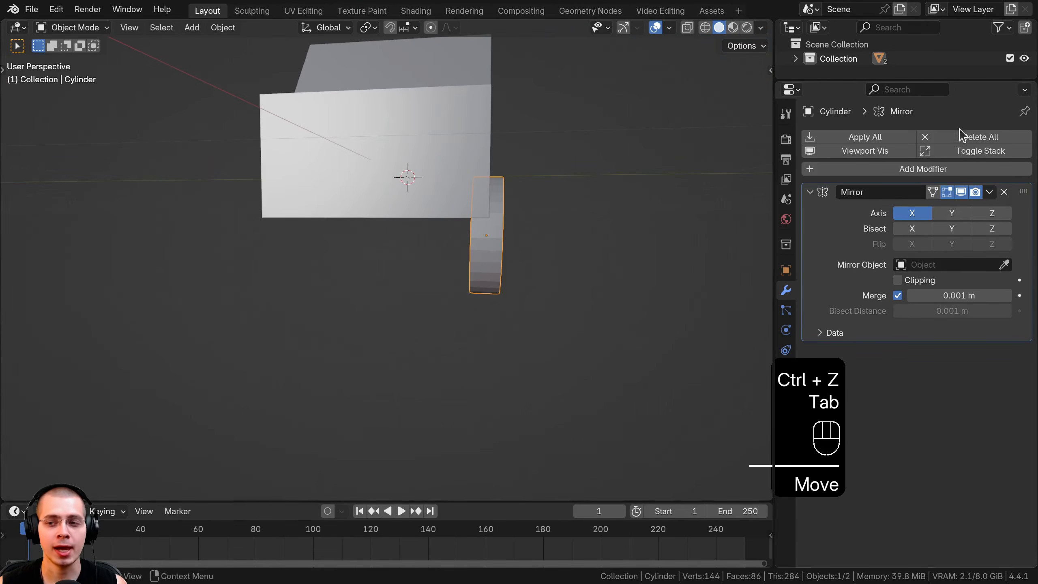
Step: Set the car body as the Mirror Object of the wheel's Mirror modifier
click(1004, 265)
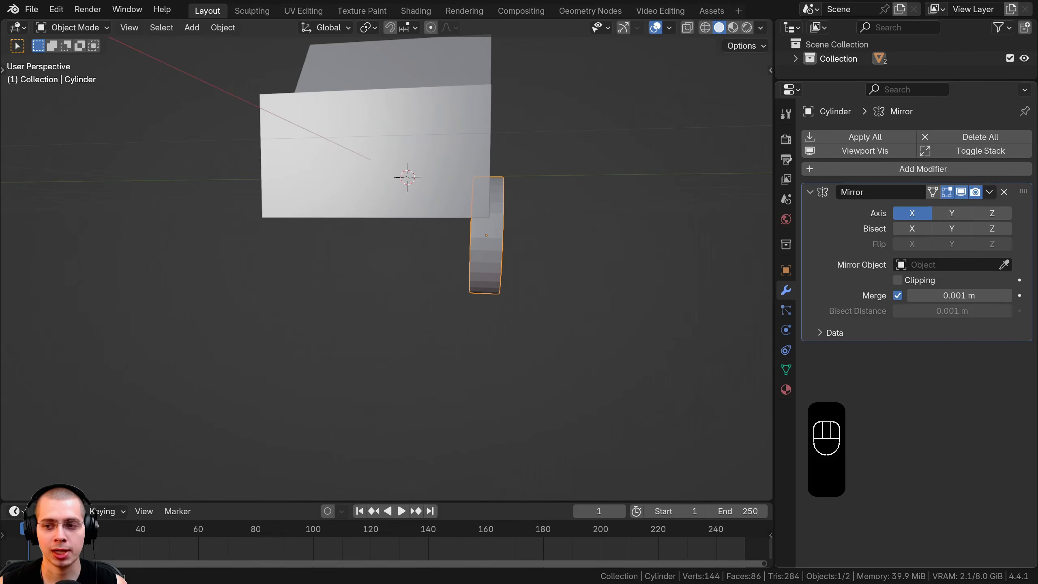
click(349, 87)
scroll(380, 199, down, 3)
middle_drag(379, 199, 298, 210)
middle_drag(535, 185, 447, 97)
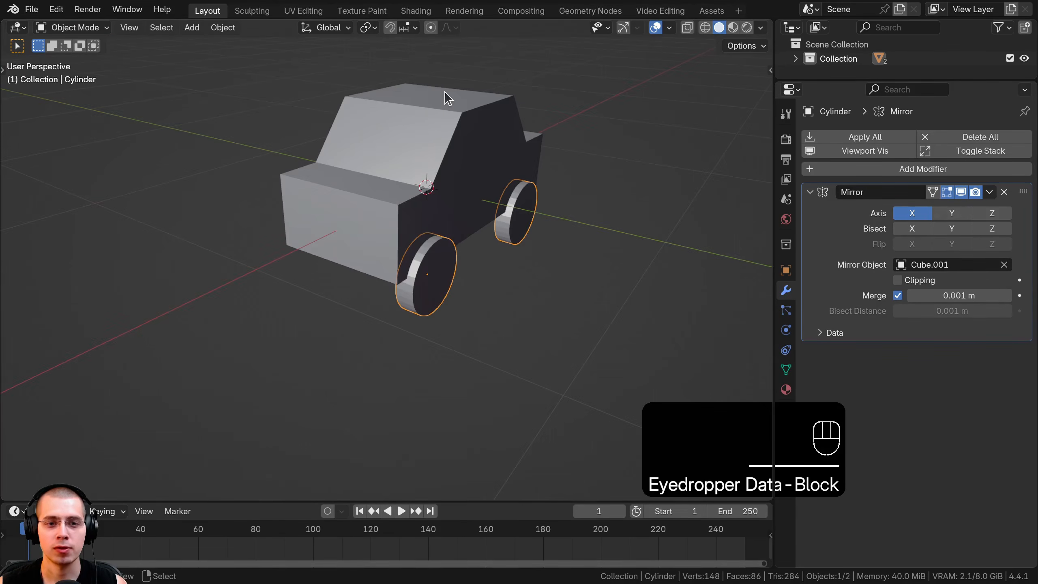
Step: Enable the Y axis in the wheel's Mirror modifier and adjust the position of the front wheel
click(958, 211)
middle_drag(408, 327, 399, 188)
scroll(378, 193, up, 3)
key(g)
click(376, 194)
scroll(399, 189, up, 1)
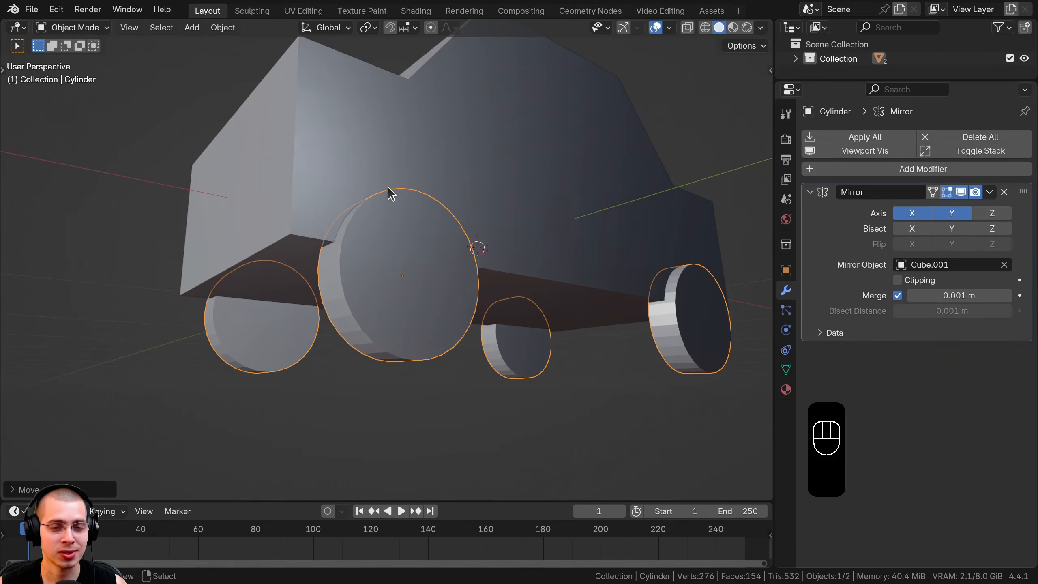
Step: Try moving the car body along Y while the wheels are mirrored around it
scroll(387, 186, down, 3)
middle_drag(444, 253, 457, 206)
right_click(360, 231)
scroll(361, 229, down, 2)
middle_drag(361, 229, 409, 233)
key(g)
middle_drag(399, 233, 353, 233)
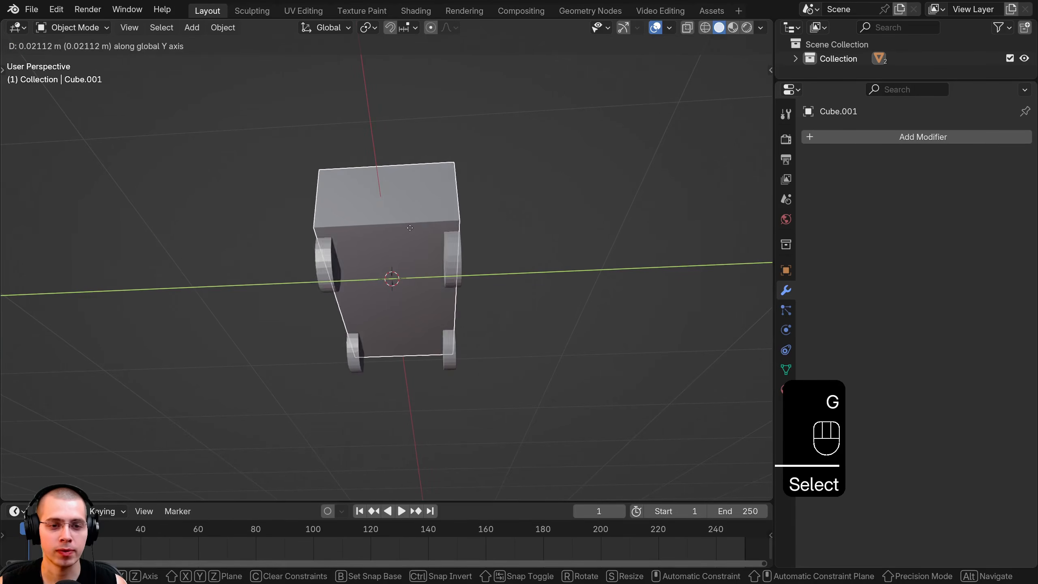
Step: Resize the front wheel's mesh in Edit Mode, trying several scales
click(447, 255)
key(Tab)
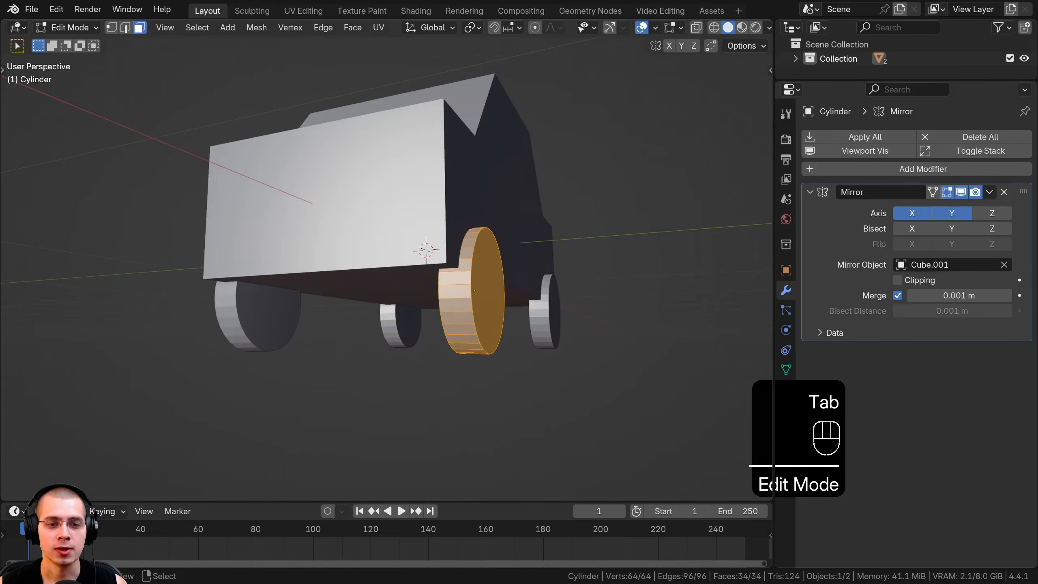
key(s)
middle_drag(576, 291, 579, 321)
right_click(566, 311)
key(s)
mouse_move(580, 321)
middle_down()
mouse_move(617, 322)
mouse_move(590, 335)
middle_up()
right_click(574, 330)
key(s)
middle_drag(592, 332, 486, 306)
click(627, 330)
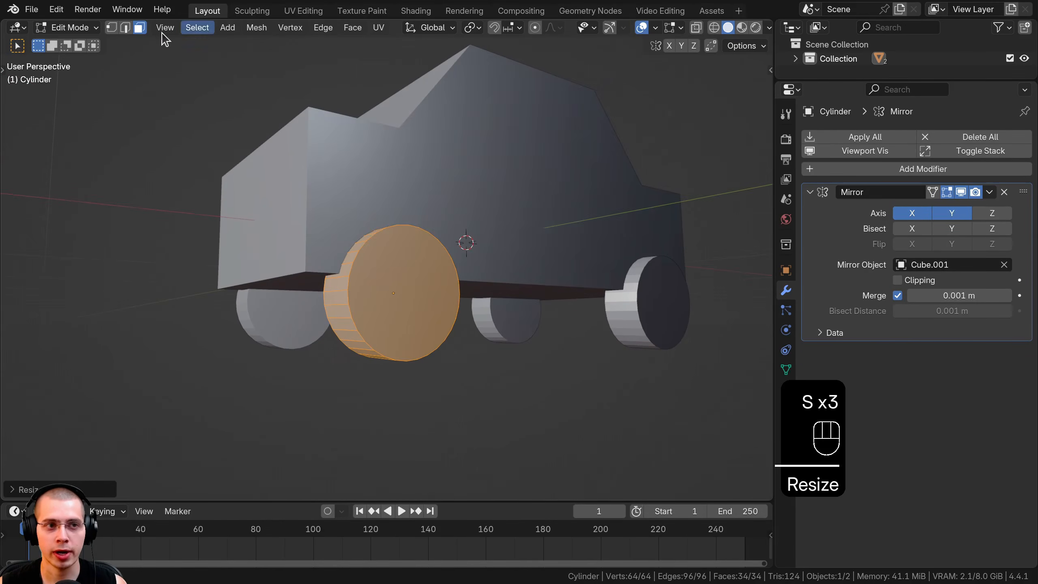
Step: Inset the front wheel's outer face about 0.08 m and extrude it inward as a hub recess
click(409, 251)
scroll(410, 250, up, 2)
key(i)
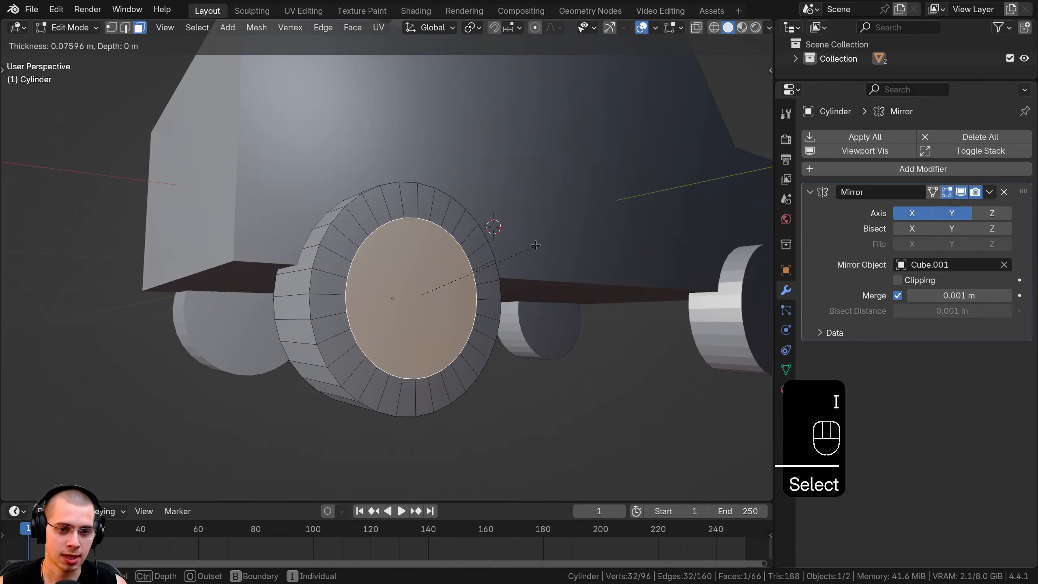
click(529, 245)
key(i)
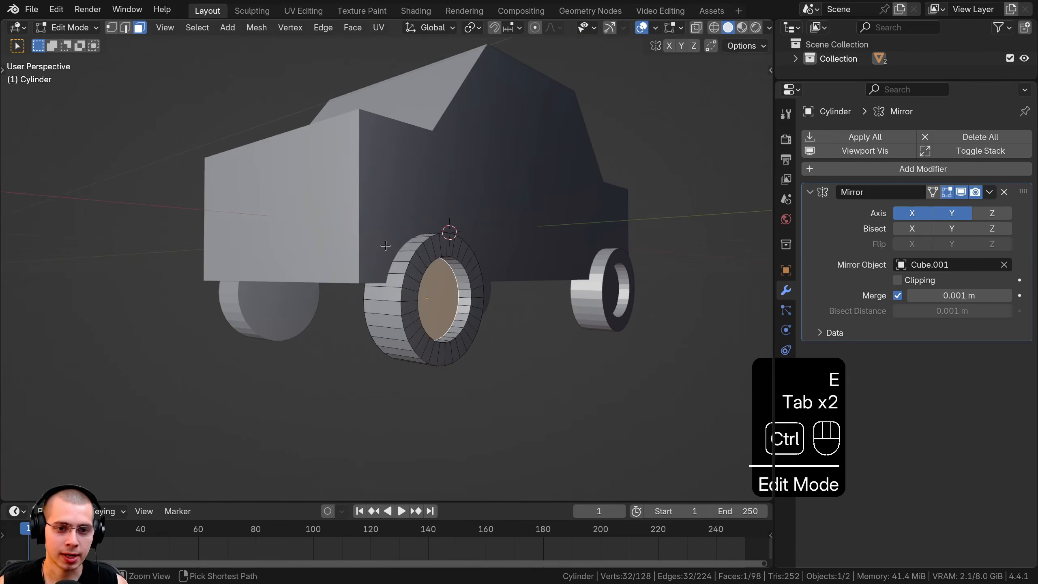
Step: Add a loop cut around the wheel's tread and scale it to make a smooth, rounded tyre, finishing in Object Mode
key(ctrl+r)
click(388, 249)
key(s)
click(488, 248)
key(Tab)
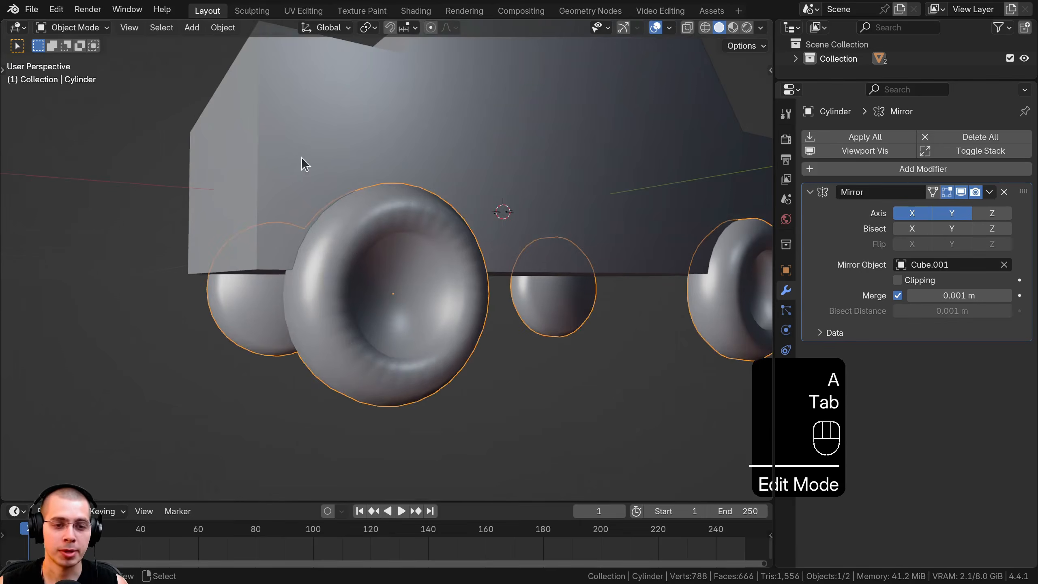
Step: Reposition the finished wheel along Y and along X beneath the car body
scroll(301, 163, down, 6)
key(g)
key(y)
middle_drag(475, 208, 488, 231)
click(491, 204)
key(g)
key(x)
click(286, 194)
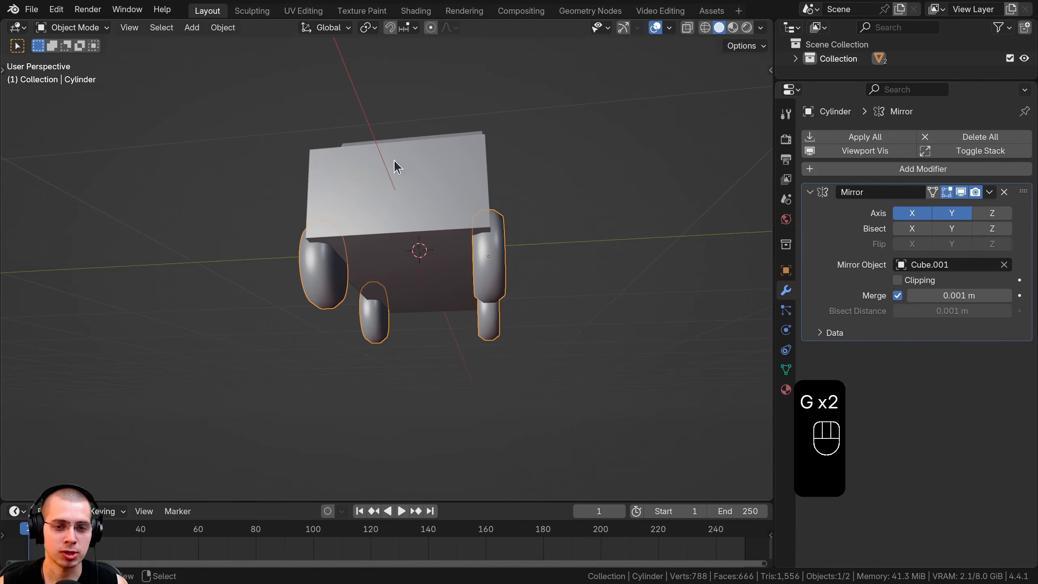
Step: Select the car body and move it relative to its mirrored wheels
middle_drag(394, 159, 398, 218)
click(397, 216)
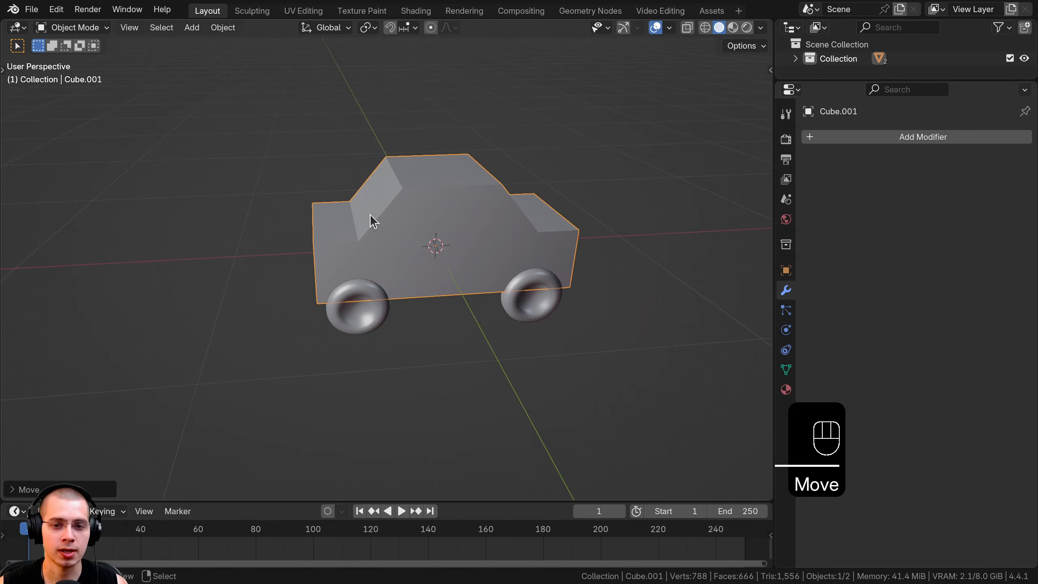
key(g)
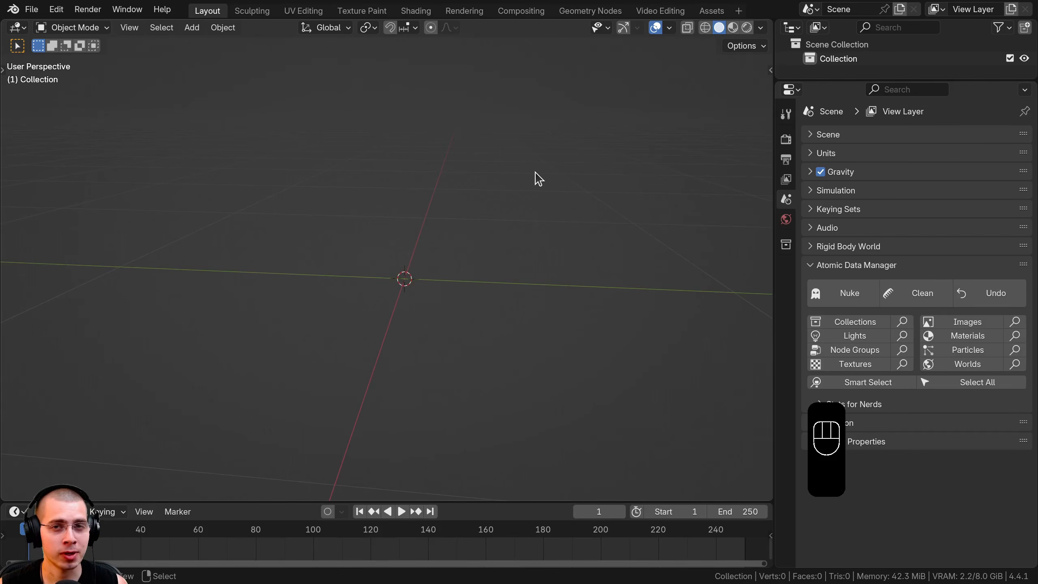
mouse_move(538, 178)
shift+middle_down()
mouse_move(542, 206)
mouse_move(547, 193)
shift+middle_up()
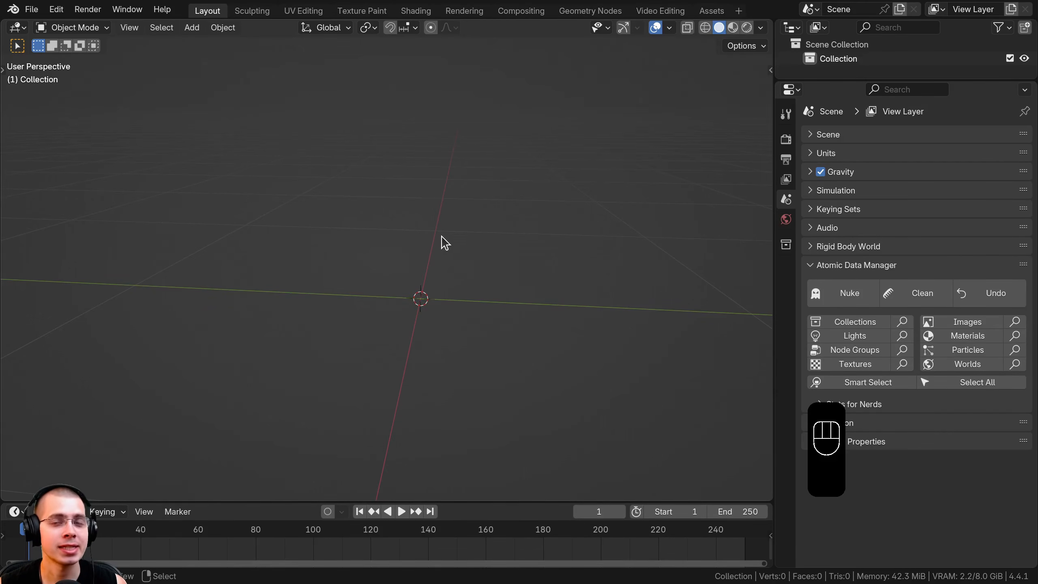
shift+middle_drag(470, 236, 450, 191)
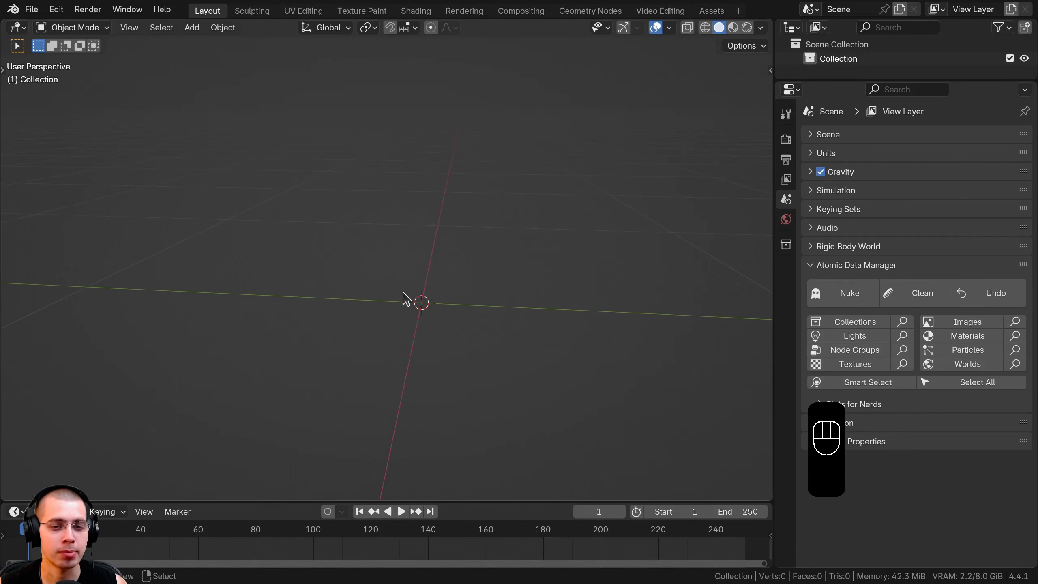
middle_drag(445, 250, 463, 244)
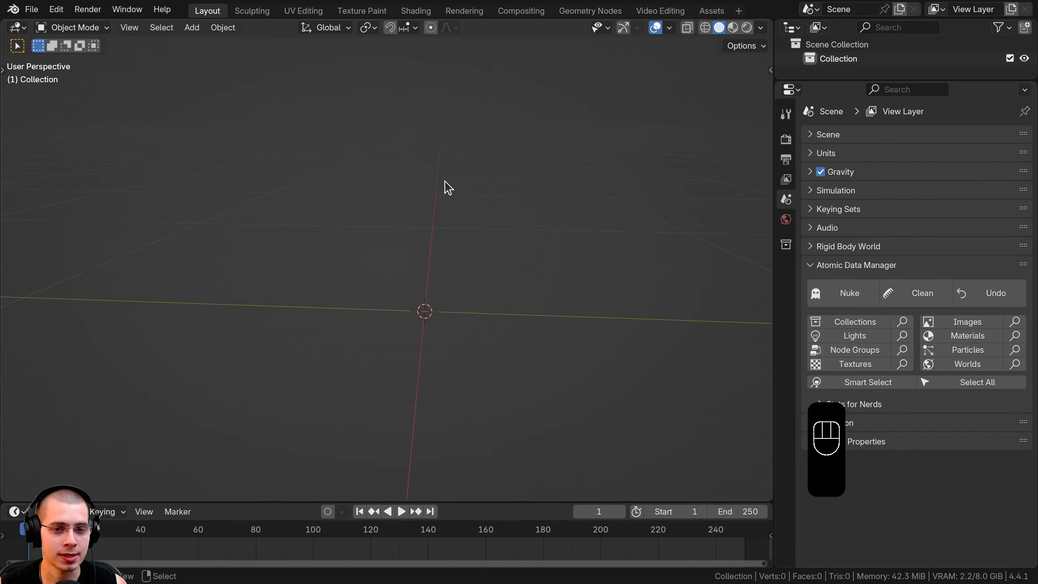
Step: Add a new cube to the empty scene and frame it in the view
key(shift+a)
mouse_move(450, 181)
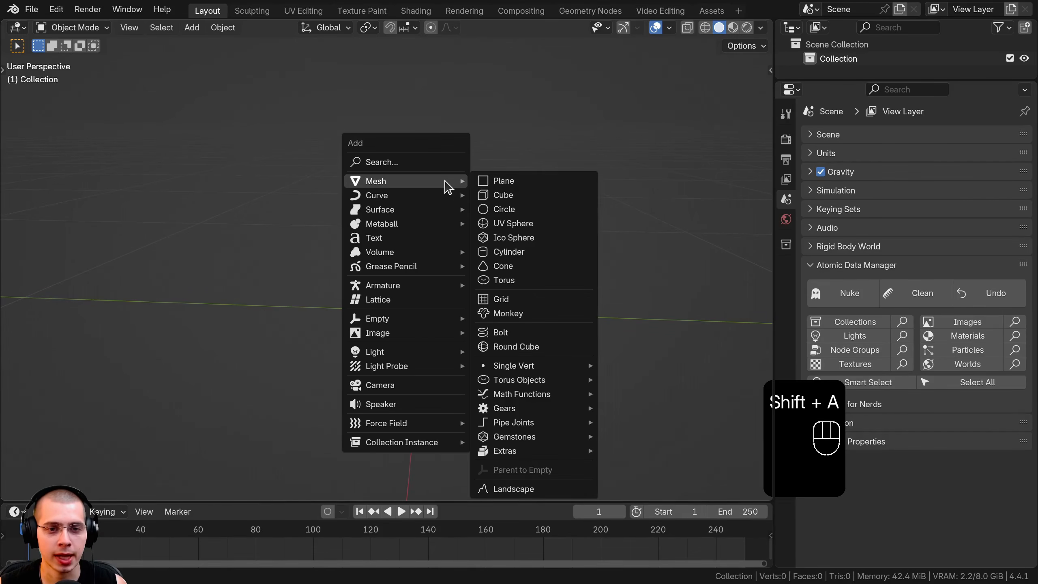
click(517, 195)
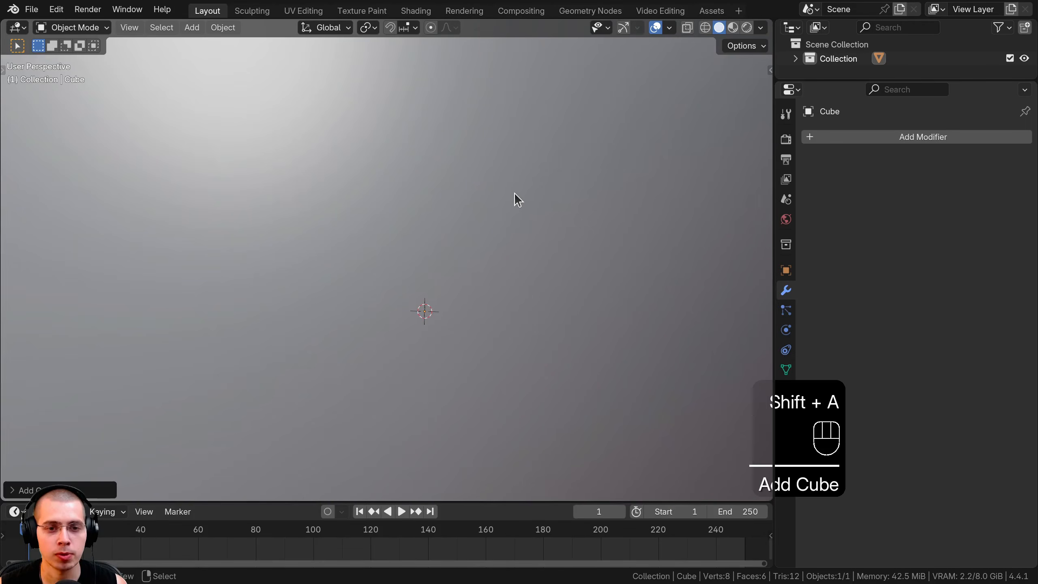
scroll(516, 196, down, 6)
middle_drag(469, 214, 473, 212)
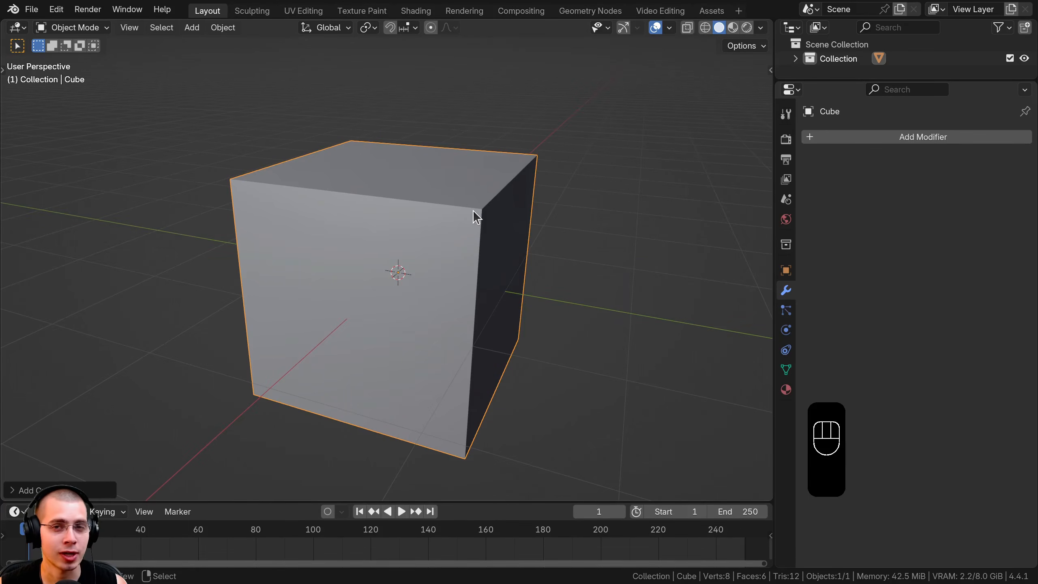
key(ctrl)
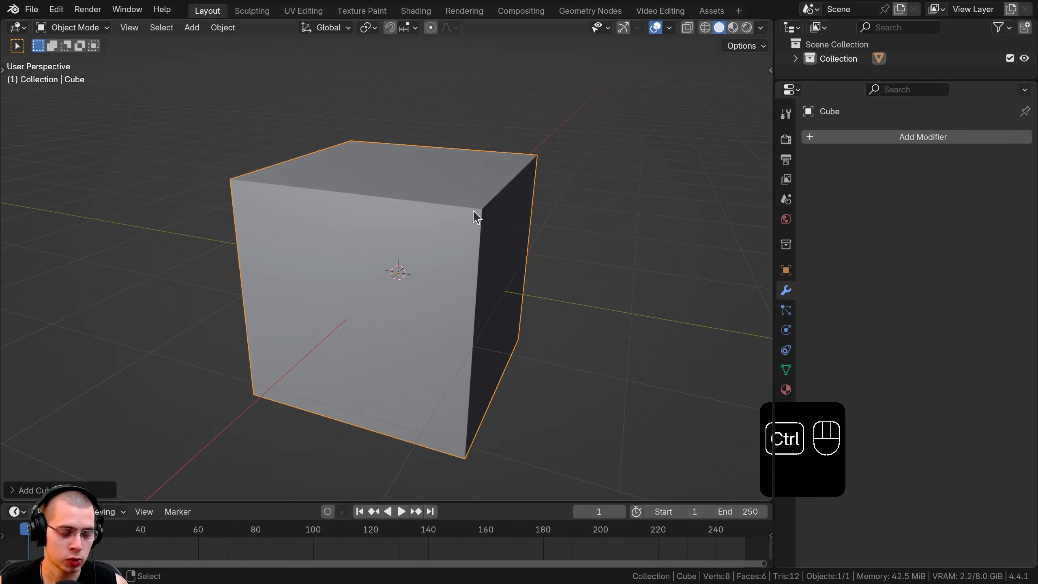
Step: Try a level 2 Subdivision Surface modifier on the cube and remove it again
key(ctrl)
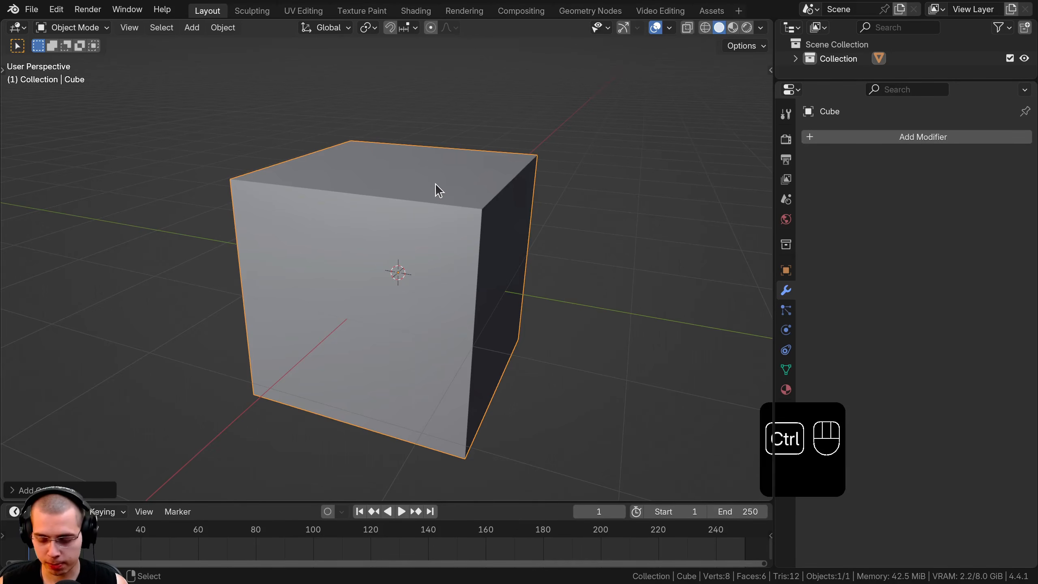
key(ctrl+KP_2)
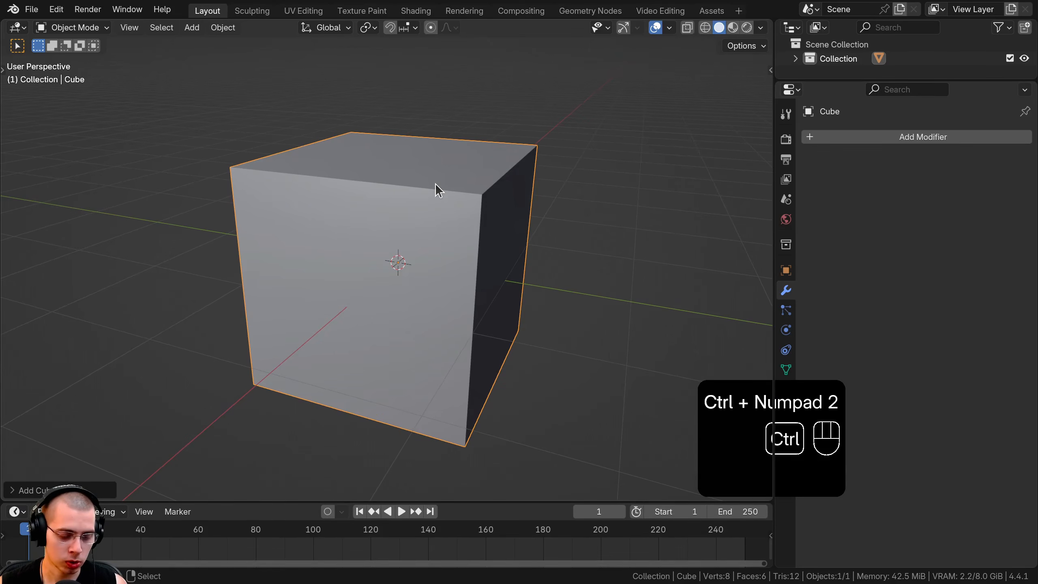
key(ctrl+2)
middle_drag(454, 168, 464, 291)
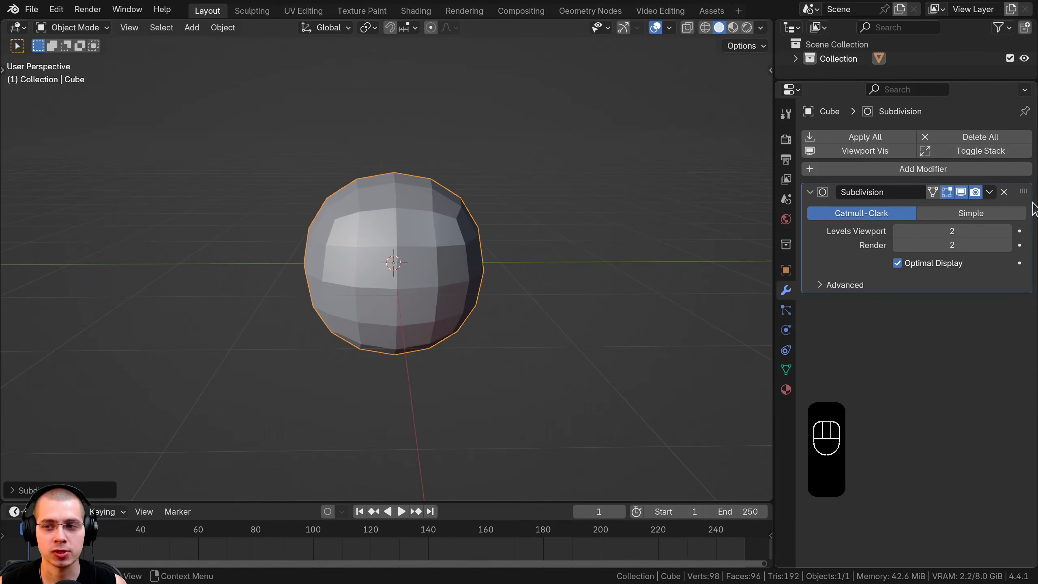
click(1005, 192)
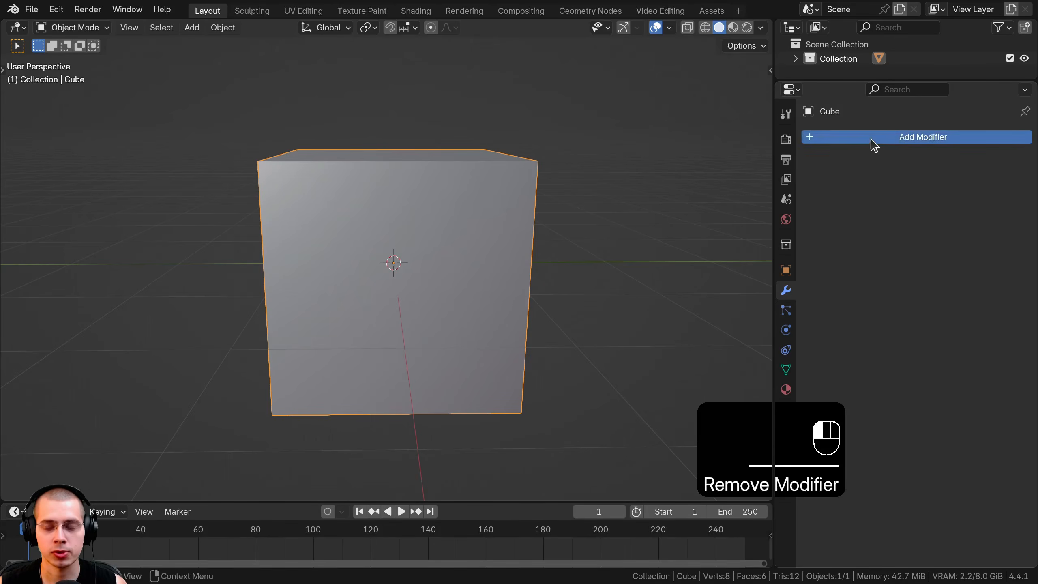
Step: Find the Subdivision Surface modifier by searching for "sub" and add it to the cube
click(871, 137)
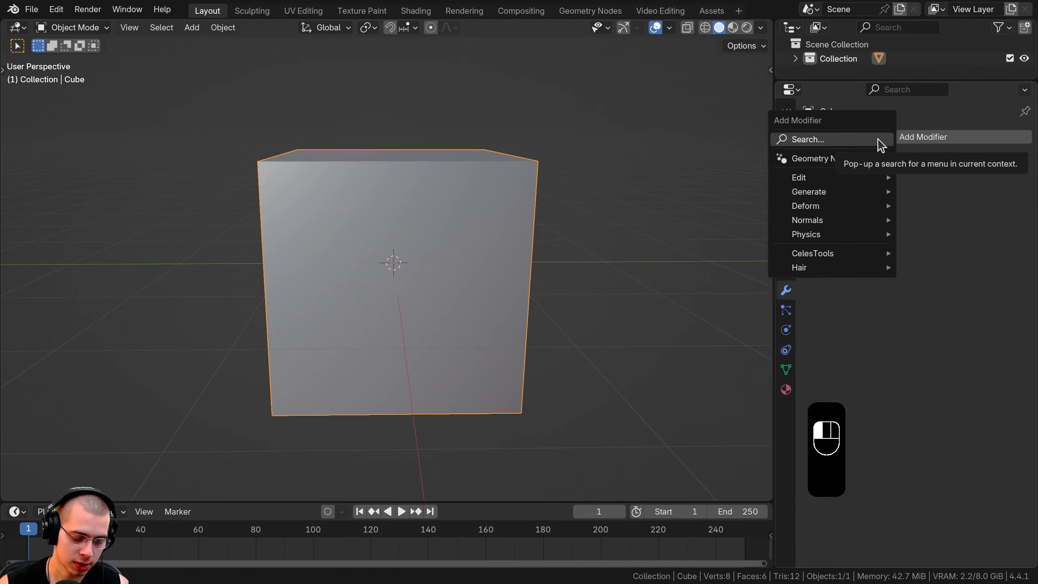
click(878, 145)
text(sub)
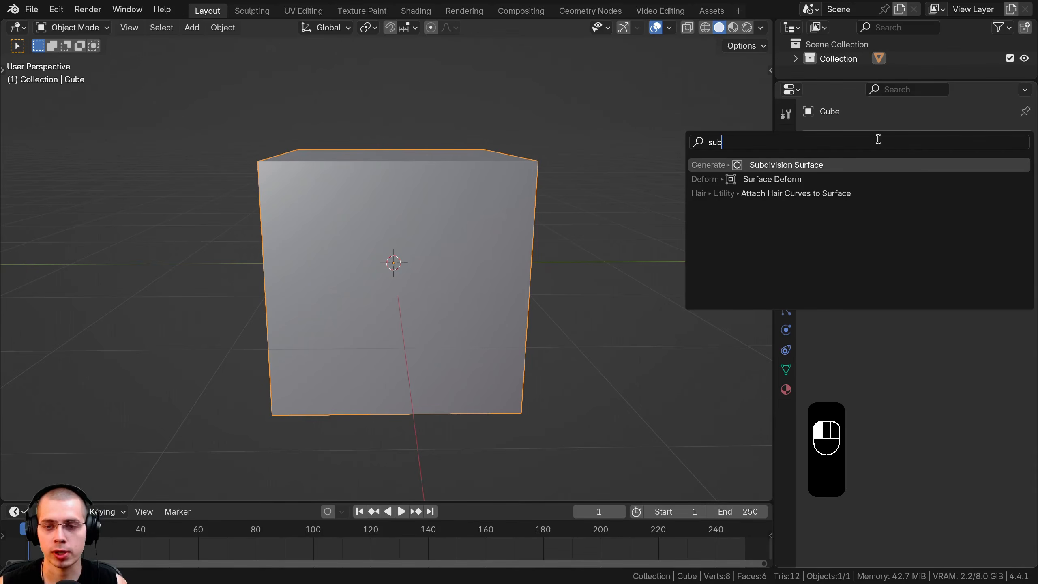
click(742, 163)
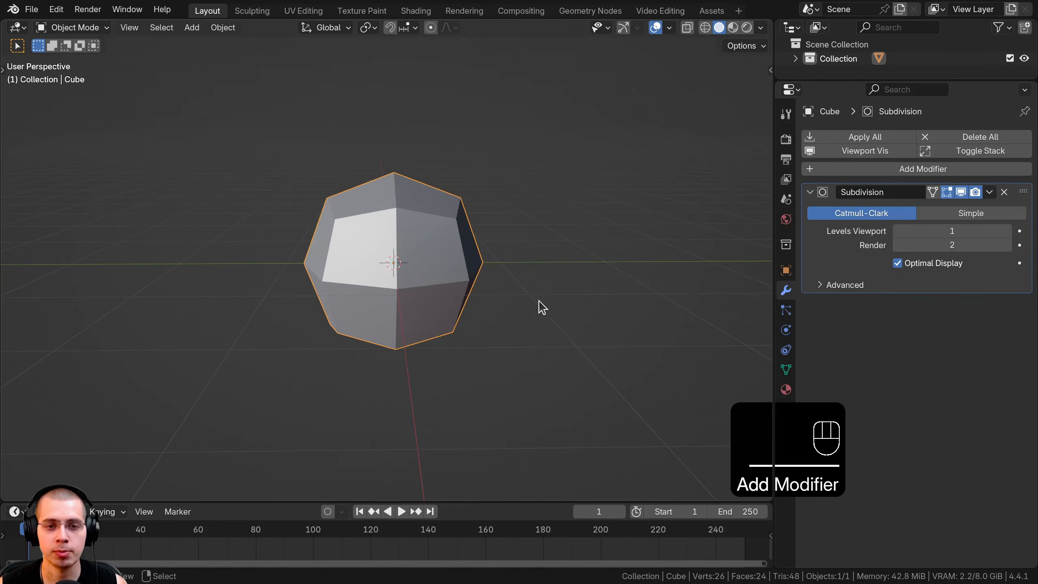
middle_drag(540, 304, 494, 318)
scroll(497, 286, up, 3)
middle_drag(501, 257, 394, 52)
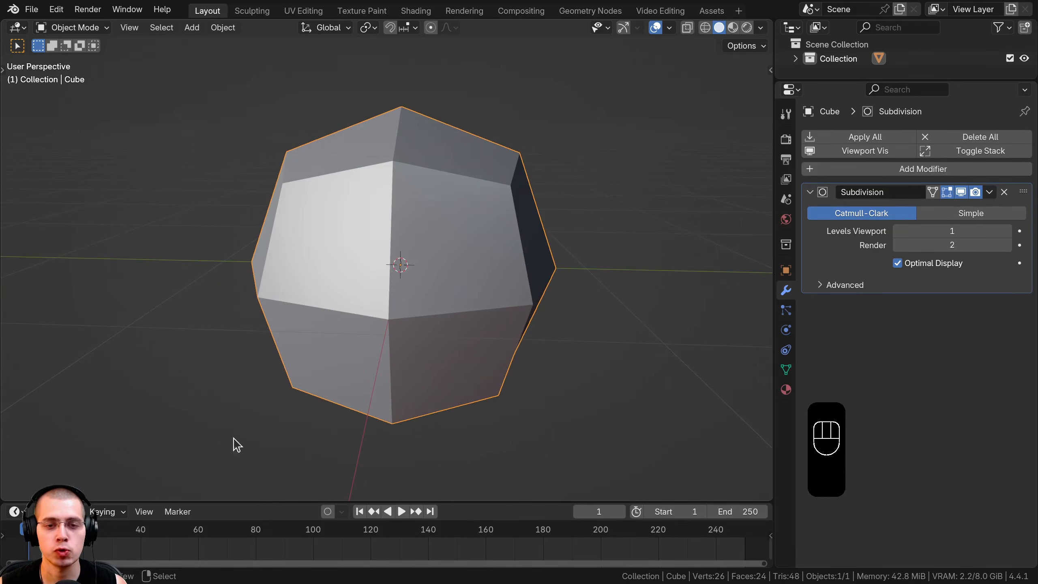
scroll(569, 296, down, 3)
middle_drag(569, 296, 527, 304)
scroll(507, 295, up, 1)
scroll(510, 301, up, 1)
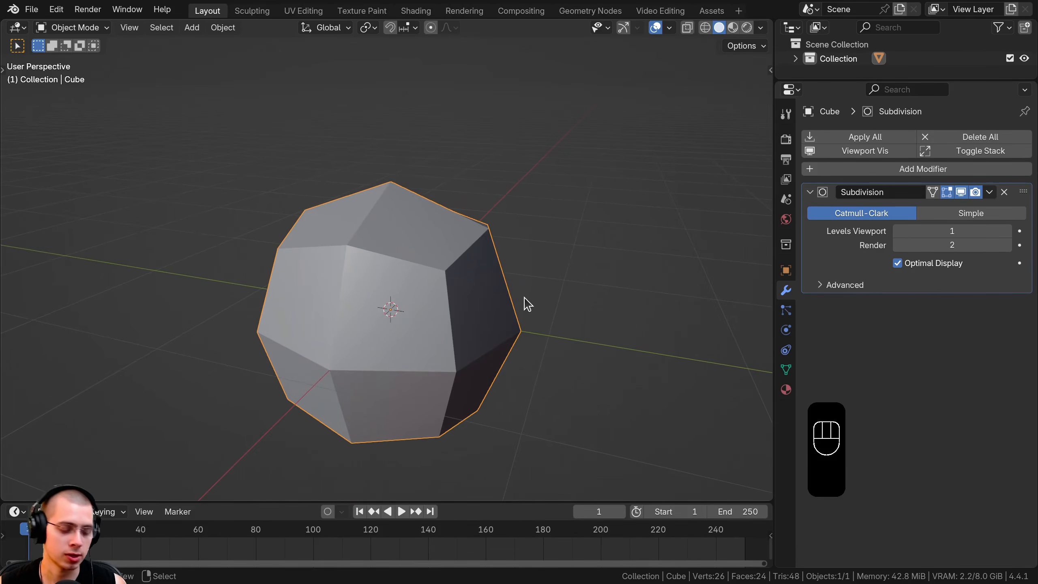
Step: Compare the cube's original cage in Edit Mode with its subdivided shape, finishing in Object Mode
key(Tab)
scroll(467, 240, down, 2)
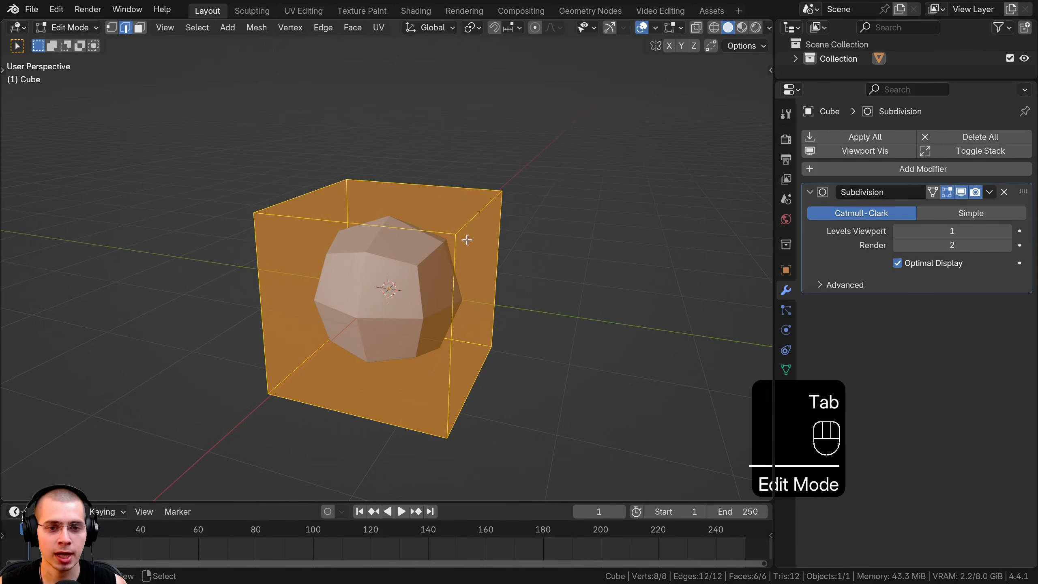
middle_drag(418, 350, 456, 283)
scroll(449, 297, up, 1)
key(Tab)
scroll(454, 278, up, 1)
key(Tab)
scroll(434, 252, down, 1)
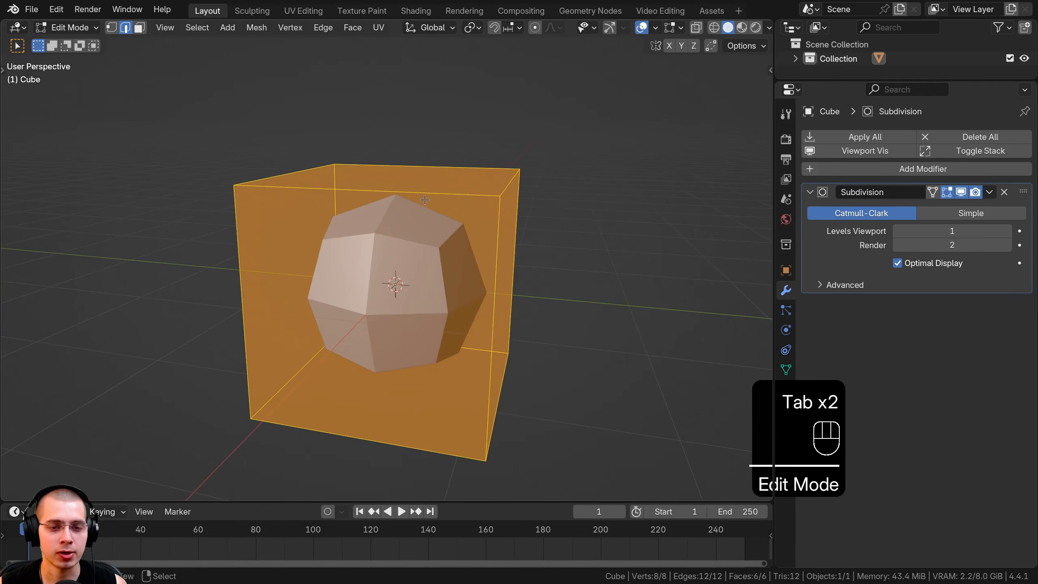
mouse_move(425, 200)
middle_down()
mouse_move(414, 190)
mouse_move(426, 198)
middle_up()
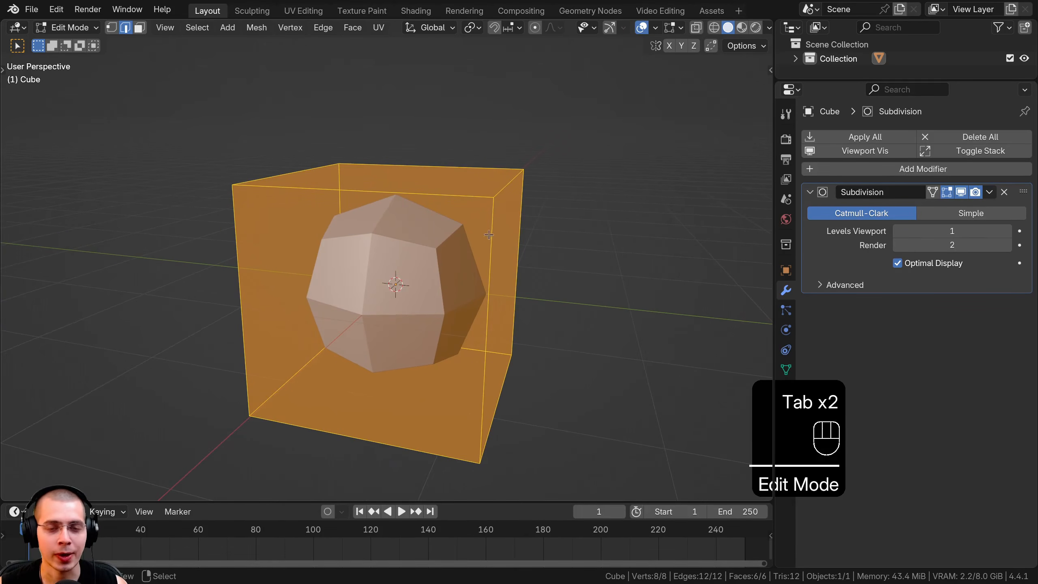
middle_drag(482, 243, 434, 135)
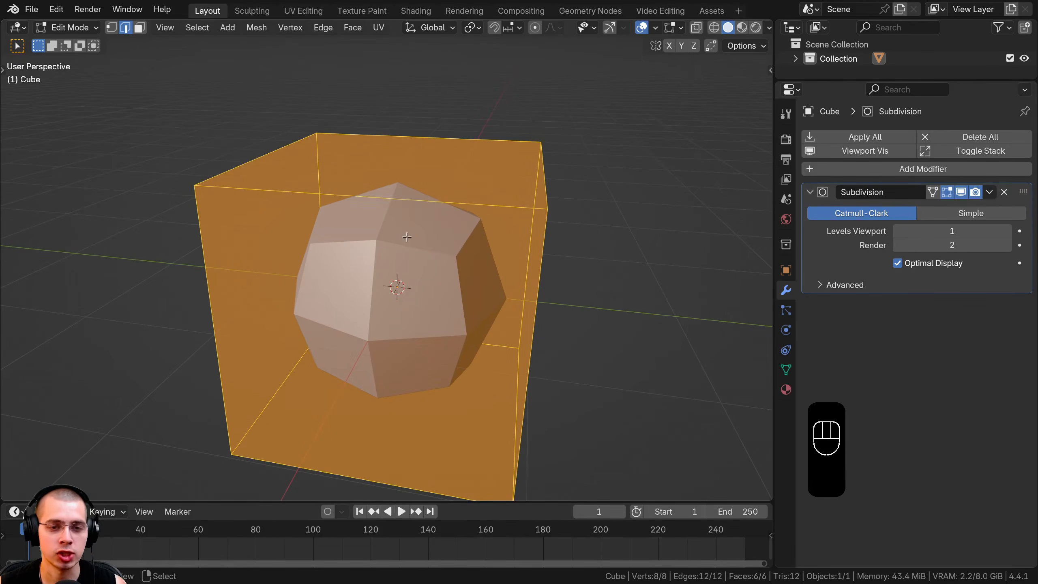
key(Tab)
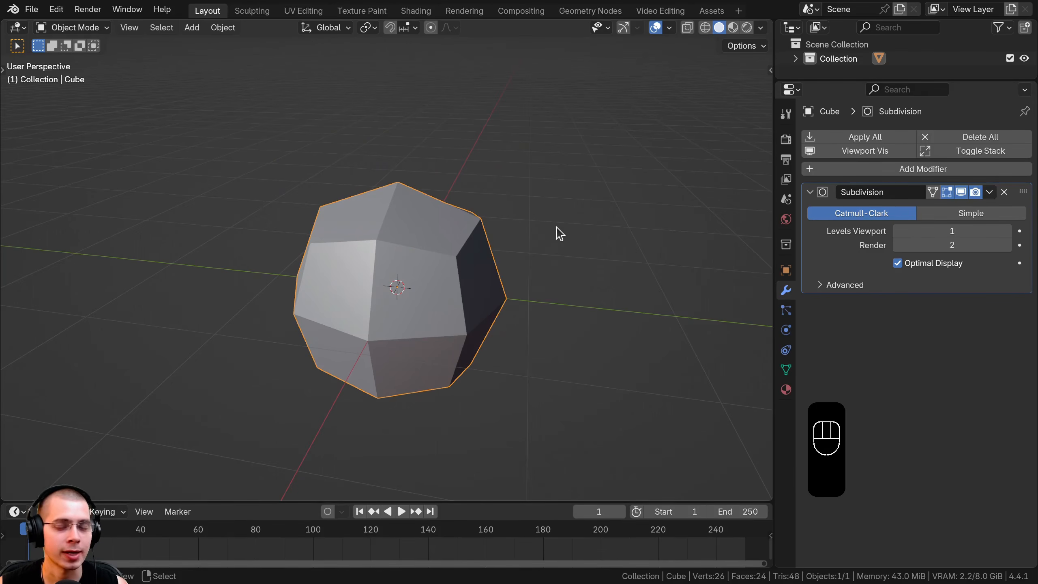
Step: Apply the Subdivision modifier and select an upper vertex of the subdivided mesh in Edit Mode
click(989, 193)
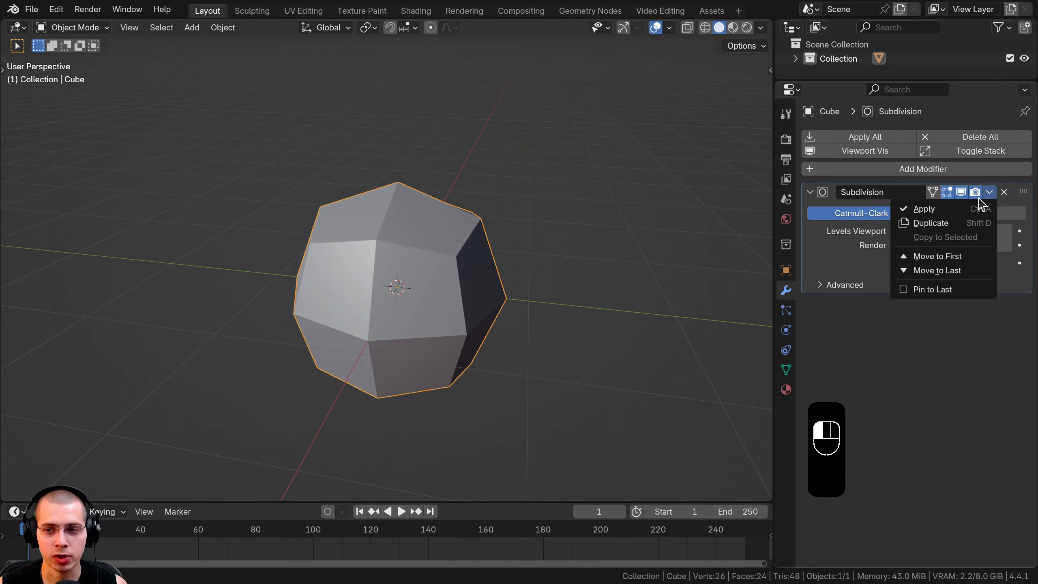
click(947, 216)
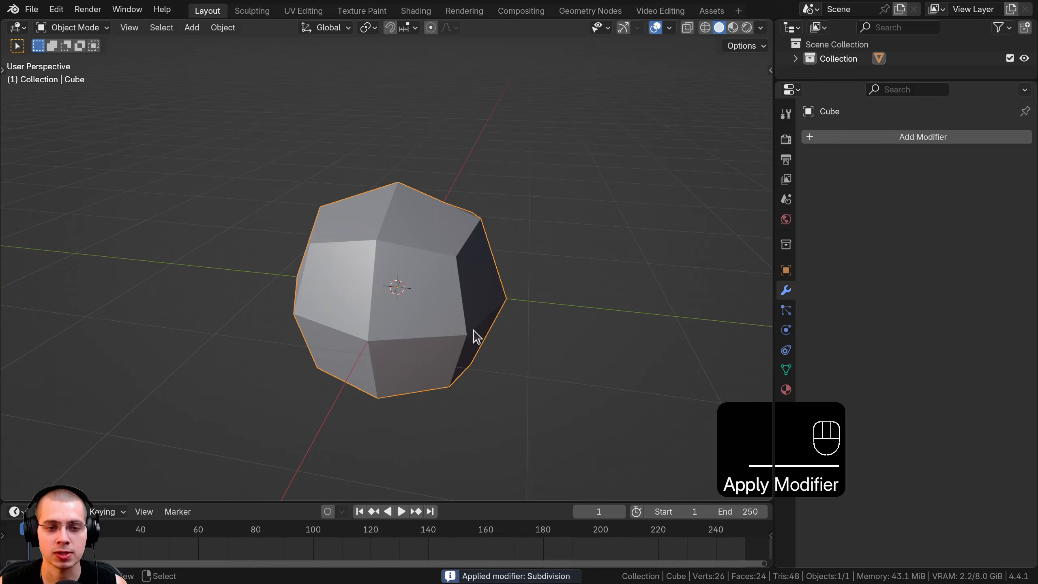
key(Tab)
click(447, 246)
key(1)
click(454, 253)
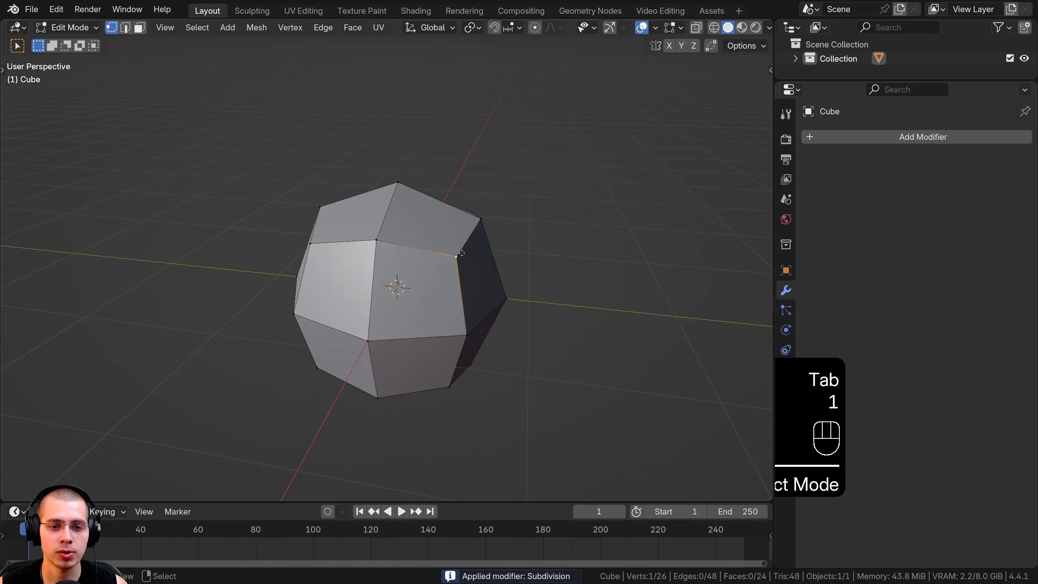
Step: Try moving two upper vertices of the applied mesh, cancel both moves and return to Object Mode
key(g)
right_click(483, 211)
click(486, 212)
key(g)
right_click(528, 185)
key(Tab)
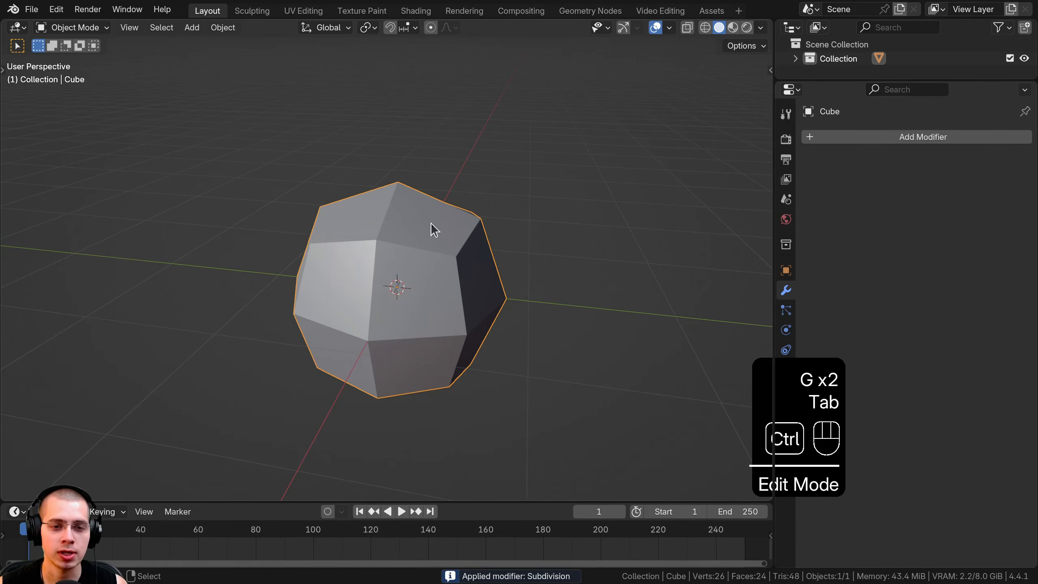
Step: Undo the vertex selections and the application of the Subdivision modifier
key(ctrl+z)
key(ctrl+z)
key(ctrl+z)
key(ctrl+z)
key(ctrl+z)
key(ctrl+z)
key(ctrl+z)
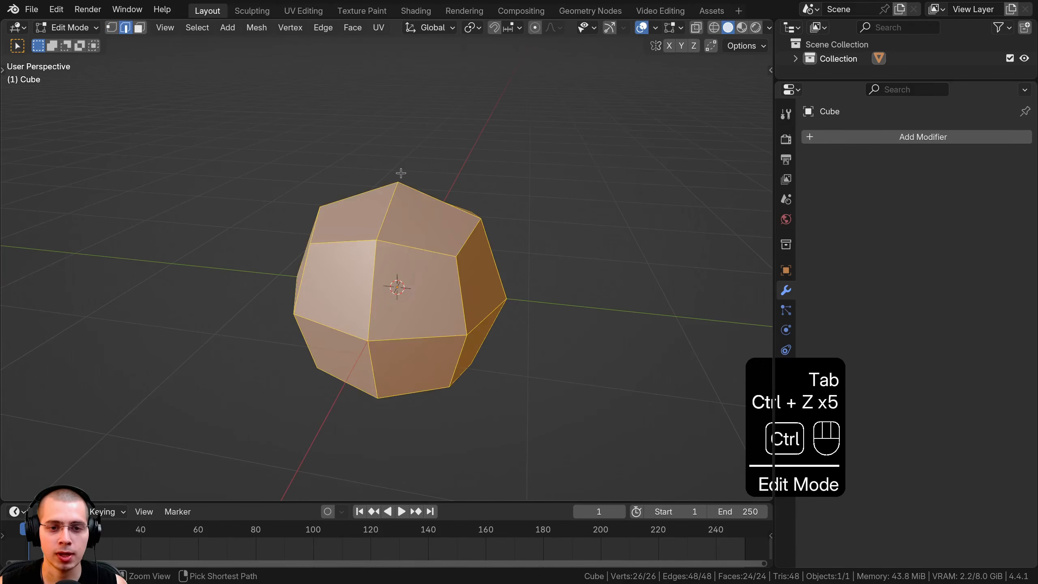
Step: Try moving an upper corner vertex of the cube cage in Edit Mode and cancel the move
key(Tab)
middle_drag(470, 143, 562, 157)
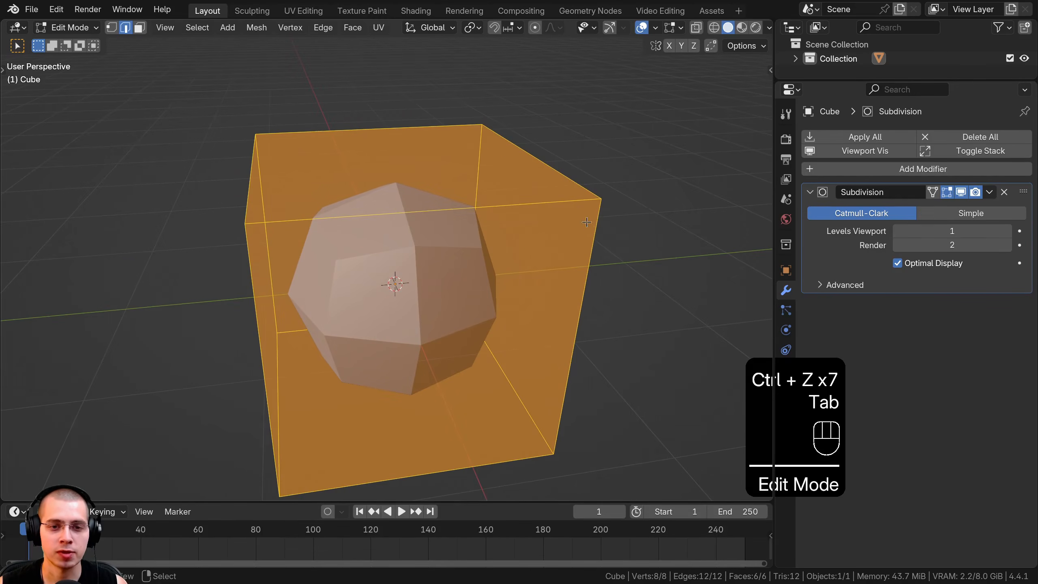
key(1)
click(601, 201)
key(g)
key(g)
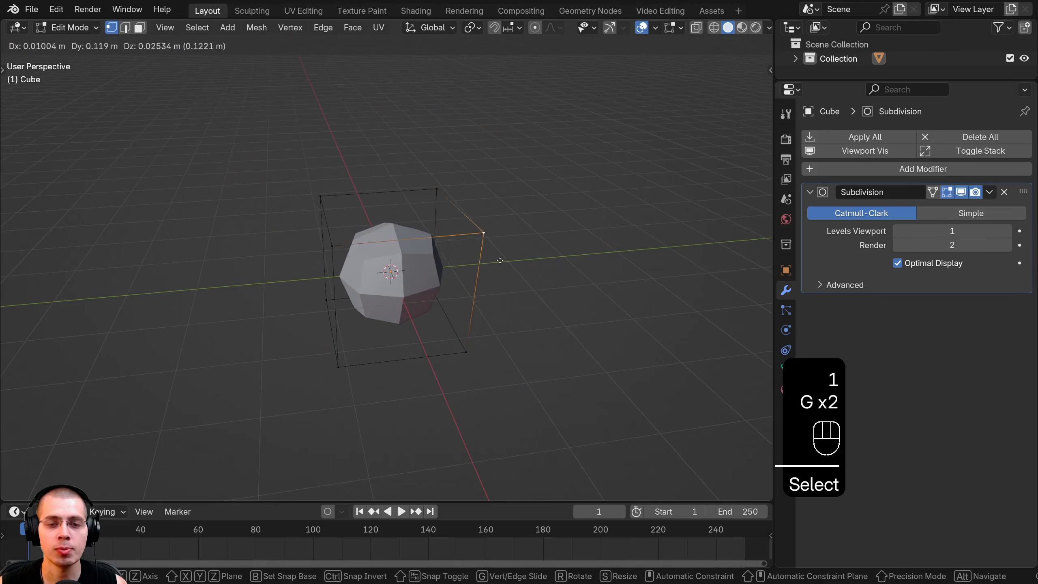
click(425, 201)
key(g)
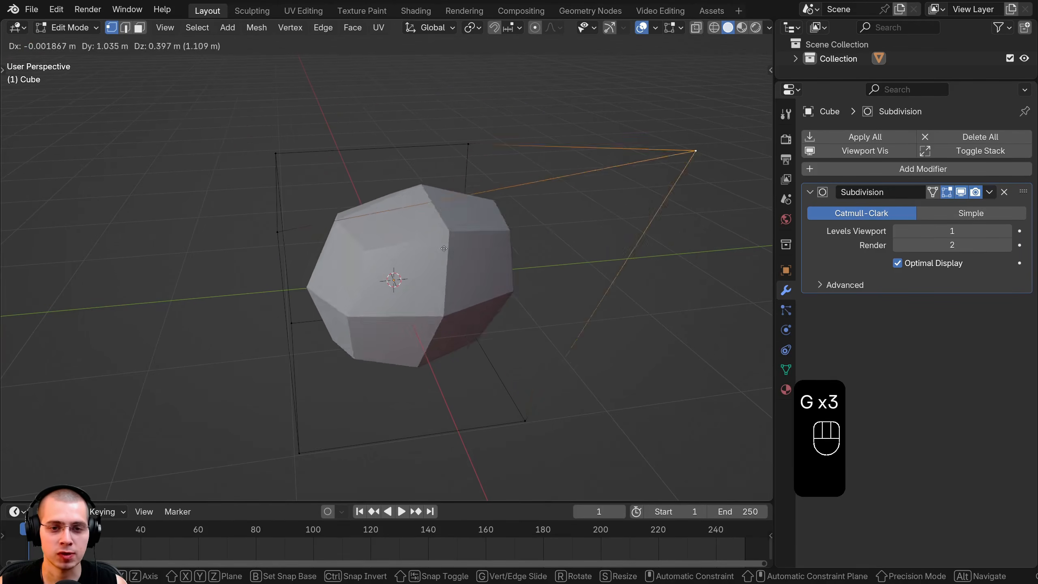
right_click(533, 185)
Step: Switch repeatedly between Object Mode and Edit Mode to compare the subdivided shape with its cube cage
middle_drag(374, 225, 385, 132)
key(Tab)
key(Tab)
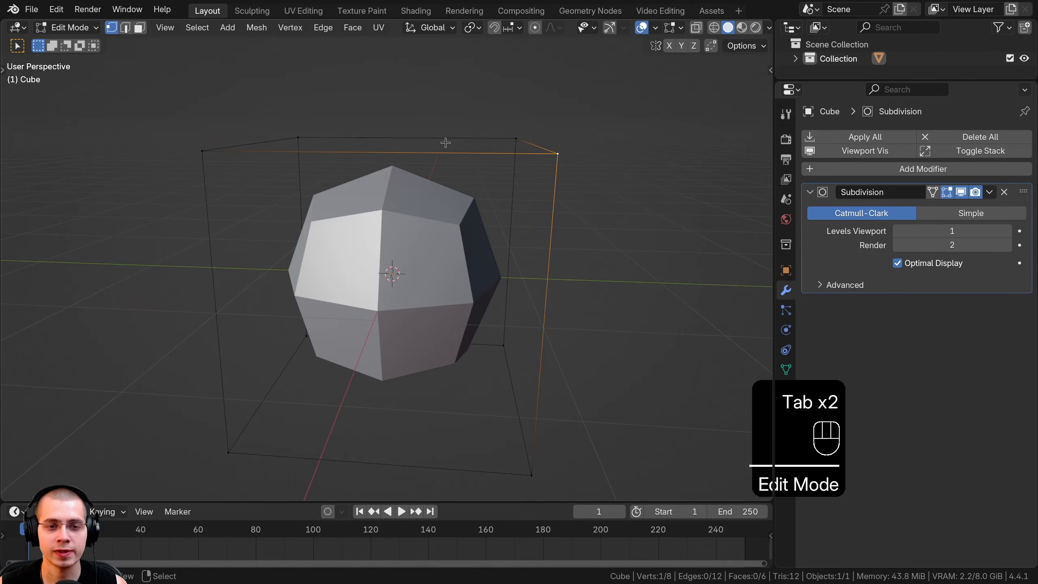
key(Tab)
key(Tab)
middle_drag(386, 167, 257, 158)
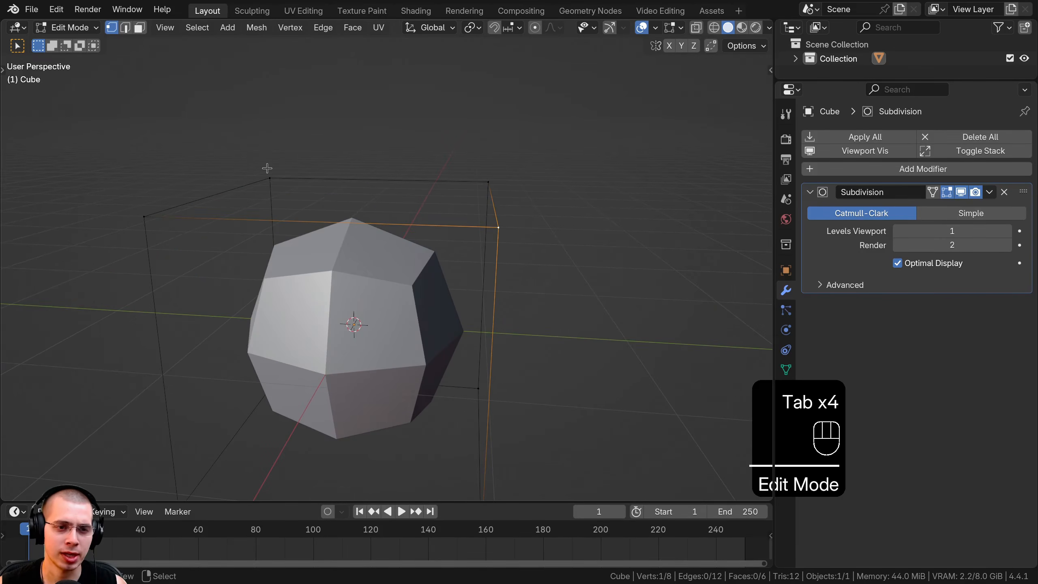
Step: Select several corner vertices of the cube cage in turn to examine the only editable points
right_click(266, 175)
shift+right_click(503, 177)
middle_drag(501, 176, 326, 149)
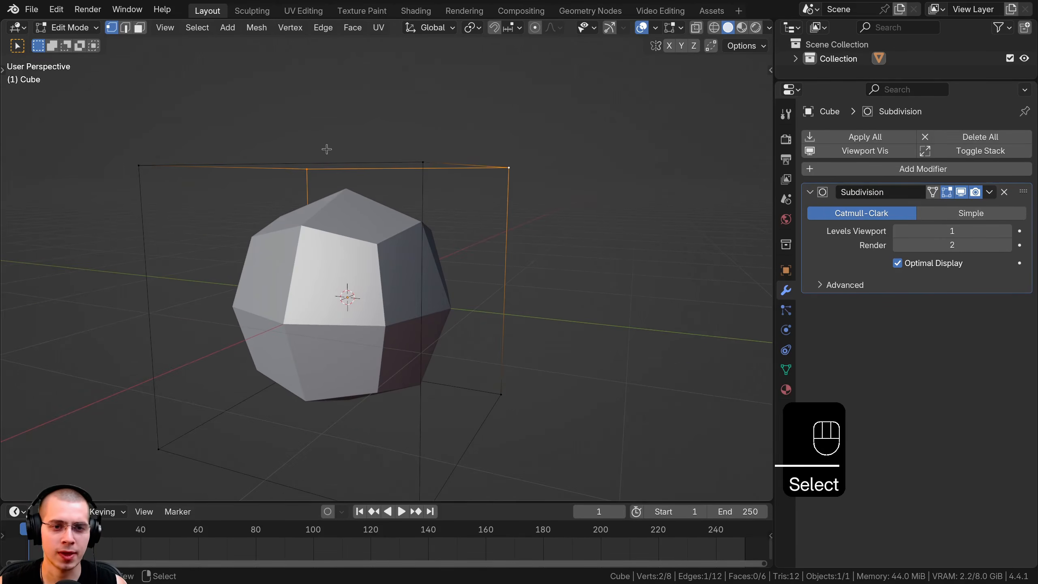
shift+right_click(505, 158)
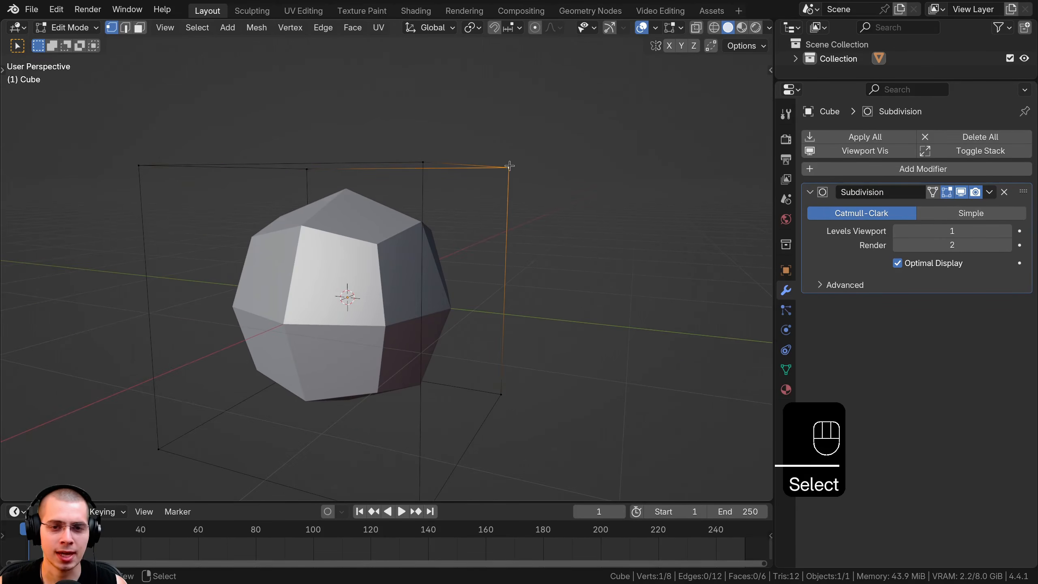
right_click(500, 388)
middle_drag(500, 388, 296, 183)
scroll(335, 176, up, 3)
Step: Check the shape in Object Mode, return to Edit Mode and widen the Properties editor
key(Tab)
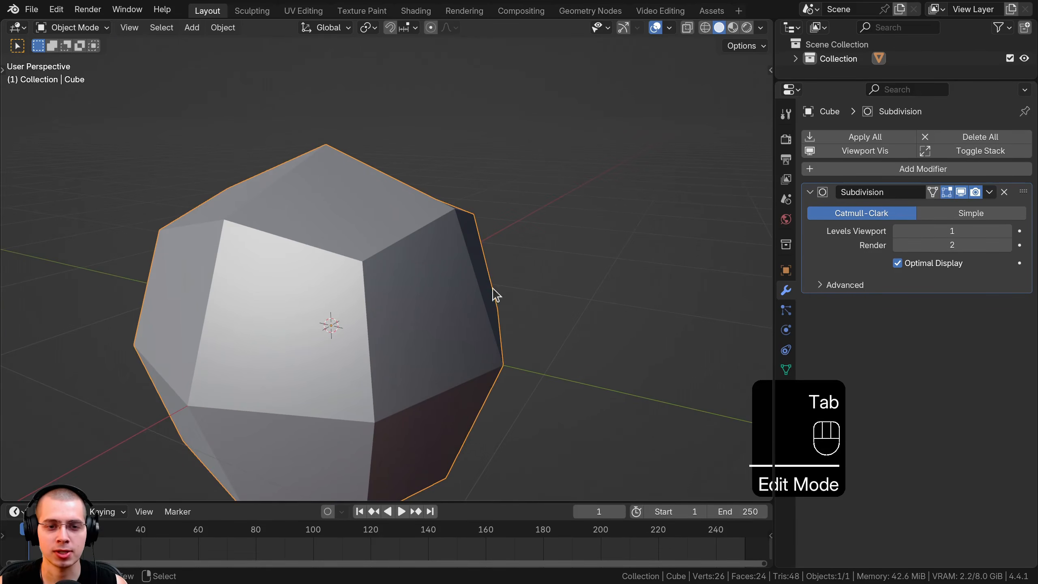
key(Tab)
scroll(343, 255, down, 3)
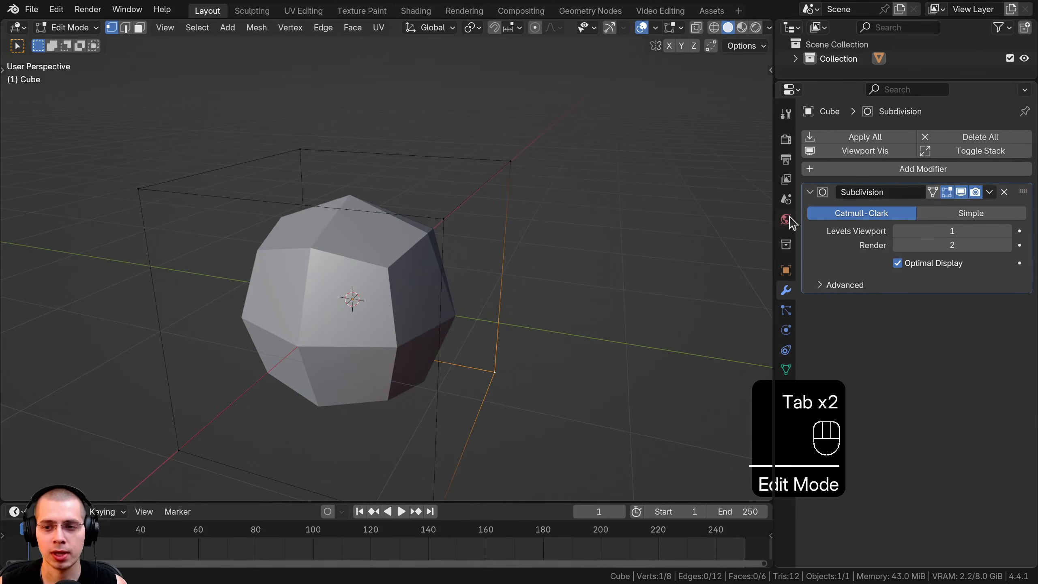
drag(772, 207, 754, 208)
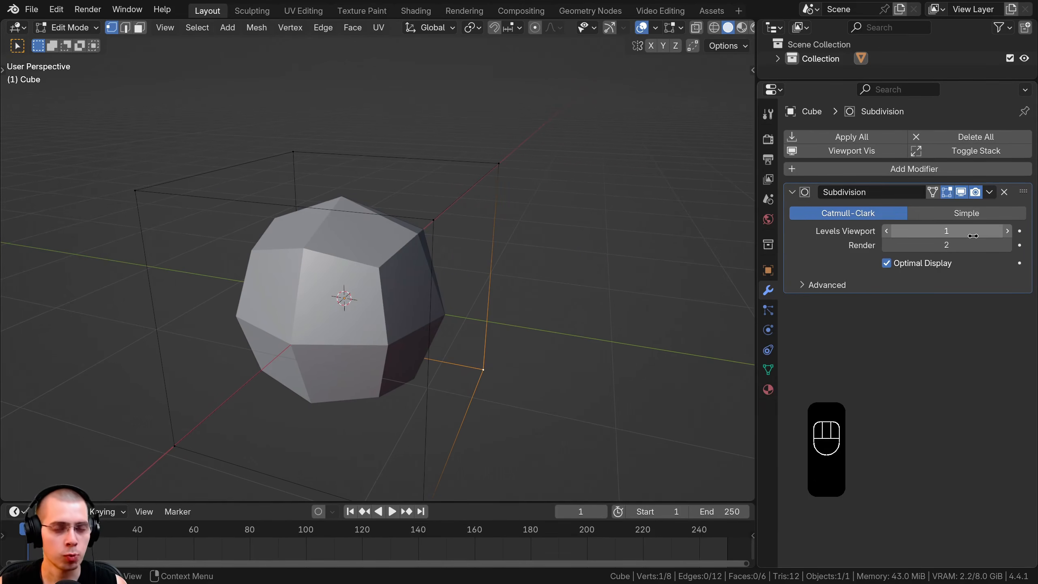
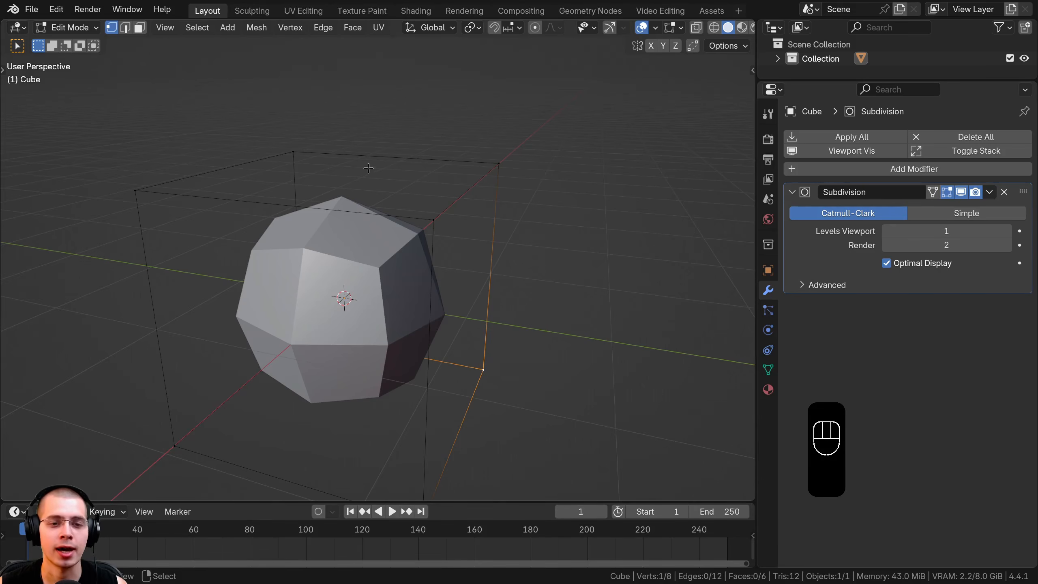
Step: Set the Subdivision modifier's Levels Viewport and Render values both to 4
click(1007, 231)
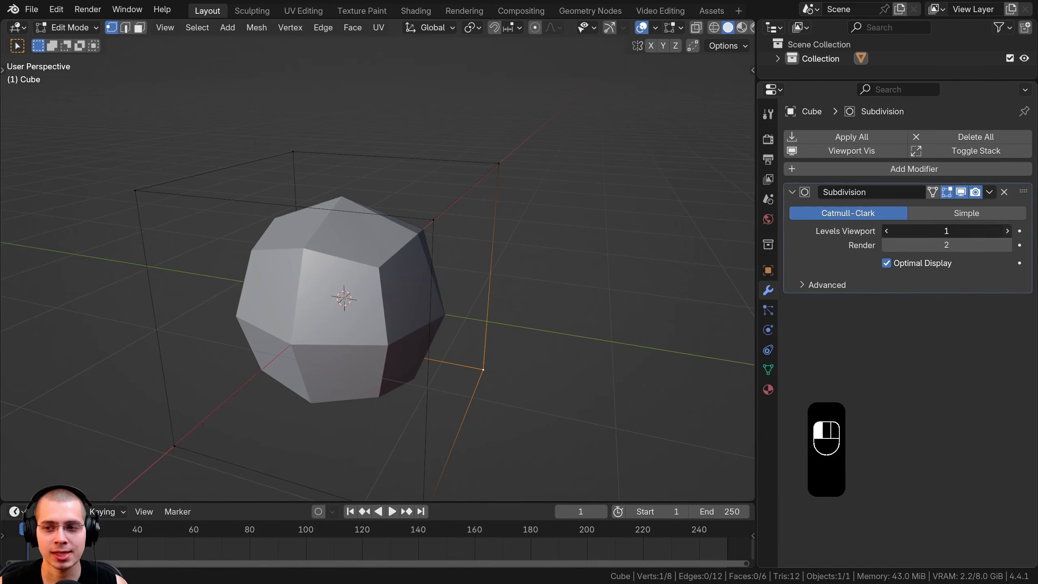
click(1006, 231)
click(1007, 244)
click(1006, 231)
click(1006, 245)
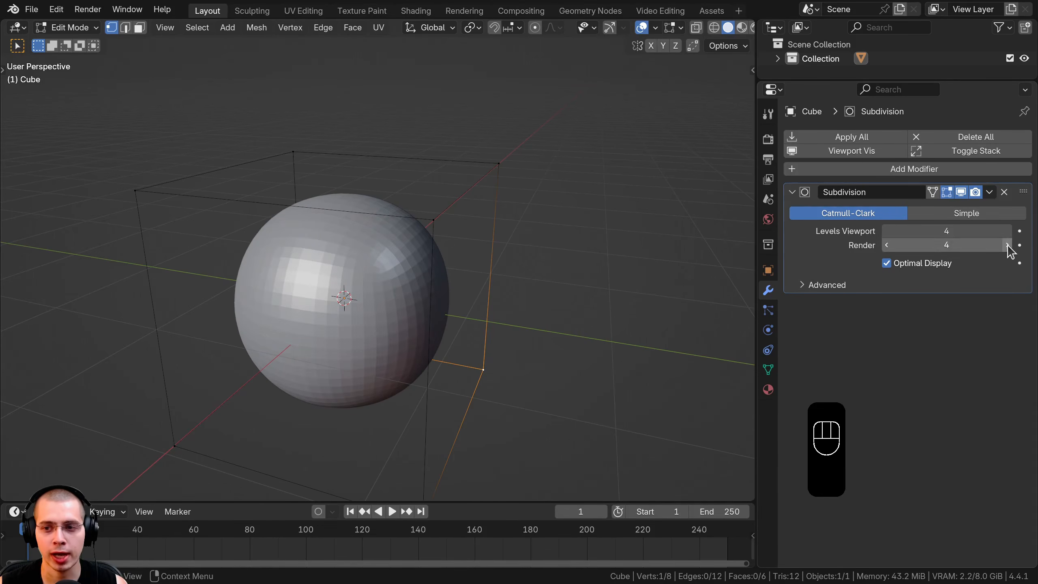
Step: Examine the smoother sphere up close in Object Mode and against its cage in Edit Mode
shift+middle_drag(433, 255, 448, 270)
scroll(421, 204, up, 2)
middle_drag(415, 190, 402, 188)
key(Tab)
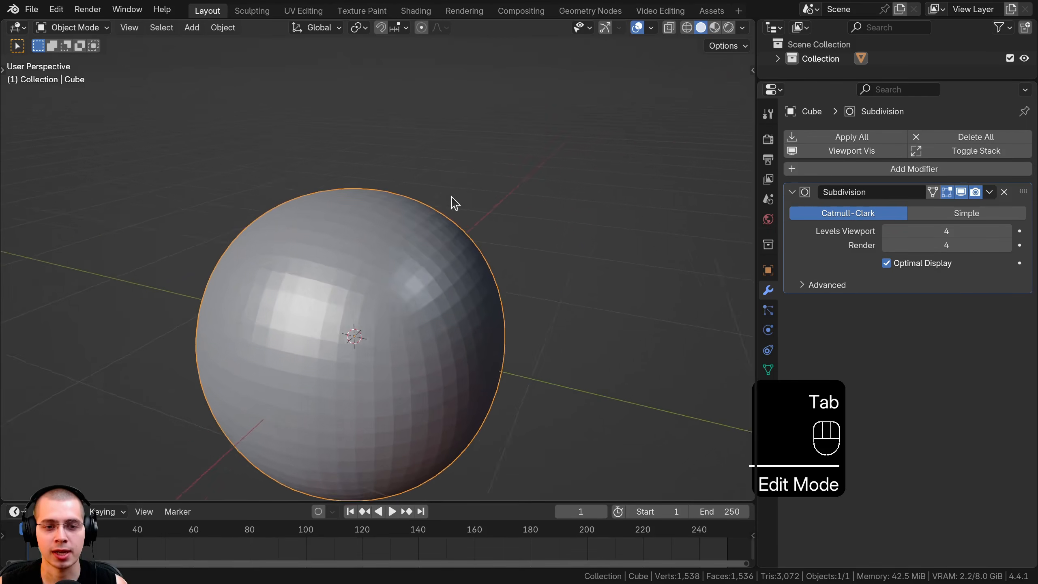
key(Tab)
scroll(368, 155, up, 2)
shift+middle_drag(291, 107, 277, 114)
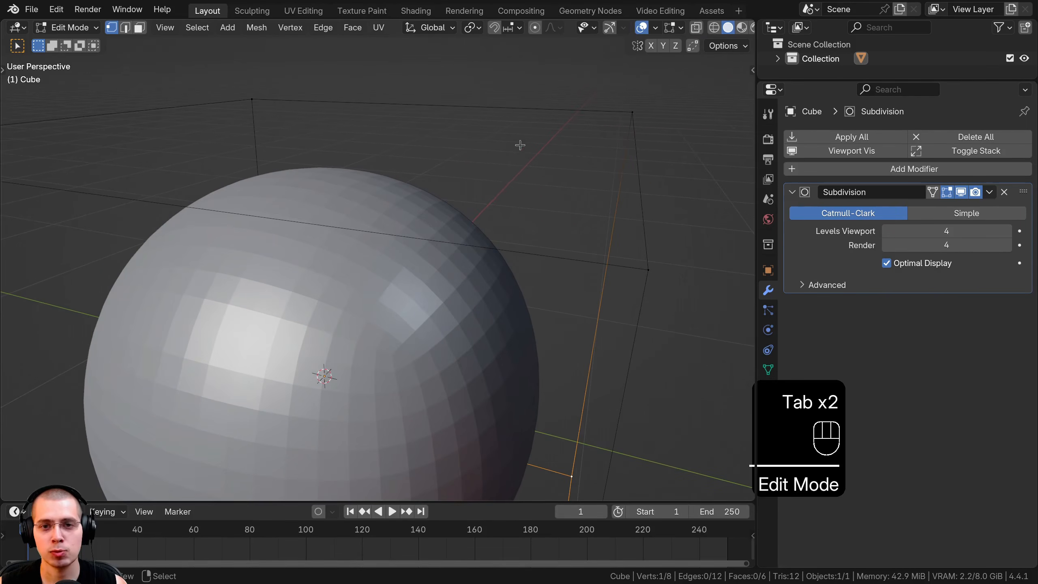
Step: Return to Object Mode and deselect the subdivided cube
key(Tab)
scroll(531, 331, down, 5)
shift+middle_drag(484, 306, 532, 260)
key(a)
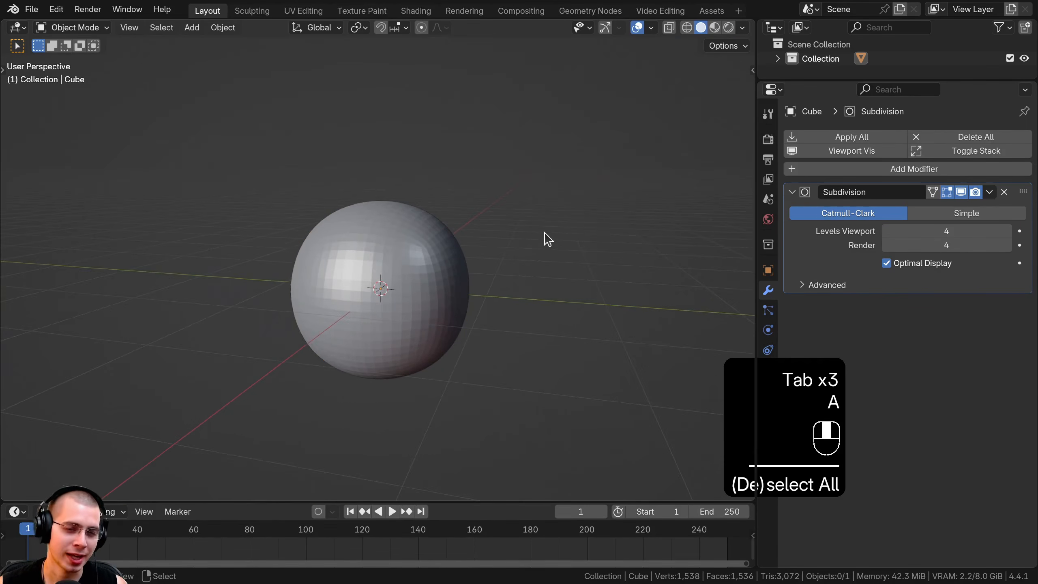
Step: Turn the Subdivision modifier's viewport display off and back on to compare the shapes, and select the cube
click(960, 192)
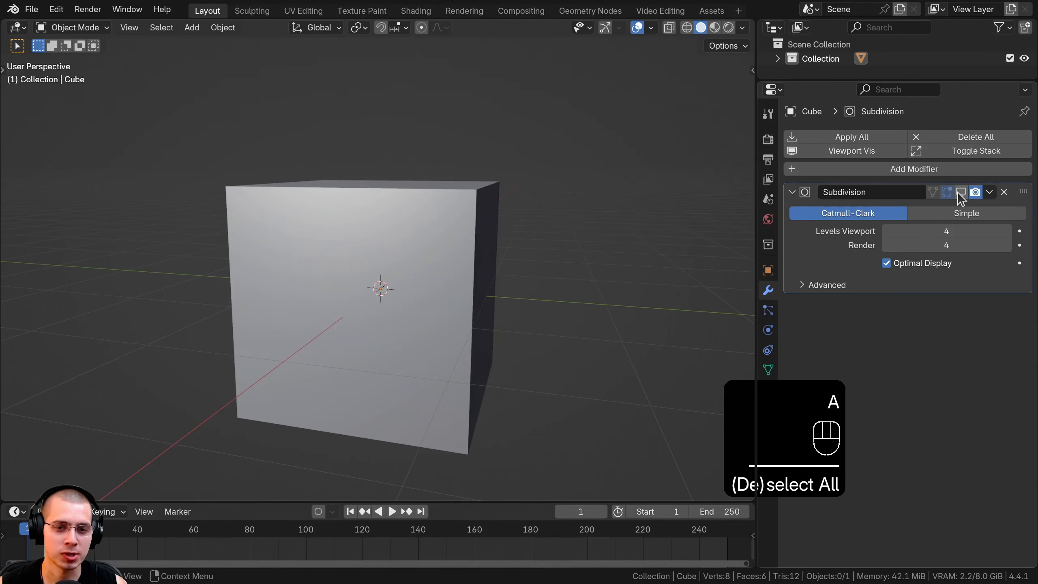
click(960, 192)
click(404, 215)
Step: Pick out individual corner vertices of the cage in Edit Mode to examine the original cube, and return to Object Mode
middle_drag(491, 202, 317, 133)
key(Tab)
click(315, 132)
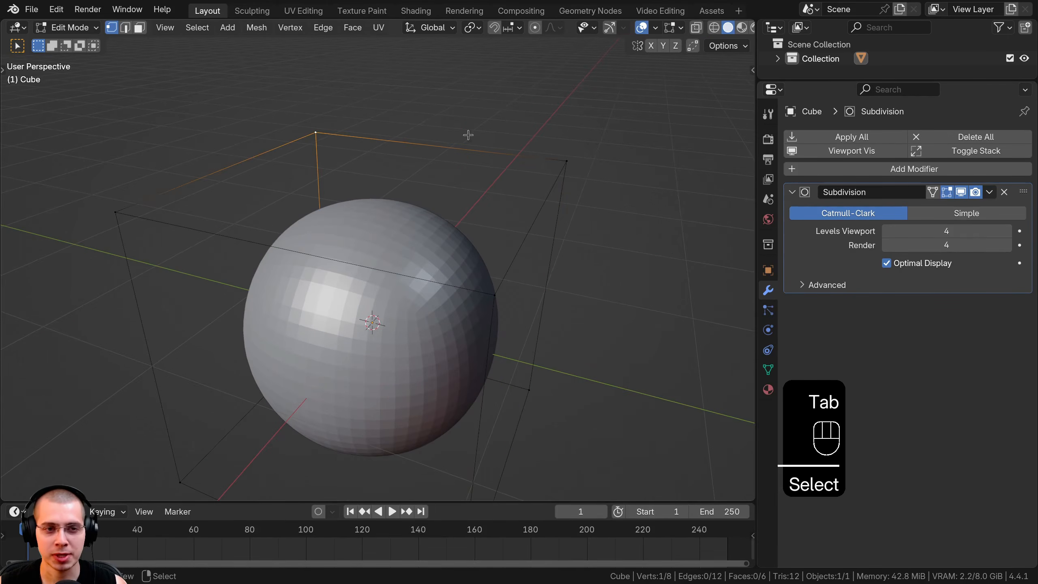
shift+right_click(561, 156)
right_click(537, 391)
shift+right_click(555, 161)
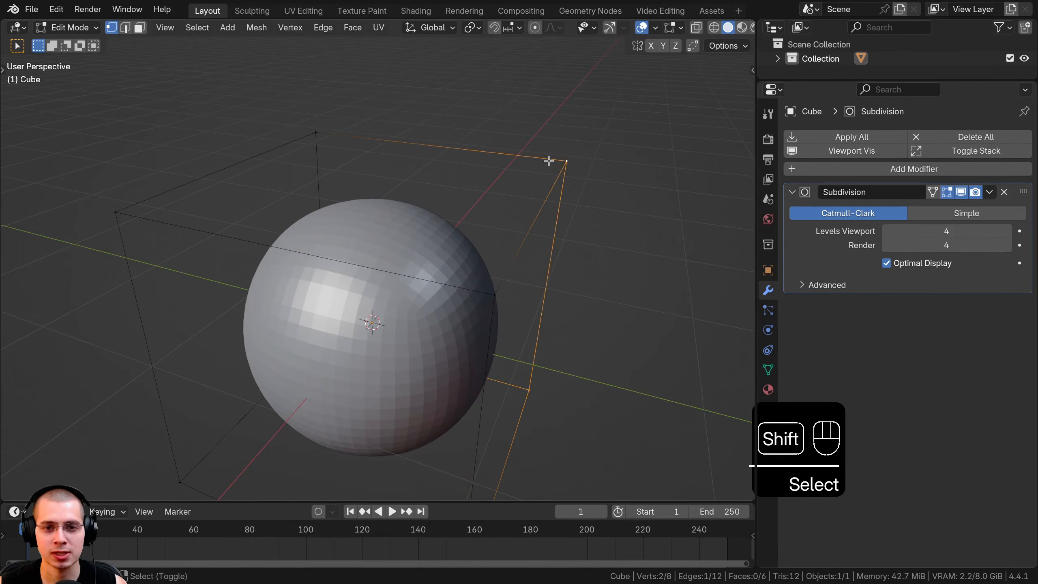
click(319, 137)
click(567, 161)
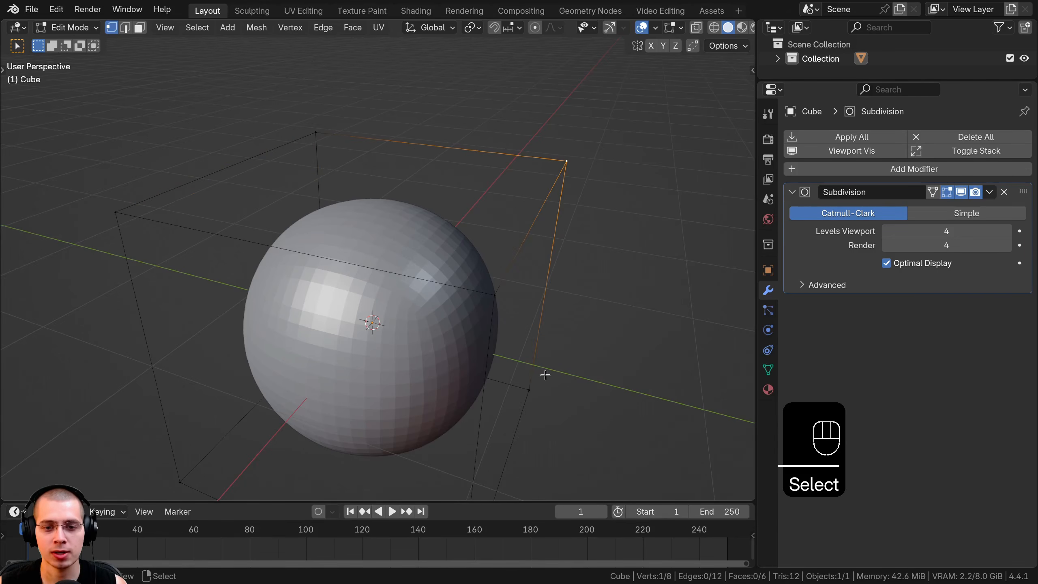
right_click(535, 384)
shift+middle_drag(477, 255, 479, 248)
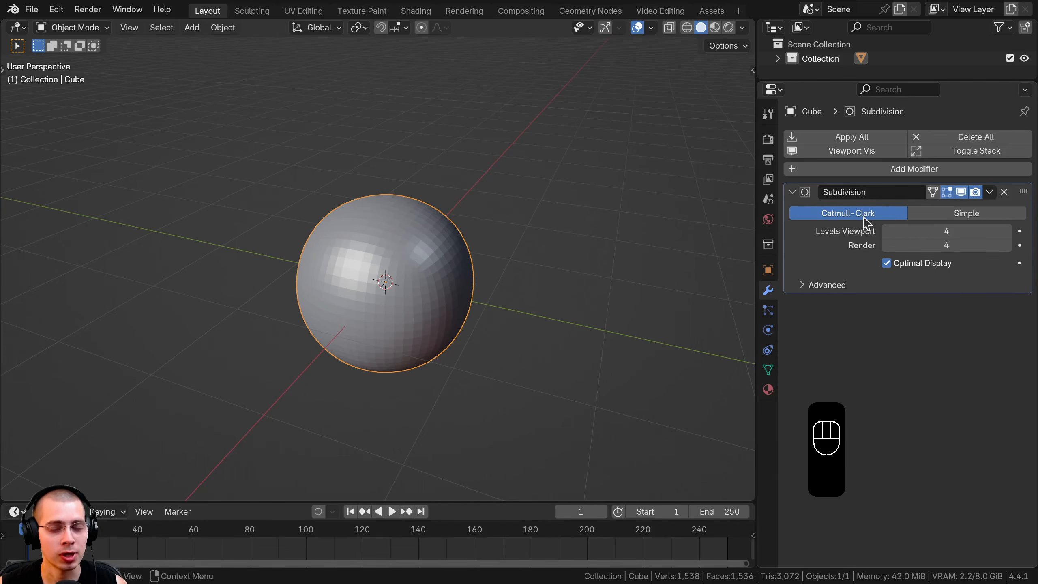
Step: Set the Subdivision modifier's type to Simple and inspect the cube from several sides
click(951, 212)
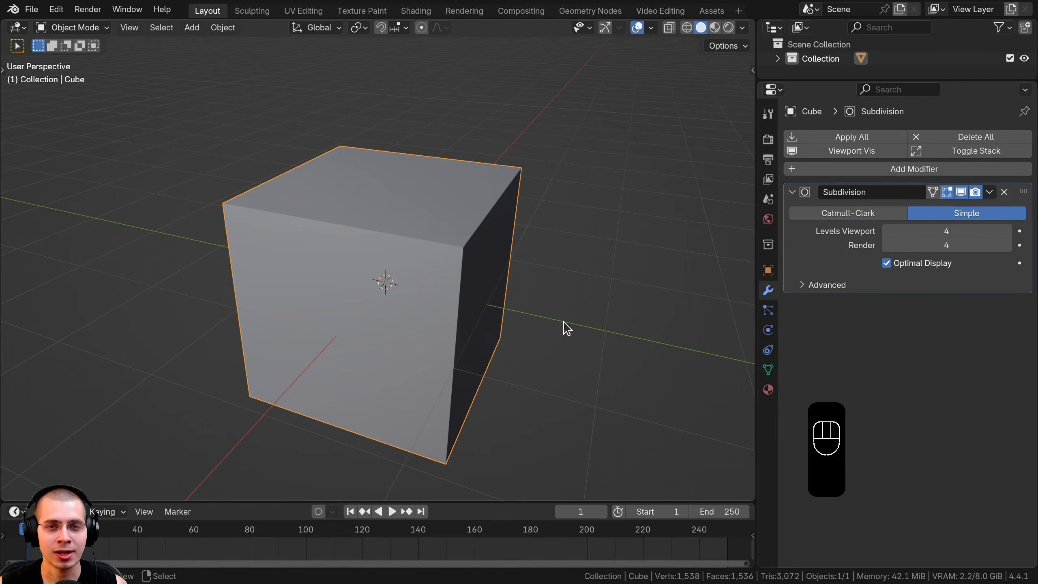
middle_drag(566, 327, 487, 190)
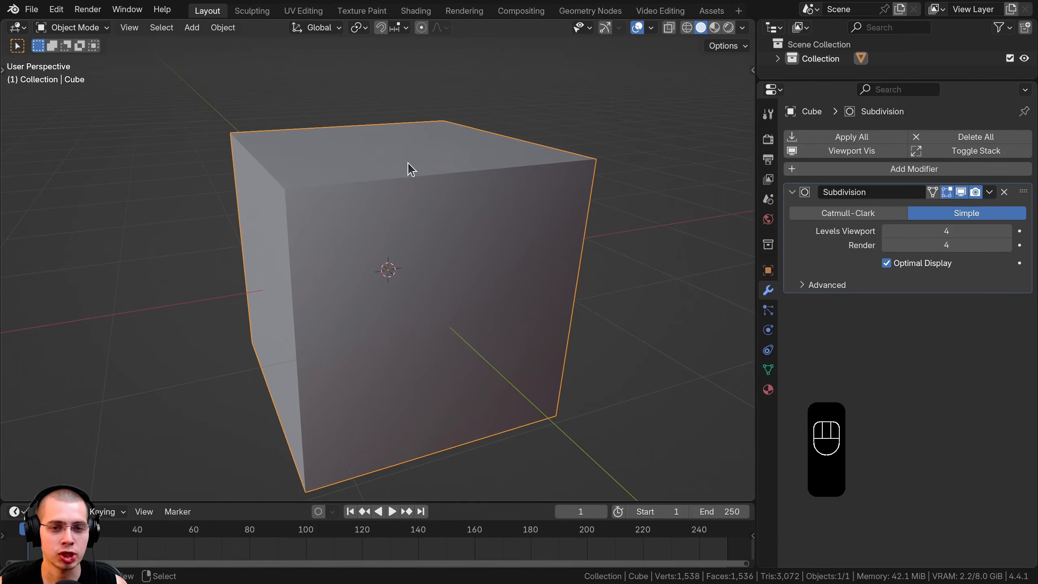
middle_drag(410, 163, 425, 171)
scroll(433, 171, up, 3)
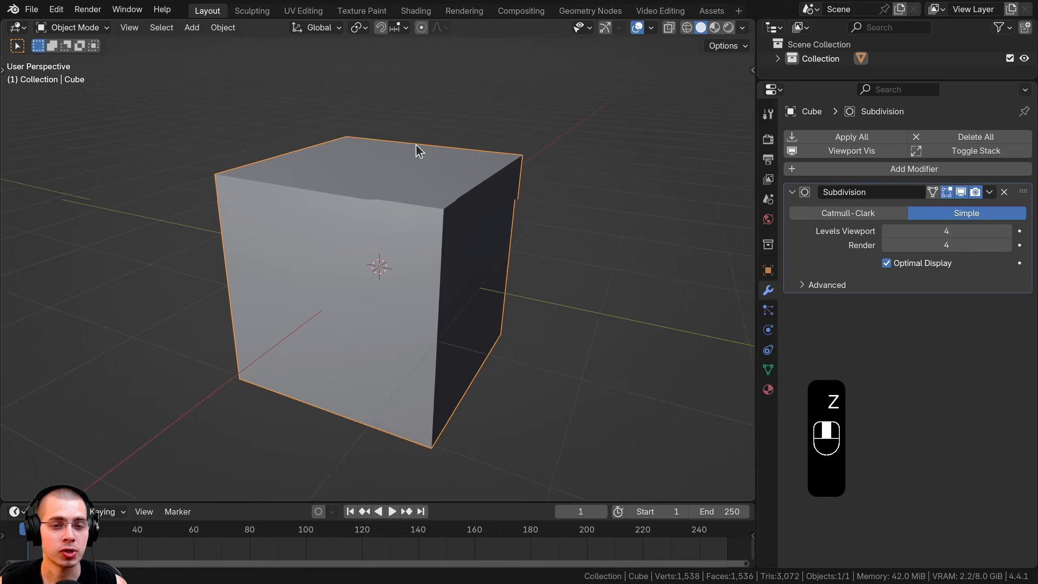
middle_drag(417, 146, 426, 140)
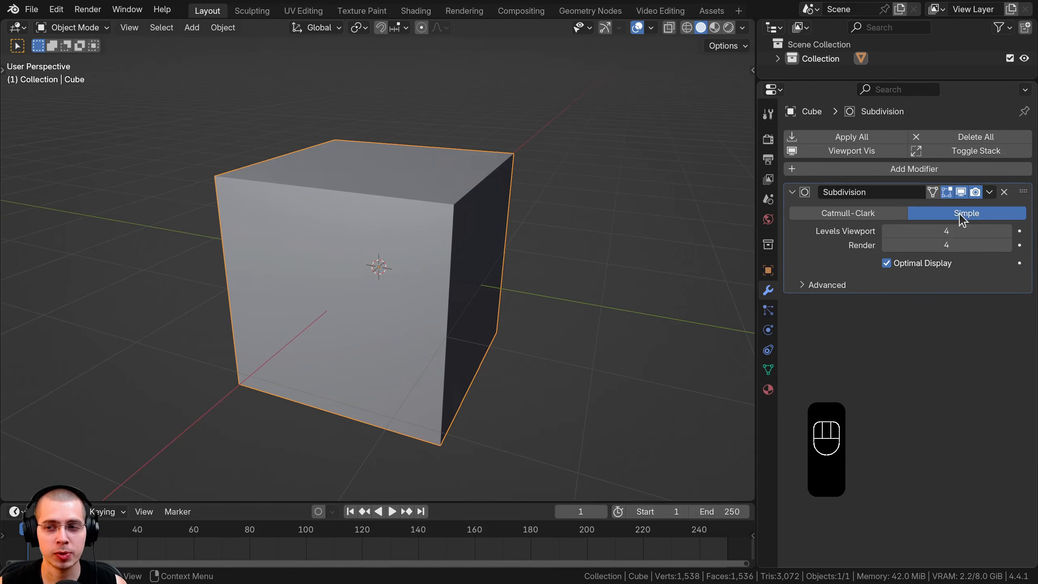
Step: Apply the Simple Subdivision modifier to the cube and enter Edit Mode
click(989, 192)
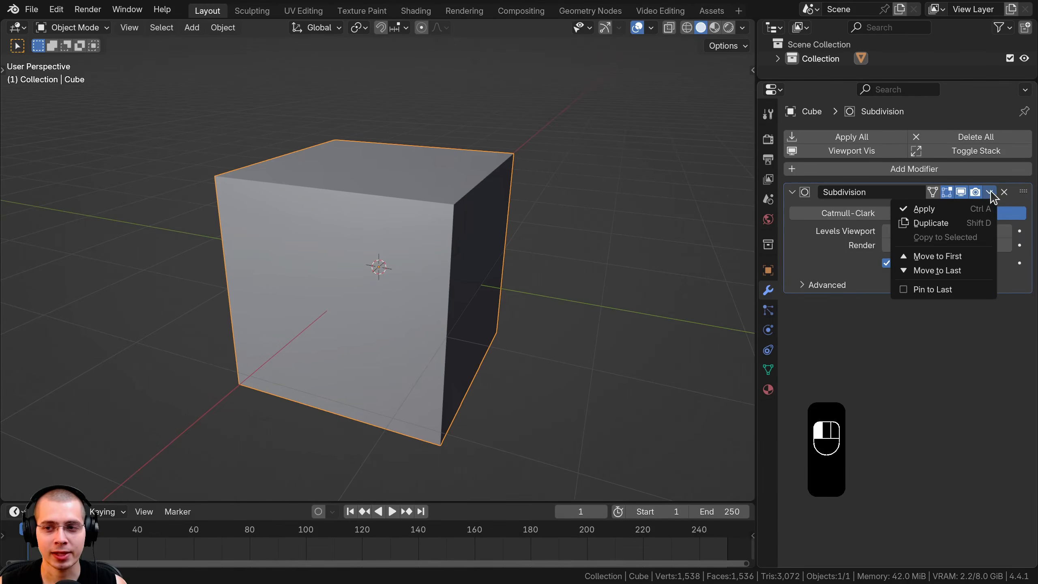
click(924, 209)
middle_drag(556, 230, 314, 242)
key(Tab)
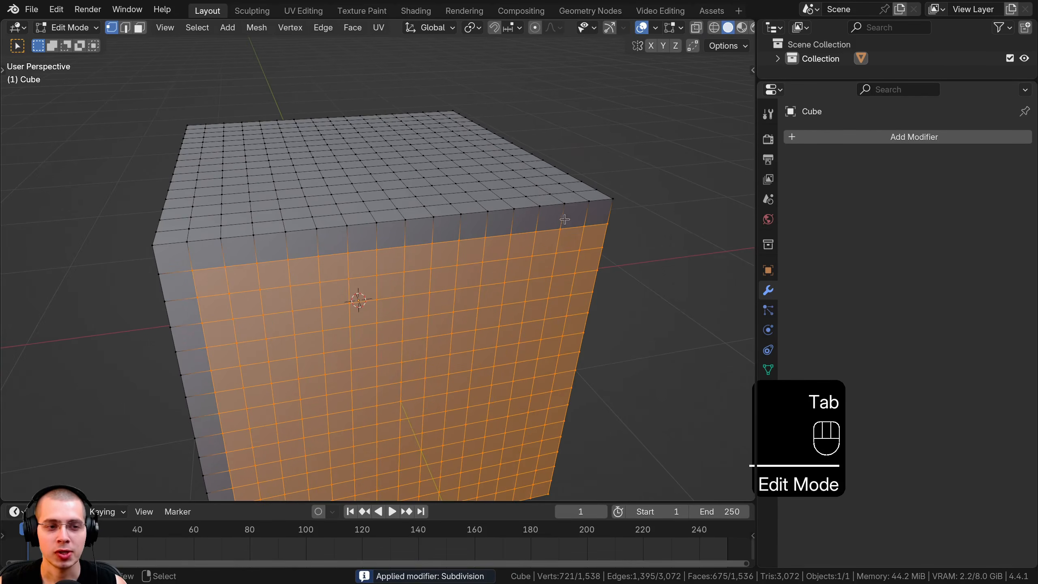
Step: Examine the subdivided grid by selecting all vertices, and a single vertex near one corner of a side face
key(alt+a)
key(a)
middle_drag(319, 194, 177, 188)
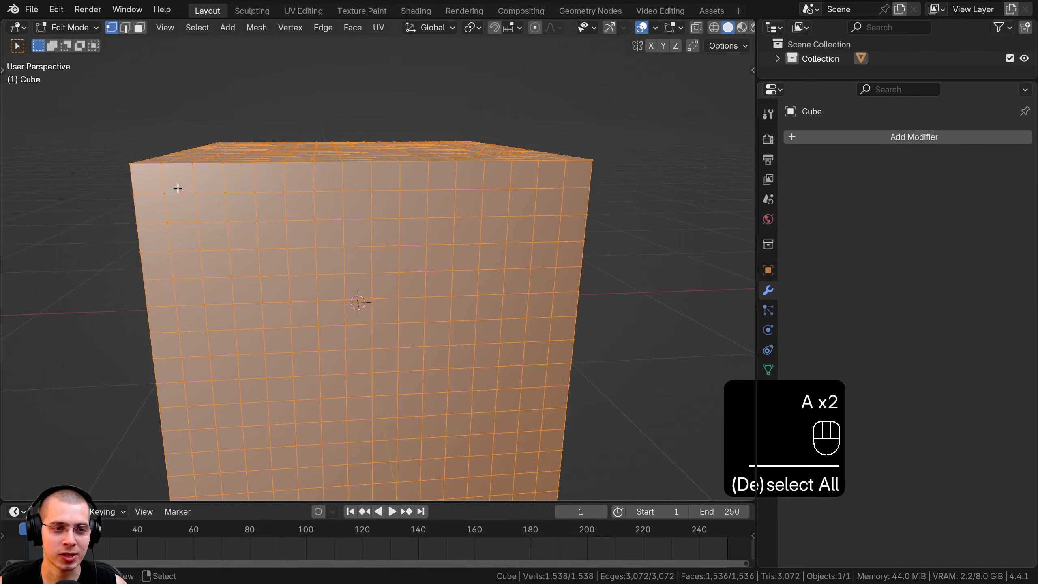
click(172, 186)
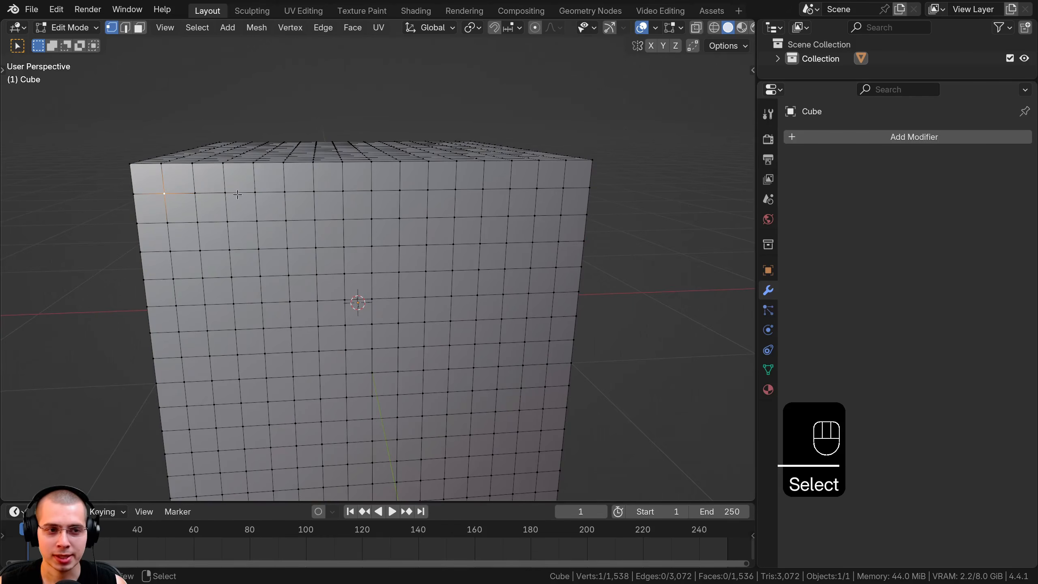
middle_drag(518, 238, 563, 234)
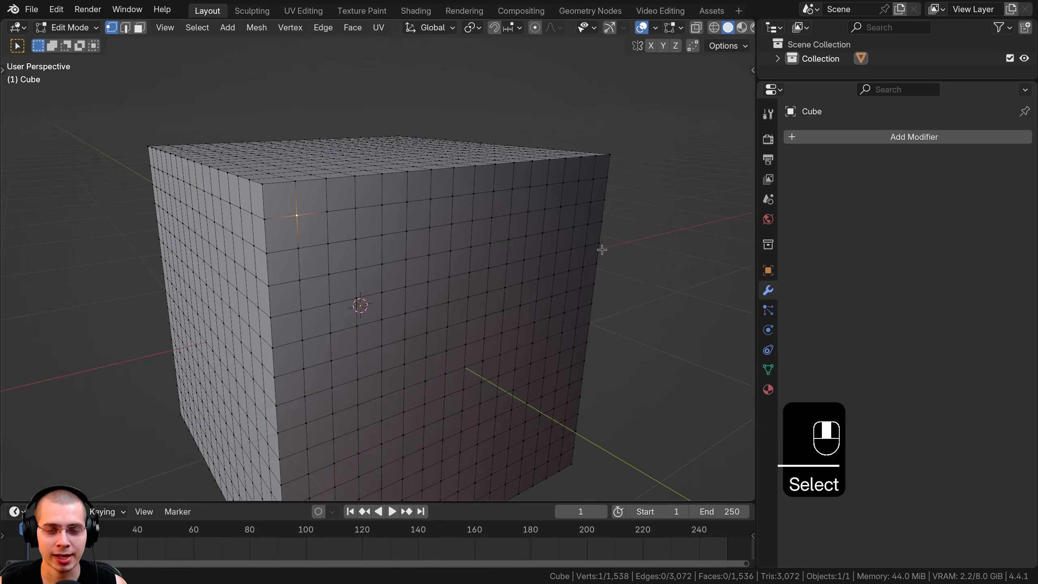
middle_drag(352, 95, 266, 183)
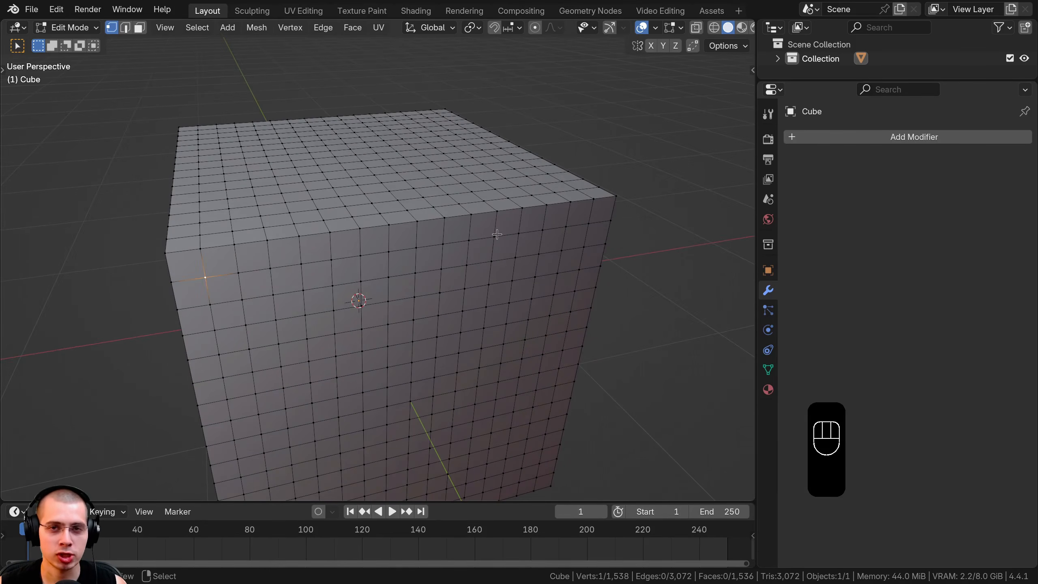
Step: Undo the vertex selections and the applied modifier to bring back the editable Subdivision modifier in Object Mode
key(Tab)
middle_drag(498, 237, 540, 167)
key(ctrl+z)
key(ctrl+z)
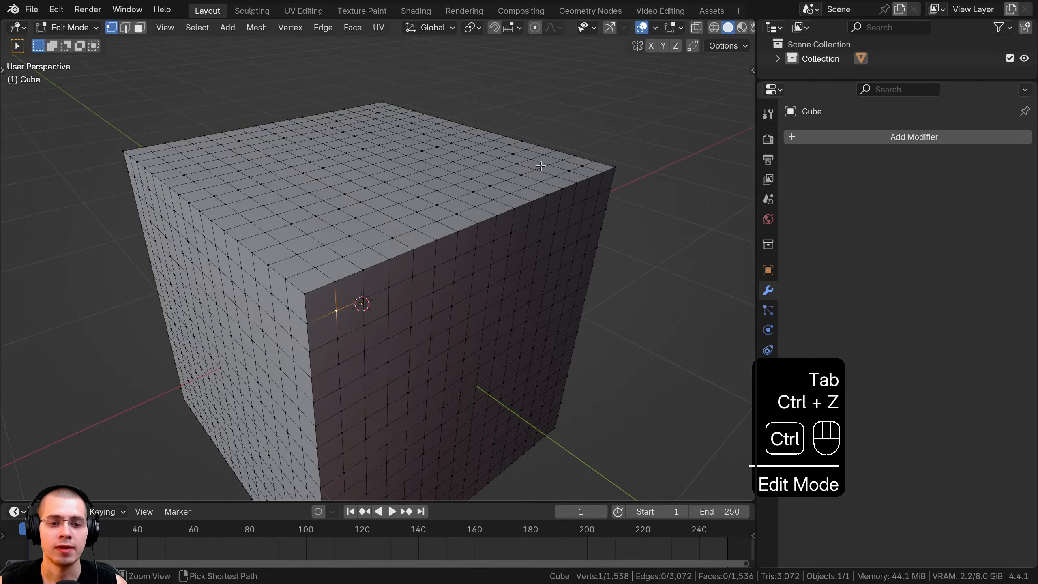
key(ctrl+z)
key(ctrl+z)
key(ctrl+z)
key(ctrl+z)
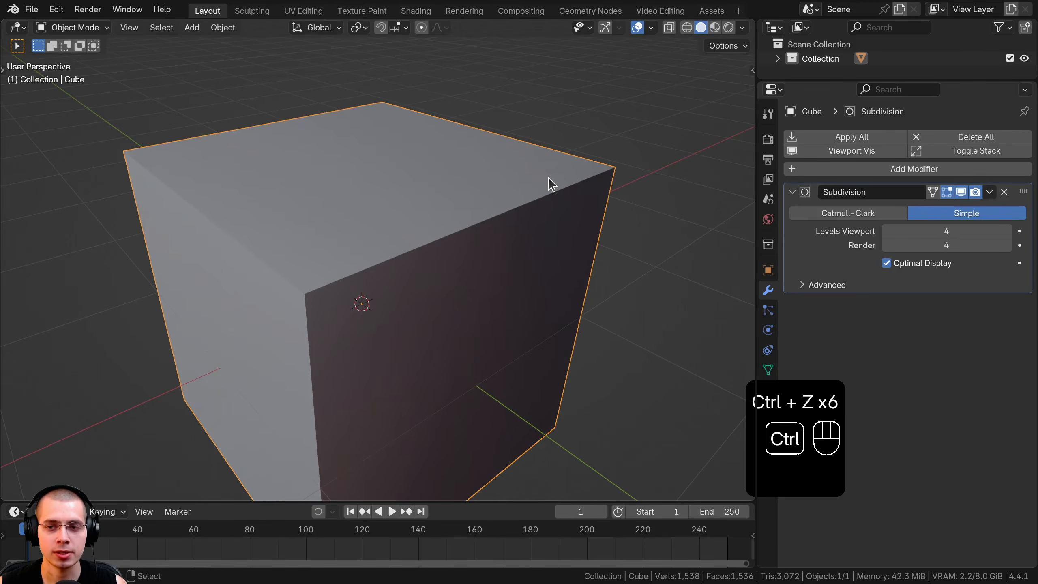
Step: Set the Subdivision modifier's type back to Catmull-Clark
click(875, 214)
middle_drag(416, 199, 292, 189)
scroll(292, 190, up, 2)
Step: Compare the rounded sphere in Object Mode with its cube cage in Edit Mode, finishing in Edit Mode
key(Tab)
key(Tab)
scroll(400, 210, up, 4)
mouse_move(319, 256)
middle_down()
mouse_move(352, 245)
mouse_move(447, 246)
mouse_move(444, 237)
mouse_move(432, 241)
mouse_move(514, 239)
mouse_move(494, 137)
middle_up()
scroll(389, 260, down, 5)
key(Tab)
scroll(147, 166, down, 5)
scroll(432, 240, up, 2)
key(Tab)
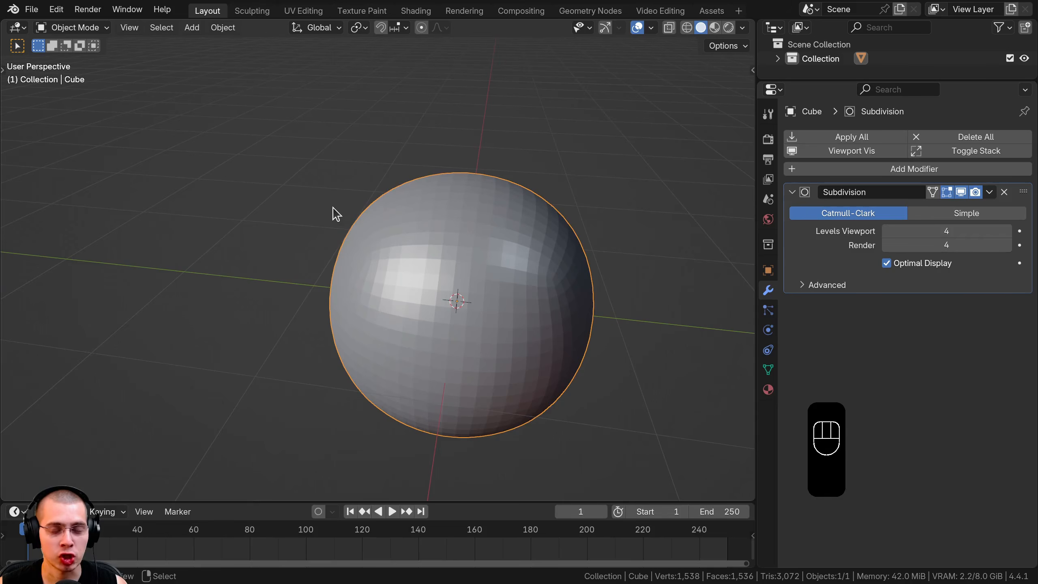
scroll(348, 218, down, 2)
key(Tab)
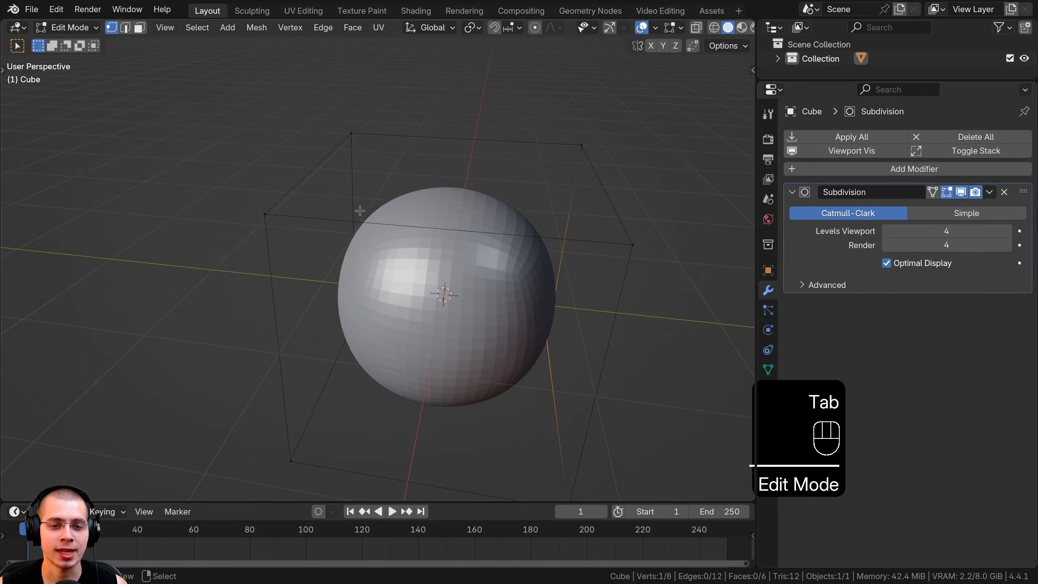
Step: Add a single loop cut around the cage's middle and slide it toward one end of the cube
middle_drag(359, 208, 371, 149)
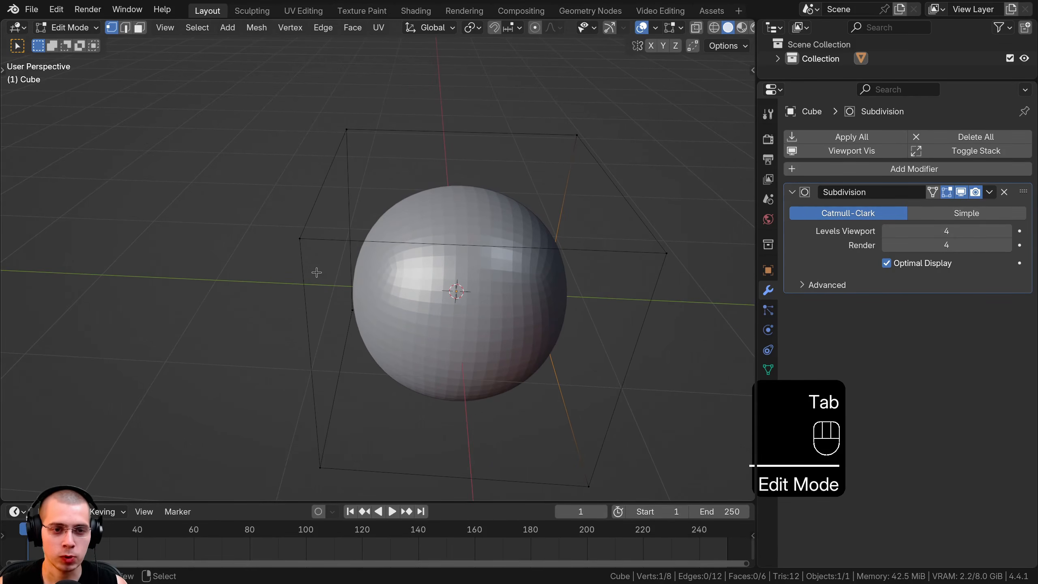
middle_drag(306, 242, 373, 220)
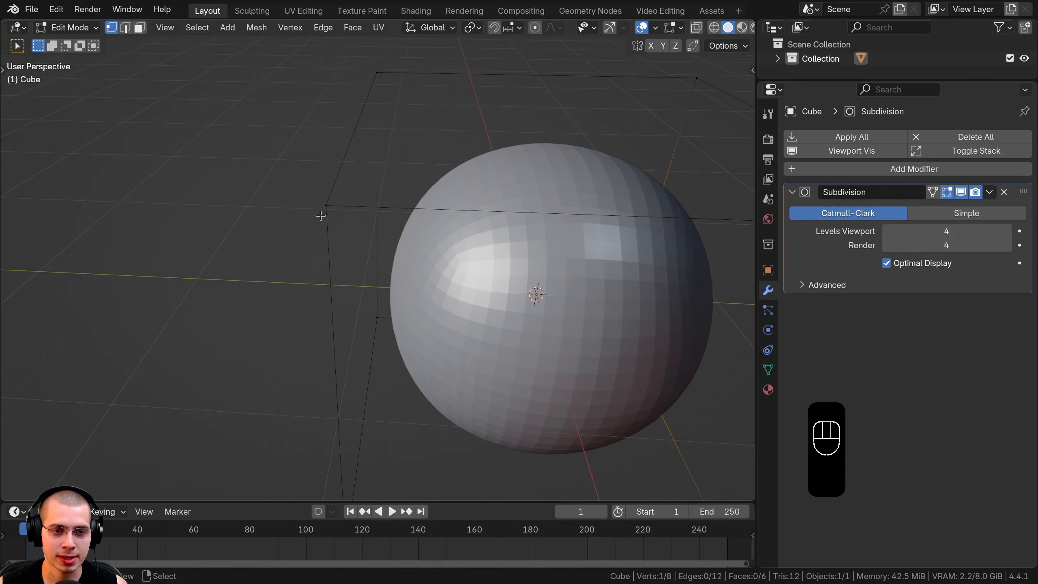
scroll(355, 199, down, 2)
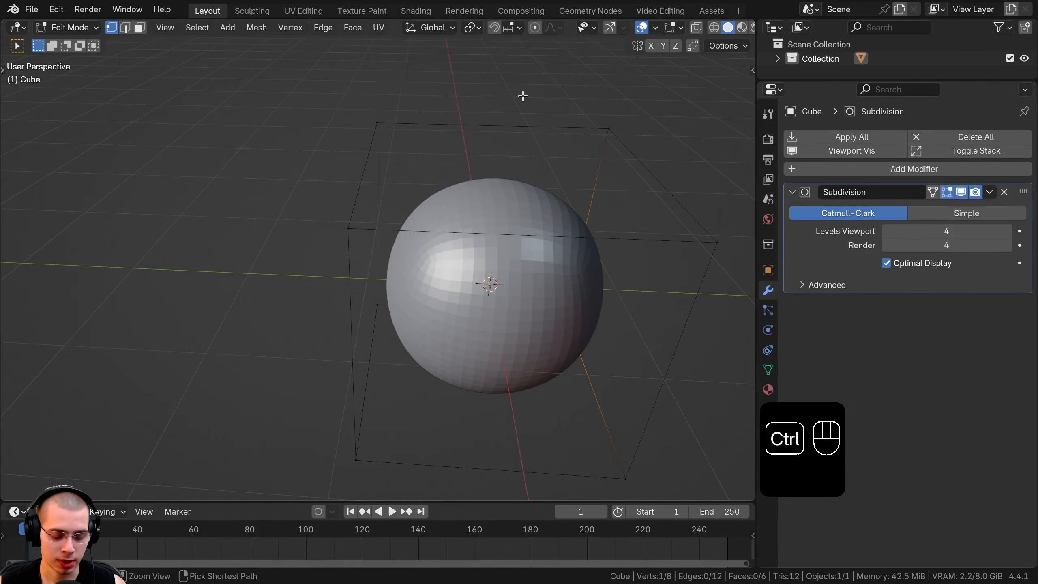
key(ctrl+r)
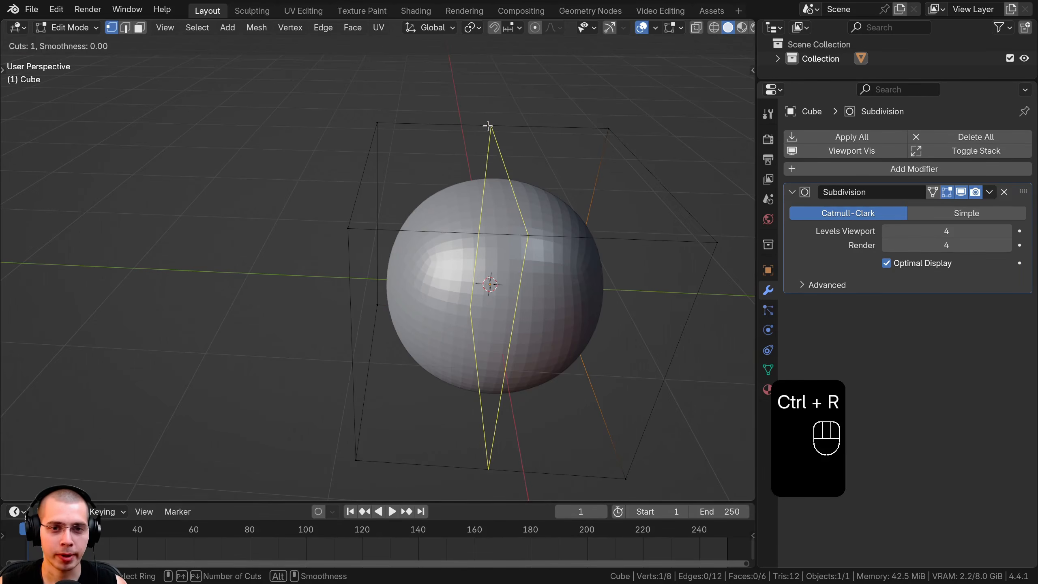
drag(491, 126, 567, 128)
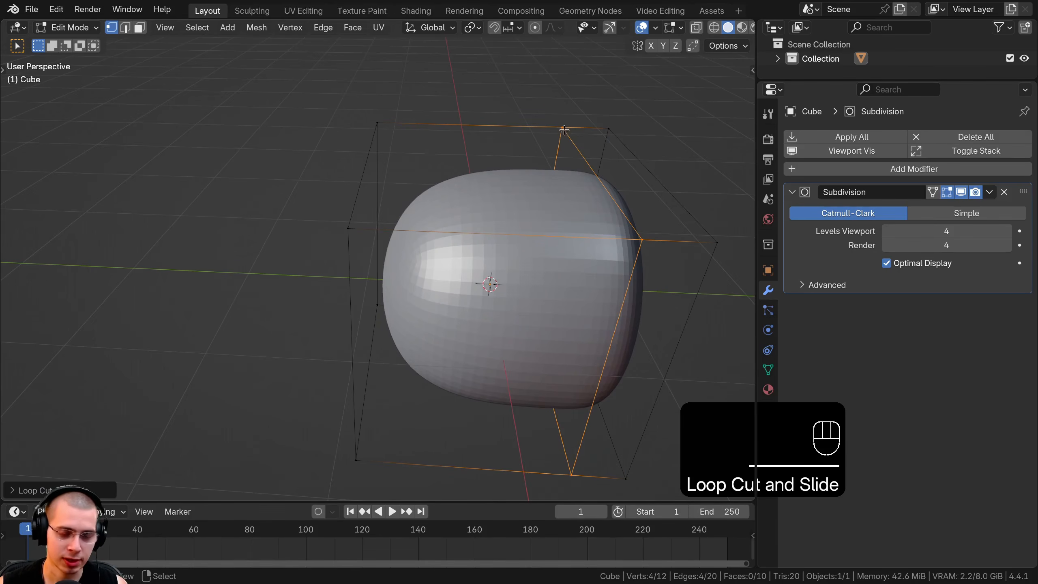
Step: Slide the edge loop close to the opposite end of the cage and check the shape in Object Mode
key(g)
key(g)
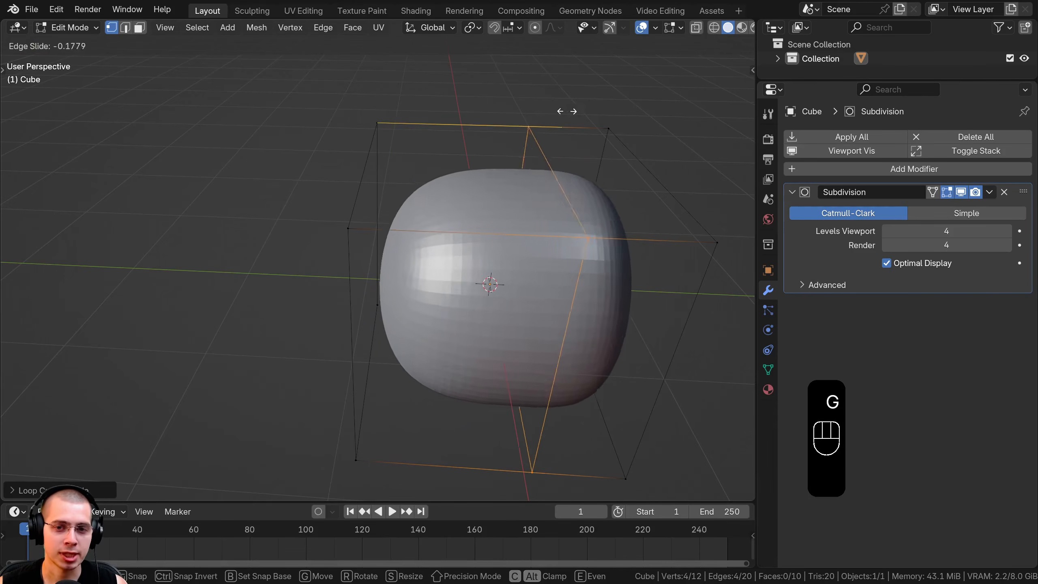
click(470, 108)
shift+middle_drag(483, 204, 375, 125)
key(Tab)
key(Tab)
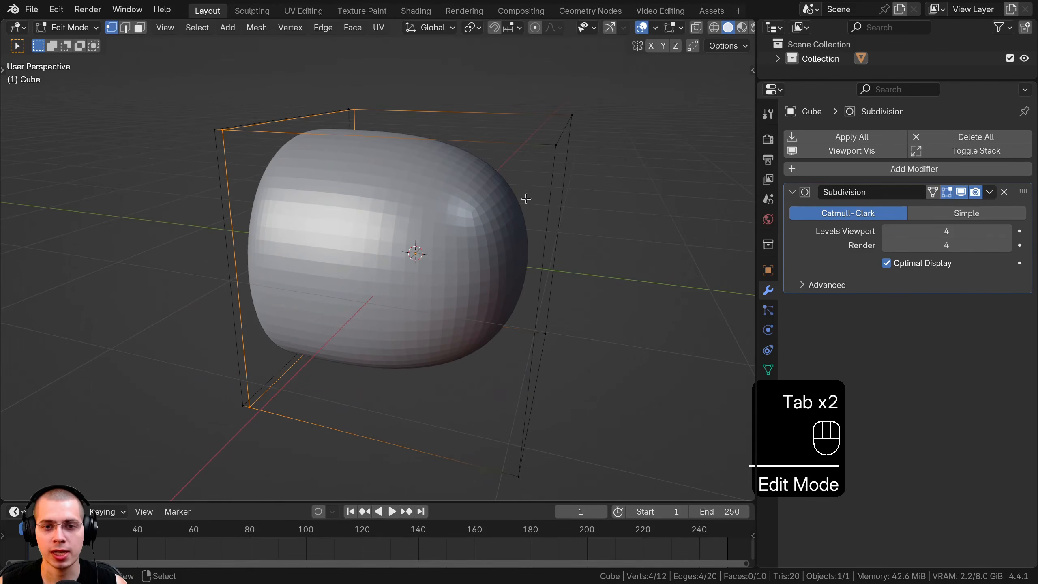
Step: Select the four corner vertices at the cage end farthest from the edge loop to examine the wide spacing
right_click(557, 146)
shift+right_click(572, 116)
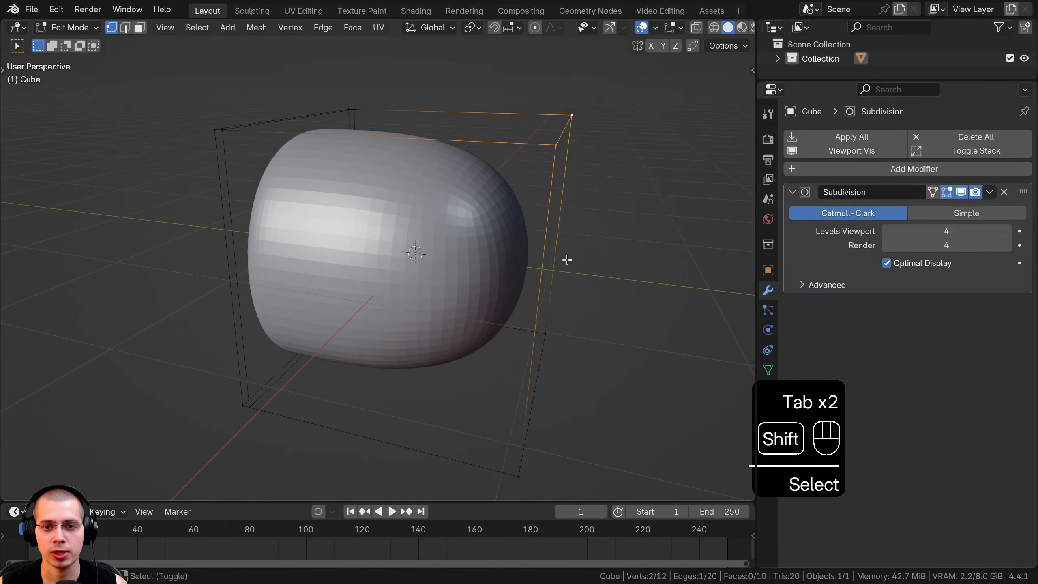
shift+right_click(517, 475)
shift+right_click(546, 335)
Step: Select closely spaced vertices on the new edge loop and the cage end beside it
middle_drag(541, 330, 486, 317)
shift+middle_drag(450, 287, 527, 325)
scroll(390, 176, up, 4)
shift+middle_drag(390, 176, 536, 198)
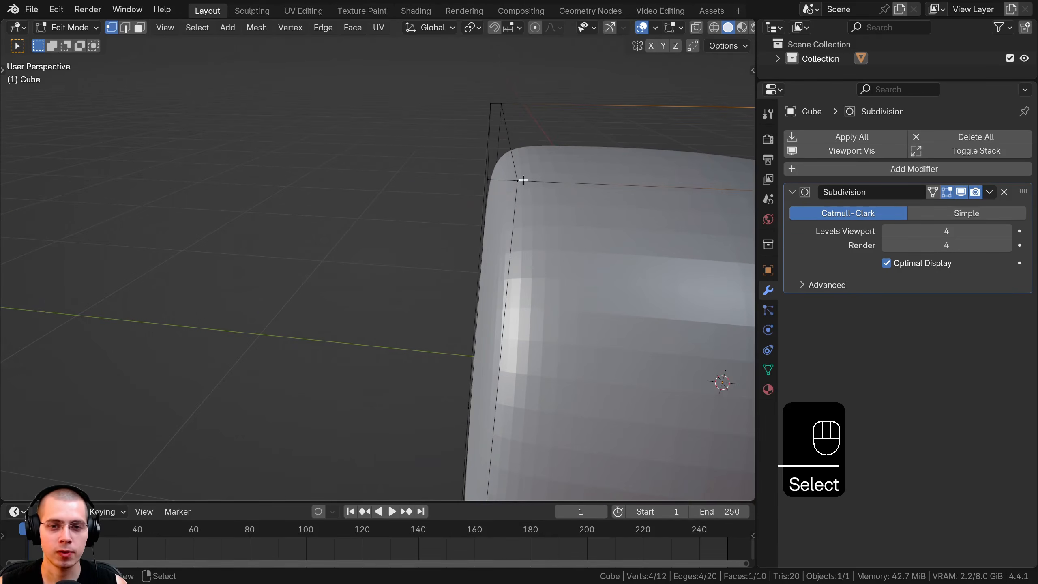
right_click(523, 180)
shift+right_click(486, 176)
scroll(470, 231, down, 2)
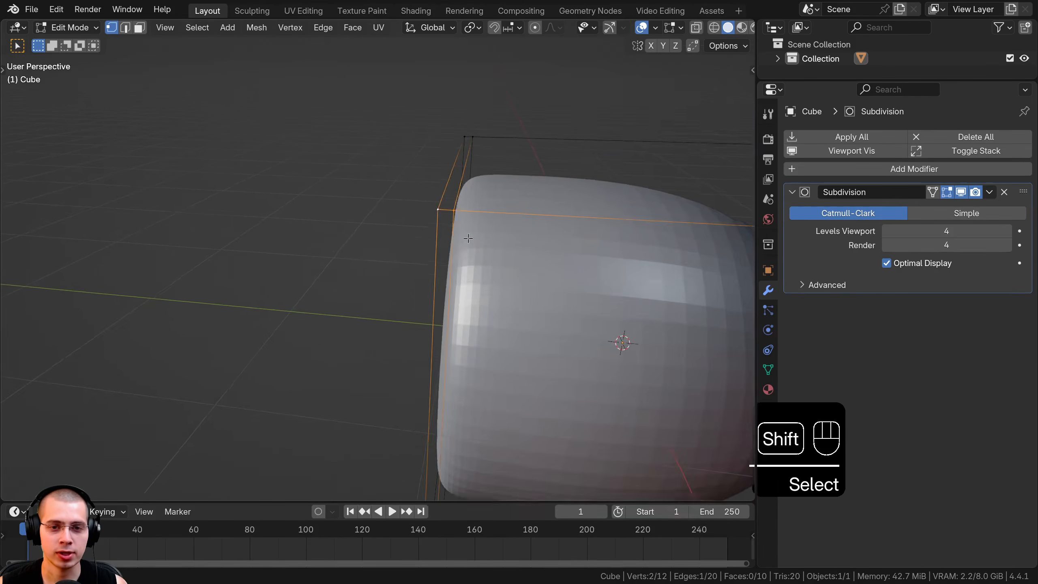
shift+middle_drag(468, 236, 467, 125)
shift+right_click(421, 475)
shift+right_click(435, 478)
shift+middle_drag(514, 184, 507, 299)
scroll(507, 299, down, 1)
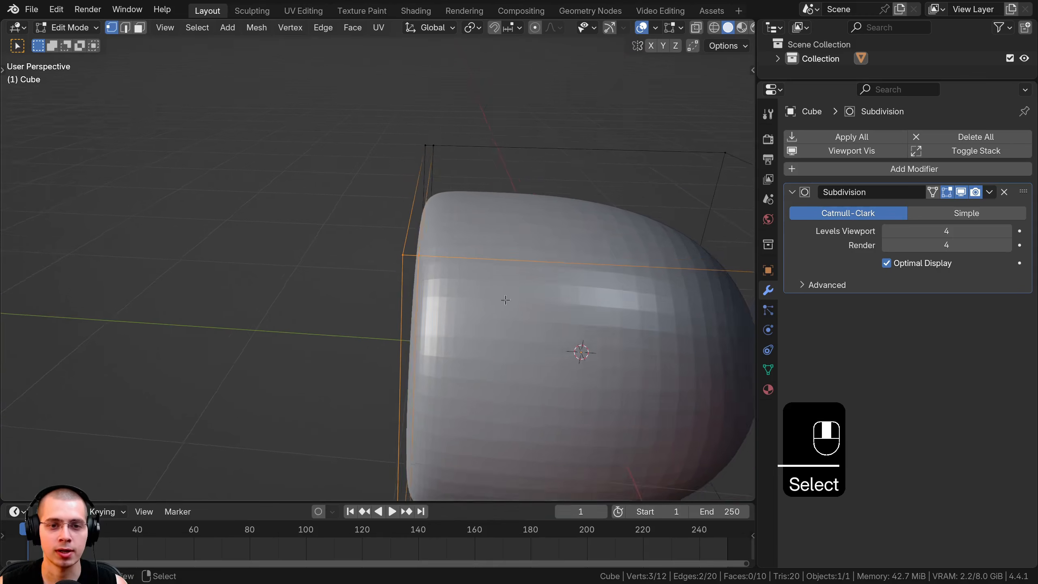
Step: Examine the tighter rounded edge beside the edge loop in Object Mode and against the cage in Edit Mode
scroll(507, 299, up, 1)
shift+middle_drag(585, 197, 585, 178)
scroll(586, 178, up, 1)
key(Tab)
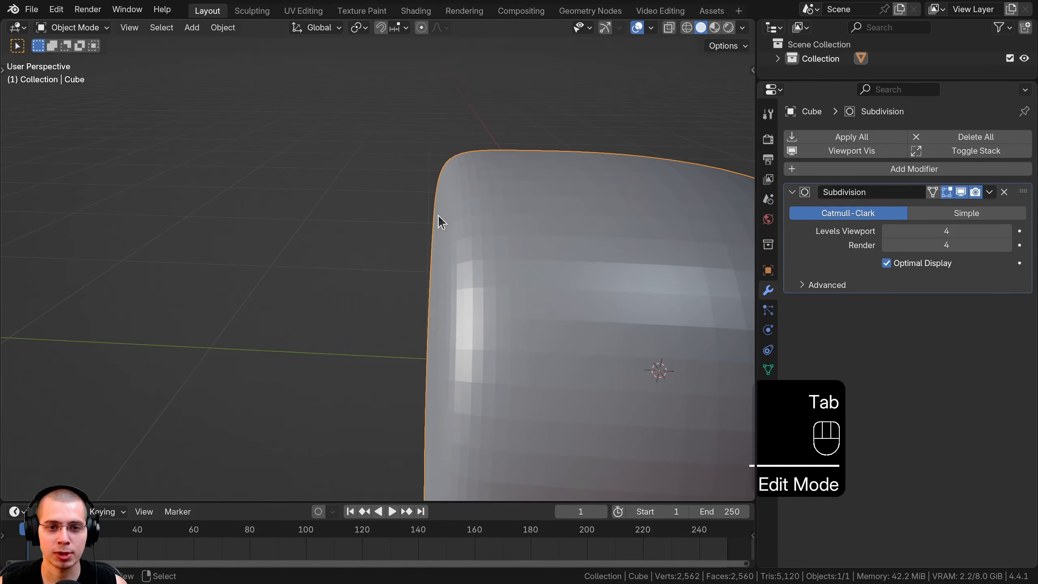
scroll(462, 200, down, 1)
key(Tab)
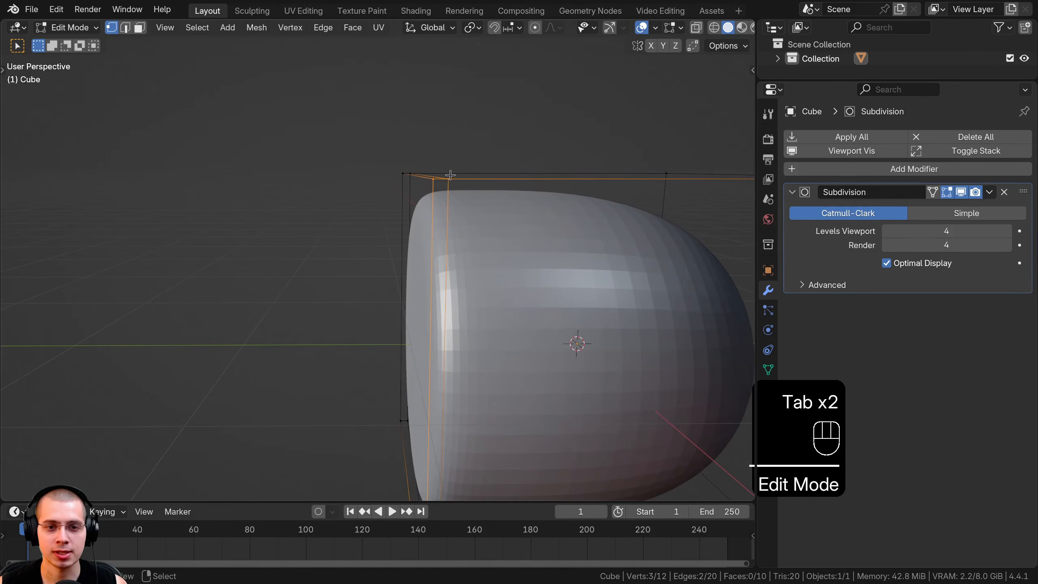
scroll(463, 189, down, 2)
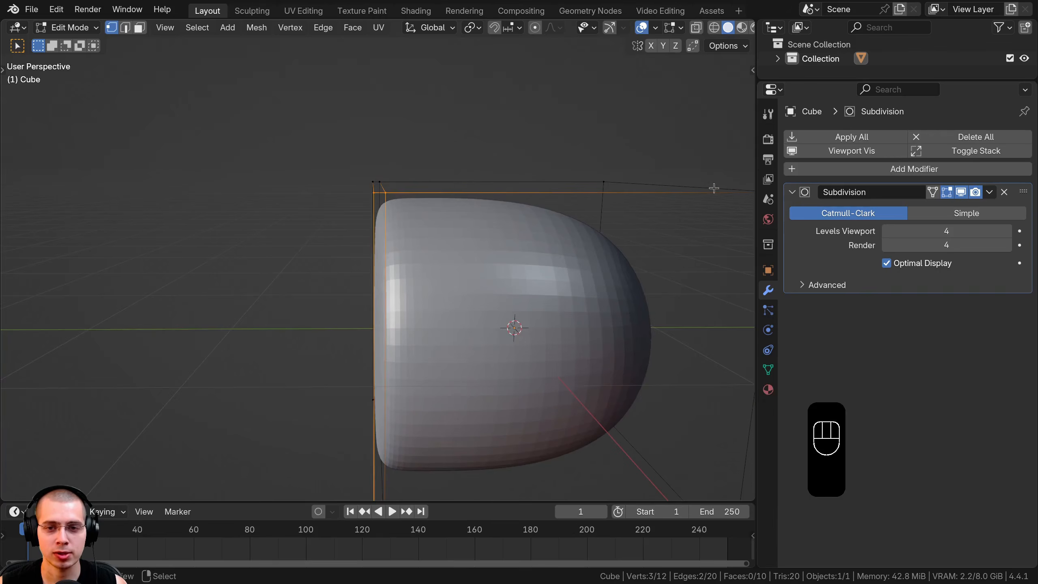
scroll(465, 191, up, 2)
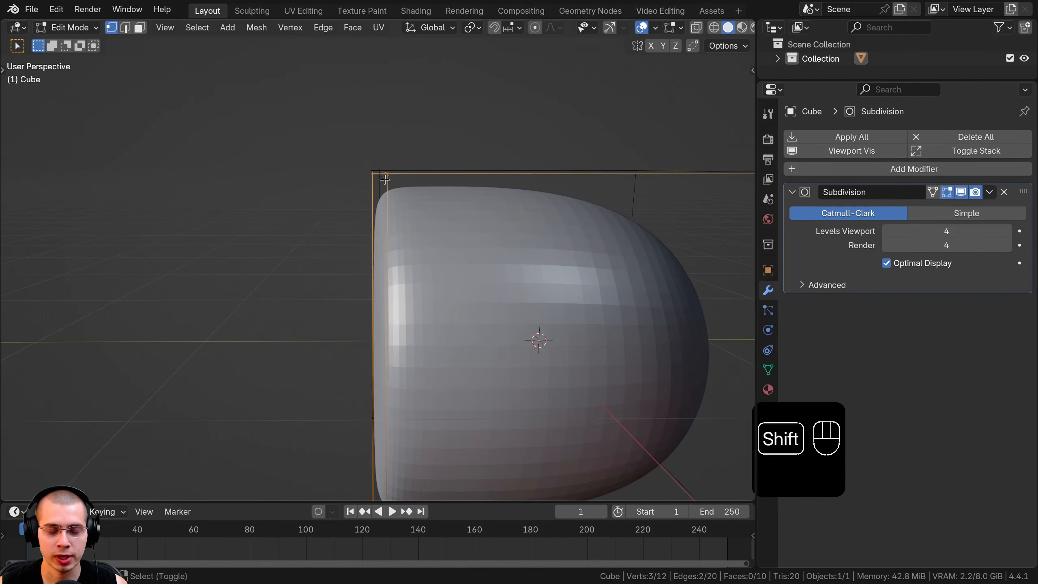
Step: Add a loop cut across the cube, slide it close to one X-axis side, and check the tightened edge in Object Mode
middle_drag(375, 171, 382, 123)
scroll(386, 201, down, 4)
middle_drag(382, 123, 396, 144)
scroll(396, 144, up, 1)
key(ctrl+r)
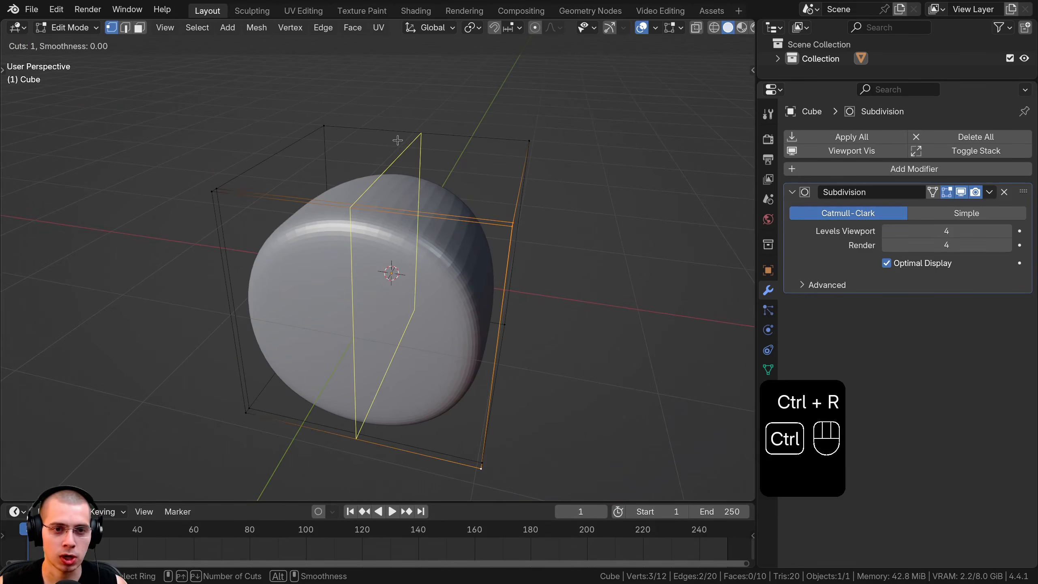
click(404, 139)
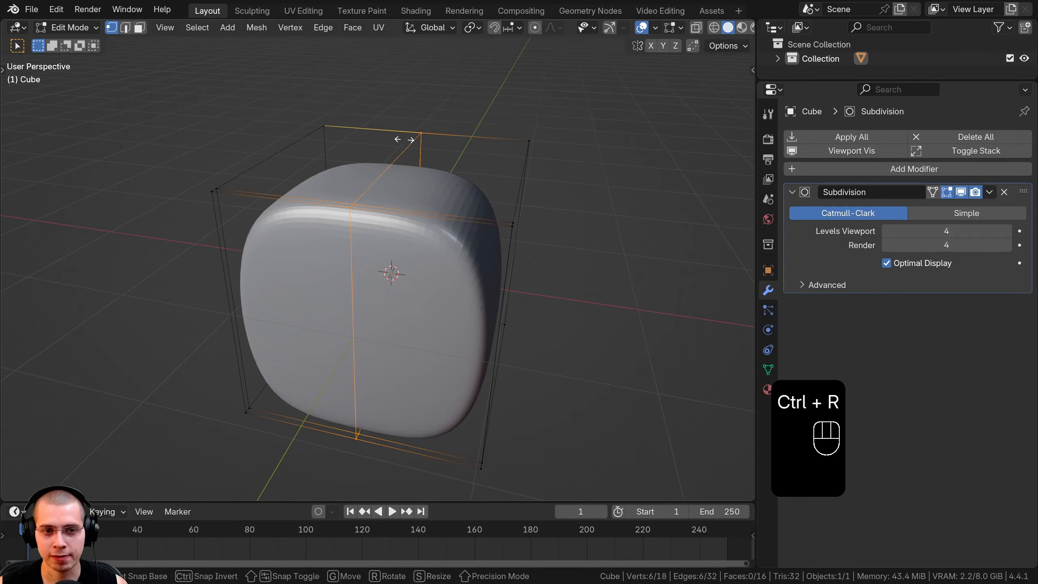
click(305, 142)
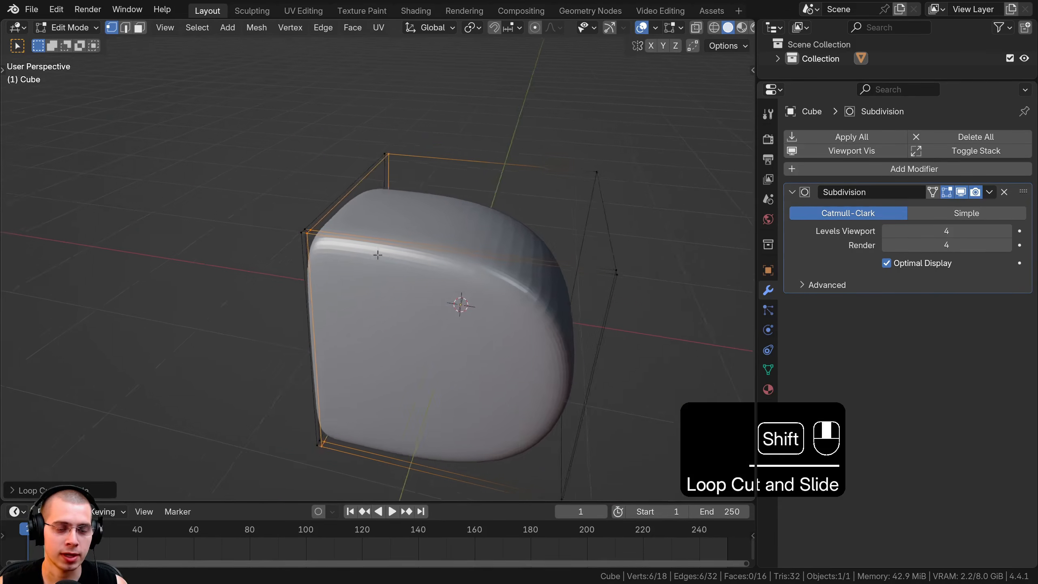
key(Tab)
scroll(276, 216, up, 3)
middle_drag(277, 287, 245, 295)
key(Tab)
Step: Add another loop cut and slide it about 0.96 toward the opposite X-axis side of the cube
scroll(326, 259, down, 4)
shift+middle_drag(246, 294, 229, 243)
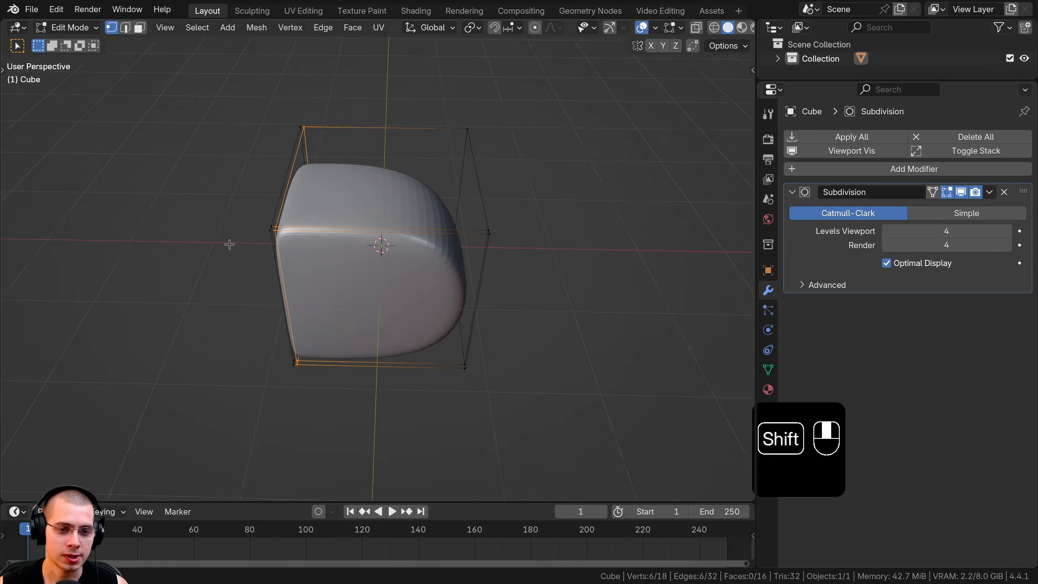
key(ctrl+r)
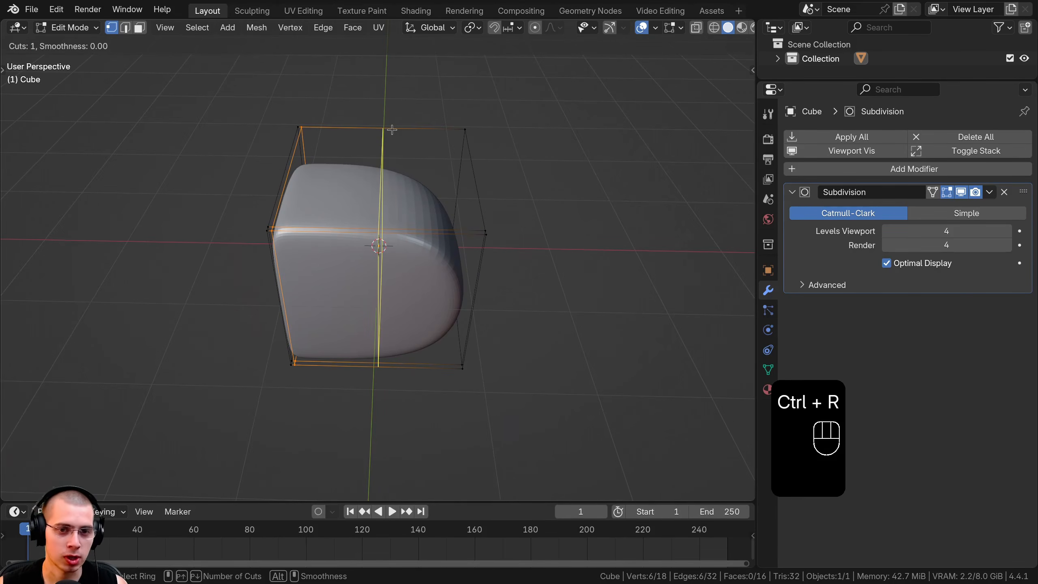
click(392, 130)
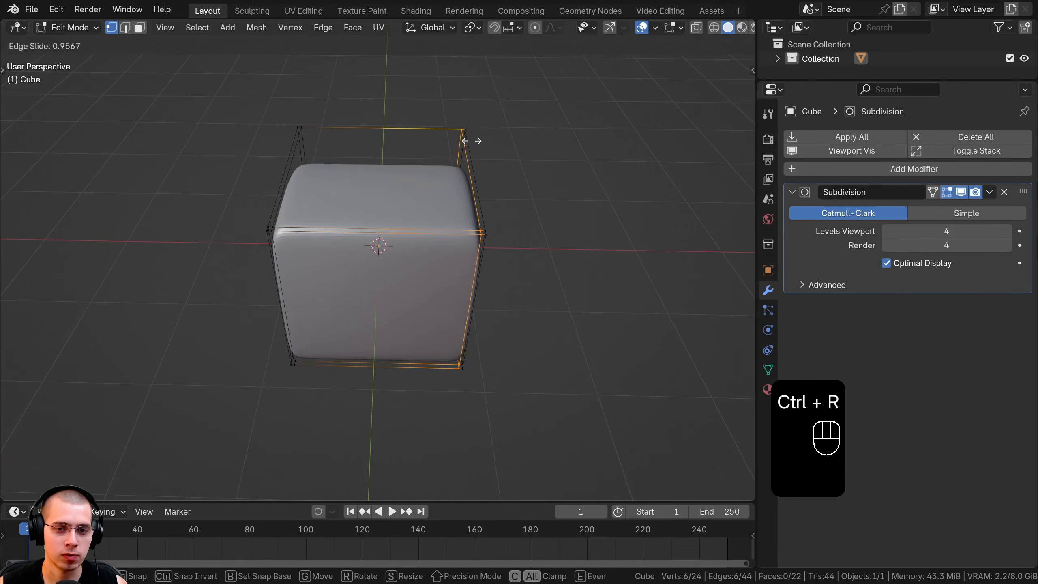
click(469, 158)
Step: Add a loop cut along the Y axis and slide it close to the cube's remaining rounded side
middle_drag(469, 158, 250, 164)
shift+middle_drag(378, 225, 308, 187)
key(ctrl+r)
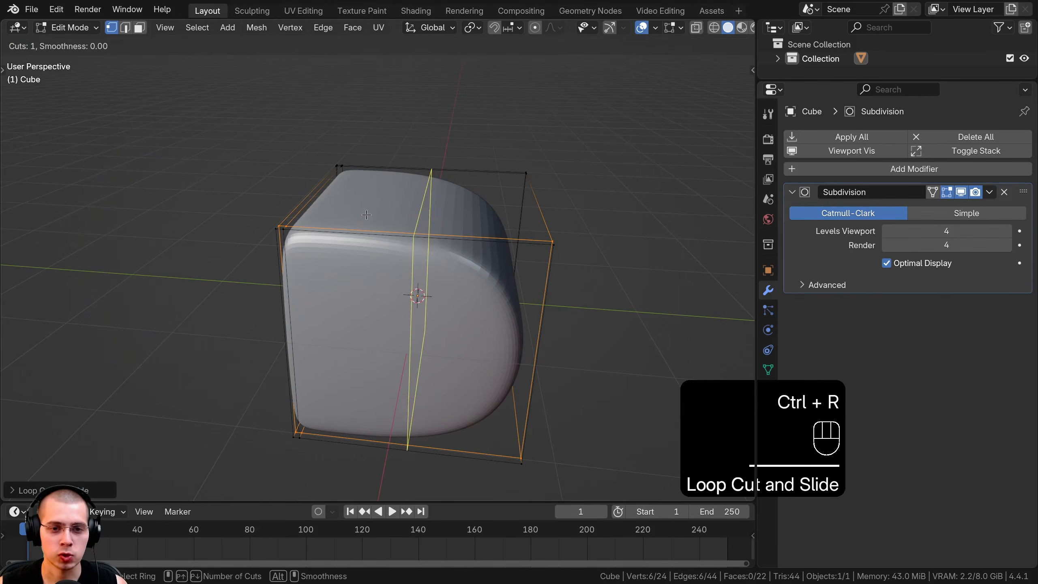
key(ctrl+r)
click(399, 218)
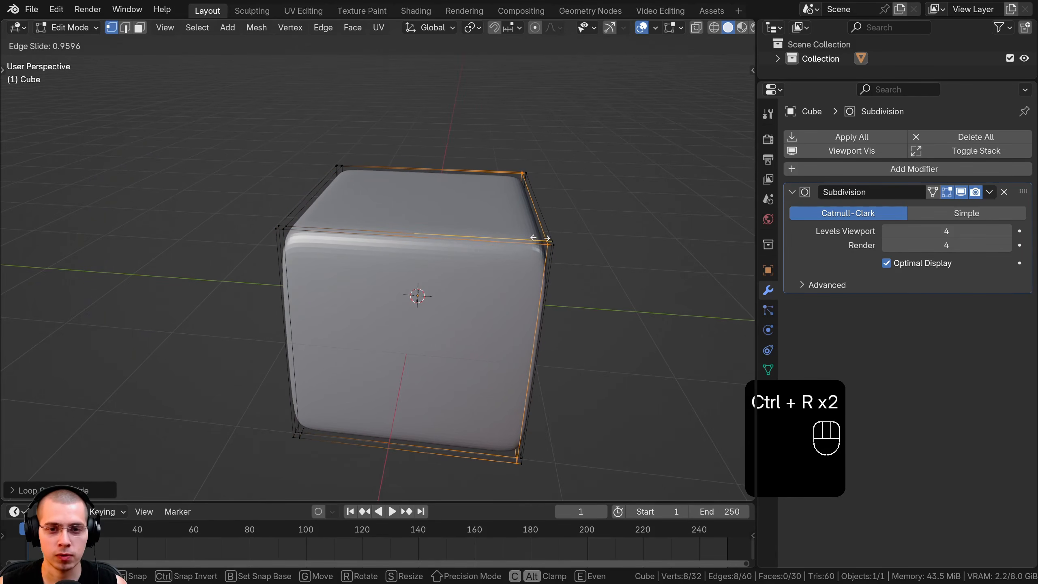
click(572, 378)
Step: Add horizontal loop cuts and slide them close to the cube's bottom and top edges
middle_drag(572, 378, 556, 272)
key(ctrl+r)
click(532, 197)
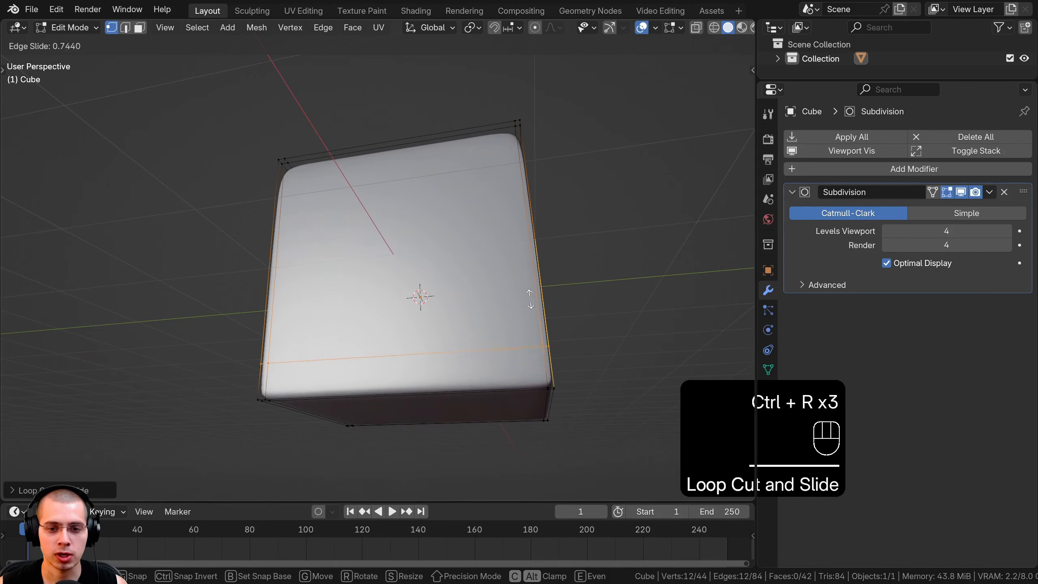
click(534, 323)
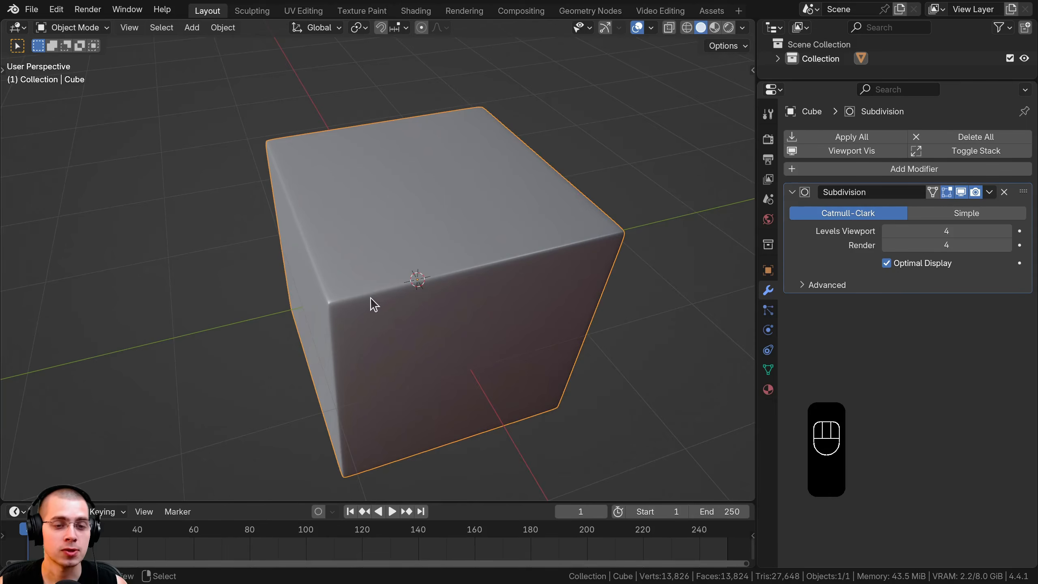
Step: Move the selected edge loop closer to the cube's top edge and inspect the corner up close in Object Mode
key(Tab)
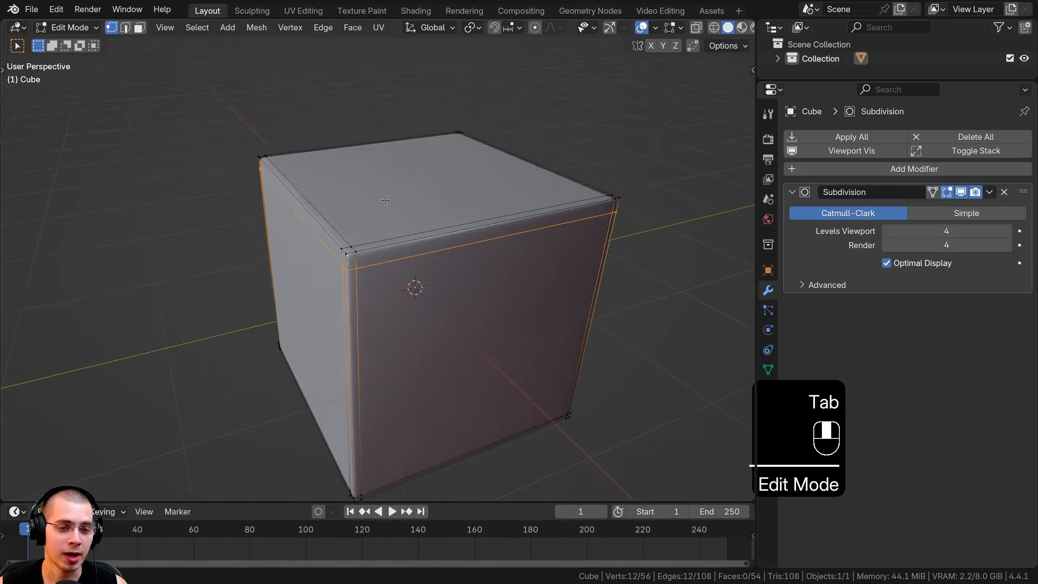
scroll(323, 184, up, 3)
key(g)
click(346, 212)
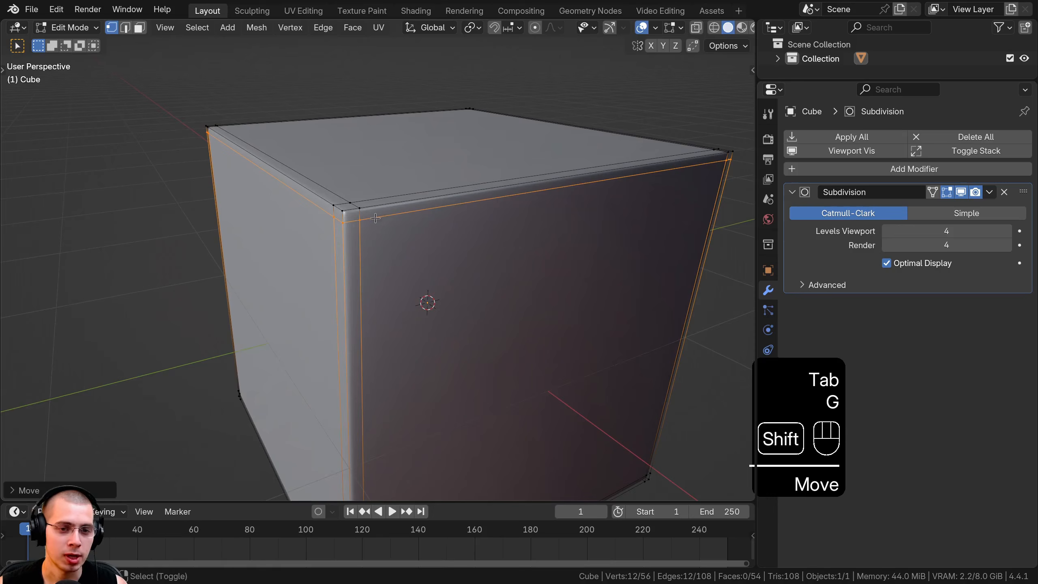
scroll(331, 188, up, 4)
key(Tab)
shift+middle_drag(328, 183, 238, 169)
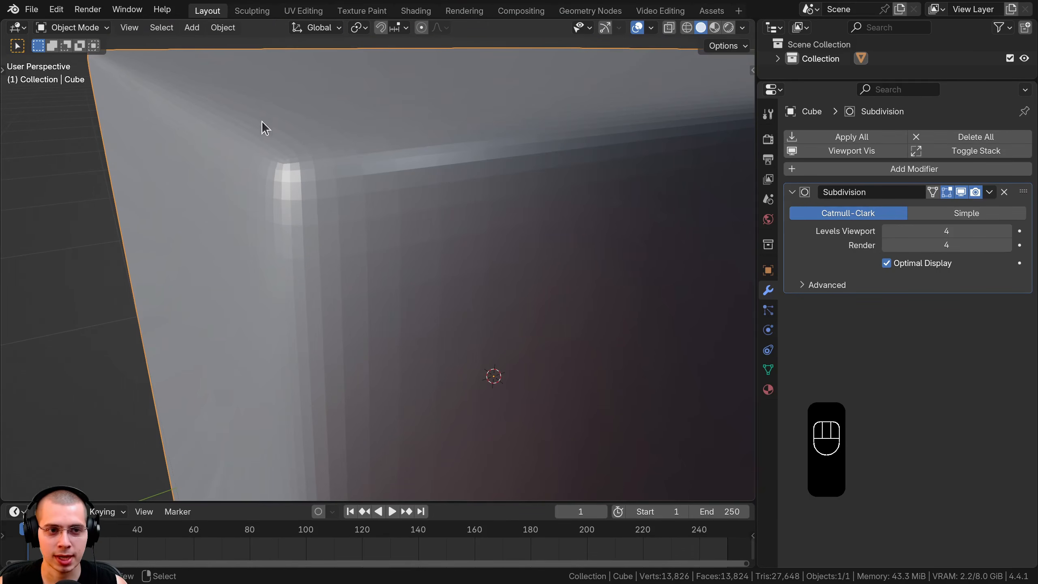
scroll(262, 128, down, 8)
middle_drag(224, 343, 451, 329)
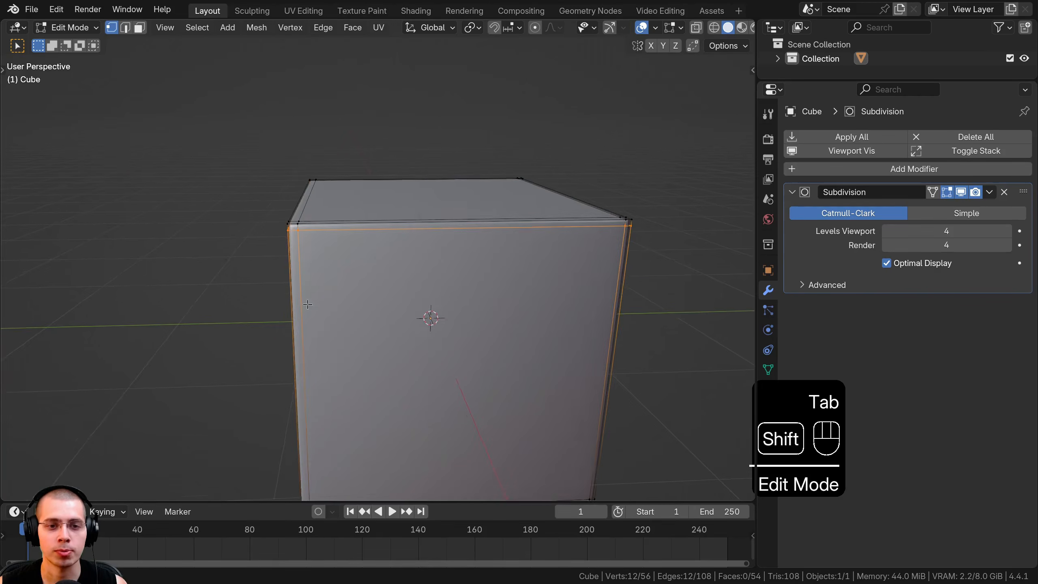
Step: Delete the cube and add a Monkey mesh in its place
middle_drag(311, 286, 389, 278)
key(x)
click(391, 168)
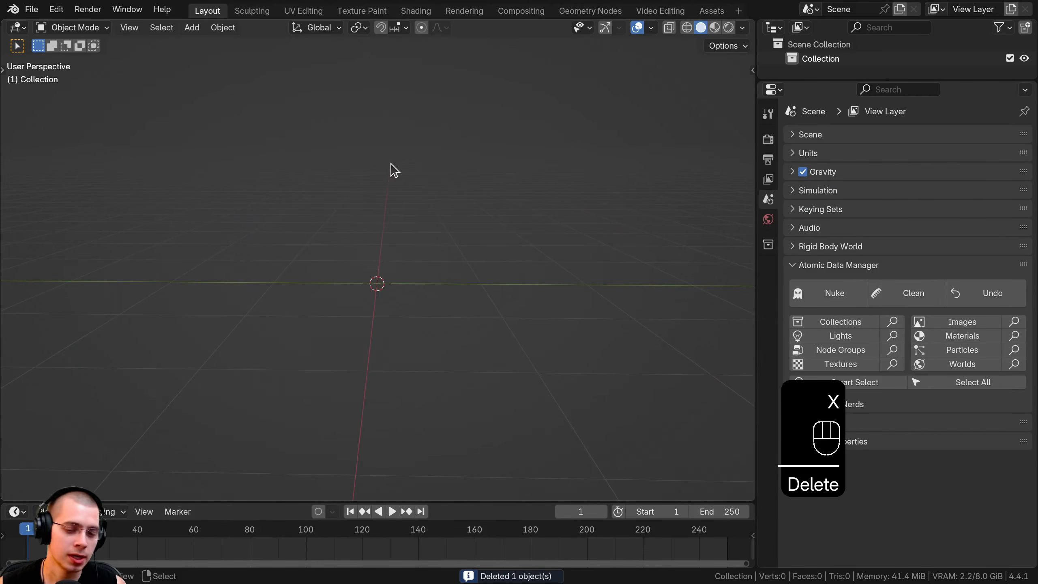
middle_drag(391, 169, 410, 174)
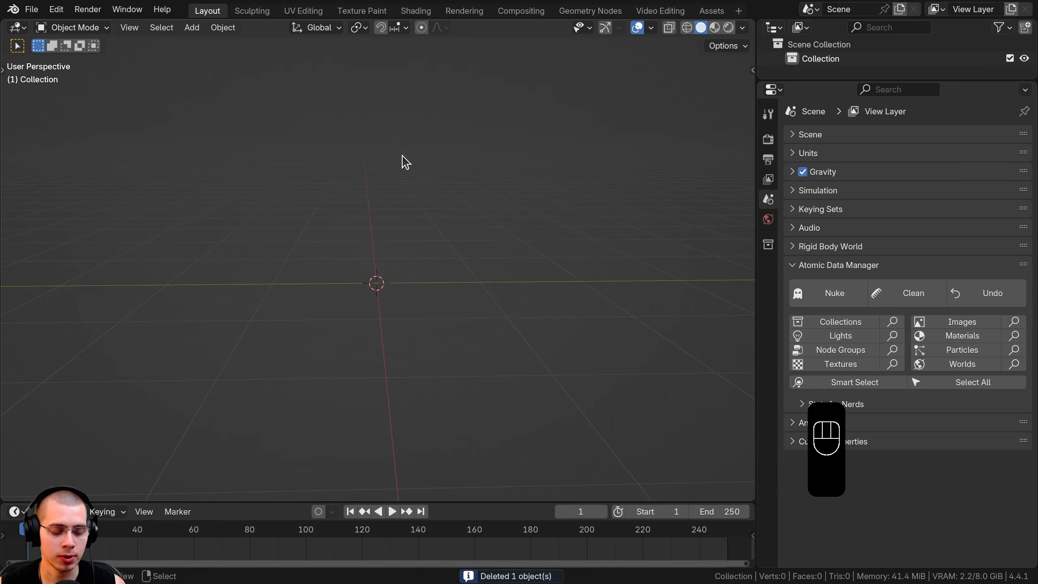
key(shift+a)
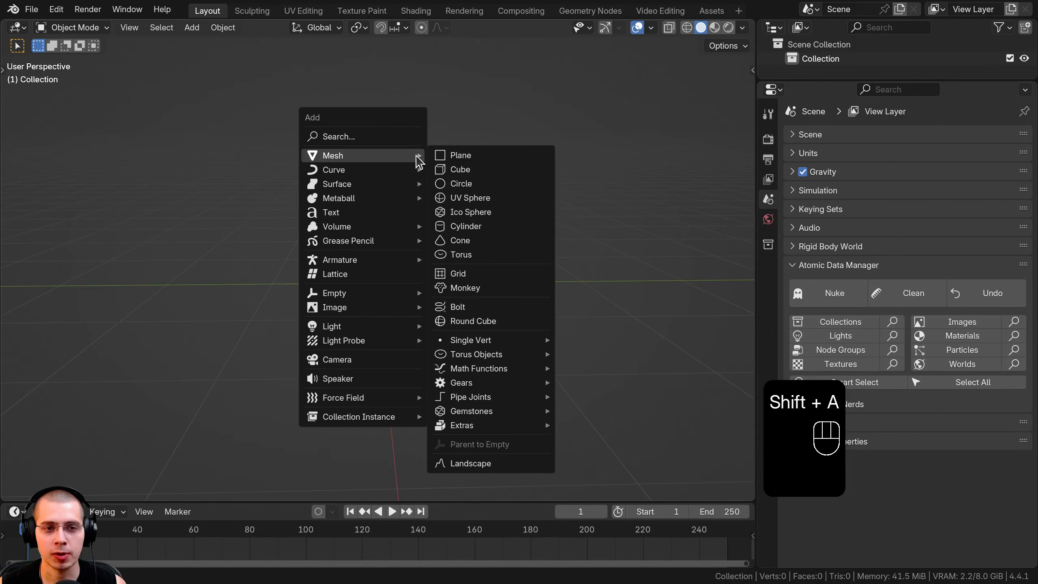
click(475, 291)
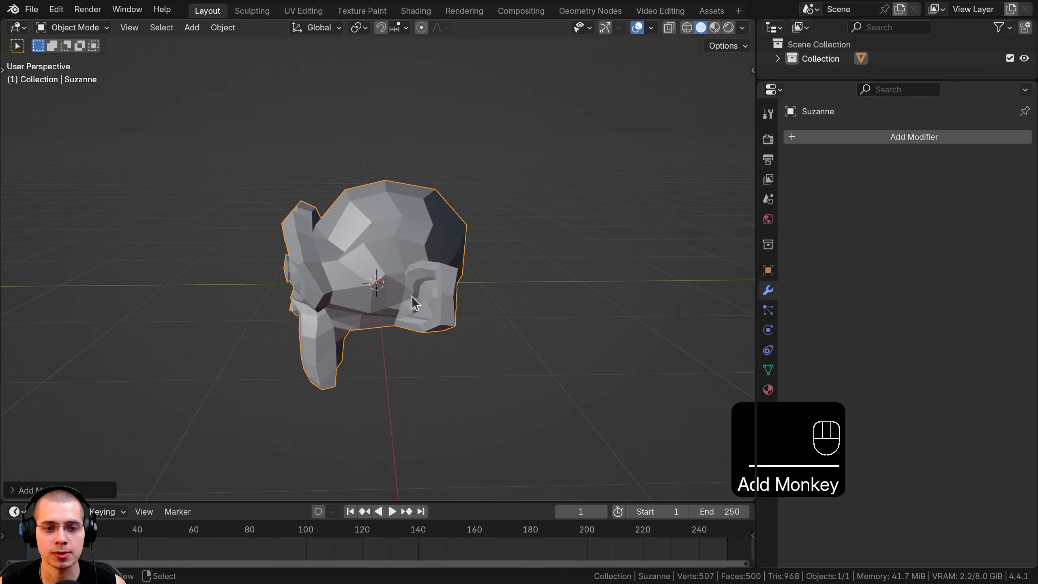
Step: Apply Shade Smooth to the monkey head
middle_drag(413, 301, 327, 194)
key(Tab)
key(Tab)
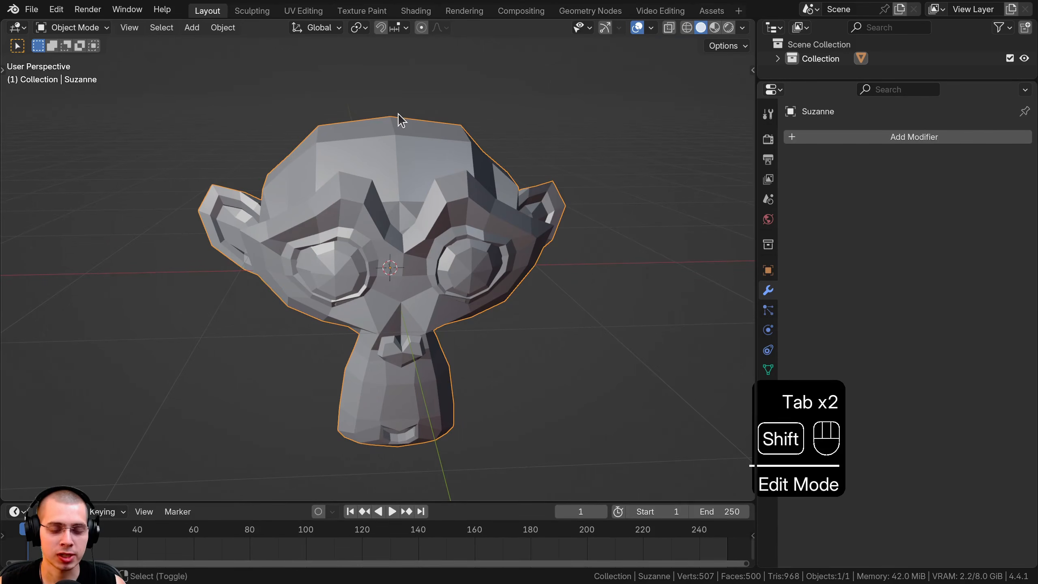
shift+middle_drag(398, 114, 393, 124)
middle_drag(392, 124, 394, 85)
scroll(362, 148, up, 1)
shift+middle_drag(362, 150, 374, 134)
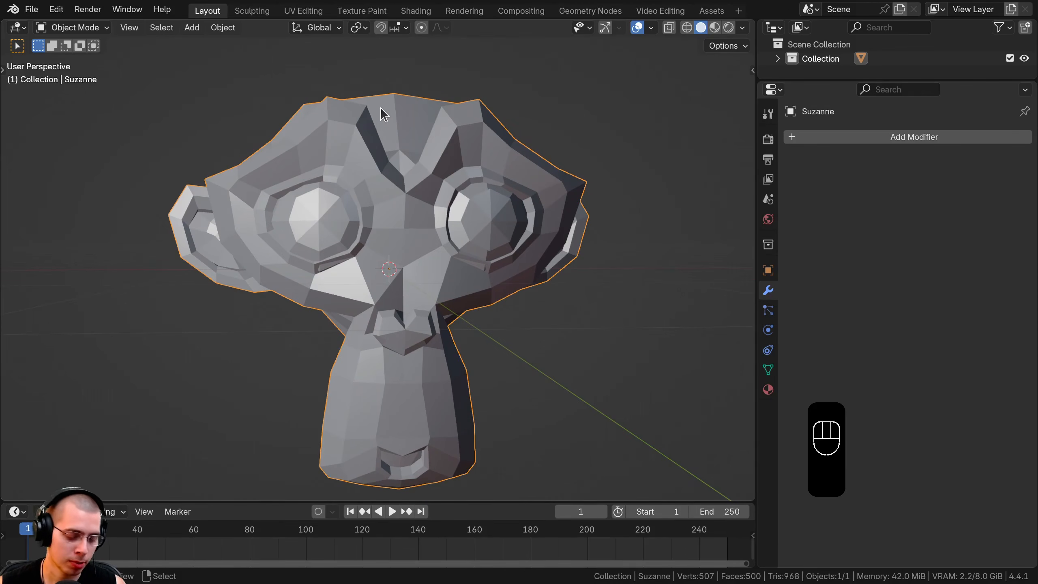
key(w)
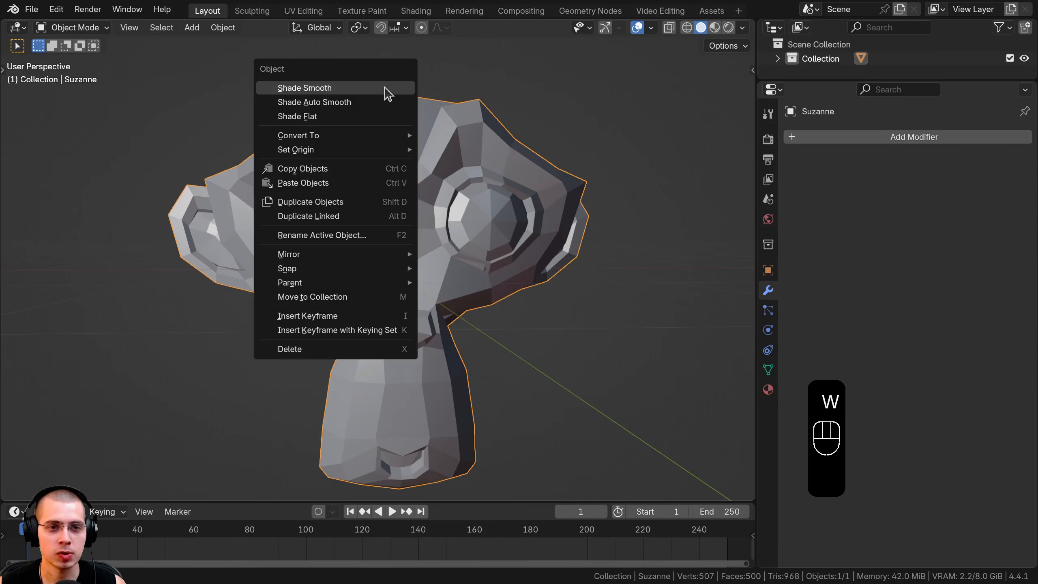
click(300, 89)
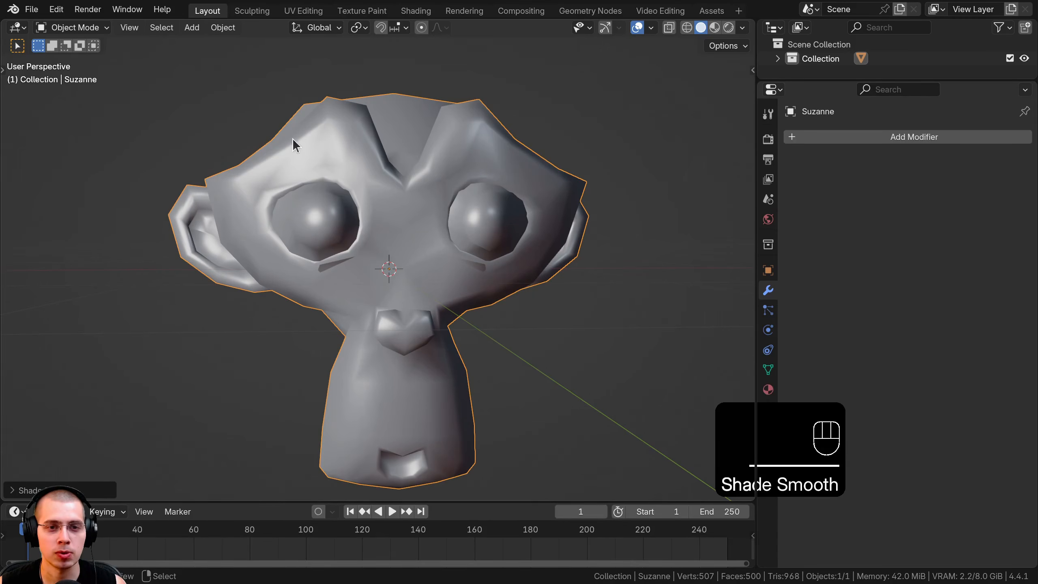
Step: Examine the smooth-shaded monkey's outline around the brow, eye and ear, including the ear's mesh in Edit Mode
scroll(291, 138, up, 3)
middle_drag(292, 138, 331, 195)
scroll(254, 184, down, 5)
middle_drag(315, 247, 328, 162)
scroll(338, 239, up, 5)
shift+middle_drag(338, 239, 364, 217)
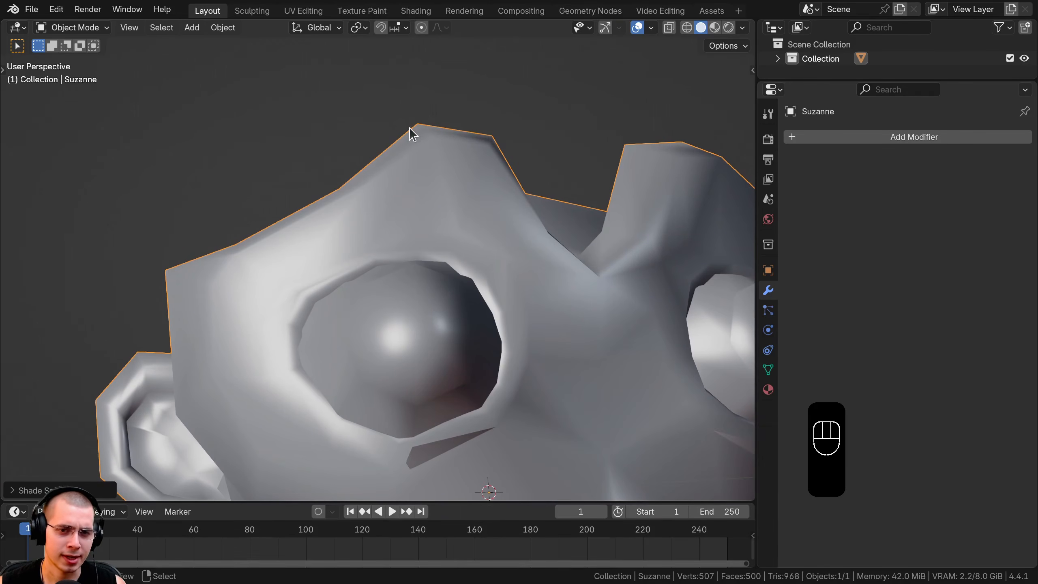
scroll(416, 119, down, 5)
middle_drag(331, 367, 405, 283)
scroll(314, 242, up, 5)
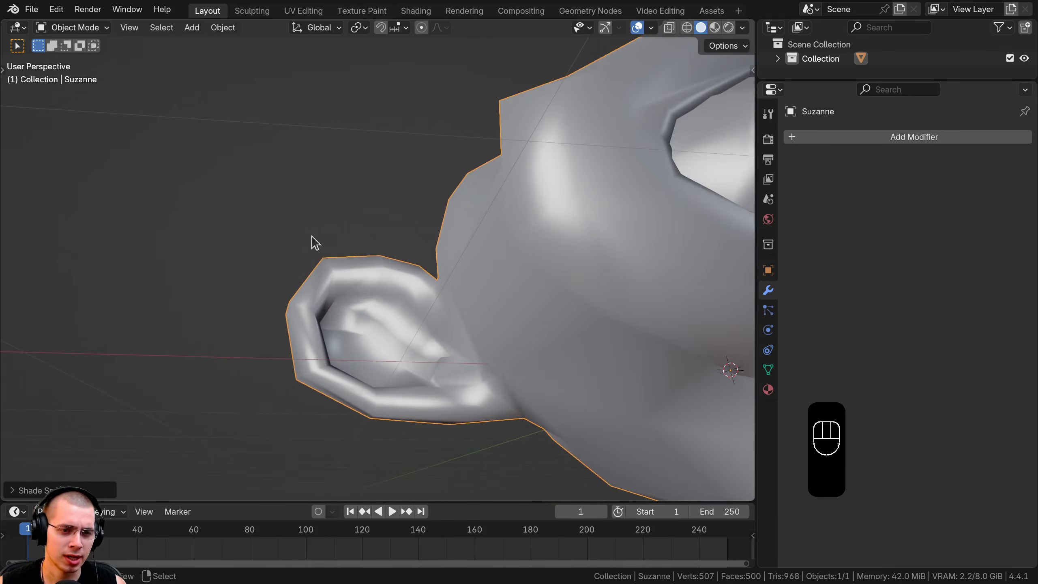
middle_drag(319, 246, 331, 269)
key(Tab)
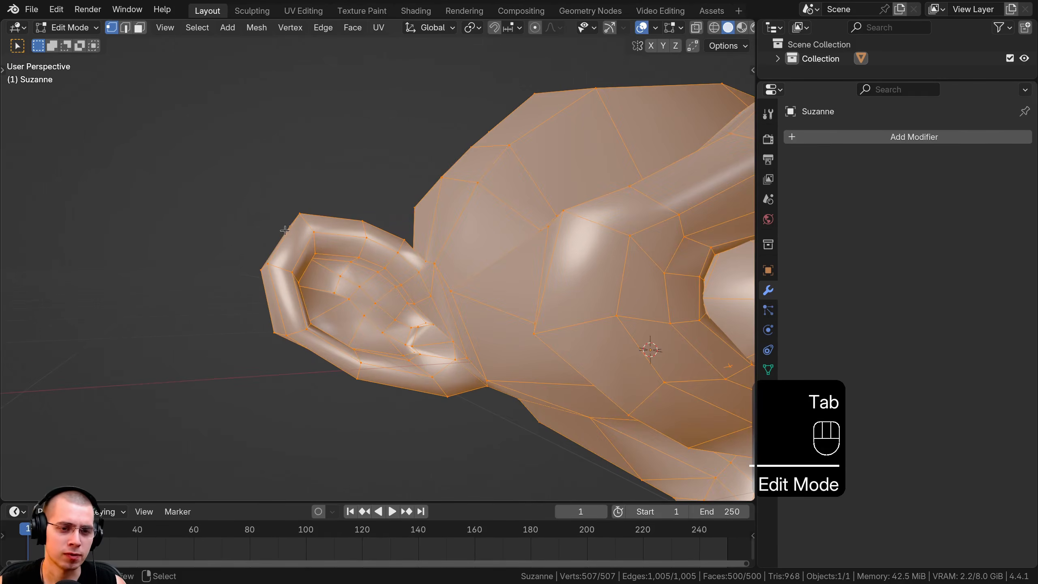
middle_drag(284, 231, 289, 248)
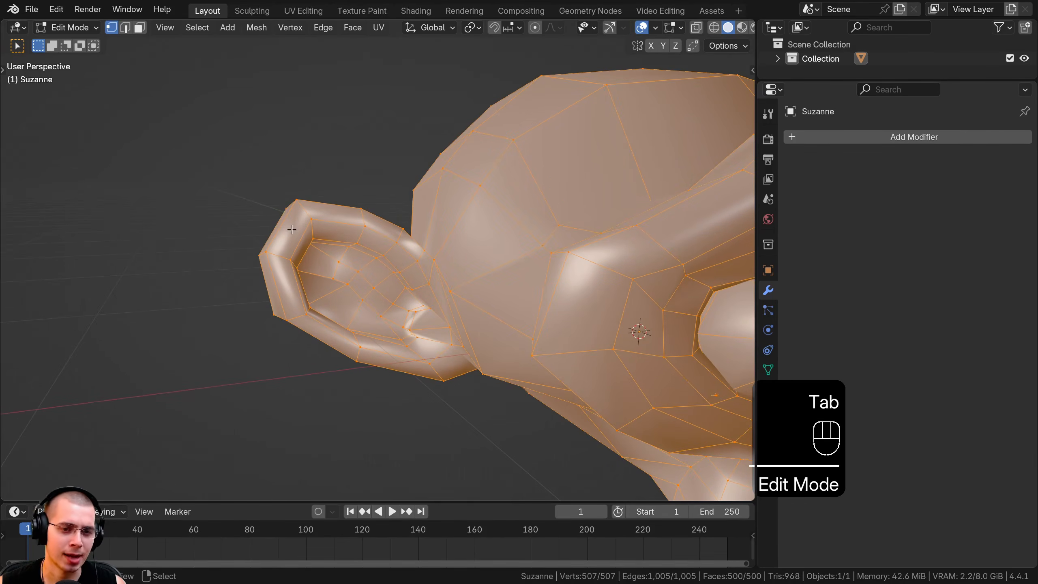
key(Tab)
scroll(473, 247, down, 4)
middle_drag(473, 246, 368, 235)
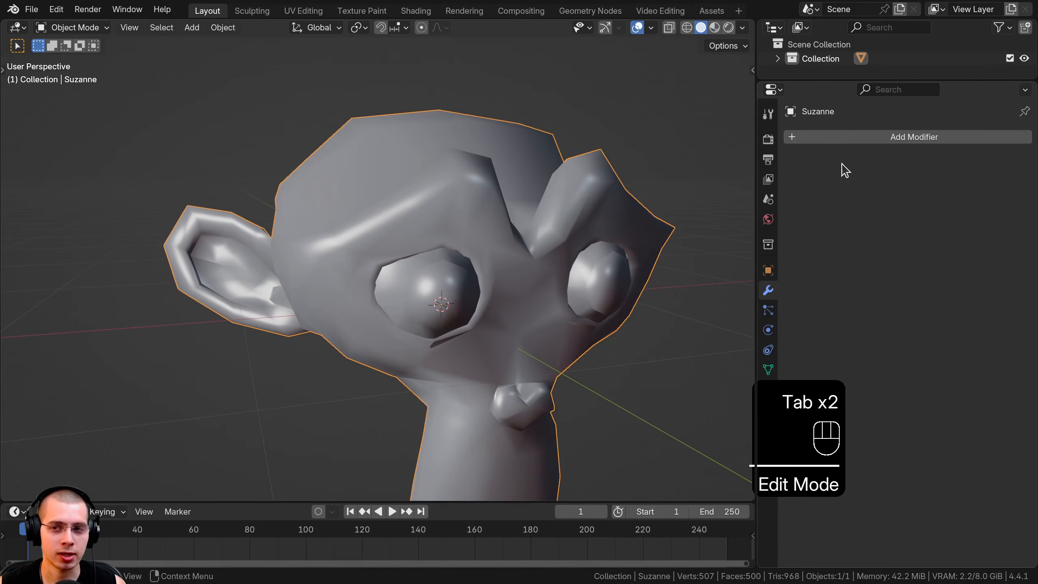
Step: Add a Subdivision Surface modifier to the monkey and view its effect on the ear
click(857, 137)
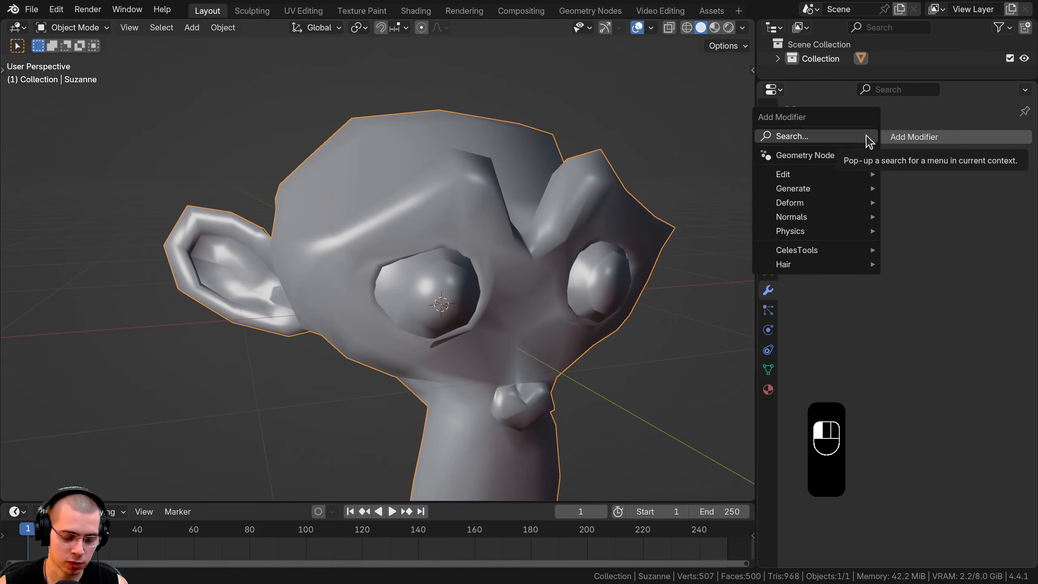
text(sub)
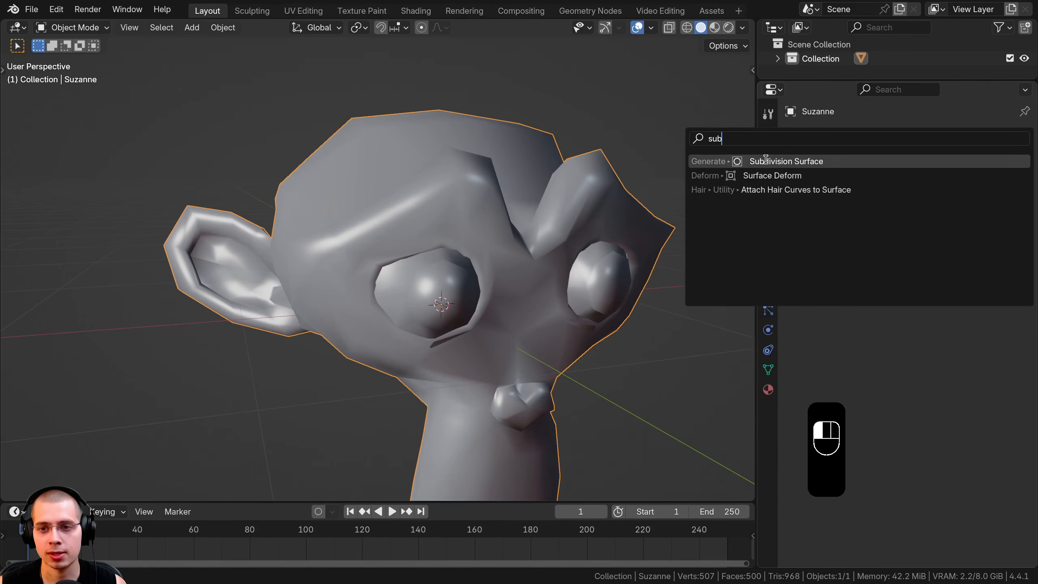
click(765, 160)
shift+middle_drag(278, 259, 435, 274)
scroll(435, 274, up, 2)
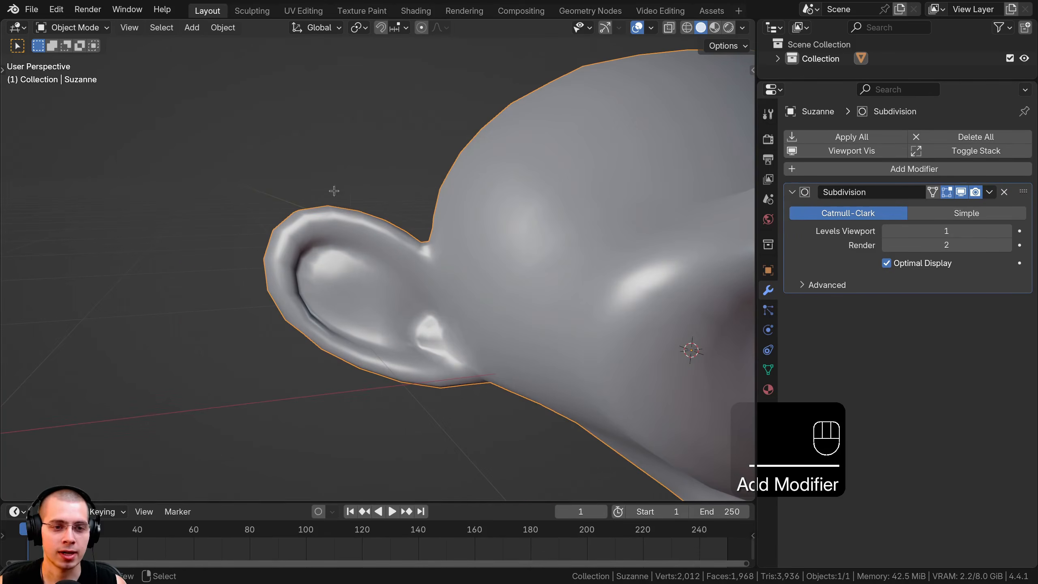
Step: Try moving a vertex on the ear's upper rim in Edit Mode, then inspect the subdivided ear in Object Mode
key(Tab)
right_click(311, 212)
key(g)
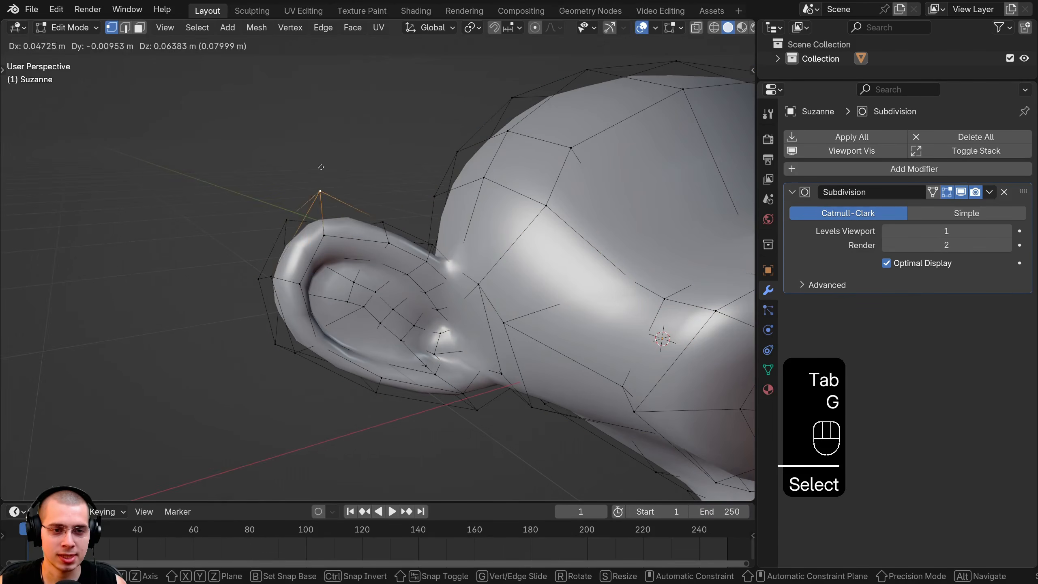
right_click(317, 176)
shift+middle_drag(327, 179, 350, 183)
scroll(351, 184, up, 2)
key(Tab)
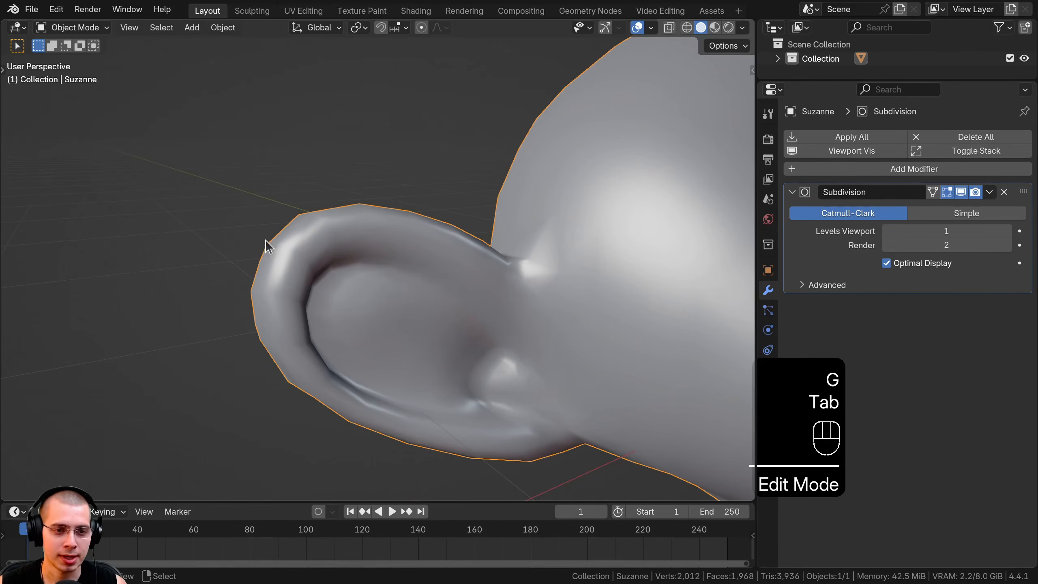
key(z)
key(z)
click(406, 261)
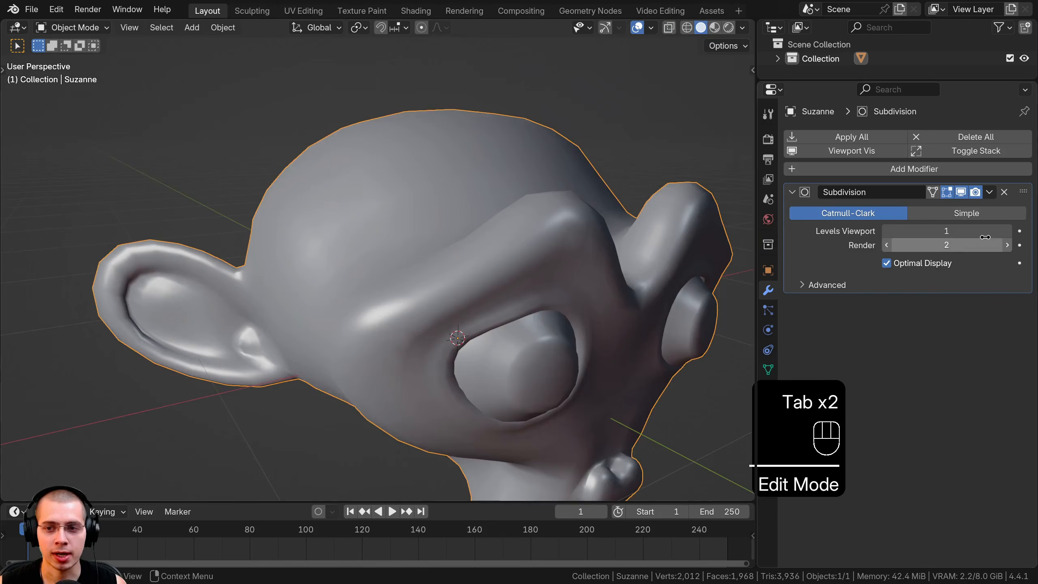
Step: Set the Subdivision modifier's viewport level to 3, increase its render level, and view the whole head
click(1006, 233)
click(1007, 233)
click(1008, 247)
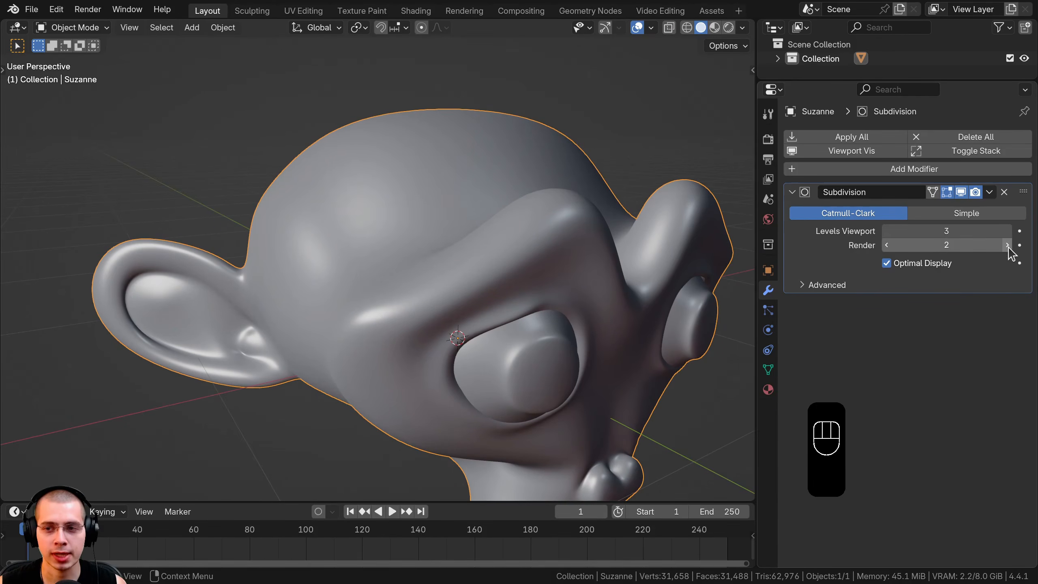
scroll(478, 323, down, 1)
scroll(478, 327, down, 3)
shift+middle_drag(394, 227, 367, 313)
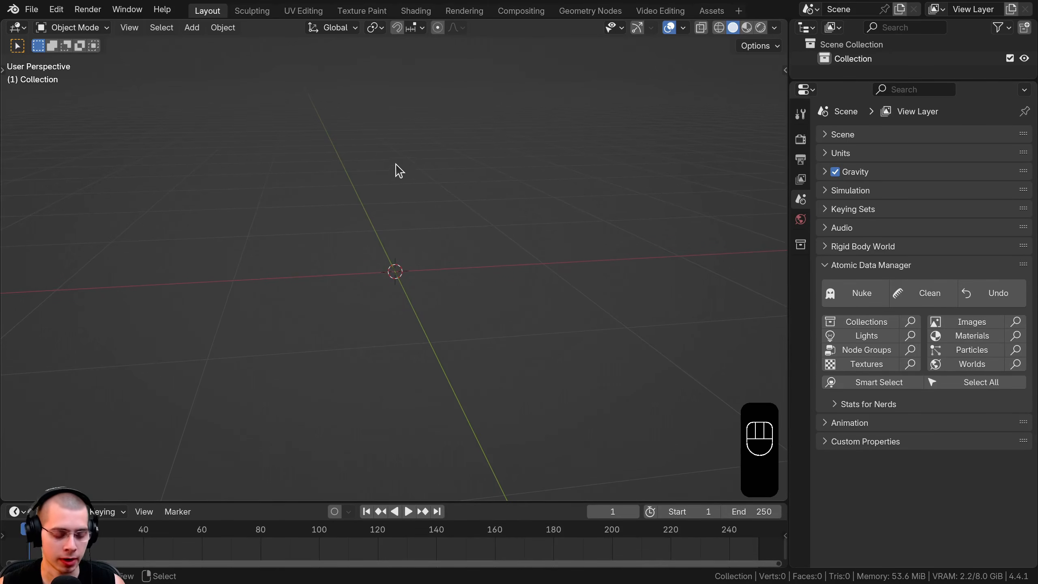
Step: Add a cube mesh to the empty scene and view its corner up close
key(shift+a)
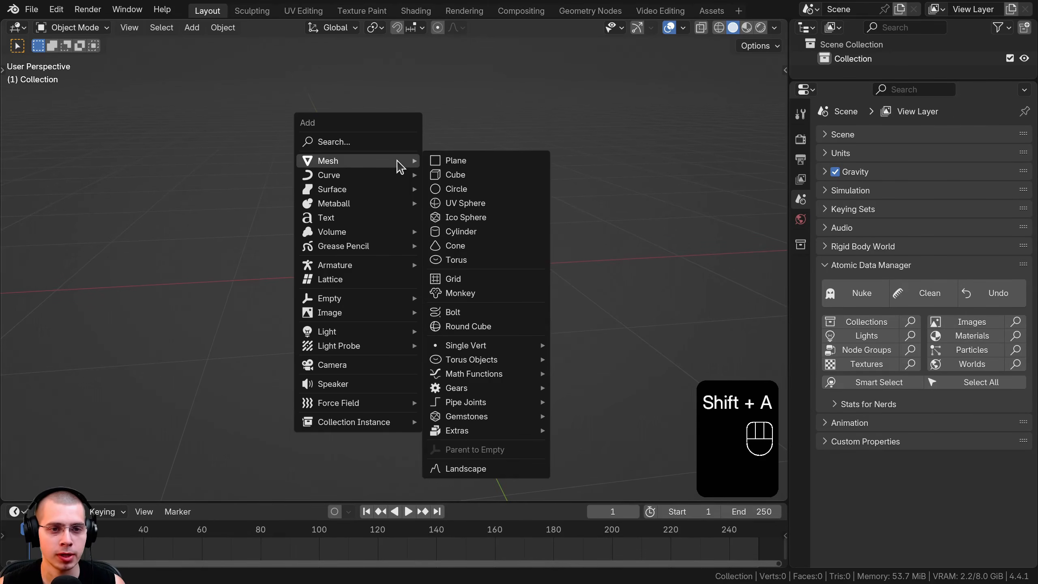
click(441, 174)
middle_drag(442, 174, 273, 211)
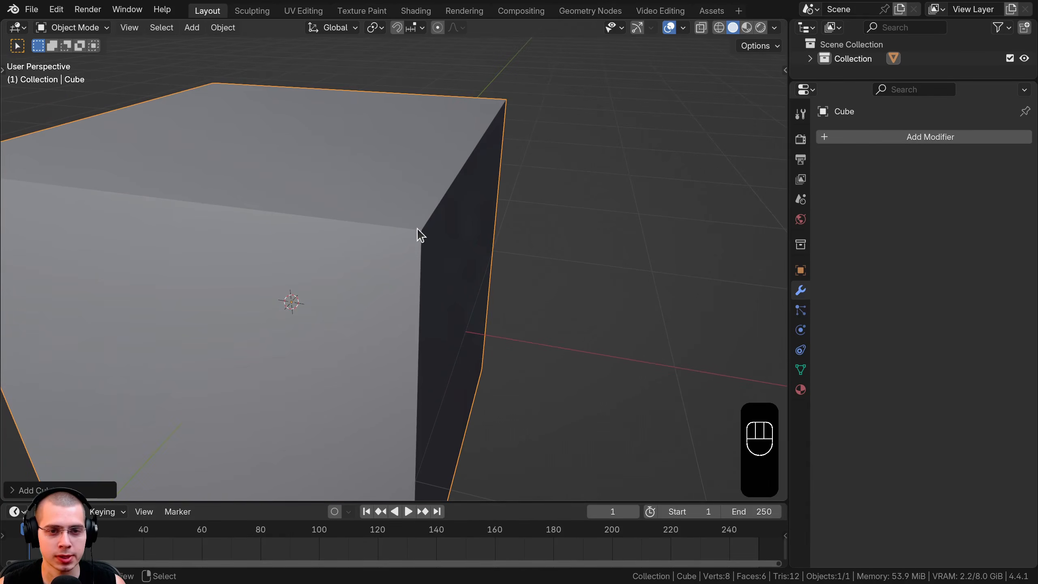
Step: Add a Bevel modifier to the cube
click(906, 137)
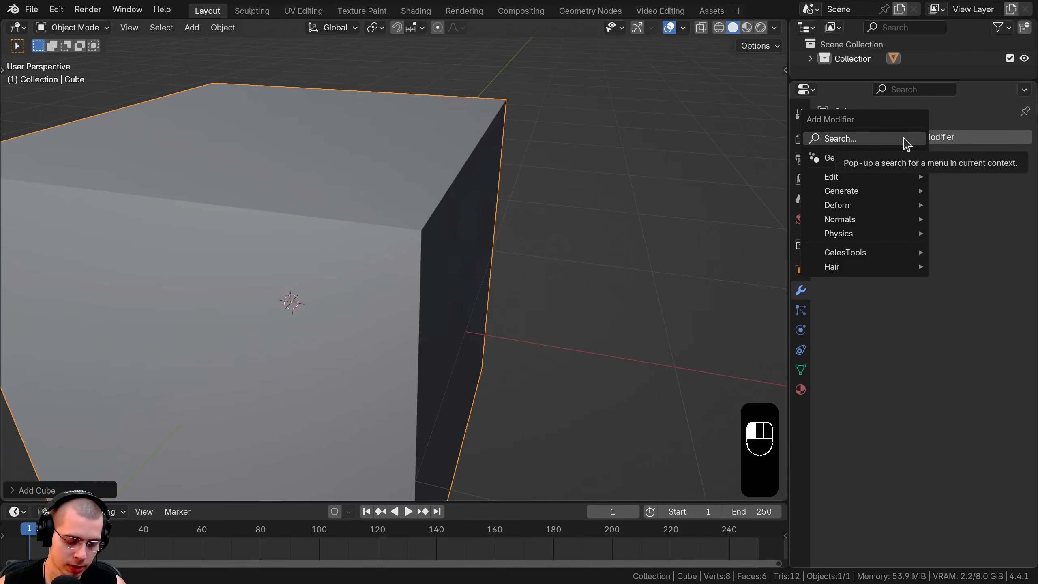
click(906, 139)
text(be)
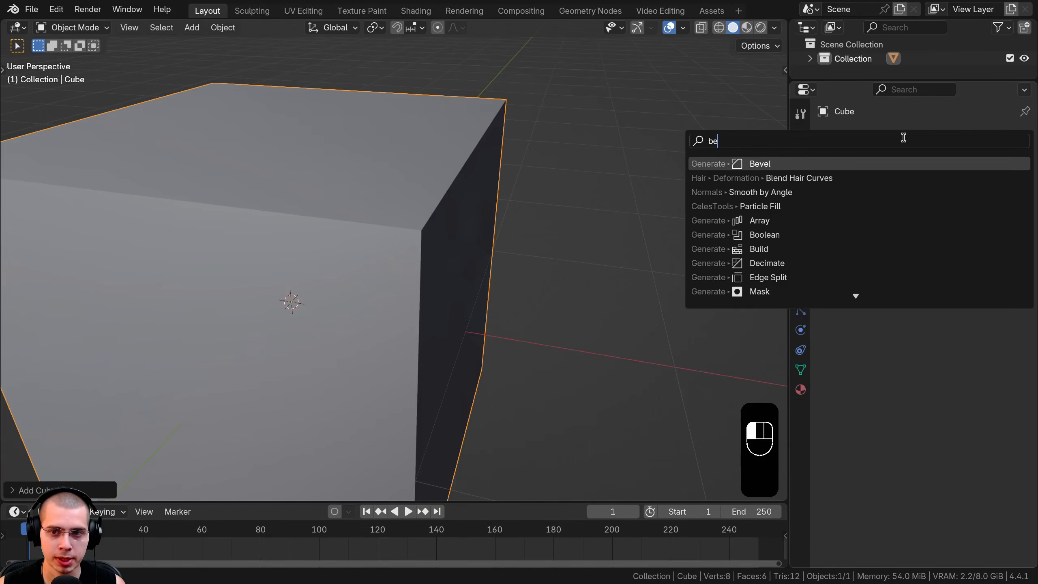
click(753, 164)
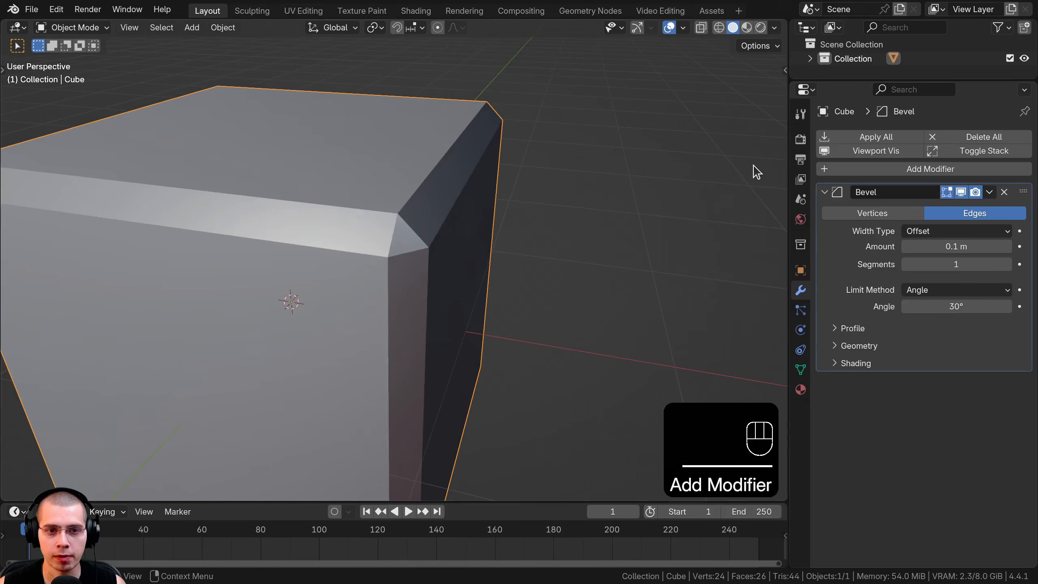
Step: Examine the beveled edges of the cube, from the whole shape to a close view of one corner
scroll(423, 265, down, 5)
middle_drag(347, 255, 386, 248)
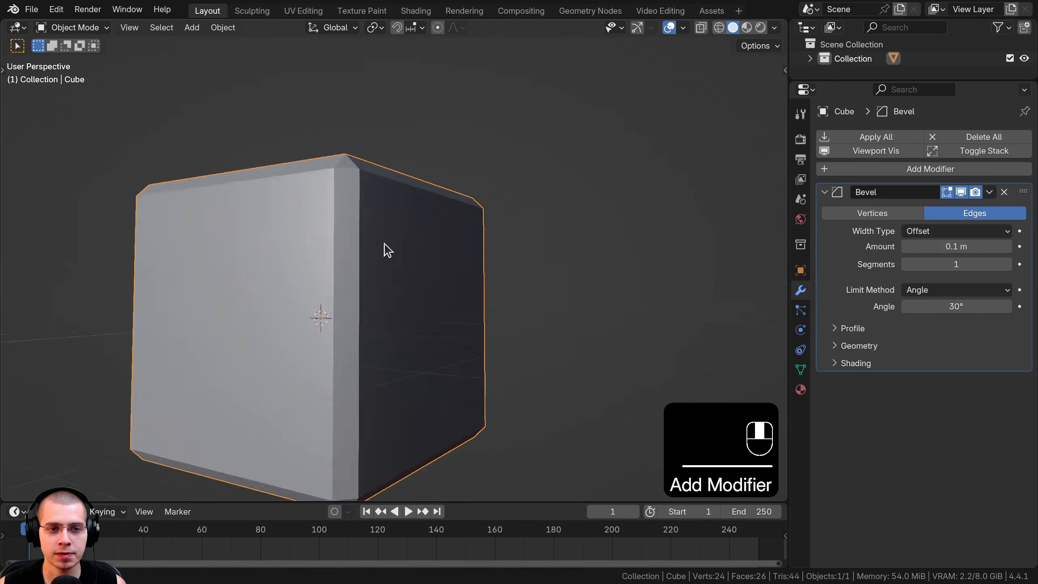
scroll(386, 249, up, 5)
scroll(380, 201, up, 1)
shift+middle_drag(403, 143, 408, 206)
scroll(408, 206, up, 2)
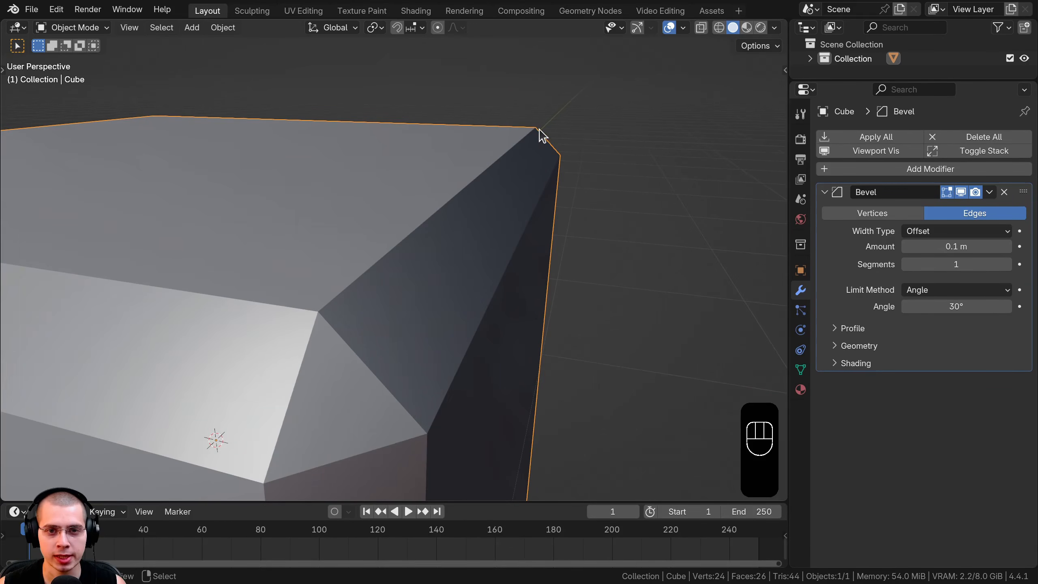
scroll(477, 208, down, 1)
shift+middle_drag(477, 206, 502, 192)
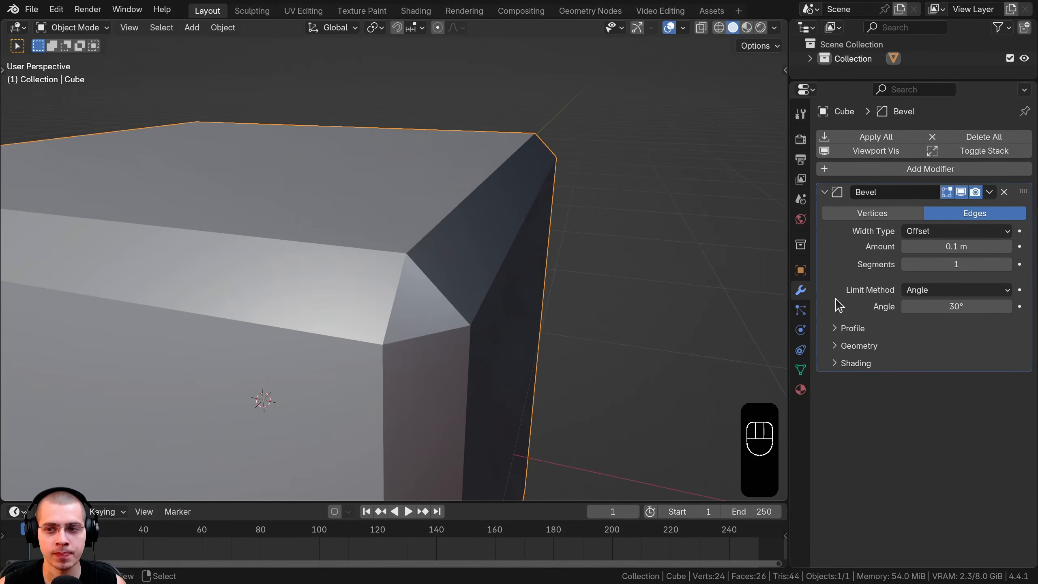
Step: Increase the cube's bevel amount to 1.109 m and view the whole shape
drag(956, 246, 1000, 246)
scroll(649, 243, down, 8)
mouse_move(393, 196)
middle_down()
mouse_move(443, 203)
mouse_move(386, 180)
middle_up()
scroll(386, 180, up, 2)
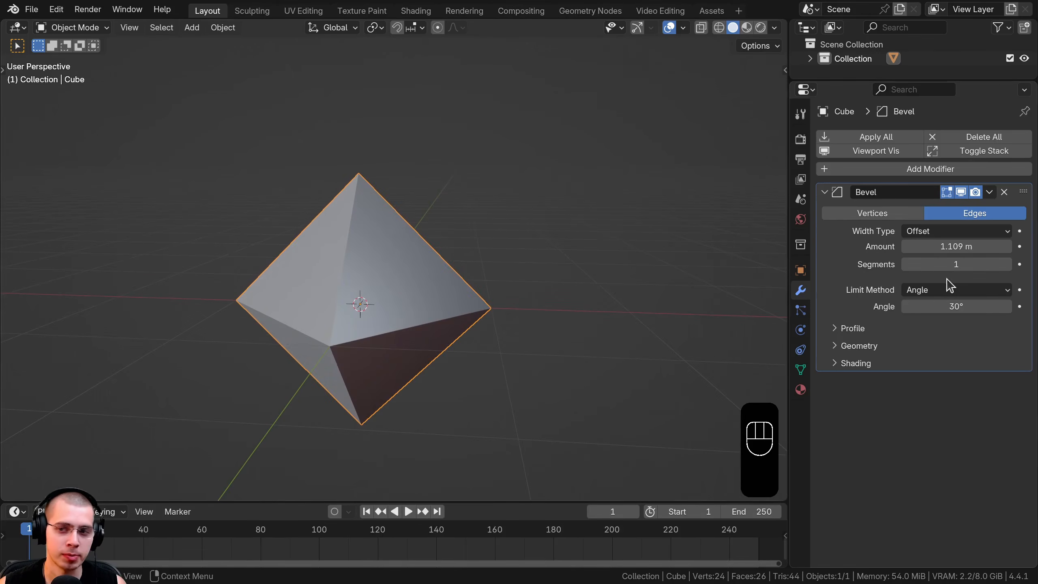
Step: Set the cube's bevel amount to 0.013 m and inspect the narrow beveled edges
mouse_move(956, 246)
shift+mouse_down()
mouse_move(894, 246)
mouse_move(950, 246)
mouse_move(935, 246)
shift+mouse_up()
middle_drag(621, 226, 629, 172)
scroll(568, 273, up, 3)
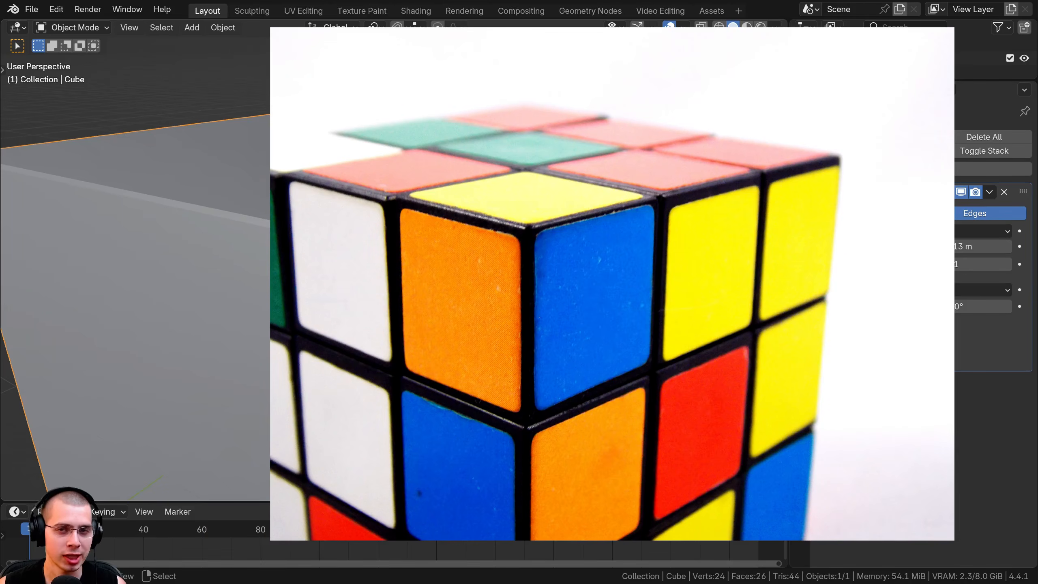
scroll(393, 266, up, 2)
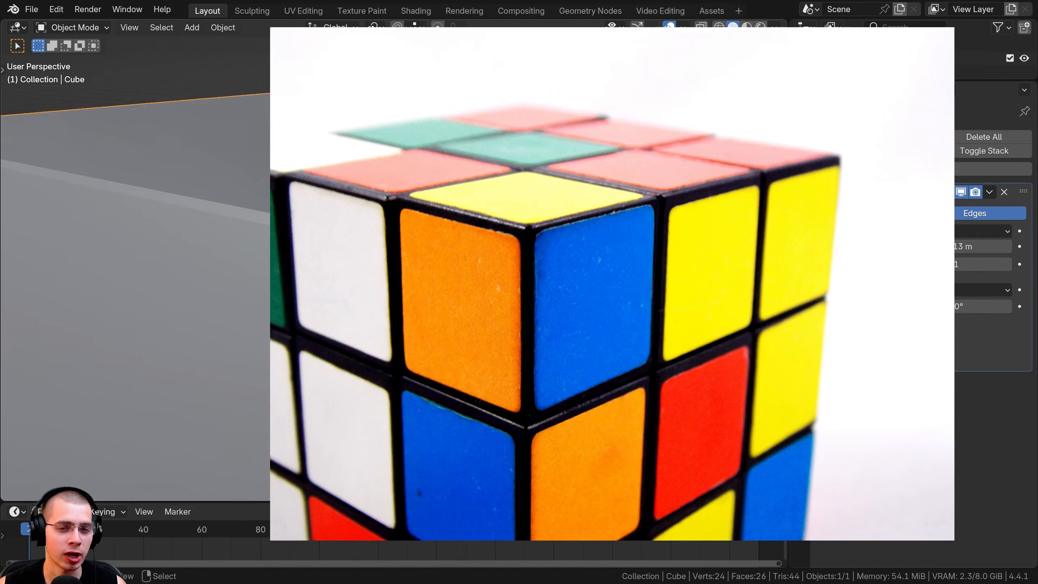
scroll(457, 168, down, 3)
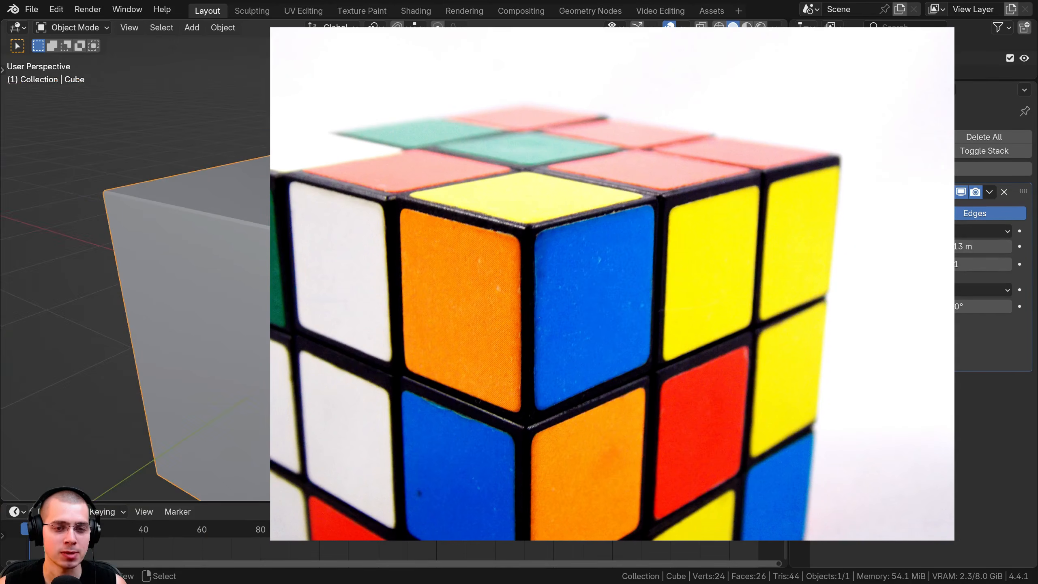
Step: Flatten the whole cube along Z and stretch it along Y in Edit Mode
key(Tab)
key(s)
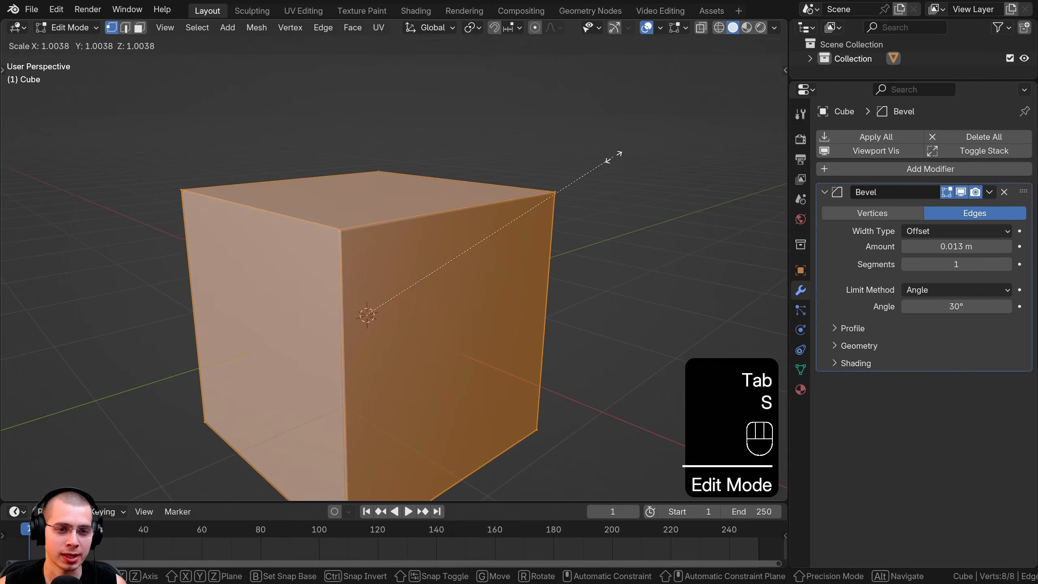
key(z)
click(444, 272)
key(s)
key(y)
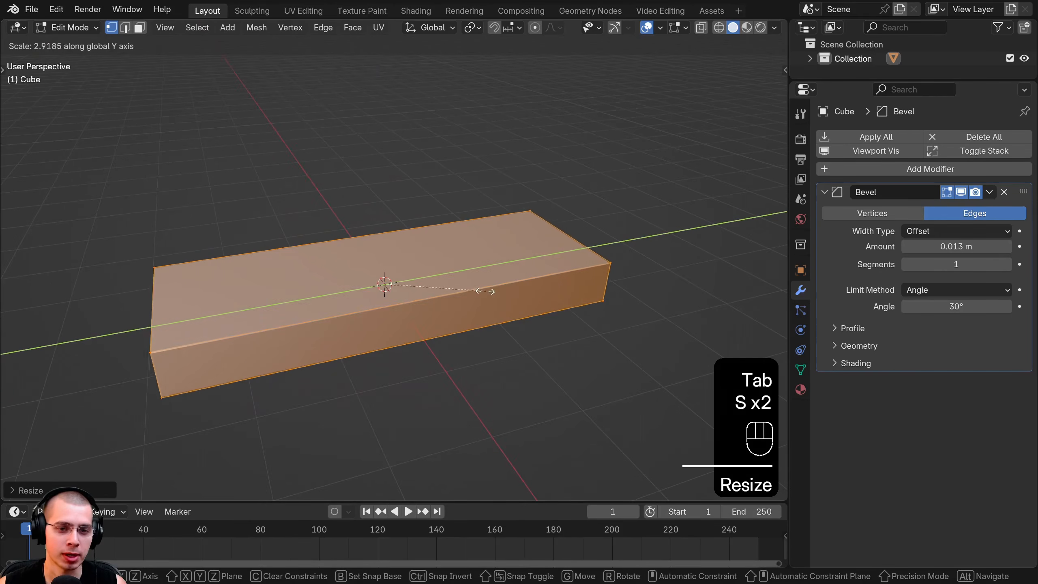
click(456, 294)
Step: Rescale the slab, adjust its thickness along Z, and return to Object Mode
middle_drag(456, 294, 486, 336)
key(s)
middle_drag(488, 337, 519, 238)
click(500, 344)
key(s)
key(z)
click(483, 341)
scroll(491, 323, down, 1)
scroll(490, 287, up, 2)
key(Tab)
Step: Remove the Bevel modifier from the slab and examine its unbeveled edges
click(1003, 193)
scroll(519, 227, up, 1)
key(a)
click(500, 210)
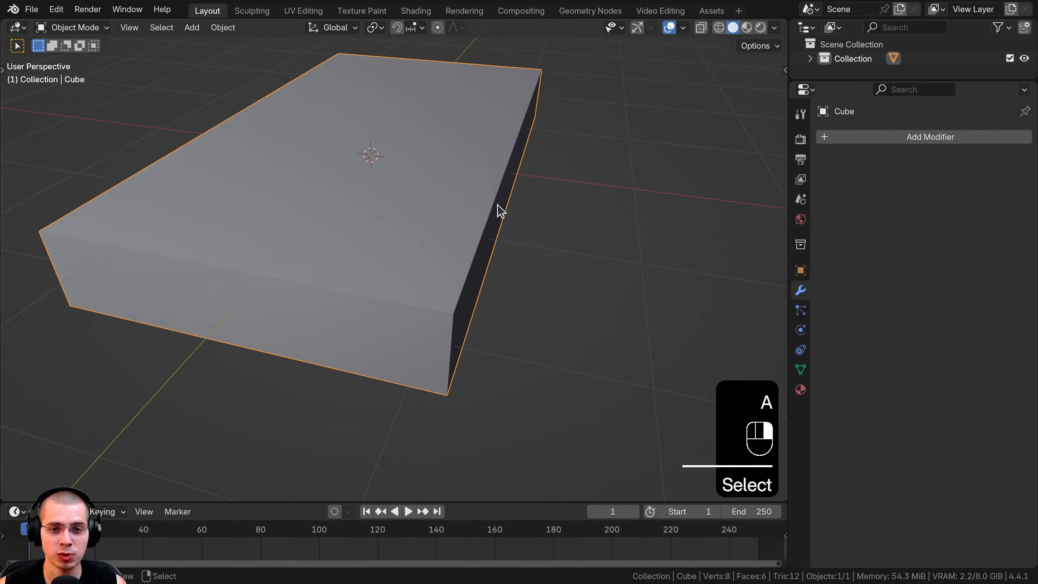
middle_drag(331, 305, 166, 264)
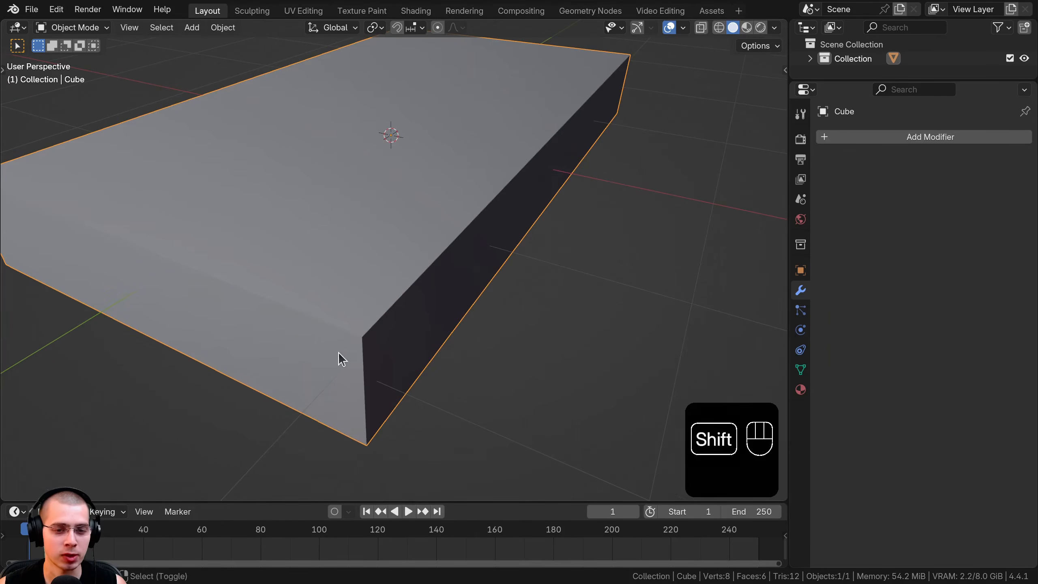
scroll(302, 341, up, 1)
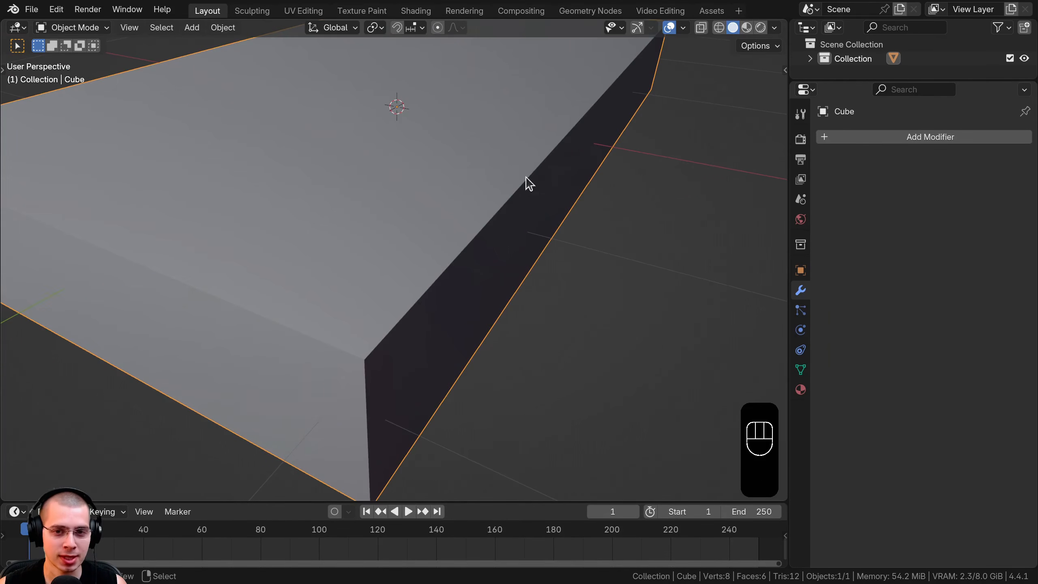
scroll(404, 303, down, 3)
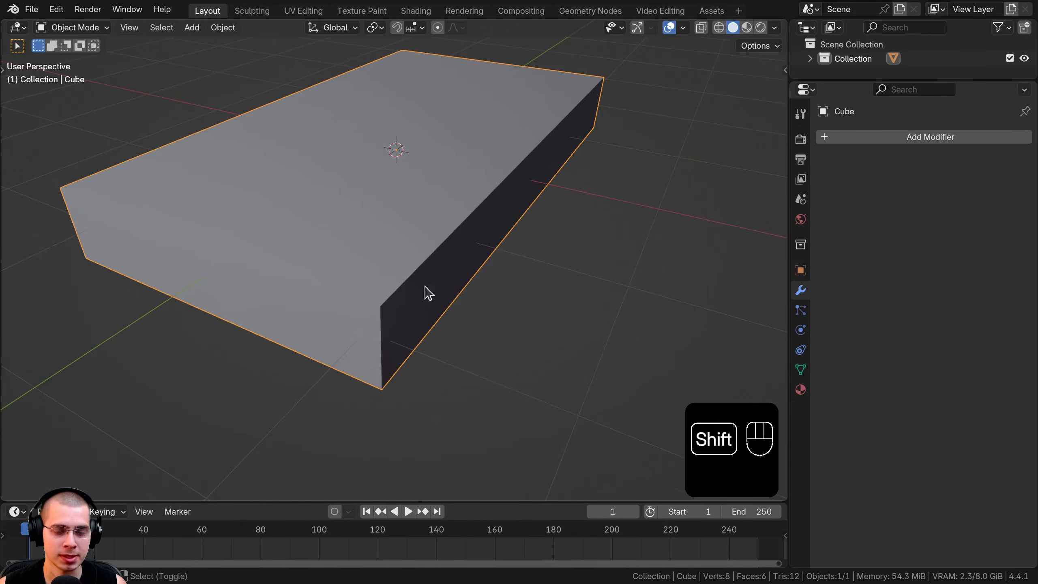
Step: Add a Bevel modifier to the slab
click(919, 139)
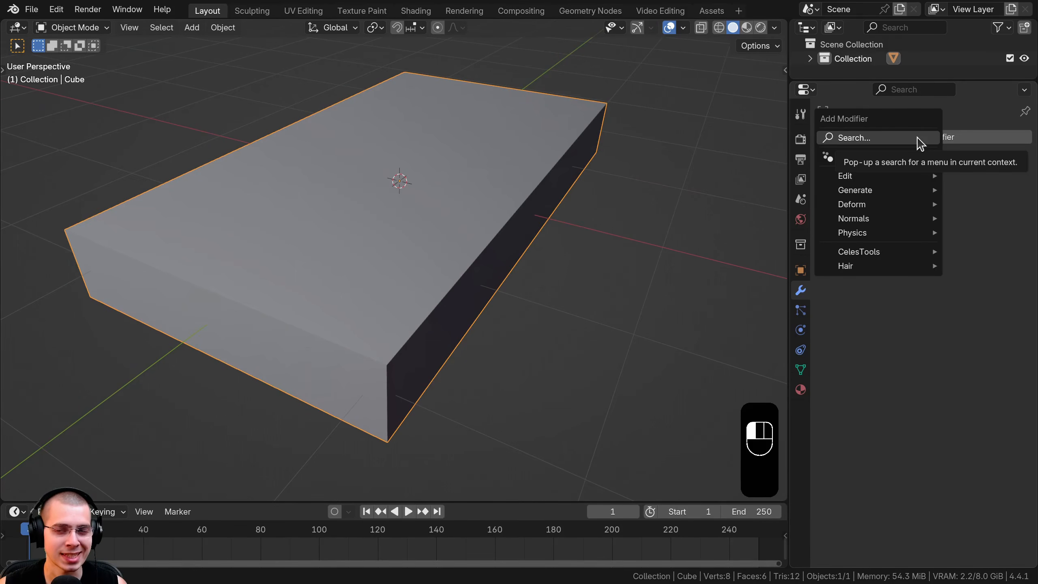
click(895, 139)
text(be)
key(Return)
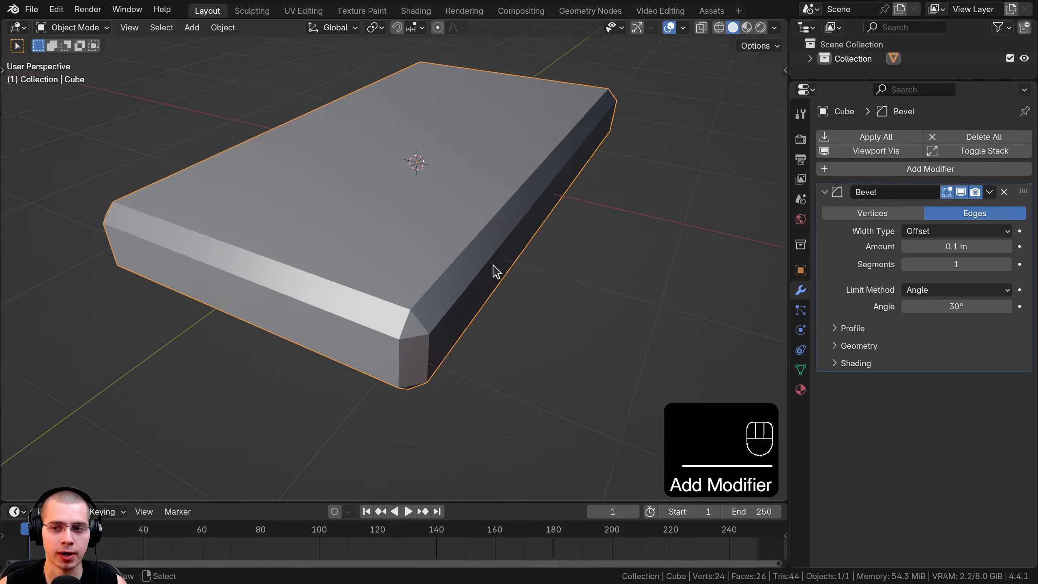
Step: Set the slab's bevel amount to 0.004 m while viewing the near corner closely
scroll(496, 271, up, 4)
shift+drag(956, 246, 905, 246)
scroll(491, 266, up, 3)
scroll(378, 257, up, 2)
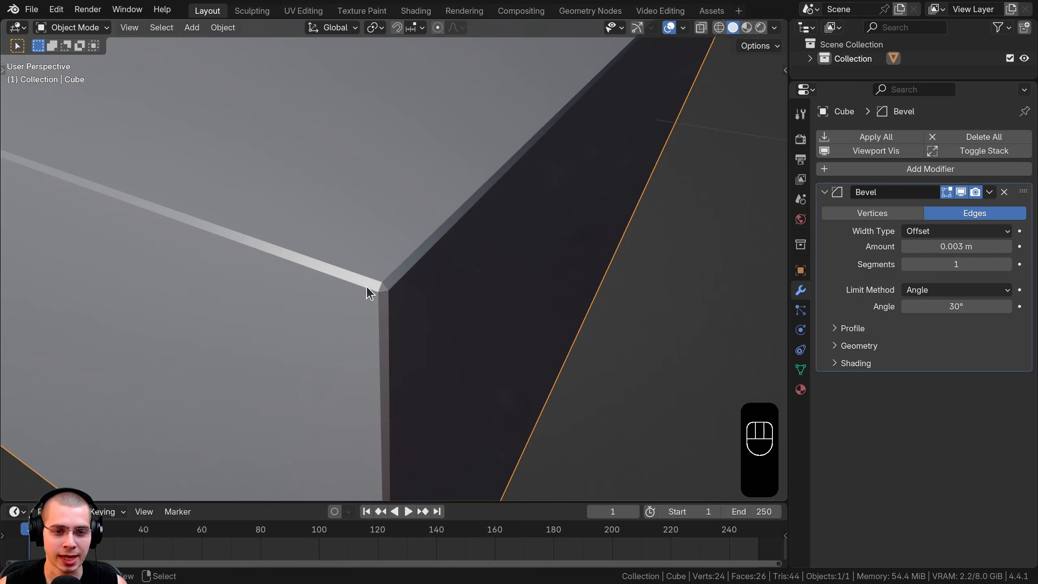
shift+drag(955, 247, 975, 247)
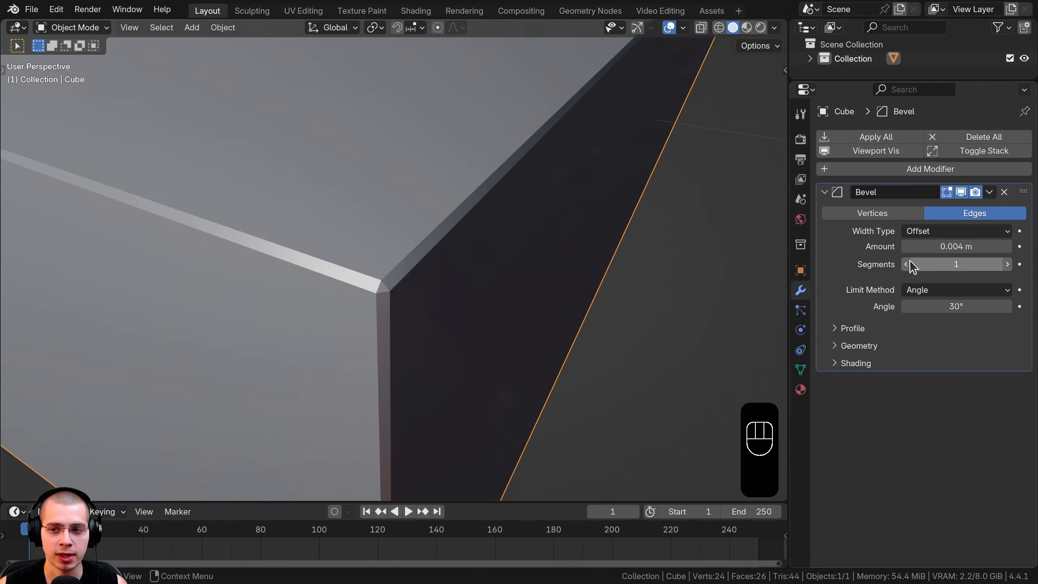
Step: Raise the bevel segments to 4 and inspect the slab's corner and overall shape
click(1007, 265)
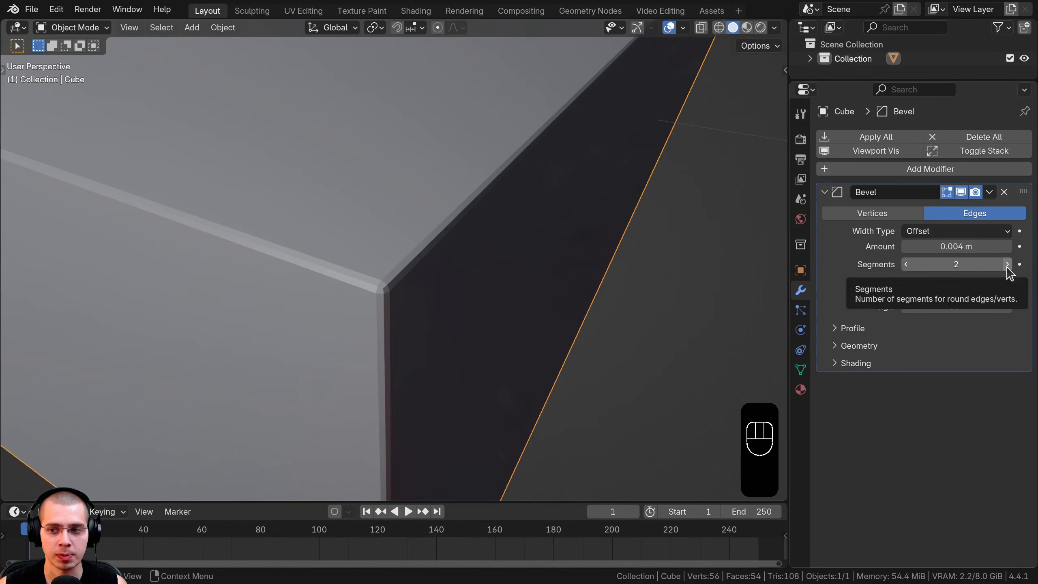
click(1007, 264)
click(1007, 265)
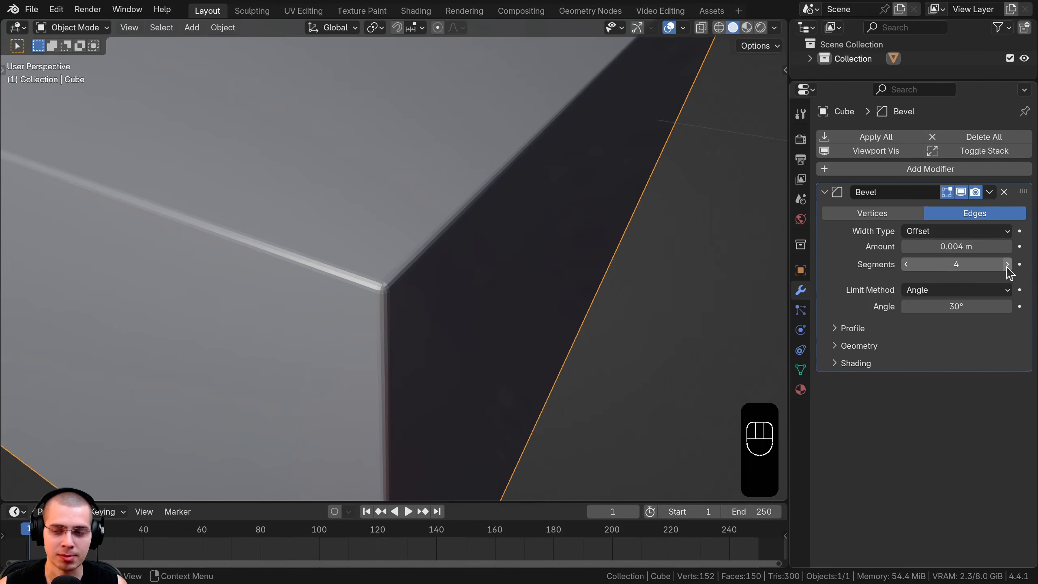
shift+middle_drag(440, 248, 459, 271)
scroll(459, 271, up, 5)
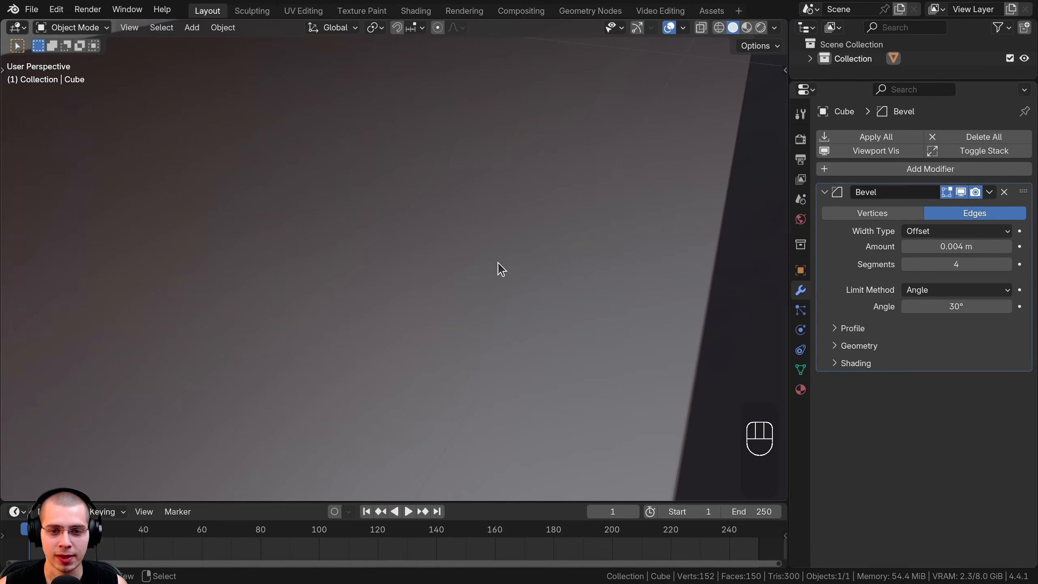
scroll(494, 261, down, 3)
scroll(496, 258, down, 8)
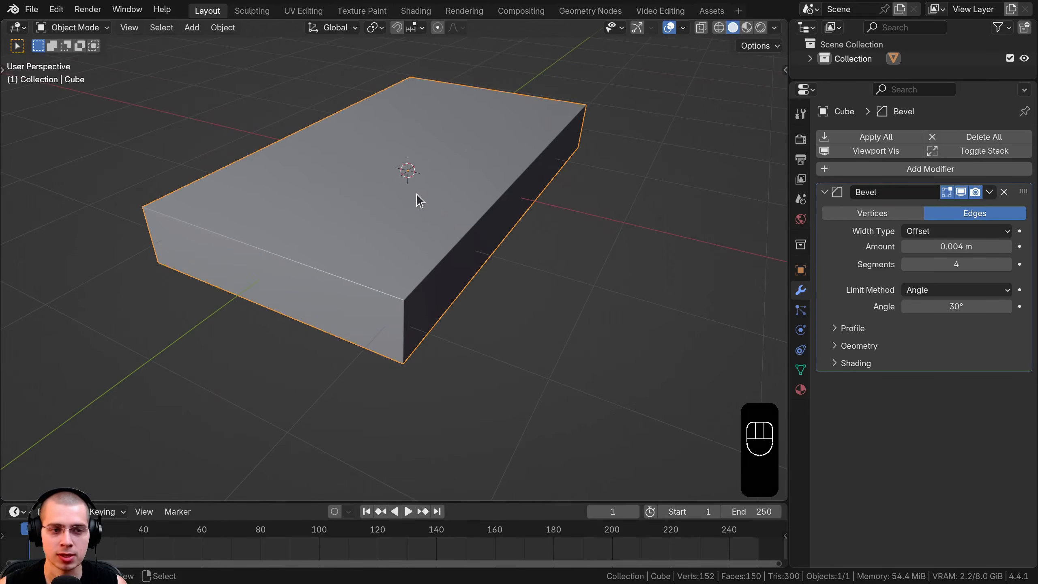
Step: Apply Shade Smooth to the slab, deselect it, and inspect the highlights along its beveled edges
key(w)
click(419, 179)
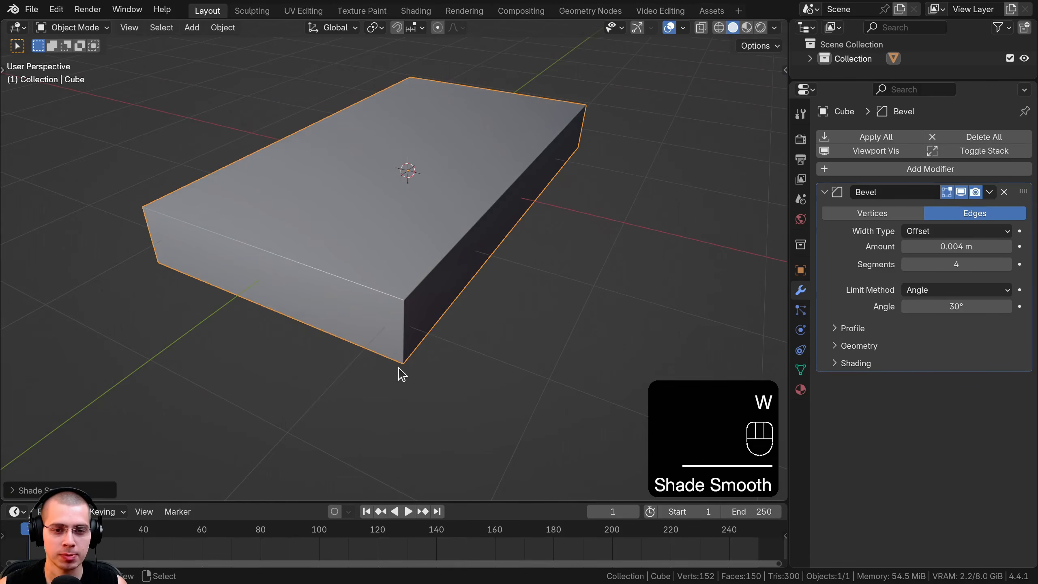
scroll(398, 327, up, 5)
key(a)
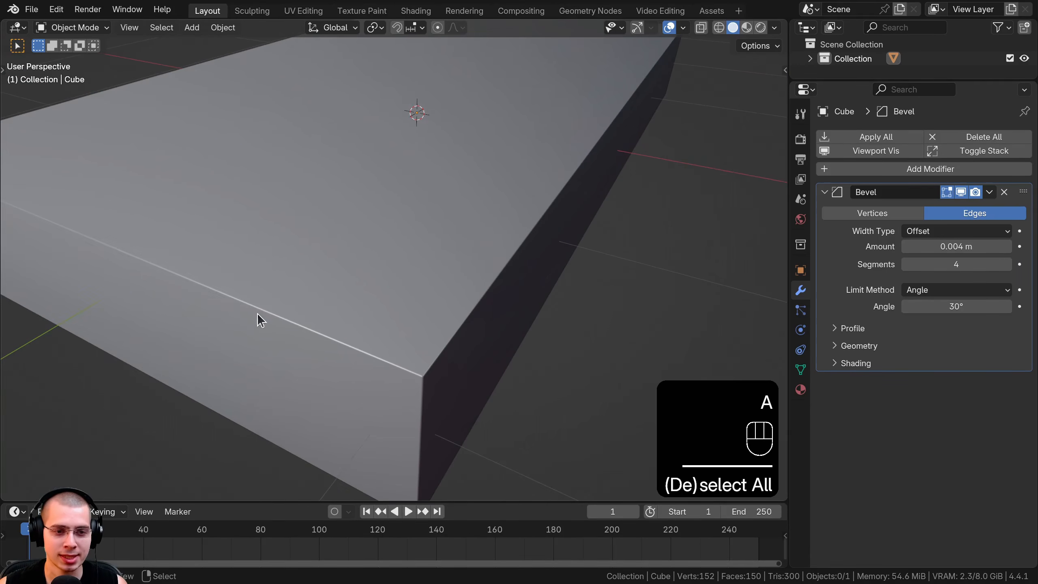
middle_drag(257, 311, 252, 264)
shift+middle_drag(252, 264, 247, 301)
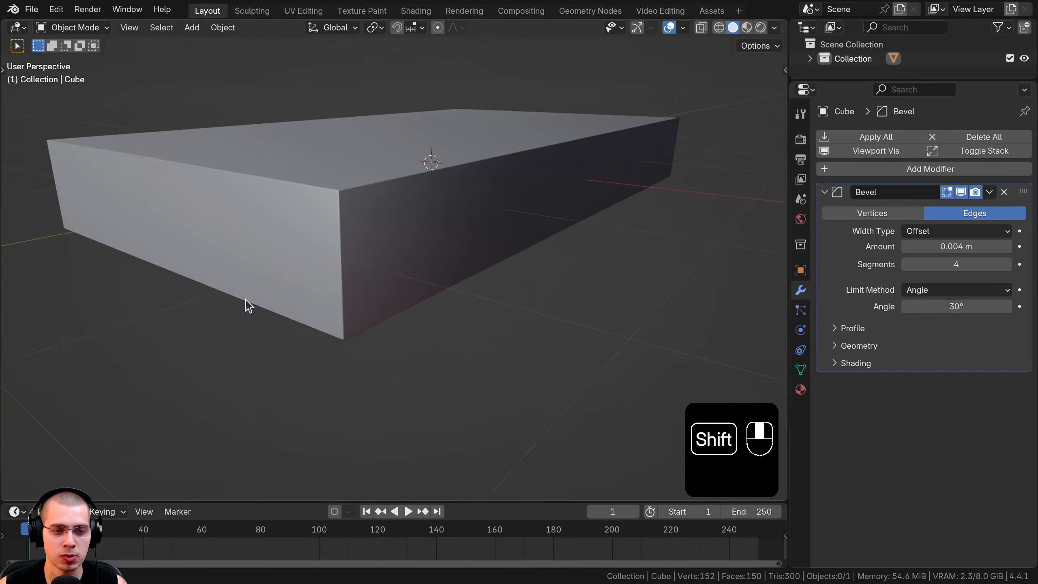
middle_drag(235, 241, 224, 318)
scroll(473, 380, down, 10)
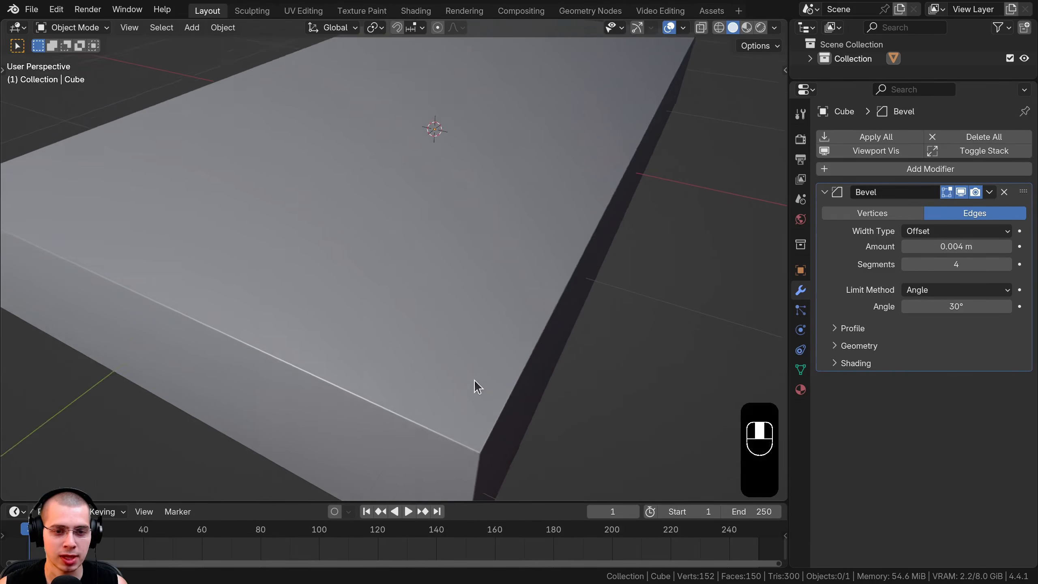
Step: Set the bevel amount to 0.144 m and apply Shade Flat to the slab
drag(956, 246, 818, 274)
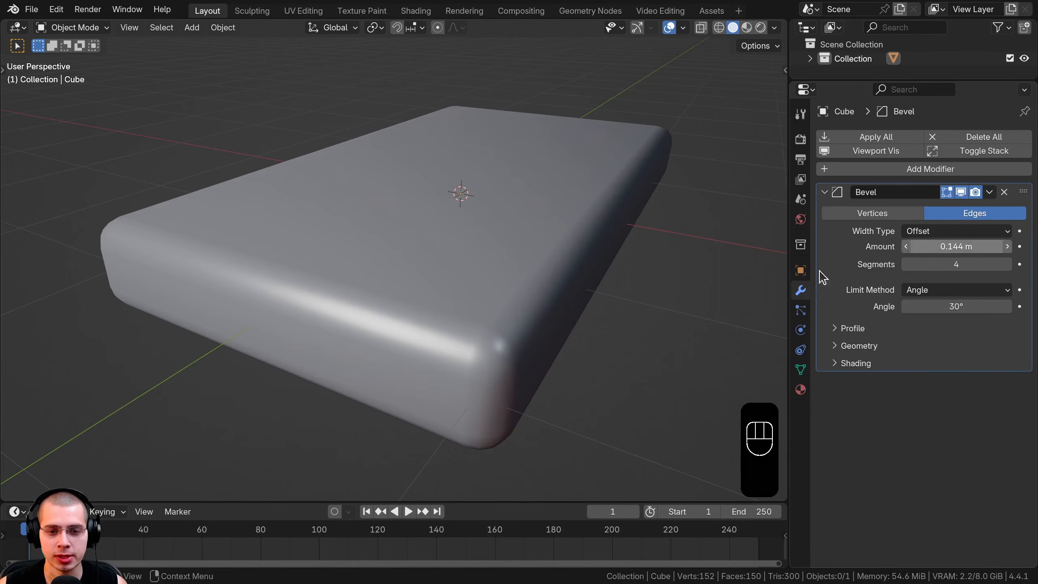
middle_drag(654, 229, 540, 195)
key(w)
click(445, 149)
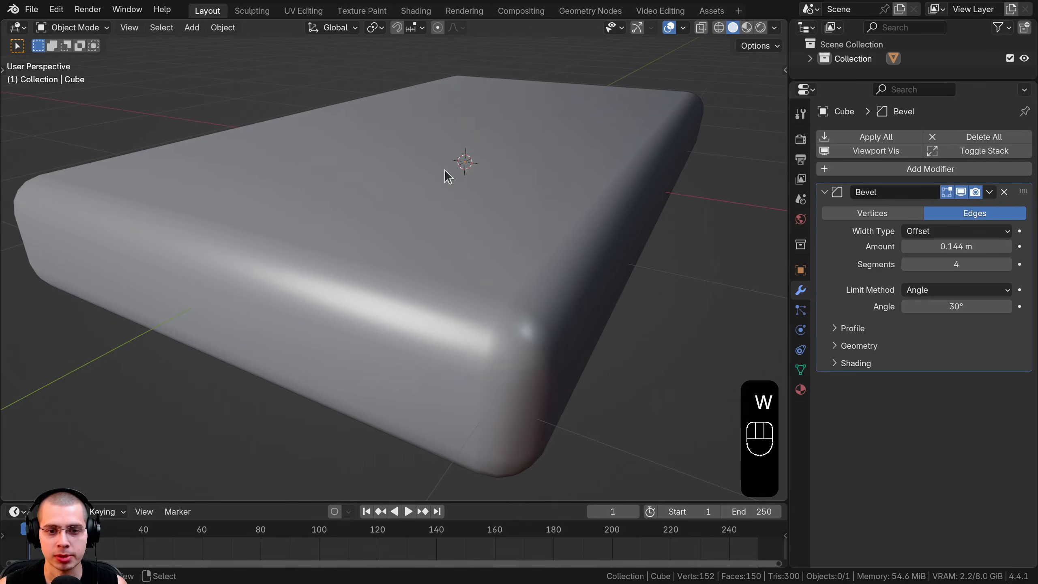
scroll(472, 245, up, 2)
key(w)
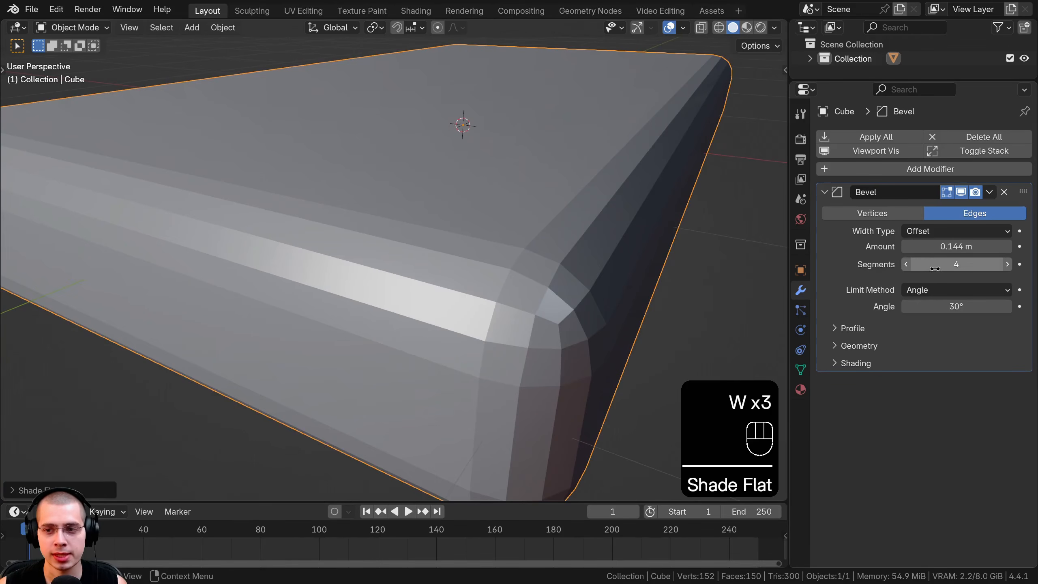
Step: Raise the bevel segments to 12 and inspect the faceting on the rounded edges
mouse_move(934, 268)
mouse_down()
mouse_move(964, 268)
mouse_move(915, 269)
mouse_up()
drag(956, 264, 974, 265)
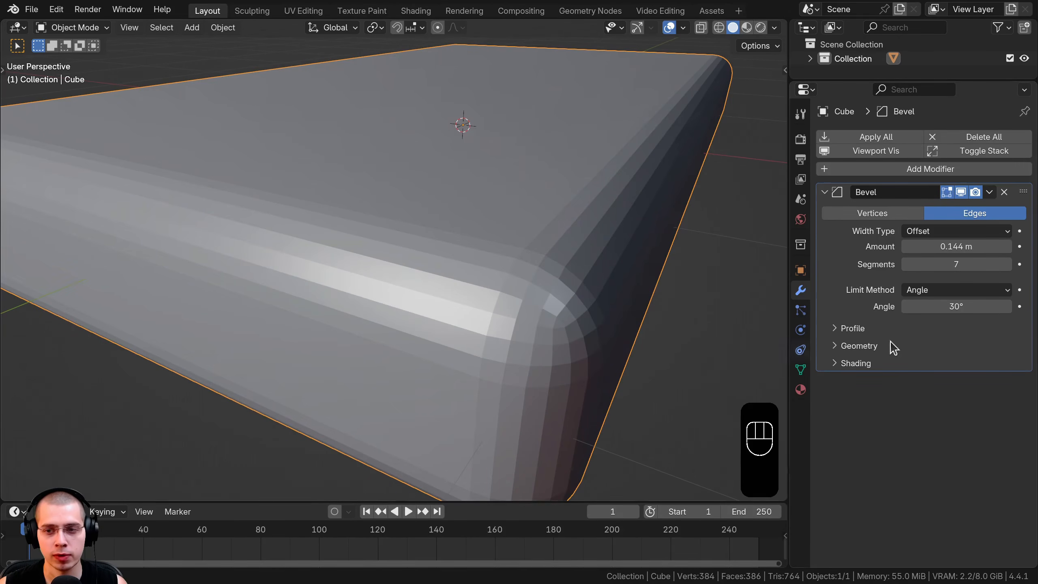
mouse_move(956, 264)
shift+mouse_down()
mouse_move(940, 264)
mouse_move(988, 264)
mouse_move(974, 264)
shift+mouse_up()
scroll(493, 240, down, 4)
shift+scroll(386, 237, up, 1)
scroll(386, 237, up, 4)
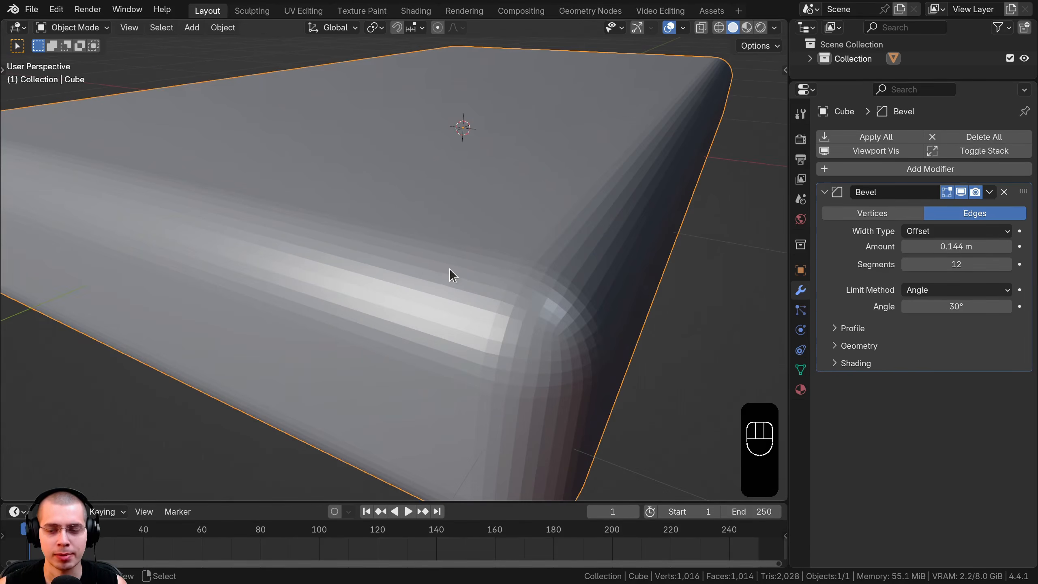
Step: Raise the slab's bevel segments to 23
drag(908, 262, 879, 262)
click(922, 266)
text(23)
key(Return)
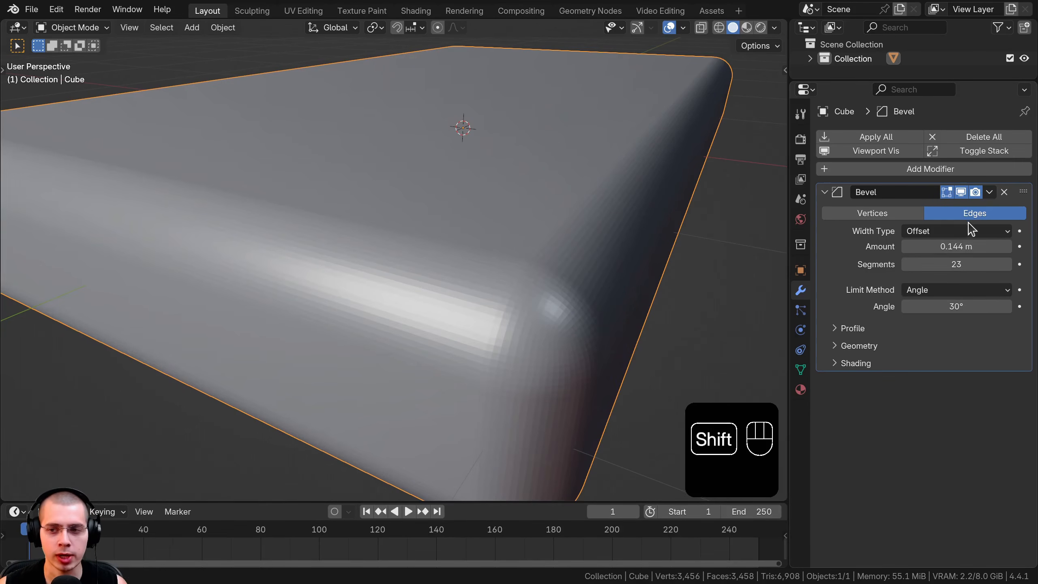
Step: Reduce the slab's bevel to 3 segments and 0.005 m, then apply Shade Smooth and inspect the whole slab
click(961, 264)
text(3)
key(Return)
shift+drag(980, 246, 858, 246)
right_click(634, 147)
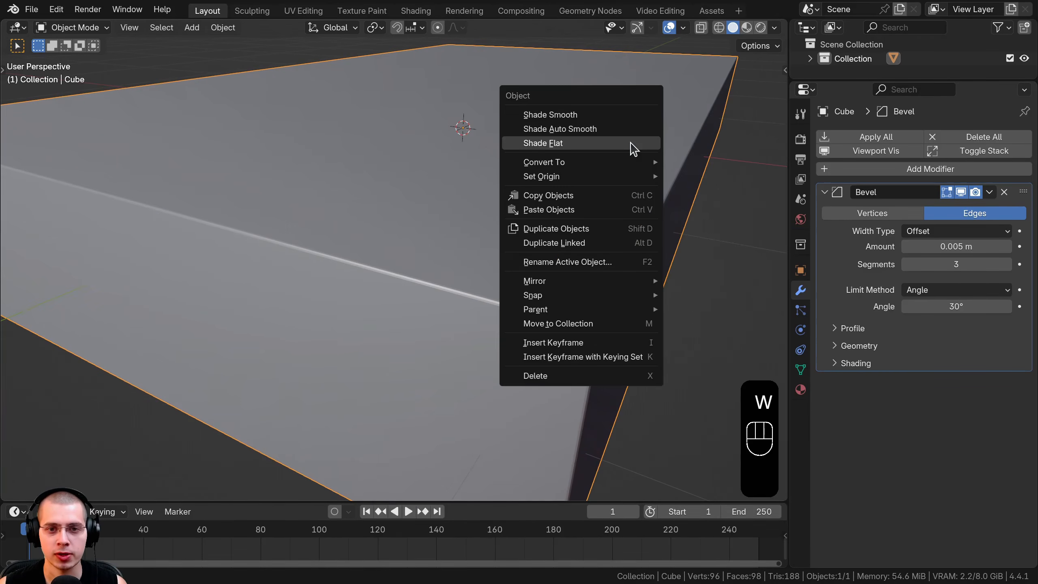
click(621, 111)
scroll(586, 164, down, 8)
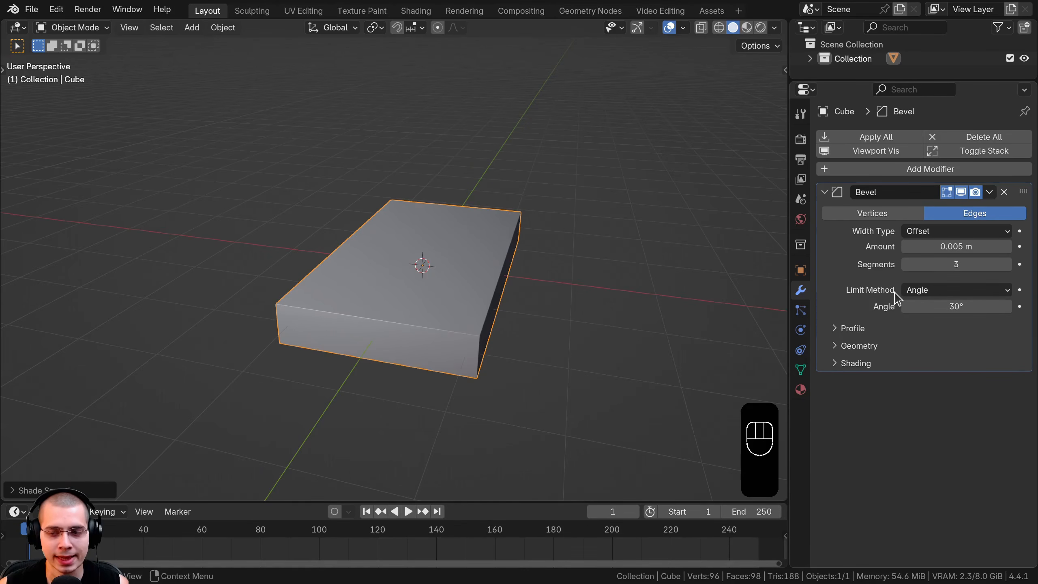
middle_drag(494, 139, 491, 134)
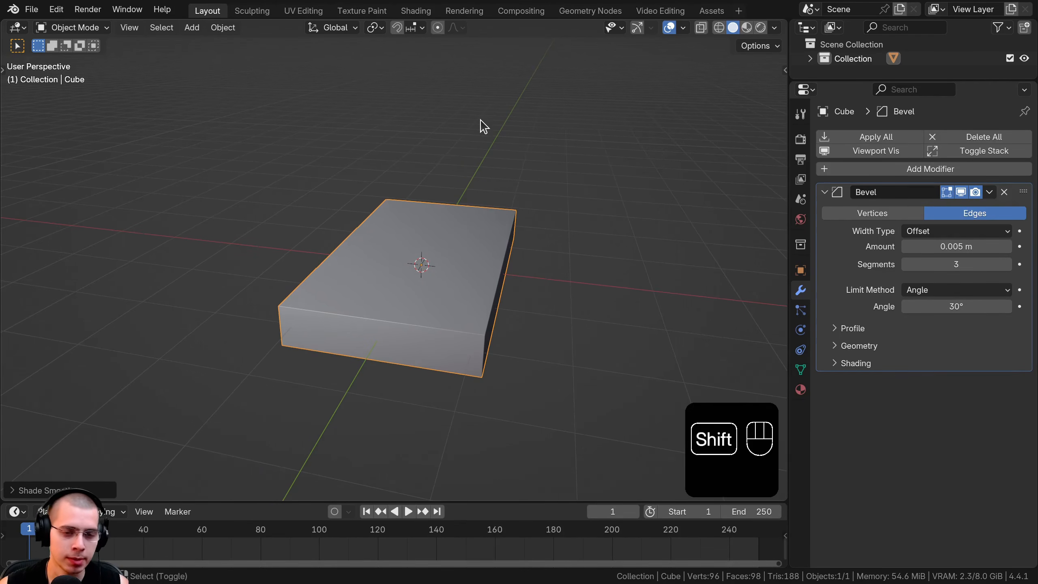
Step: Delete the slab and add a mesh cylinder in its place
key(x)
click(446, 103)
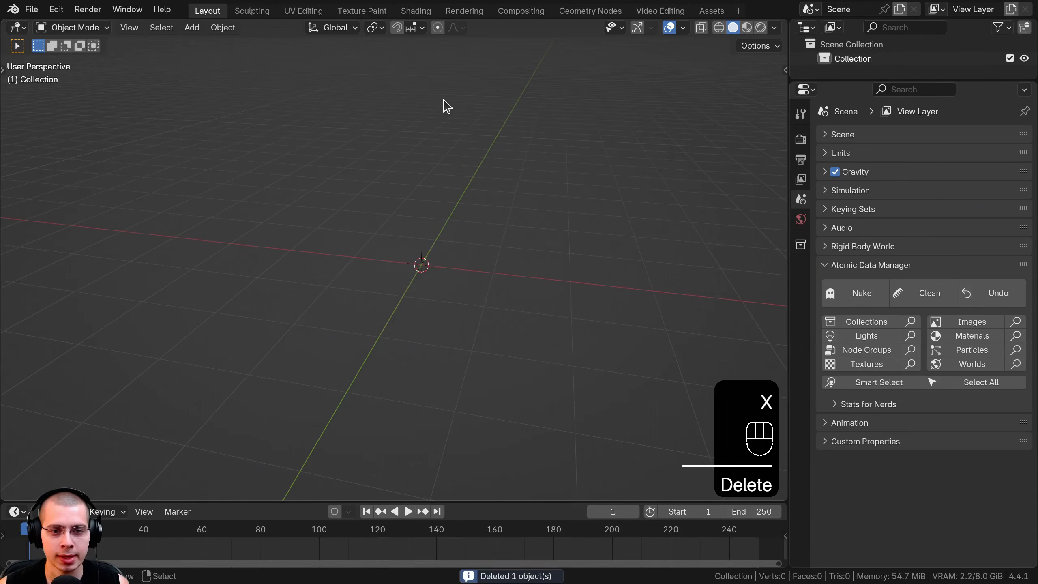
key(shift+a)
mouse_move(447, 103)
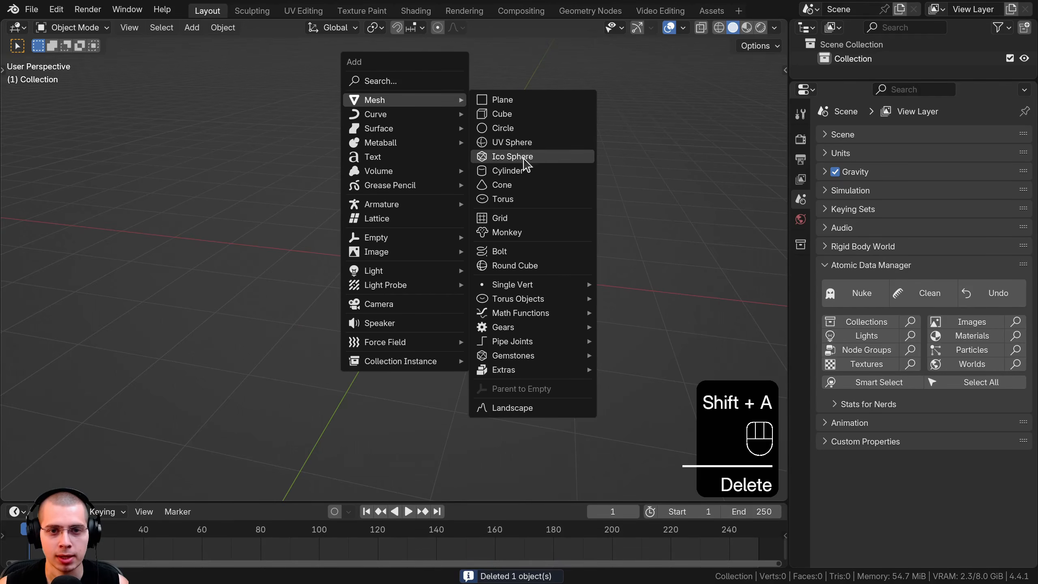
click(511, 171)
shift+middle_drag(439, 255, 396, 272)
scroll(394, 281, up, 4)
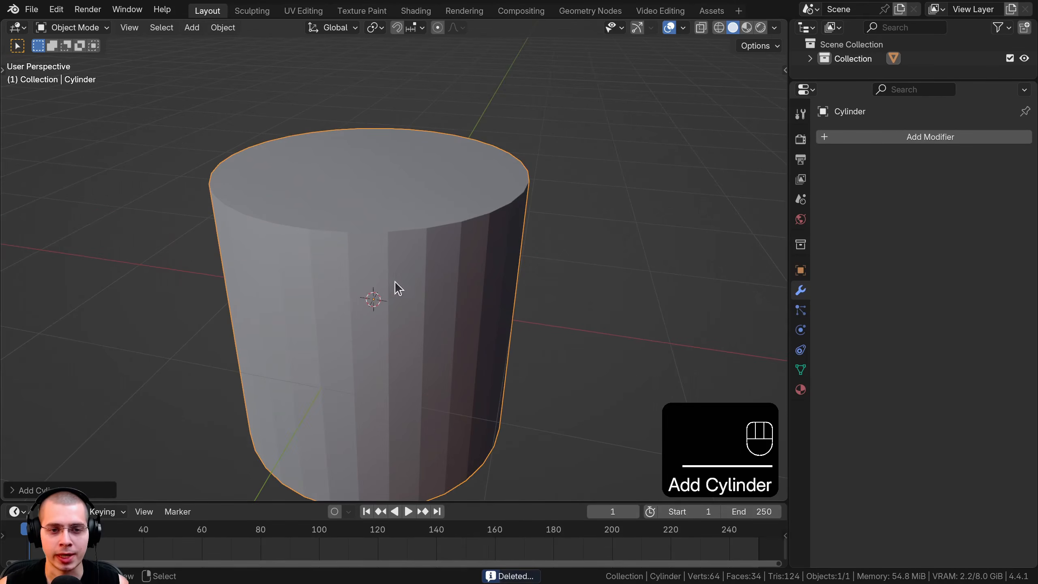
shift+middle_drag(350, 239, 356, 243)
scroll(351, 241, up, 1)
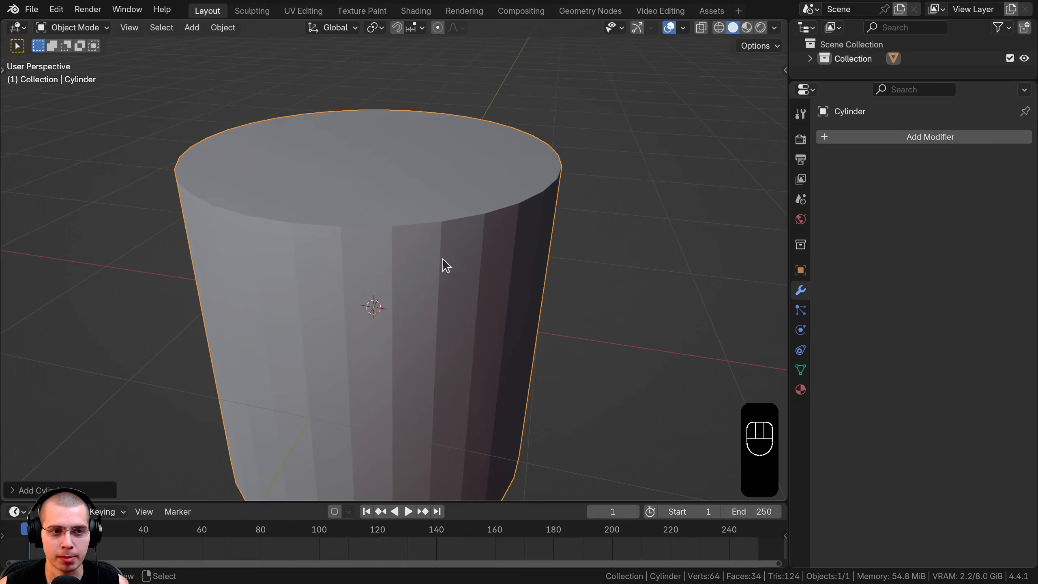
Step: Enter Edit Mode and scale the whole cylinder mesh taller along its vertical axis
scroll(435, 254, down, 3)
middle_drag(435, 252, 464, 172)
middle_drag(413, 223, 422, 153)
scroll(417, 215, down, 2)
key(Tab)
key(s)
click(421, 141)
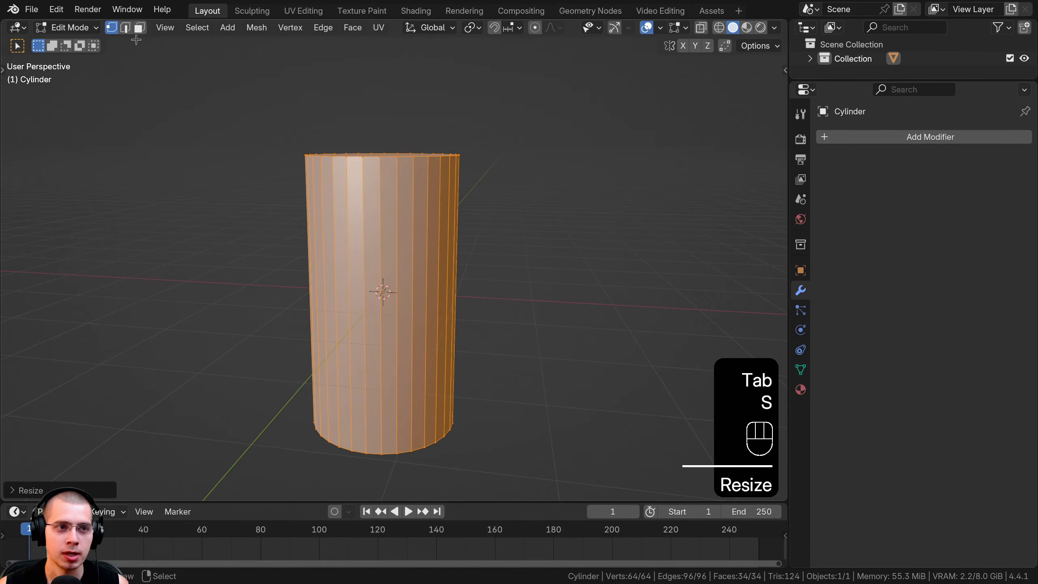
Step: Switch to face selection and scale the cylinder's top face up by about 1.4 to taper the sides
click(140, 28)
middle_drag(347, 123, 373, 165)
click(373, 165)
key(s)
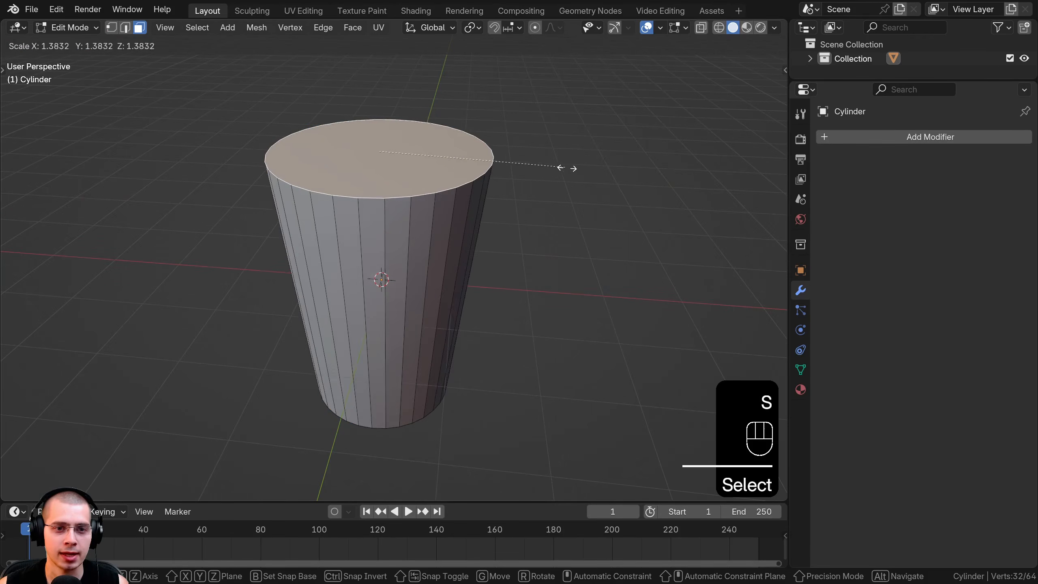
click(571, 168)
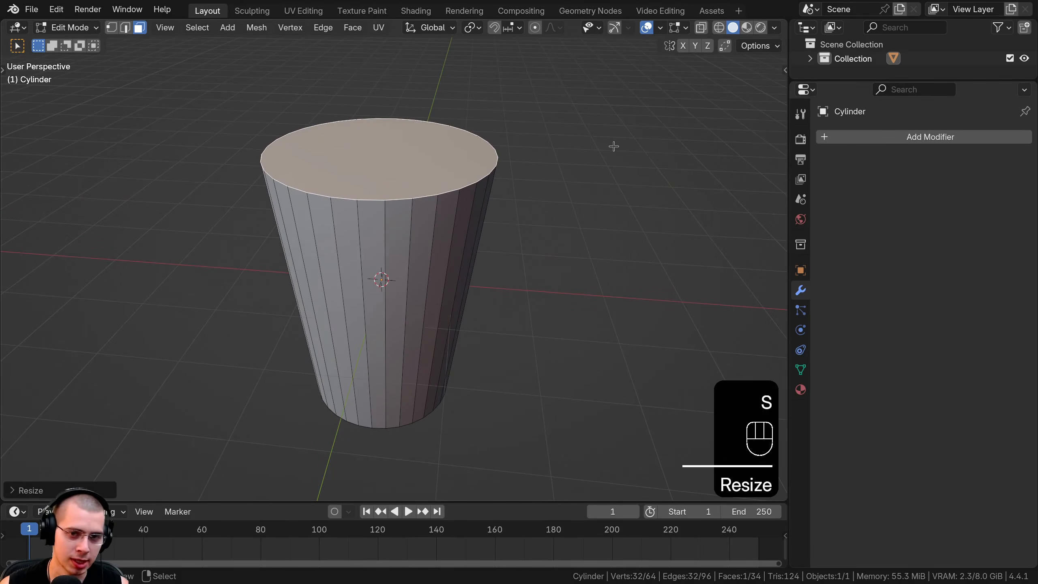
Step: Inset the top face about 0.21 m and extrude the inner face down about 3.5 m along global Z
key(i)
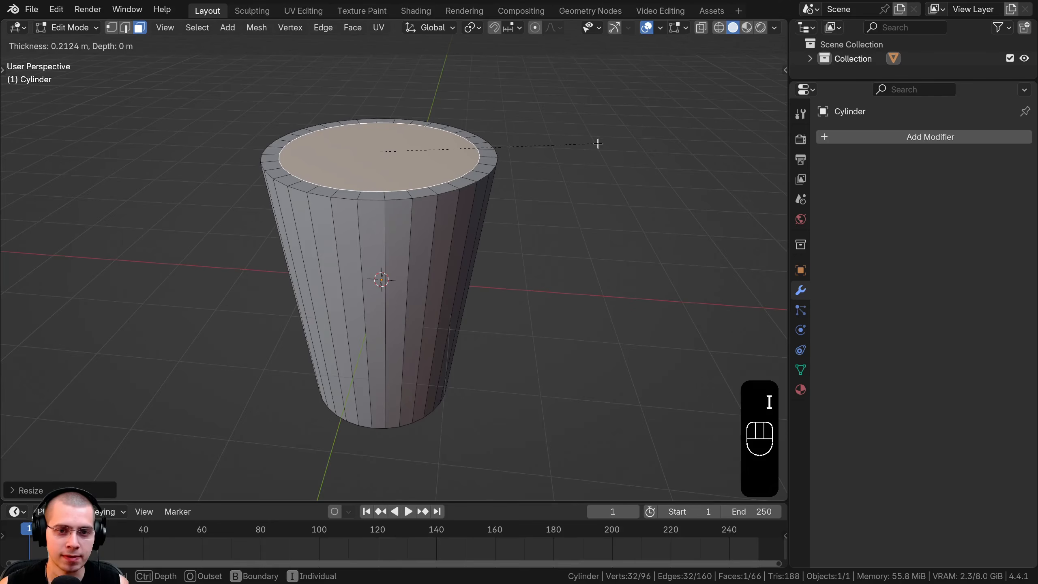
click(599, 144)
key(e)
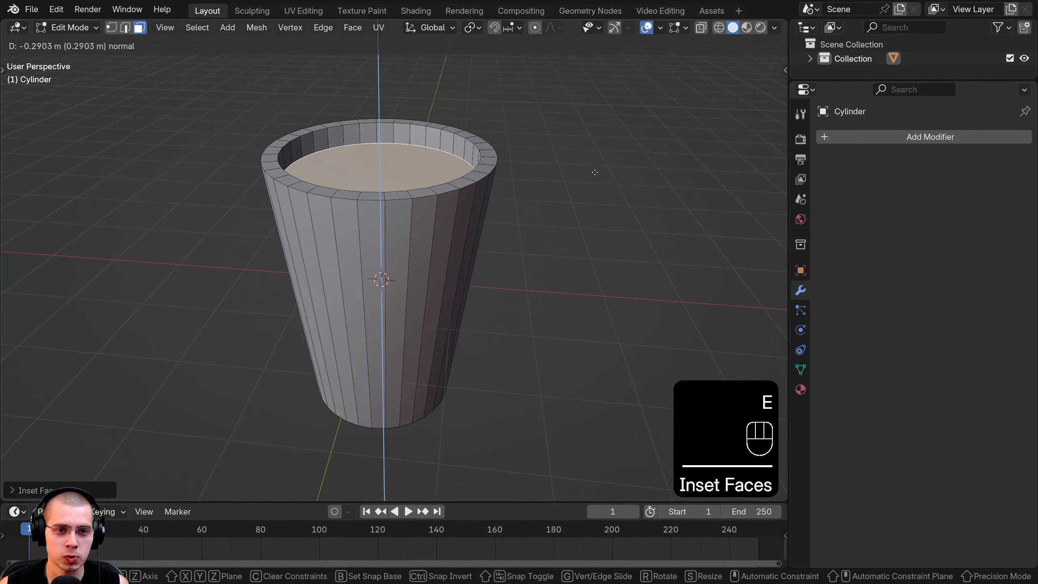
key(z)
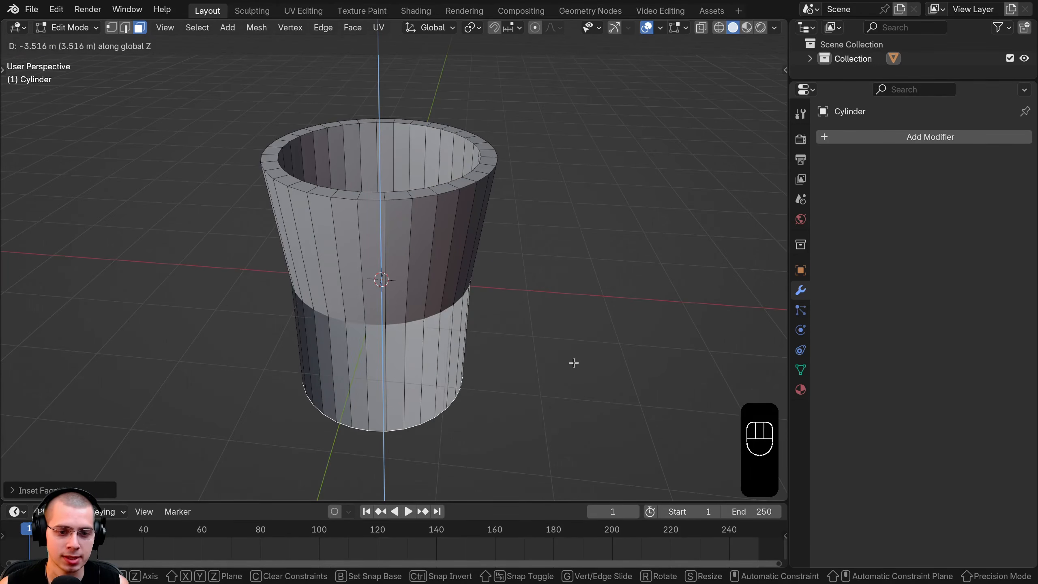
click(574, 362)
Step: Scale the extruded inner bottom face to about 0.77 so it fits inside the cup, and return to Object Mode
key(s)
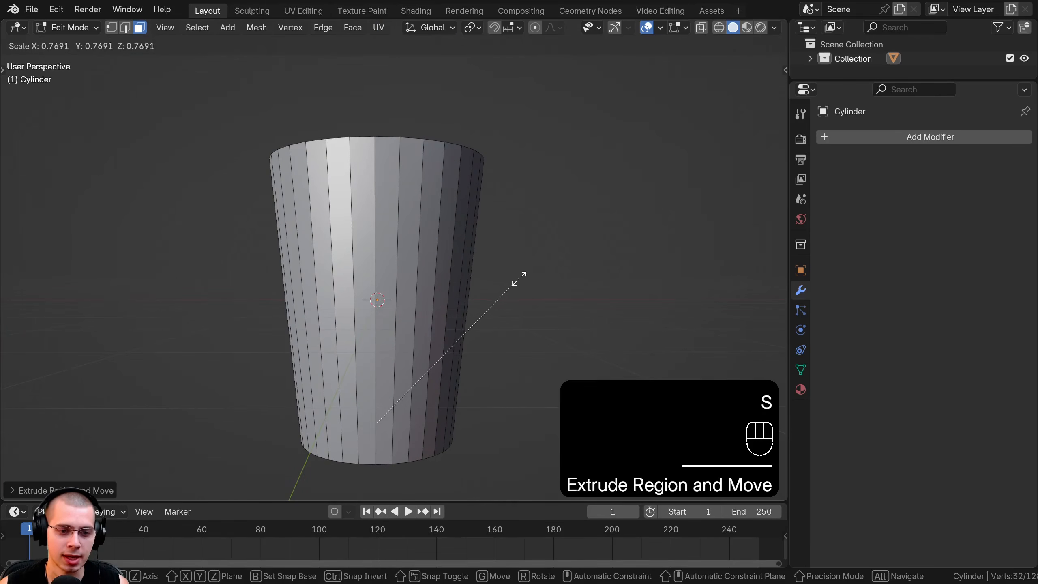
click(519, 279)
middle_drag(468, 234, 462, 274)
key(Tab)
Step: Apply Shade Smooth to the unbeveled cup and inspect the shading around its rim and walls
shift+middle_drag(433, 132, 452, 156)
scroll(464, 207, up, 5)
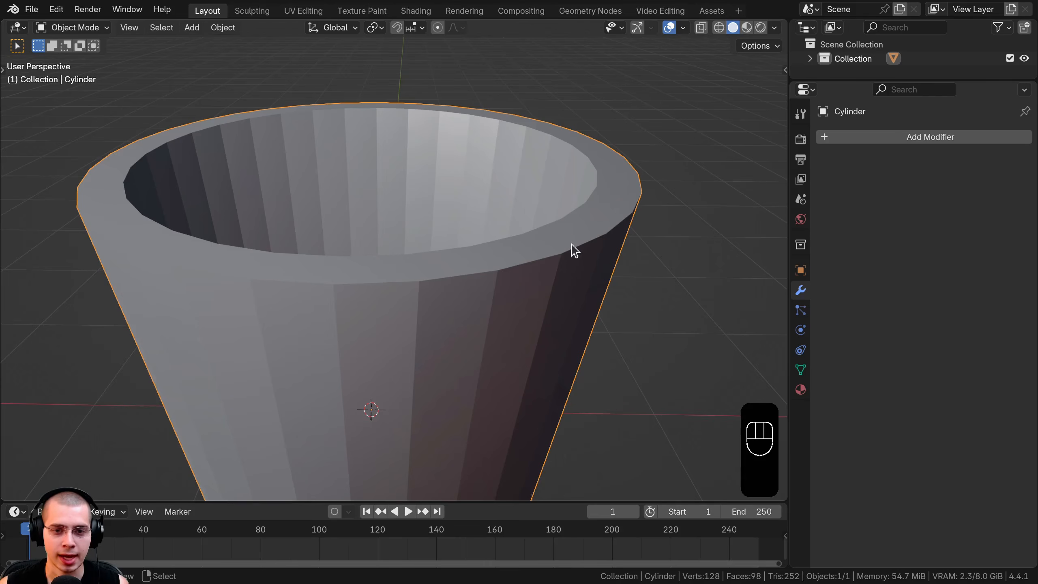
scroll(423, 286, up, 2)
scroll(521, 201, down, 2)
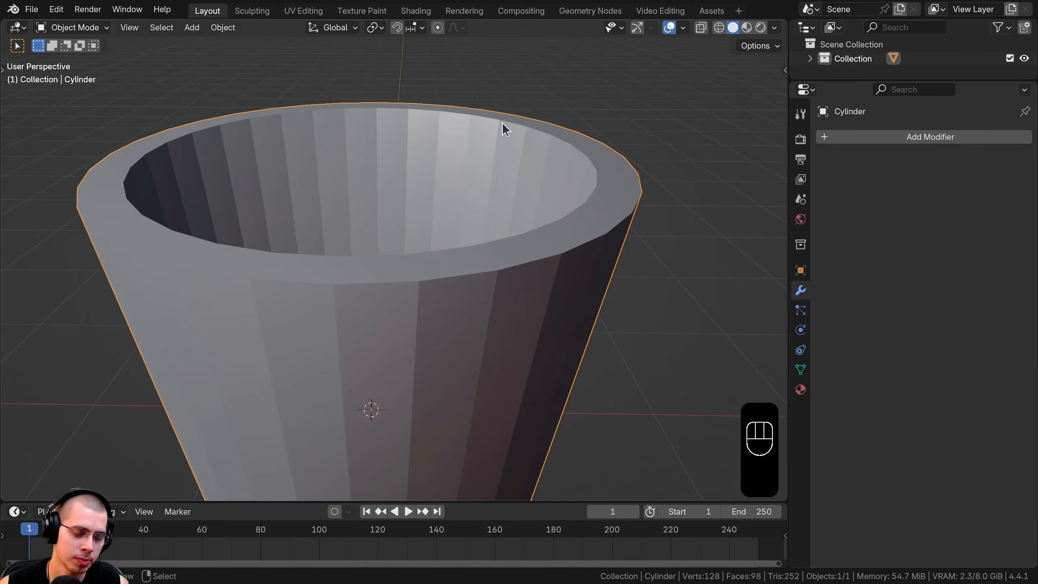
key(w)
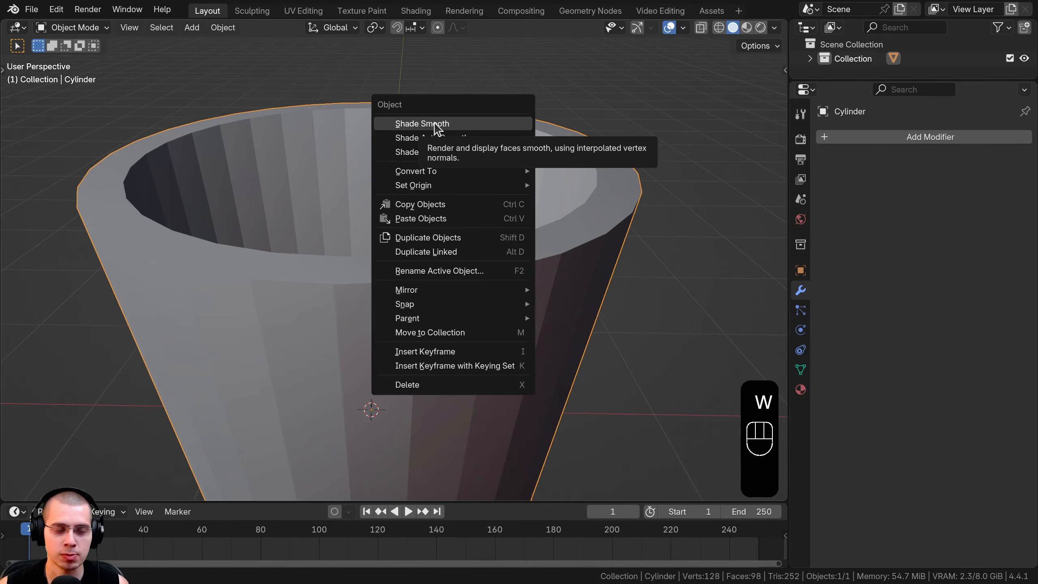
click(435, 124)
scroll(356, 262, down, 3)
key(a)
middle_drag(394, 228, 366, 172)
Step: Reselect the cup and set it back to Shade Flat
click(375, 290)
key(w)
click(318, 192)
scroll(551, 333, up, 3)
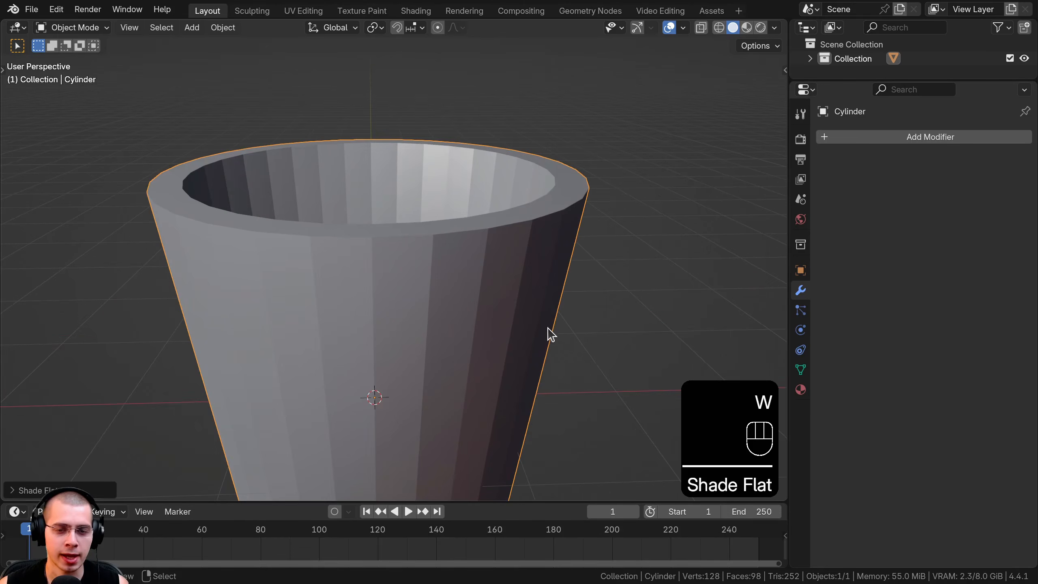
Step: Add a Bevel modifier to the cup and raise its segments to 3
click(892, 138)
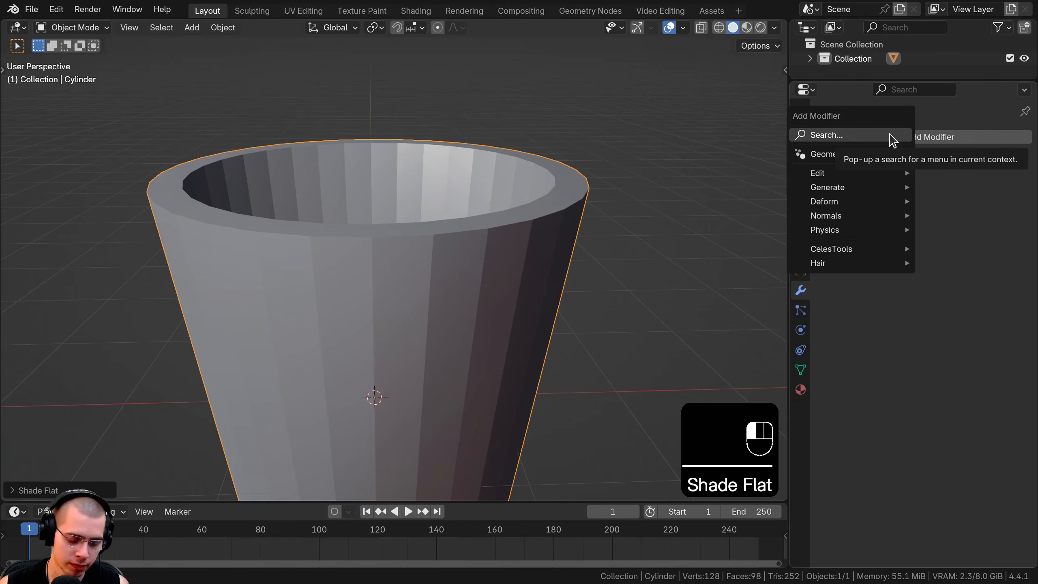
text(b)
click(776, 159)
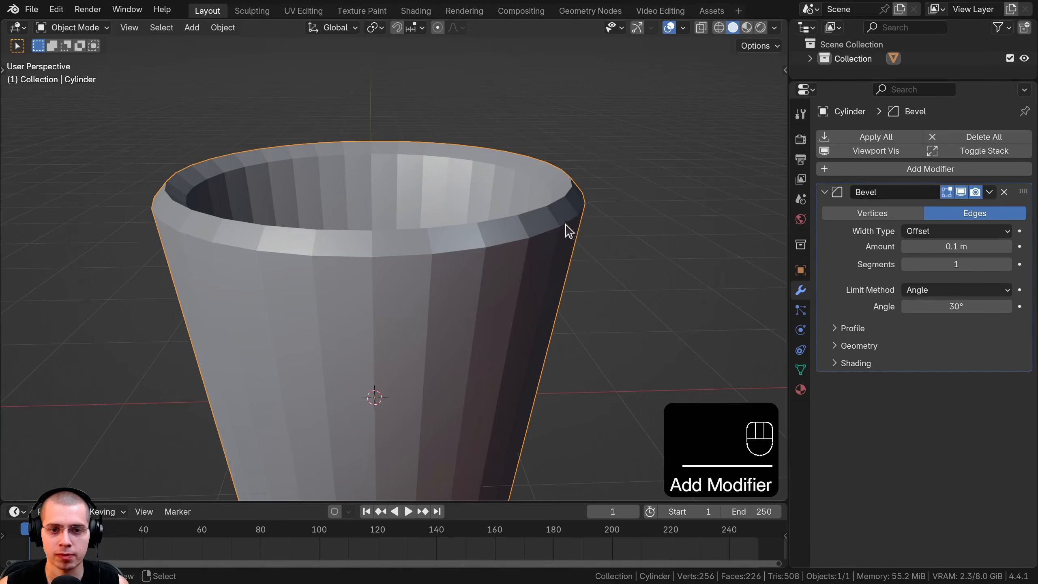
scroll(569, 231, up, 2)
click(1007, 264)
click(1008, 264)
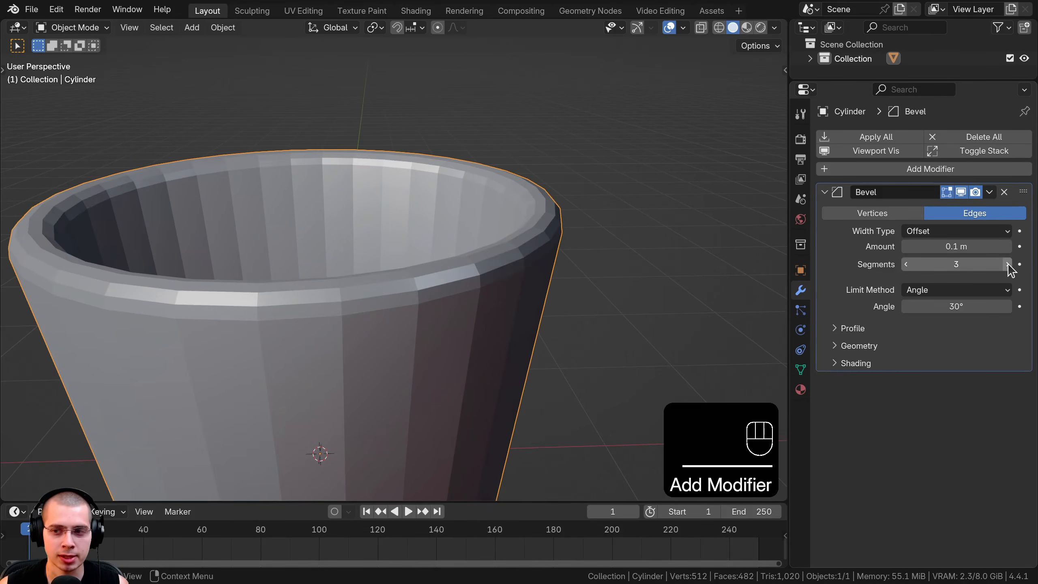
Step: Reduce the cup's bevel amount to 0.009 m
scroll(594, 244, up, 2)
shift+drag(934, 245, 910, 246)
scroll(486, 262, down, 5)
shift+middle_drag(483, 268, 508, 227)
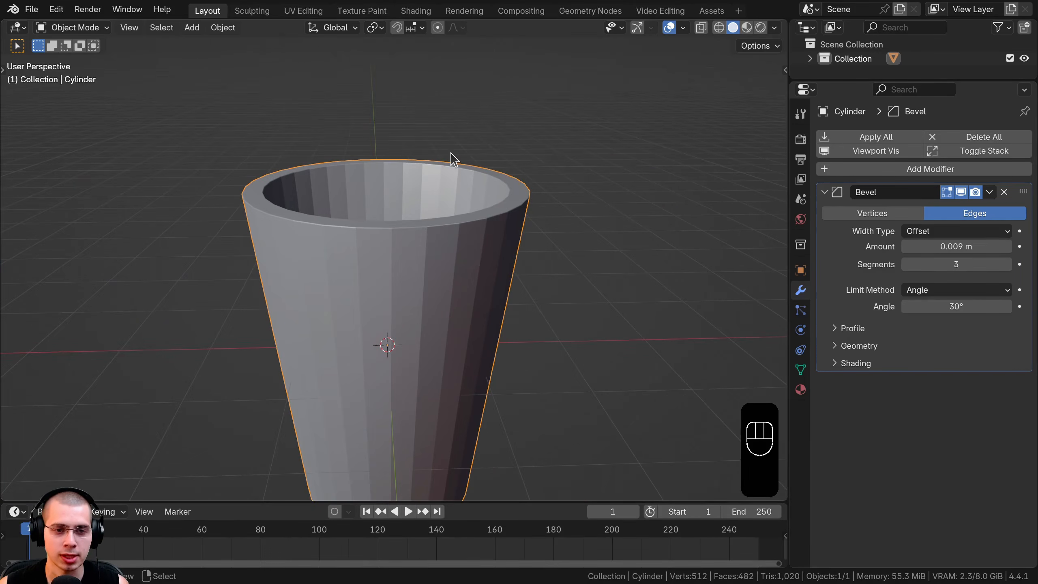
Step: Apply Shade Smooth to the beveled cup and inspect the shading along its rim
key(w)
click(446, 130)
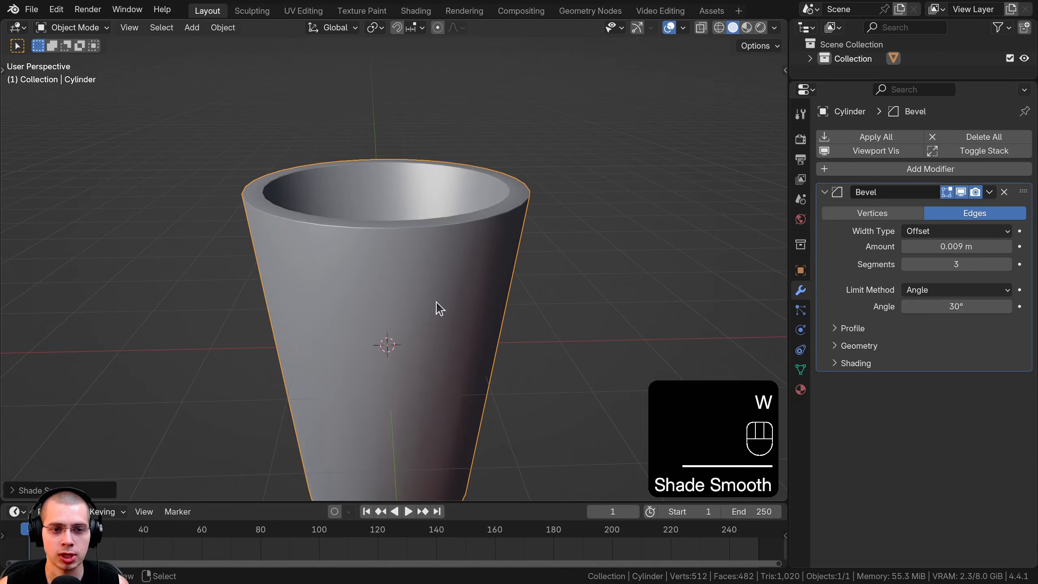
mouse_move(433, 300)
middle_down()
mouse_move(431, 343)
mouse_move(423, 277)
middle_up()
scroll(410, 304, up, 6)
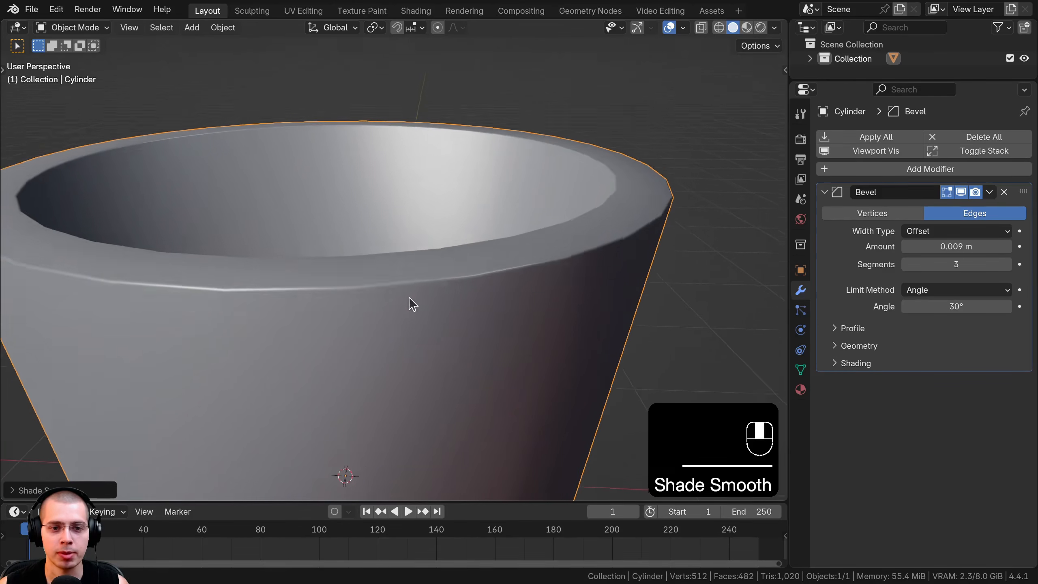
middle_drag(581, 249, 655, 248)
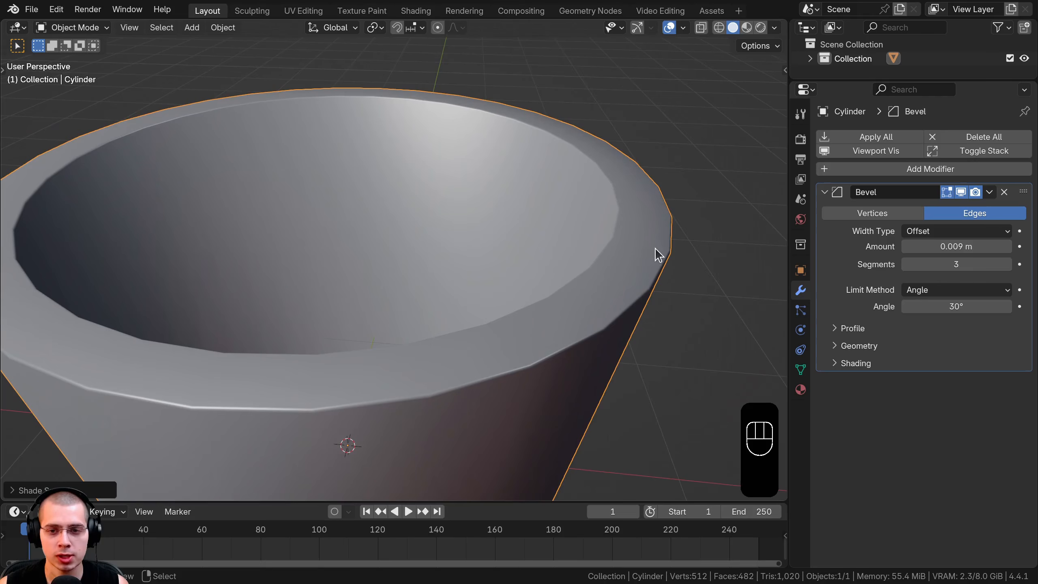
Step: Set the bevel amount to 0.041 m and inspect the softened rim and walls of the cup from several angles
shift+drag(929, 248, 956, 248)
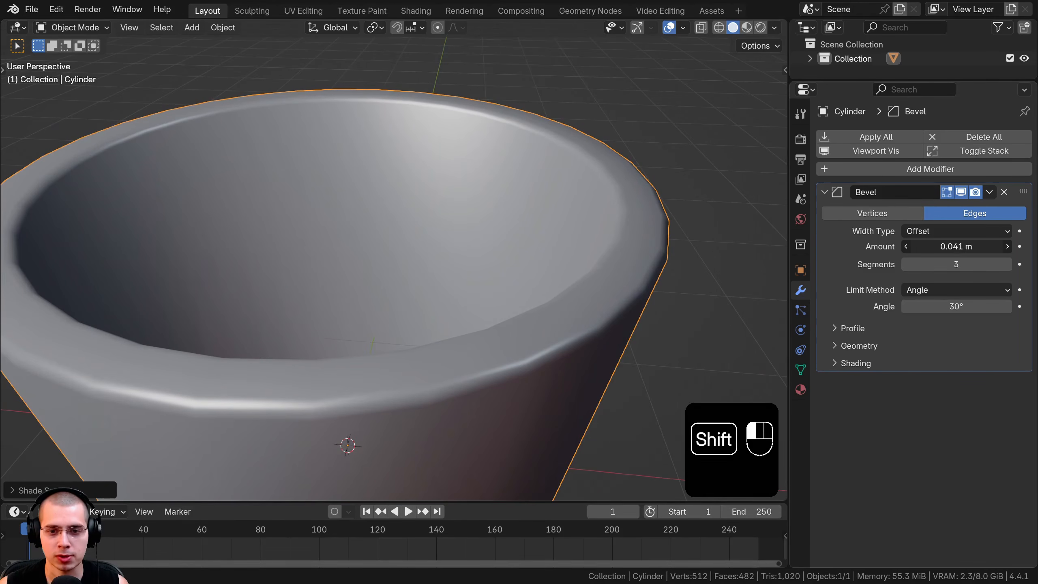
scroll(486, 277, down, 5)
middle_drag(486, 275, 528, 80)
middle_drag(462, 176, 470, 246)
scroll(469, 245, up, 2)
shift+middle_drag(482, 247, 392, 327)
scroll(416, 286, up, 2)
middle_drag(441, 249, 467, 211)
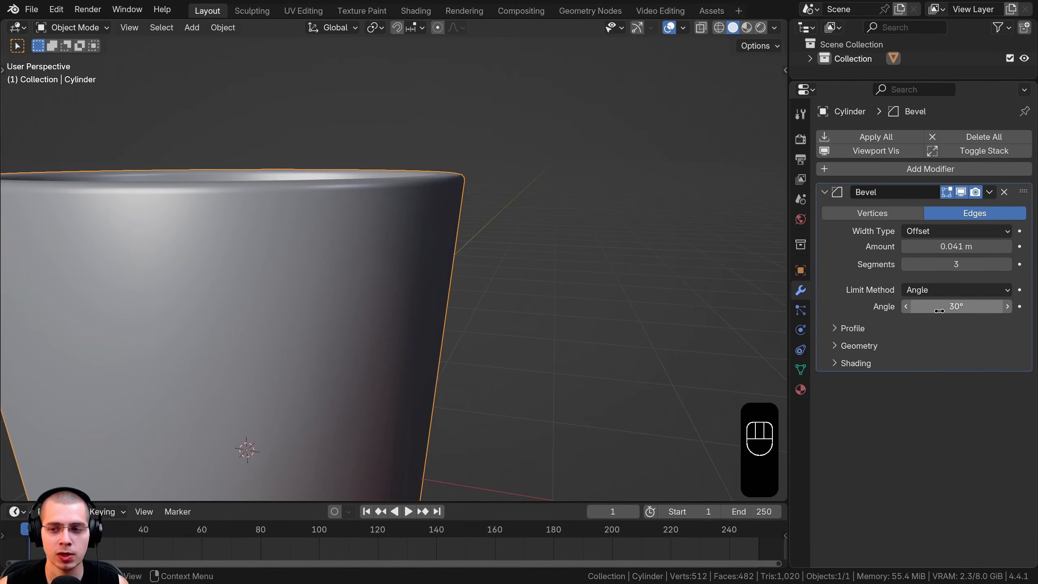
scroll(406, 308, down, 3)
middle_drag(405, 308, 486, 238)
shift+middle_drag(486, 238, 511, 162)
scroll(498, 242, up, 2)
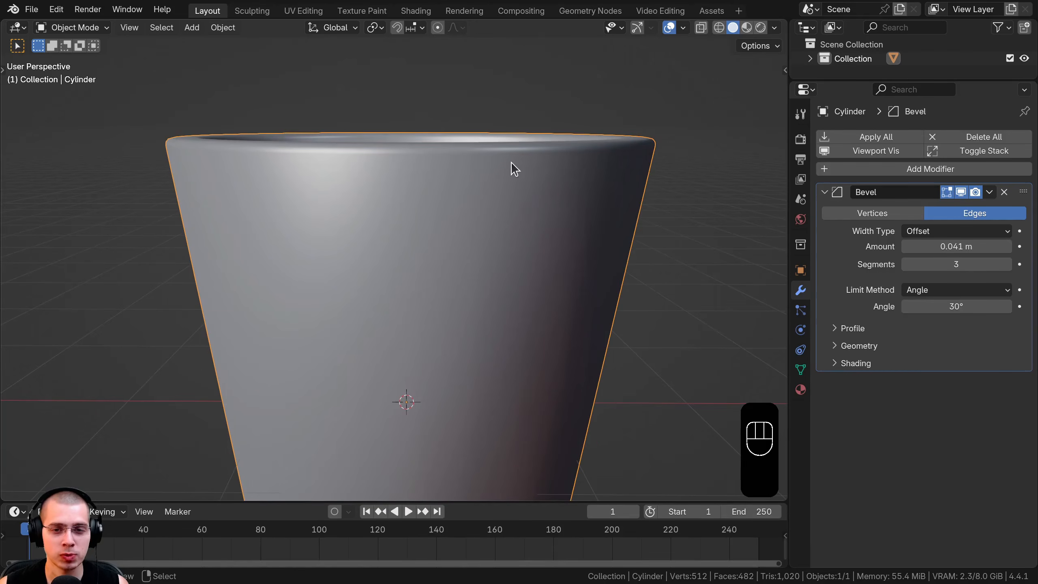
Step: Show the cup in wireframe and toggle the Bevel modifier's viewport display off and on to compare the rim's geometry
scroll(315, 271, down, 5)
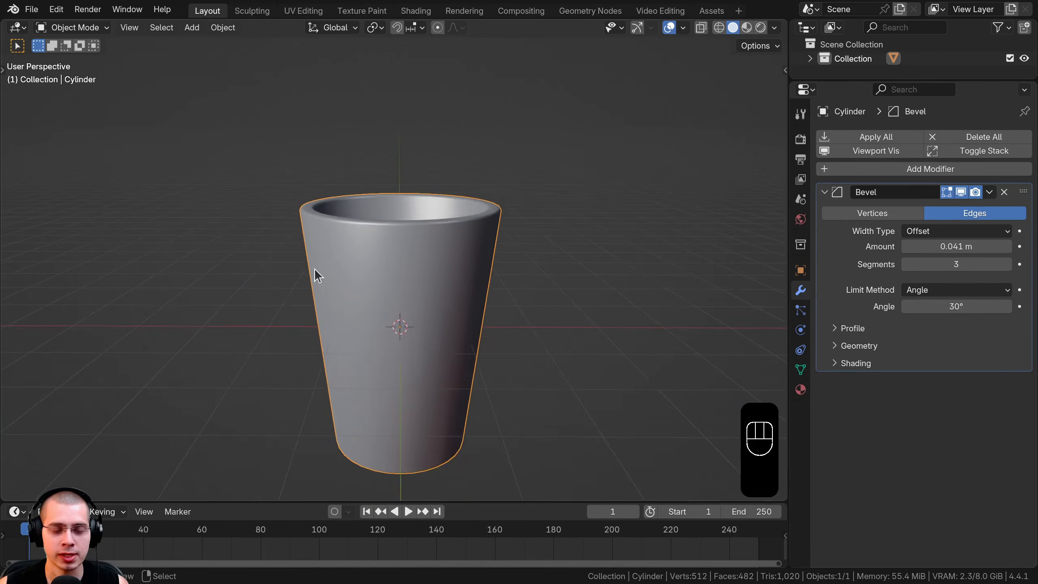
middle_drag(315, 271, 450, 223)
key(z)
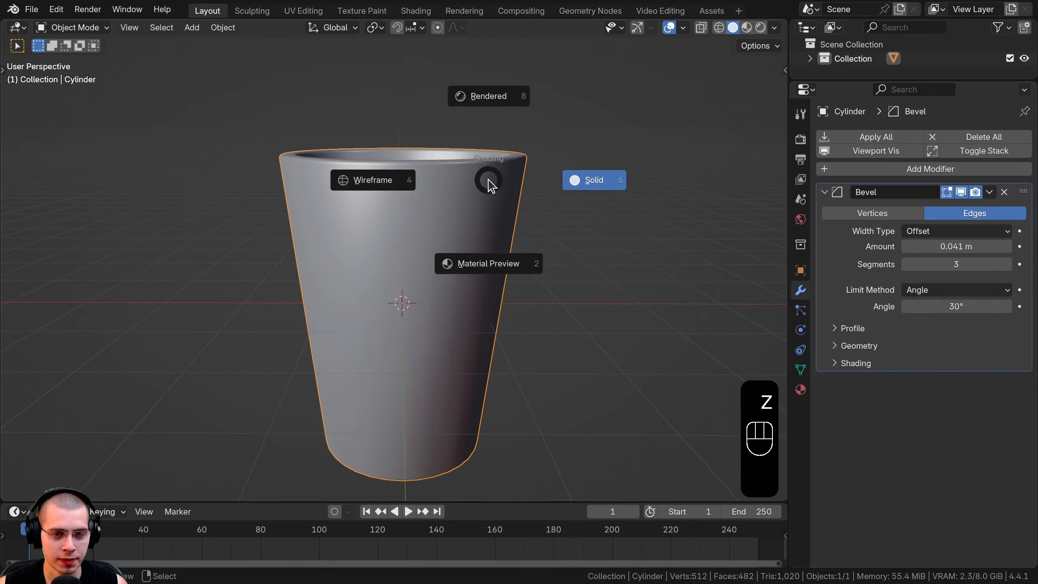
click(359, 177)
shift+middle_drag(366, 193, 365, 265)
scroll(348, 252, up, 5)
click(961, 192)
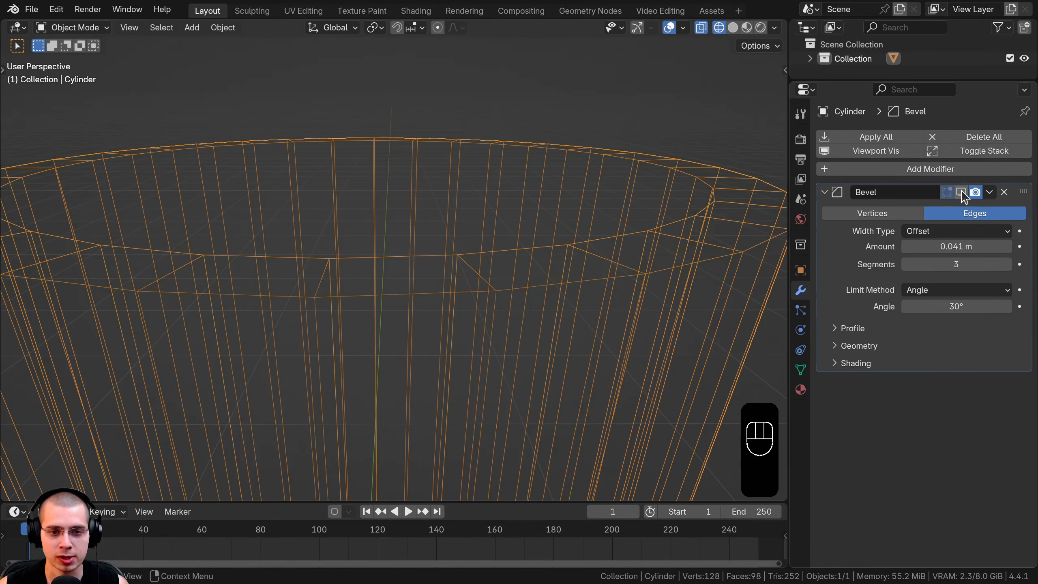
click(960, 192)
click(961, 192)
click(960, 192)
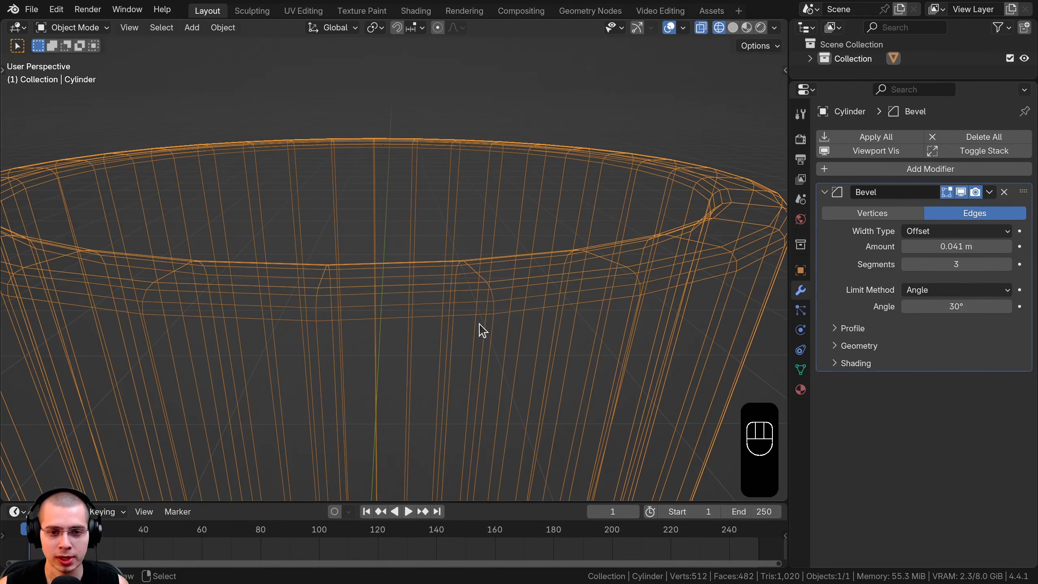
Step: Return the viewport to Solid shading and examine the cup's beveled rim up close
scroll(466, 291, down, 5)
key(shift+z)
scroll(568, 297, up, 6)
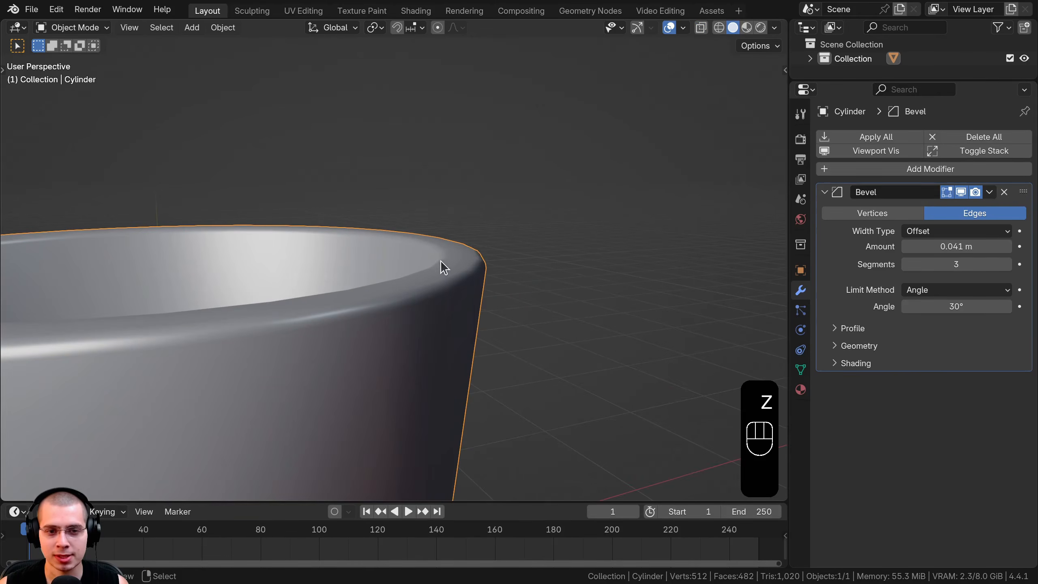
scroll(453, 259, down, 1)
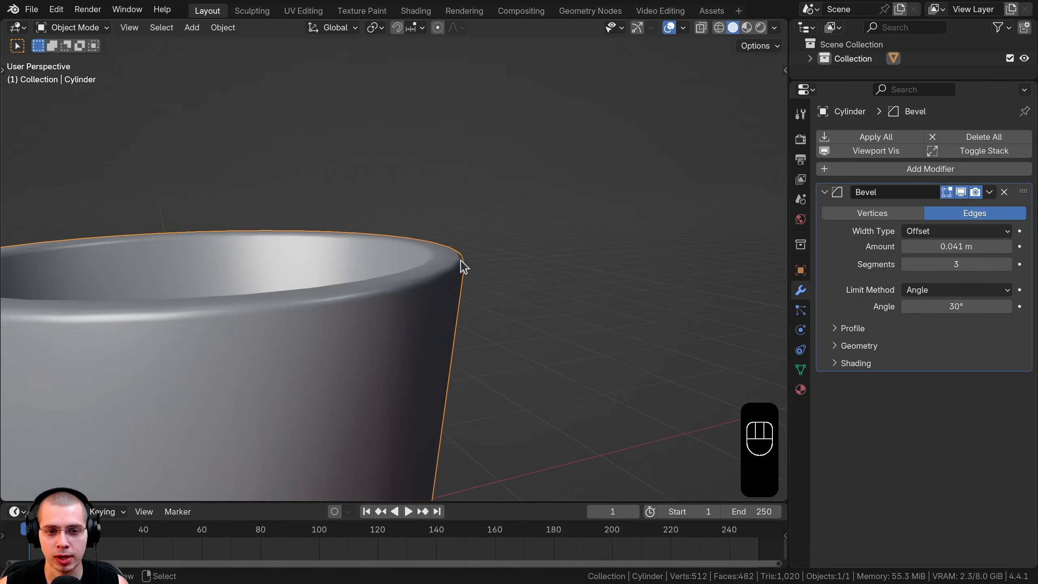
Step: Add a cube beside the cup to look at its corner angles, and delete it again
middle_drag(459, 262, 468, 275)
shift+middle_drag(467, 275, 454, 234)
scroll(452, 233, down, 3)
middle_drag(451, 233, 428, 208)
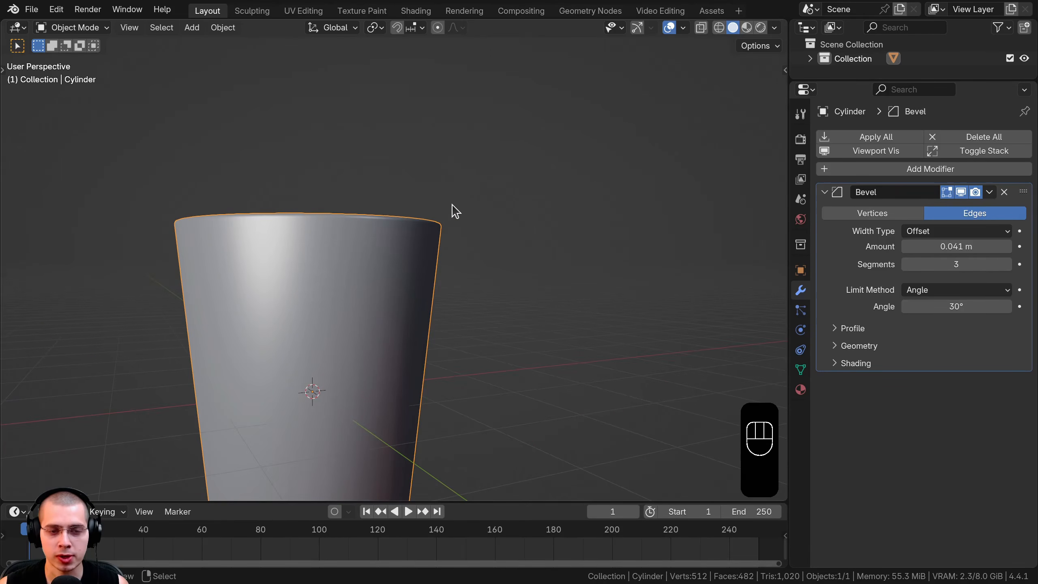
key(shift+a)
click(498, 219)
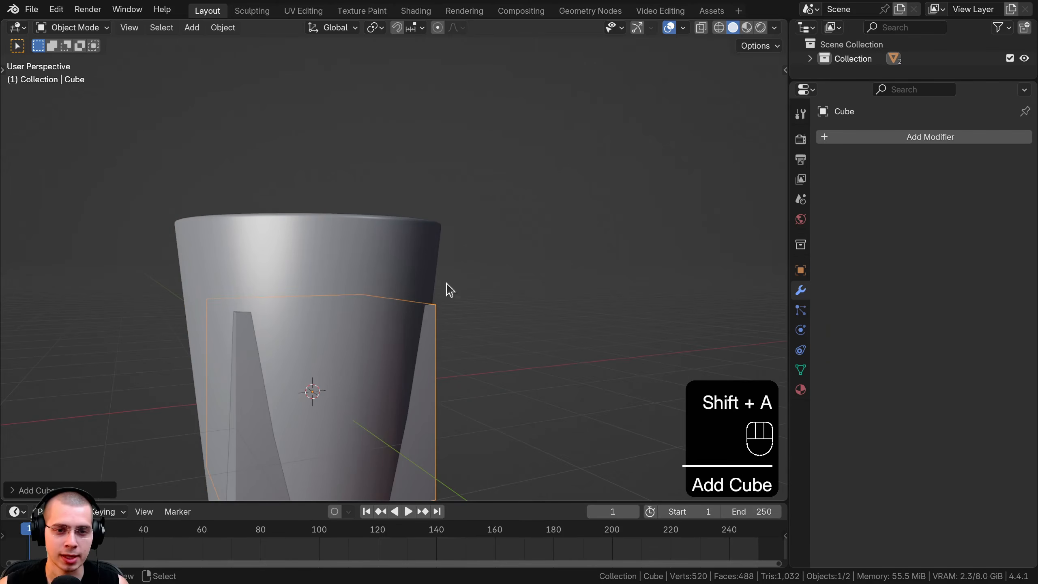
key(g)
click(404, 242)
scroll(425, 243, up, 3)
middle_drag(403, 239, 499, 259)
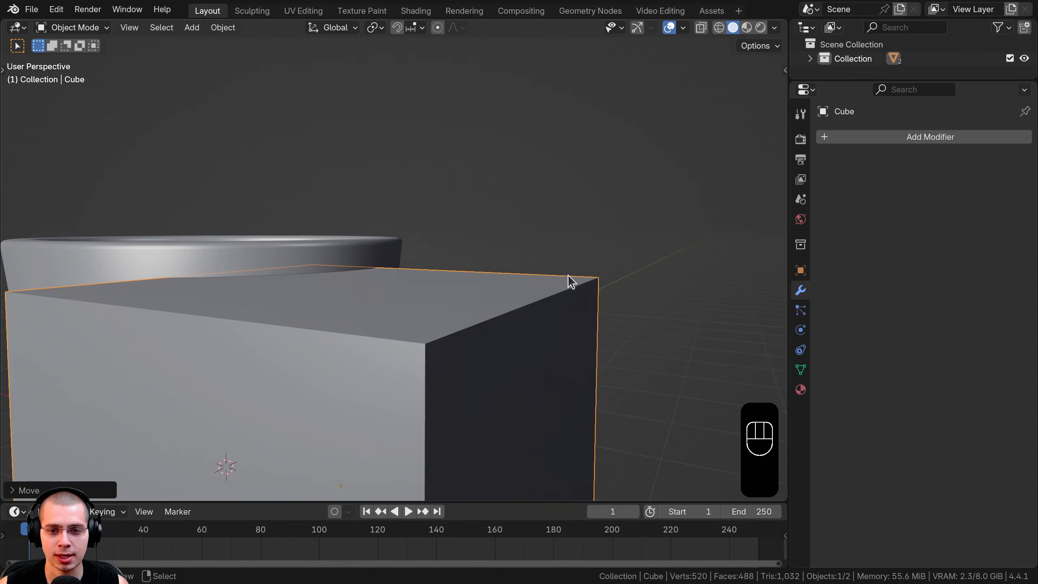
scroll(348, 281, down, 3)
click(339, 281)
middle_drag(347, 282, 476, 209)
key(x)
right_click(409, 264)
click(445, 222)
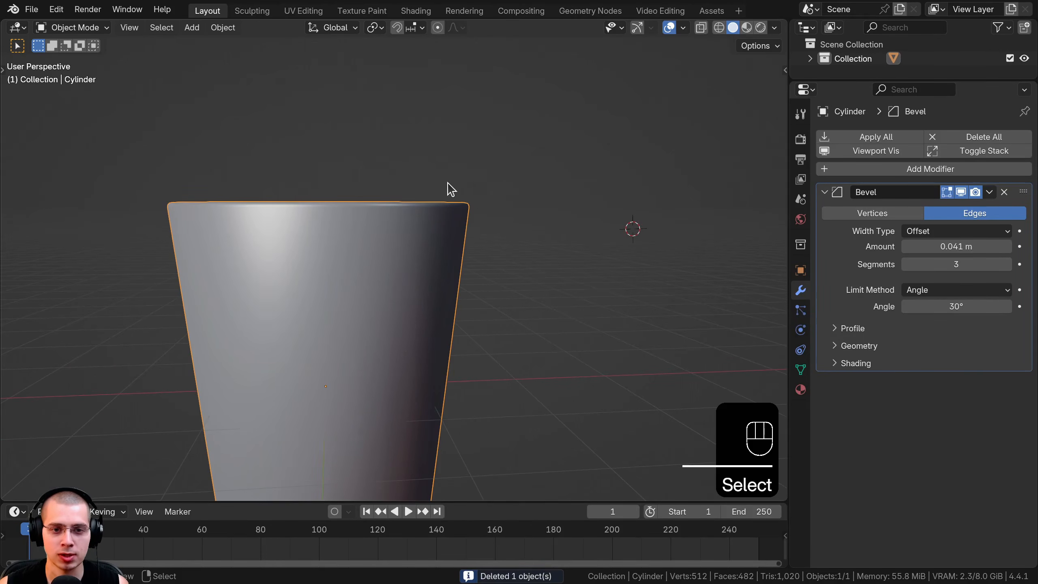
Step: Show the cup in wireframe and examine the bevel geometry around its rim
shift+middle_drag(471, 329, 457, 348)
middle_drag(458, 348, 449, 327)
scroll(443, 364, up, 3)
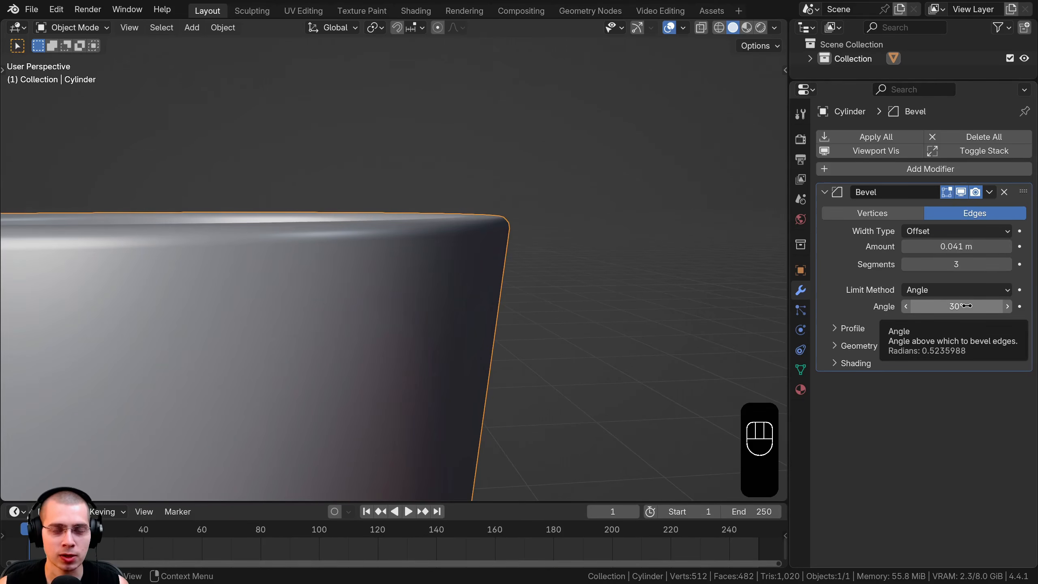
mouse_move(490, 327)
middle_down()
mouse_move(419, 306)
mouse_move(465, 216)
middle_up()
key(z)
click(314, 213)
mouse_move(310, 215)
middle_down()
mouse_move(324, 201)
mouse_move(603, 187)
mouse_move(533, 143)
middle_up()
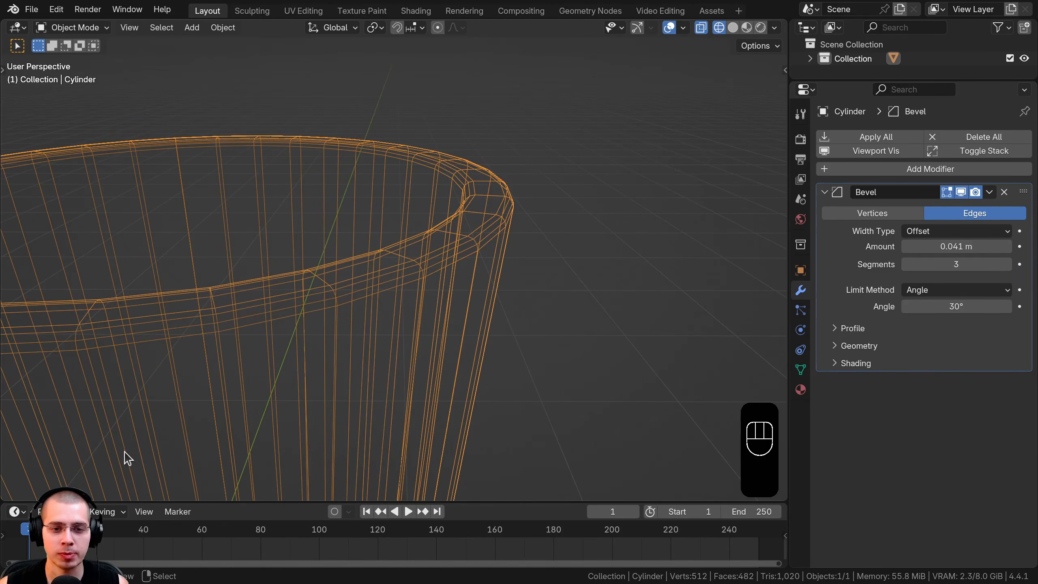
Step: Set the Bevel modifier's limit method to None and inspect the cup's walls in Solid shading
mouse_move(931, 303)
mouse_down()
mouse_move(911, 303)
mouse_move(933, 297)
mouse_up()
click(933, 291)
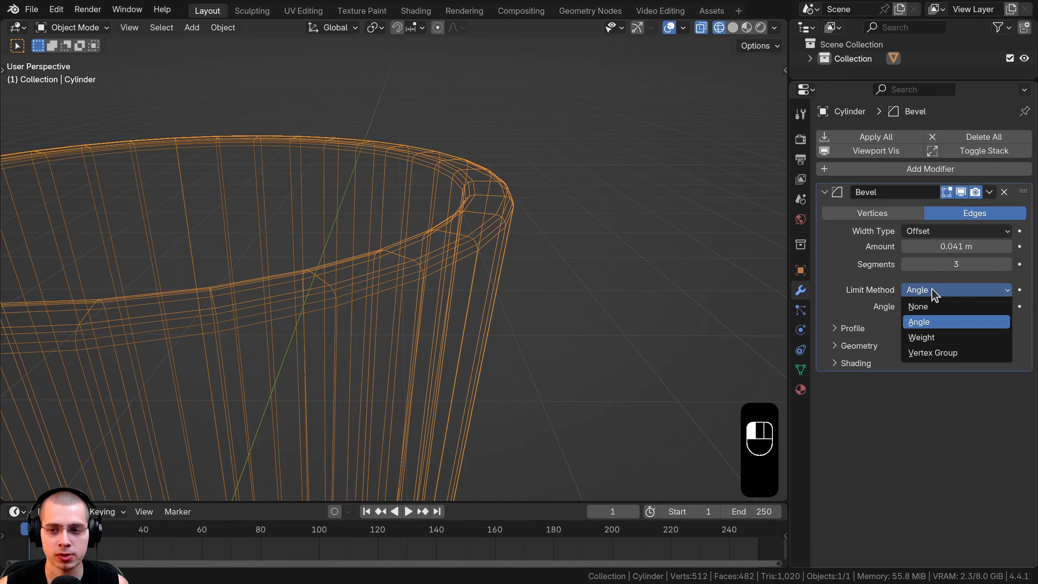
click(935, 305)
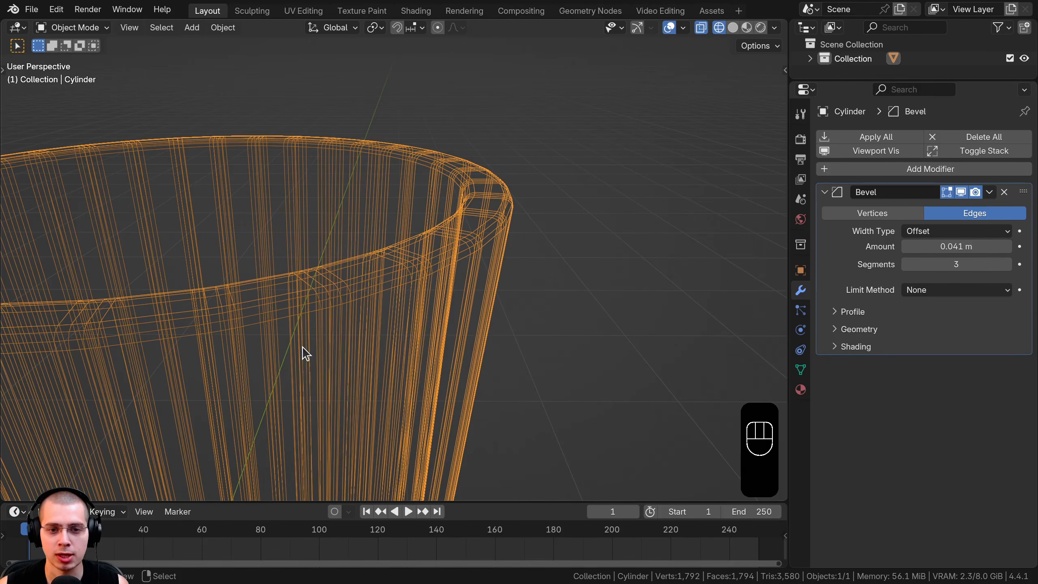
key(z)
click(392, 340)
mouse_move(505, 329)
middle_down()
mouse_move(612, 247)
mouse_move(513, 230)
middle_up()
scroll(611, 248, down, 5)
scroll(516, 236, up, 3)
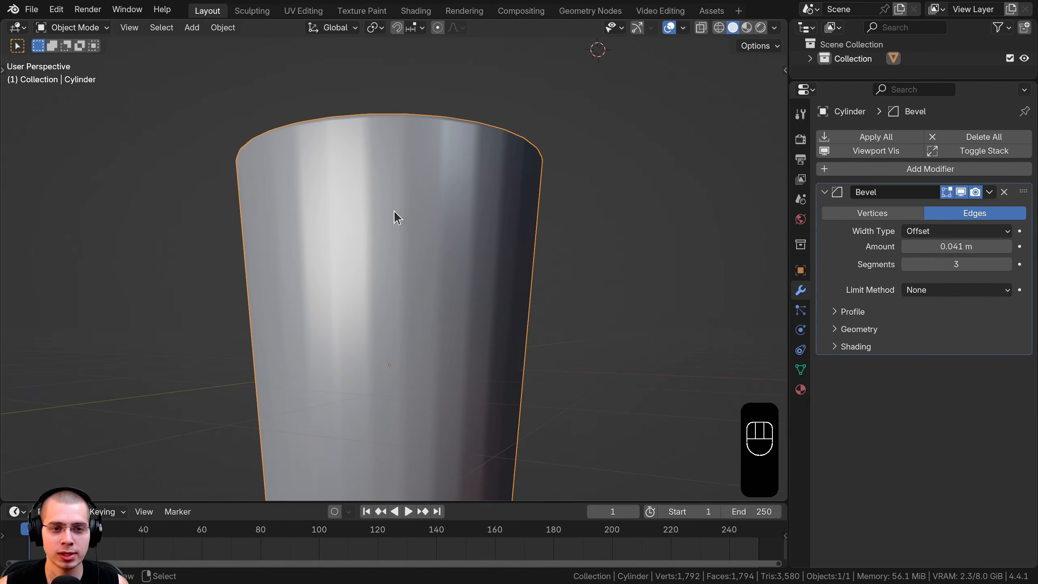
Step: Set the cup's bevel segments to 5 while in wireframe, and check the walls in Solid shading
key(z)
click(296, 206)
scroll(360, 229, up, 5)
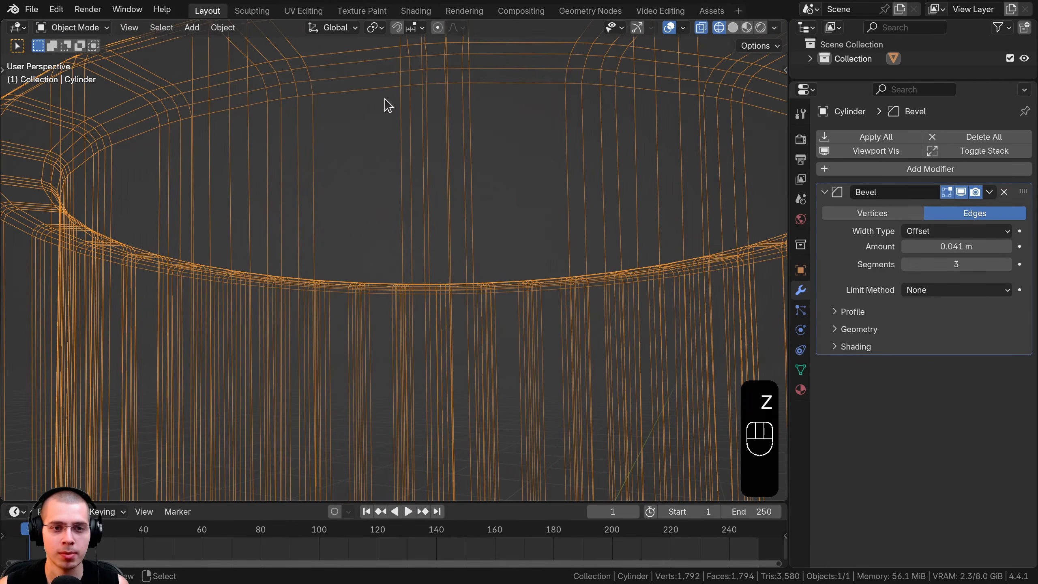
click(1007, 264)
click(1007, 263)
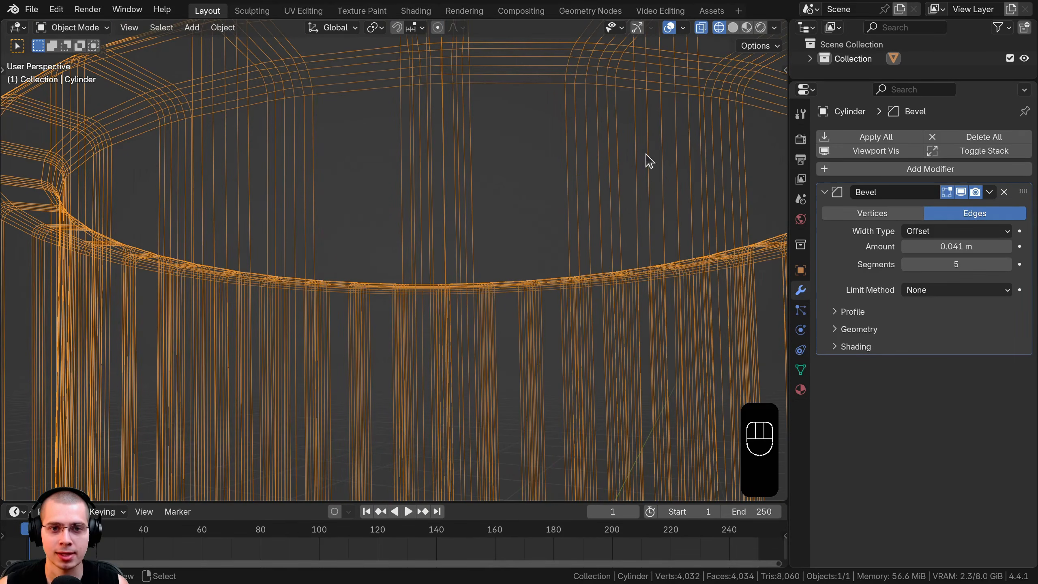
scroll(499, 140, down, 5)
key(z)
click(558, 241)
mouse_move(562, 239)
middle_down()
mouse_move(565, 197)
mouse_move(416, 271)
middle_up()
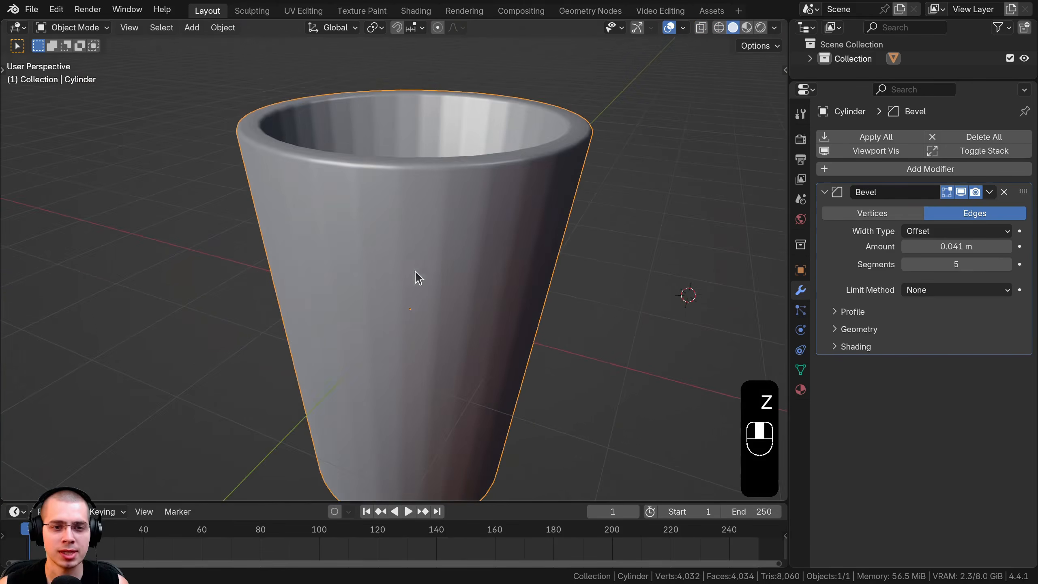
middle_drag(340, 209, 289, 147)
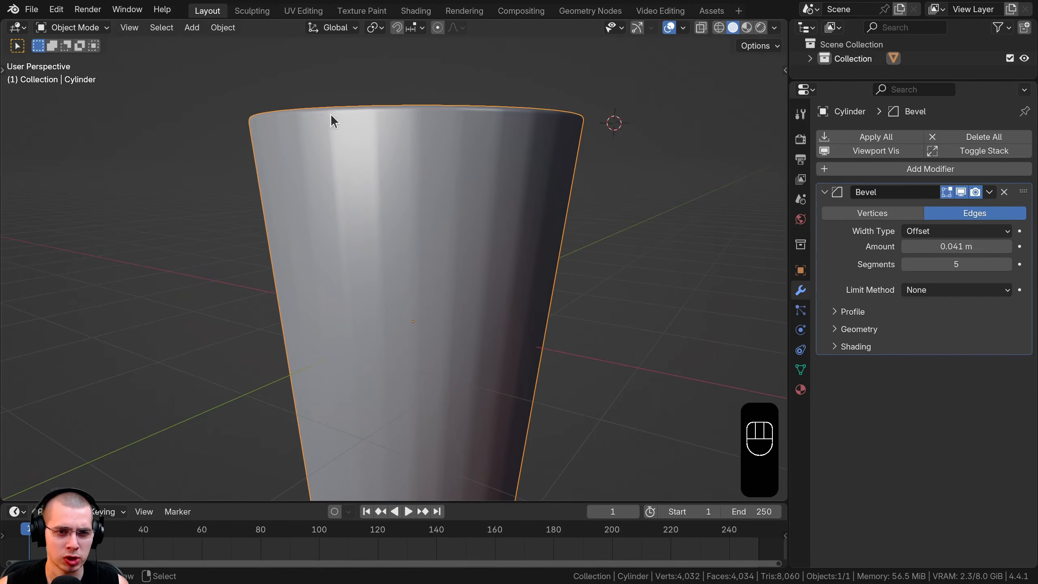
Step: Set the cup's bevel amount to 0.015 m and its limit method to Angle
scroll(378, 153, down, 1)
middle_drag(378, 153, 444, 274)
scroll(348, 187, down, 1)
scroll(444, 274, up, 3)
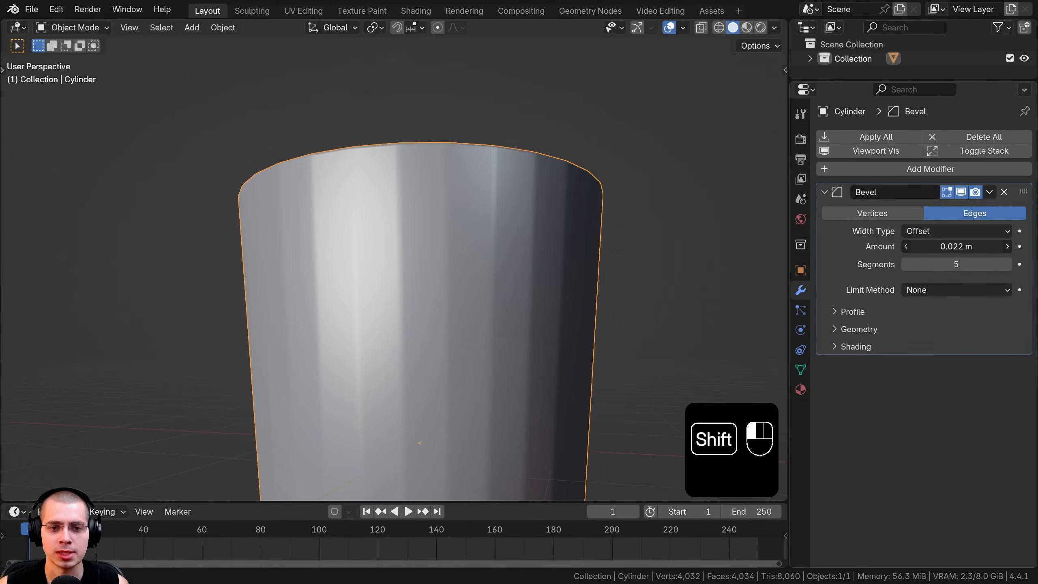
shift+drag(912, 246, 936, 246)
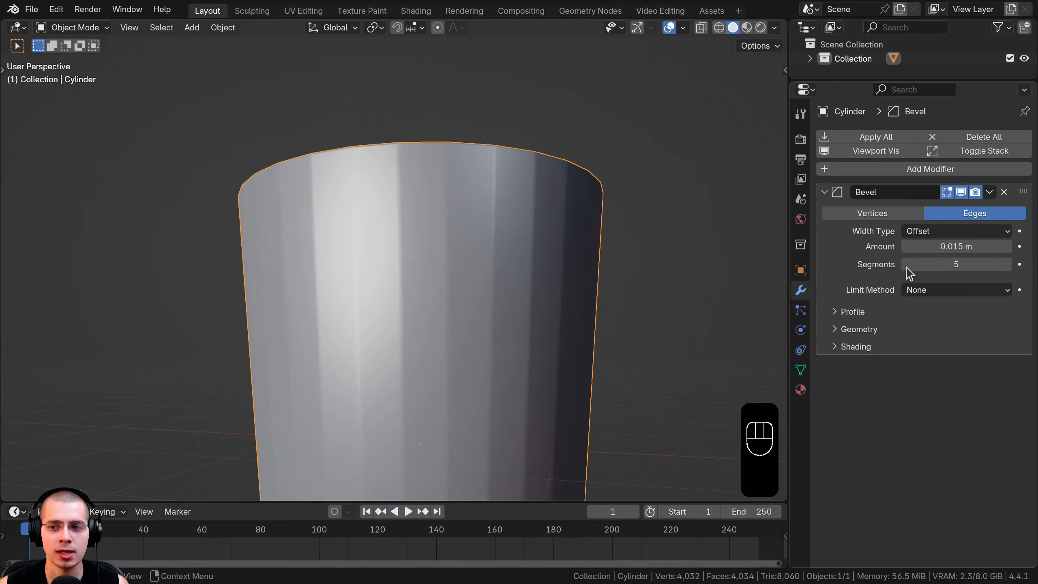
click(925, 289)
click(932, 322)
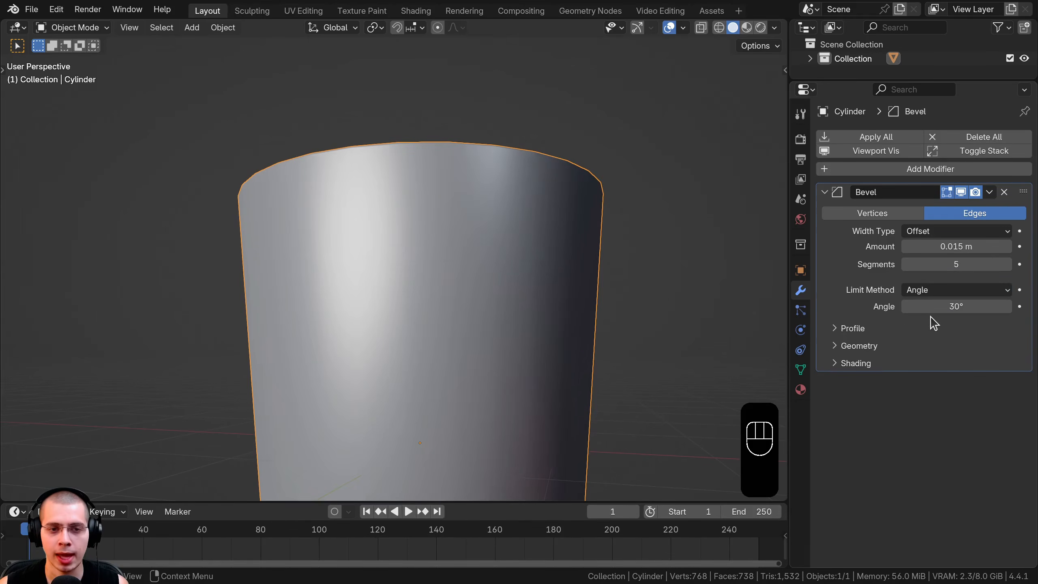
Step: Set the cup's bevel angle limit to 95.9° and inspect the rim in wireframe
middle_drag(527, 266, 720, 285)
scroll(477, 283, up, 1)
shift+middle_drag(568, 291, 513, 268)
scroll(509, 276, up, 3)
scroll(509, 276, down, 1)
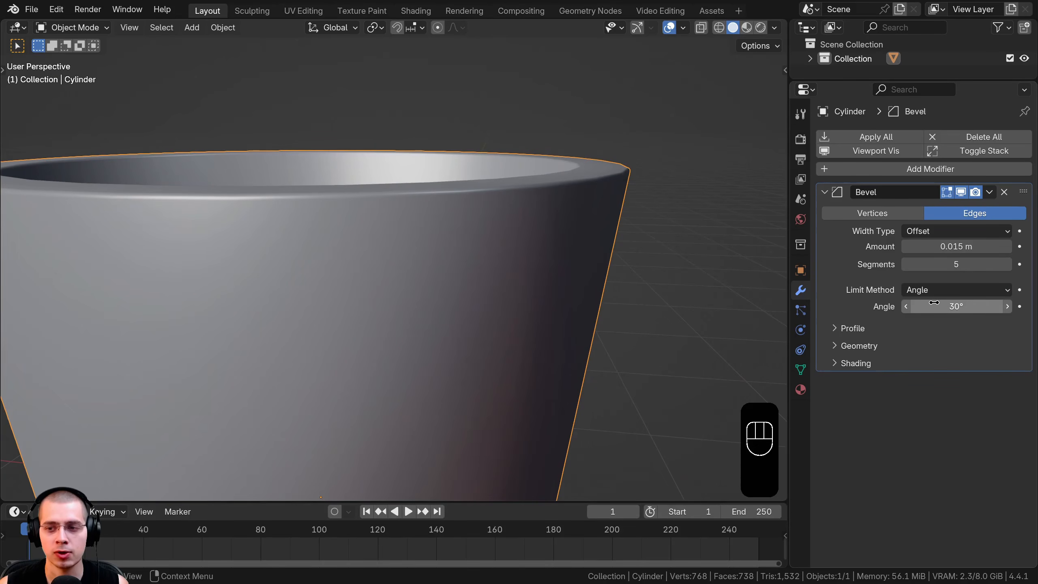
drag(934, 302, 992, 306)
shift+middle_drag(625, 261, 549, 276)
middle_drag(550, 276, 546, 339)
key(z)
click(385, 256)
shift+middle_drag(357, 291, 524, 186)
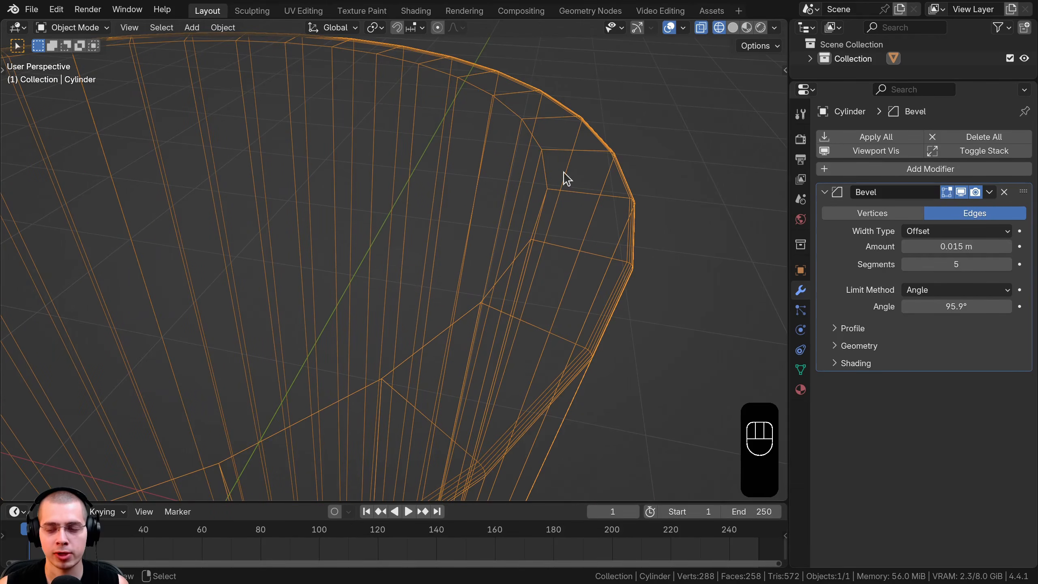
Step: Set the cup's bevel angle limit to 105.4° and look over the resulting wireframe
drag(956, 306, 968, 307)
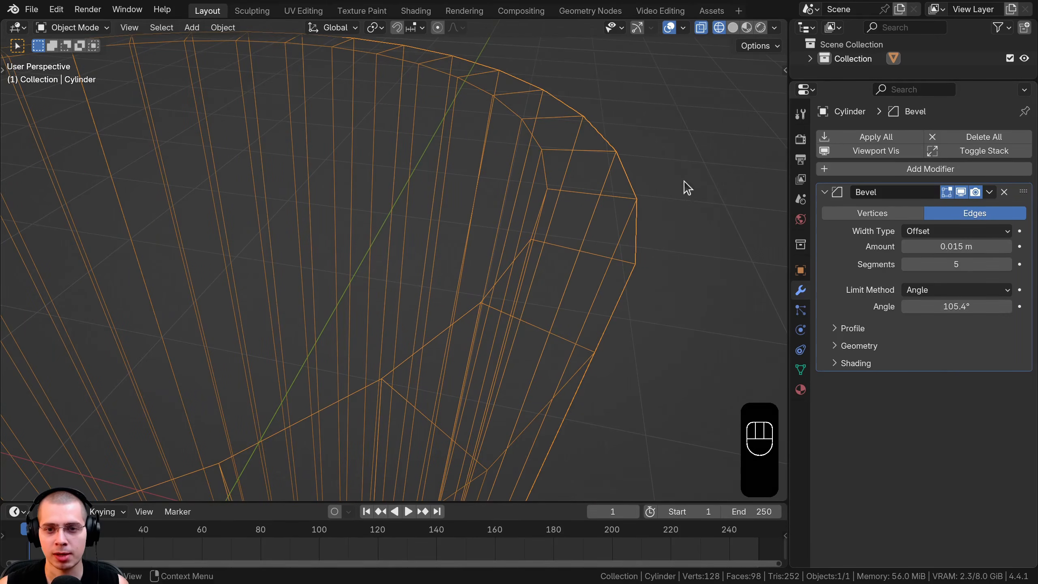
scroll(572, 221, down, 4)
middle_drag(368, 286, 287, 327)
shift+middle_drag(286, 327, 341, 264)
scroll(404, 184, down, 2)
scroll(362, 195, up, 5)
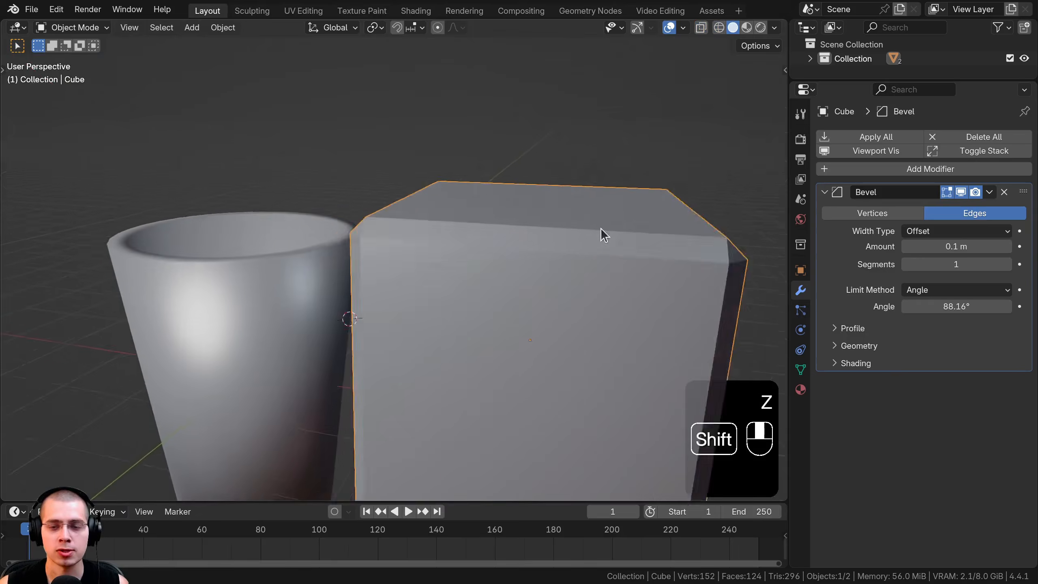
Step: Add a new mesh cylinder and move it along the X axis beside the cup
mouse_move(600, 229)
middle_down()
mouse_move(600, 213)
mouse_move(570, 226)
mouse_move(519, 148)
mouse_move(373, 215)
mouse_move(431, 133)
middle_up()
scroll(540, 139, down, 5)
key(shift+a)
mouse_move(500, 83)
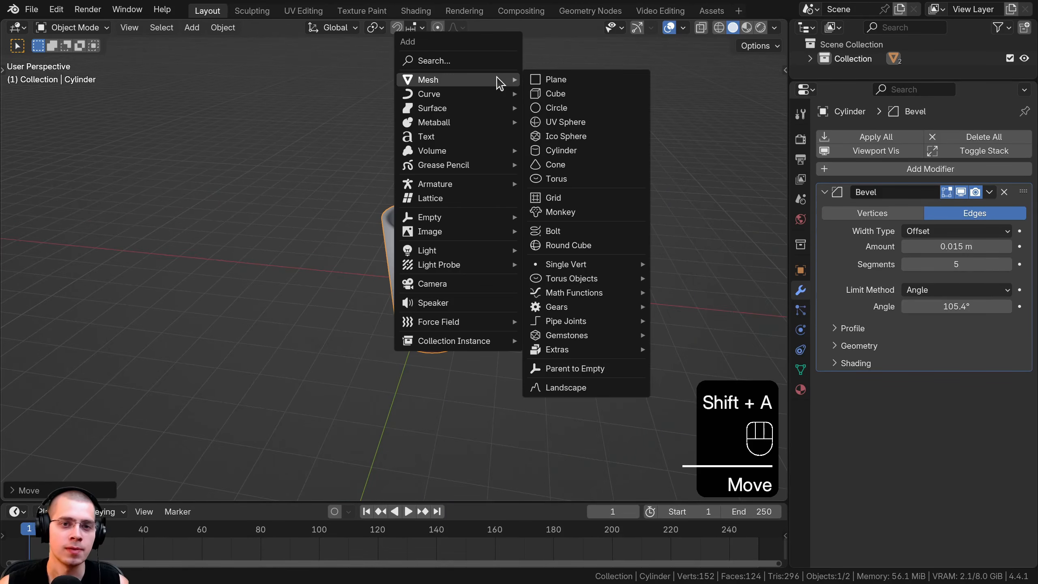
click(569, 152)
key(g)
key(x)
Step: Extrude the new cylinder's top face upward and scale it down to form a tapered bottle shoulder
key(Tab)
scroll(408, 196, up, 2)
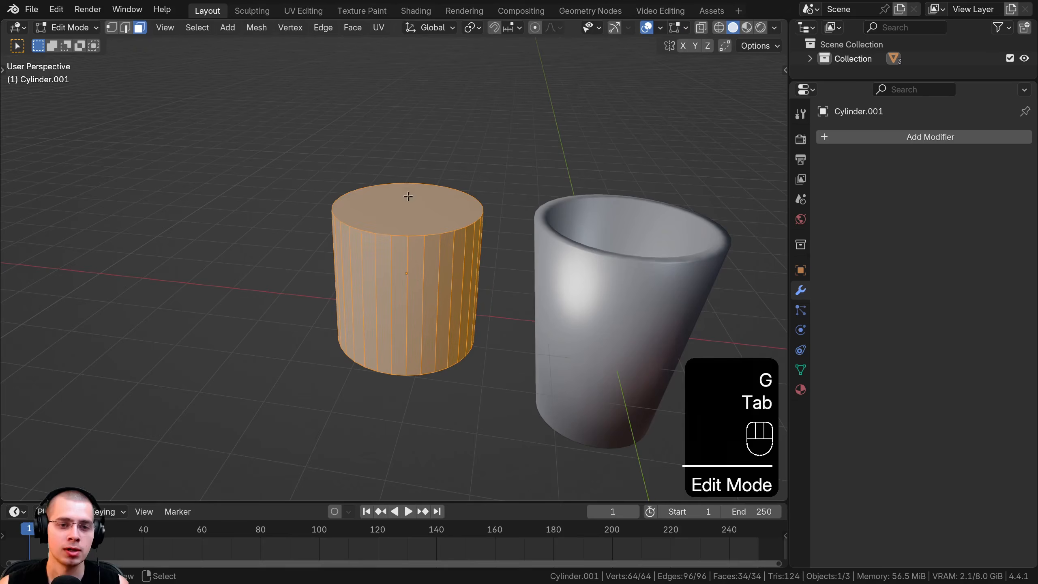
click(398, 203)
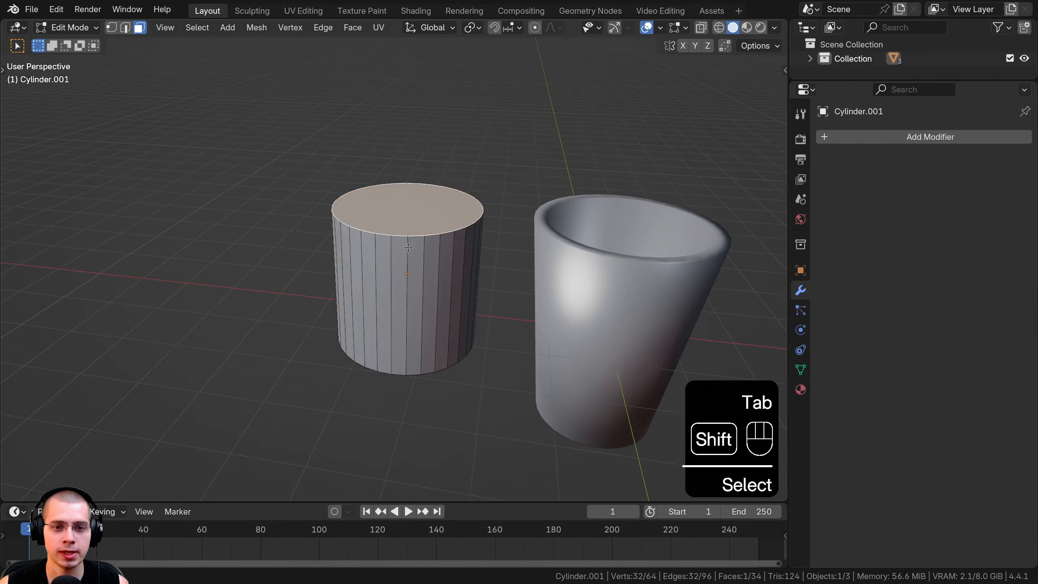
shift+middle_drag(410, 223, 416, 257)
key(e)
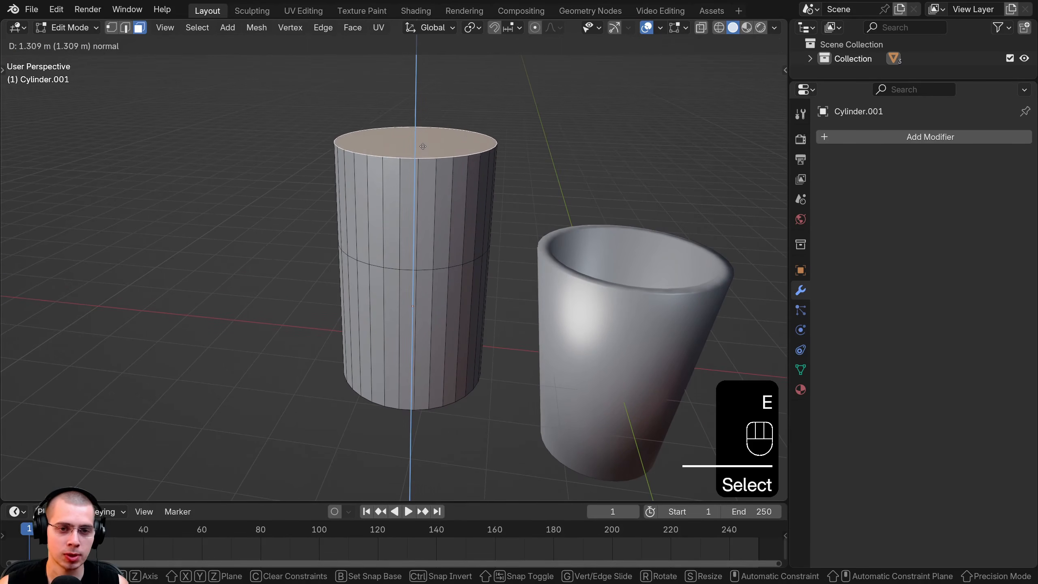
click(416, 180)
key(s)
click(463, 167)
Step: Extrude the narrowed top face upward into a bottle neck and return to Object Mode
key(e)
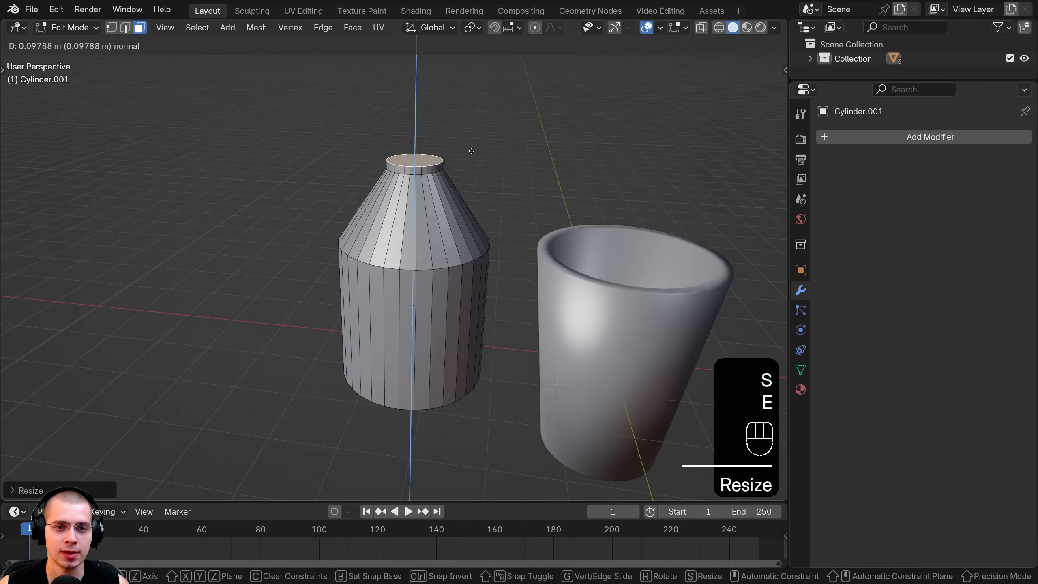
click(466, 85)
key(Tab)
shift+middle_drag(447, 178, 448, 221)
middle_drag(448, 220, 450, 163)
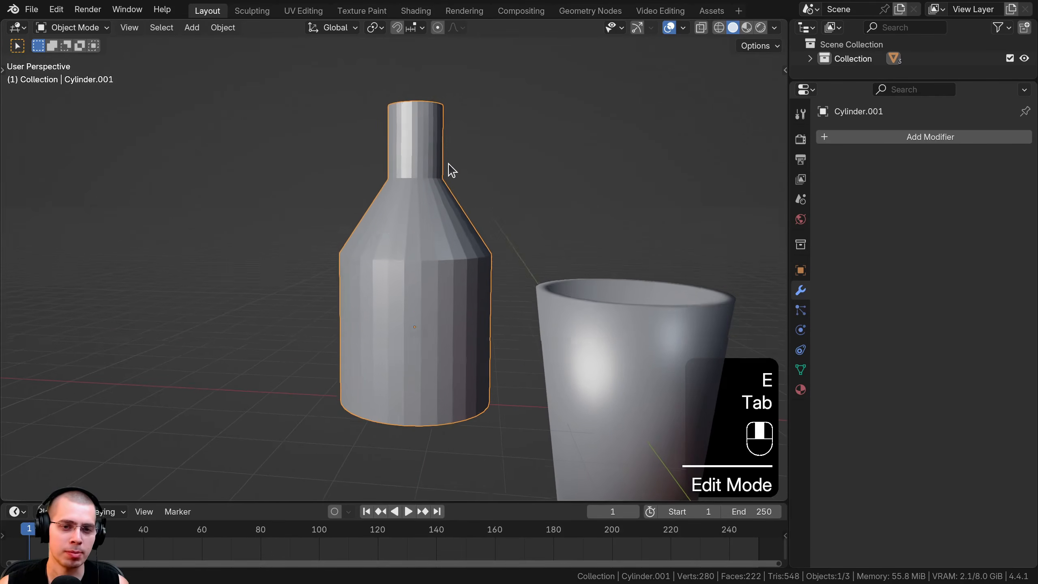
scroll(445, 251, down, 2)
scroll(438, 273, up, 4)
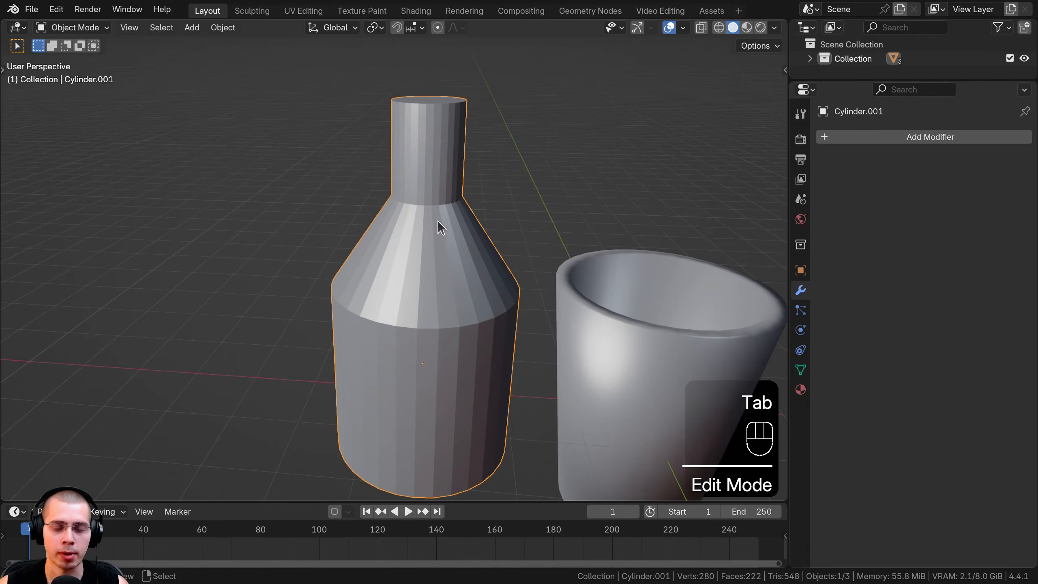
Step: Add a Bevel modifier to the bottle and set its segments to 4
scroll(432, 172, up, 3)
click(896, 138)
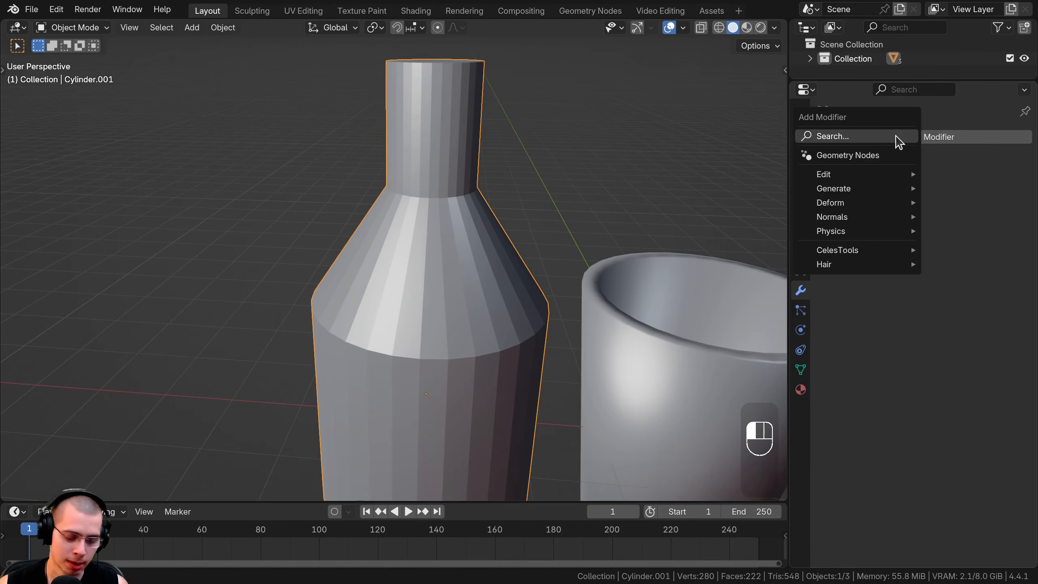
text(be)
click(804, 161)
scroll(498, 195, up, 2)
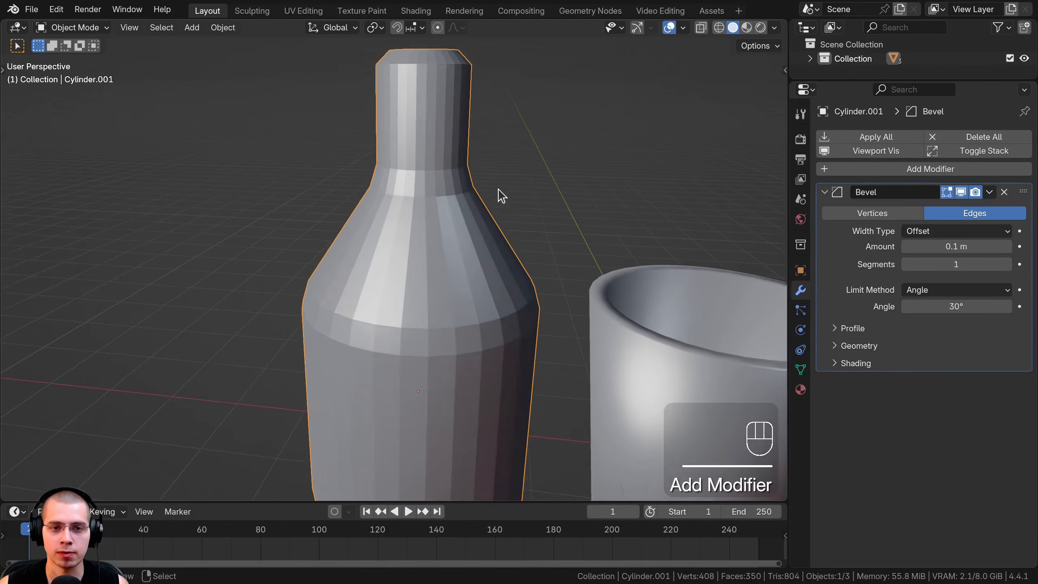
drag(958, 262, 1000, 262)
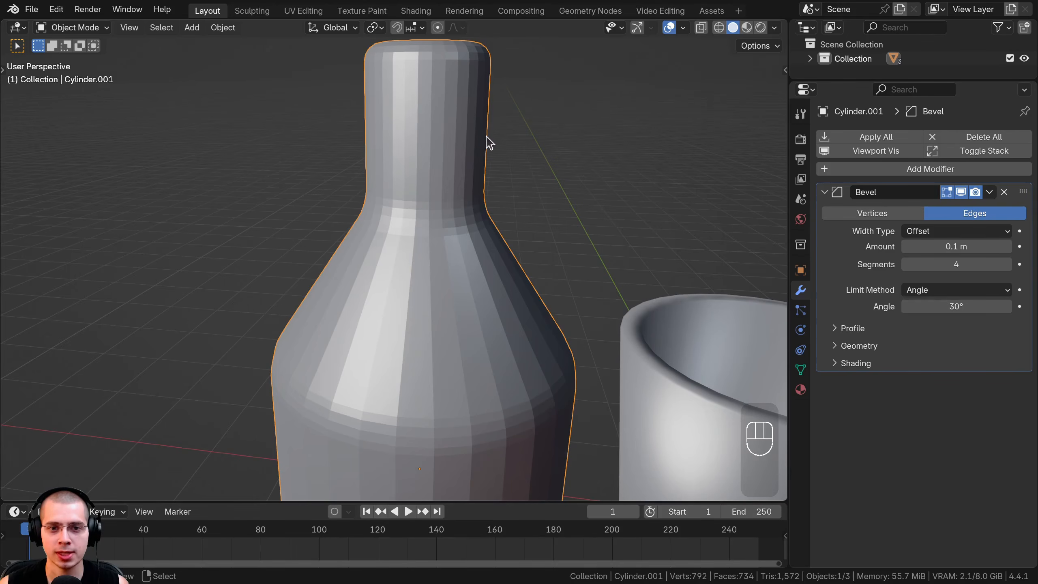
shift+middle_drag(482, 210, 490, 174)
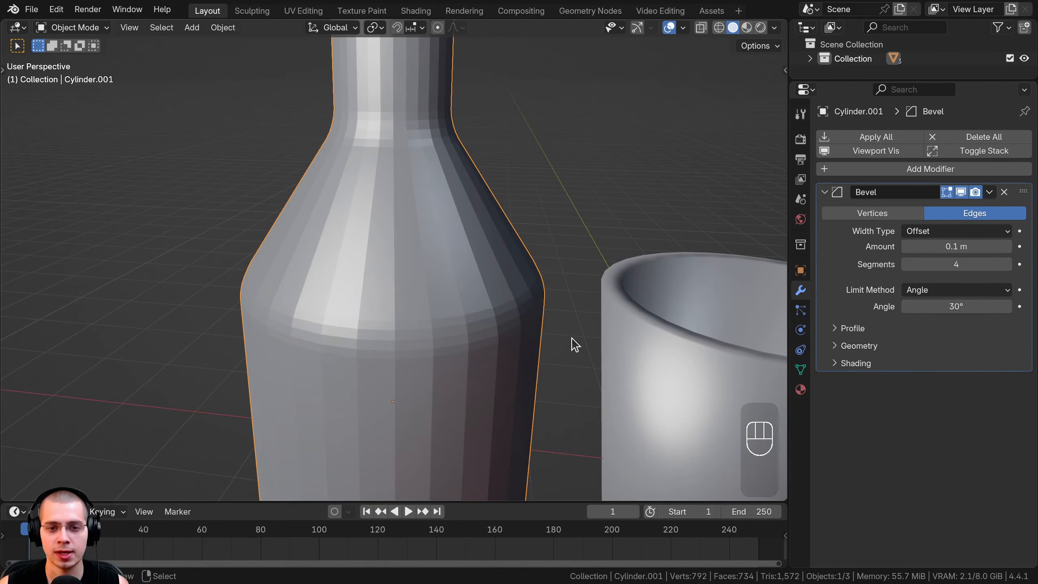
Step: In Edit Mode, show the bottle in wireframe and box-select the side faces of its neck
scroll(508, 290, down, 4)
key(Tab)
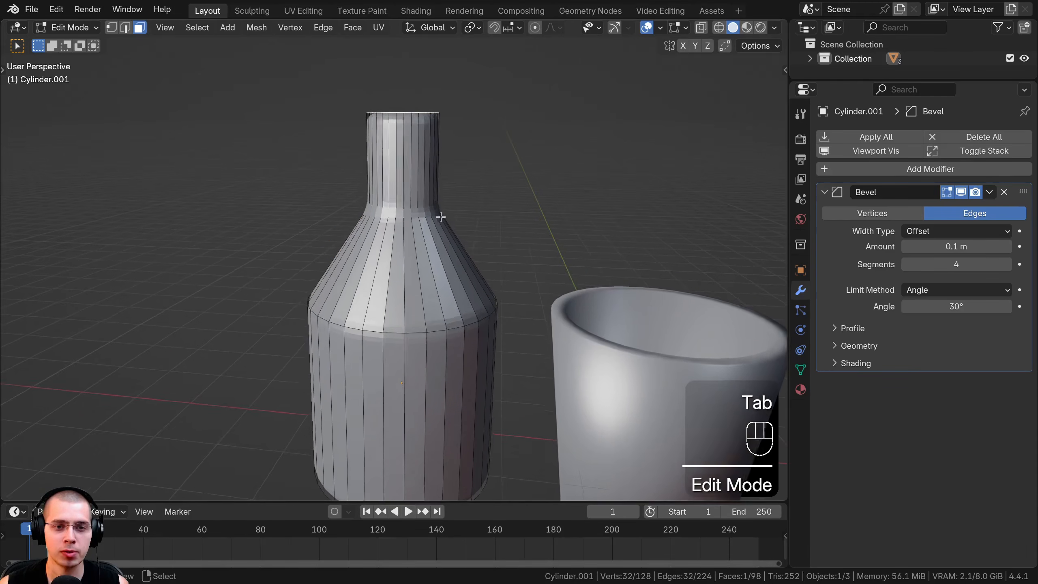
scroll(427, 194, up, 4)
scroll(426, 194, down, 3)
key(z)
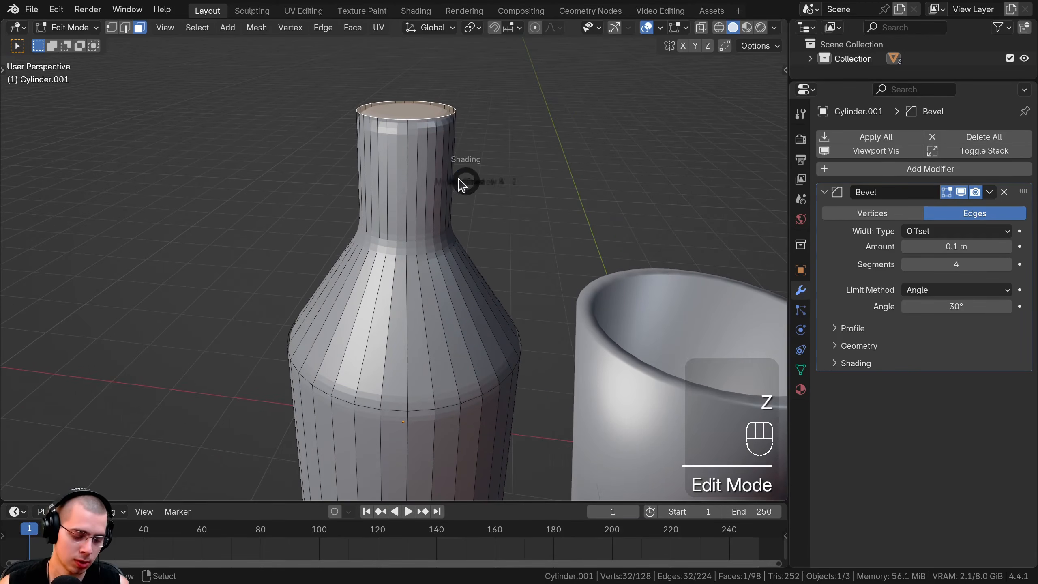
click(197, 176)
drag(226, 56, 544, 245)
middle_drag(439, 139, 438, 113)
shift+drag(321, 73, 614, 162)
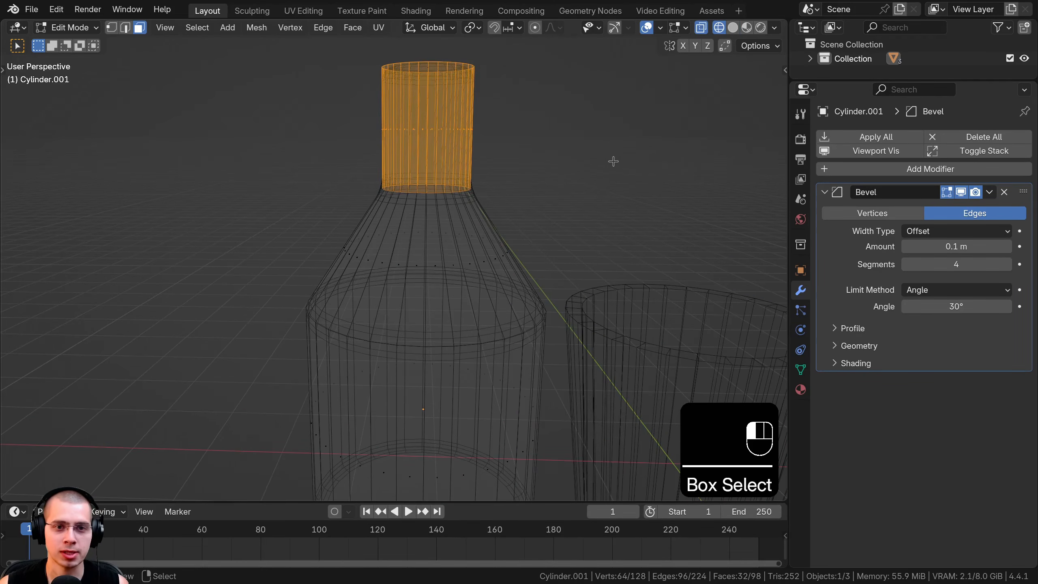
Step: Return the bottle to Solid shading and examine the bevel where the neck meets the shoulder
key(z)
click(537, 117)
shift+middle_drag(508, 120, 473, 122)
scroll(486, 90, up, 3)
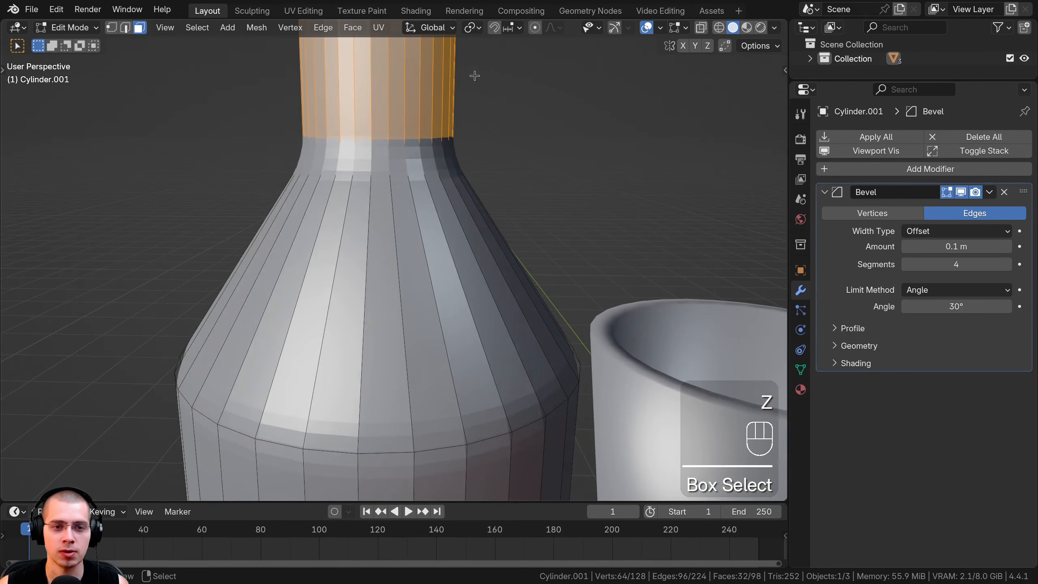
Step: Move the bottle's neck faces up along the Z axis to steepen the shoulder and return to Object Mode
key(g)
key(z)
click(469, 59)
scroll(480, 172, down, 4)
key(g)
key(z)
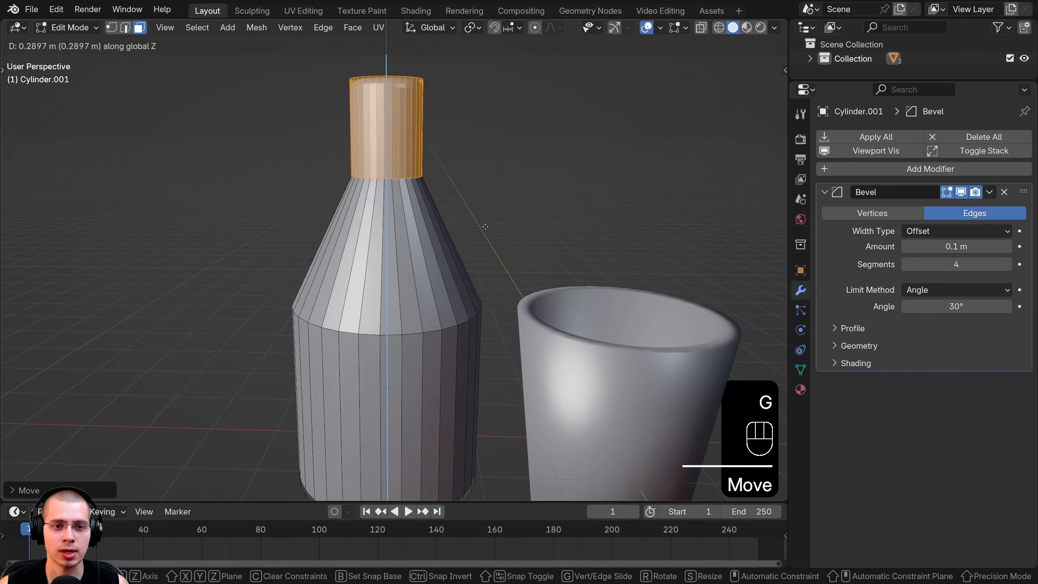
click(483, 215)
scroll(330, 113, up, 3)
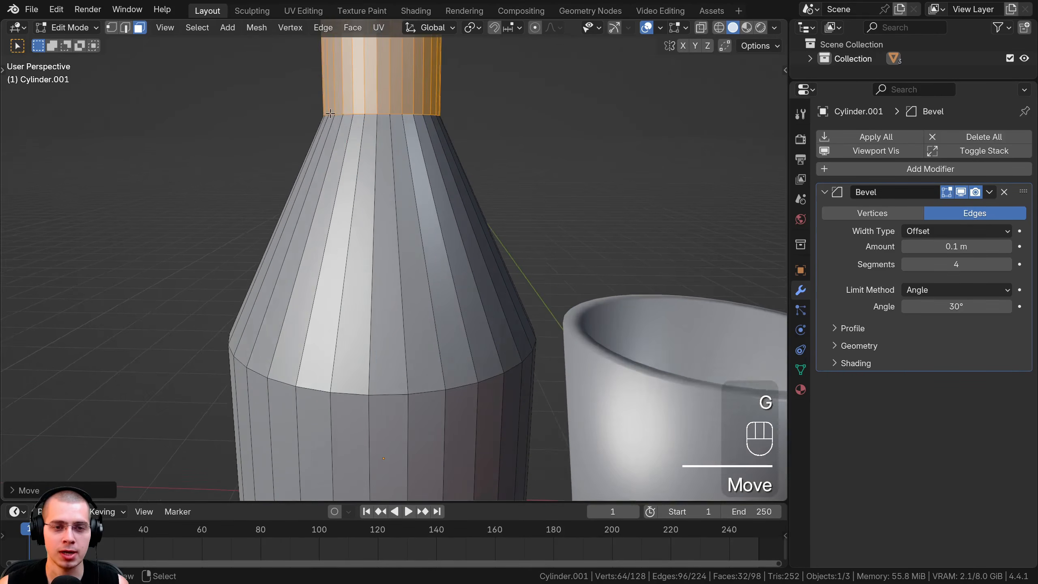
key(Tab)
shift+middle_drag(487, 119, 491, 197)
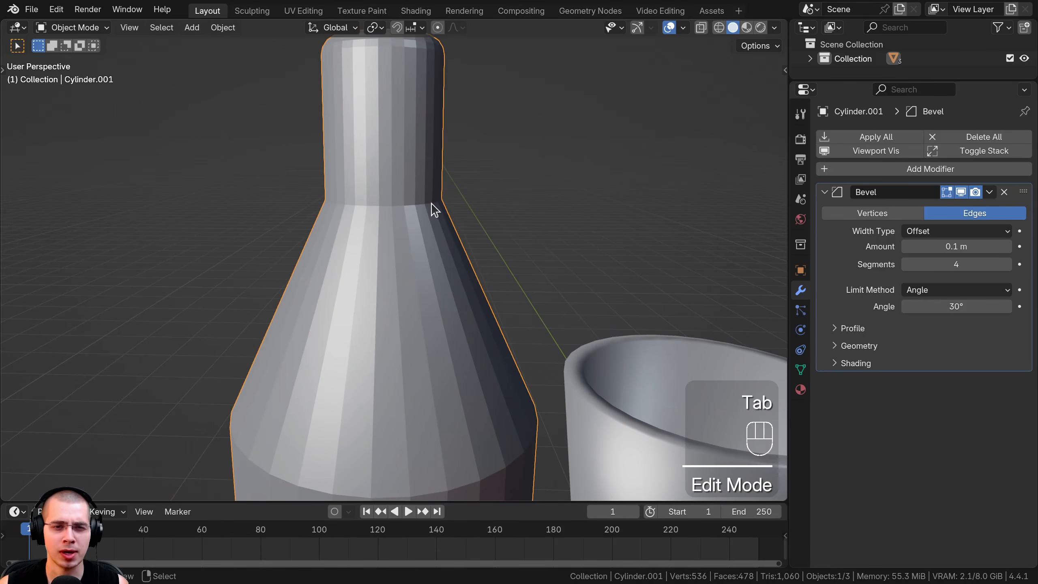
Step: In Edit Mode, lower the neck faces along the Z axis and examine the bevel at the shoulder
key(Tab)
key(g)
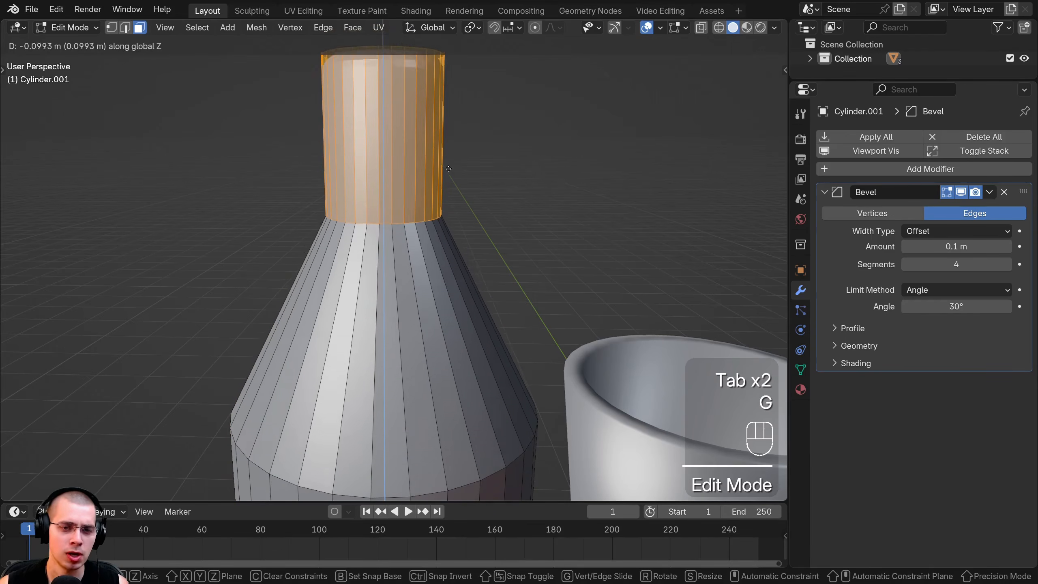
click(443, 260)
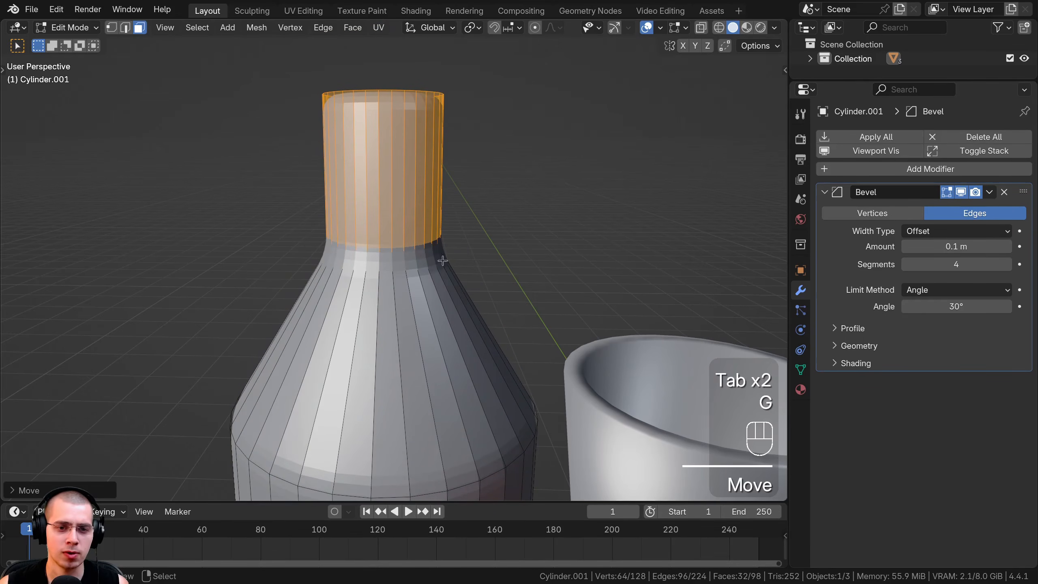
scroll(414, 256, up, 3)
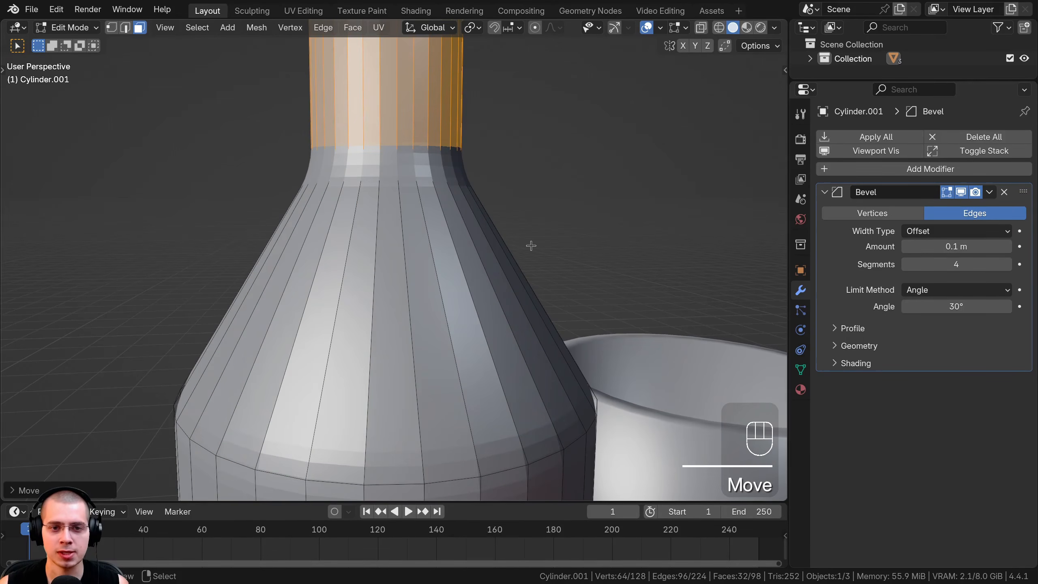
shift+middle_drag(530, 245, 531, 323)
Step: Raise the neck faces along the Z axis again and return the bottle to Object Mode
key(g)
key(z)
click(486, 286)
key(Tab)
scroll(409, 246, down, 3)
shift+middle_drag(364, 217, 365, 242)
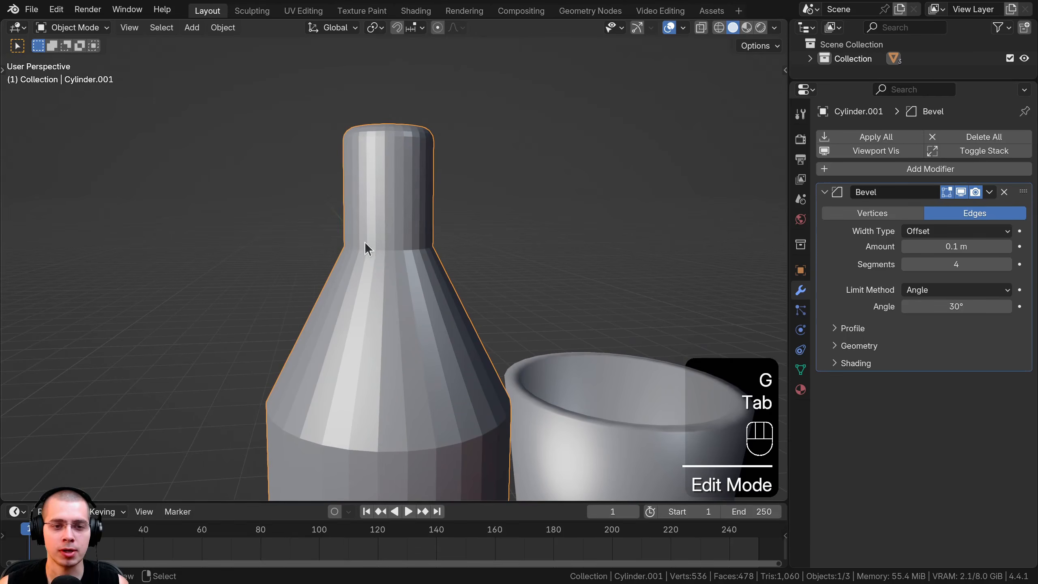
Step: Lower the Bevel modifier's angle limit on the bottle to 0.3°
scroll(371, 246, up, 3)
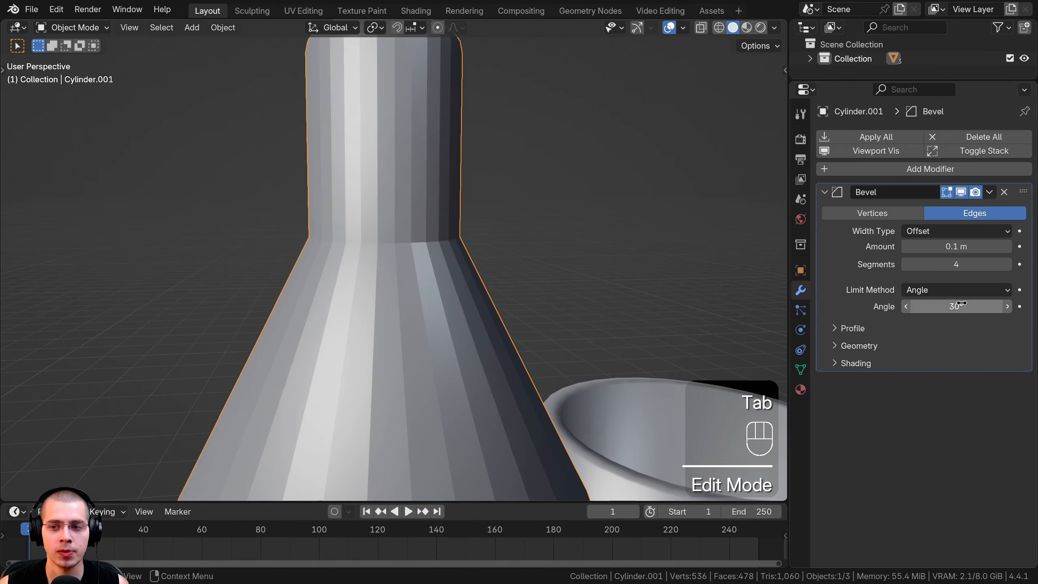
mouse_move(956, 306)
mouse_down()
mouse_move(944, 306)
mouse_move(952, 306)
mouse_up()
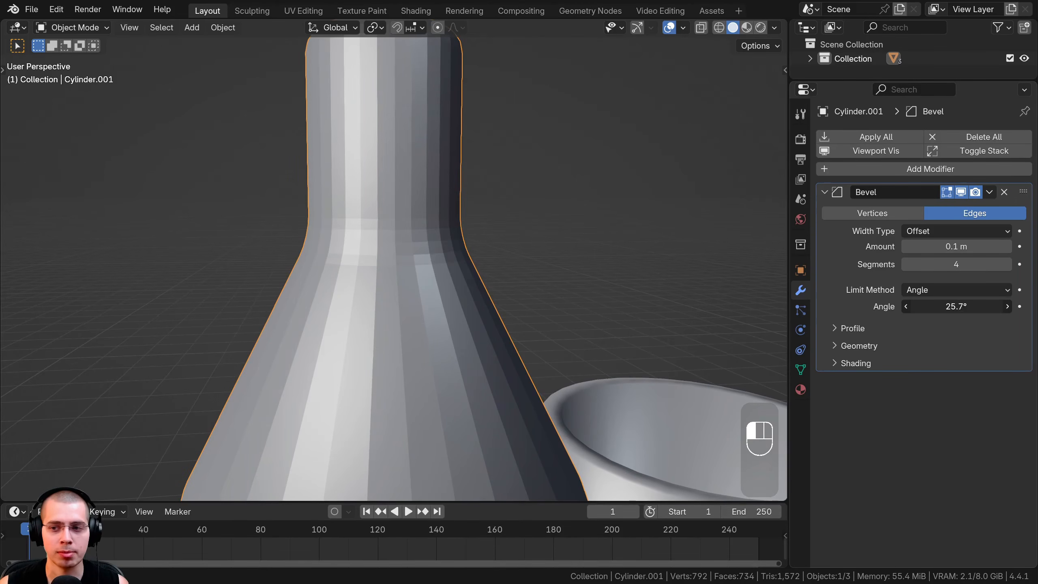
scroll(417, 213, down, 4)
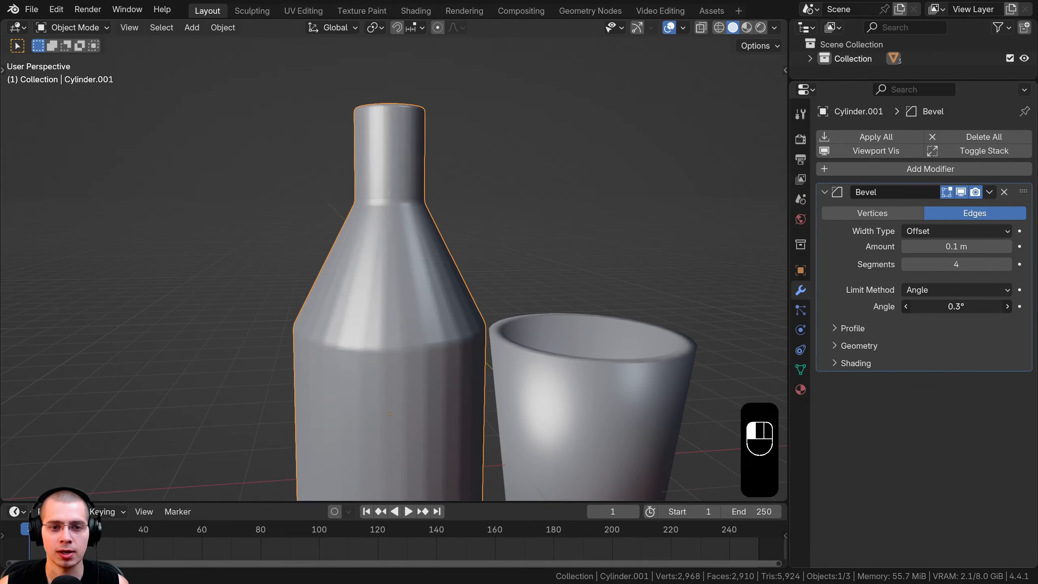
scroll(447, 115, down, 5)
Step: Select all objects in the scene and delete them
key(a)
key(x)
click(448, 116)
middle_drag(413, 151, 437, 139)
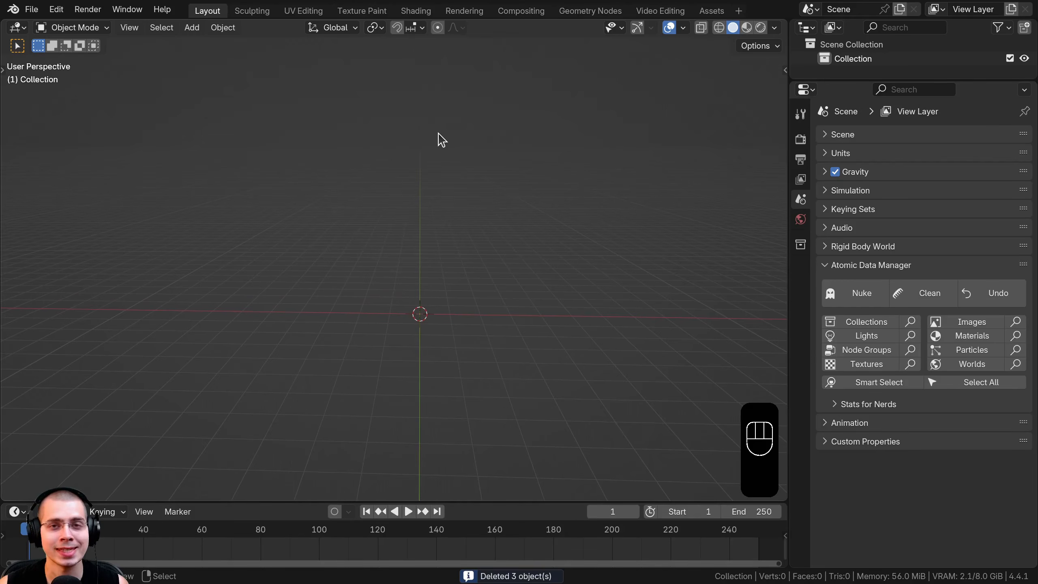
shift+middle_drag(437, 141, 434, 102)
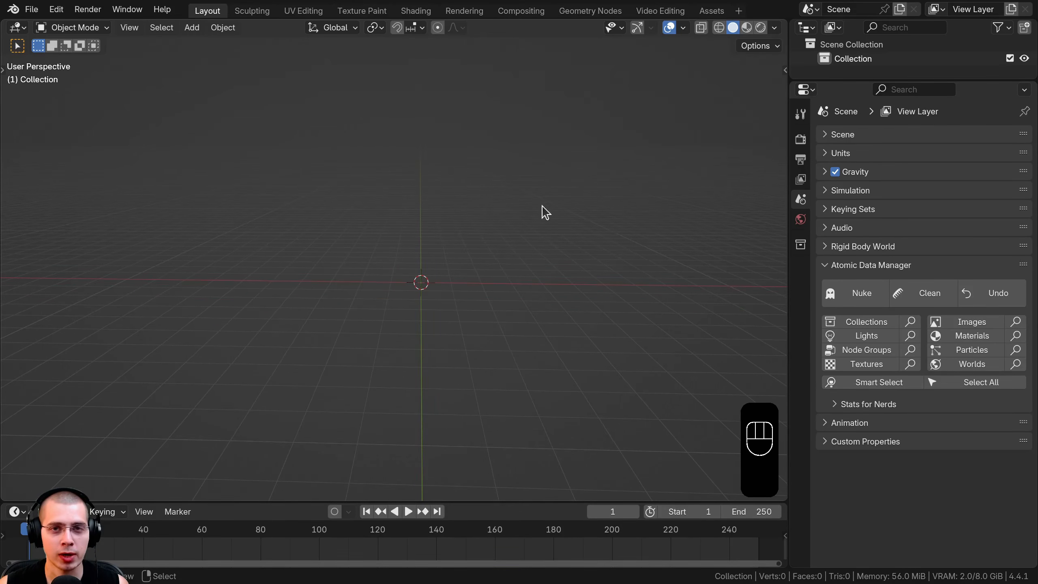
Step: Add a cube mesh at the centre of the empty scene
mouse_move(463, 379)
middle_down()
mouse_move(498, 397)
mouse_move(459, 359)
middle_up()
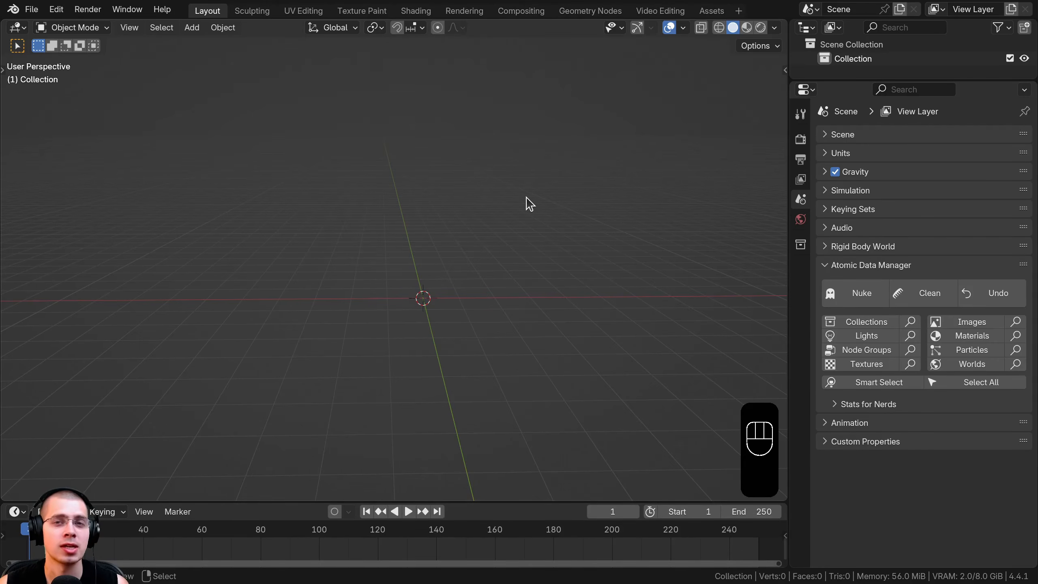
shift+middle_drag(417, 296, 279, 244)
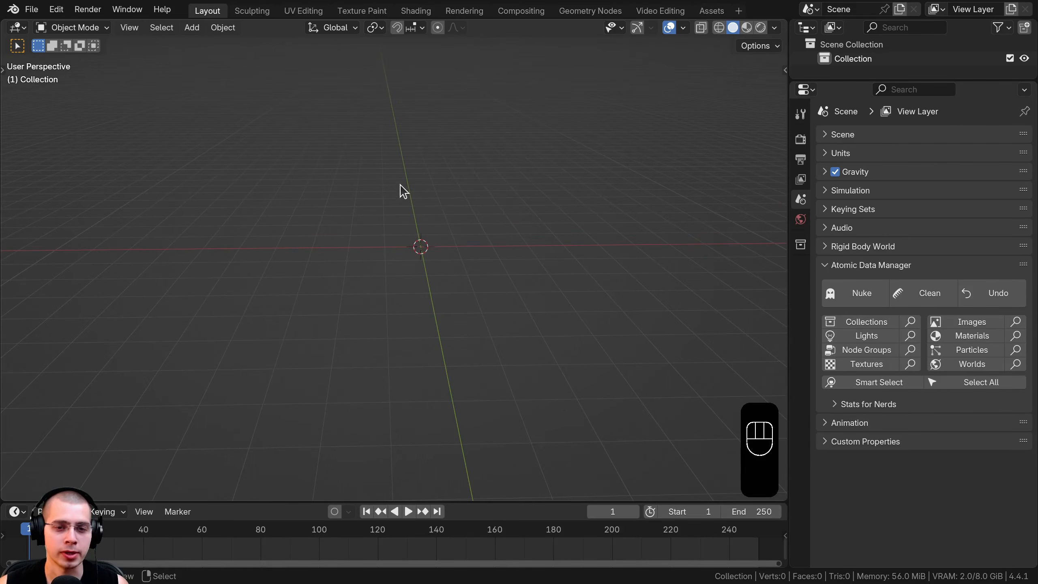
key(shift+a)
mouse_move(410, 176)
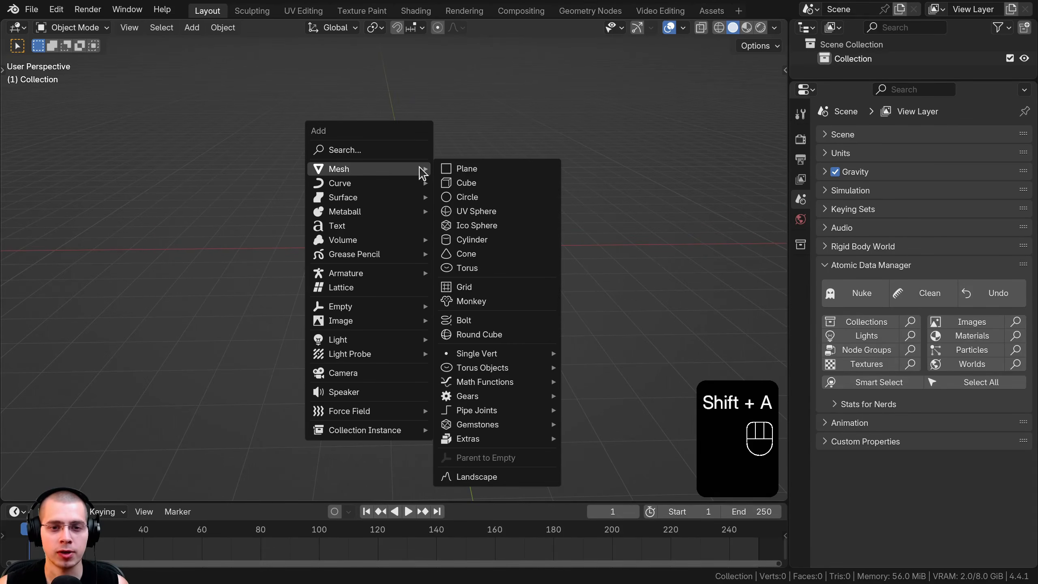
click(464, 183)
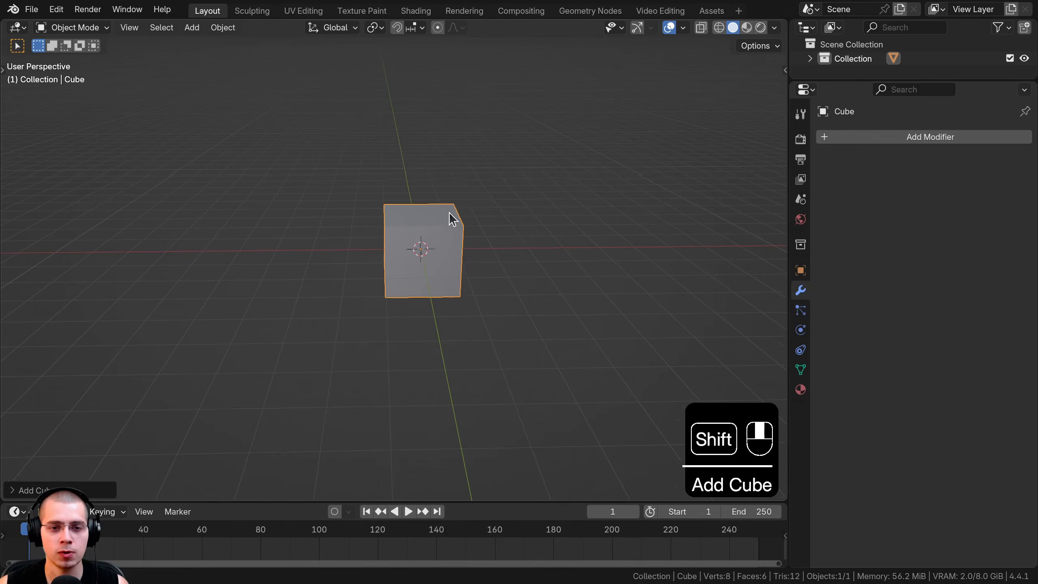
middle_drag(449, 212, 621, 239)
Step: In Edit Mode, scale the cube down and stretch it along the Z axis into a tall, narrow post
key(Tab)
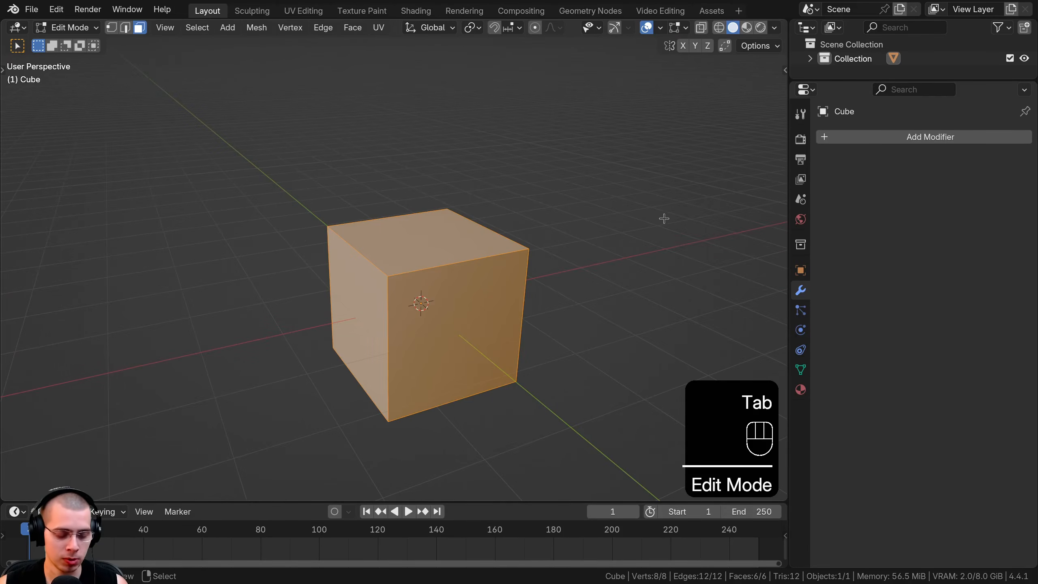
key(s)
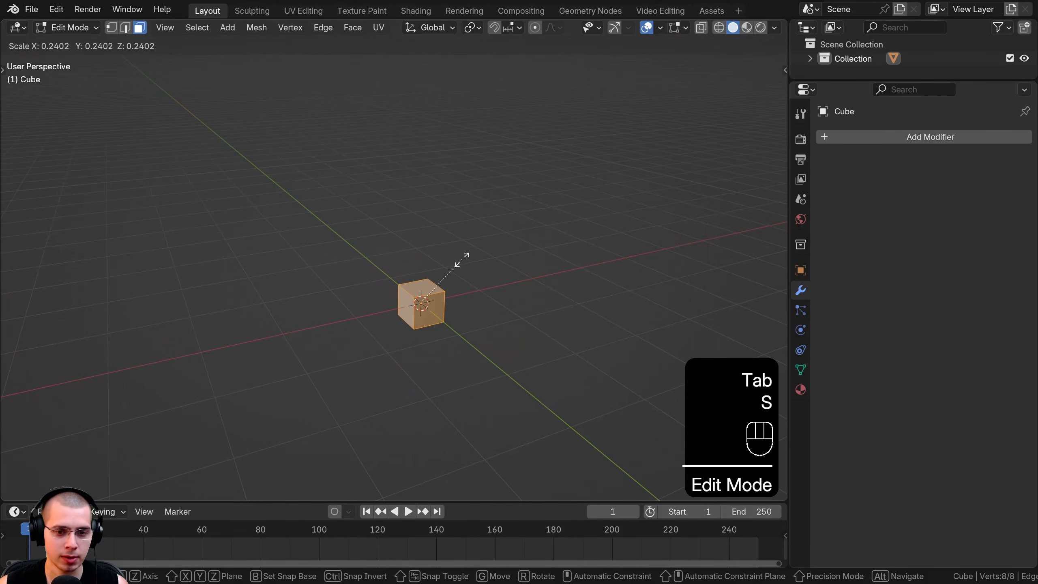
click(443, 273)
key(s)
key(z)
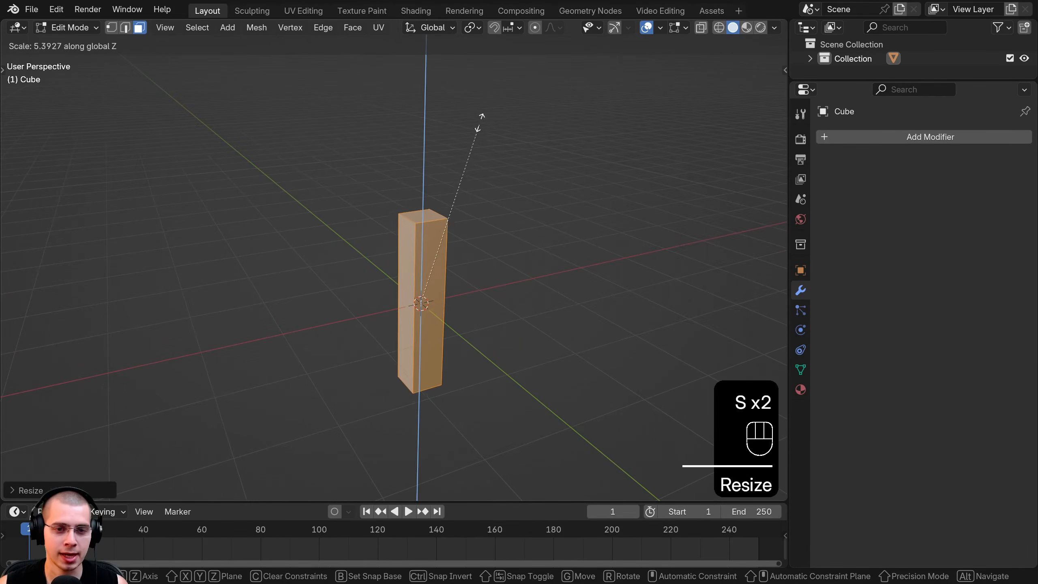
click(494, 52)
Step: Scale the post down along the Y axis to make it a thinner board
middle_drag(494, 52, 632, 204)
key(s)
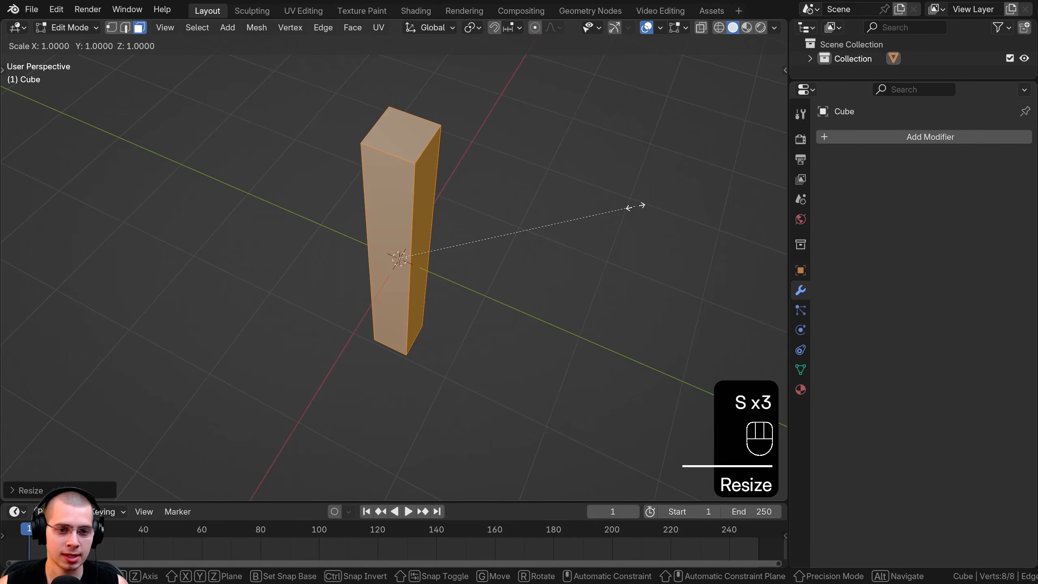
key(x)
key(y)
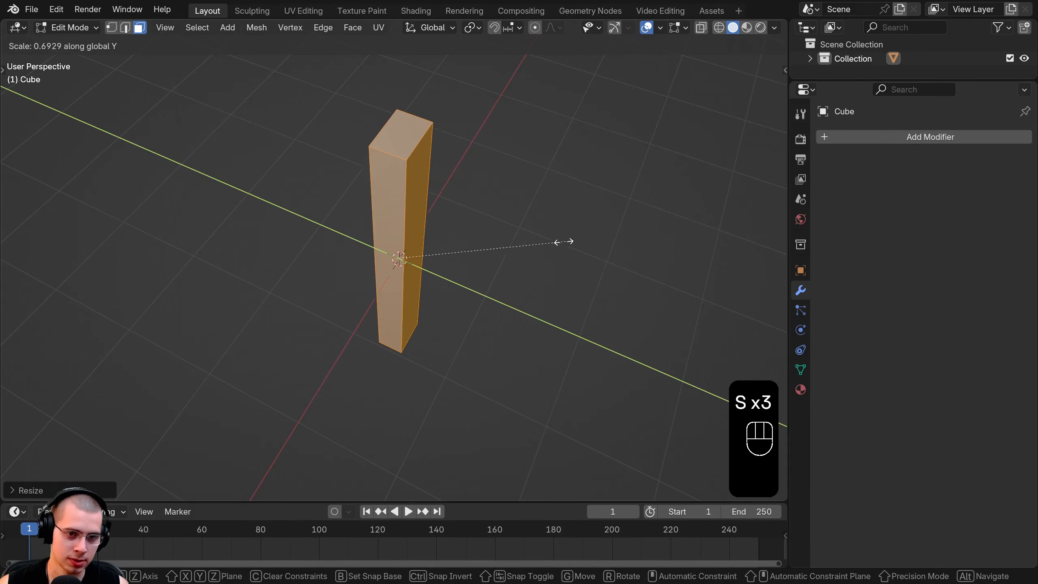
click(452, 232)
Step: Extrude the board's top face upward about 0.45 m and narrow it along the X axis into a picket tip
middle_drag(452, 231, 505, 271)
click(458, 254)
key(e)
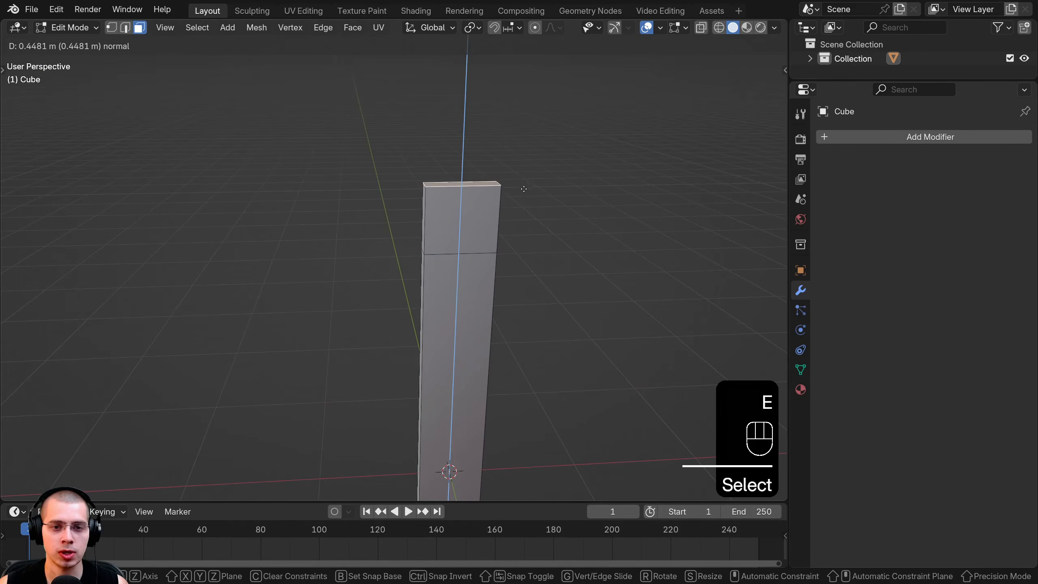
click(525, 193)
key(s)
key(x)
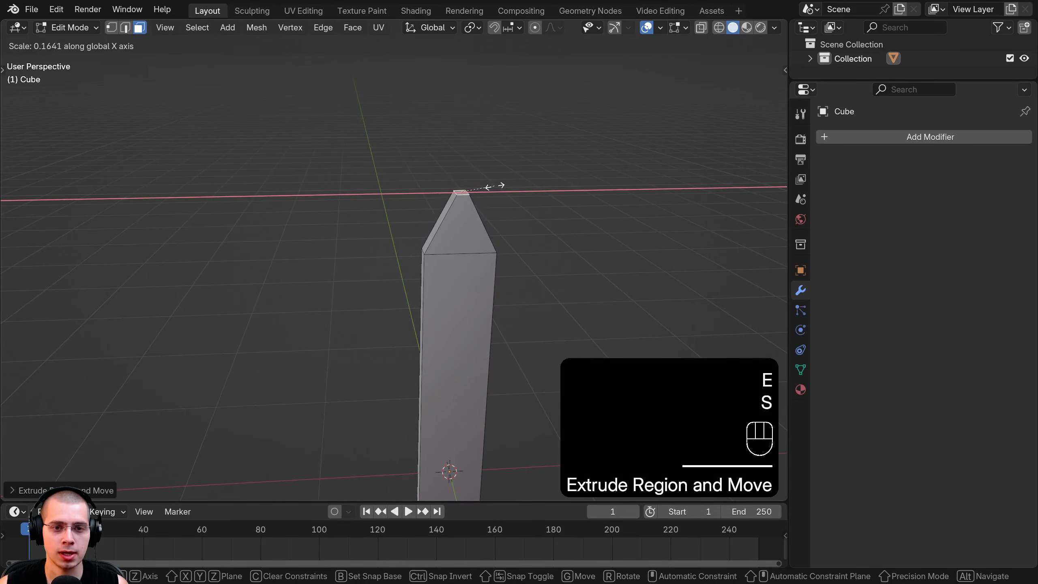
click(488, 187)
Step: Duplicate the large front face of the picket and rotate the copy 90° around the Y axis
shift+middle_drag(449, 367, 417, 225)
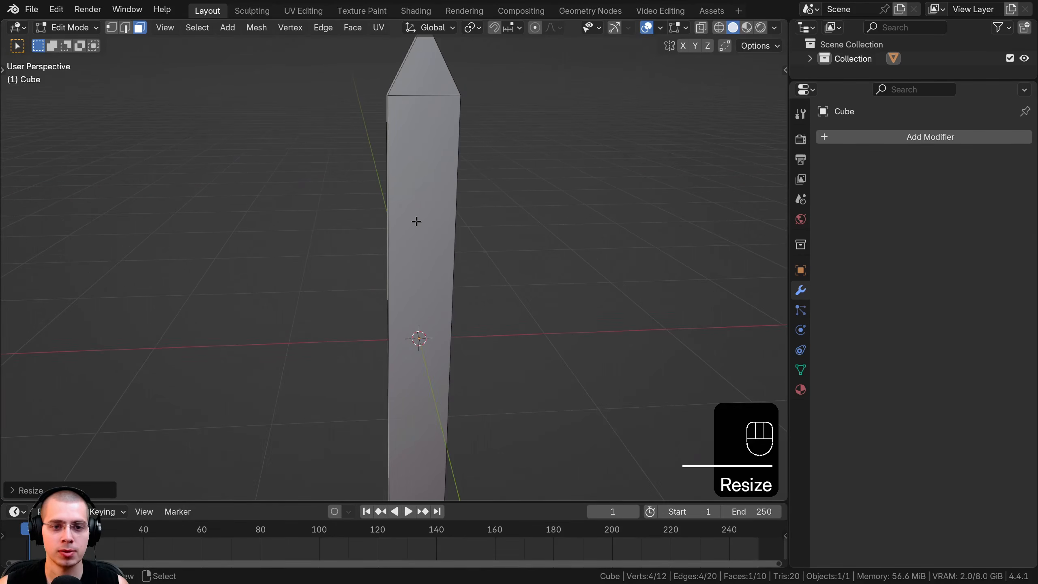
click(416, 222)
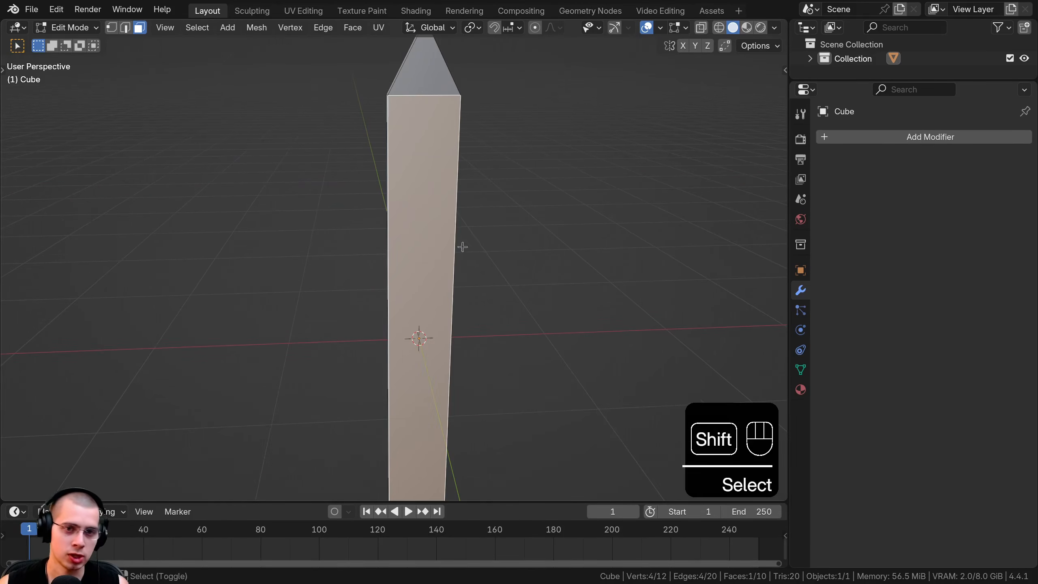
key(shift+d)
key(r)
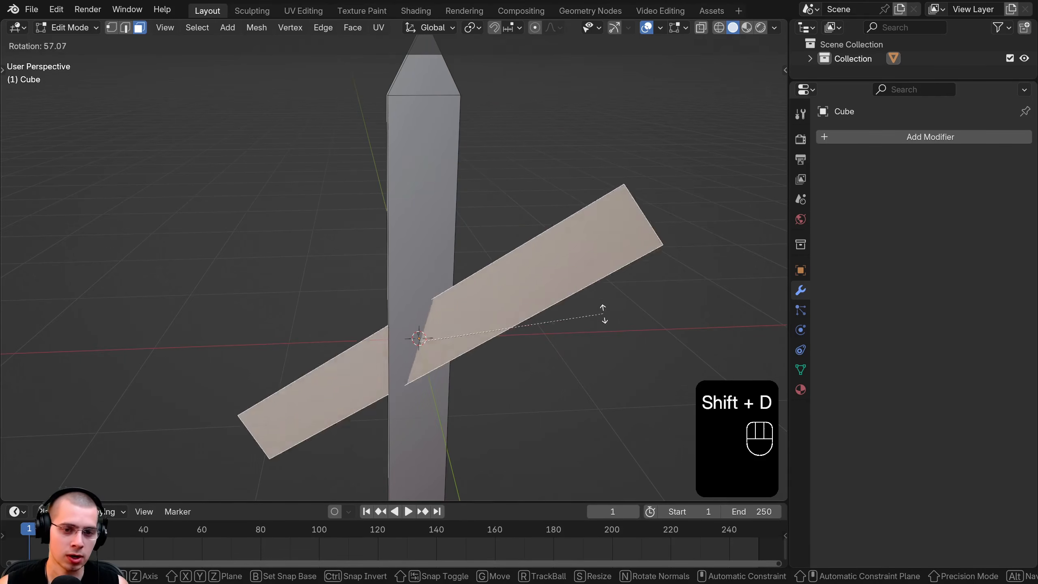
text(y)
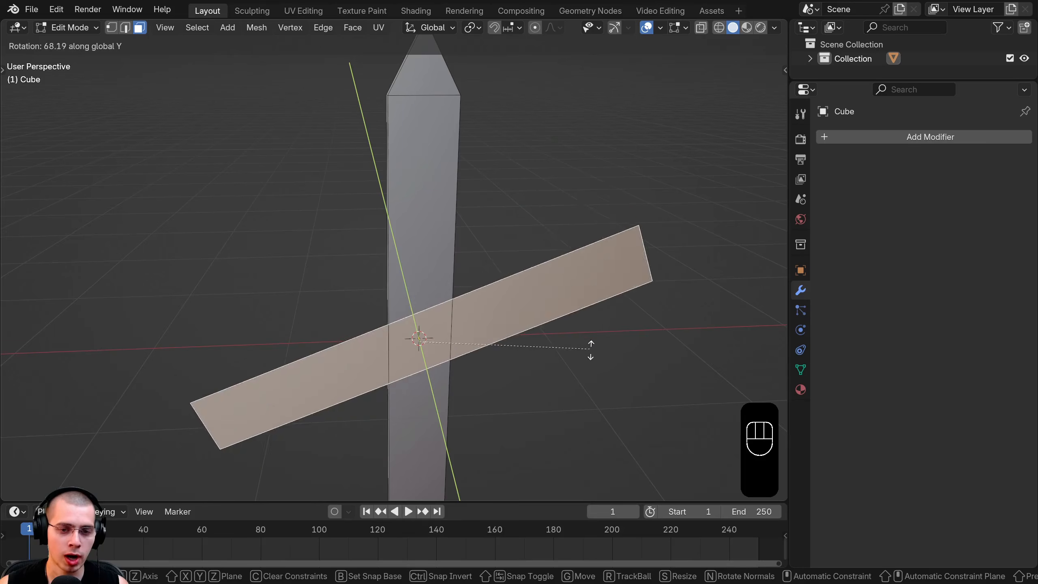
text(9)
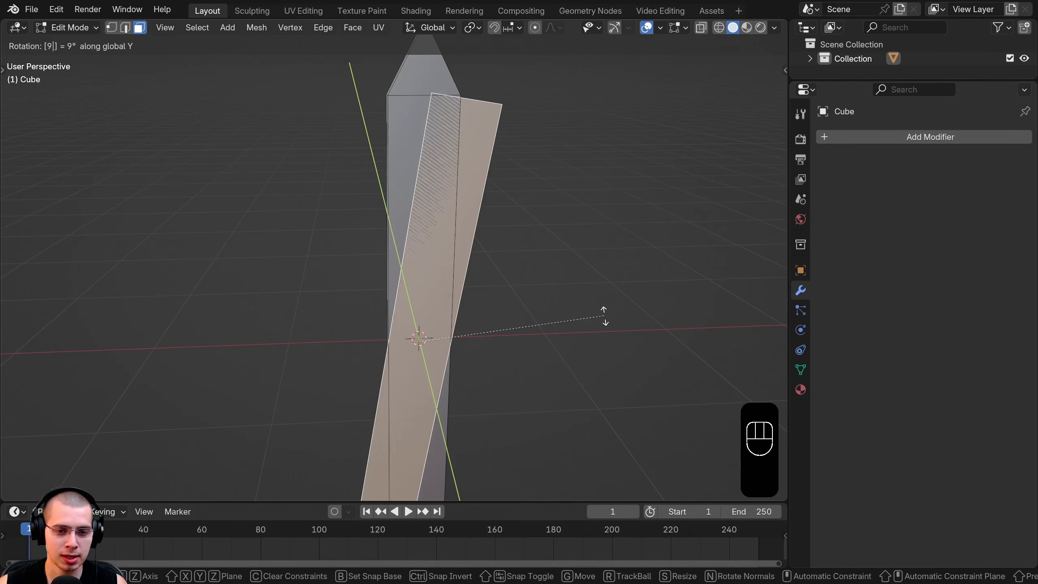
text(0)
click(605, 316)
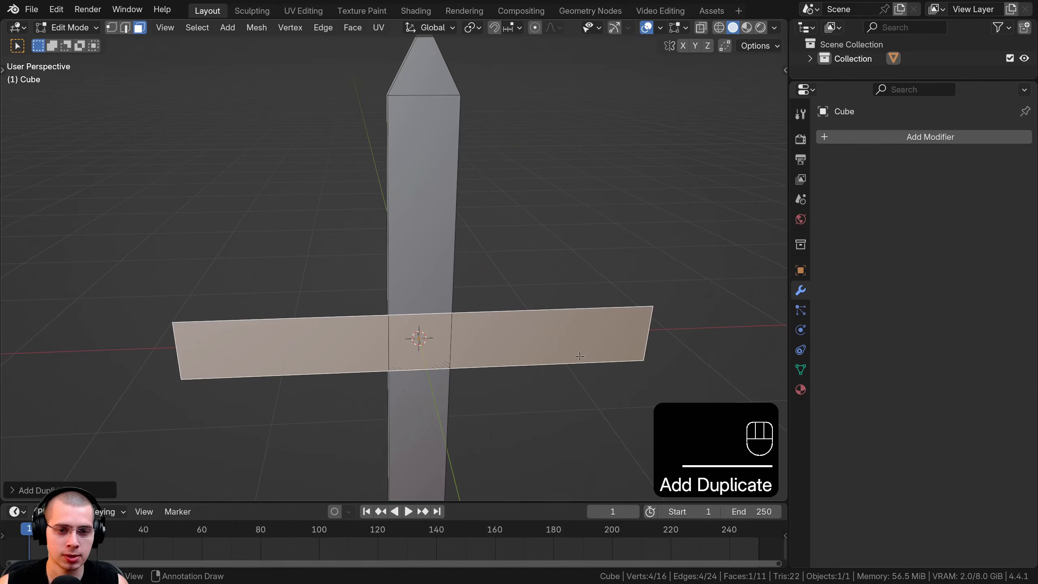
Step: Shorten the rotated face along the X axis and extrude it to give the crossboard thickness
shift+middle_drag(589, 345, 585, 325)
key(s)
key(x)
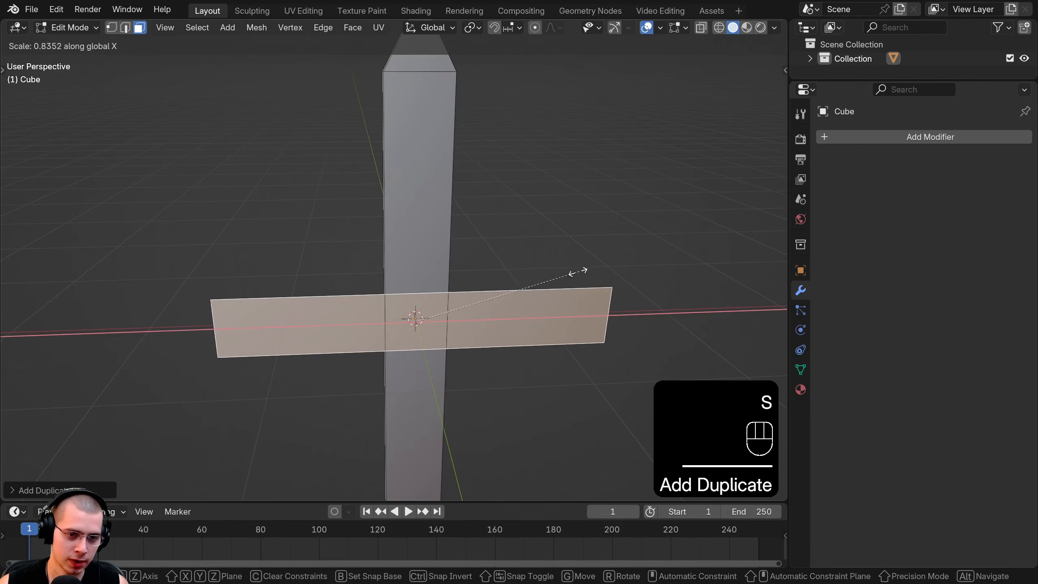
click(533, 283)
middle_drag(533, 283, 308, 355)
key(e)
click(521, 307)
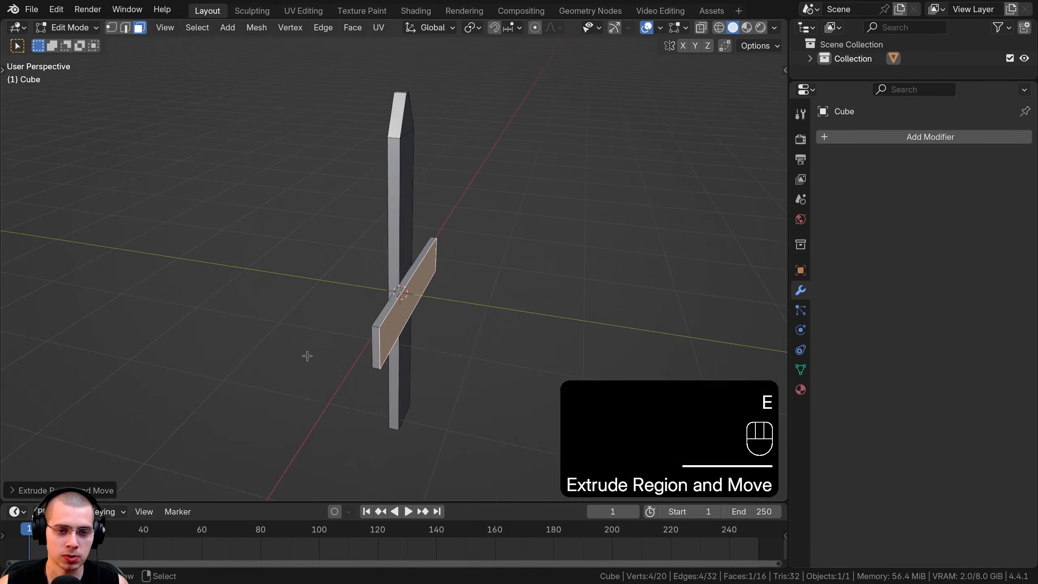
Step: Select the whole crossboard as linked geometry and move it down along the Z axis
key(ctrl+z)
key(ctrl+z)
key(a)
key(l)
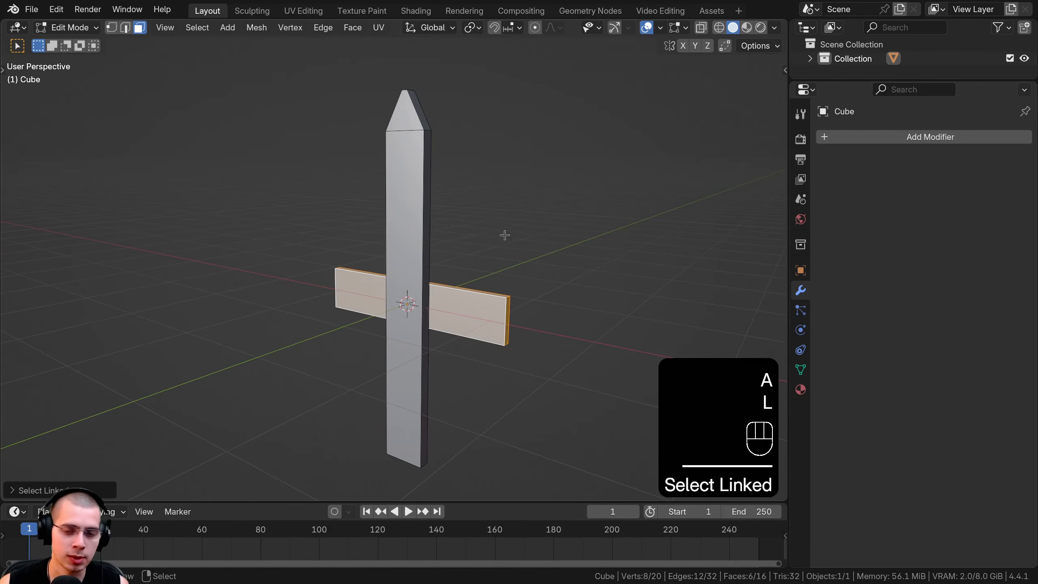
key(g)
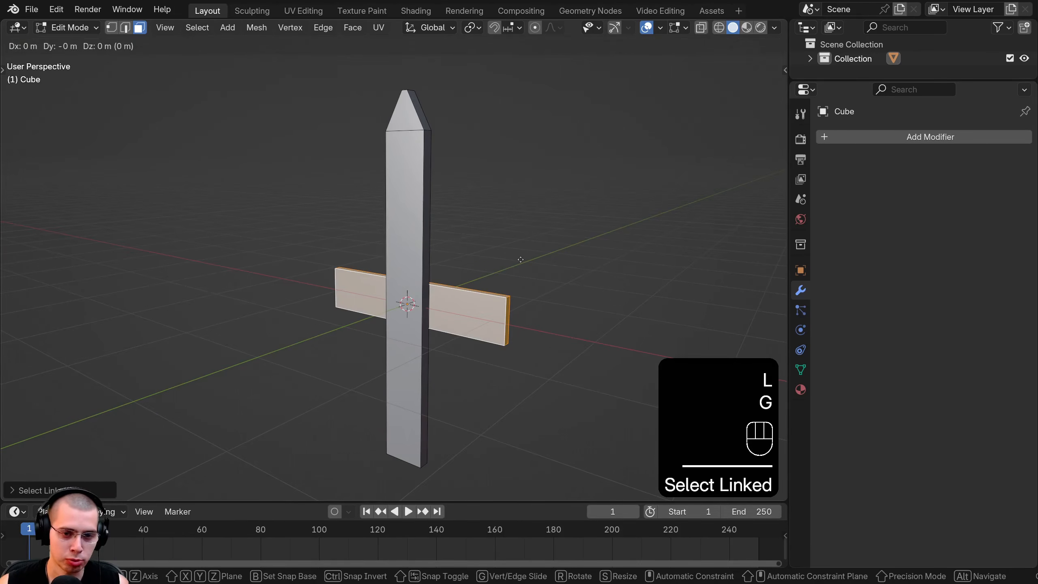
click(525, 302)
Step: Duplicate the crossboard and place the copy higher up the picket along the Z axis
key(shift+d)
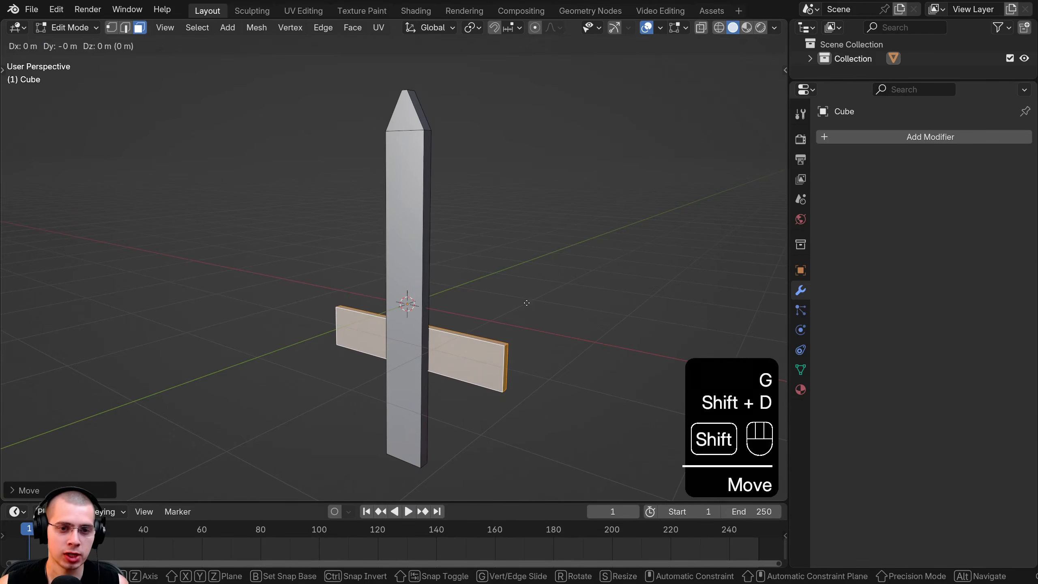
key(z)
click(529, 176)
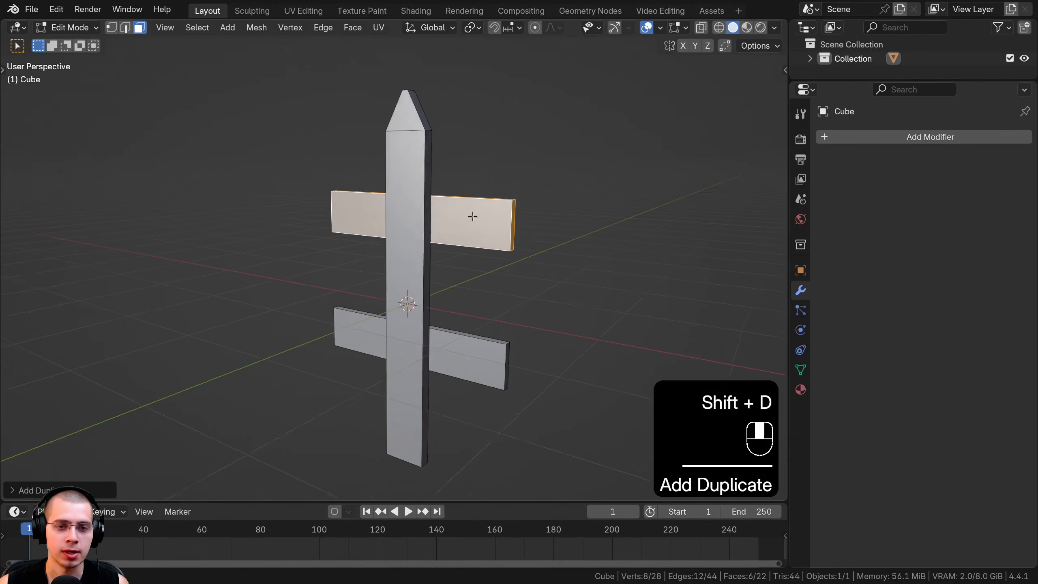
Step: Leave Edit Mode and place two duplicates of the fence section side by side along the X axis
key(Tab)
middle_drag(472, 216, 454, 247)
key(shift+d)
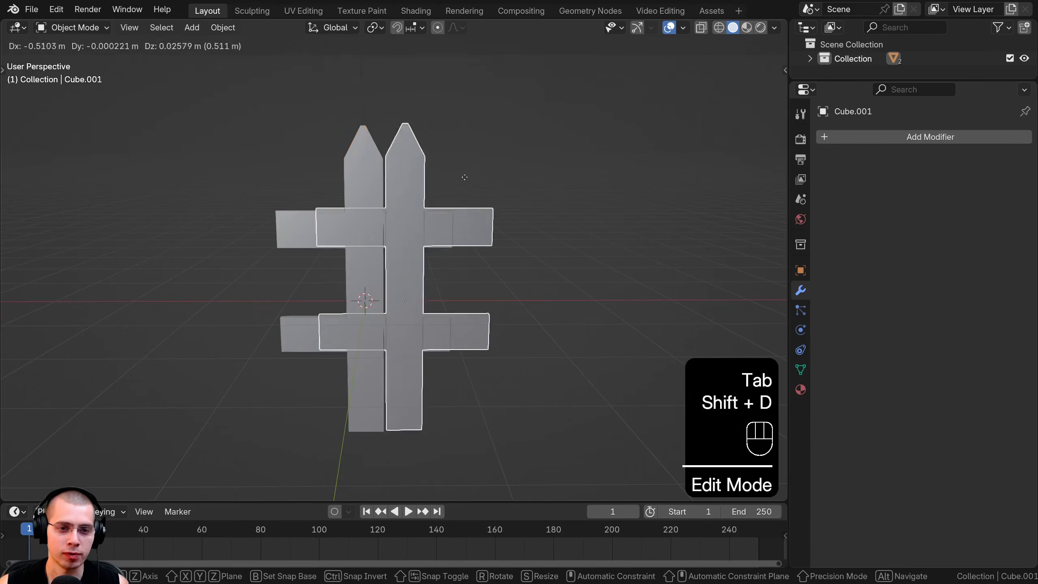
key(x)
click(582, 176)
key(shift+d)
key(x)
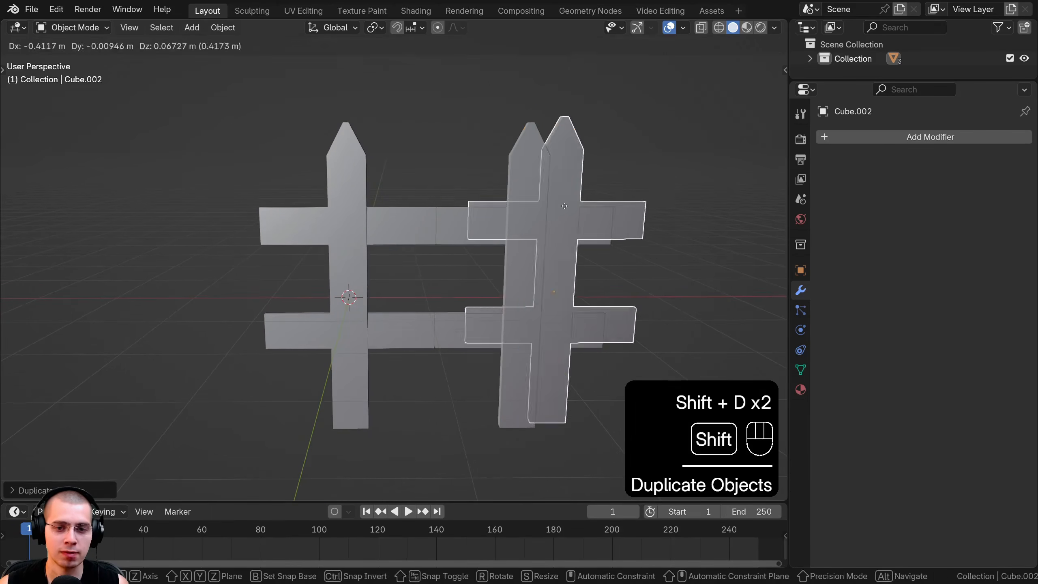
click(470, 278)
Step: Delete the two duplicated fence sections, keeping only the original
shift+click(556, 204)
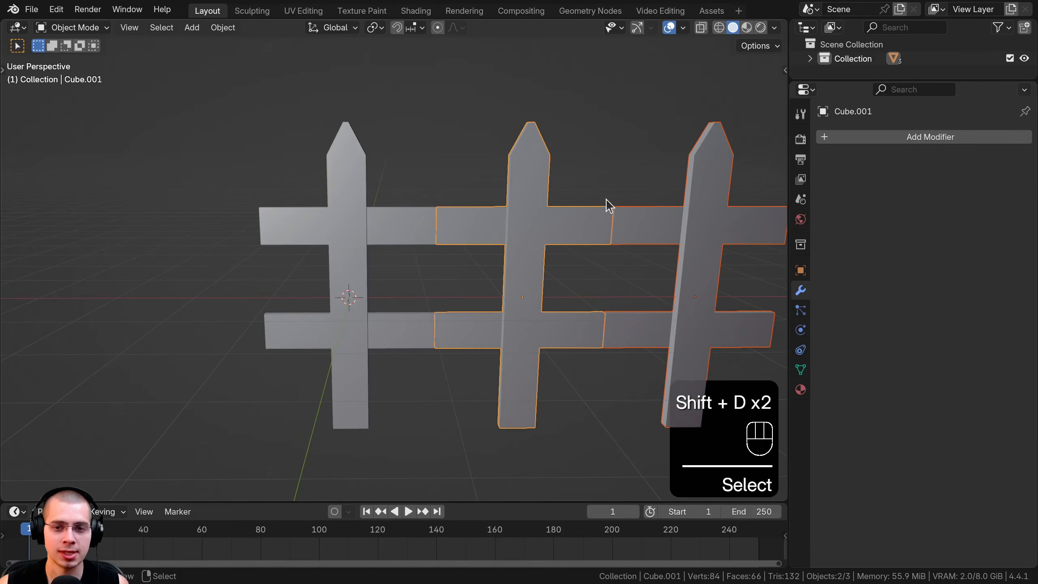
key(x)
click(369, 229)
scroll(394, 240, up, 2)
Step: Add an Array modifier to the original fence section
click(394, 240)
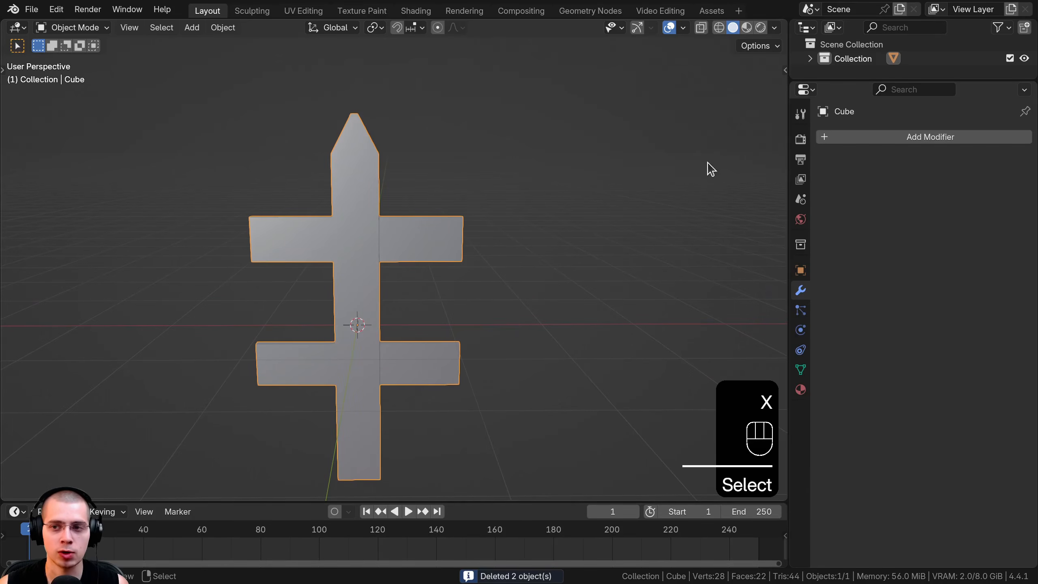
click(903, 139)
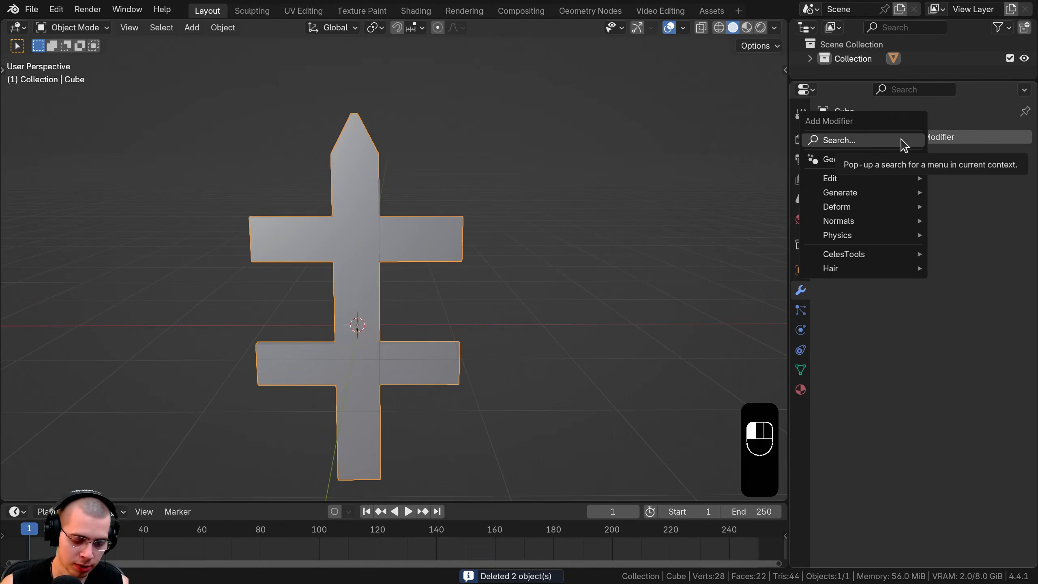
text(ar)
key(Return)
shift+middle_drag(360, 182, 495, 162)
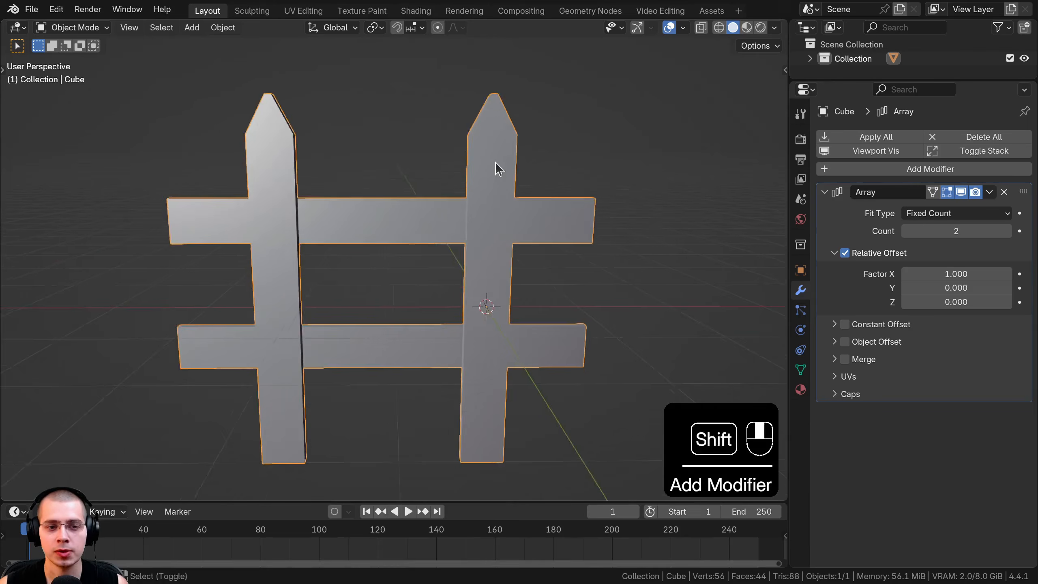
Step: Examine in Edit Mode the joint where the original and arrayed upper crossboards meet
scroll(489, 175, down, 3)
middle_drag(361, 245, 394, 276)
shift+middle_drag(395, 276, 428, 282)
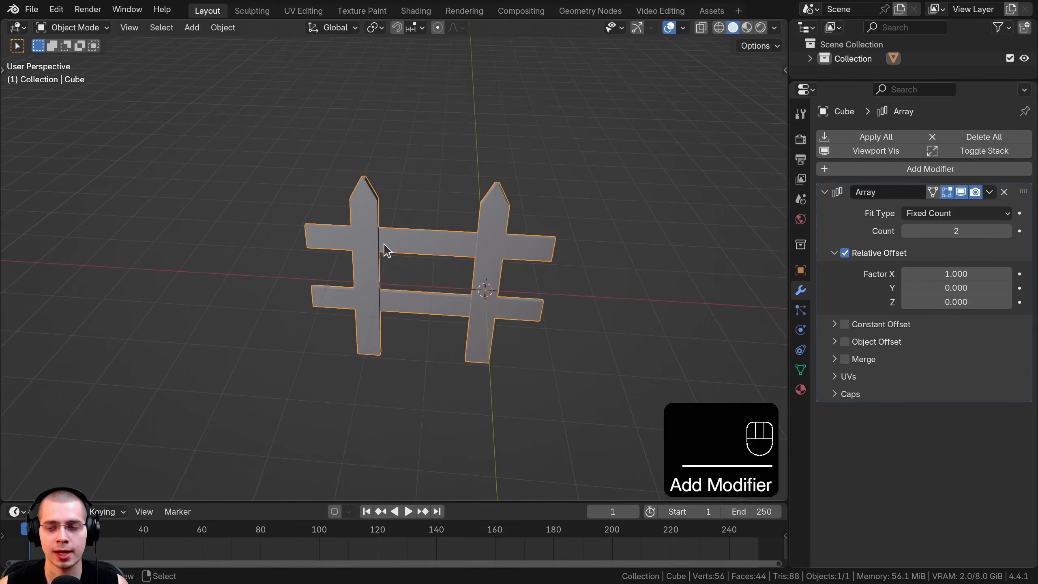
middle_drag(383, 243, 437, 241)
shift+middle_drag(437, 242, 452, 239)
scroll(445, 235, up, 4)
key(Tab)
scroll(420, 224, up, 3)
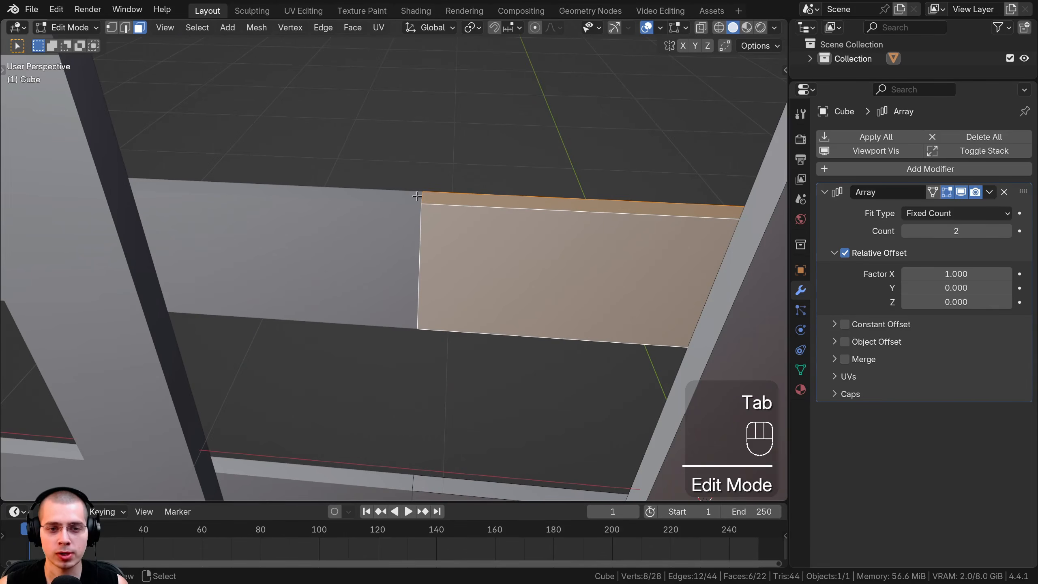
Step: Try moving the selected upper crossboard, then the entire fence mesh along the X axis
key(g)
right_click(444, 209)
scroll(433, 233, down, 5)
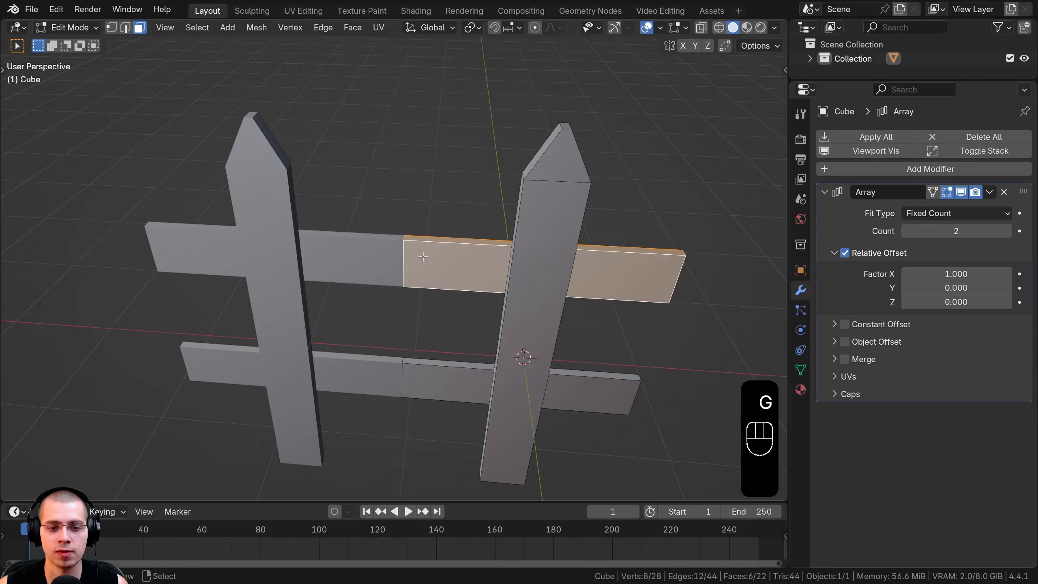
shift+middle_drag(423, 257, 425, 249)
key(g)
right_click(374, 221)
key(a)
key(a)
key(g)
middle_click(433, 229)
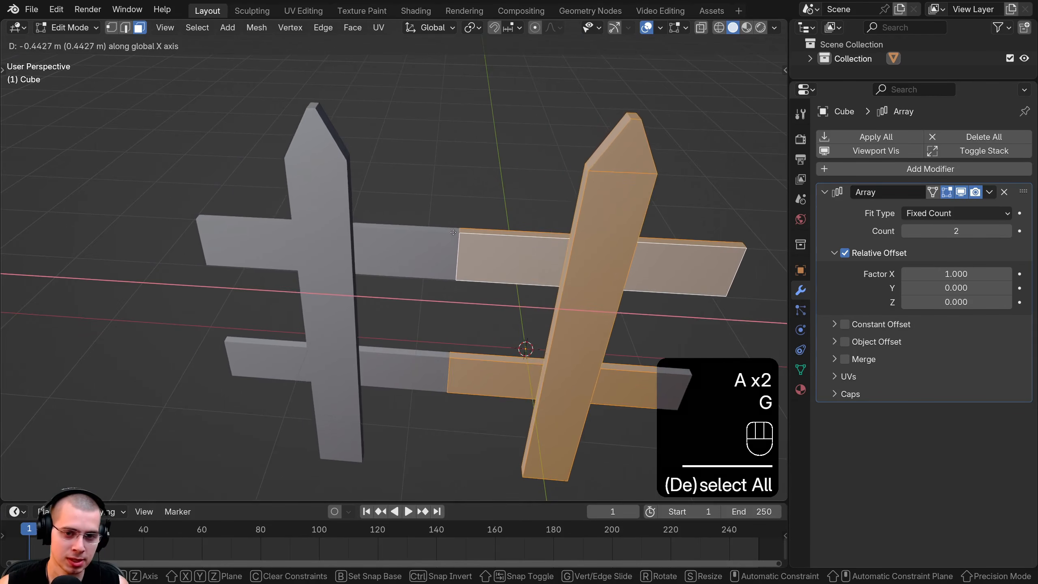
right_click(391, 226)
Step: Compare the crossboard joint in Object Mode and Edit Mode
scroll(392, 223, up, 3)
key(Tab)
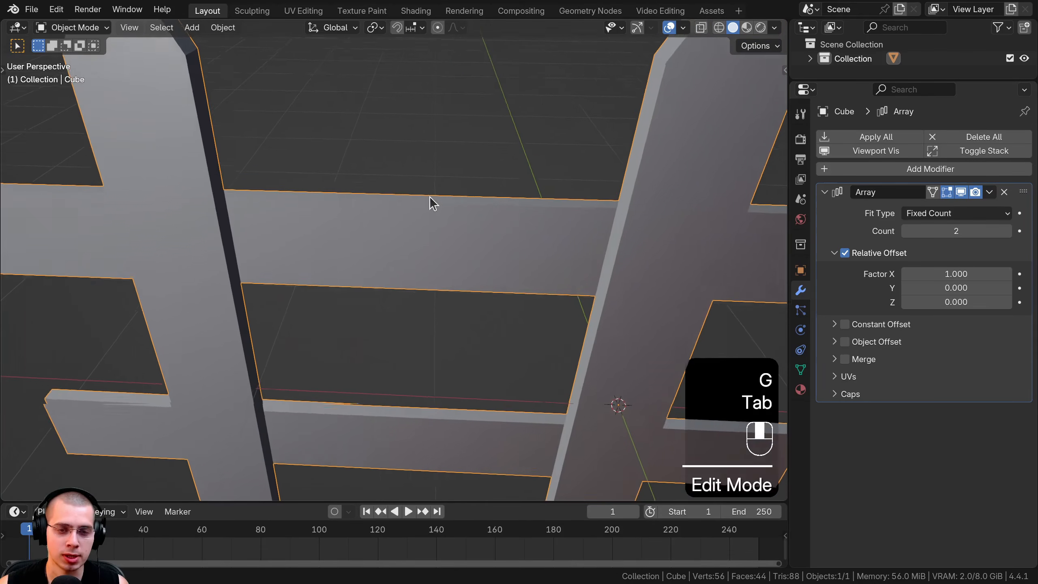
key(Tab)
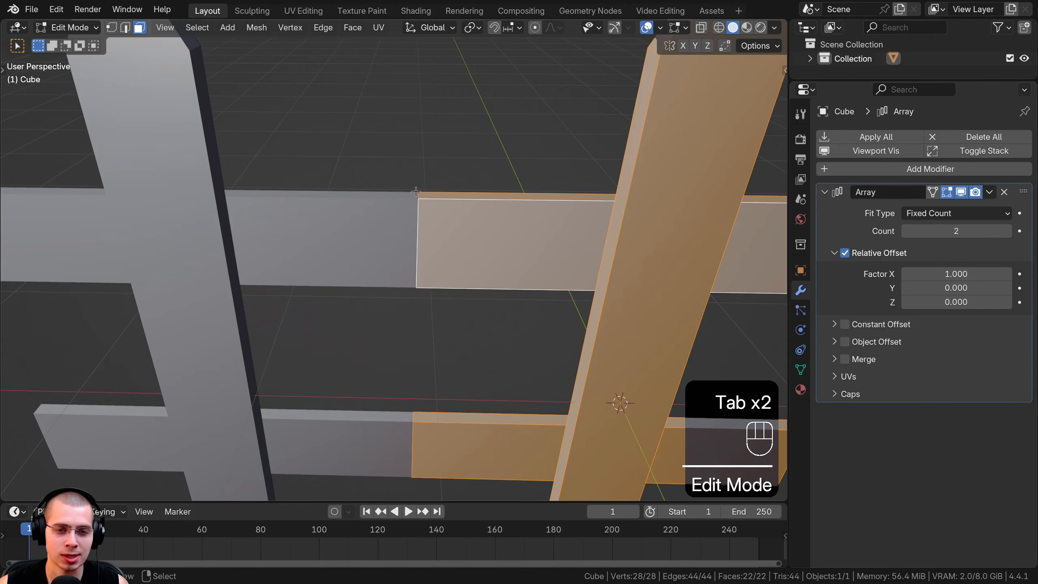
key(Tab)
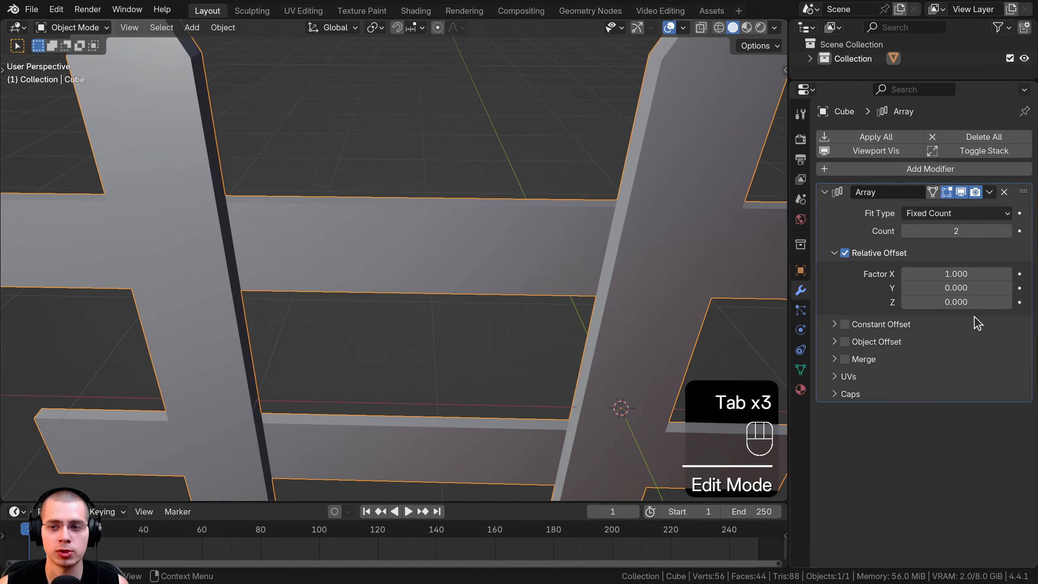
Step: Set the Array modifier's count to 8 so the fence extends into a longer row
scroll(474, 243, down, 6)
click(1009, 234)
click(1009, 233)
click(1009, 233)
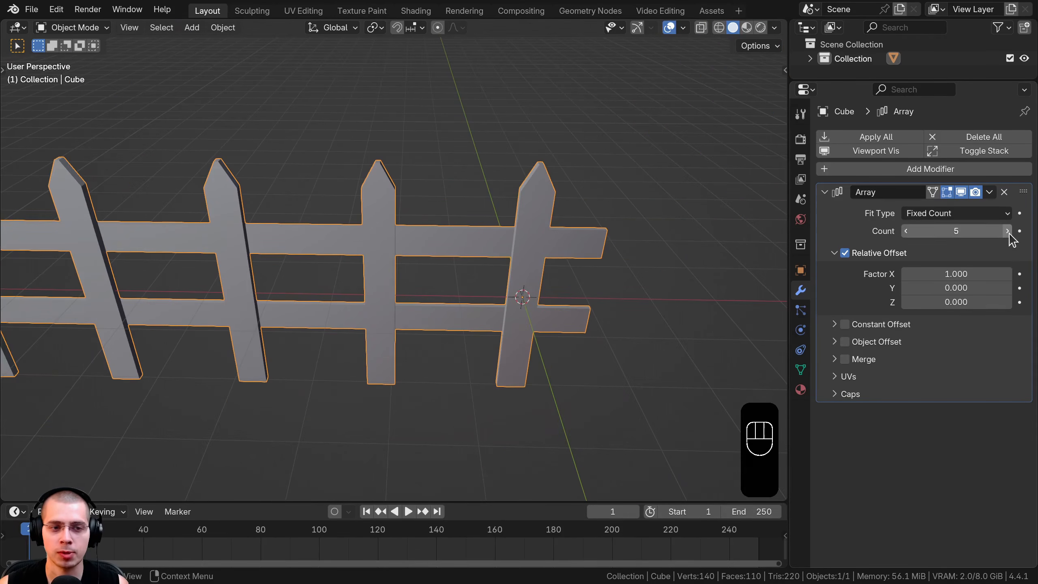
click(1009, 233)
click(1009, 233)
scroll(632, 325, down, 3)
middle_drag(632, 325, 576, 302)
shift+middle_drag(576, 302, 547, 304)
shift+middle_drag(548, 305, 584, 314)
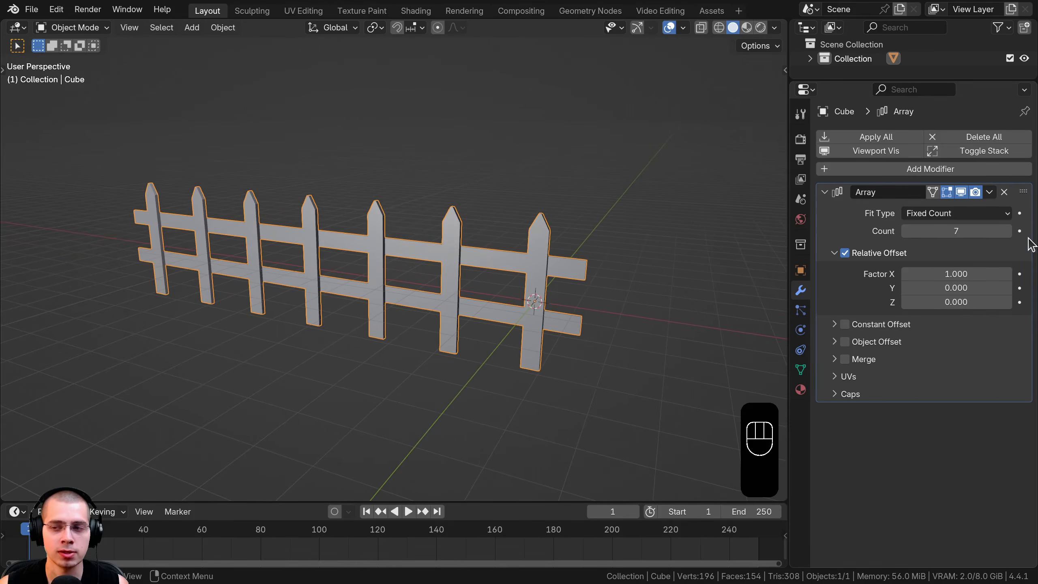
click(1007, 233)
middle_drag(478, 212, 507, 211)
shift+middle_drag(506, 211, 567, 215)
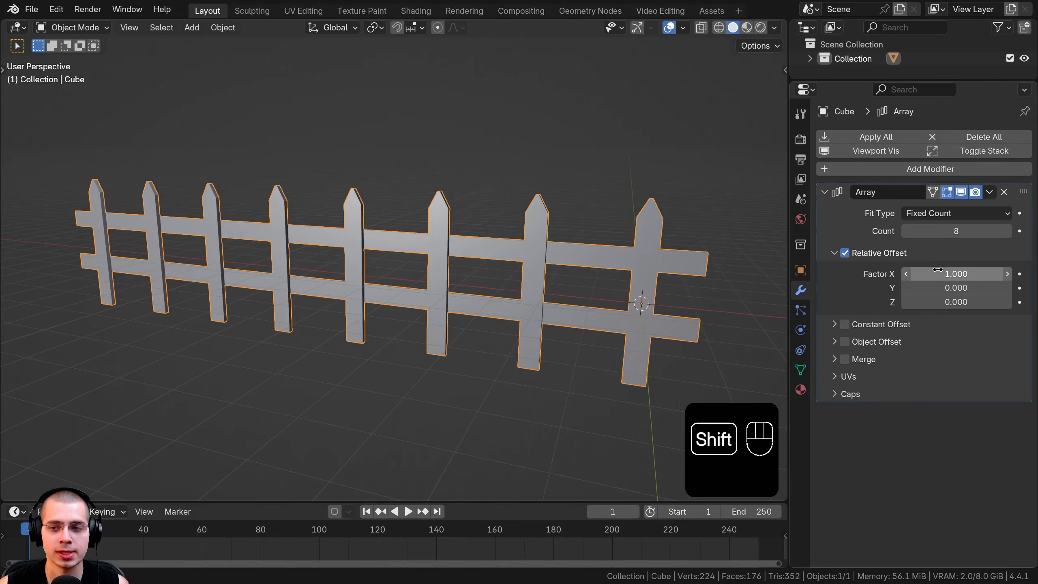
shift+drag(938, 274, 938, 302)
Step: Rotate the entire fence section mesh 90° around the Z axis in Edit Mode and return to Object Mode
middle_drag(527, 268, 447, 267)
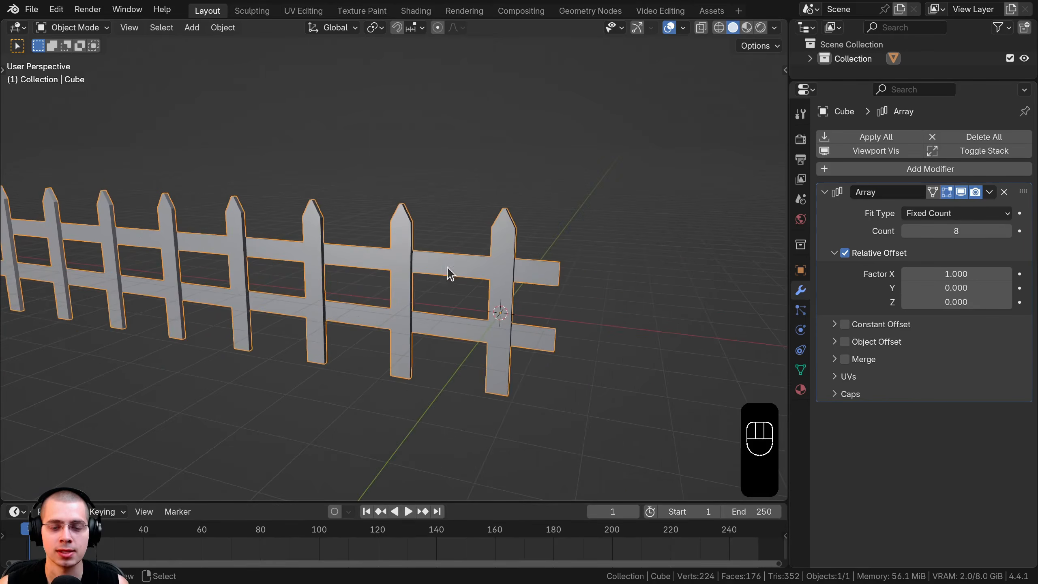
key(Tab)
key(a)
key(a)
key(r)
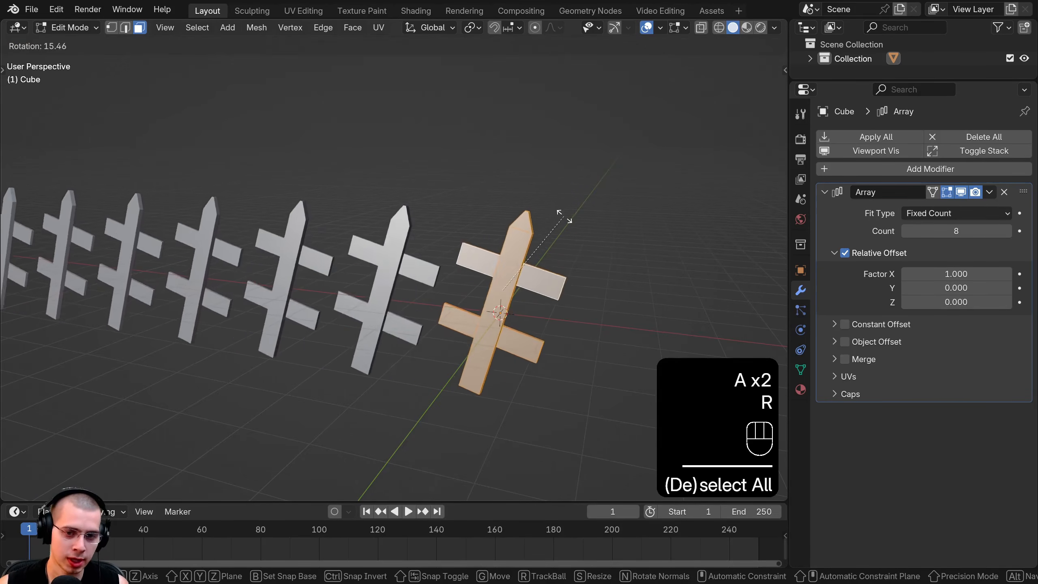
text(z)
text(90)
key(Return)
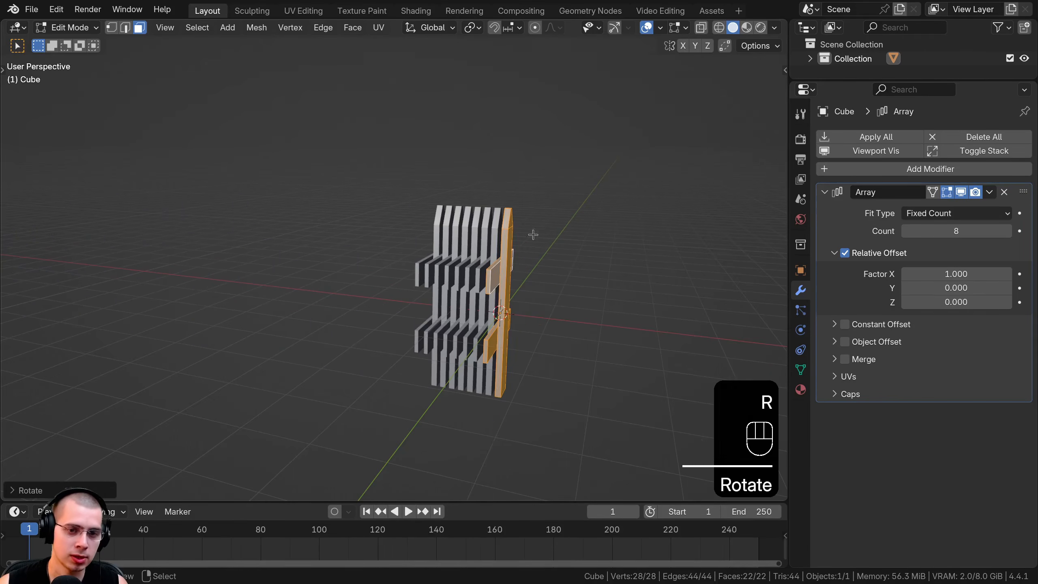
middle_drag(520, 254, 542, 264)
key(Tab)
shift+middle_drag(457, 237, 353, 307)
scroll(401, 245, up, 2)
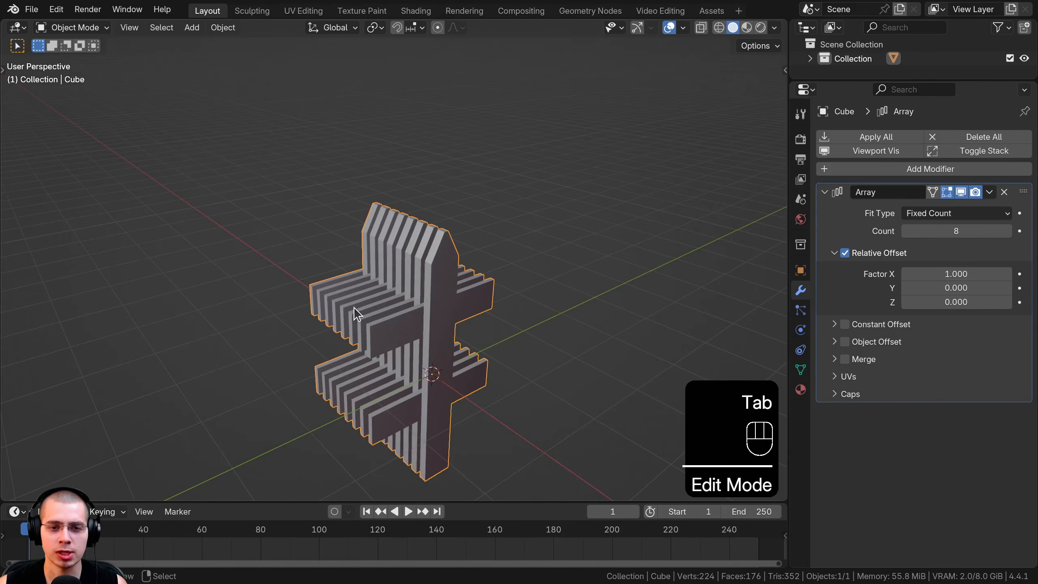
middle_drag(434, 317, 388, 327)
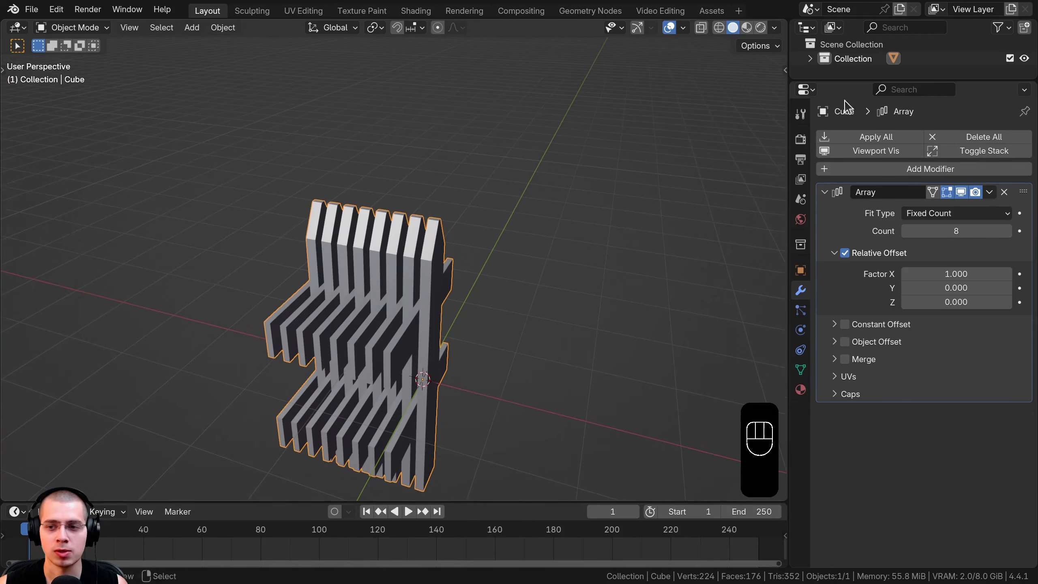
Step: Set the array's relative offset to 0 on X and 1 on Y
click(942, 272)
key(Return)
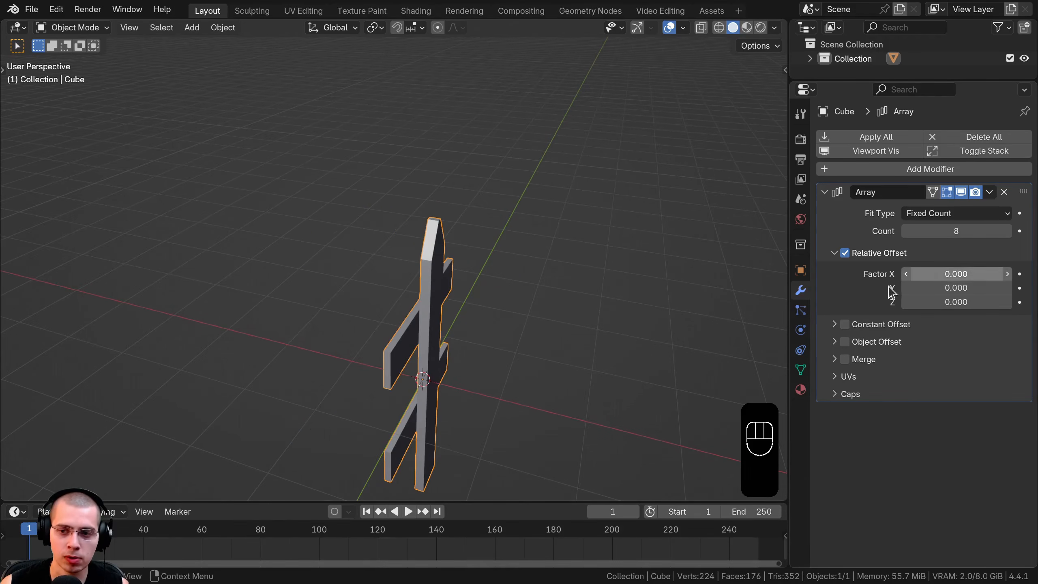
click(967, 287)
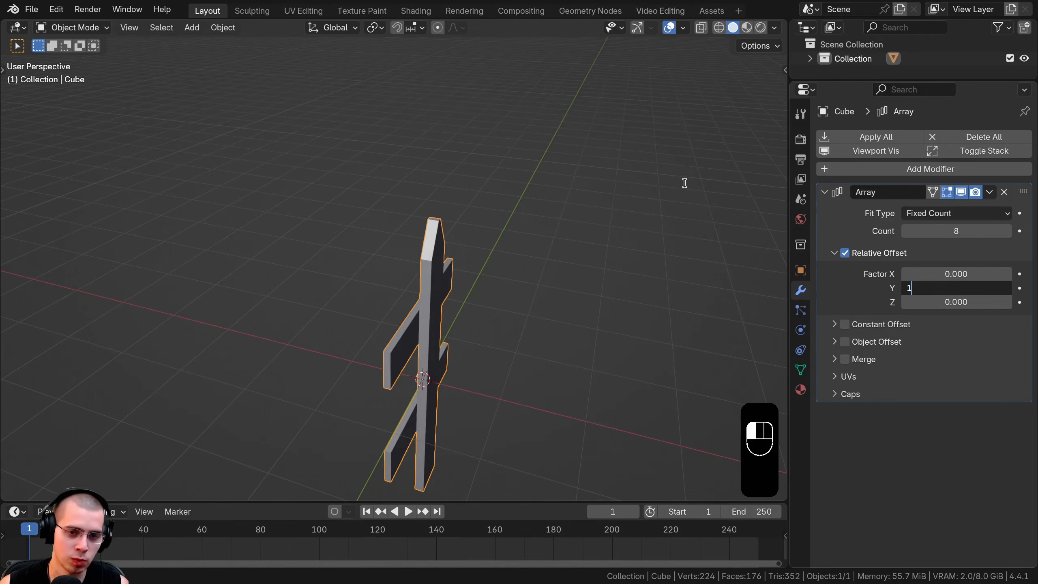
text(1)
key(Return)
middle_drag(472, 325, 643, 314)
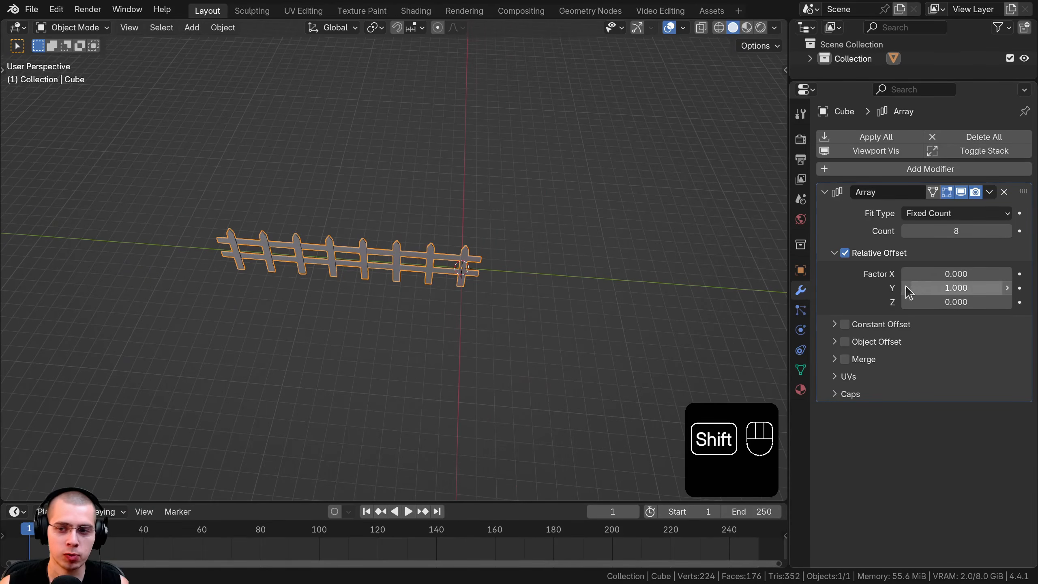
Step: Increase the array's relative Y offset to 2.2 to spread the fence sections apart
shift+drag(925, 287, 1000, 288)
scroll(484, 297, up, 5)
scroll(493, 253, up, 3)
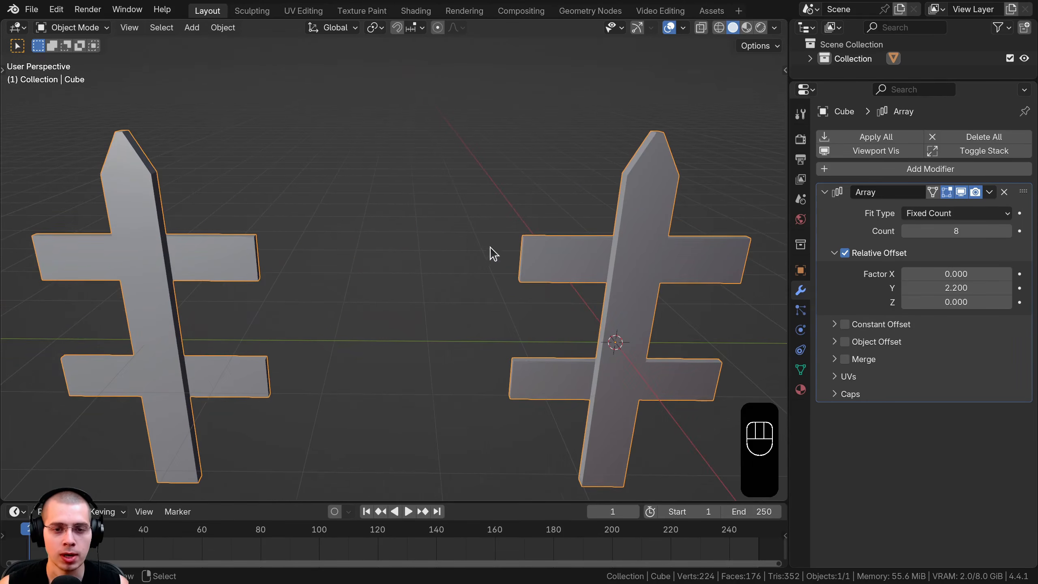
Step: Reset the array's relative Y offset to 0 and raise it to 0.32 for tightly spaced pickets
click(919, 286)
key(Return)
shift+middle_drag(589, 184, 482, 176)
scroll(513, 118, up, 2)
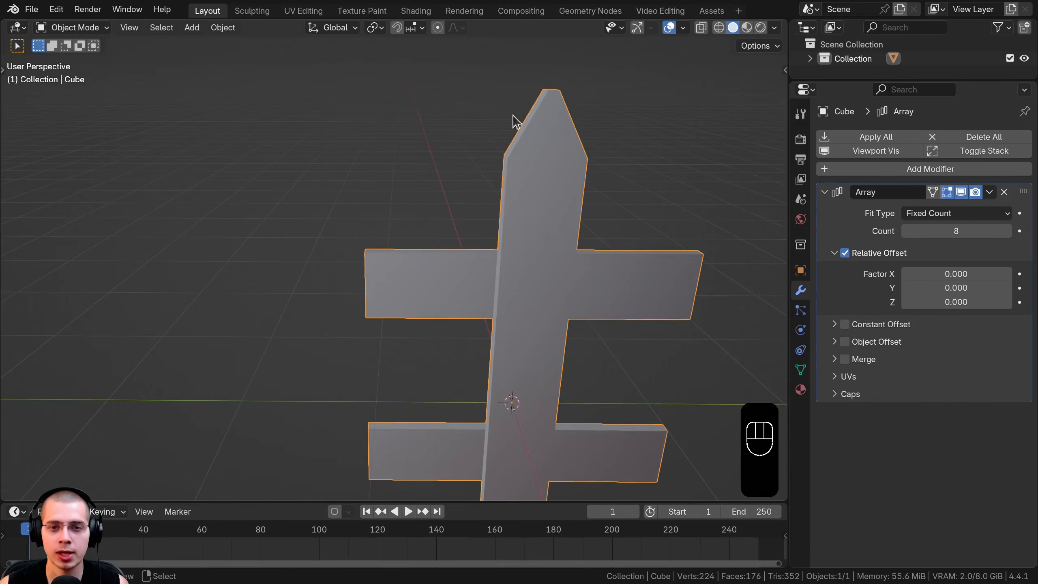
shift+middle_drag(339, 266, 199, 269)
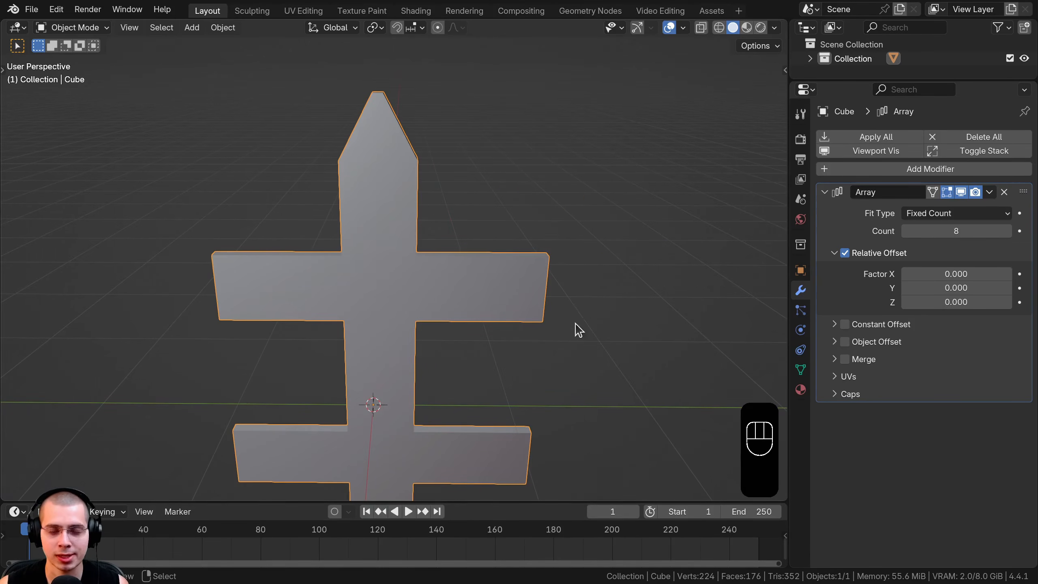
scroll(287, 271, down, 3)
shift+middle_drag(287, 271, 443, 259)
scroll(450, 261, up, 1)
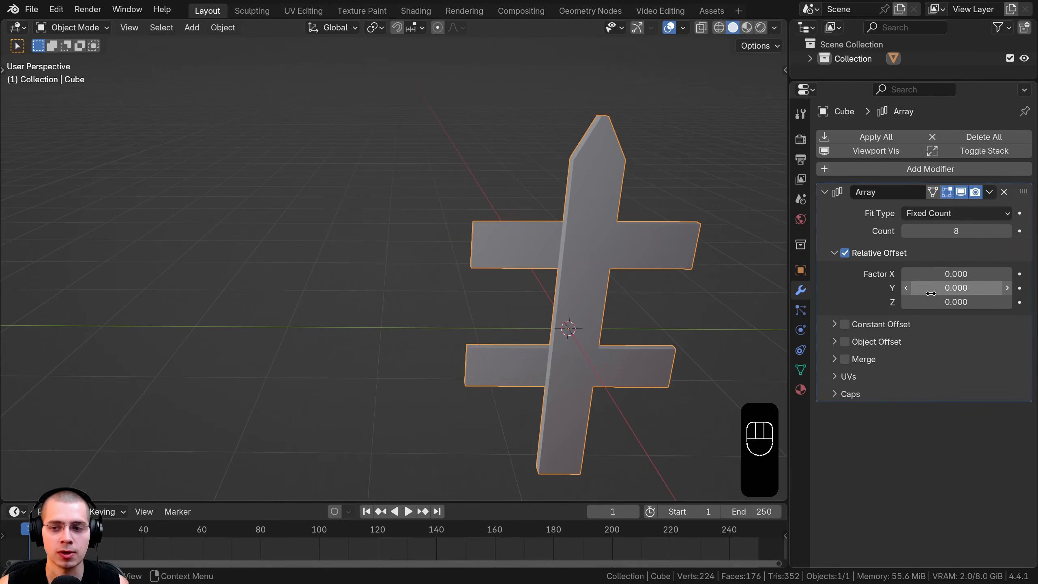
shift+drag(930, 293, 958, 293)
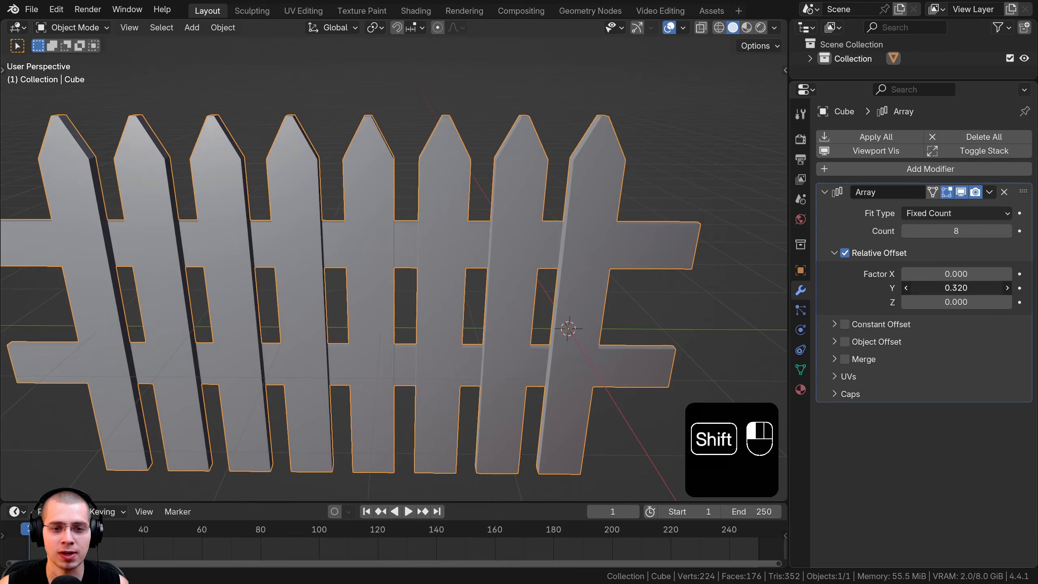
middle_drag(452, 301, 511, 231)
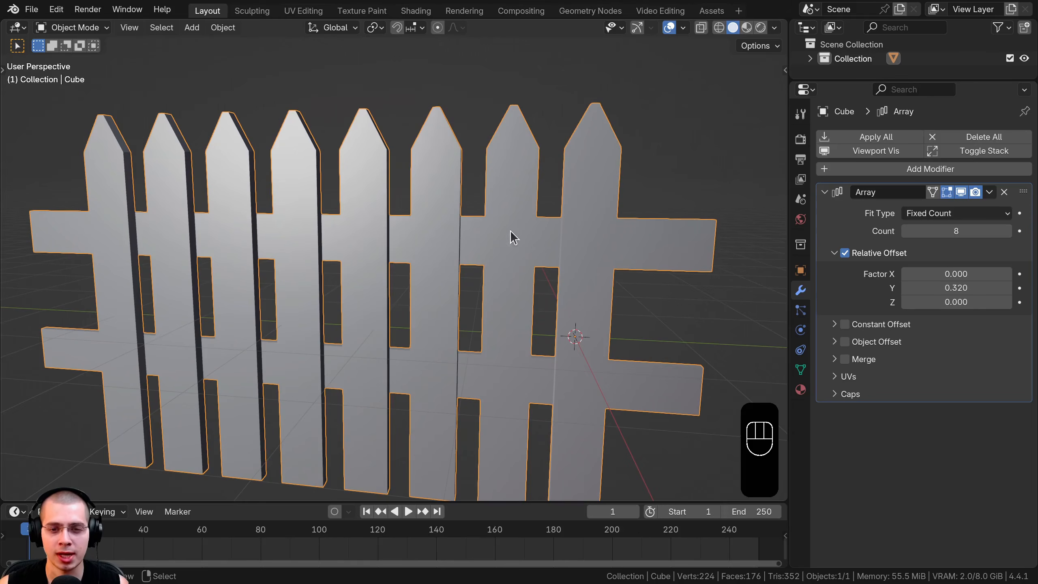
Step: Set the array's relative Y offset to 1
click(958, 289)
text(1)
key(Return)
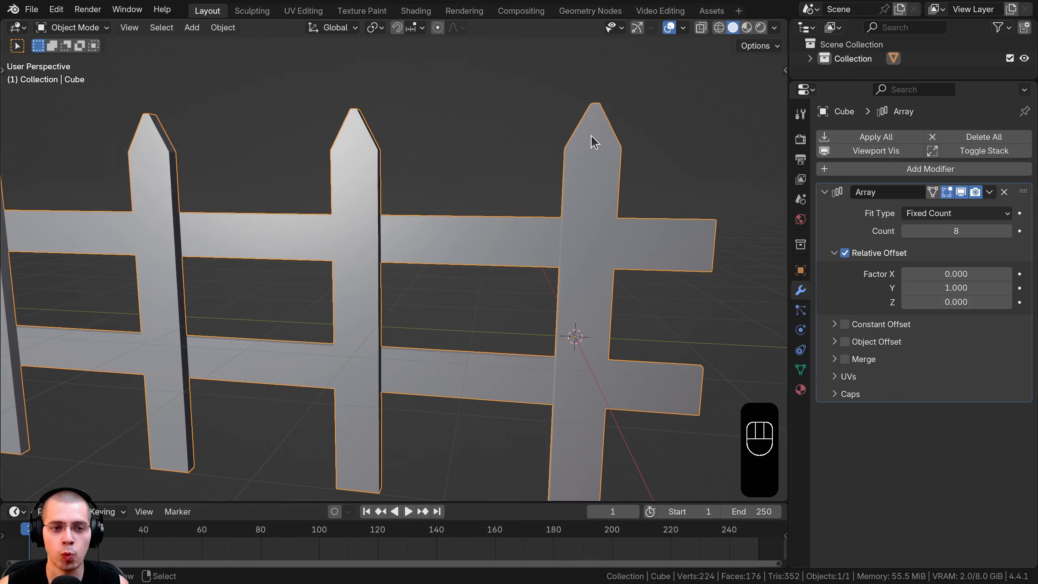
scroll(536, 245, down, 5)
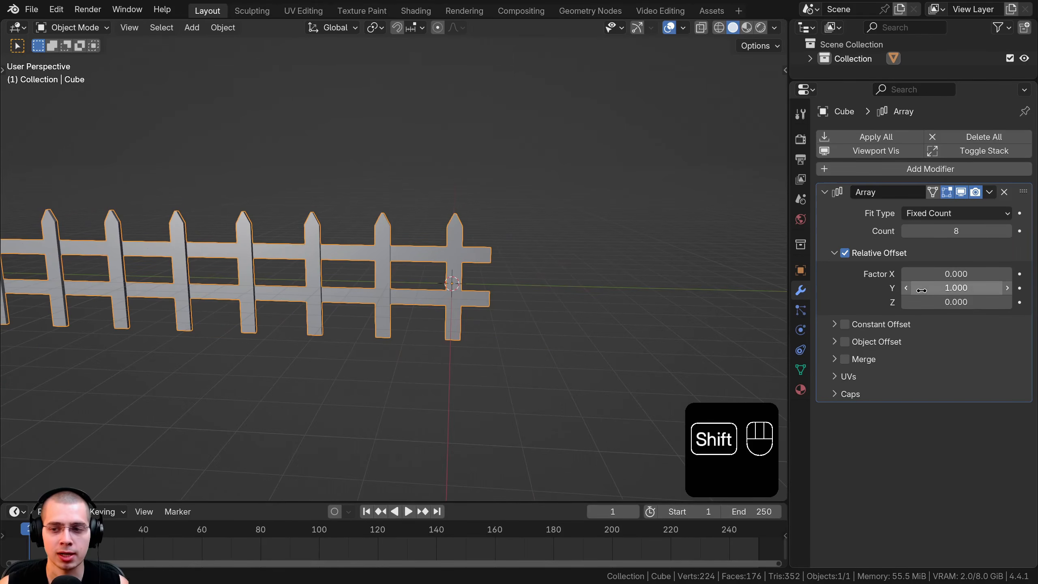
shift+drag(956, 288, 993, 288)
right_click(955, 287)
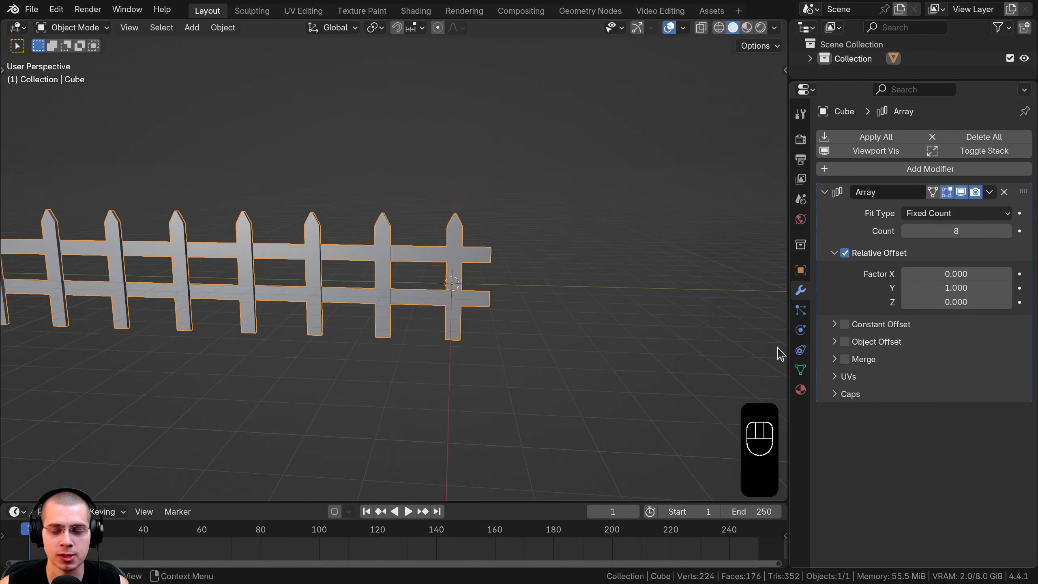
Step: Set the array's relative offset factors to 12.51 on X, 1.35 on Y and 0.27 on Z
middle_drag(778, 352, 764, 381)
shift+drag(956, 302, 1021, 274)
middle_drag(490, 305, 390, 339)
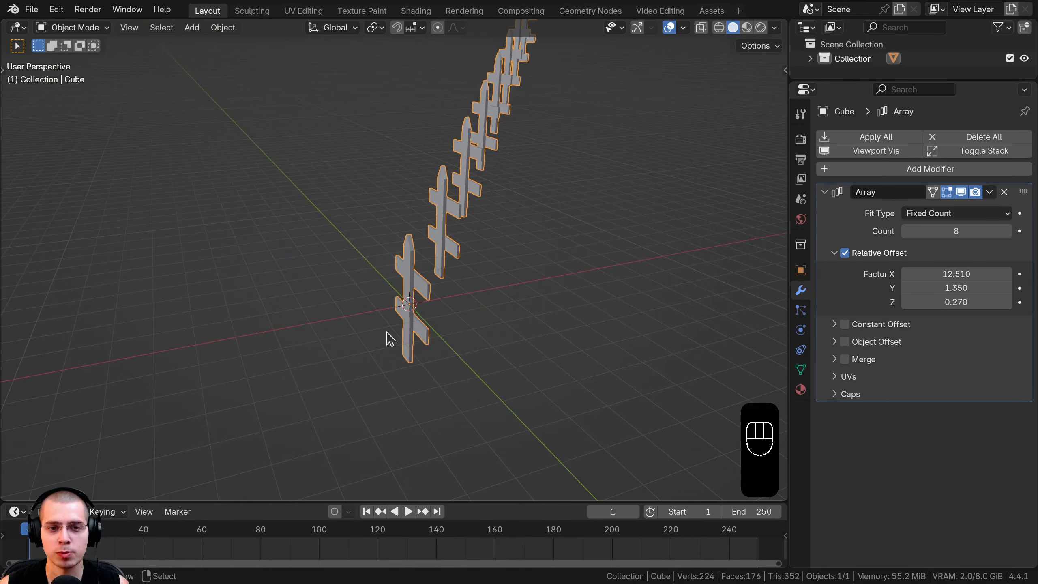
middle_drag(446, 148, 522, 278)
scroll(522, 278, up, 4)
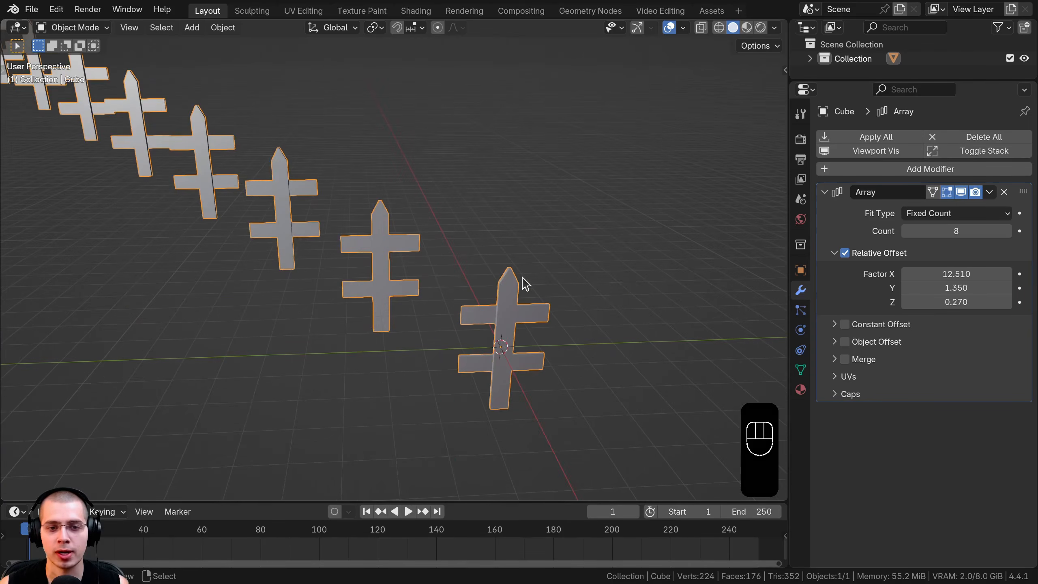
Step: Set the array's relative offset factors to 0 on X, 1 on Y and 0 on Z for a continuous fence
click(956, 274)
text(0)
key(Return)
click(956, 287)
text(000)
key(Return)
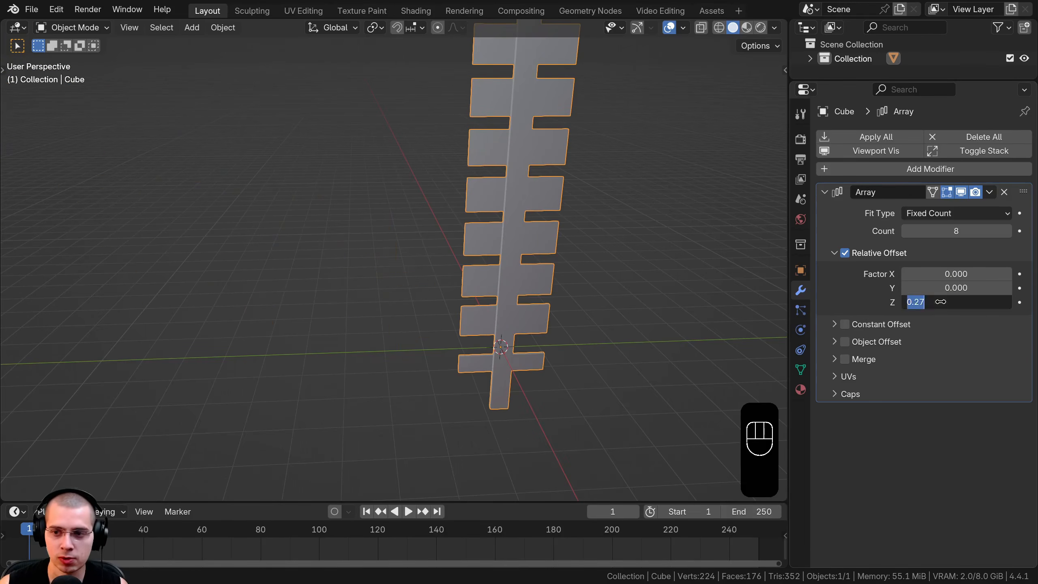
text(1)
key(Return)
click(937, 302)
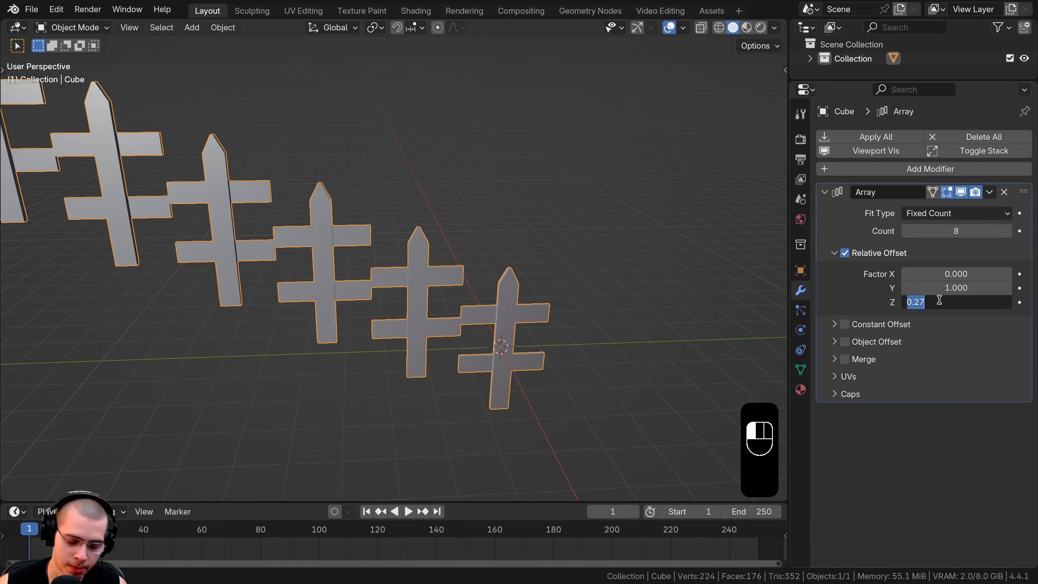
text(0)
key(Return)
middle_drag(478, 332, 521, 308)
scroll(521, 309, up, 3)
shift+middle_drag(521, 309, 595, 293)
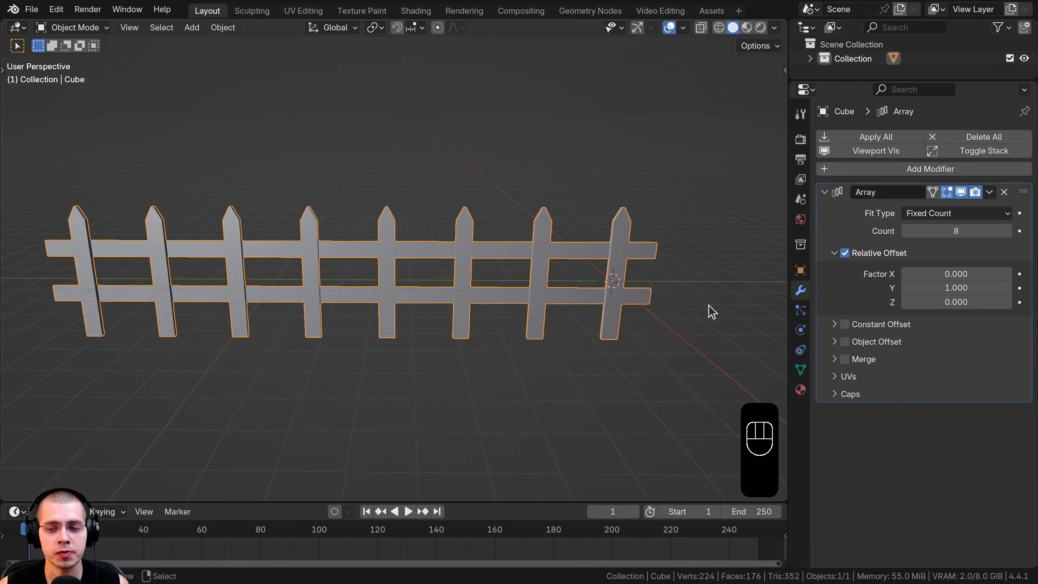
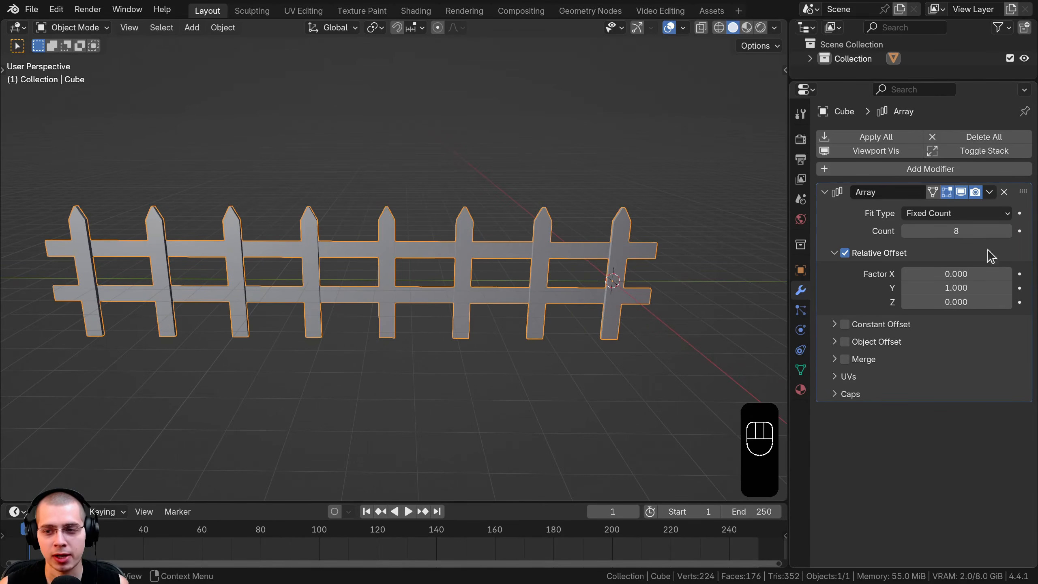
shift+middle_drag(513, 242, 495, 213)
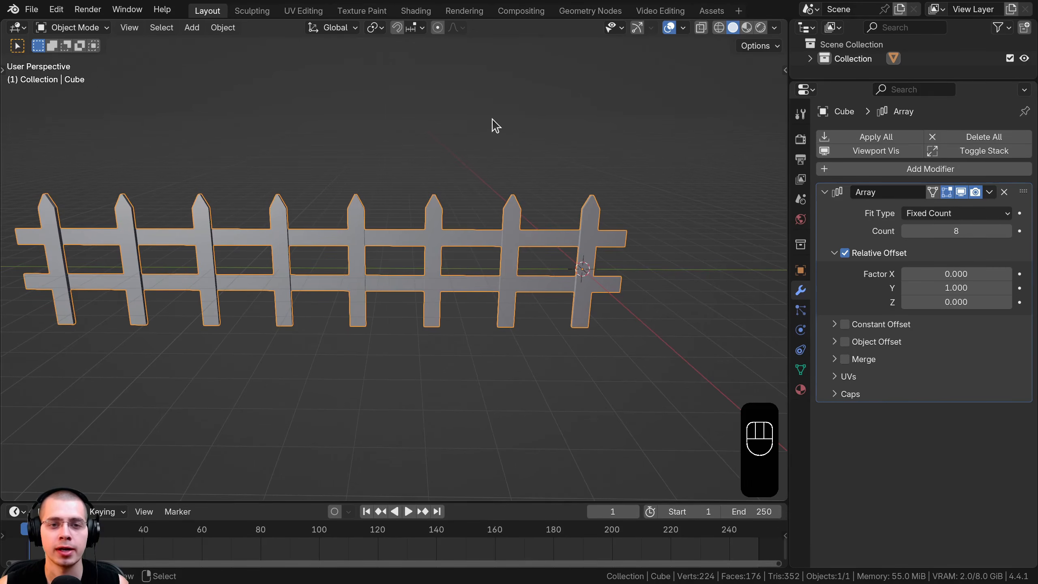
Step: Add an ico sphere at the origin of the fence
key(shift+a)
mouse_move(495, 120)
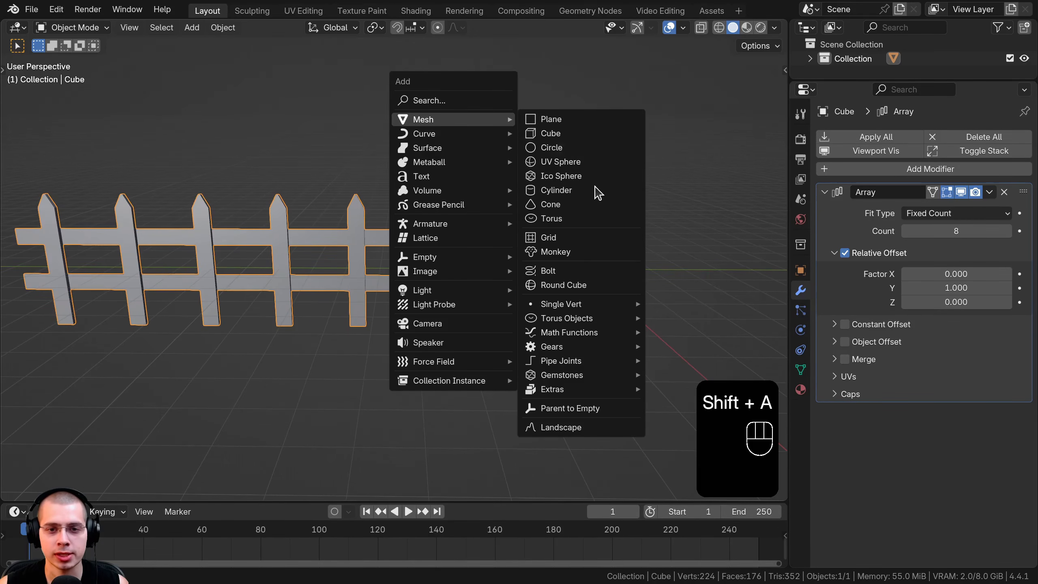
click(572, 176)
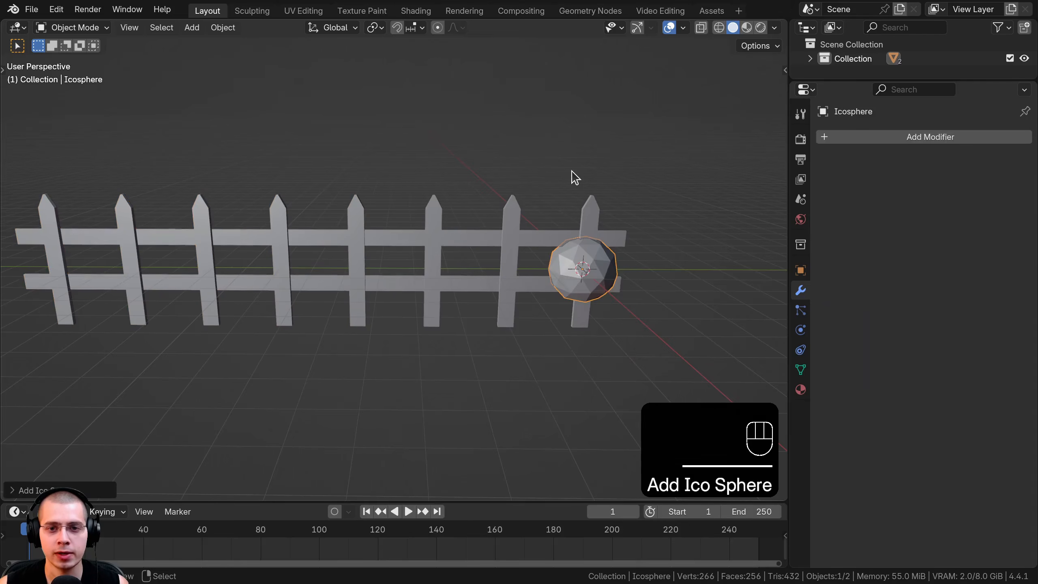
shift+middle_drag(527, 334, 495, 347)
Step: Enable Object Offset on the fence's Array modifier and assign the ico sphere as the offset object
click(481, 253)
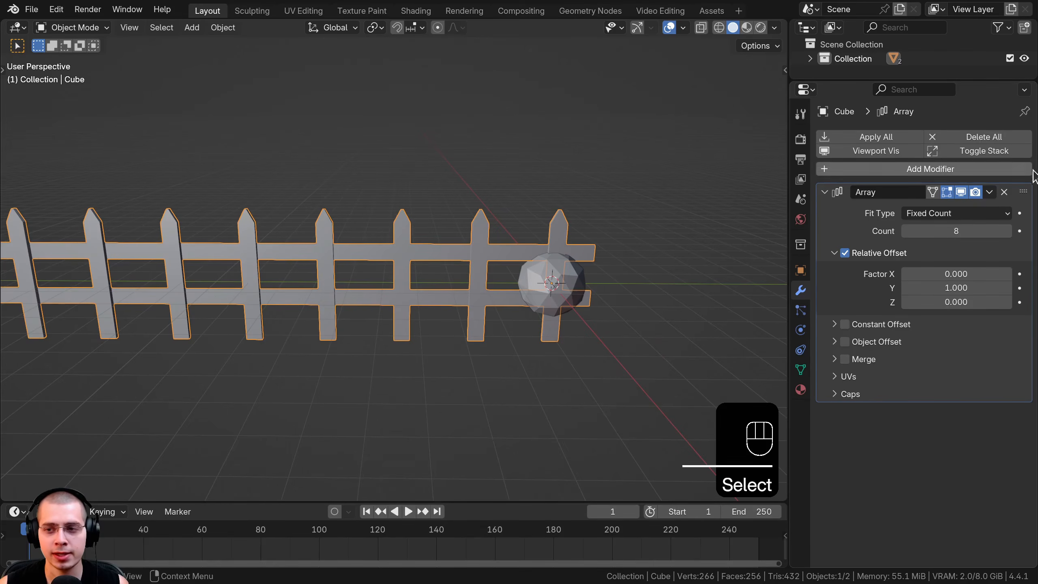
click(834, 342)
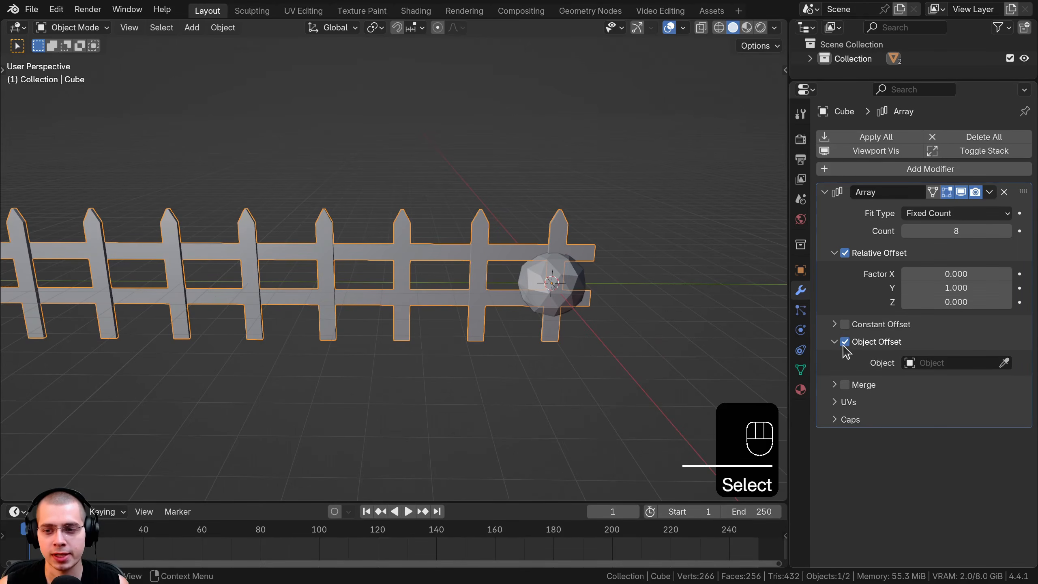
click(1004, 362)
click(573, 266)
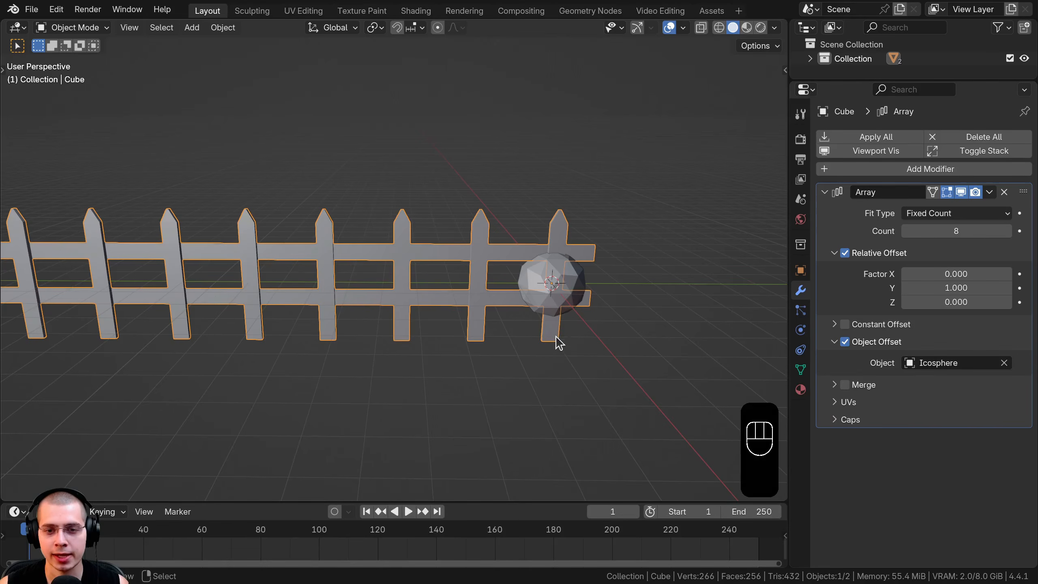
Step: Select the ico sphere and try moving it along the Z axis and along the Y axis
click(550, 283)
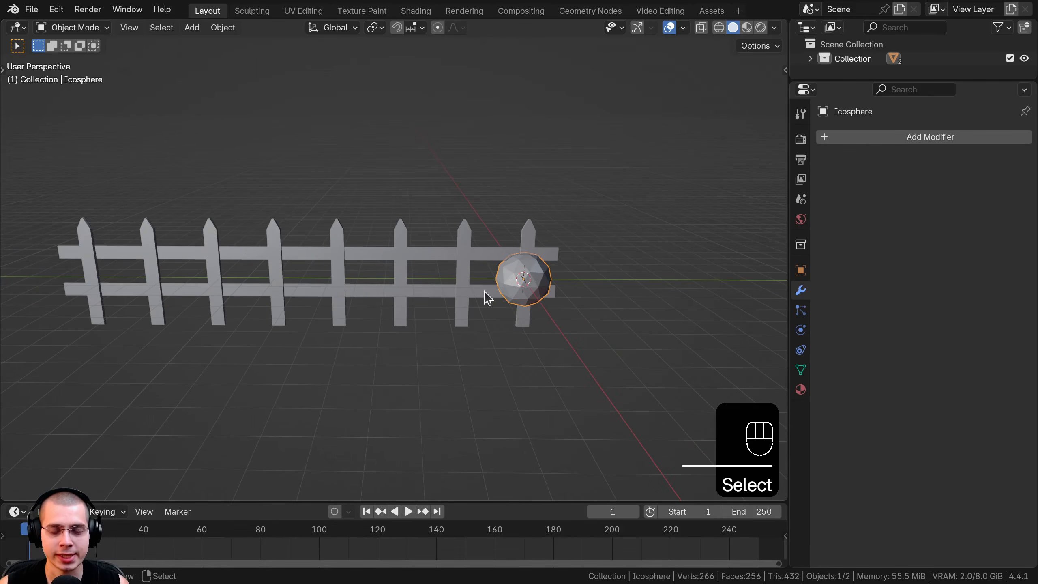
key(g)
key(z)
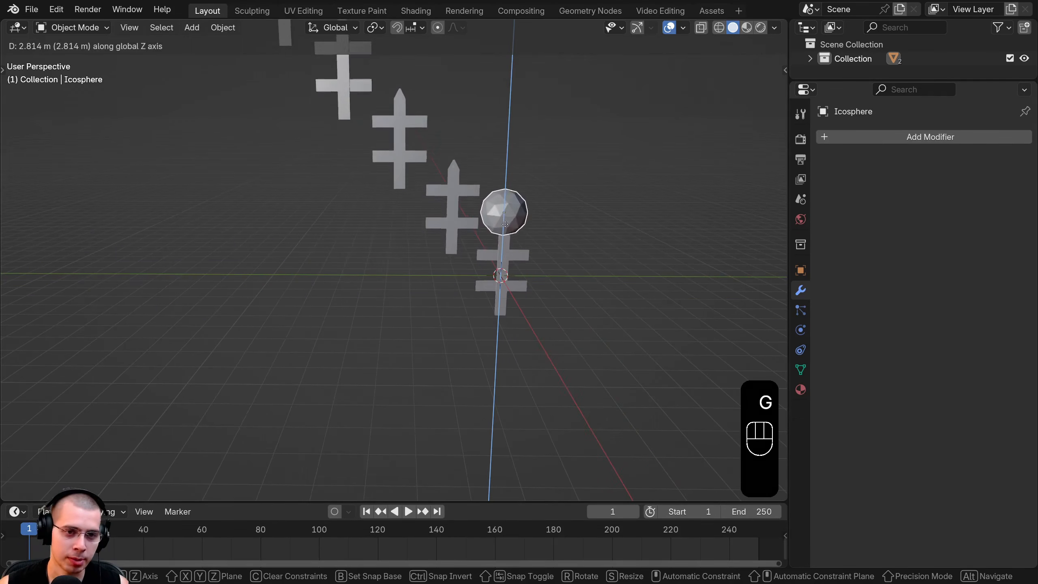
right_click(507, 282)
key(g)
key(y)
right_click(525, 286)
Step: Move the ico sphere freely away from the first fence section and shift it down along Z
middle_drag(519, 288, 375, 232)
key(g)
click(446, 316)
key(g)
key(z)
click(448, 341)
scroll(335, 321, up, 1)
scroll(375, 232, up, 1)
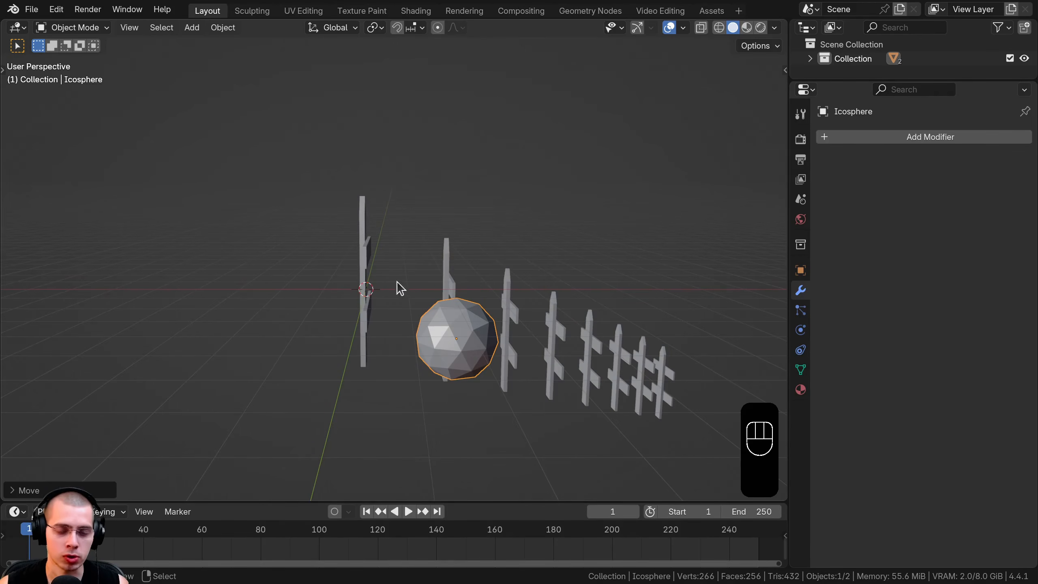
scroll(404, 300, down, 2)
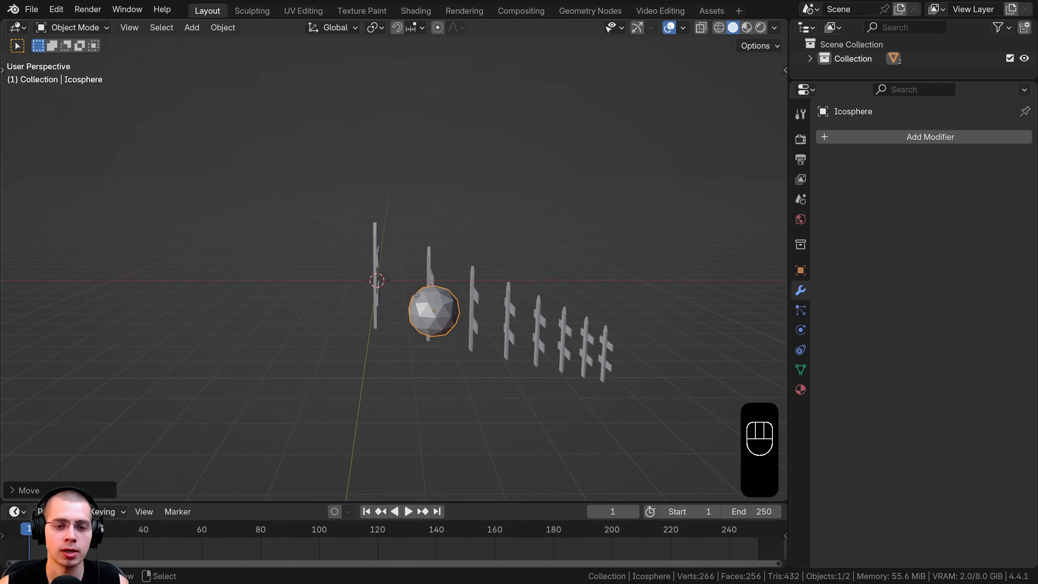
Step: Reposition the ico sphere and enlarge it by a factor of about 1.2
key(g)
click(424, 327)
middle_drag(424, 327, 456, 278)
key(g)
key(s)
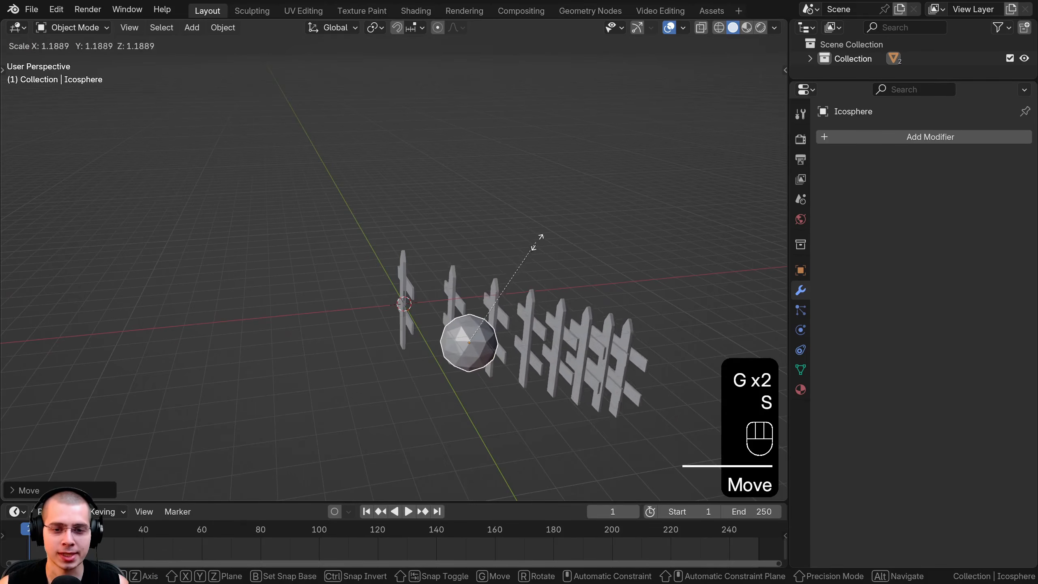
click(531, 242)
Step: Try a second resize of the ico sphere and undo it
middle_drag(524, 241, 260, 282)
key(s)
click(489, 329)
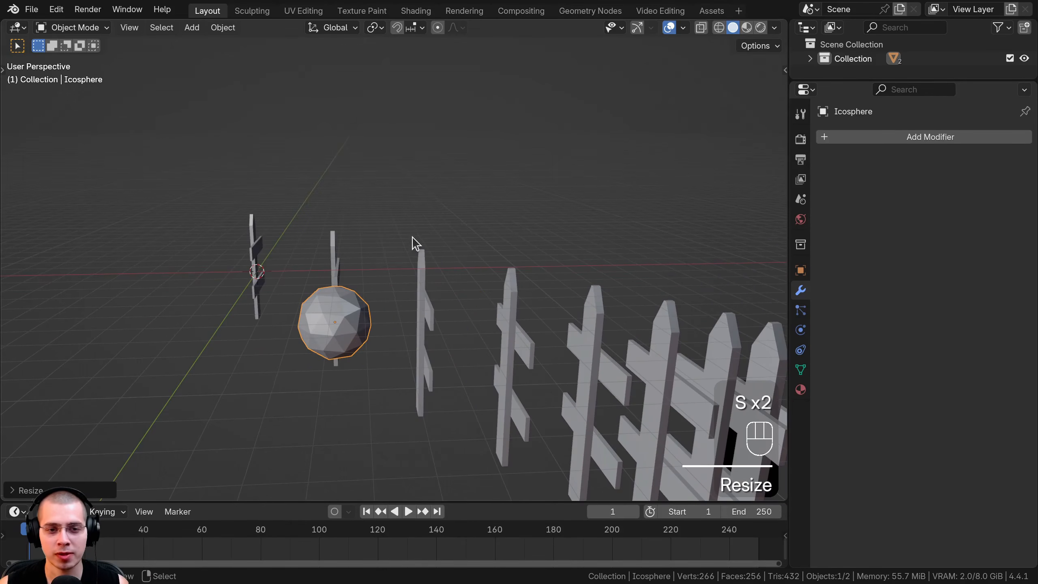
middle_drag(508, 274, 561, 213)
scroll(384, 274, down, 3)
key(ctrl+z)
Step: Try rotating the ico sphere freely to curve the row of fence copies, and undo the rotation
scroll(384, 274, up, 4)
key(r)
alt+scroll(506, 157, down, 3)
key(r)
click(334, 231)
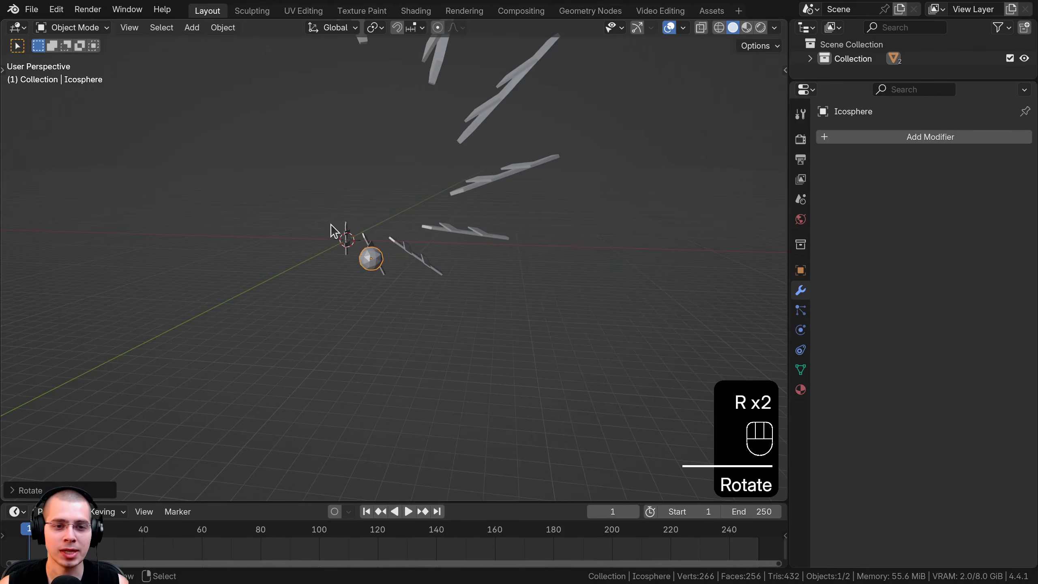
middle_drag(359, 227, 437, 231)
key(ctrl+z)
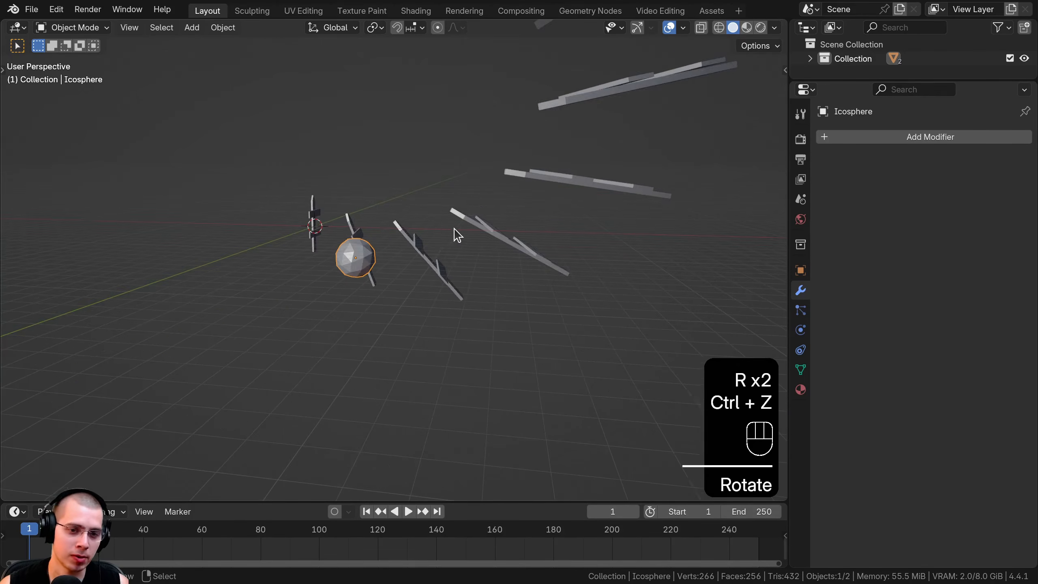
key(ctrl+z)
Step: Rotate the ico sphere by 20° so each fence copy turns progressively, and inspect the curved array
key(r)
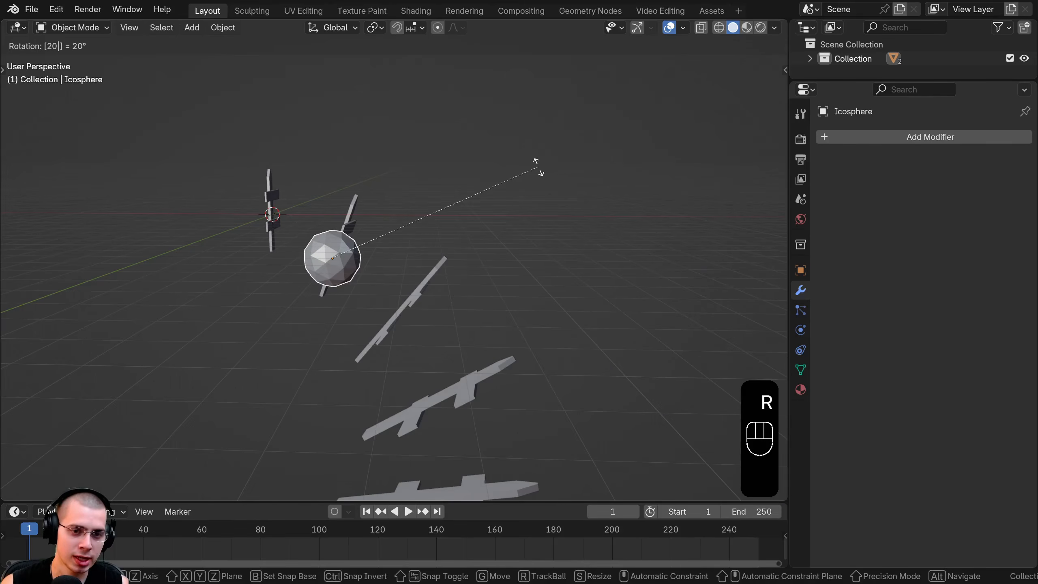
click(538, 168)
middle_drag(537, 168, 267, 156)
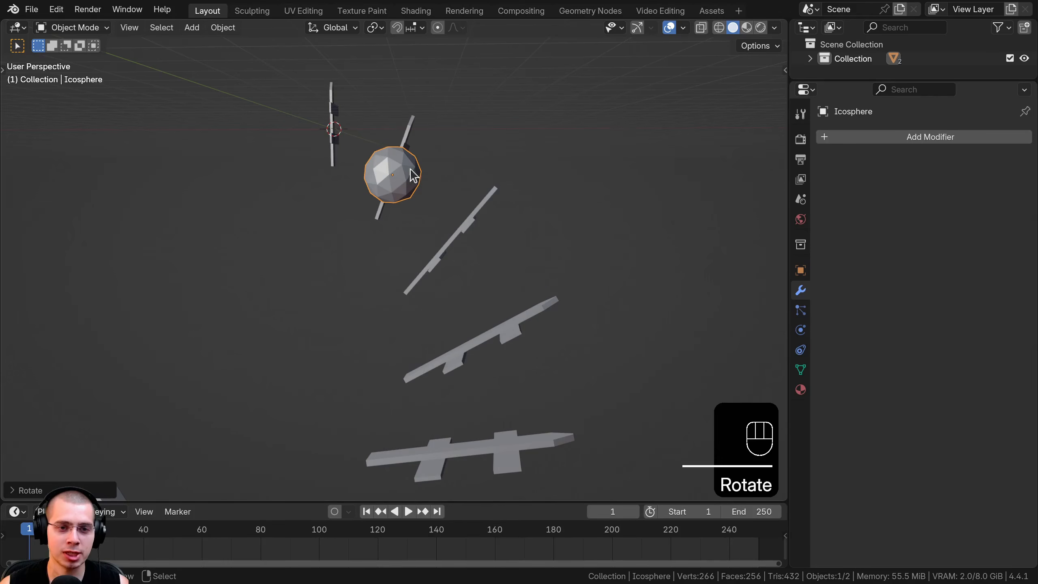
shift+middle_drag(413, 176, 448, 172)
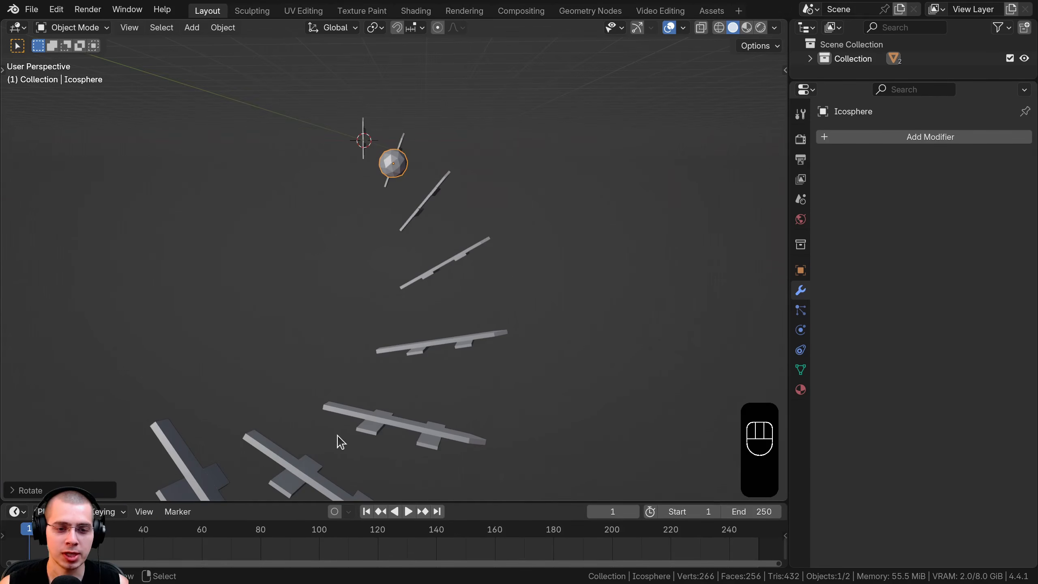
middle_drag(340, 441, 355, 352)
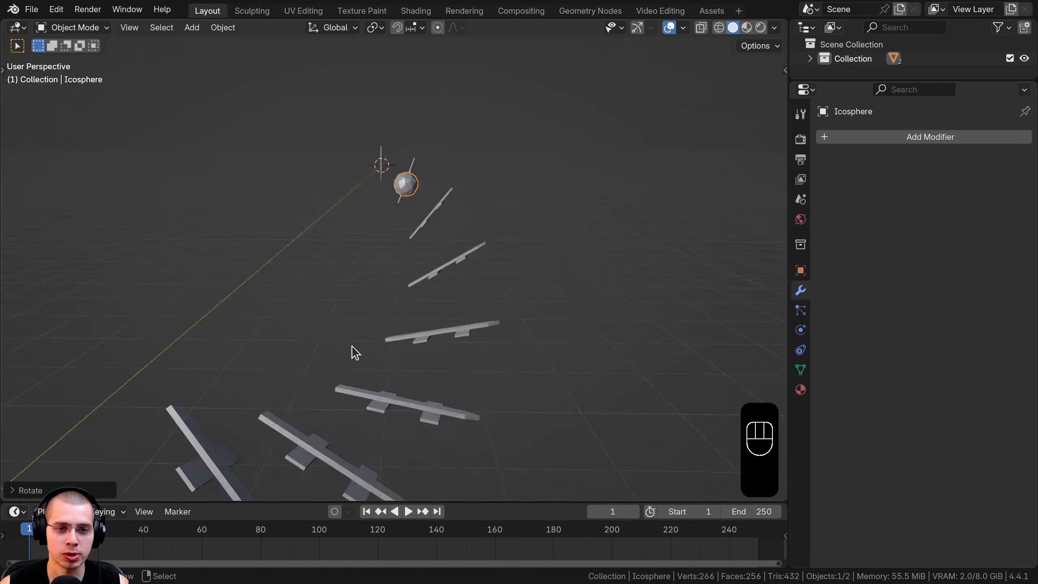
Step: Delete the fence and the ico sphere from the scene
key(x)
click(472, 212)
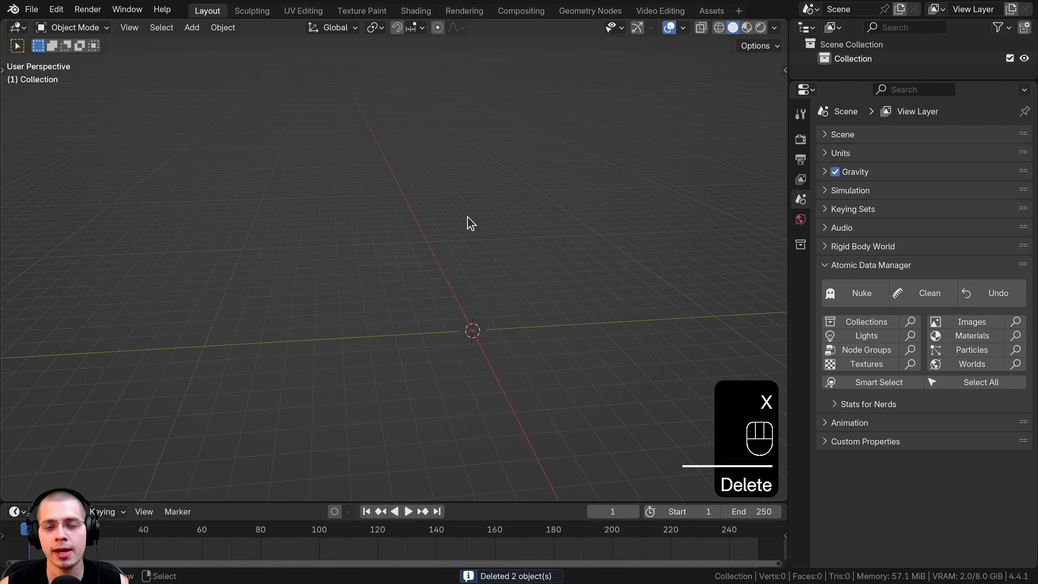
shift+middle_drag(470, 223, 523, 248)
Step: Add a plane at the origin while in the front view
key(KP_1)
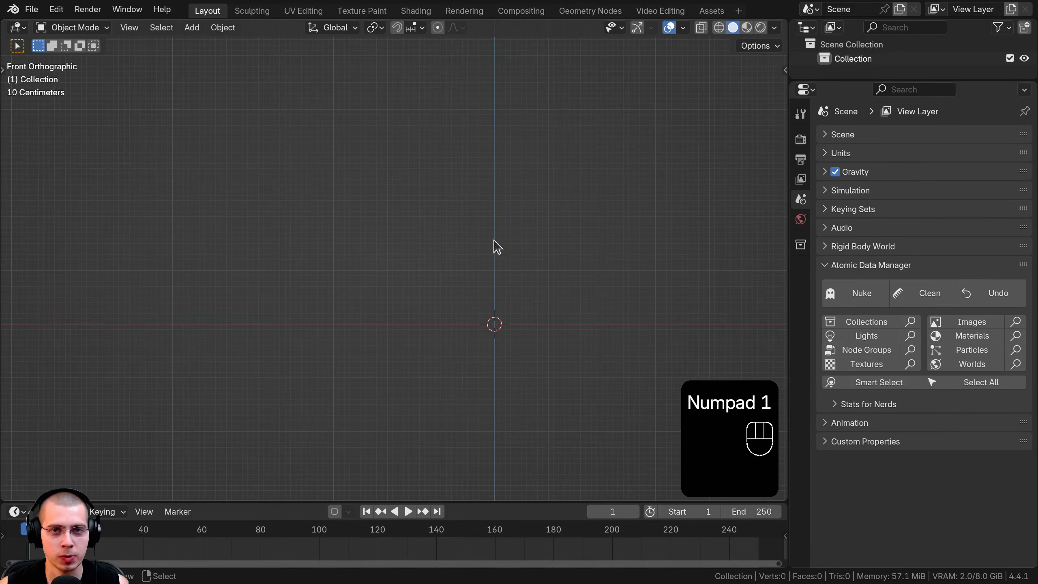
shift+middle_drag(607, 160, 562, 136)
key(shift+a)
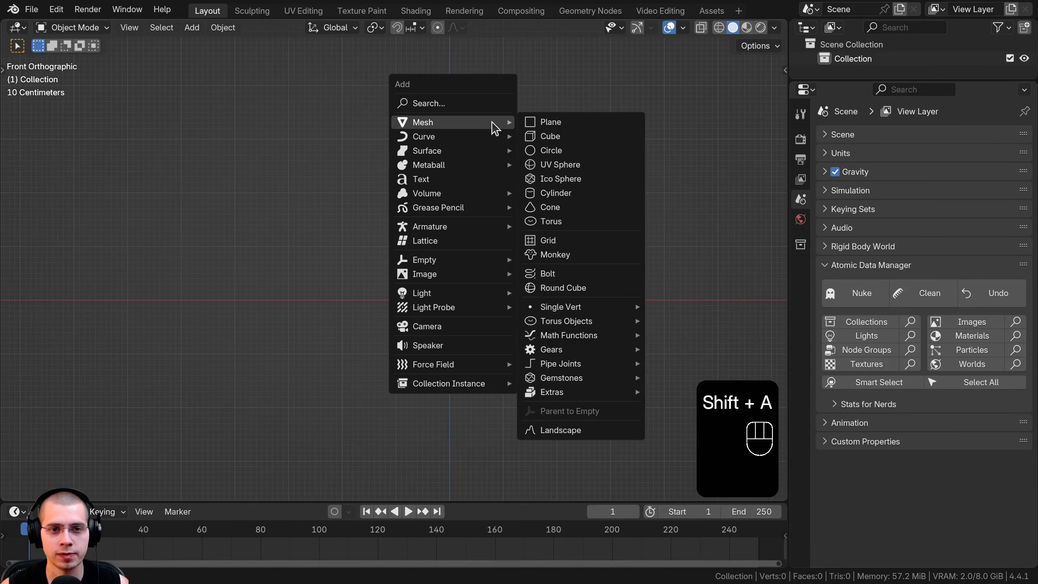
click(552, 122)
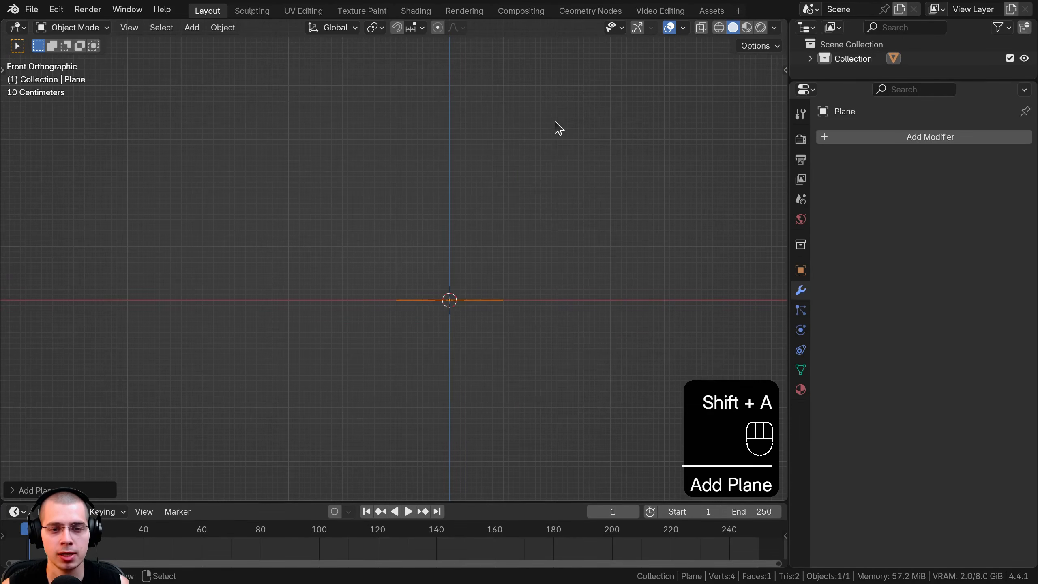
Step: In Edit Mode, flatten the plane into a line by scaling it to 0 along X
key(Tab)
middle_drag(556, 127, 590, 238)
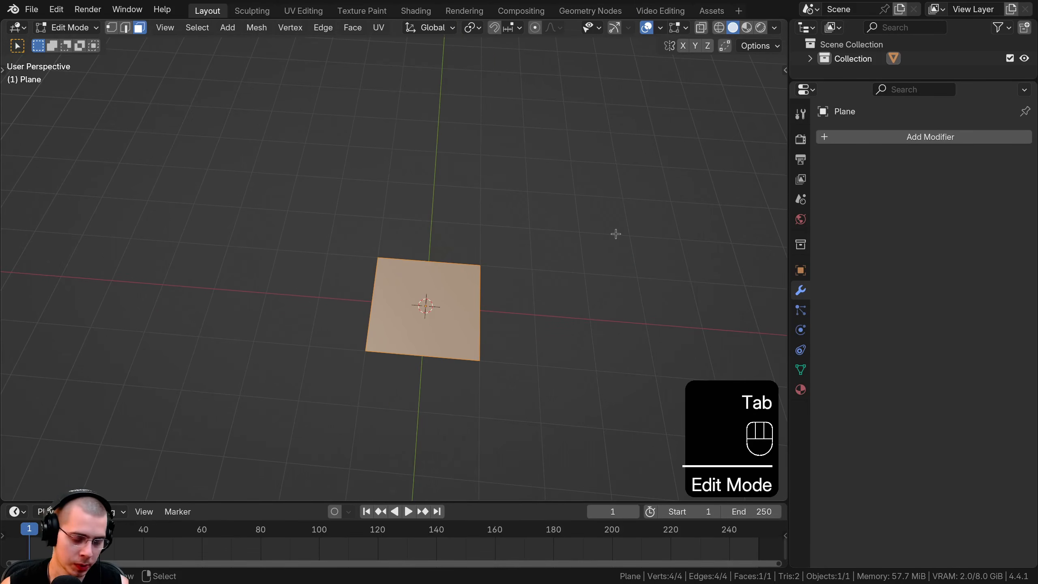
key(s)
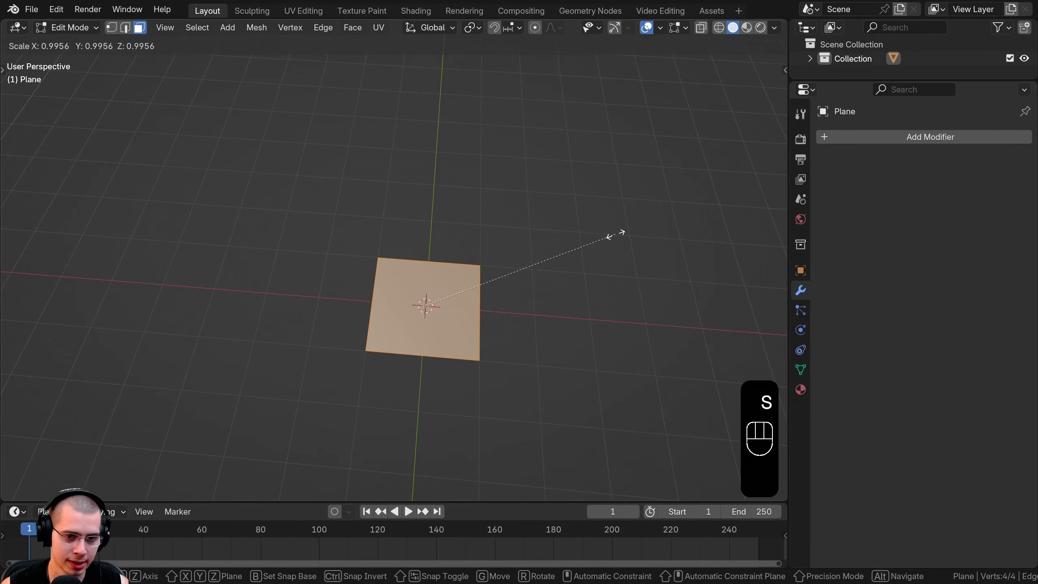
key(x)
key(0)
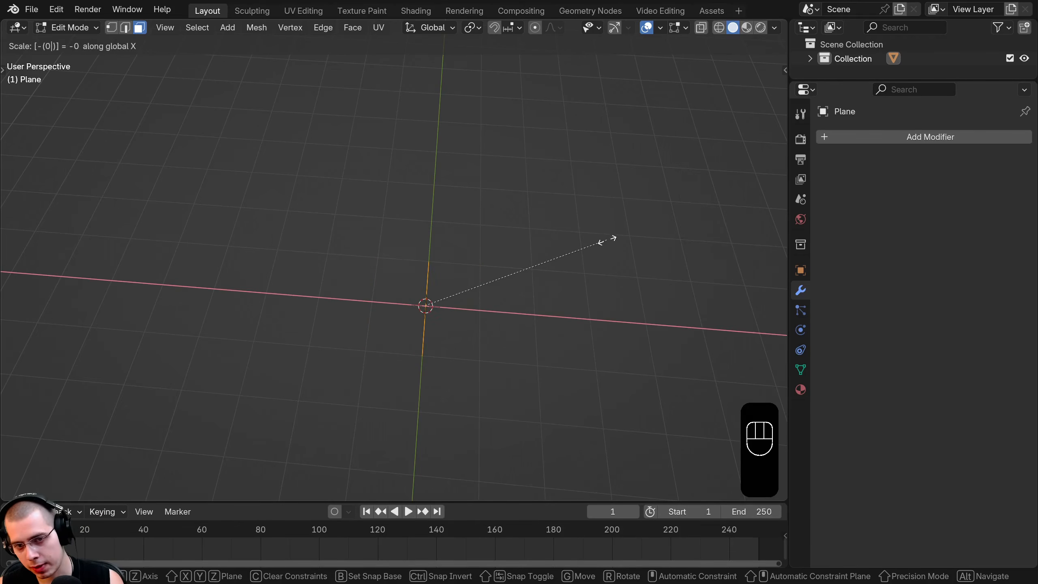
key(Return)
Step: View the flattened plane from above and merge its overlapping vertices by distance
key(KP_7)
key(KP_7)
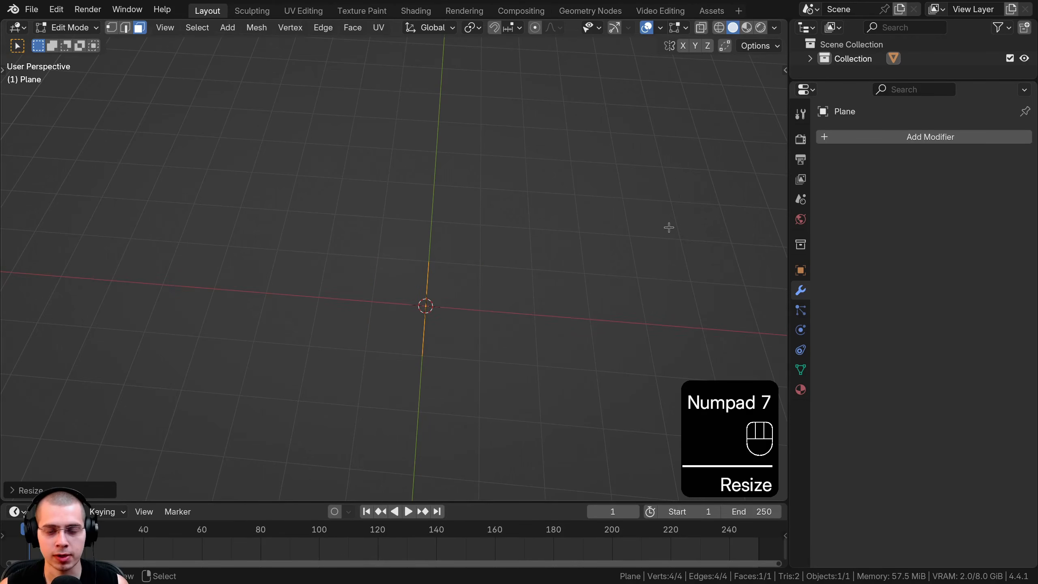
scroll(470, 204, up, 4)
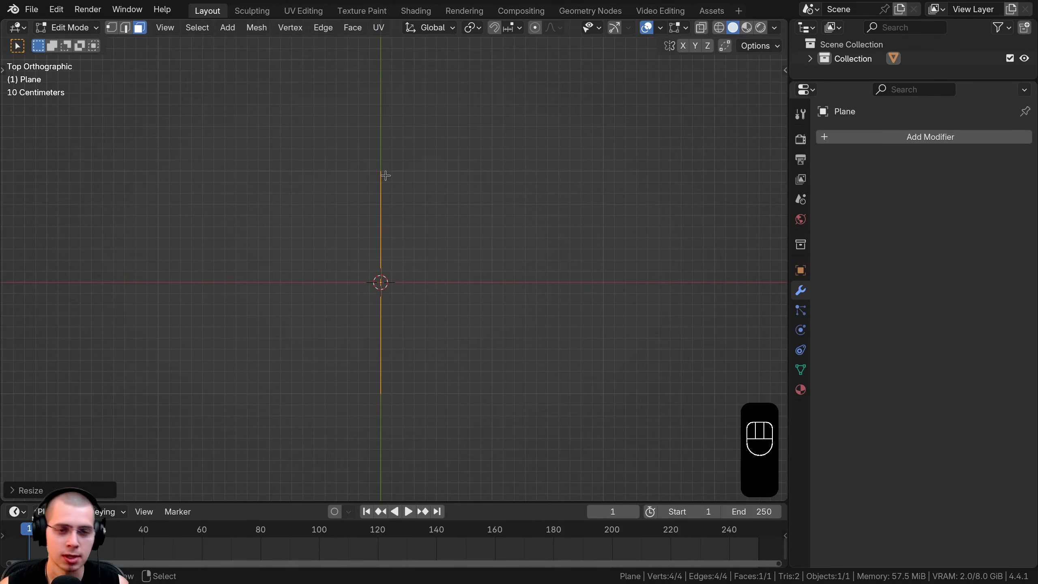
key(m)
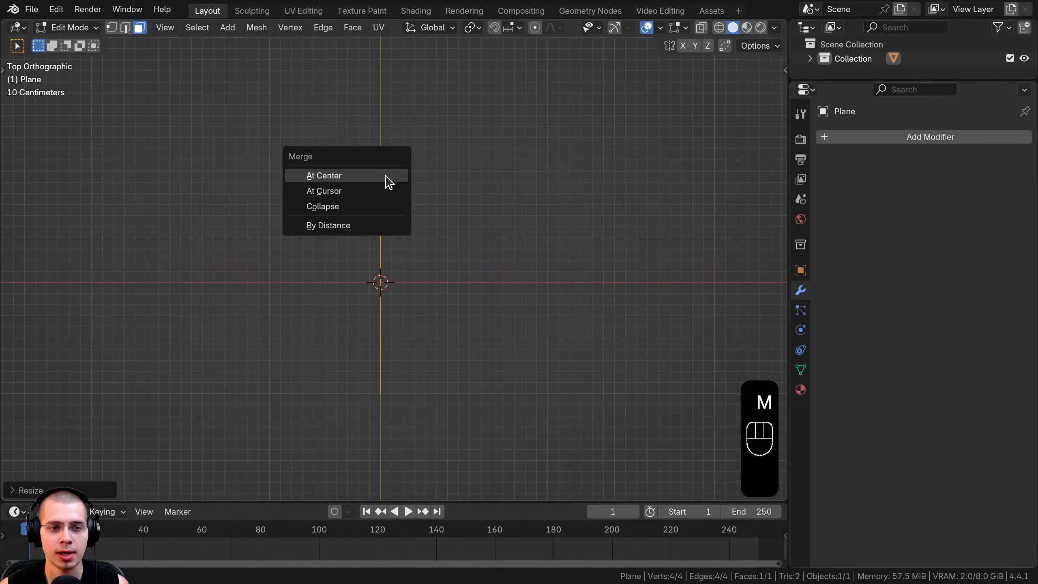
click(343, 226)
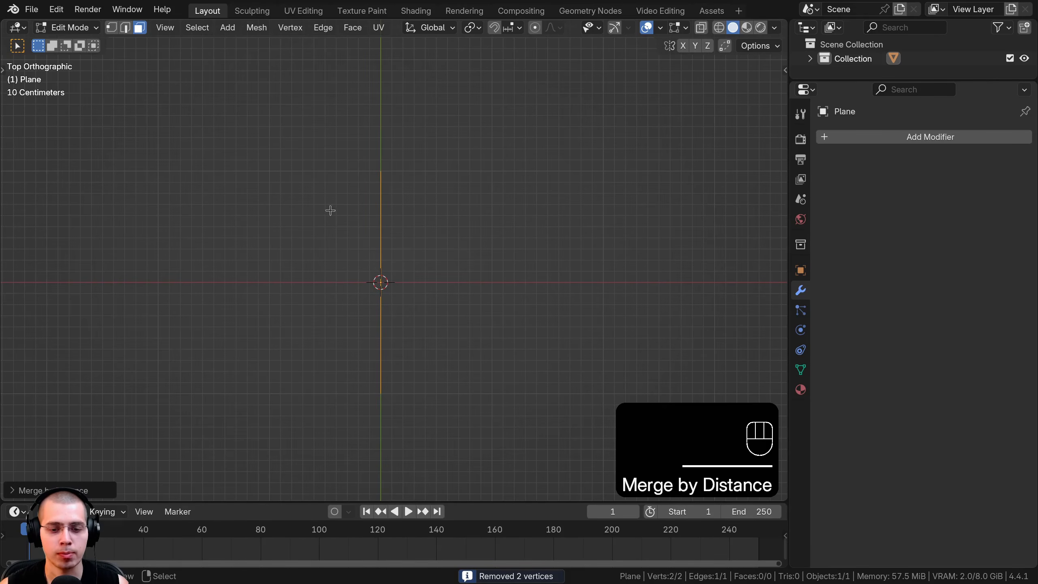
Step: In vertex select mode, extrude the line's lower vertex twice into two diverging legs for a stick figure
click(110, 28)
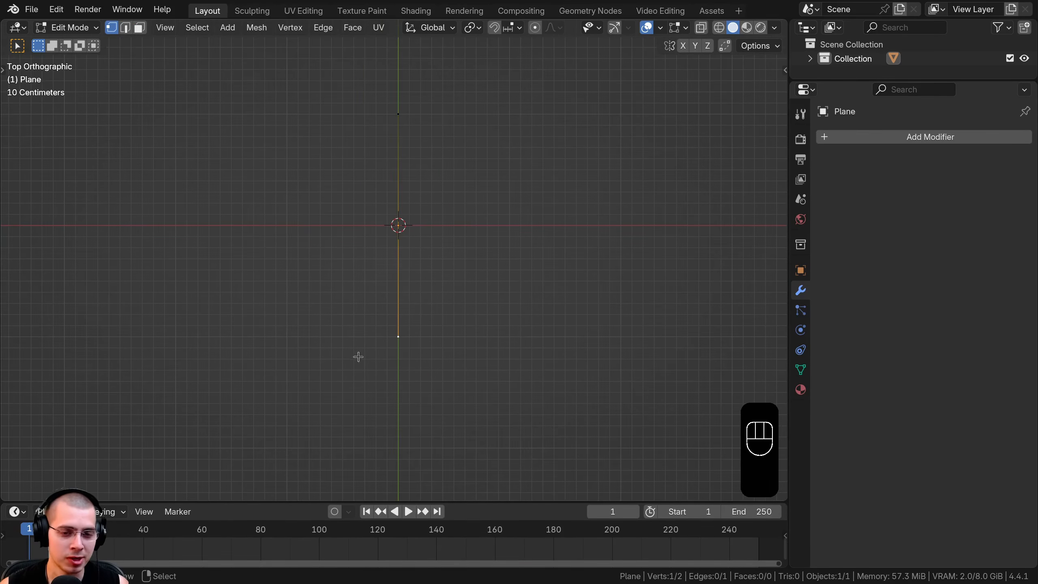
shift+middle_drag(396, 332, 399, 293)
key(e)
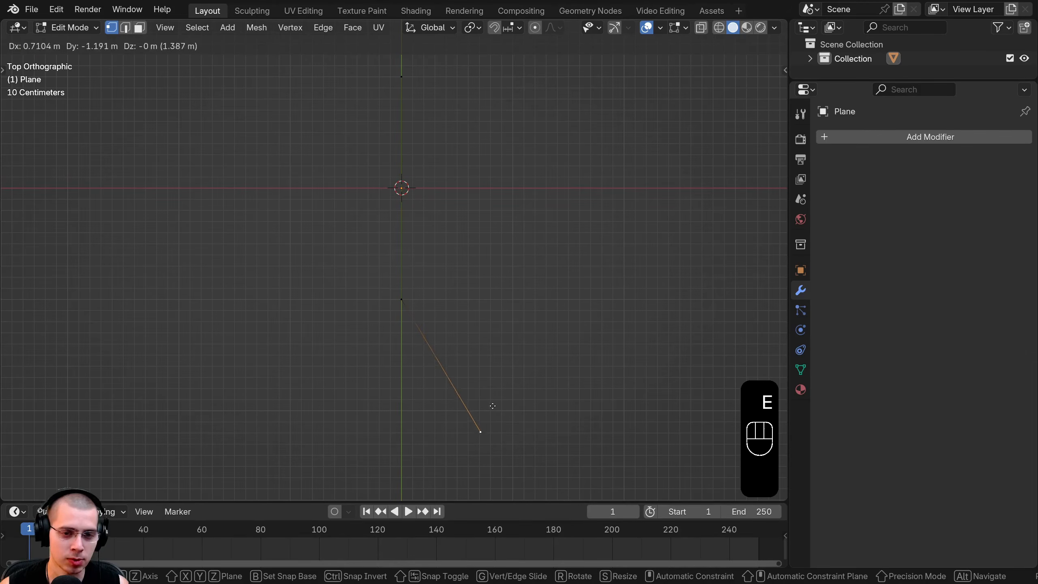
click(482, 439)
click(402, 297)
key(e)
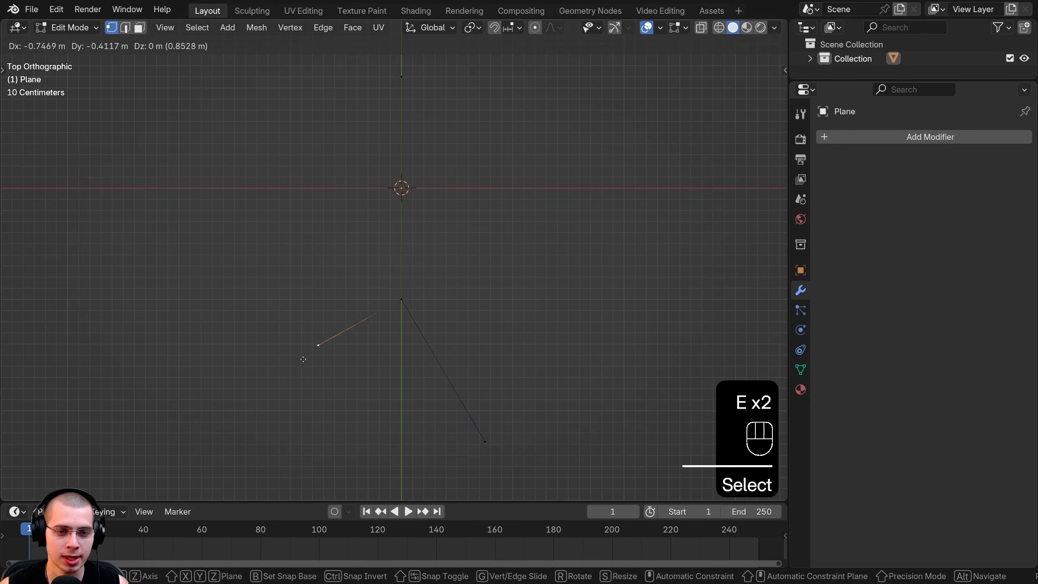
click(289, 434)
Step: Extrude the line's upper vertex once to each side to form two roughly horizontal arms
shift+middle_drag(394, 142, 399, 188)
click(390, 203)
key(e)
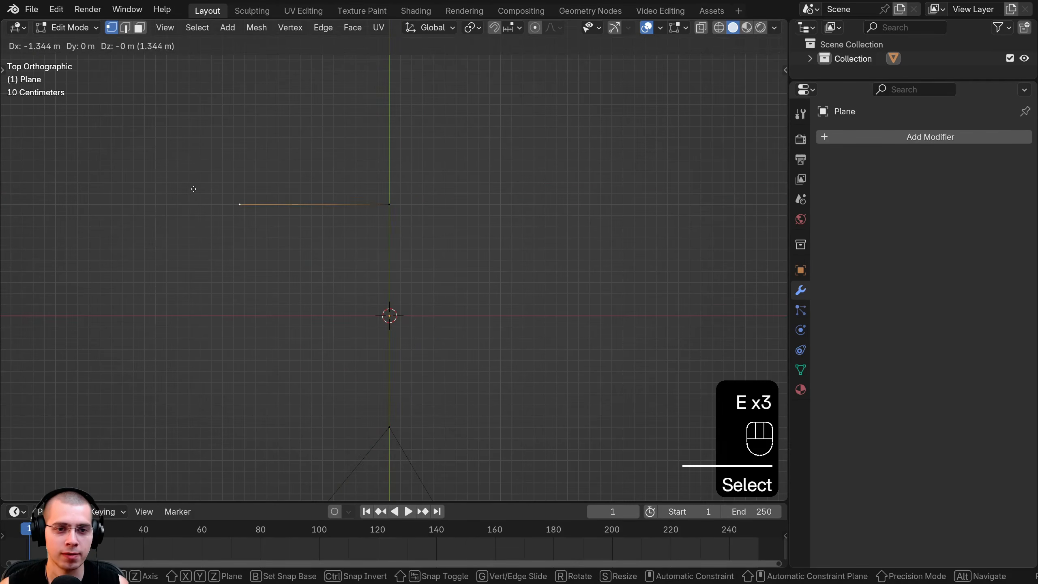
click(211, 201)
click(391, 206)
key(e)
click(545, 208)
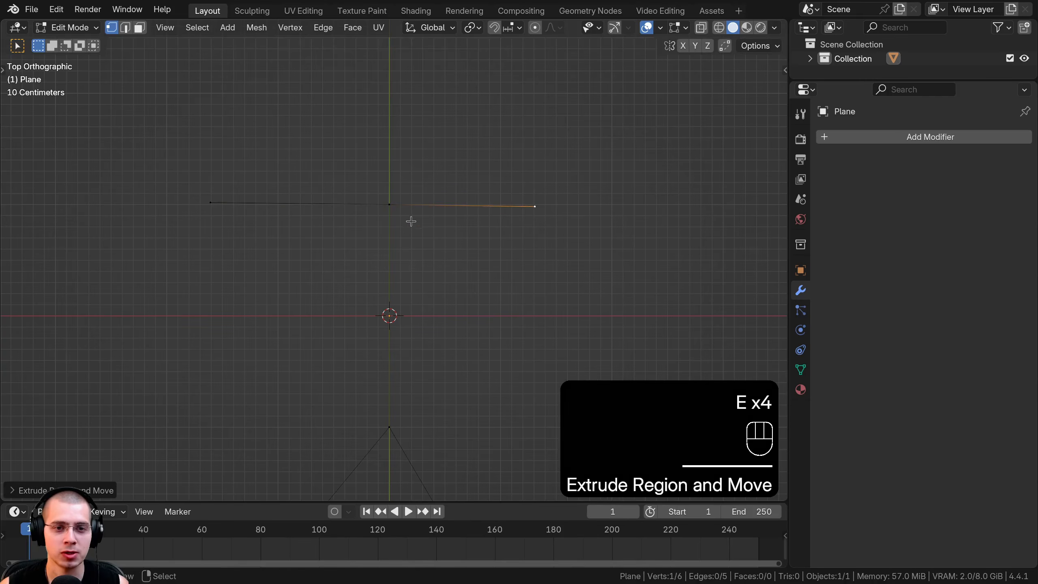
Step: Extrude a neck from the shoulder vertex and continue it as a chain of vertices forming a ring-shaped head
click(393, 204)
shift+middle_drag(399, 276, 405, 438)
key(e)
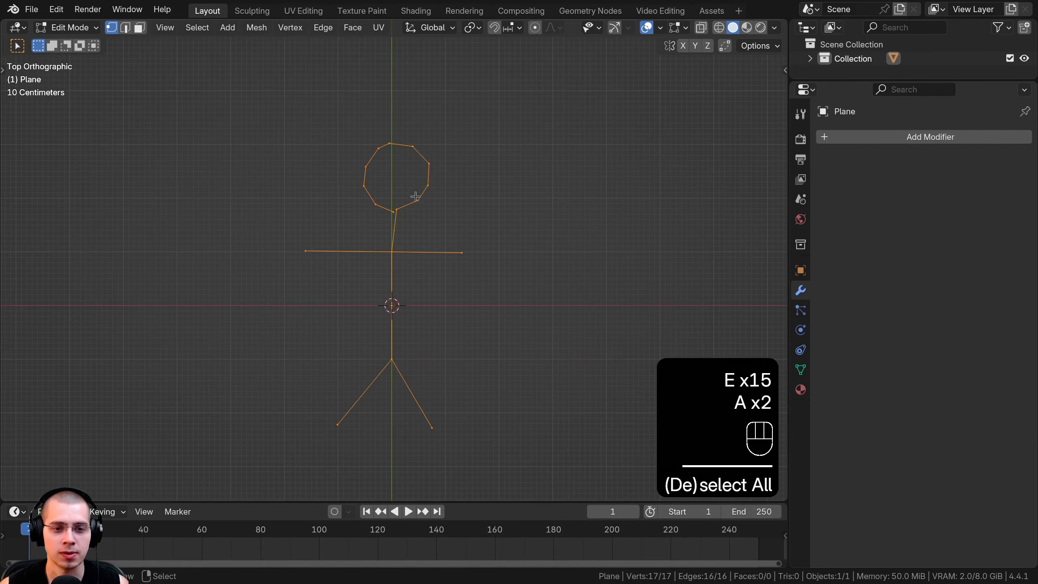
Step: Shorten the torso by moving the hip and leg vertices up along Y, and return to Object Mode
shift+middle_drag(416, 306, 420, 276)
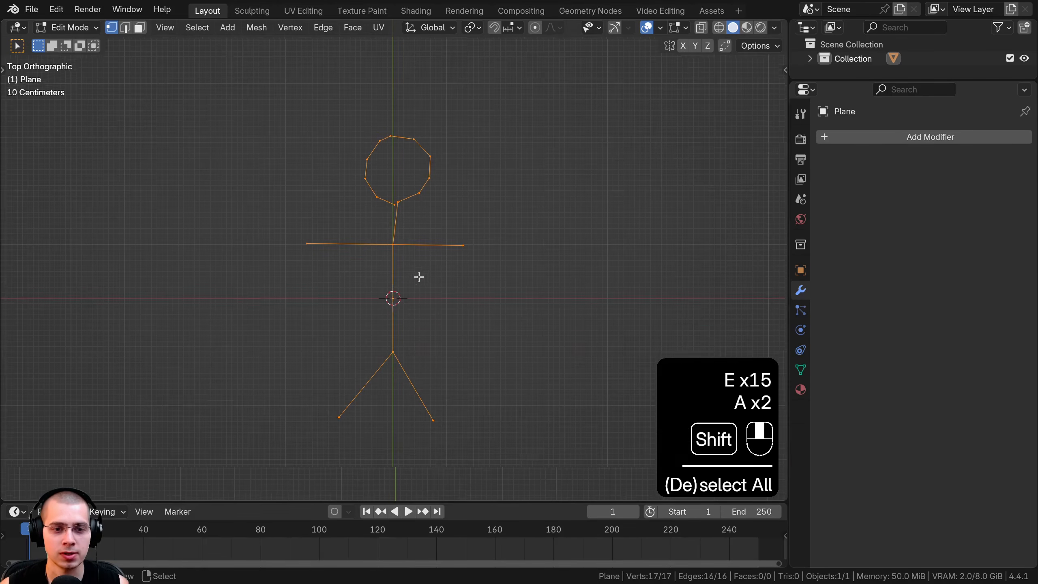
key(a)
drag(325, 335, 570, 455)
key(g)
key(y)
click(461, 311)
key(a)
key(Tab)
scroll(376, 171, up, 1)
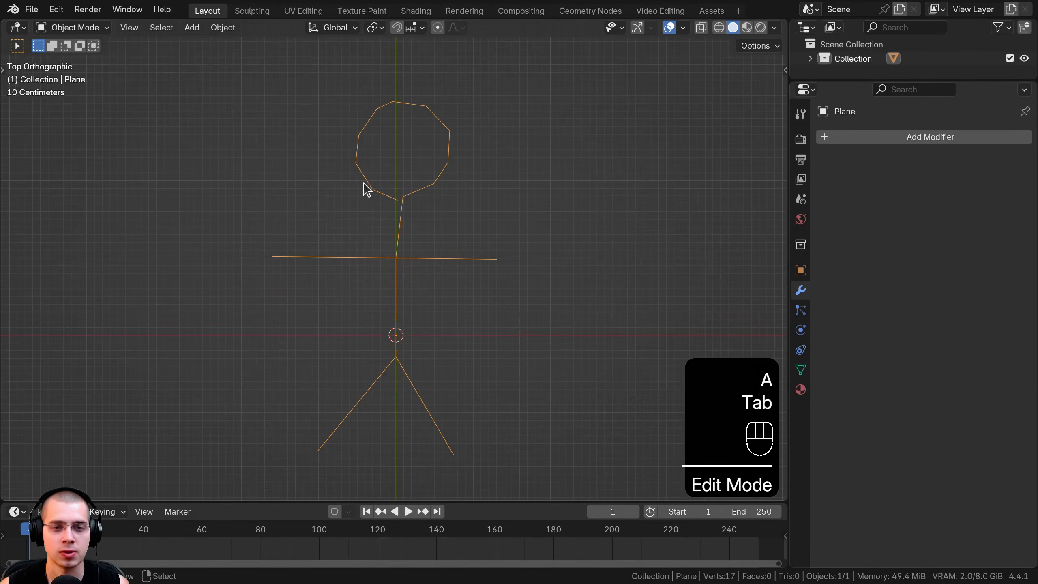
Step: Add a Skin modifier to the stick figure
middle_drag(362, 184, 362, 221)
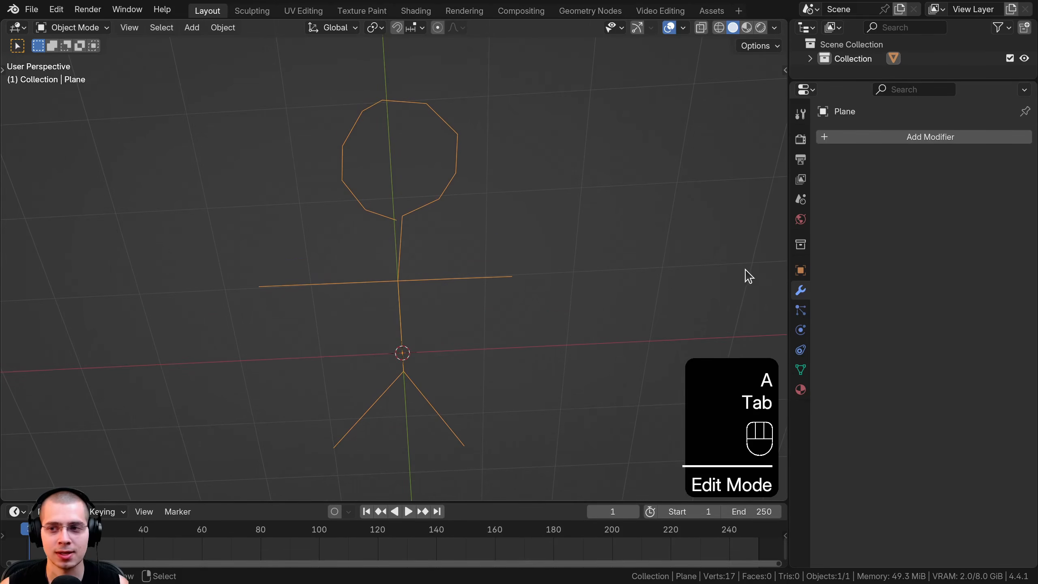
click(895, 137)
text(sk)
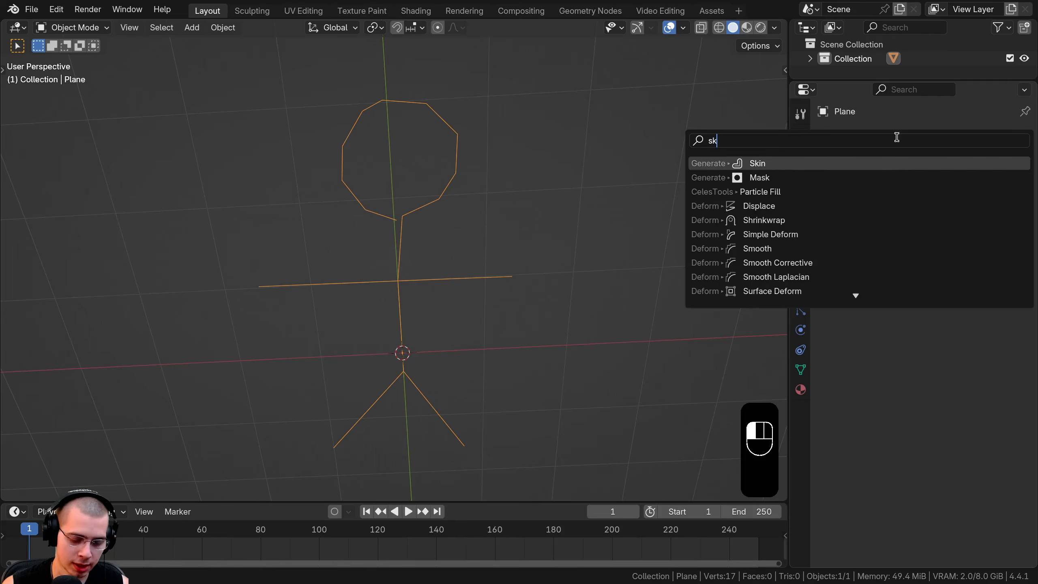
key(Return)
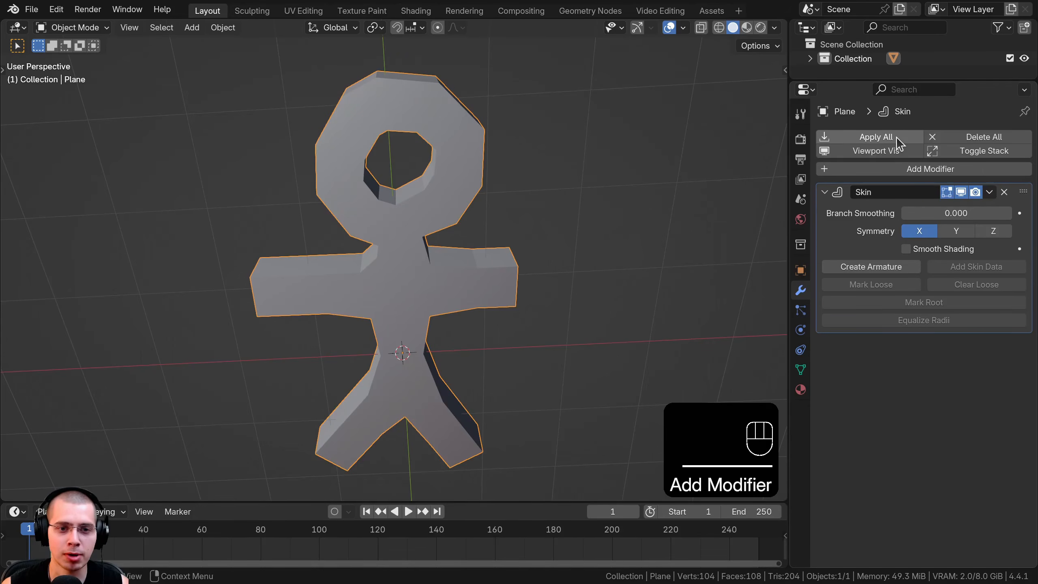
Step: Enter Edit Mode on the skinned figure and switch the viewport to wireframe shading
middle_drag(283, 220, 454, 299)
key(Tab)
key(a)
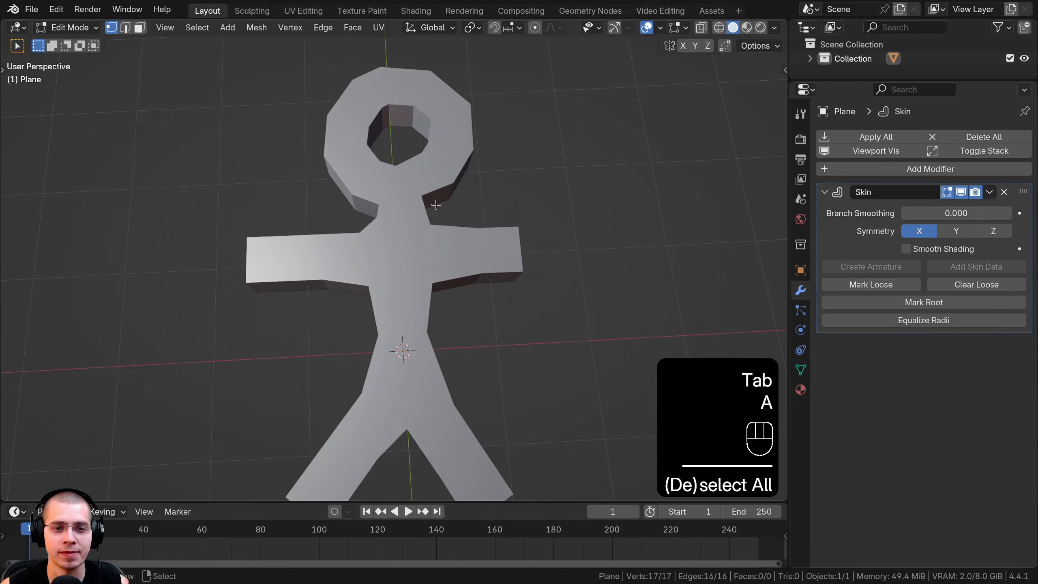
key(Tab)
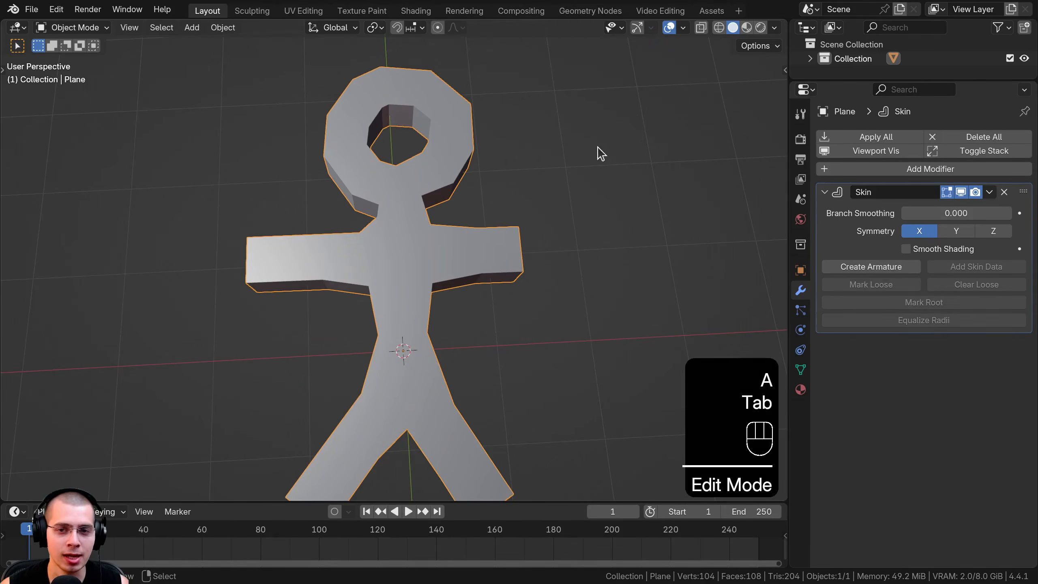
key(Tab)
key(z)
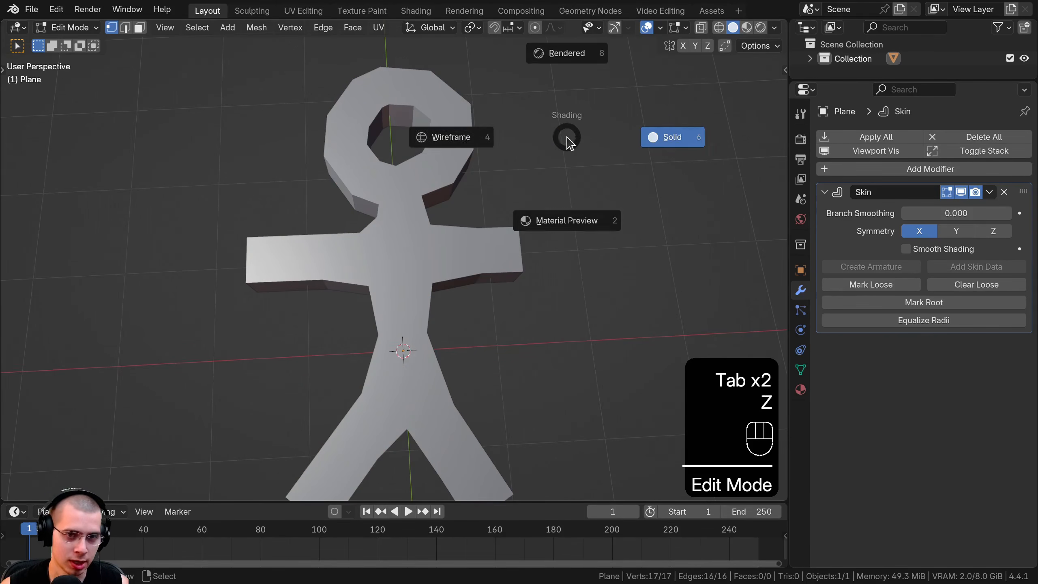
click(121, 174)
Step: Try moving a single vertex of the head ring, and undo the move
key(a)
right_drag(369, 108, 331, 159)
key(a)
key(ctrl+z)
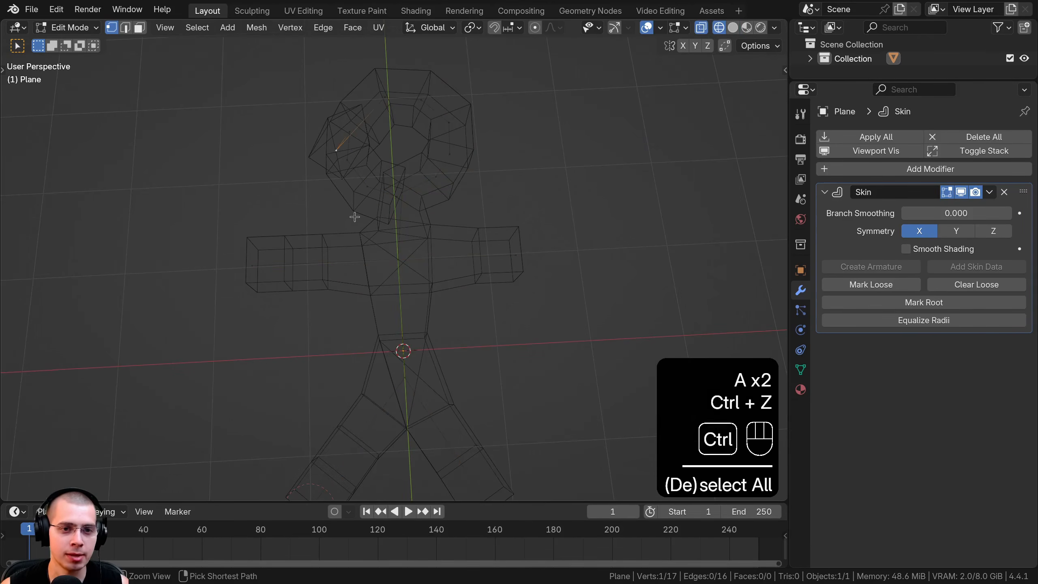
key(ctrl+z)
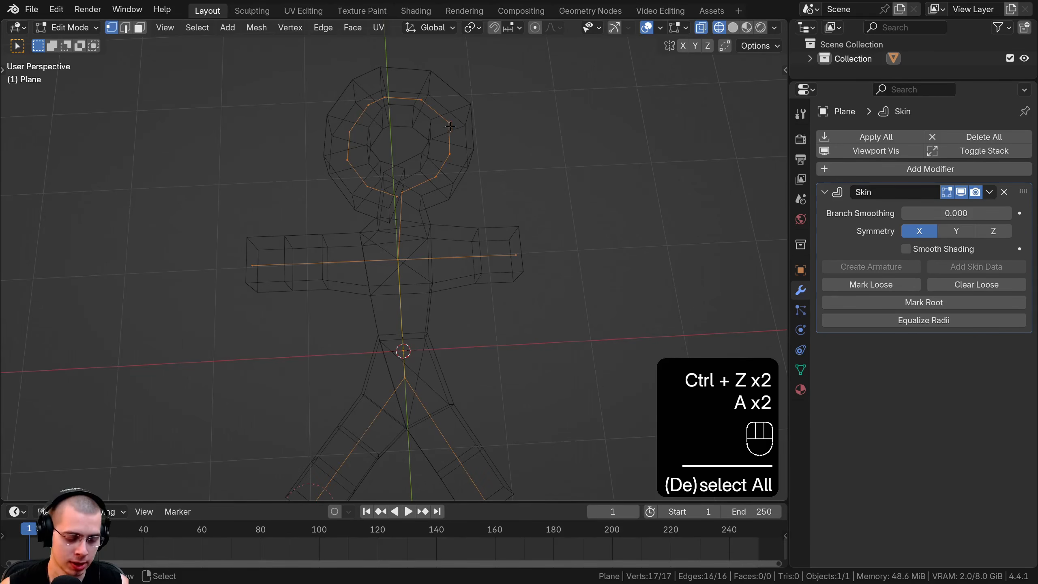
Step: Thin the skin of all vertices to about 0.37 with Skin Resize and switch back to solid shading
key(ctrl+a)
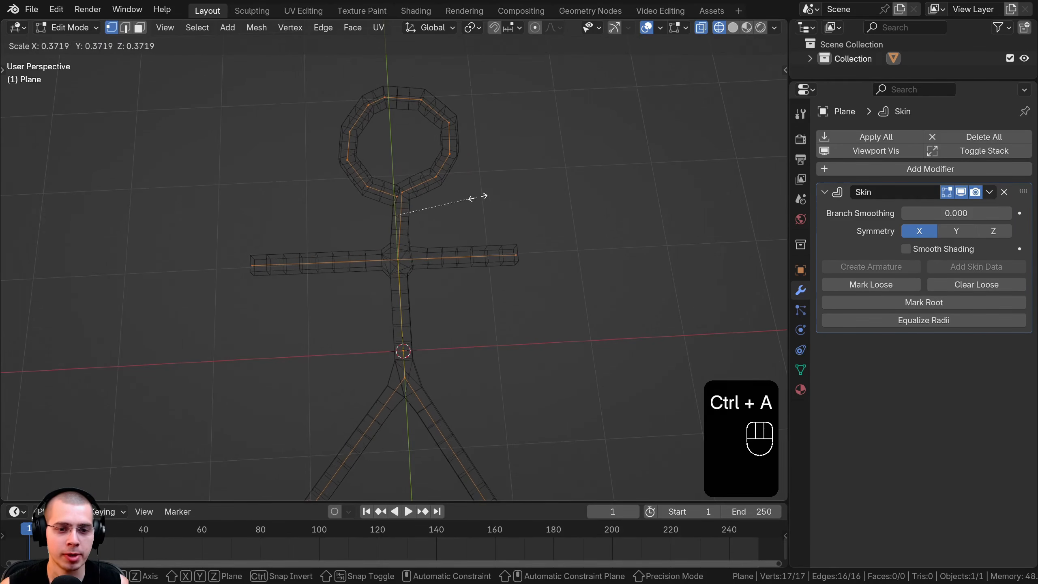
click(478, 197)
key(z)
click(725, 197)
Step: Fine-tune the overall skin thickness of the whole figure with further Skin Resize adjustments
key(ctrl+a)
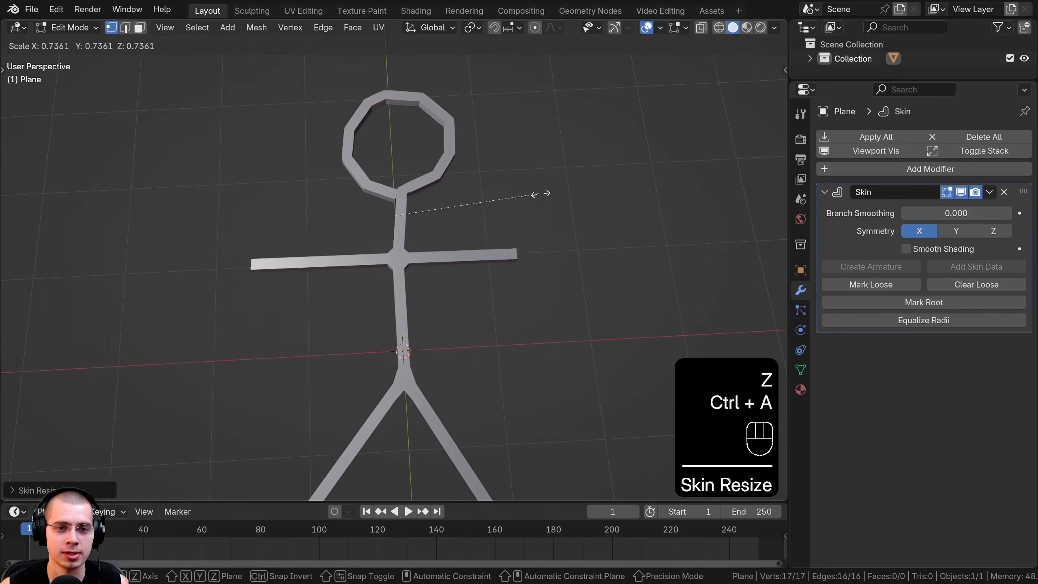
click(584, 193)
scroll(462, 283, down, 3)
middle_drag(454, 291, 529, 209)
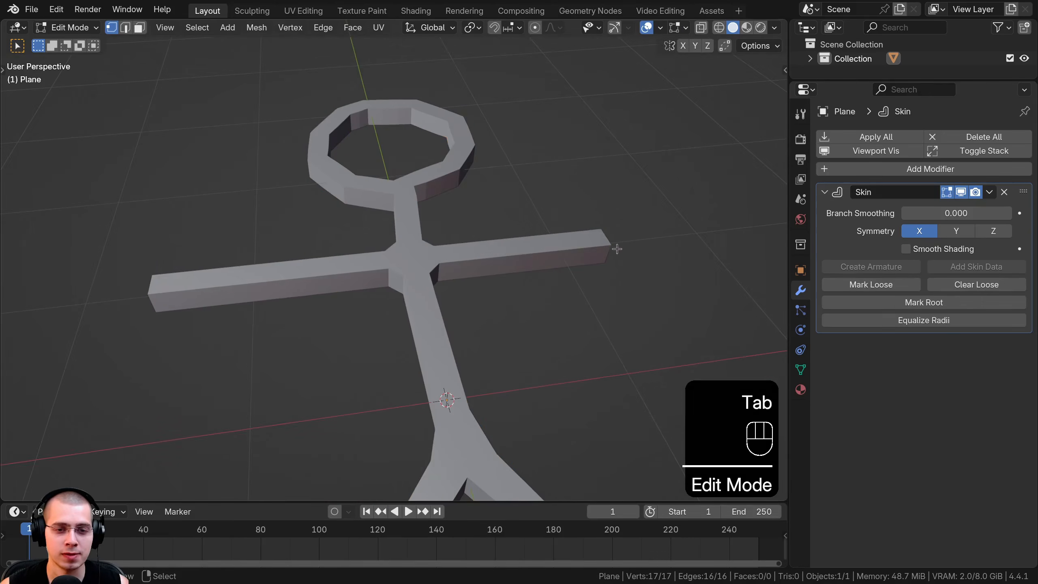
key(ctrl+a)
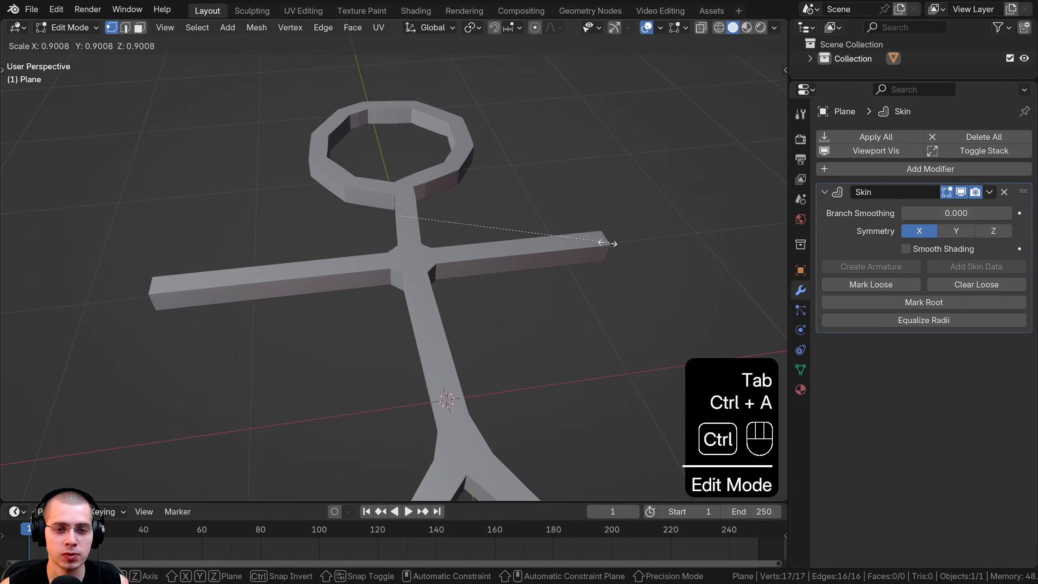
click(638, 231)
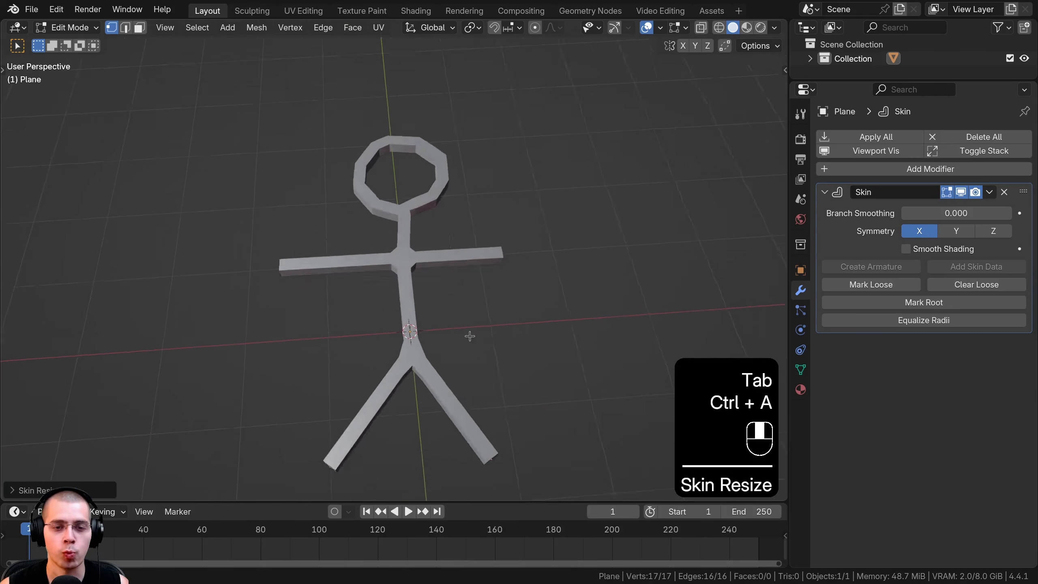
key(ctrl+a)
click(460, 343)
key(Tab)
key(Tab)
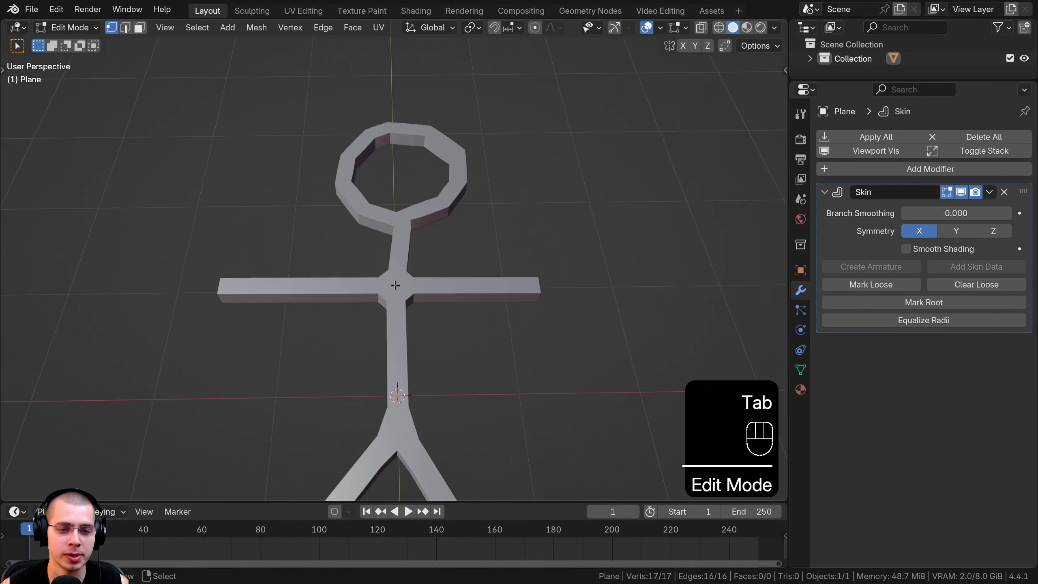
Step: Widen the chest by scaling the skin at the shoulder vertex to about 2.17 with Skin Resize
click(394, 285)
middle_drag(396, 286, 403, 295)
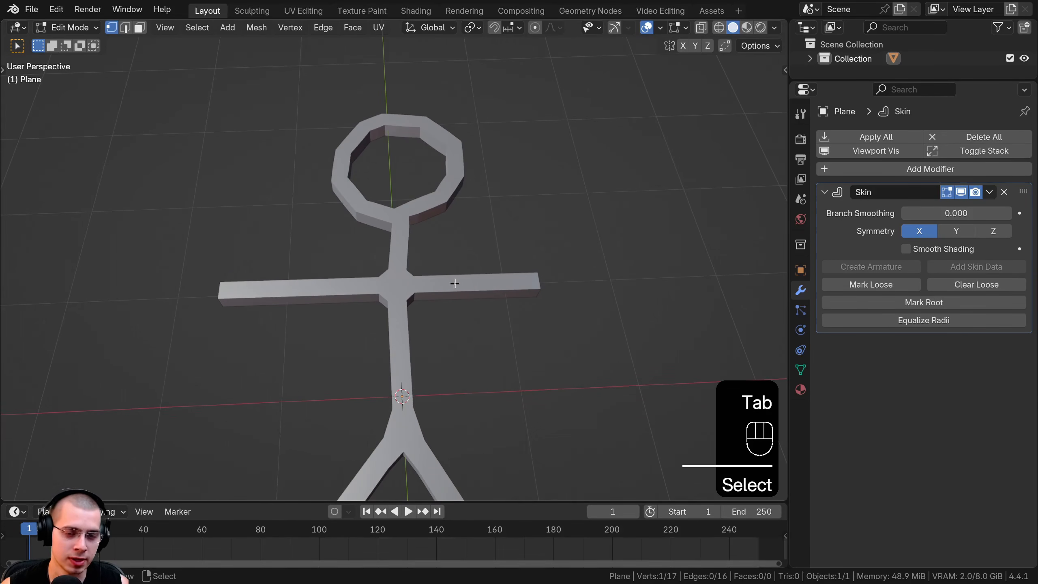
key(ctrl+a)
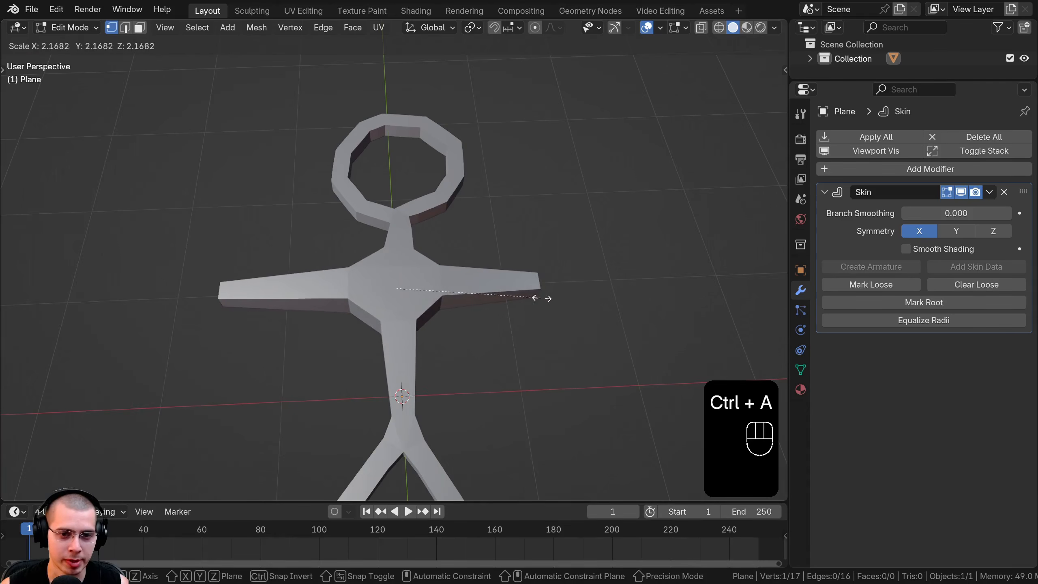
click(542, 298)
Step: Adjust the skin radius at the tip of the +X arm to about 0.99 with Skin Resize
right_click(557, 280)
scroll(558, 281, down, 1)
key(ctrl+a)
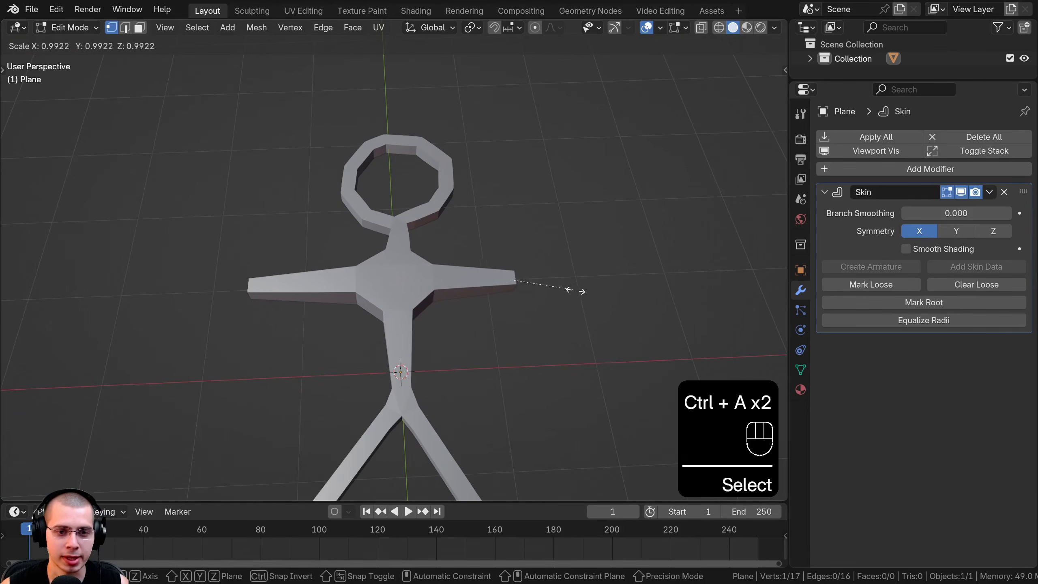
click(575, 291)
Step: Thicken the skin at the hip vertex with Skin Resize and return to Object Mode
right_click(403, 402)
key(ctrl+a)
click(455, 390)
shift+middle_drag(440, 429, 423, 328)
right_click(481, 398)
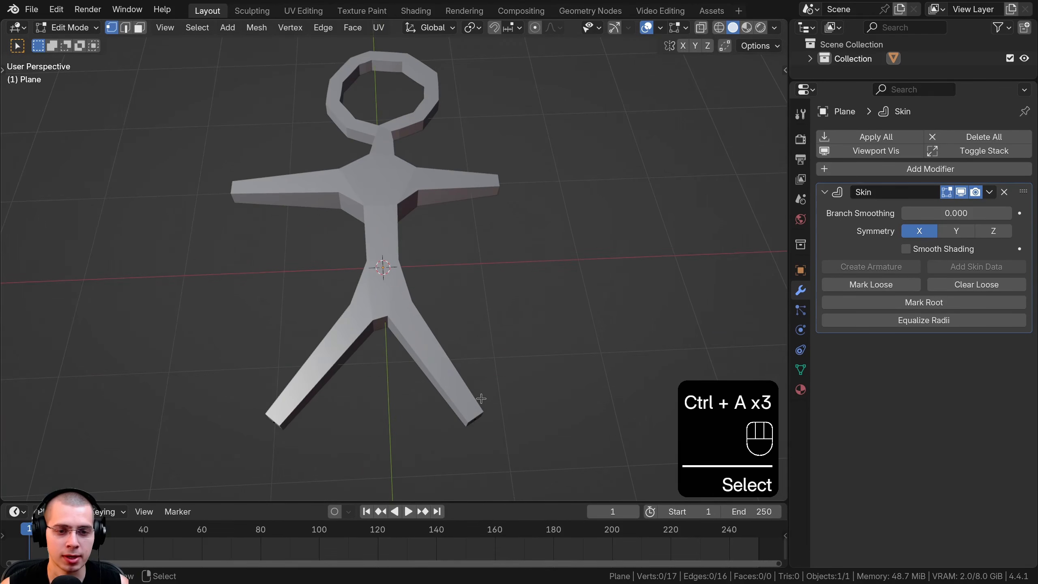
key(Tab)
Step: Add a Subdivision modifier after the Skin modifier to round the figure's blocky limbs
scroll(429, 228, up, 2)
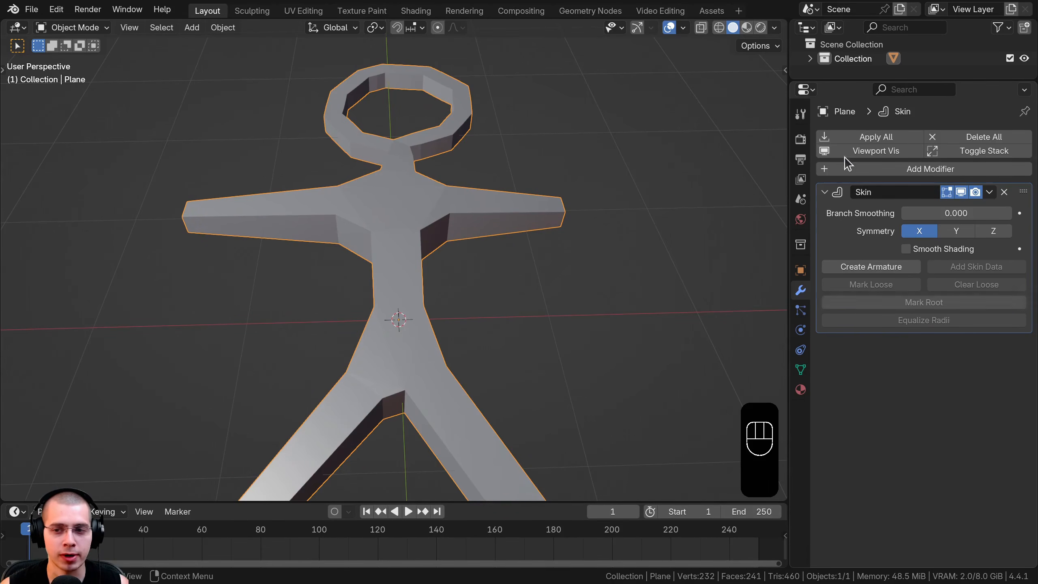
middle_drag(422, 183, 384, 212)
scroll(384, 213, up, 3)
middle_drag(384, 212, 389, 199)
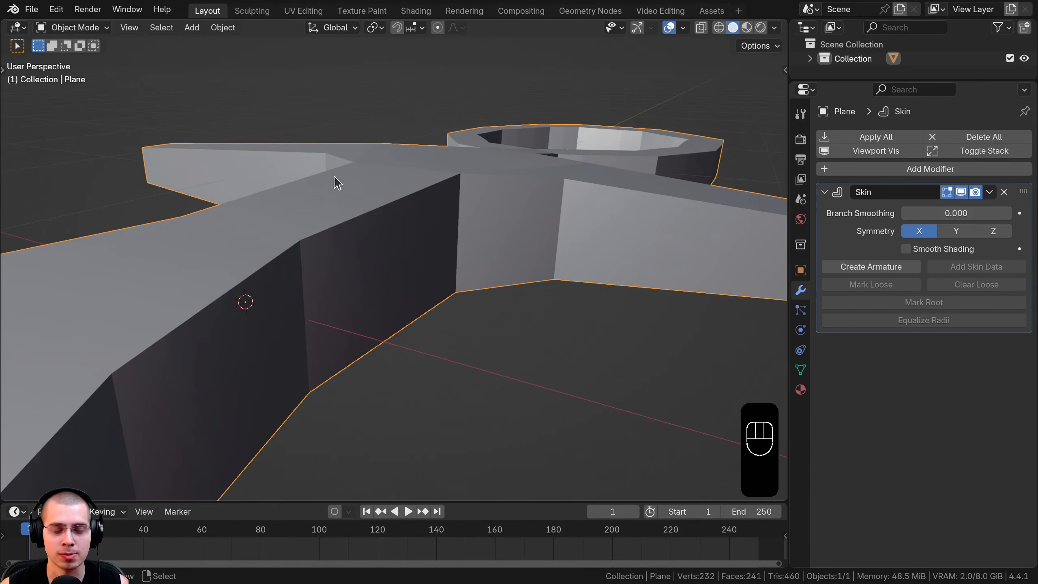
middle_drag(335, 177, 338, 204)
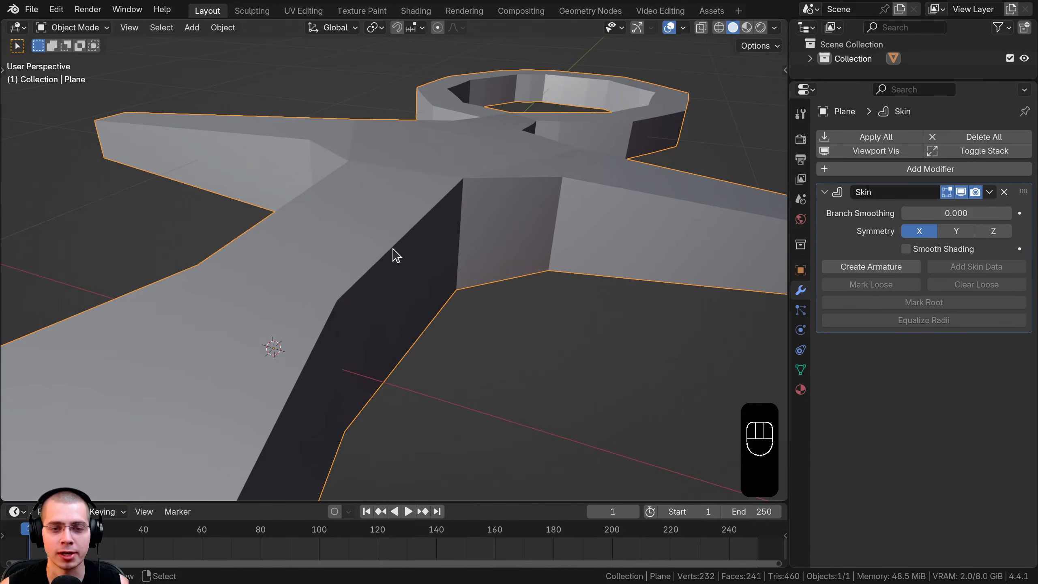
middle_drag(396, 255, 376, 244)
middle_drag(462, 204, 496, 148)
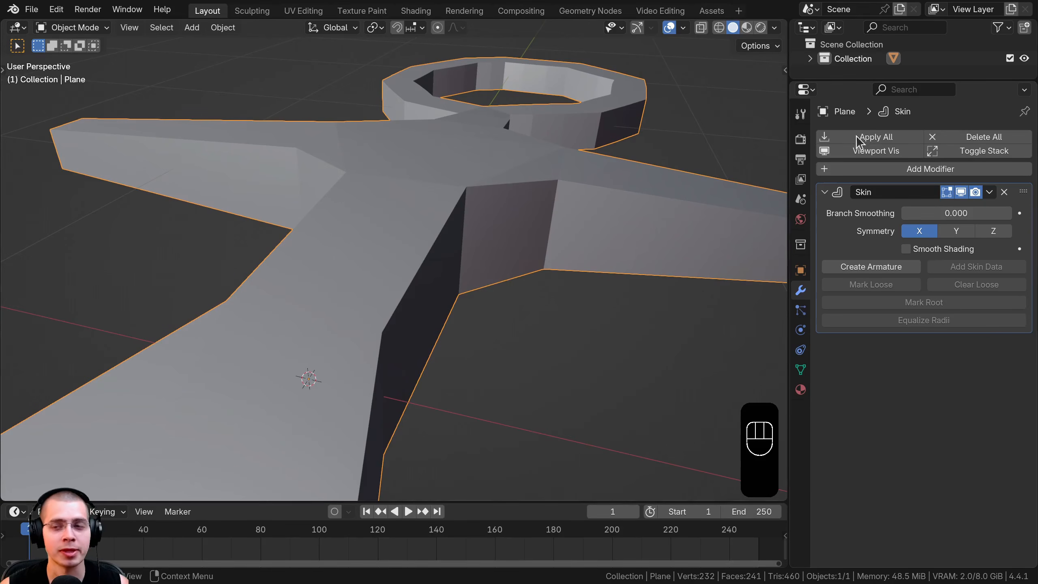
click(866, 169)
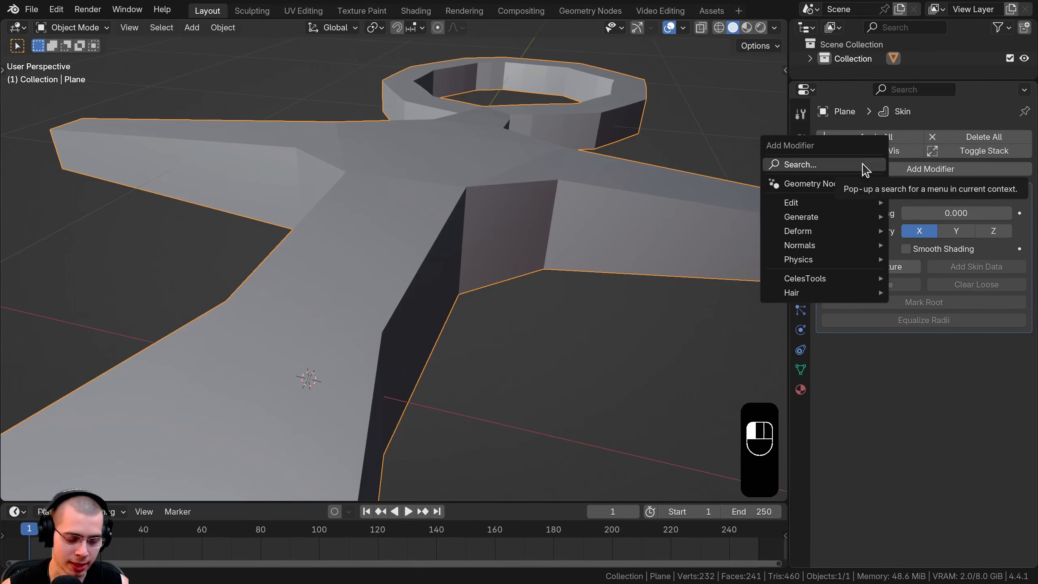
text(sub)
click(792, 192)
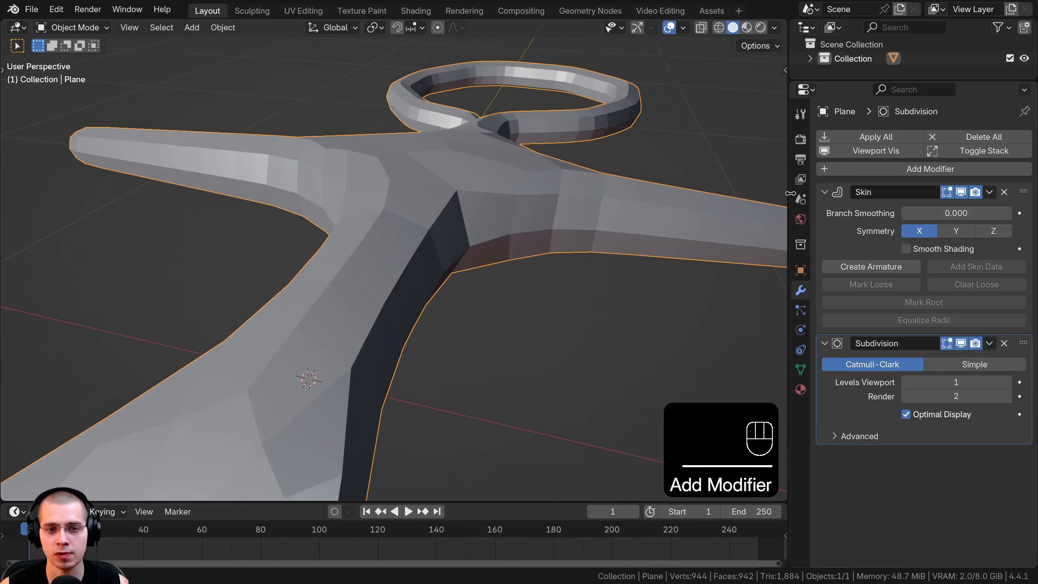
Step: Apply Shade Smooth to the subdivided stick figure
middle_drag(351, 229, 439, 220)
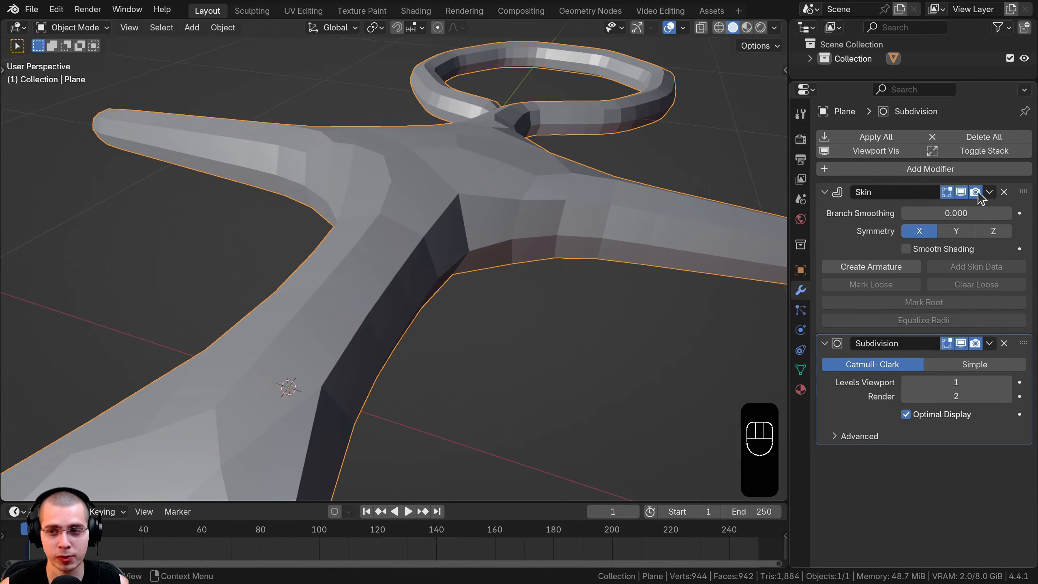
click(833, 414)
middle_drag(429, 196, 482, 286)
middle_drag(360, 339, 326, 242)
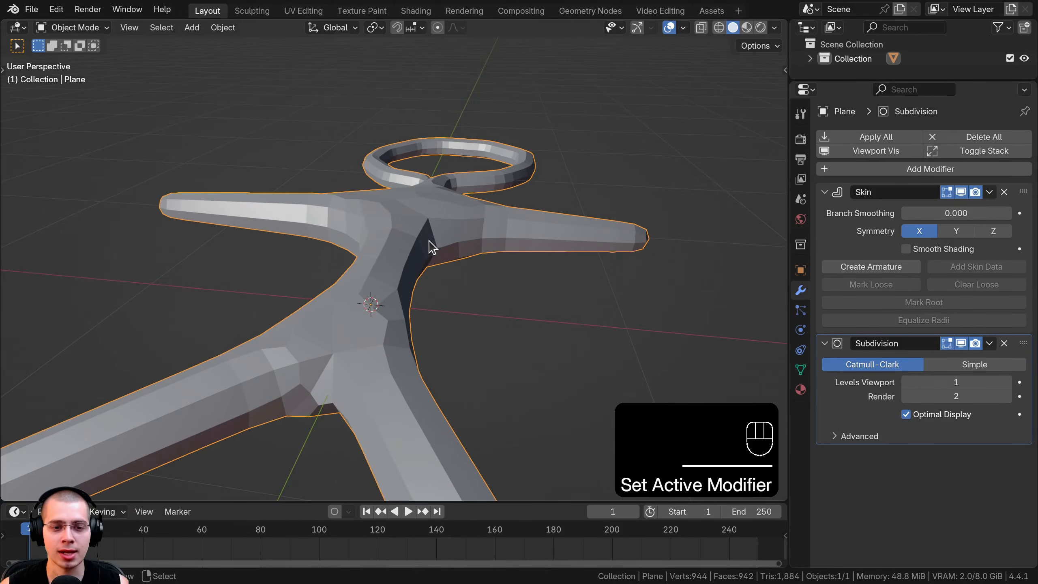
middle_drag(431, 246, 420, 278)
key(w)
click(368, 101)
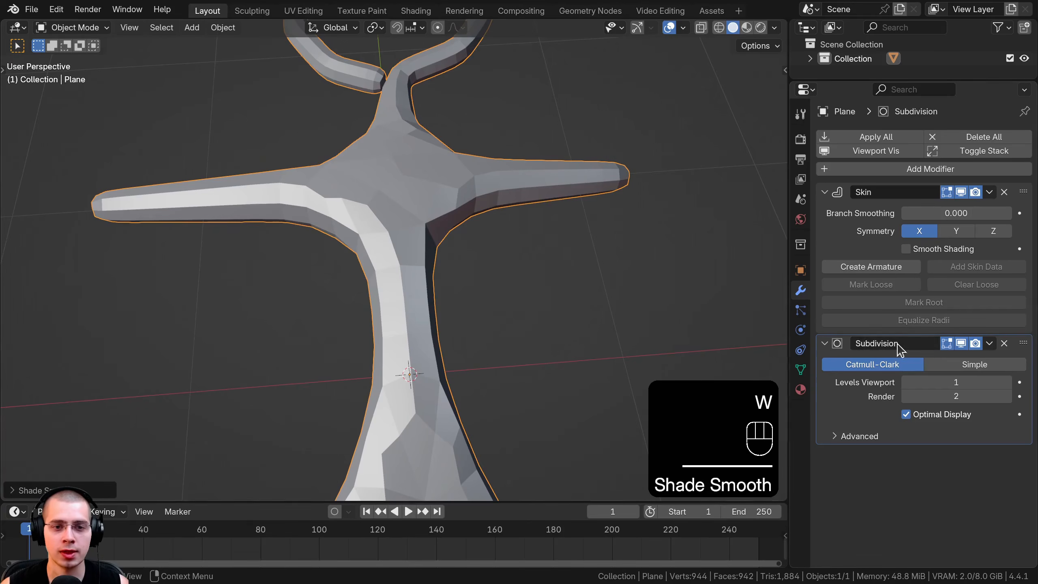
Step: Set the Subdivision modifier's viewport and render levels to 3
click(1007, 383)
click(1007, 395)
click(1006, 384)
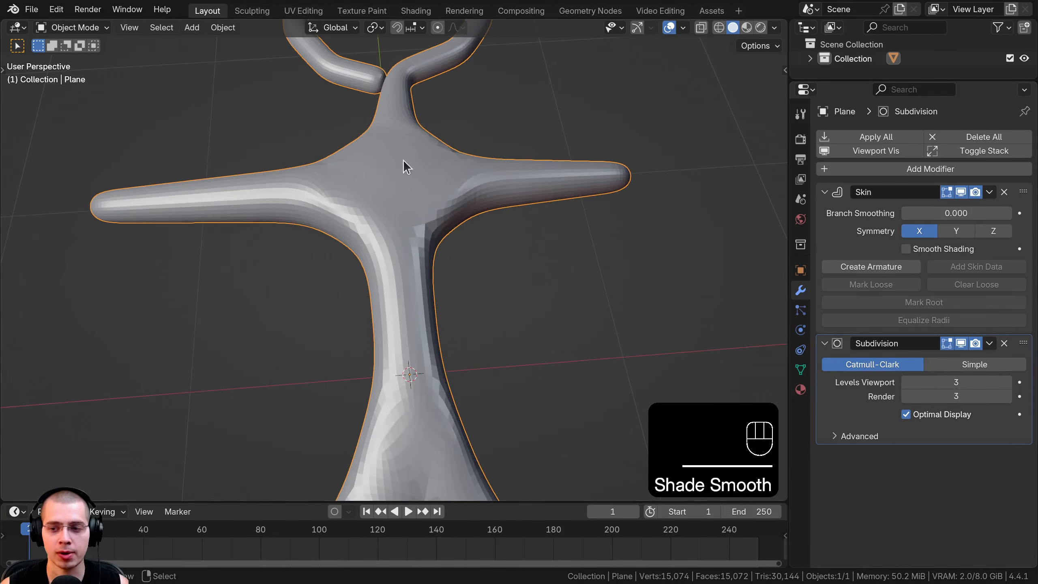
Step: Apply Shade Smooth to the figure again and enable Smooth Shading in the Skin modifier
key(w)
click(305, 131)
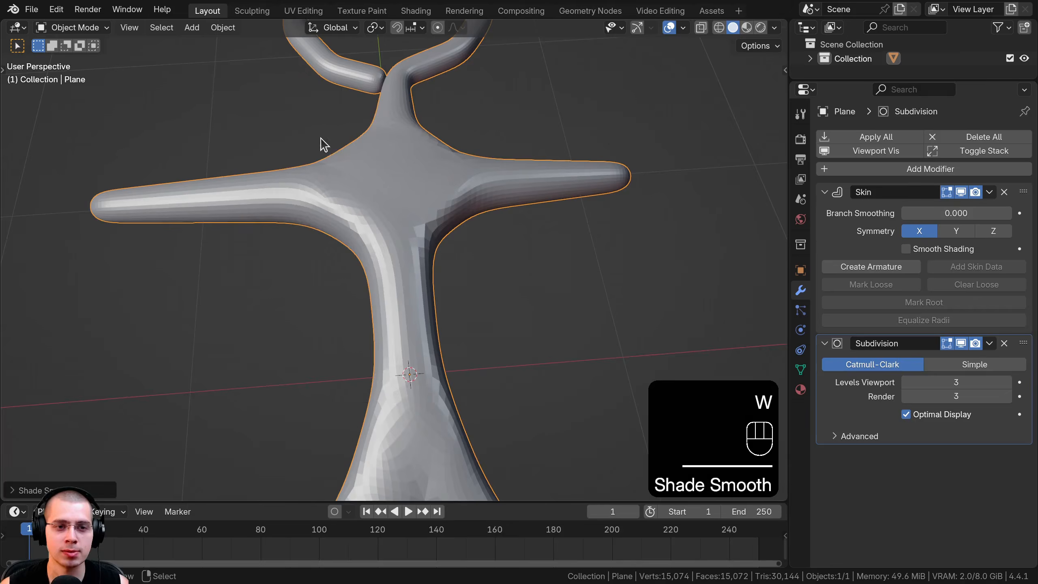
scroll(368, 172, up, 5)
key(w)
click(340, 183)
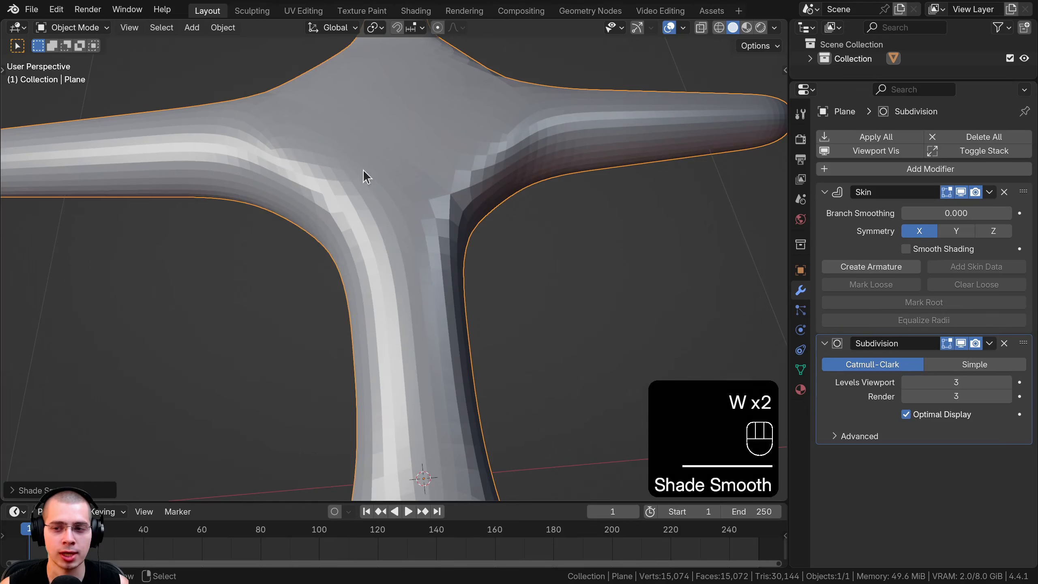
click(906, 249)
Step: Examine the smoothly shaded stick figure from several angles and distances
scroll(417, 254, down, 5)
scroll(410, 293, down, 1)
shift+middle_drag(391, 276, 388, 323)
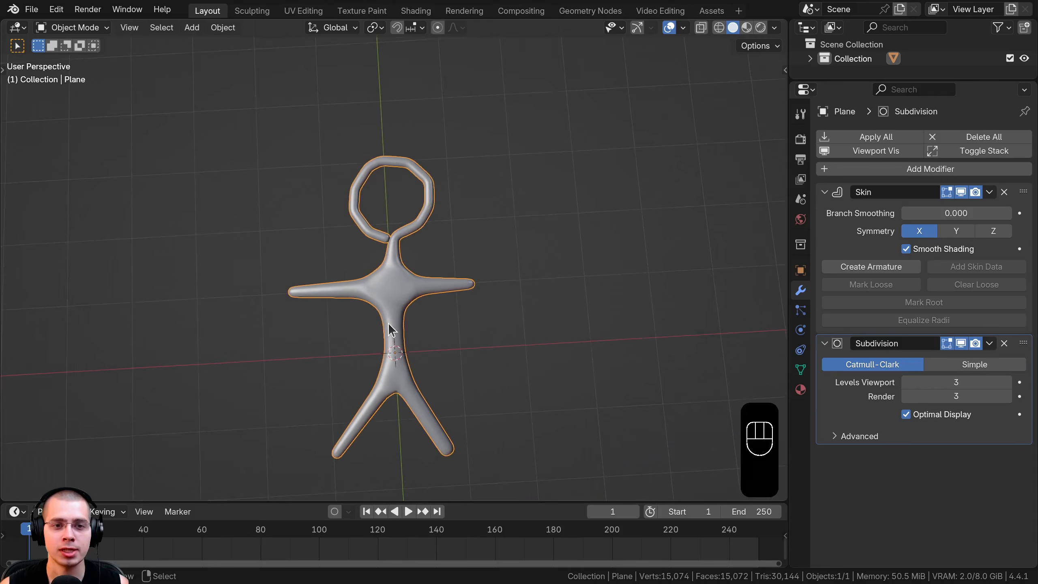
scroll(389, 319, up, 2)
middle_drag(409, 152, 412, 174)
shift+middle_drag(372, 497, 355, 412)
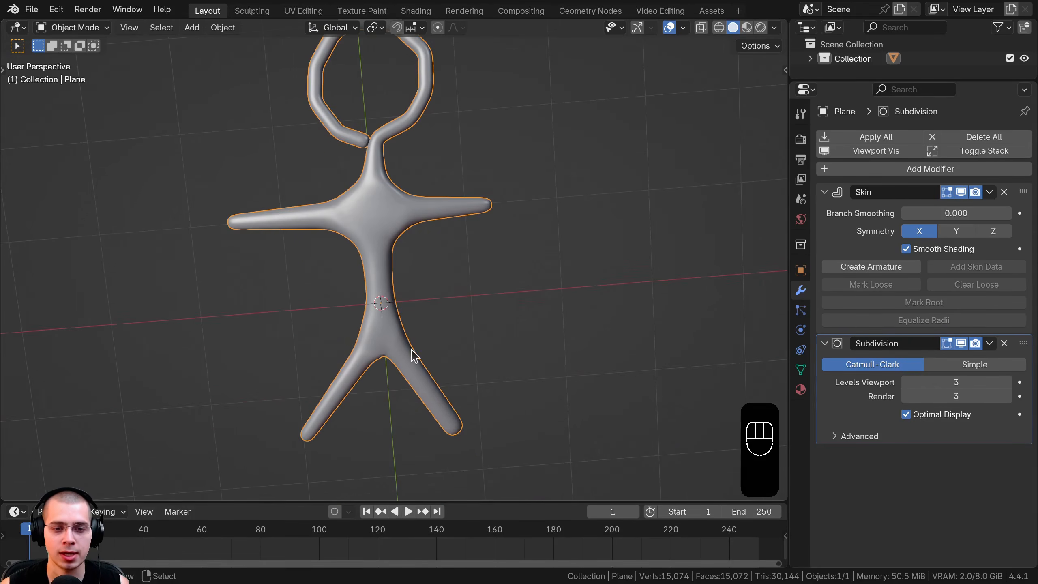
middle_drag(411, 349, 437, 276)
scroll(453, 265, up, 1)
shift+middle_drag(466, 251, 474, 279)
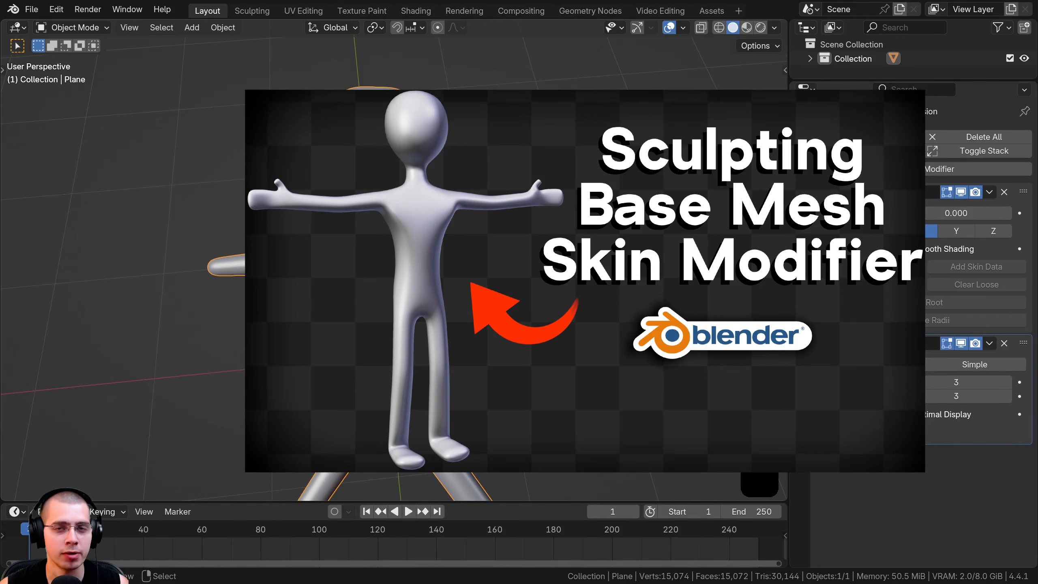
middle_drag(474, 279, 445, 251)
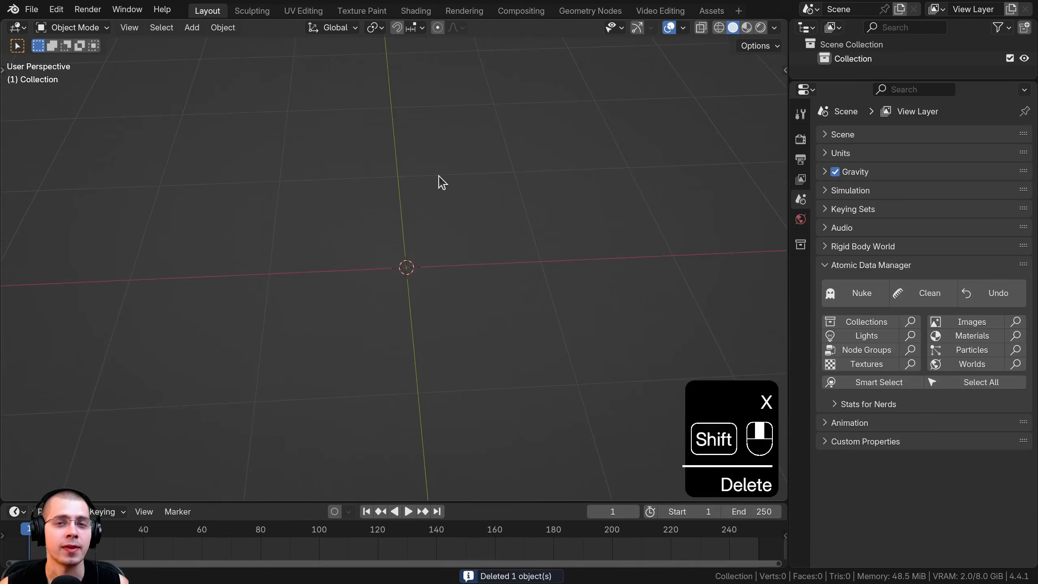
Step: Add two cube meshes at the world origin of the empty scene
middle_drag(442, 181, 436, 164)
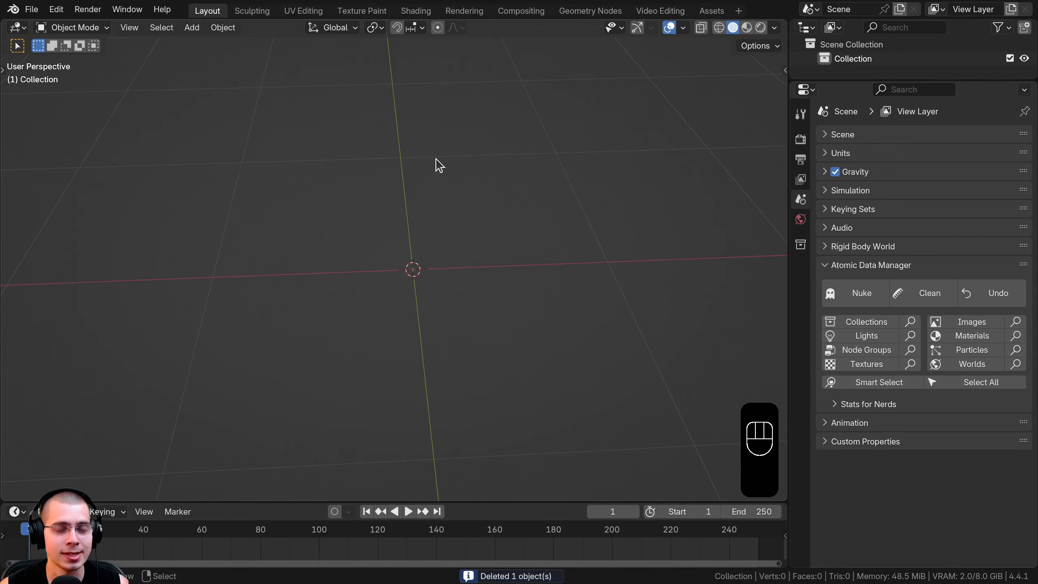
shift+middle_drag(446, 168, 444, 168)
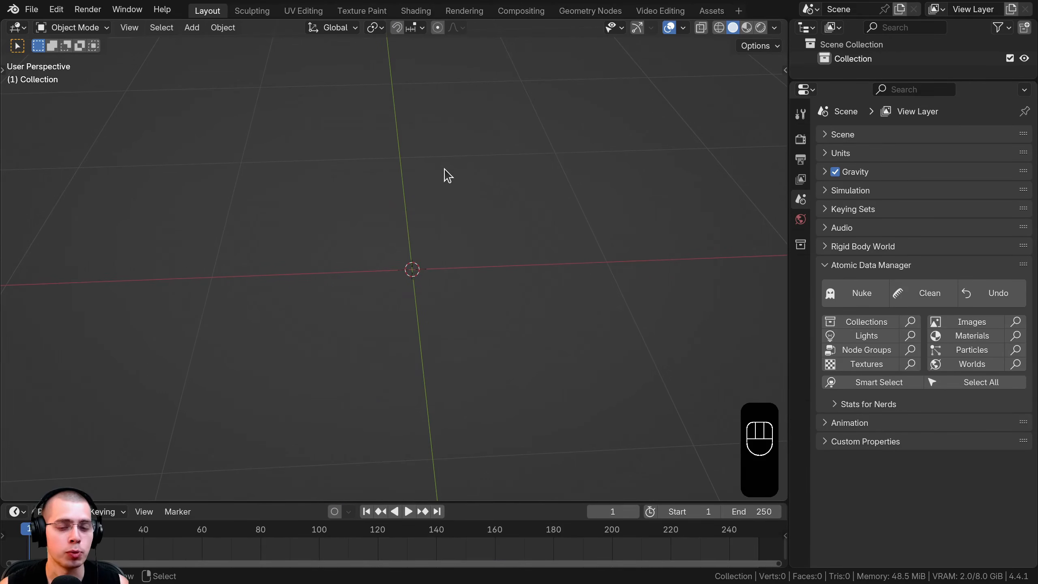
middle_drag(454, 304, 424, 160)
key(shift+a)
mouse_move(432, 159)
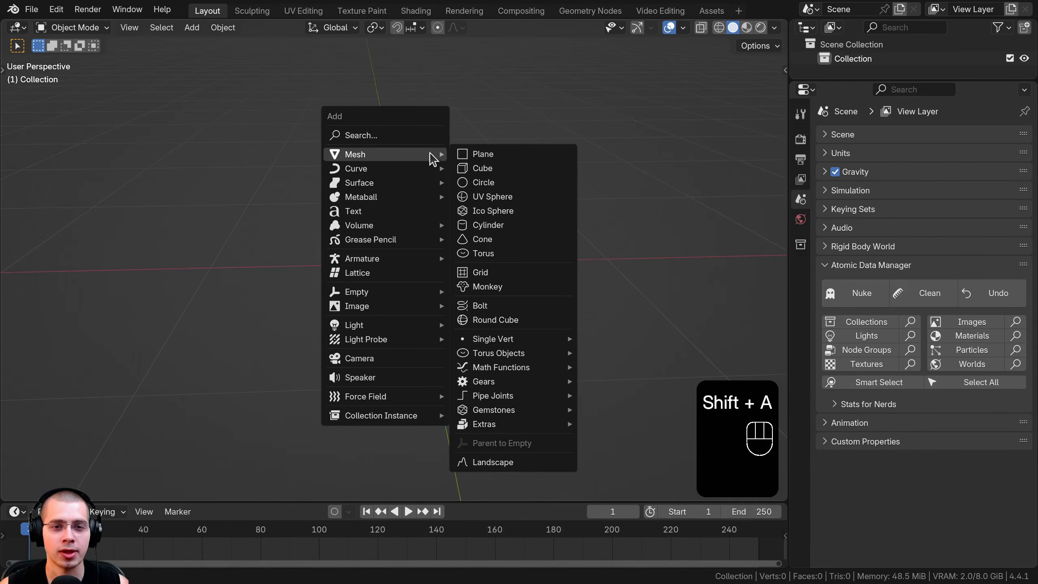
click(540, 172)
scroll(515, 174, down, 4)
key(shift+a)
mouse_move(526, 169)
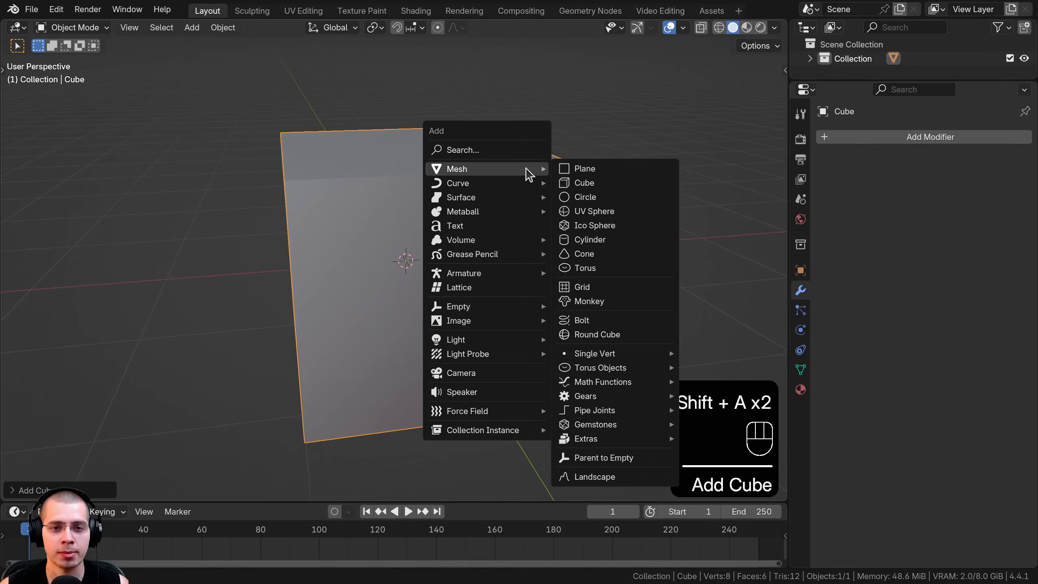
click(569, 187)
scroll(451, 255, down, 4)
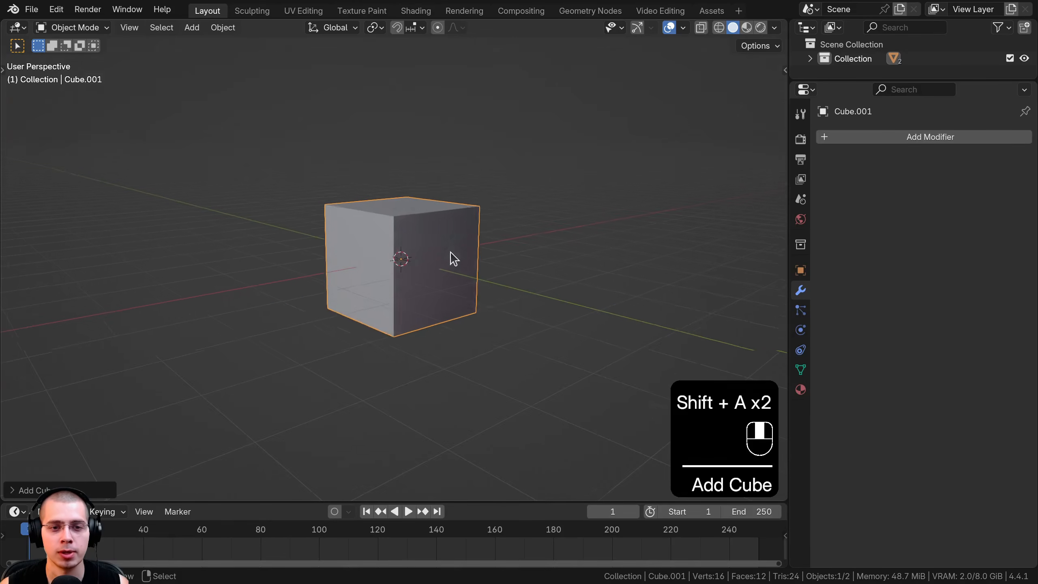
Step: Move the second cube up and away from the origin so it overlaps only a corner of the first cube
key(g)
click(472, 234)
key(g)
click(493, 209)
key(g)
middle_drag(494, 209, 511, 48)
click(445, 158)
key(g)
click(450, 179)
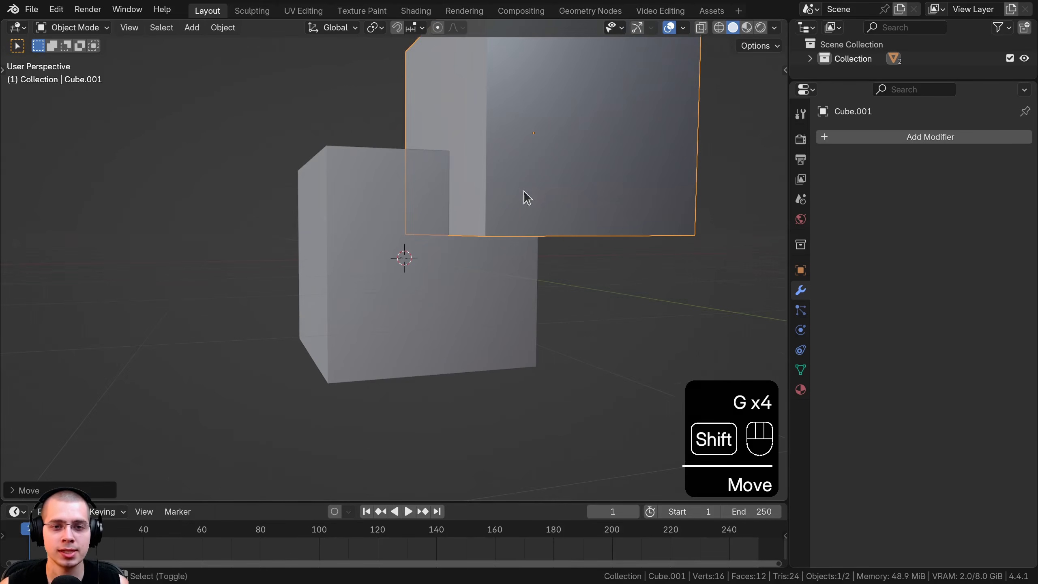
Step: Select the first cube and move it so its upper corner intersects the second cube
shift+middle_drag(523, 191, 525, 253)
click(344, 242)
middle_drag(344, 250, 349, 294)
key(g)
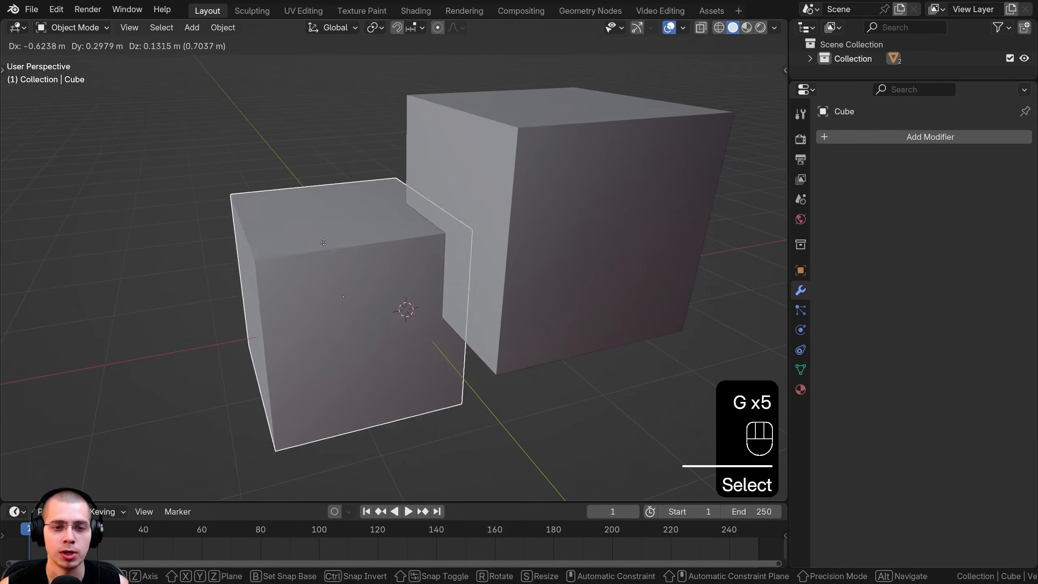
click(320, 293)
Step: Add a Boolean modifier to the first cube
click(910, 139)
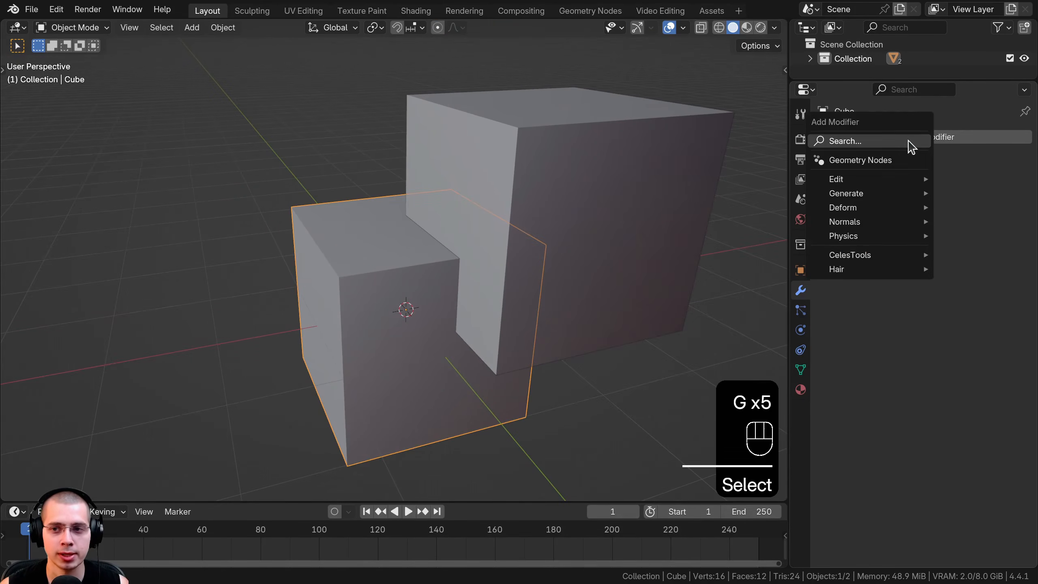
text(bo)
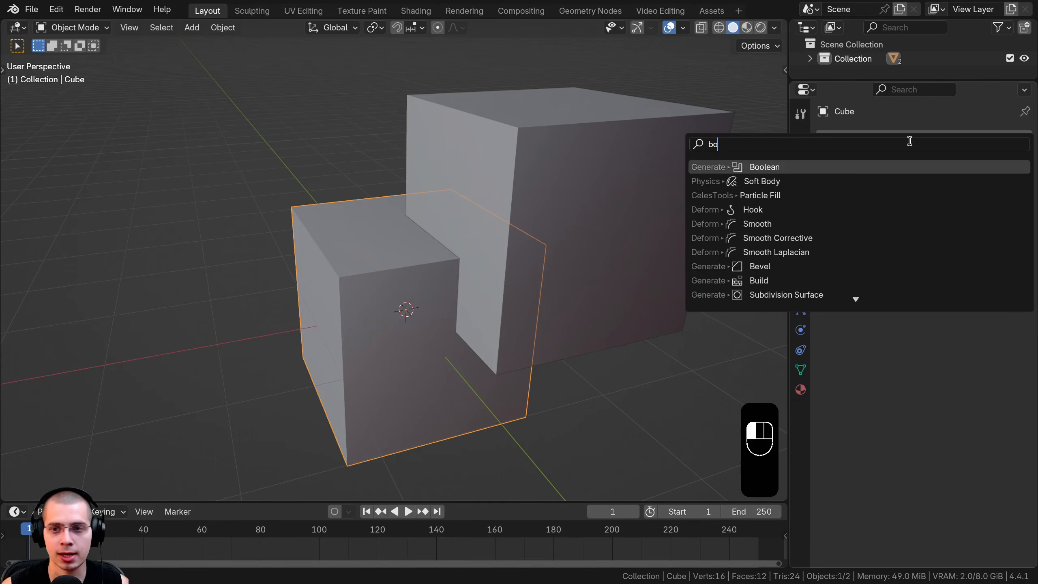
key(Return)
Step: Pick the second cube, Cube.001, as the object of the Boolean Difference modifier
shift+middle_drag(727, 213, 722, 215)
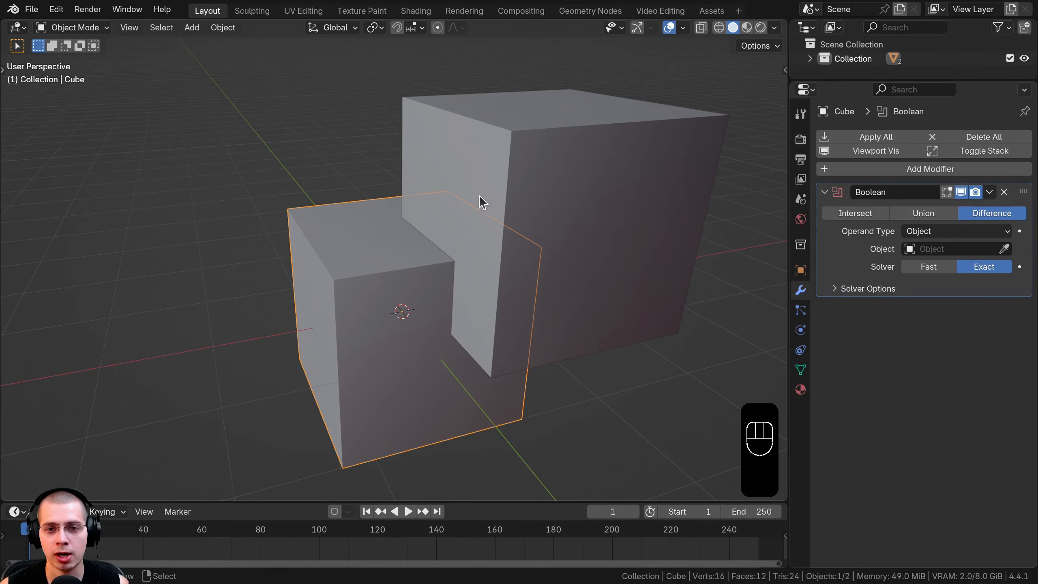
click(1004, 248)
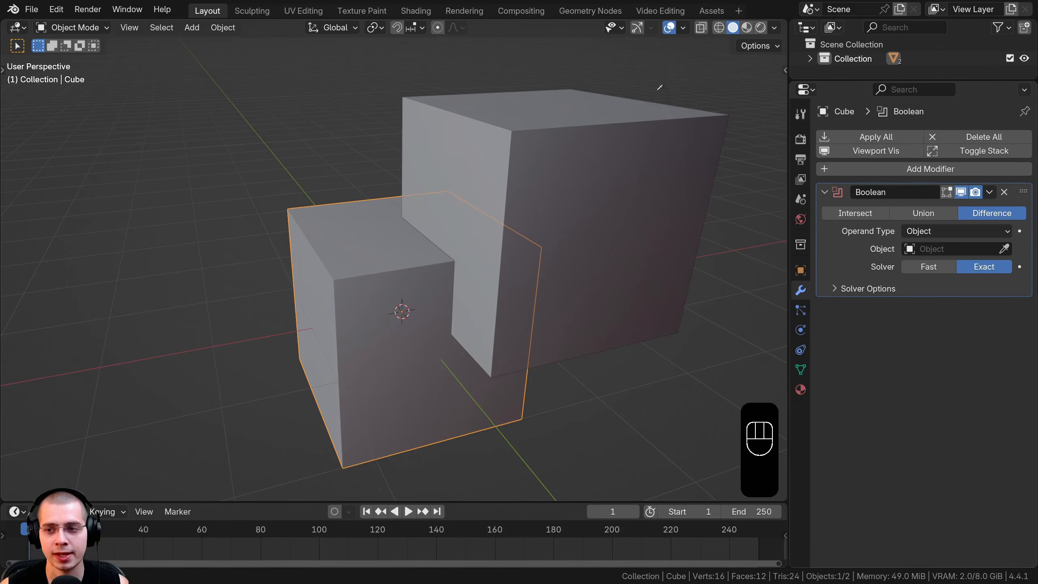
click(549, 119)
shift+middle_drag(529, 297, 478, 311)
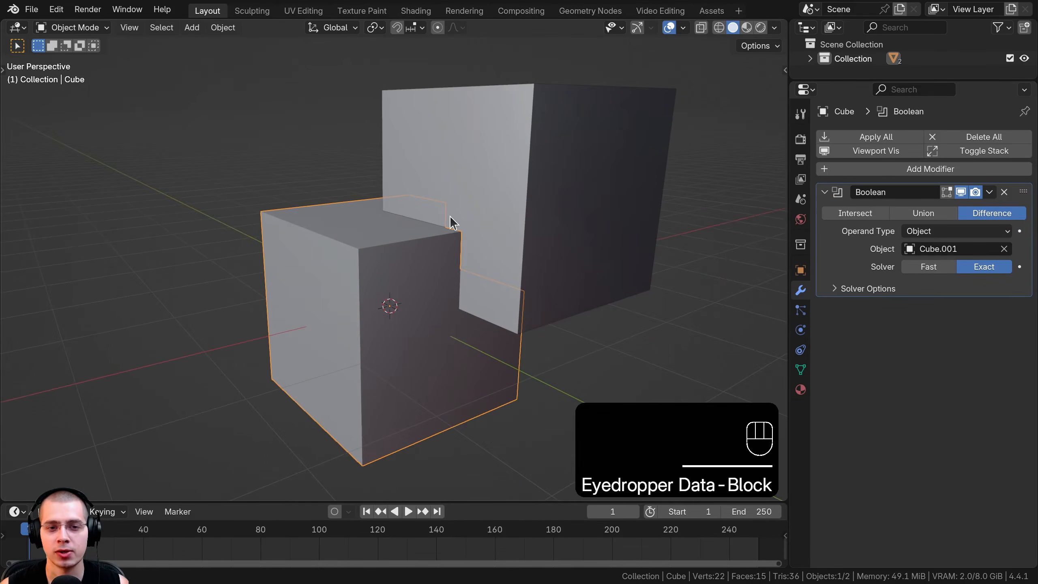
middle_drag(450, 217, 450, 201)
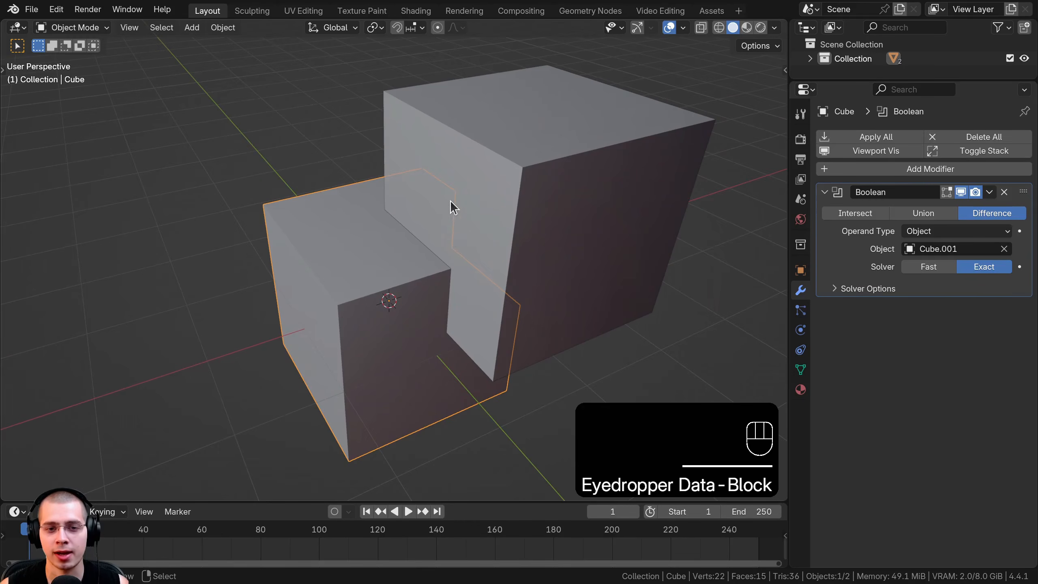
Step: Hide the cutter cube, then select the first cube and inspect its cut corner
click(538, 122)
key(h)
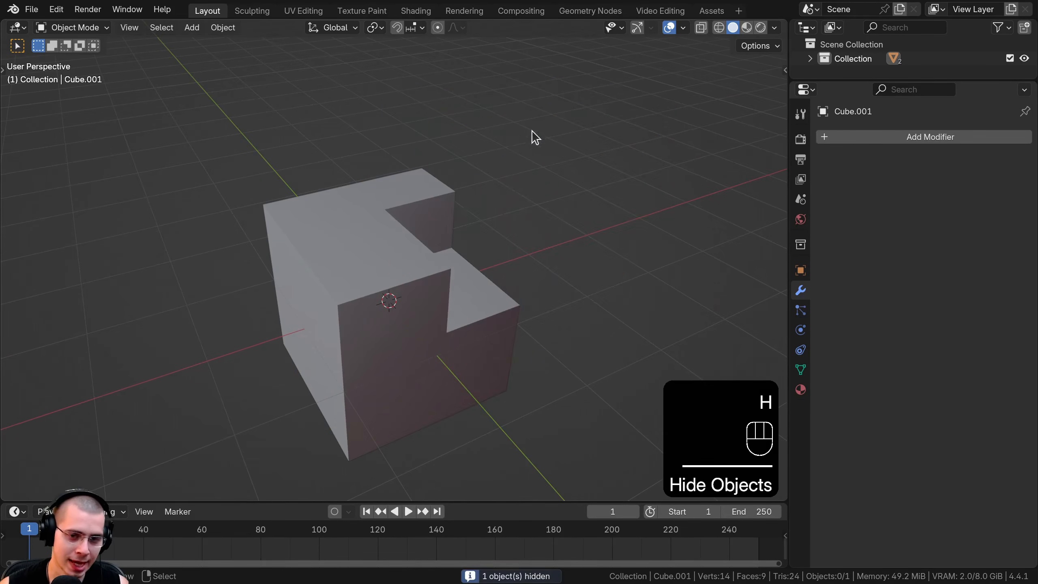
middle_drag(533, 135, 414, 162)
click(414, 162)
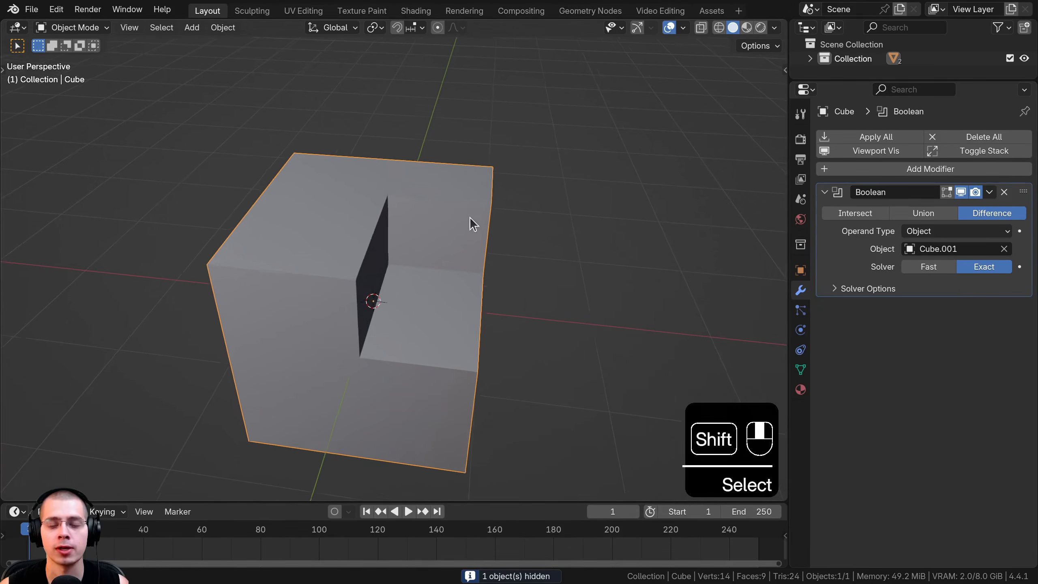
middle_drag(470, 223, 1007, 247)
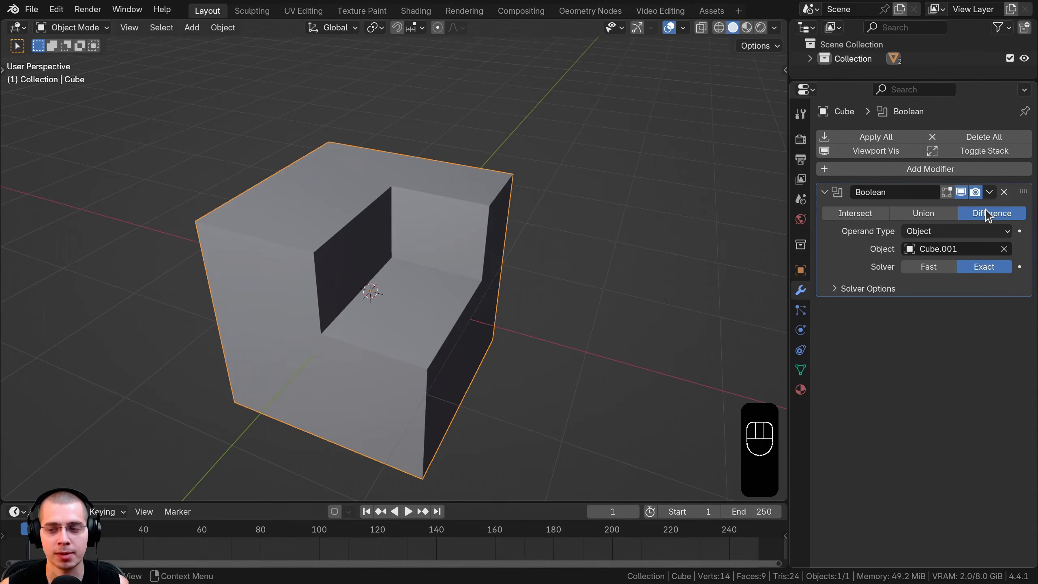
scroll(375, 220, up, 5)
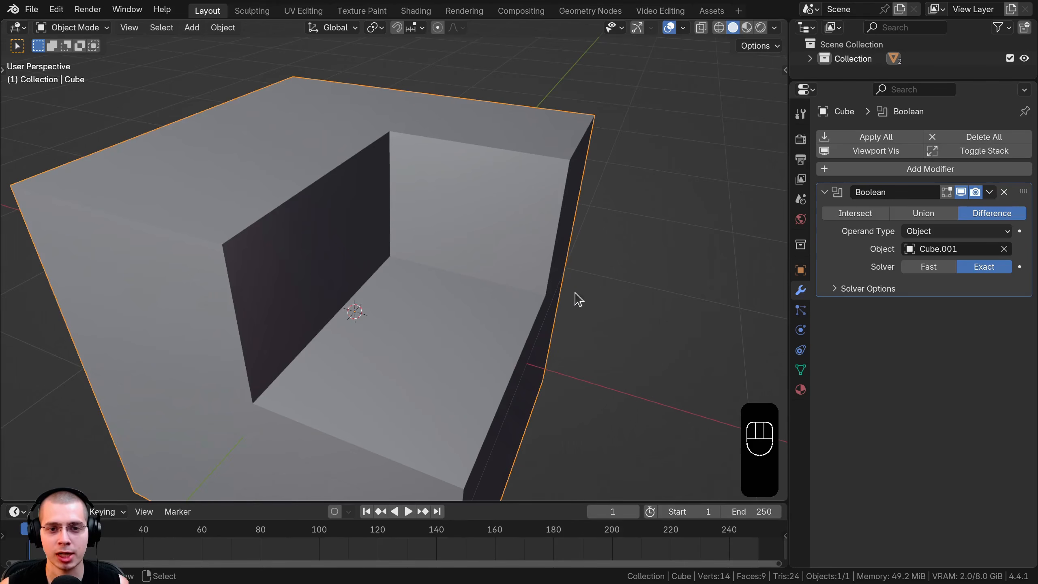
scroll(540, 190, down, 5)
Step: Unhide the cutter cube and switch the viewport shading to Wireframe
key(alt+h)
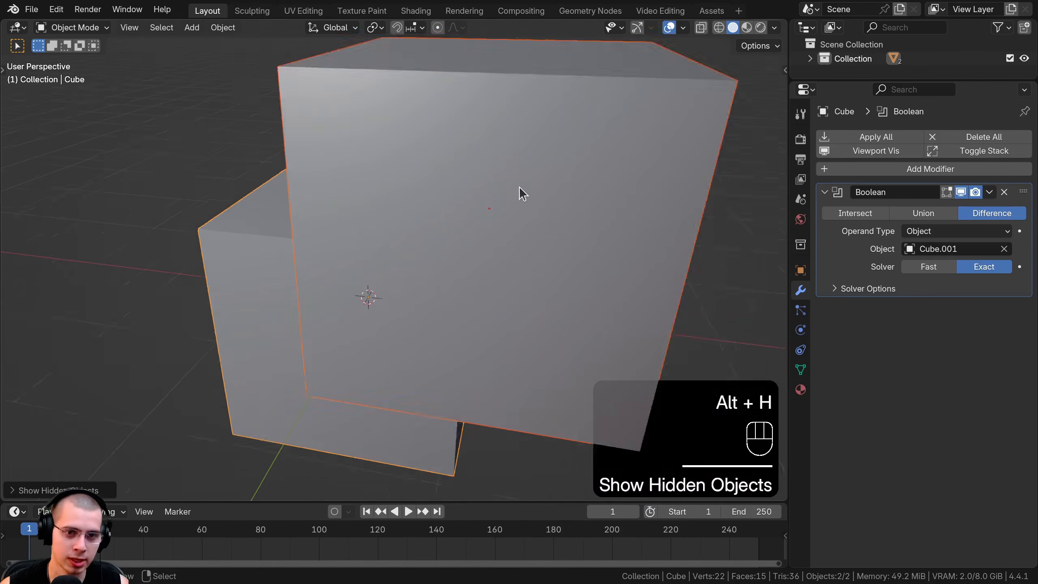
key(a)
right_click(521, 185)
key(z)
middle_drag(446, 196, 412, 204)
scroll(429, 201, up, 3)
Step: Move the cutter cube freely, along the X axis and along the Z axis to shift the Boolean cut
key(g)
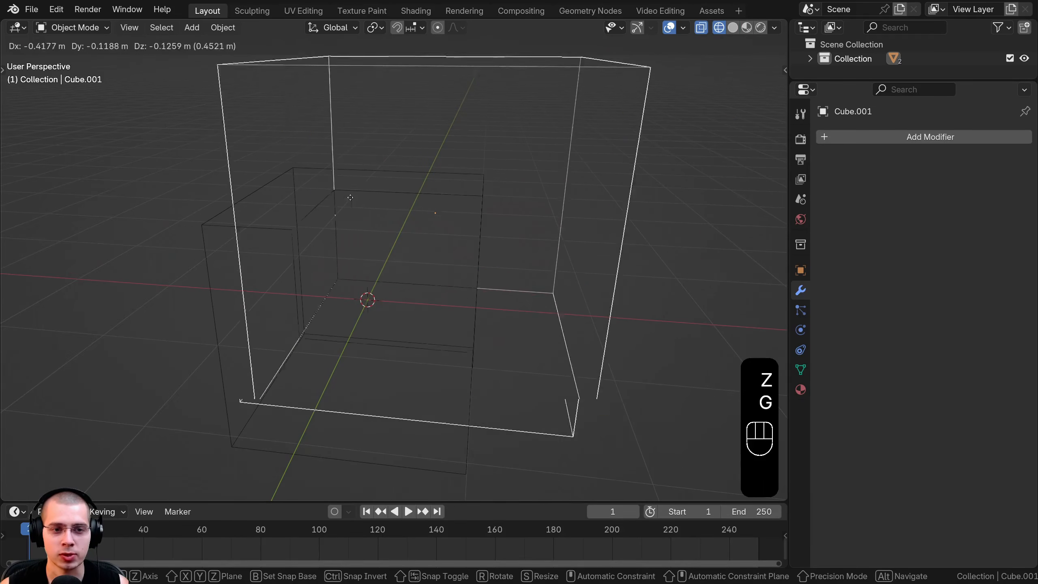
click(432, 233)
middle_drag(432, 232, 445, 224)
scroll(445, 224, down, 1)
key(g)
key(x)
click(464, 233)
key(g)
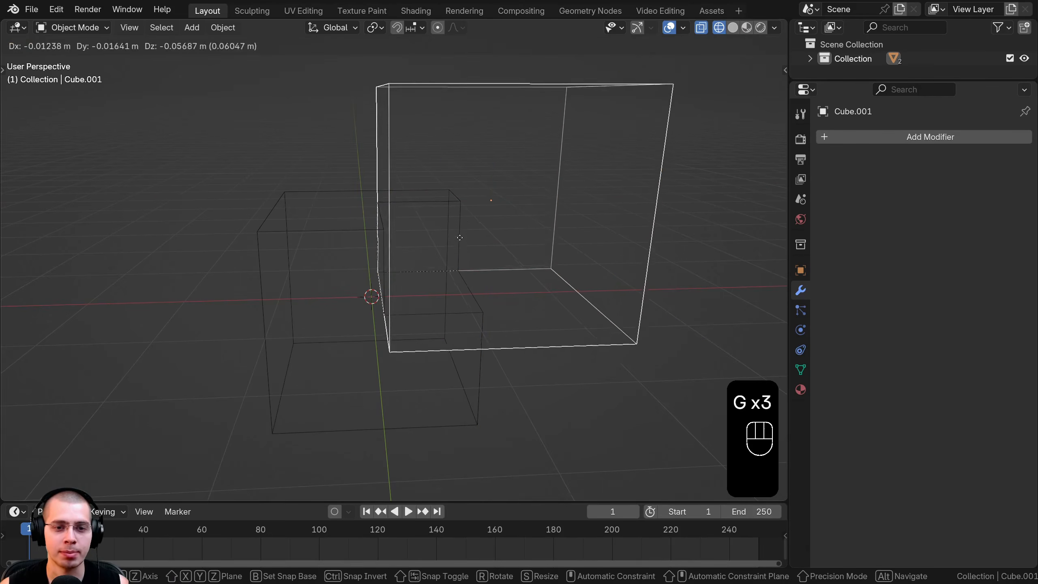
key(z)
click(457, 265)
Step: Reposition the cutter cube with free moves so it overlaps more of the first cube's upper corner
key(g)
click(413, 259)
middle_drag(415, 260, 394, 271)
key(g)
click(292, 278)
key(g)
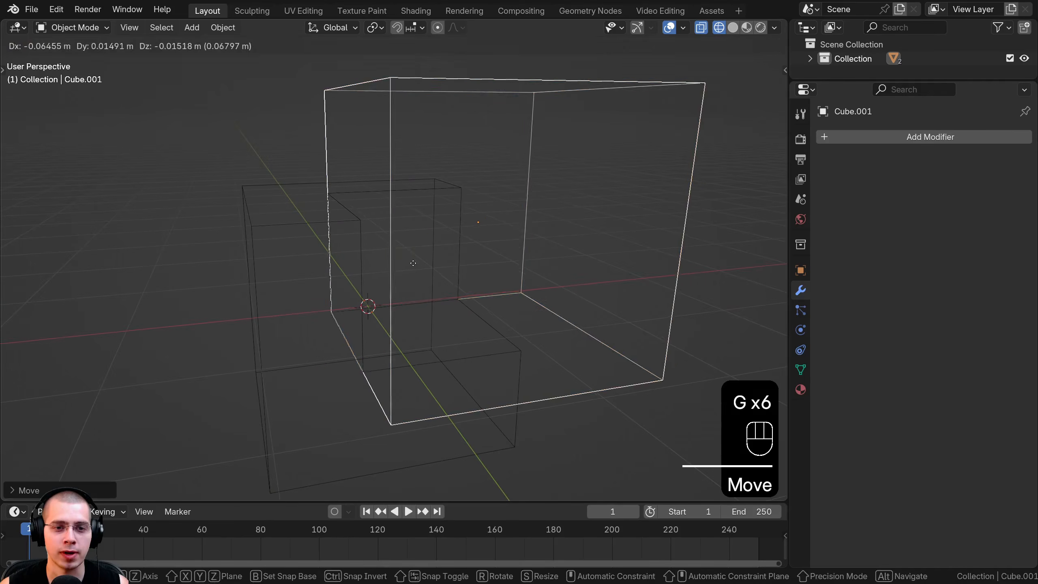
click(332, 256)
middle_drag(332, 255, 263, 238)
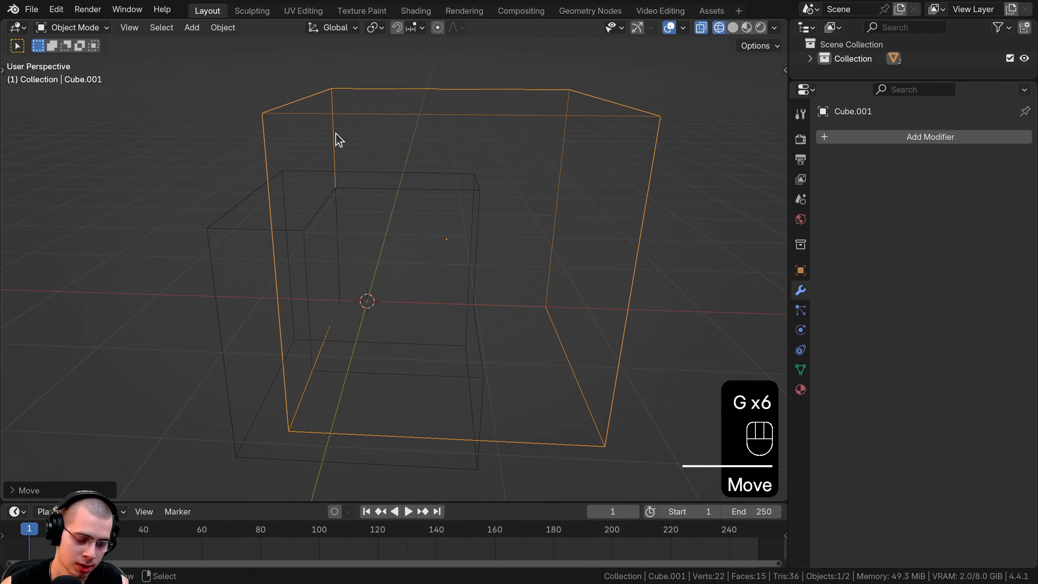
Step: Hide the cutter cube, return the viewport to Solid shading and select the cut cube
key(h)
key(z)
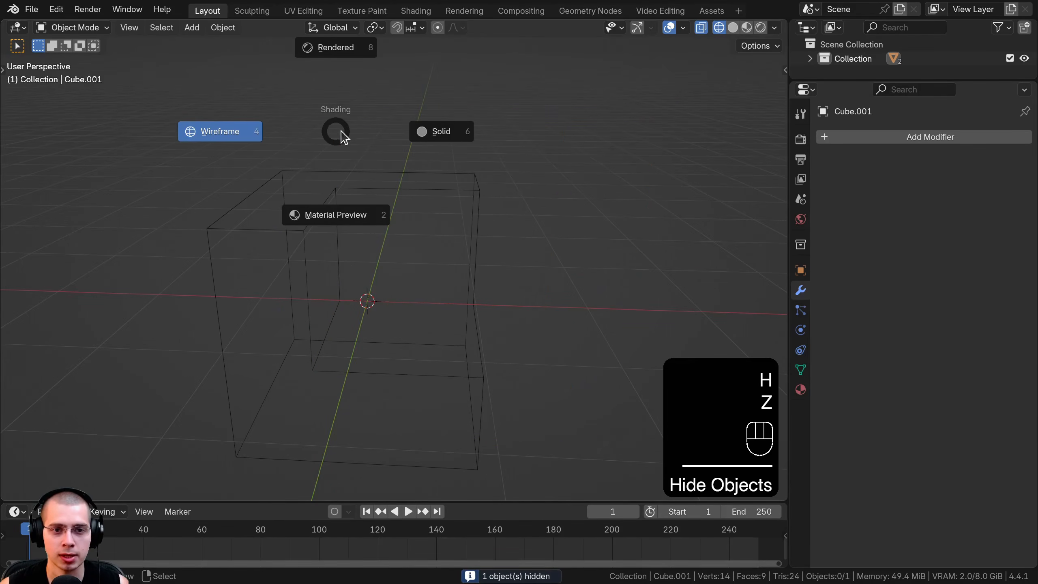
click(487, 134)
middle_drag(486, 135, 443, 186)
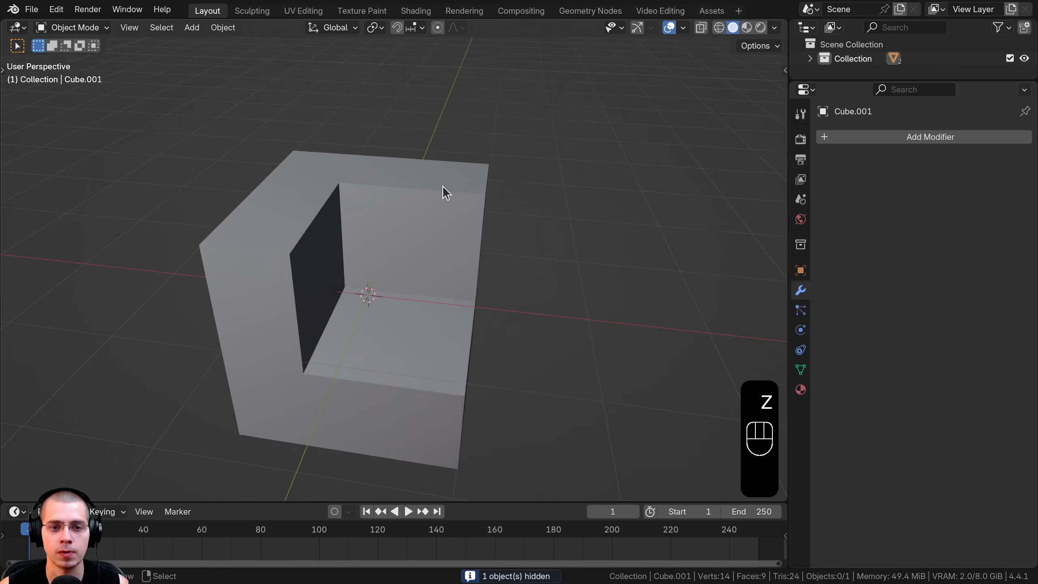
click(442, 186)
scroll(215, 397, up, 2)
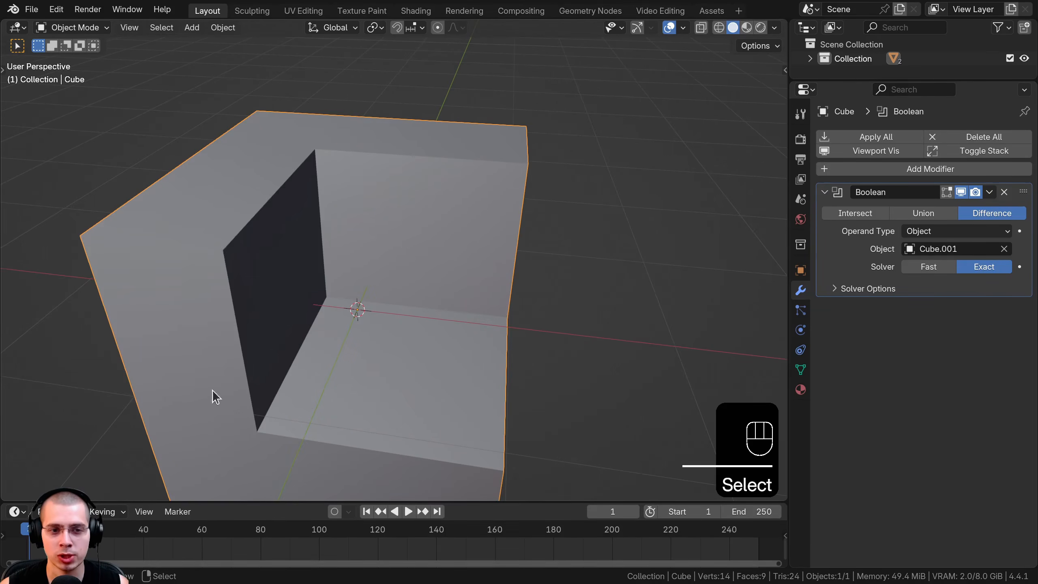
Step: Set the cube's Boolean modifier operation to Union and inspect the joined shape
middle_drag(308, 282, 486, 265)
scroll(486, 265, down, 3)
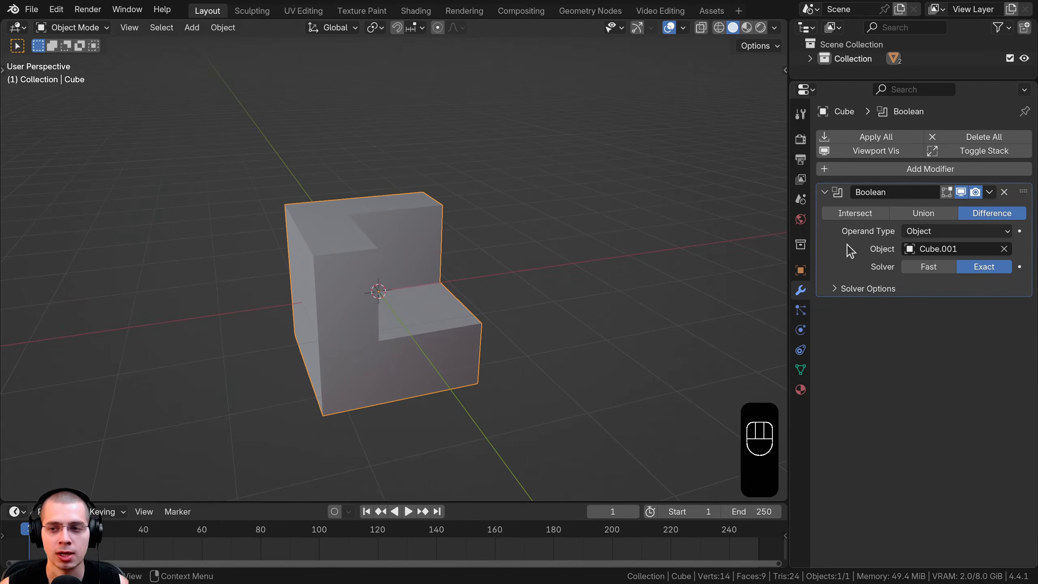
click(920, 214)
mouse_move(392, 213)
middle_down()
mouse_move(410, 194)
mouse_move(449, 203)
mouse_move(446, 222)
middle_up()
key(z)
key(z)
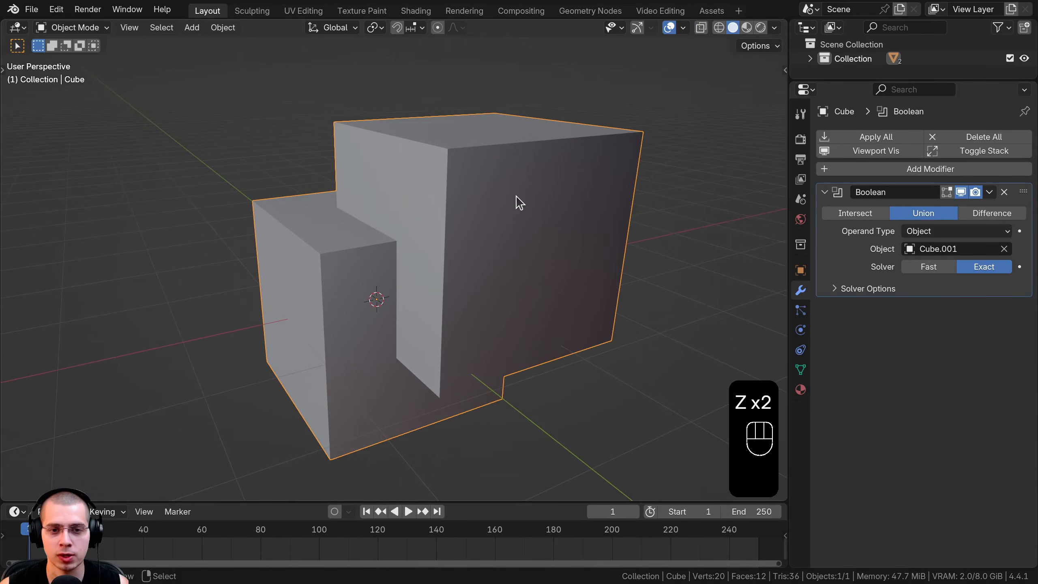
shift+middle_drag(516, 195, 514, 209)
Step: Set the cube's Boolean modifier operation to Intersect and inspect the overlap from several sides
click(851, 213)
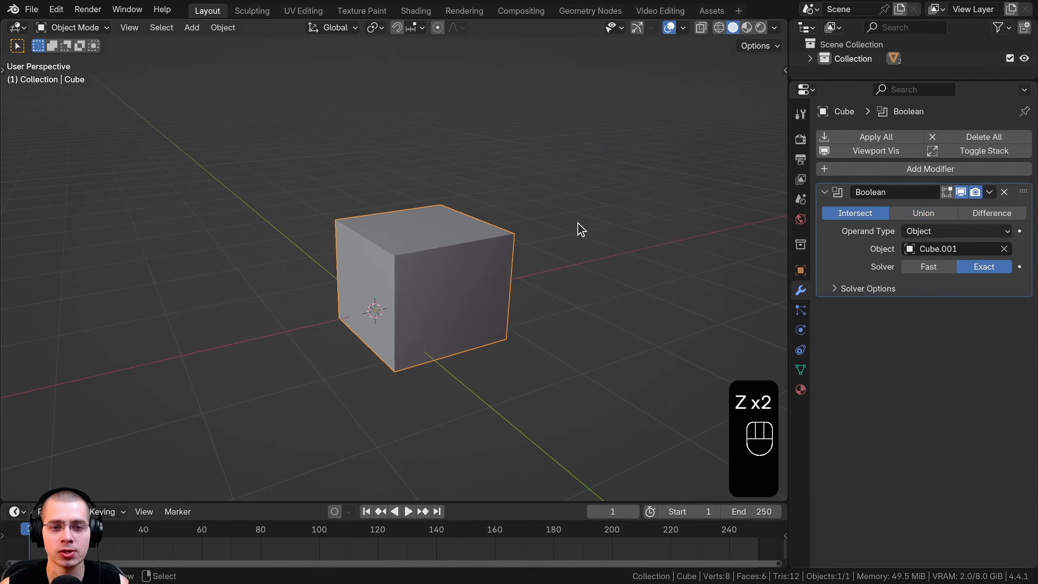
mouse_move(577, 227)
middle_down()
mouse_move(478, 200)
mouse_move(370, 253)
mouse_move(290, 208)
mouse_move(496, 339)
middle_up()
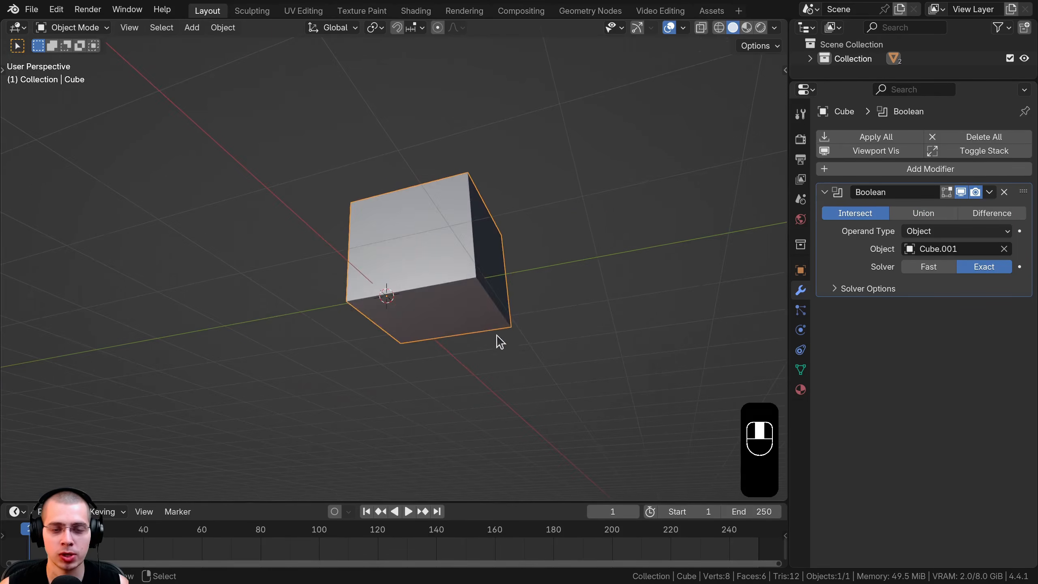
key(z)
key(z)
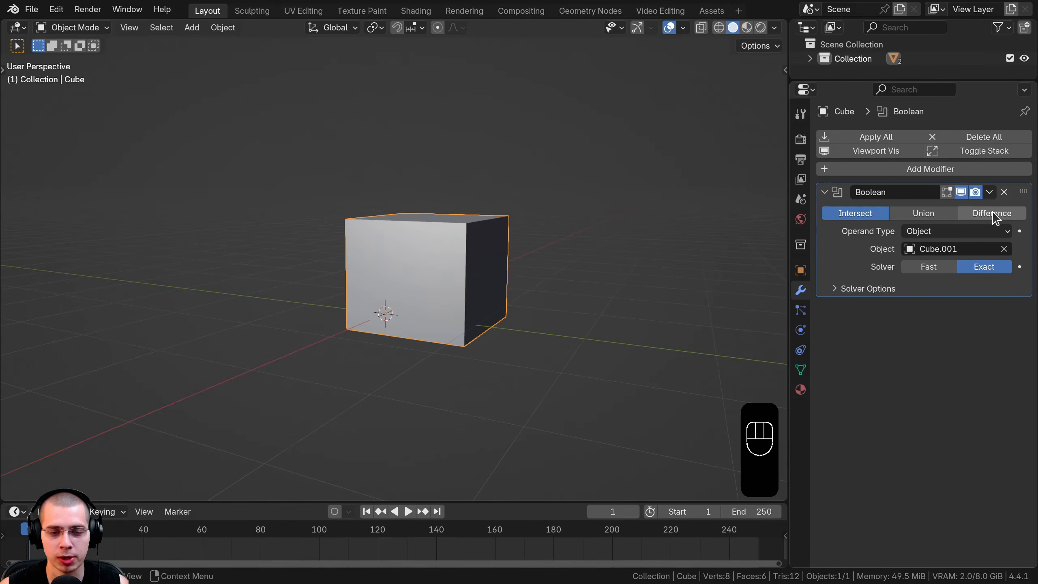
Step: Set the cube's Boolean modifier operation back to Difference
click(995, 212)
middle_drag(286, 335, 375, 280)
scroll(375, 281, up, 2)
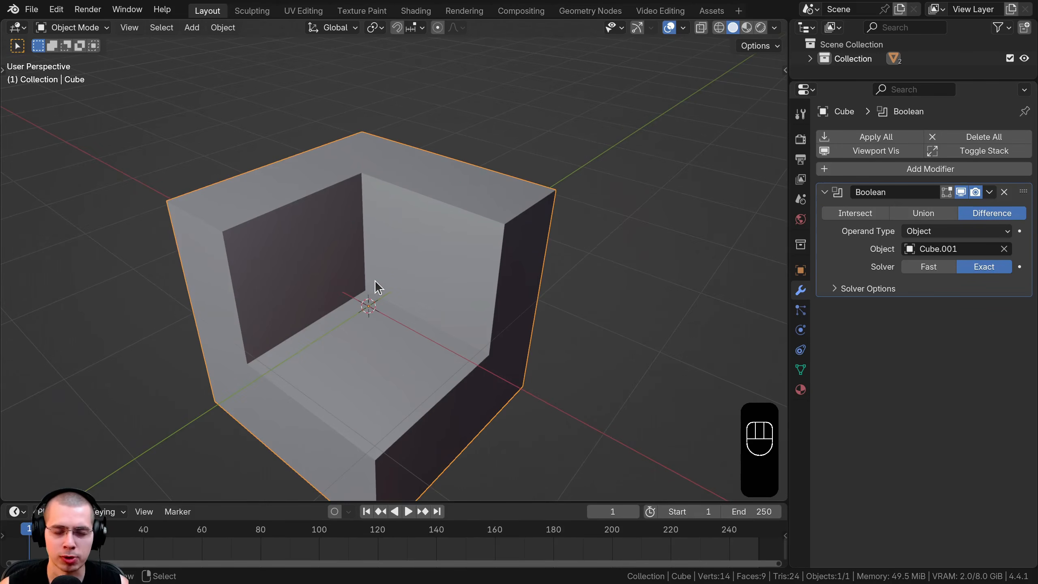
Step: Compare the cube's base mesh in Edit Mode with its cut shape in Object Mode while the Boolean is unapplied
click(989, 193)
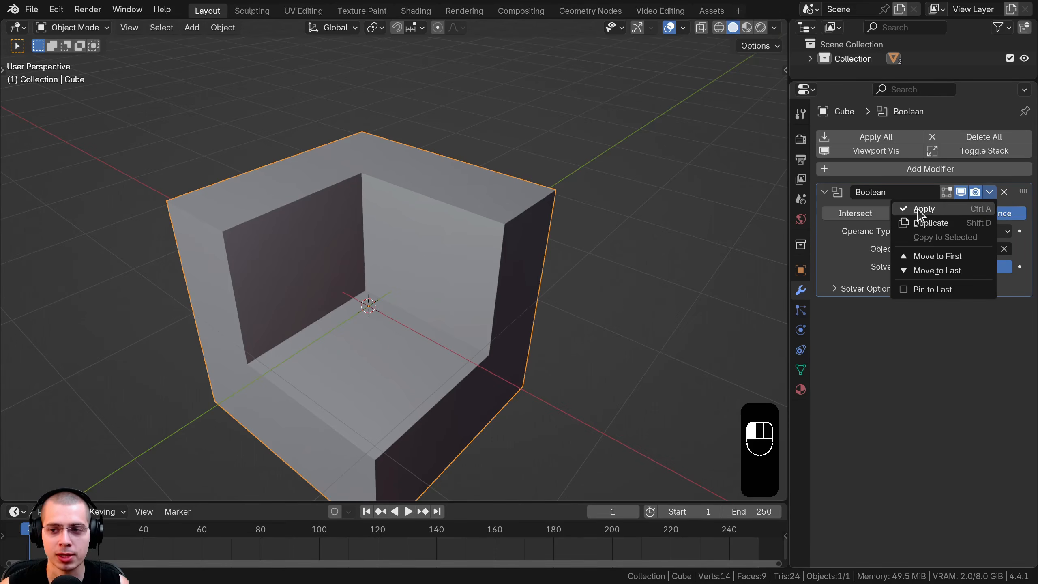
key(Tab)
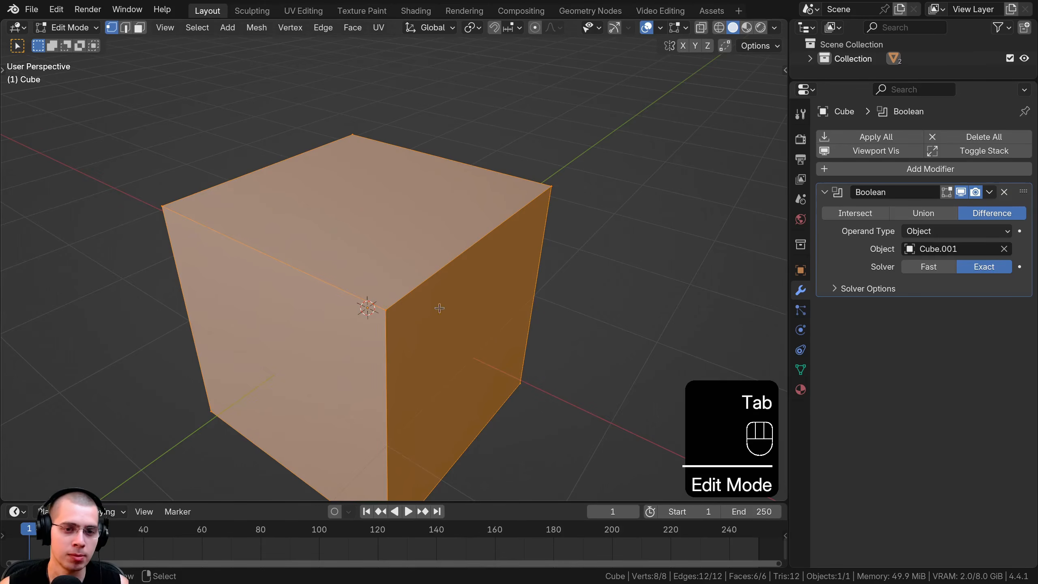
middle_drag(468, 229, 440, 183)
key(Tab)
key(Tab)
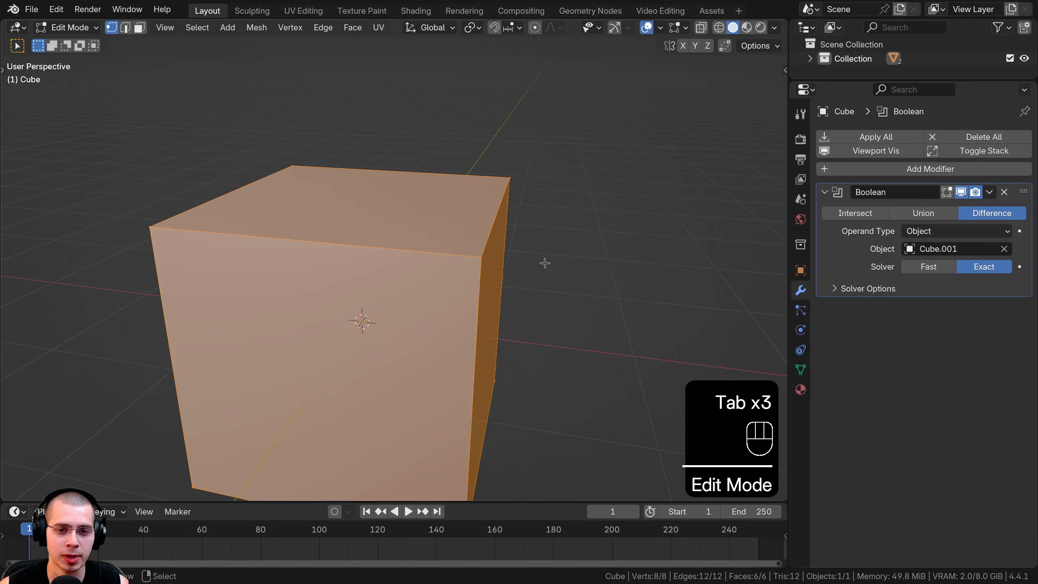
middle_drag(441, 282, 434, 289)
key(Tab)
Step: Apply the Boolean modifier to the cube and inspect the resulting mesh in Edit Mode
click(988, 192)
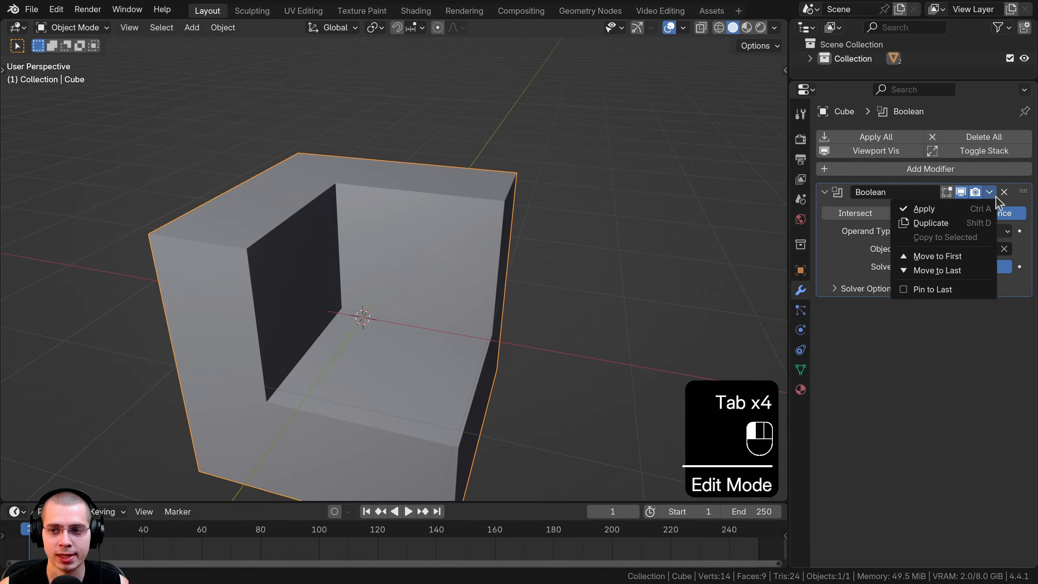
click(918, 211)
middle_drag(457, 298, 352, 153)
key(Tab)
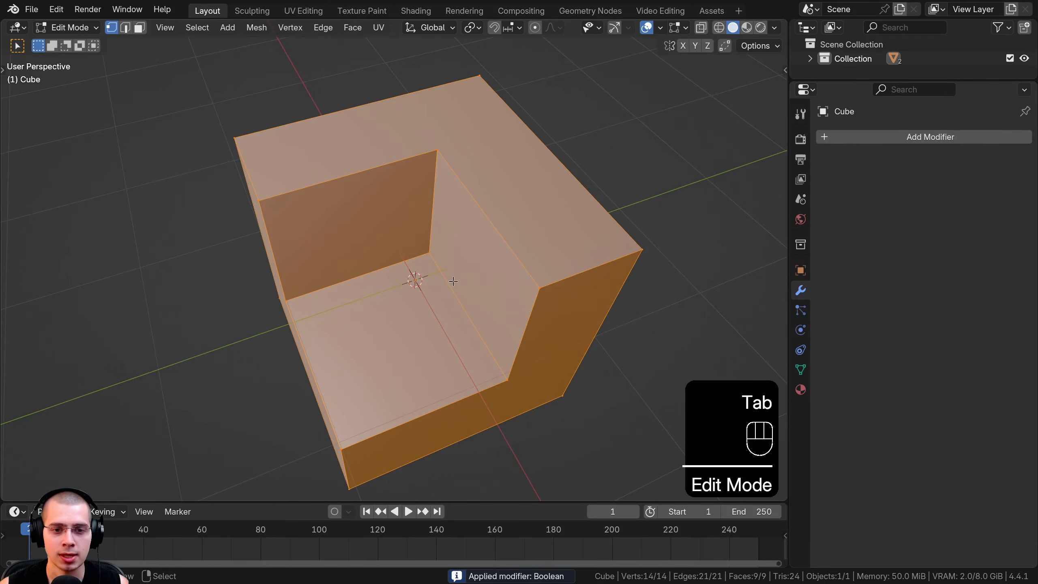
middle_drag(313, 297, 286, 184)
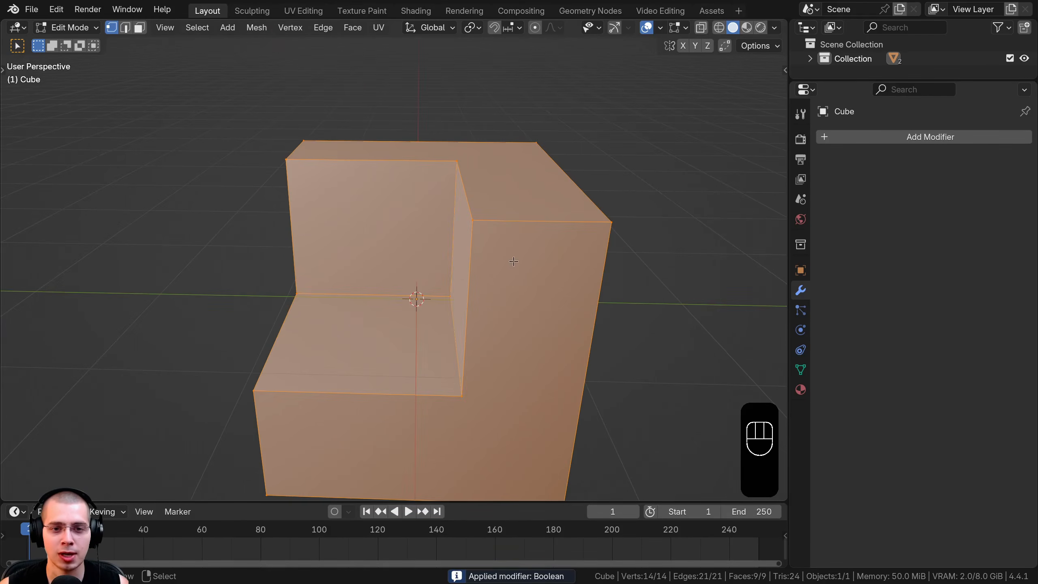
Step: Undo applying the Boolean modifier and check the cube's base mesh again in Edit Mode
key(Tab)
middle_drag(513, 261, 438, 361)
key(ctrl+z)
key(ctrl+z)
key(ctrl+z)
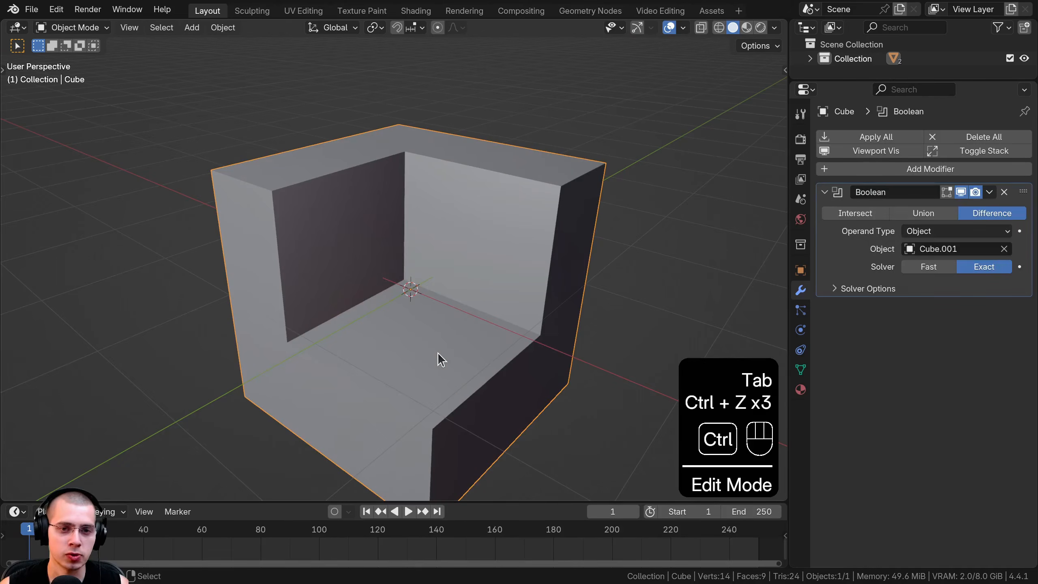
key(ctrl+z)
key(ctrl+z)
key(Tab)
middle_drag(438, 350, 504, 331)
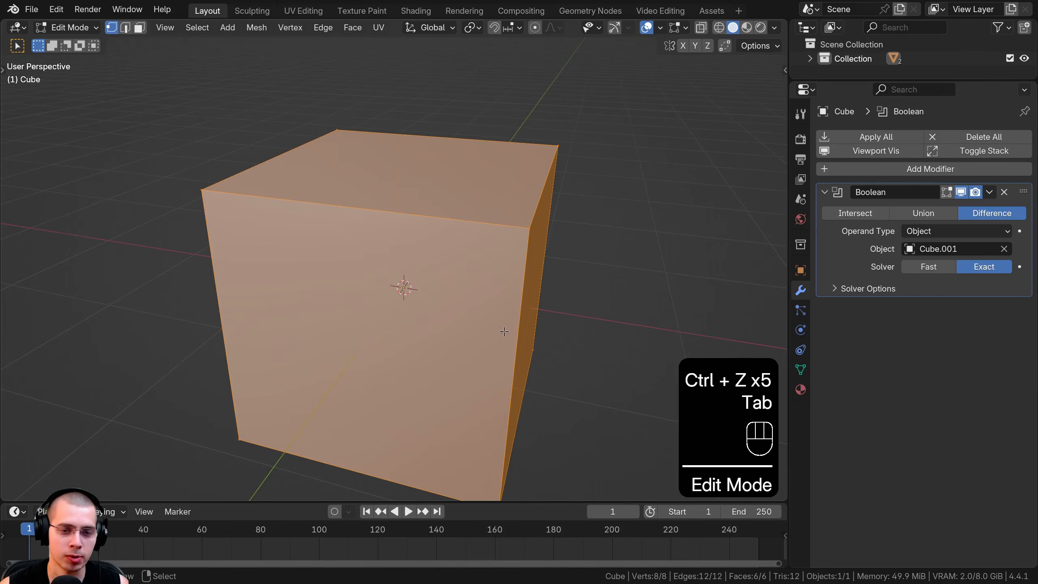
key(Tab)
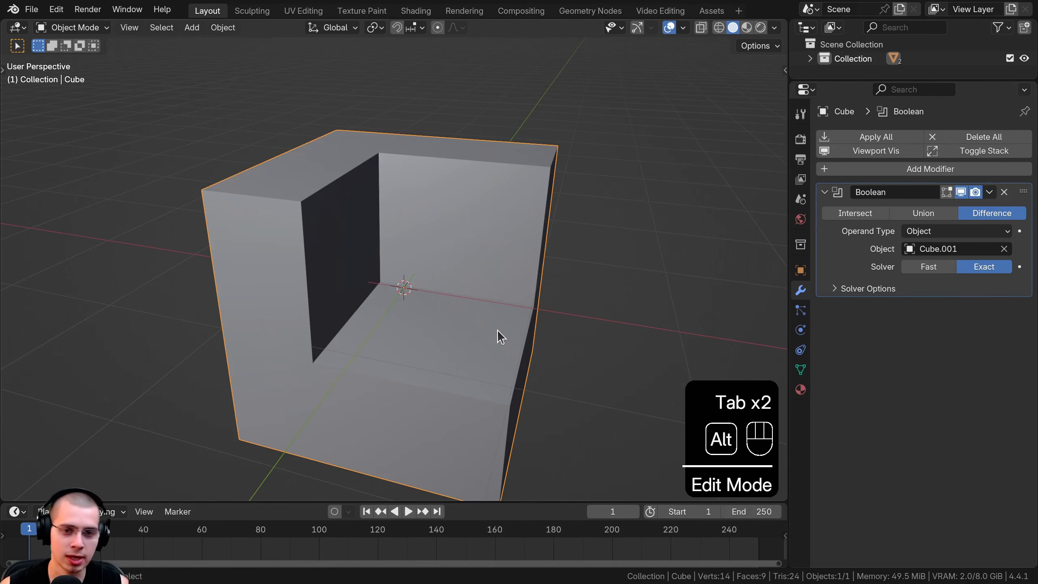
Step: Reveal the hidden cutter cube and select it alone
key(alt+h)
key(a)
middle_drag(497, 329, 495, 141)
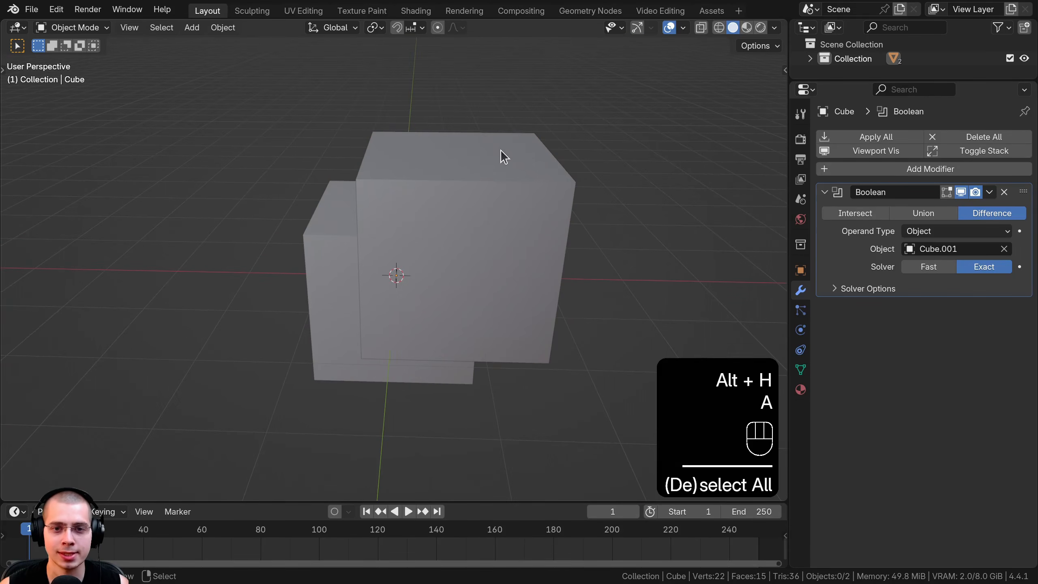
click(501, 150)
middle_drag(507, 193, 523, 250)
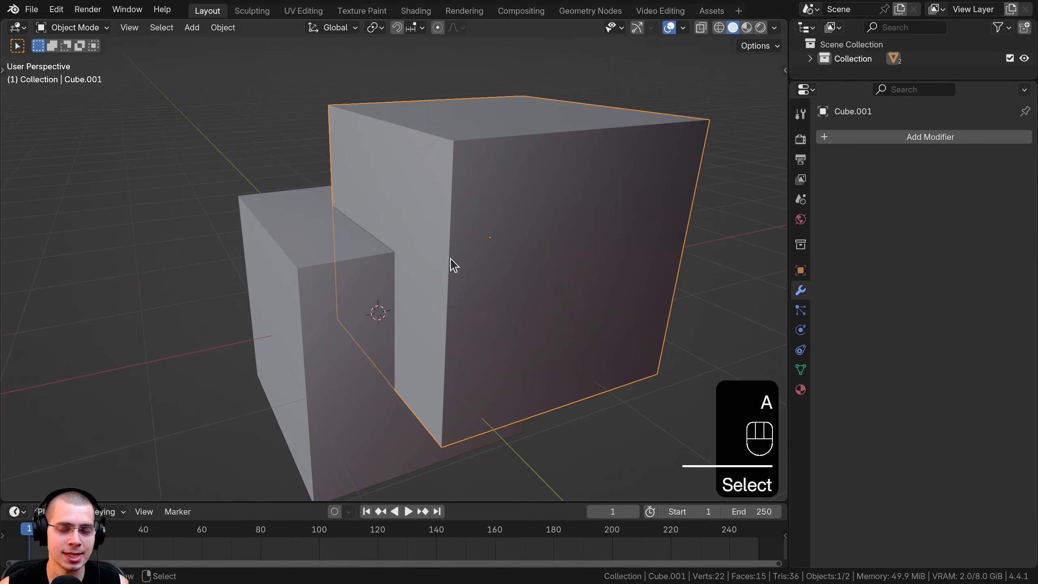
Step: Set the cutter cube's viewport display to Wire and deselect everything
click(800, 270)
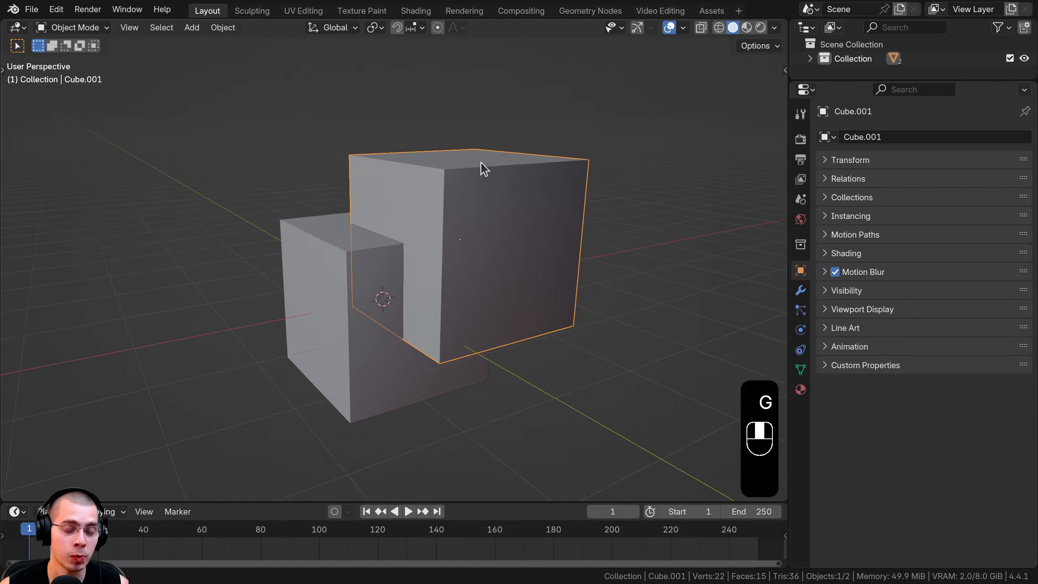
key(g)
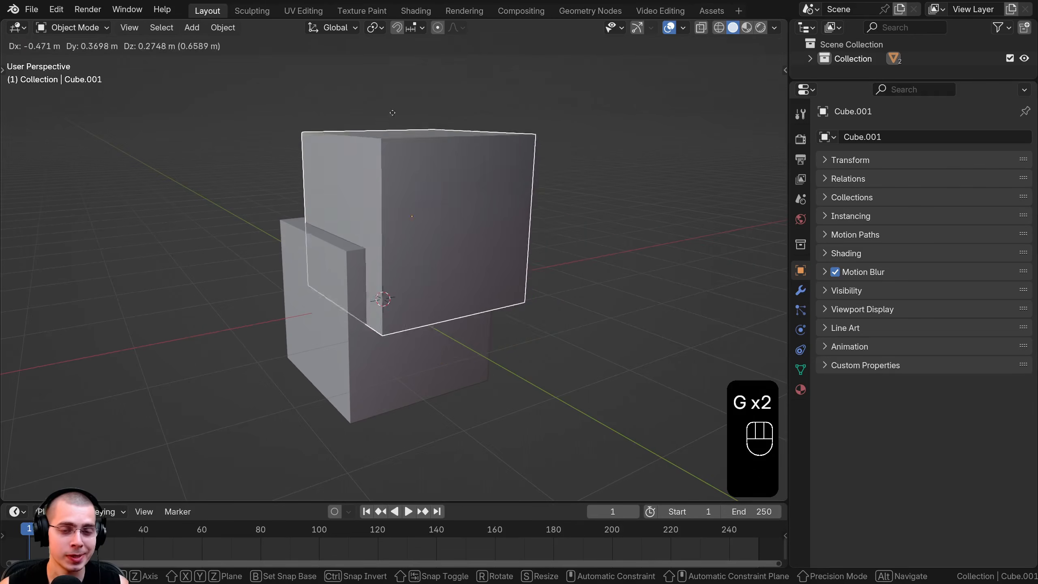
click(429, 212)
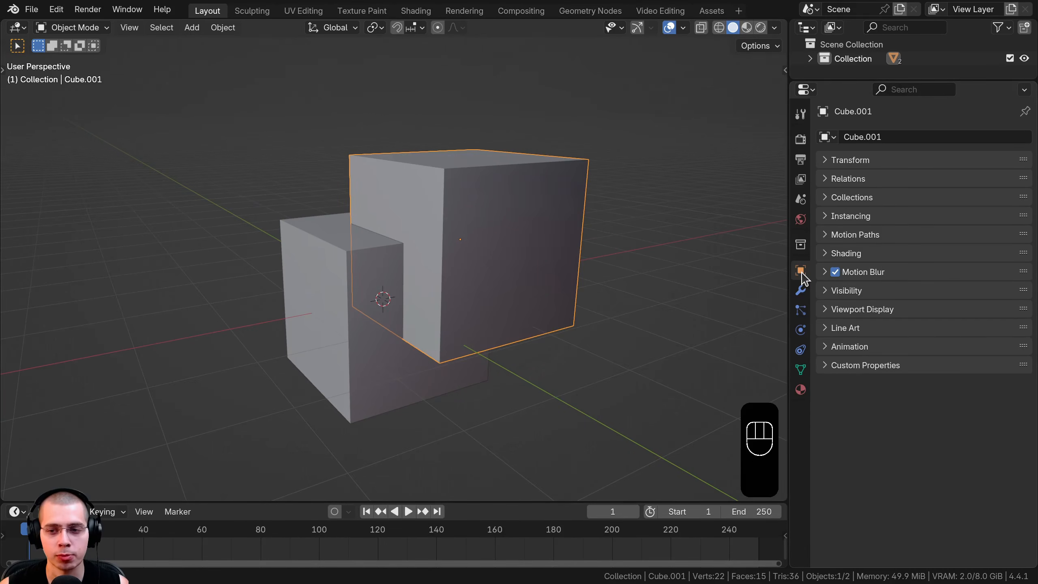
click(823, 310)
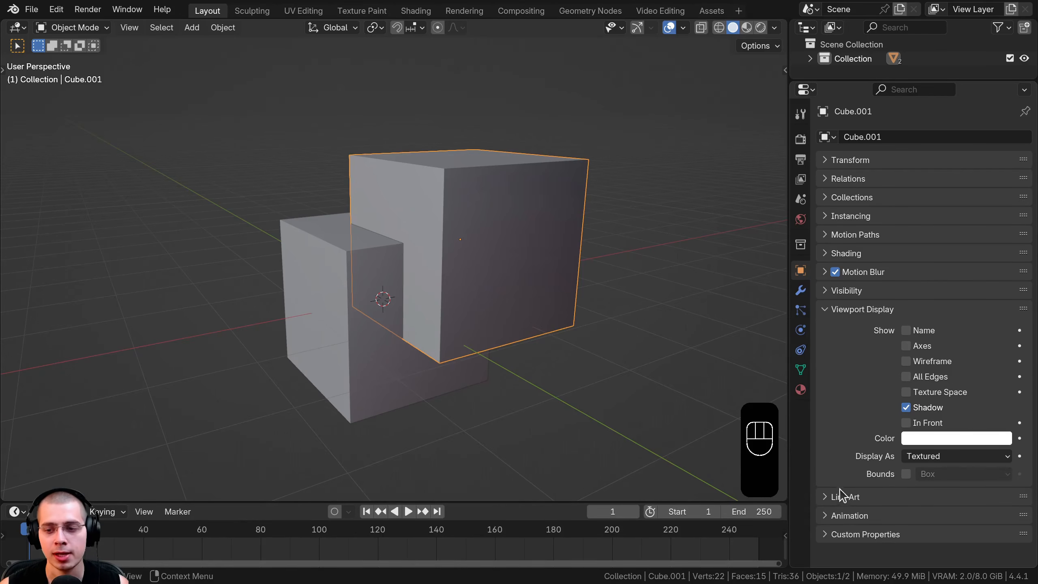
click(939, 458)
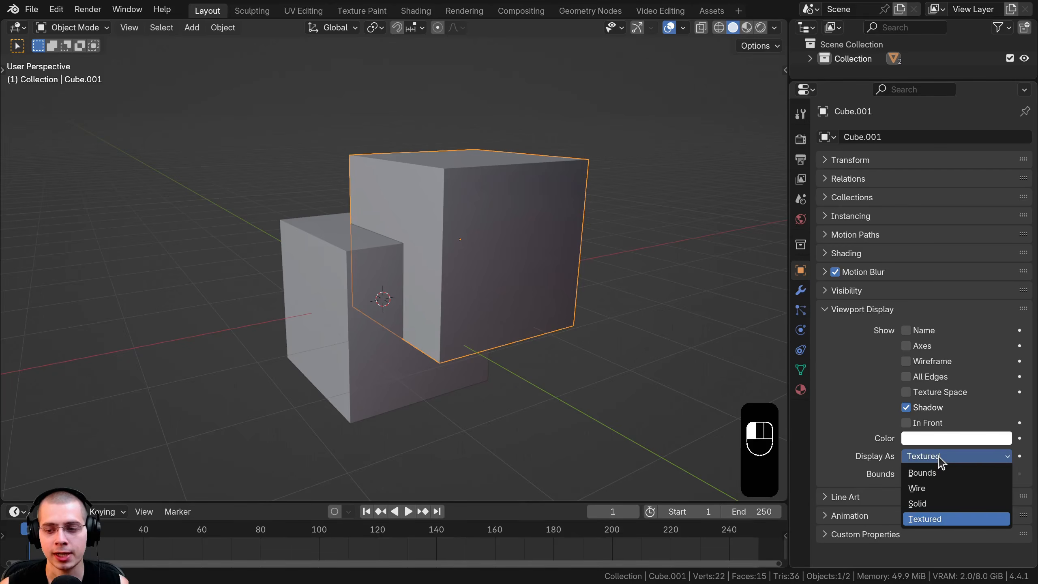
click(919, 489)
middle_drag(511, 368, 470, 338)
key(a)
key(a)
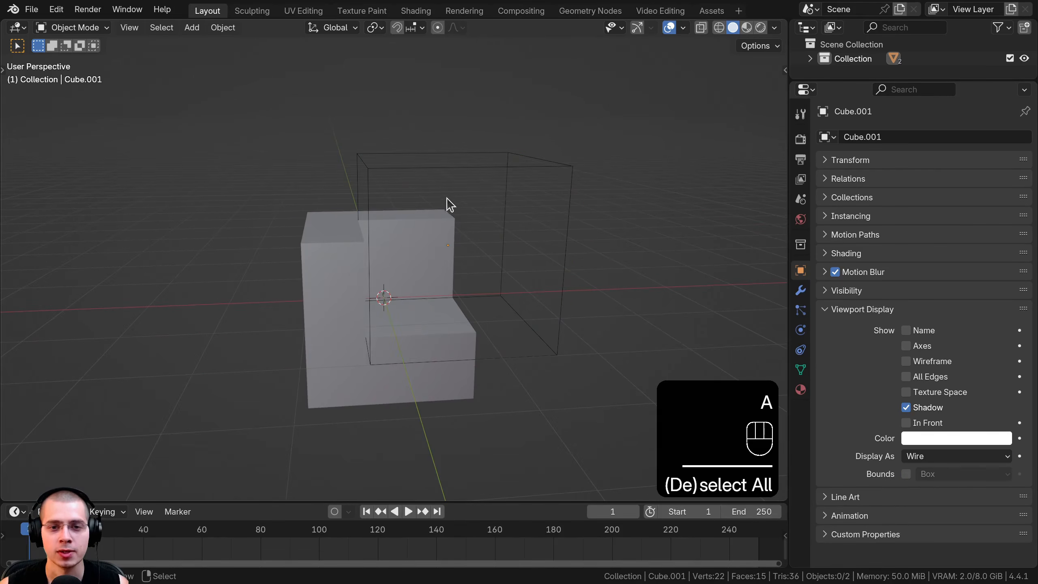
Step: Select the wireframe cutter and move it freely through the main cube several times to vary the Difference cut
middle_drag(450, 204, 628, 228)
click(501, 179)
key(g)
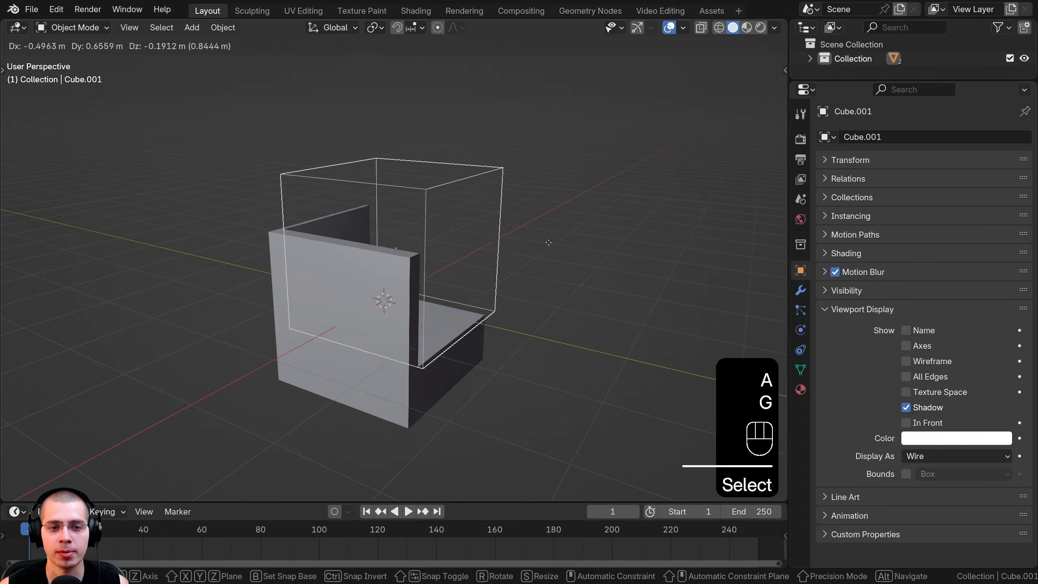
click(683, 199)
middle_drag(683, 199, 563, 196)
key(g)
click(501, 231)
middle_drag(501, 231, 428, 298)
key(g)
click(384, 289)
key(g)
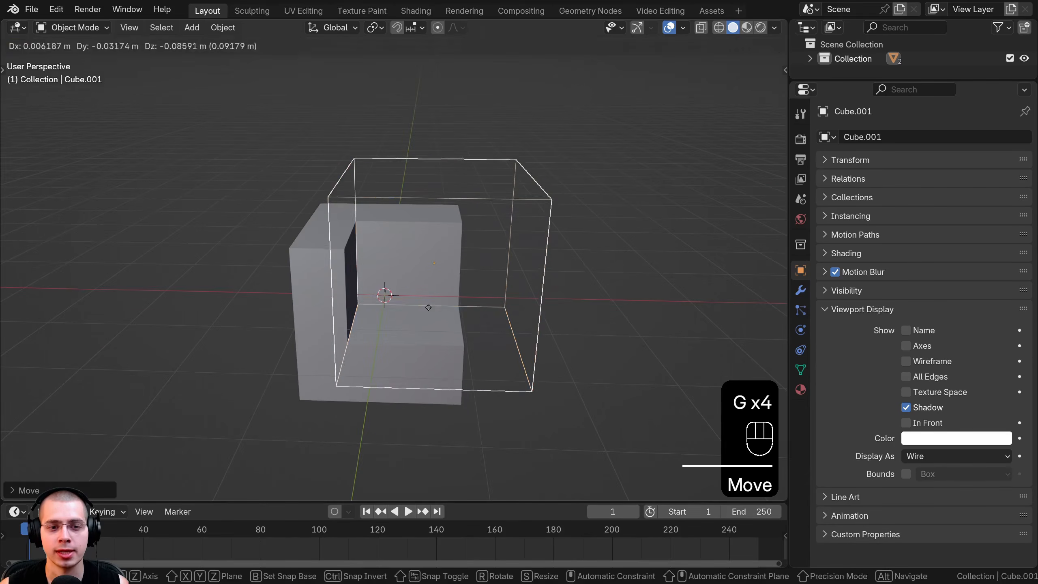
click(428, 310)
Step: Select the main cube and set its Boolean modifier operation to Union
click(303, 279)
middle_drag(307, 278, 359, 275)
scroll(409, 230, up, 1)
click(530, 176)
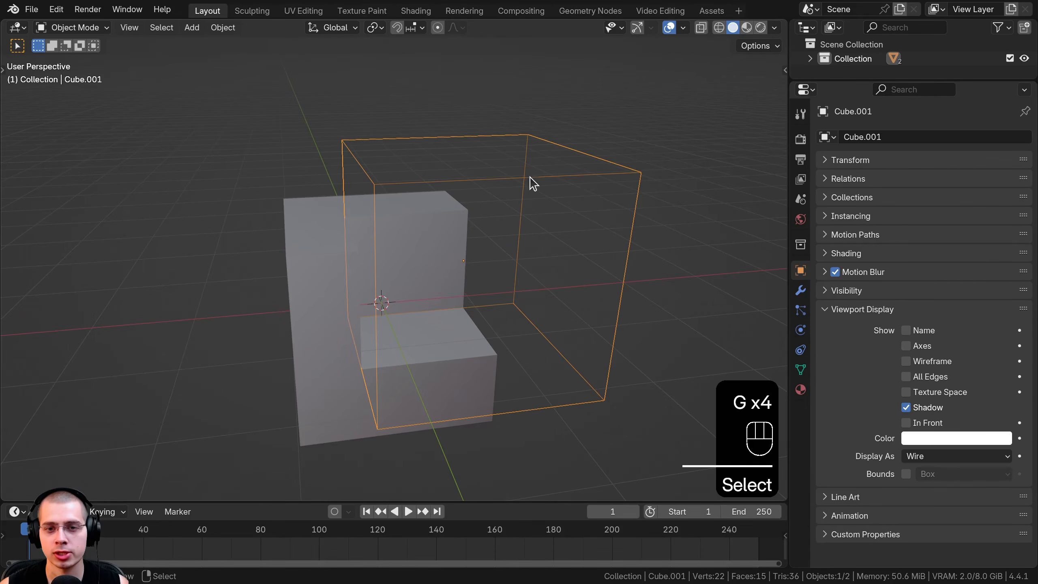
click(799, 389)
click(291, 256)
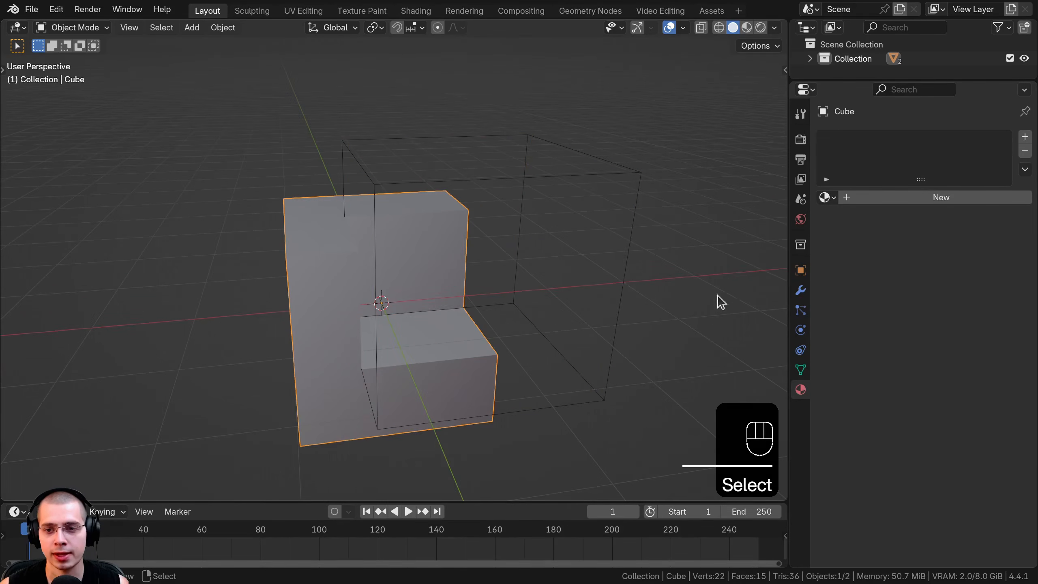
click(801, 291)
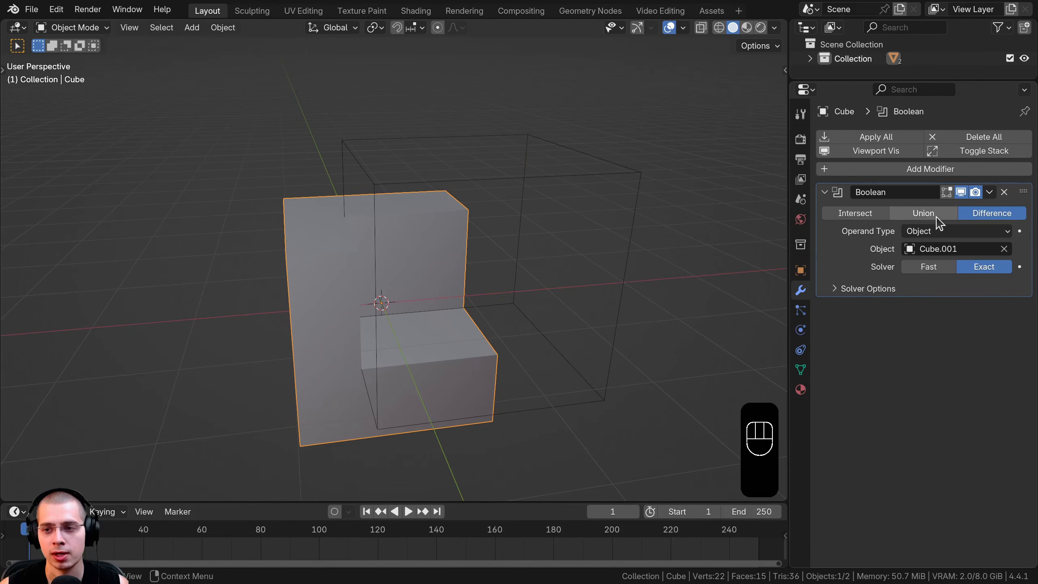
click(924, 213)
Step: Try to move the cutter cube to preview how the Union shape follows it
click(557, 157)
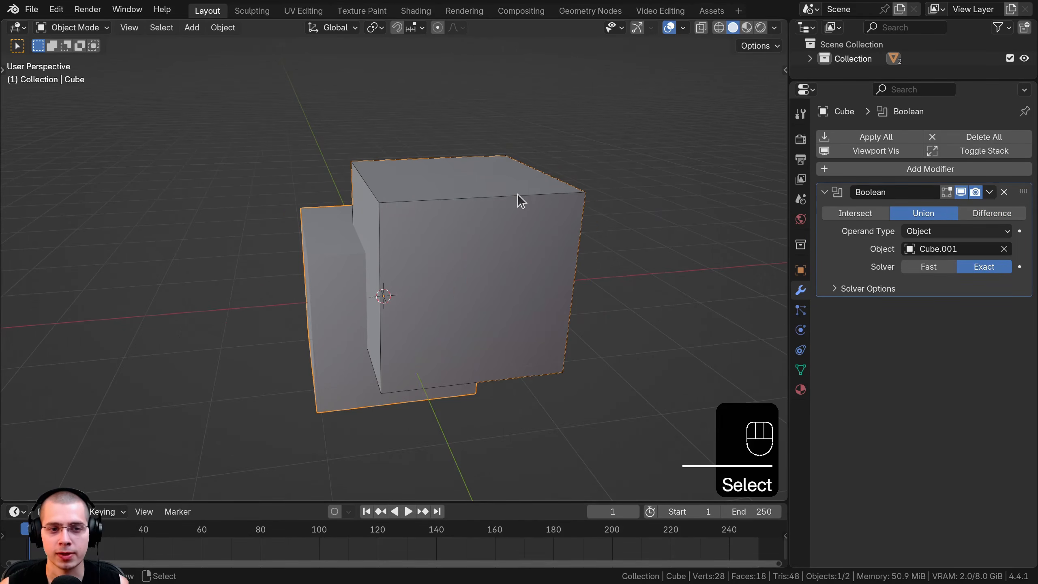
key(g)
right_click(509, 221)
middle_drag(510, 221, 573, 224)
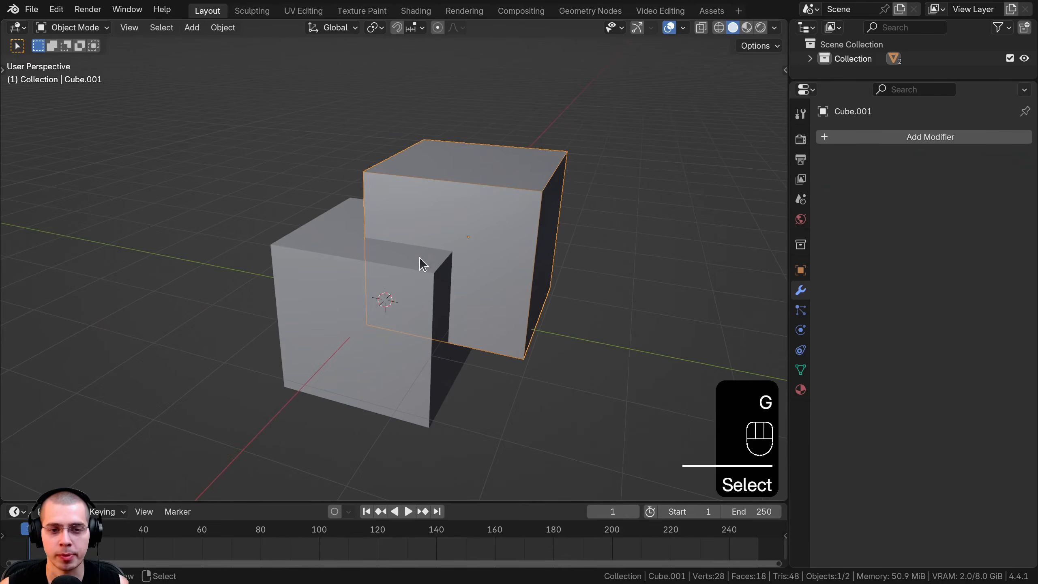
Step: Select the main cube and set its Boolean modifier operation to Intersect
middle_drag(423, 264, 317, 248)
click(317, 248)
click(844, 214)
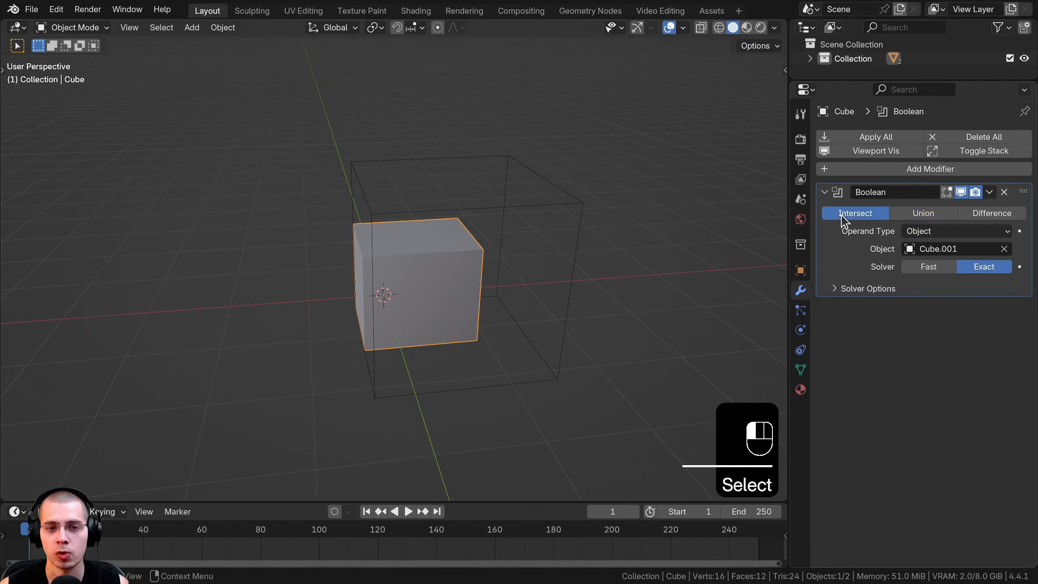
Step: Select the wireframe cutter and move it freely over the main cube to vary the Intersect shape
right_click(509, 197)
middle_drag(509, 197, 598, 207)
key(g)
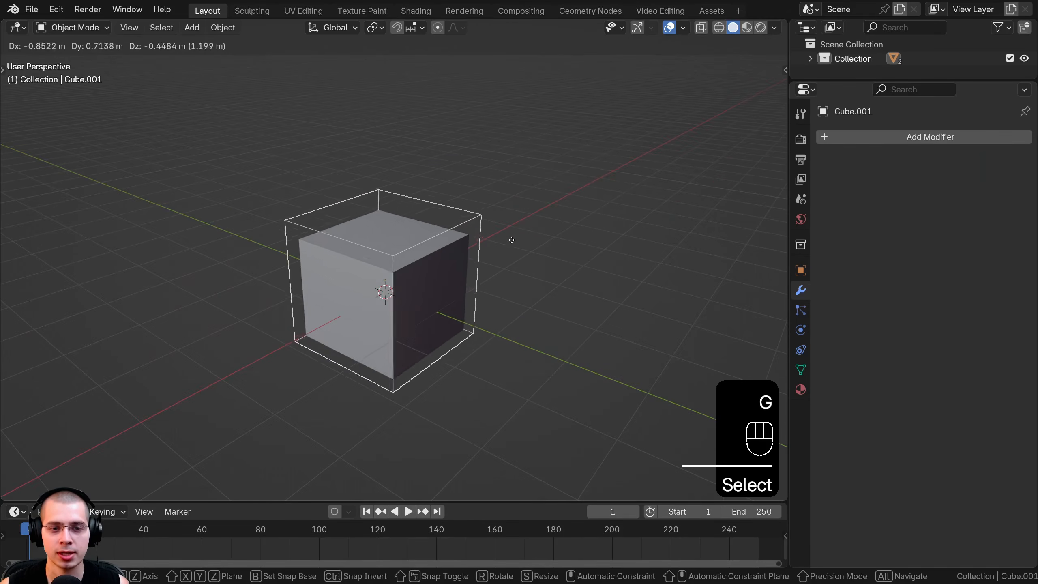
click(432, 211)
key(g)
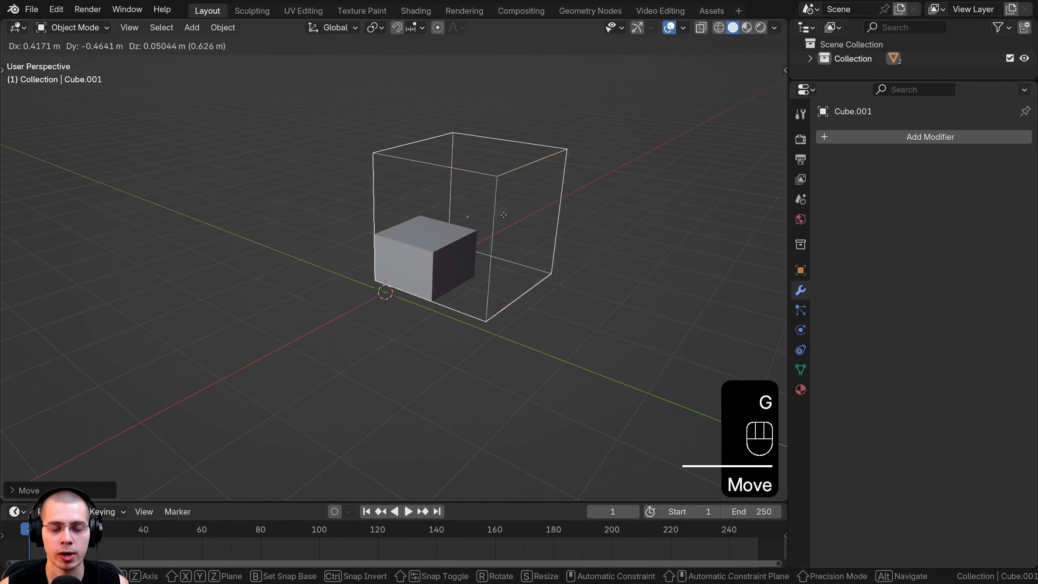
click(504, 229)
right_click(439, 234)
middle_drag(438, 234, 341, 236)
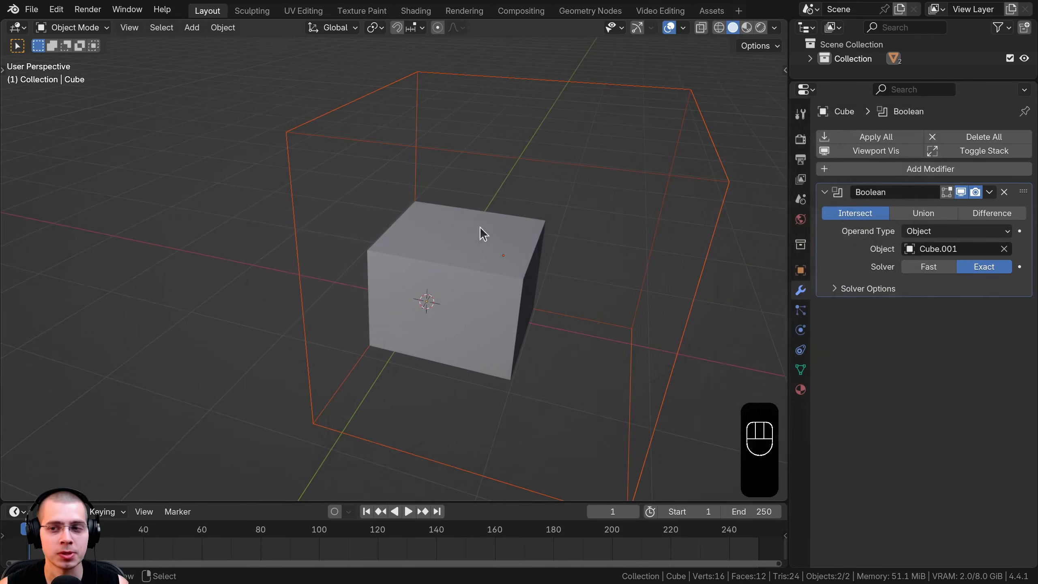
Step: Select all objects and delete them to empty the scene
key(a)
key(a)
key(x)
click(456, 111)
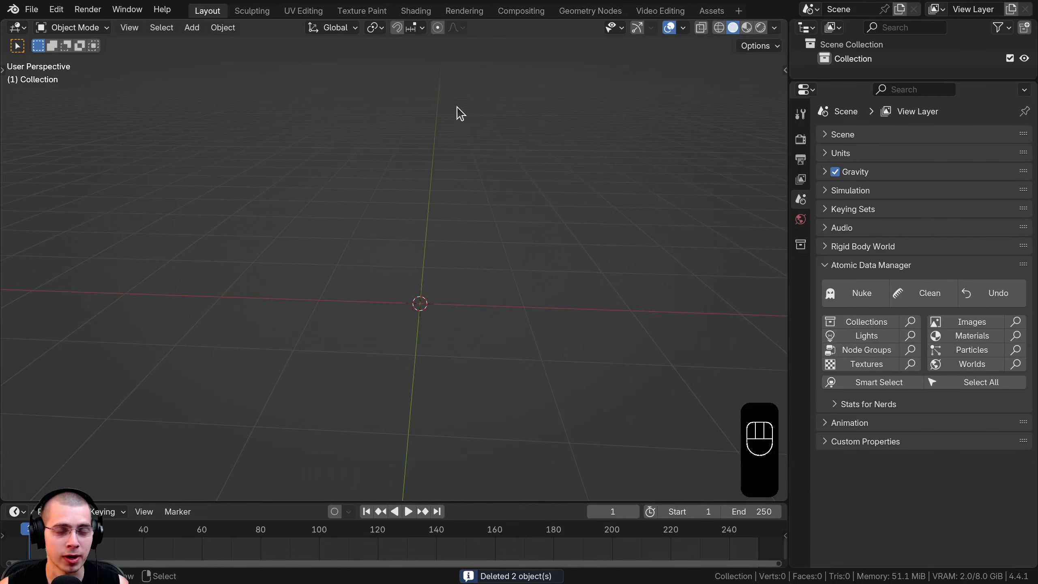
Step: Add a monkey mesh to the empty scene and frame its face in the view
scroll(474, 124, up, 1)
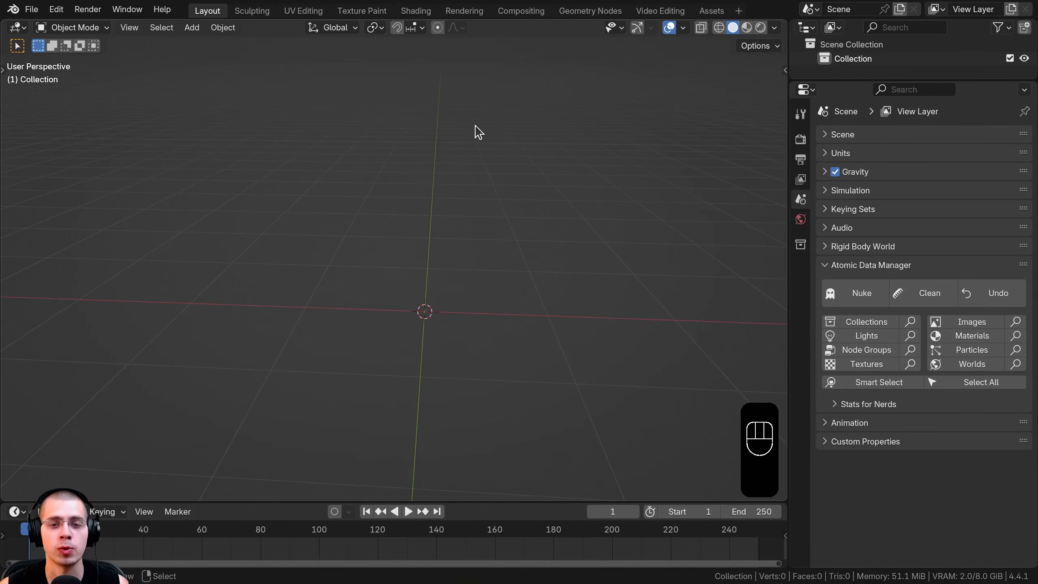
key(shift+a)
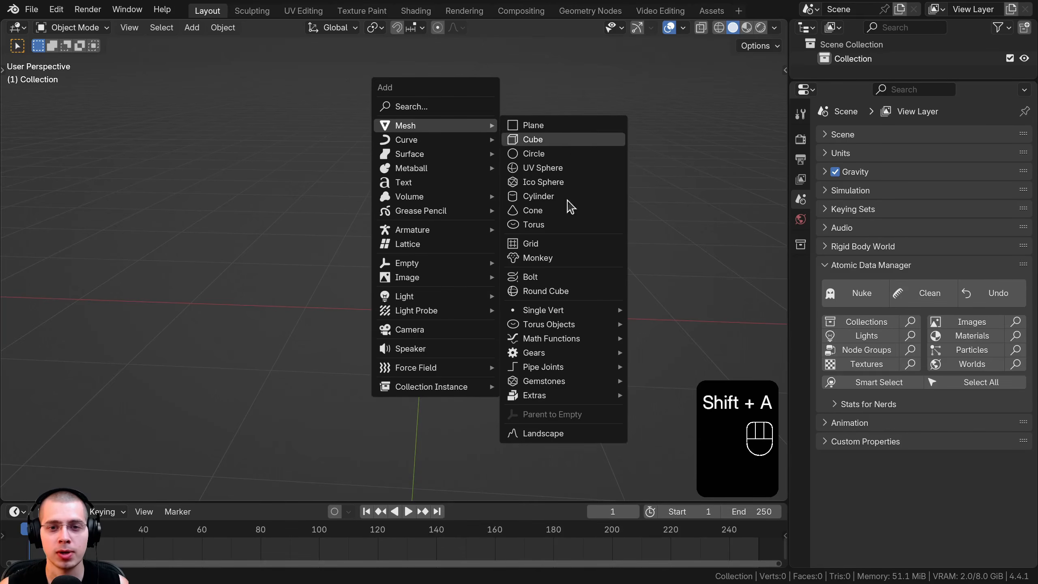
click(564, 259)
scroll(438, 231, up, 4)
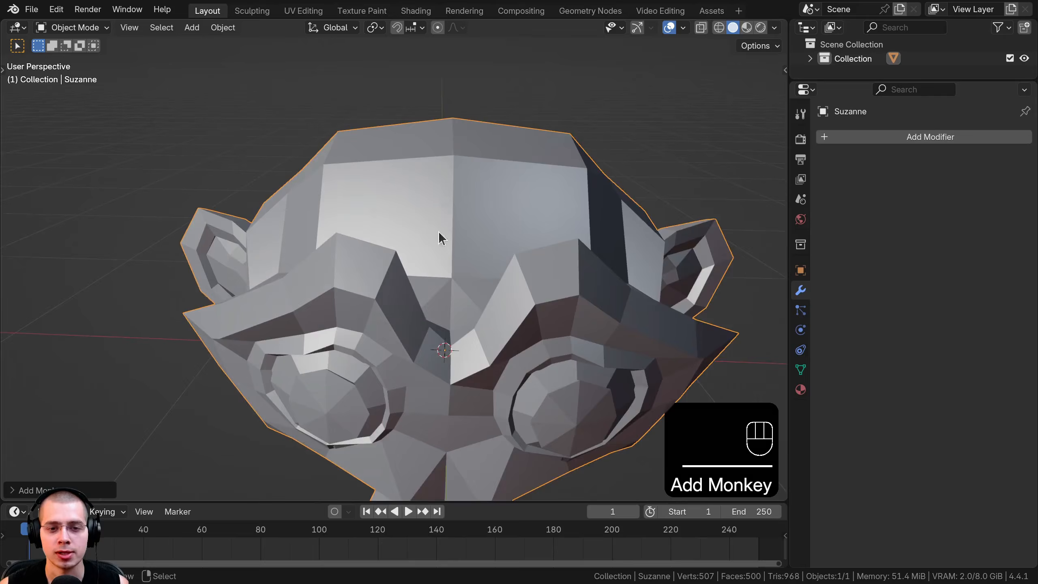
middle_drag(438, 232, 405, 176)
shift+middle_drag(404, 175, 450, 192)
Step: Add a Wireframe modifier to the monkey and deselect it
click(921, 134)
click(921, 134)
text(wir)
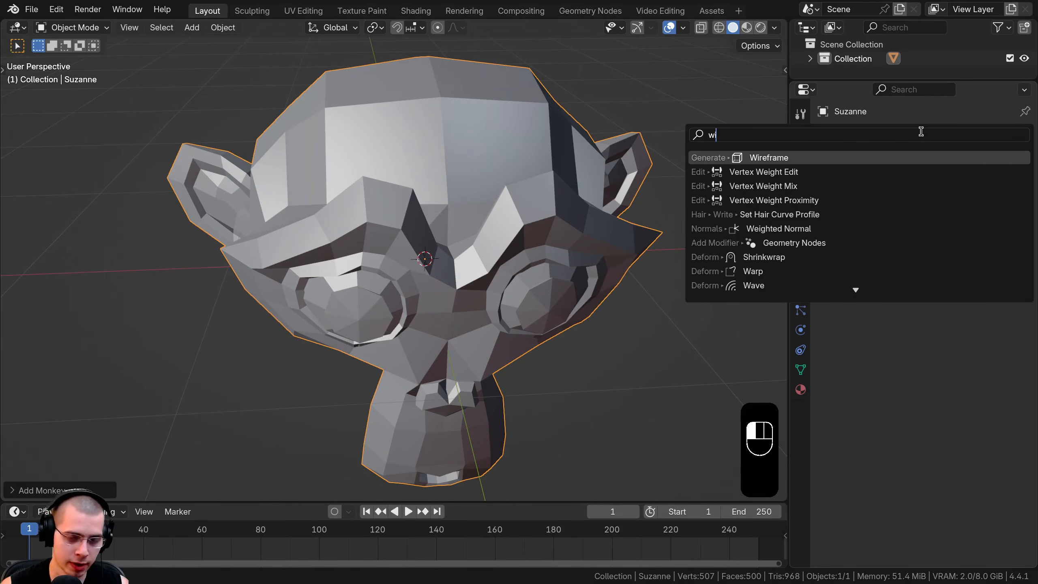
click(724, 157)
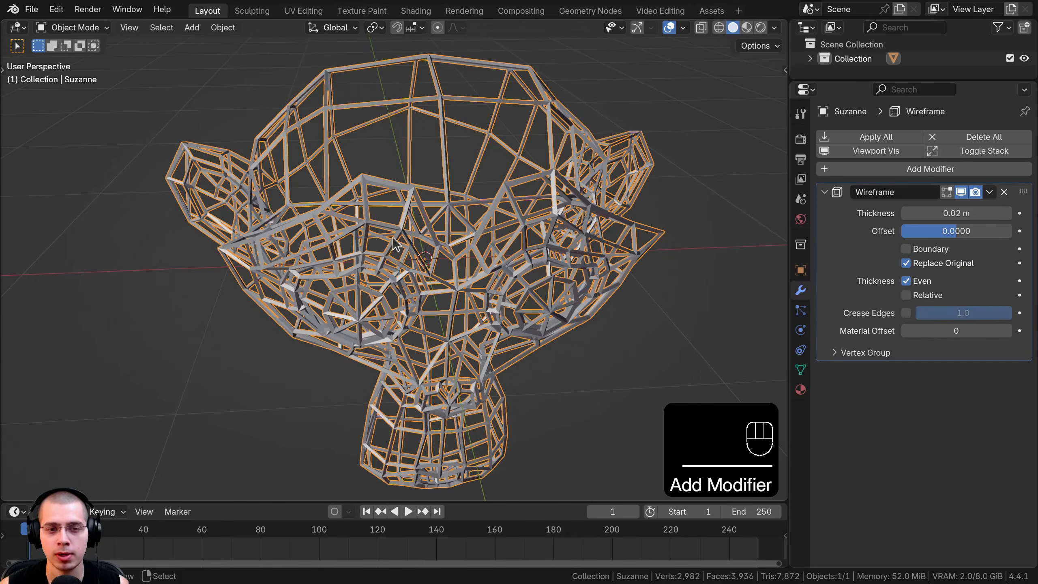
key(a)
middle_drag(392, 237, 412, 254)
scroll(411, 248, up, 10)
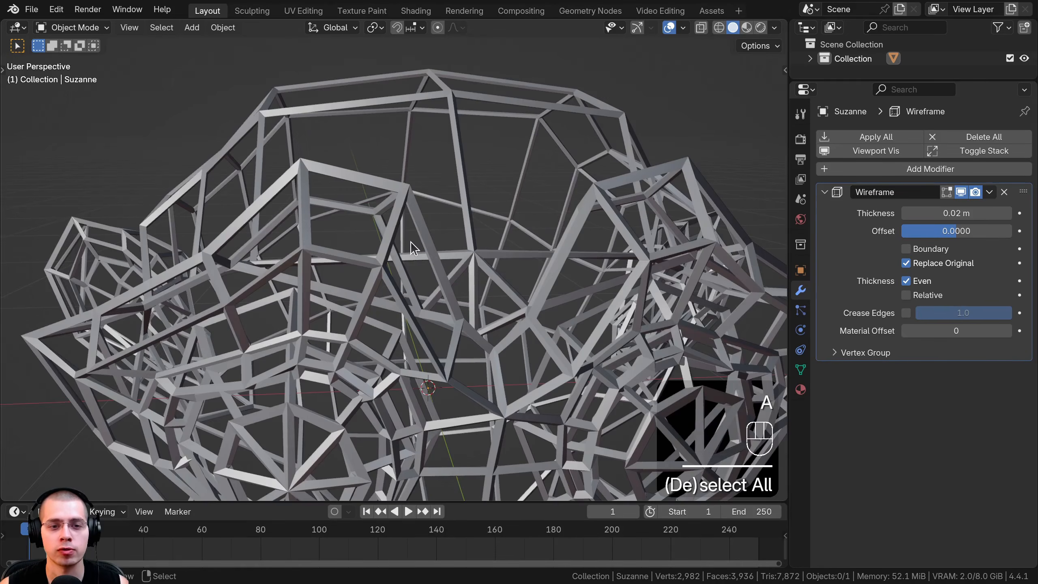
Step: Compare the monkey's original mesh edges in Edit Mode with the wireframe struts in Object Mode, from inside and outside
key(Tab)
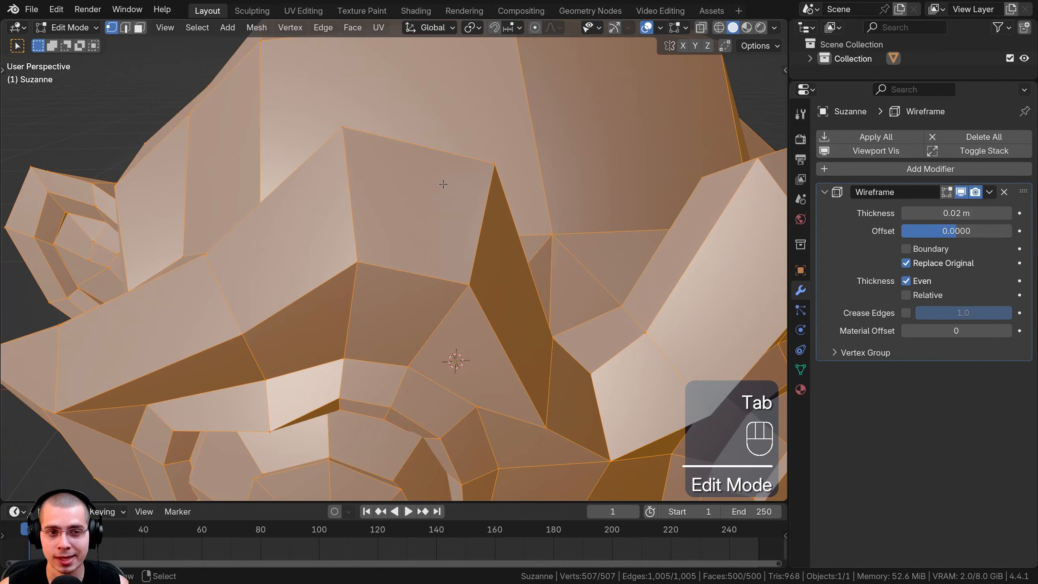
middle_drag(393, 159, 384, 303)
scroll(391, 199, down, 1)
middle_drag(381, 96, 522, 215)
key(Tab)
scroll(384, 123, down, 8)
scroll(506, 196, up, 10)
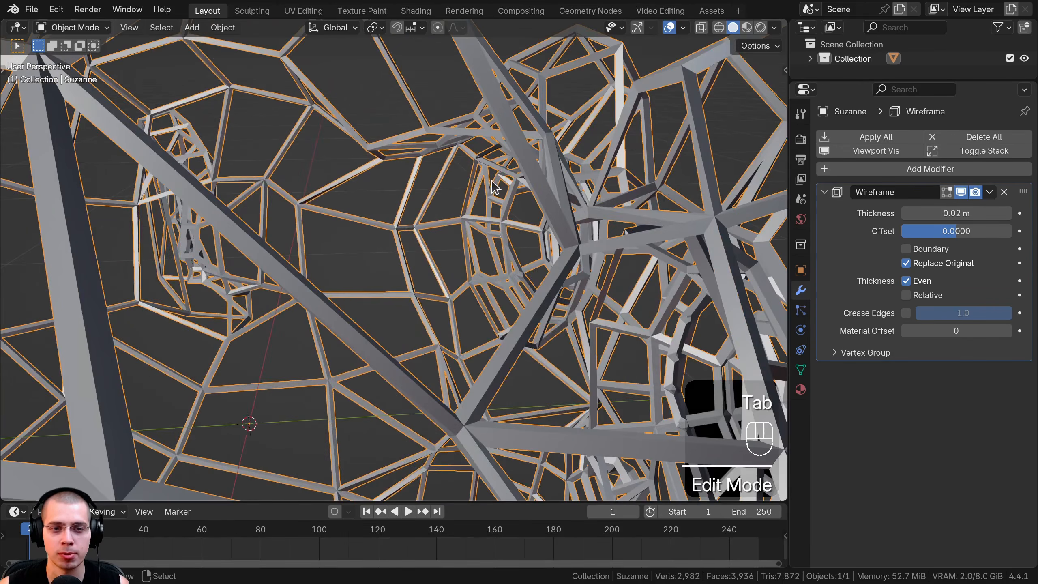
scroll(491, 180, down, 10)
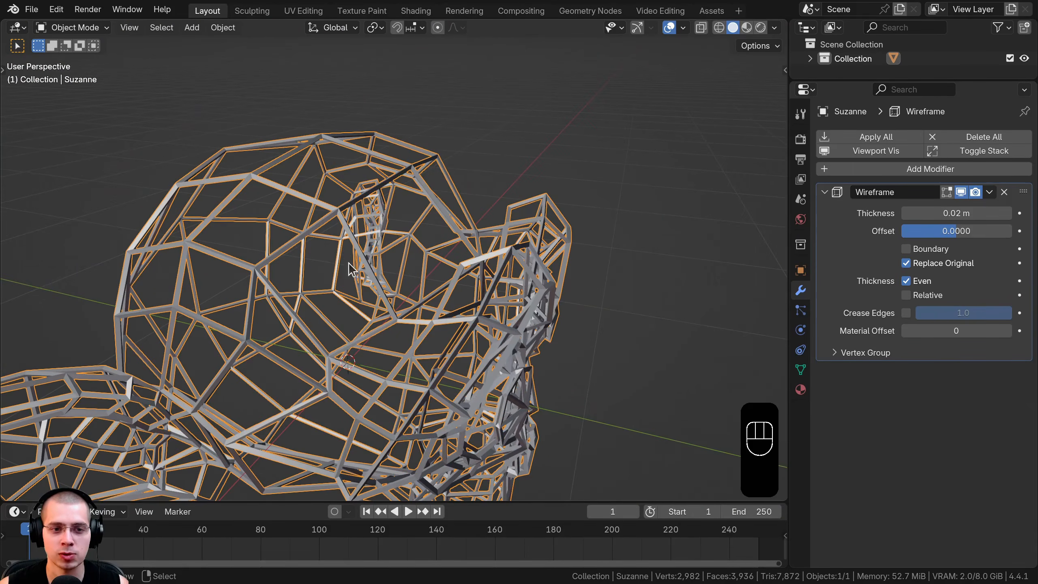
key(Tab)
middle_drag(350, 270, 342, 233)
key(Tab)
Step: Thin out the monkey's wireframe struts by setting the modifier's thickness to 0.0061 m
mouse_move(932, 213)
shift+mouse_down()
mouse_move(919, 213)
mouse_move(956, 213)
mouse_move(927, 213)
shift+mouse_up()
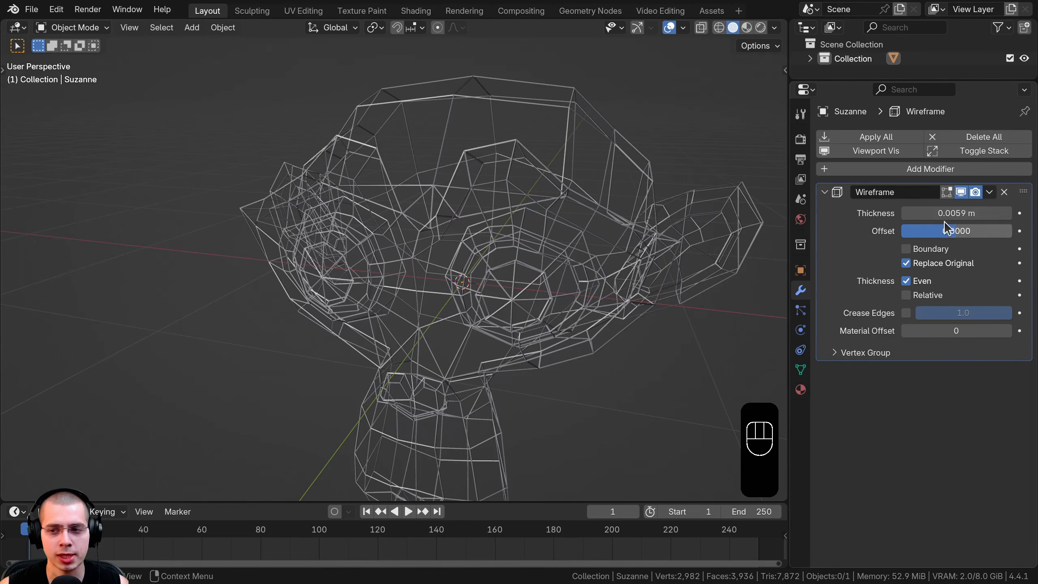
shift+drag(945, 221, 979, 221)
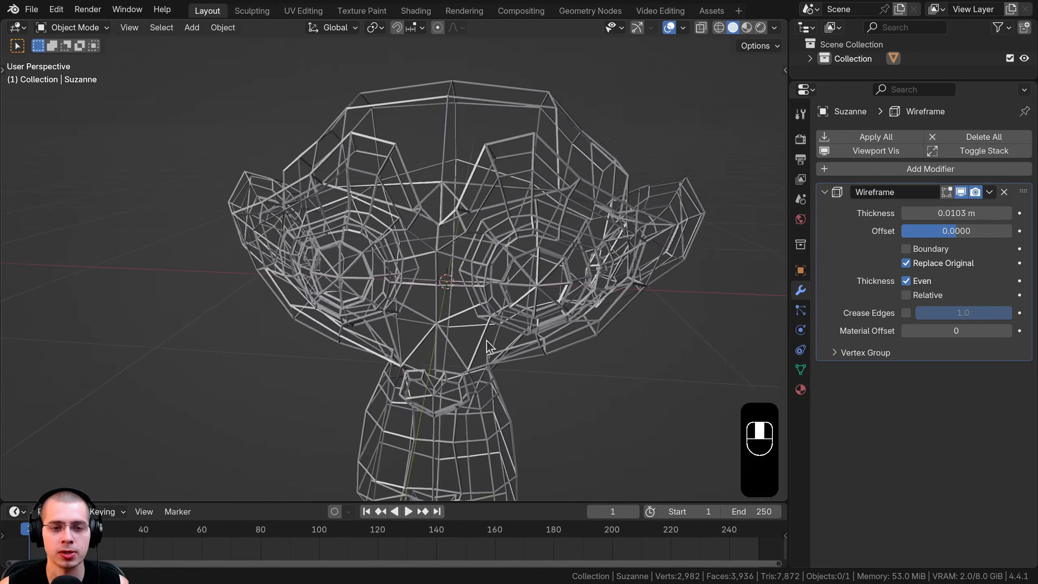
middle_drag(487, 347, 486, 336)
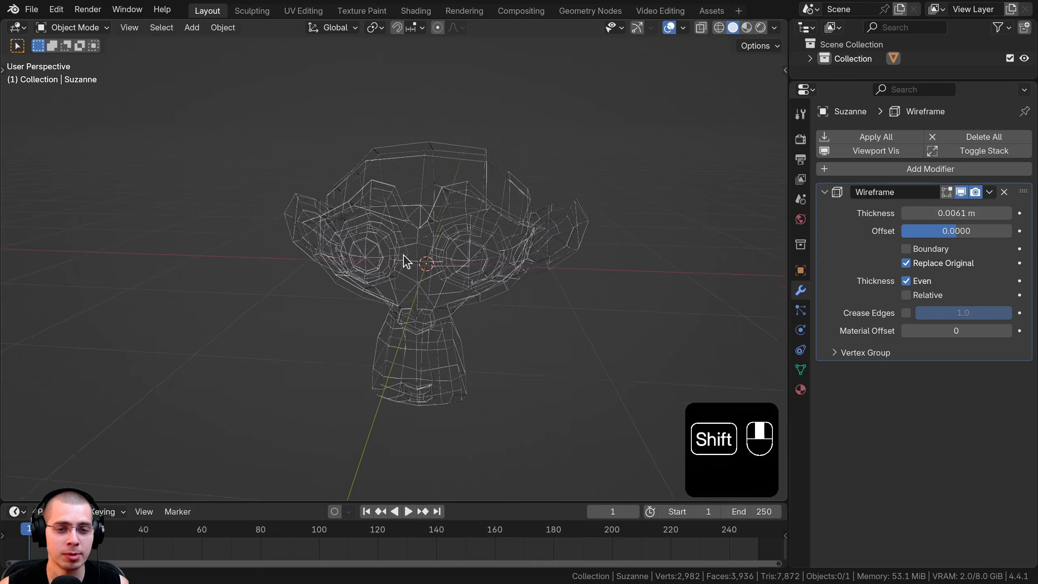
middle_drag(405, 260, 437, 248)
shift+middle_drag(437, 247, 445, 255)
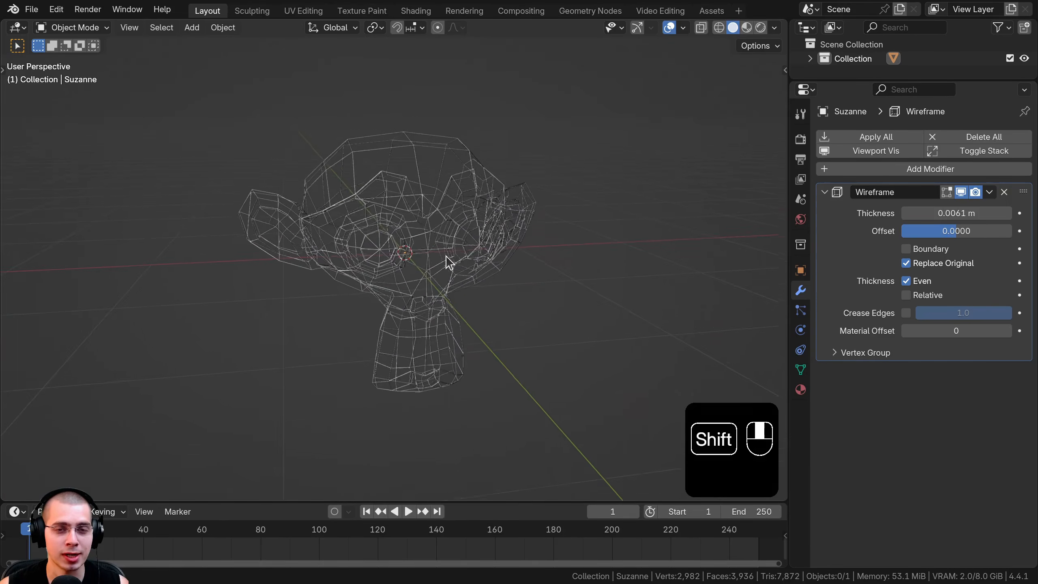
scroll(439, 242, up, 2)
Step: Duplicate the wireframe monkey in place and remove the Wireframe modifier from the duplicate
click(435, 189)
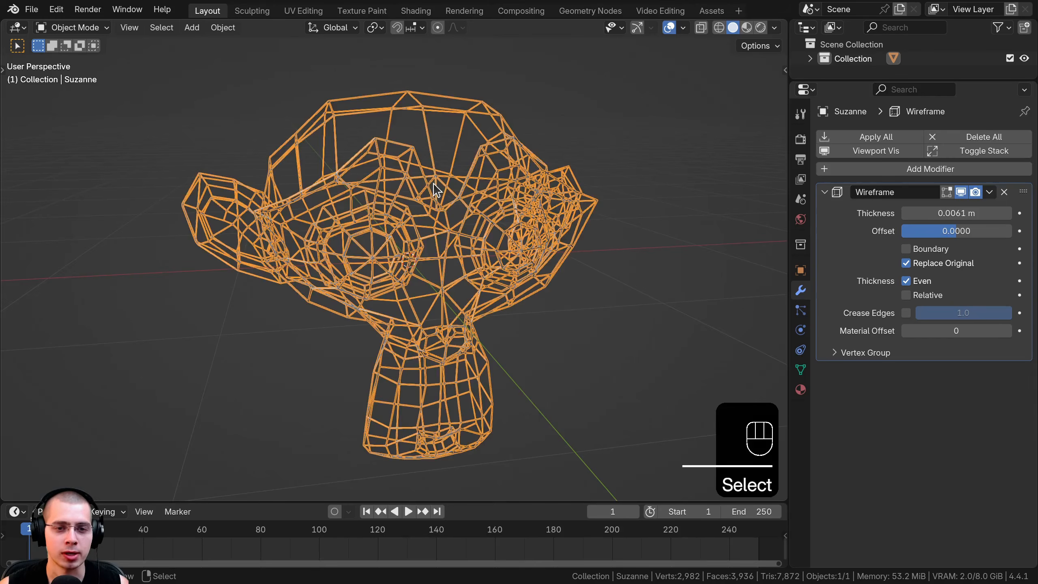
key(shift+d)
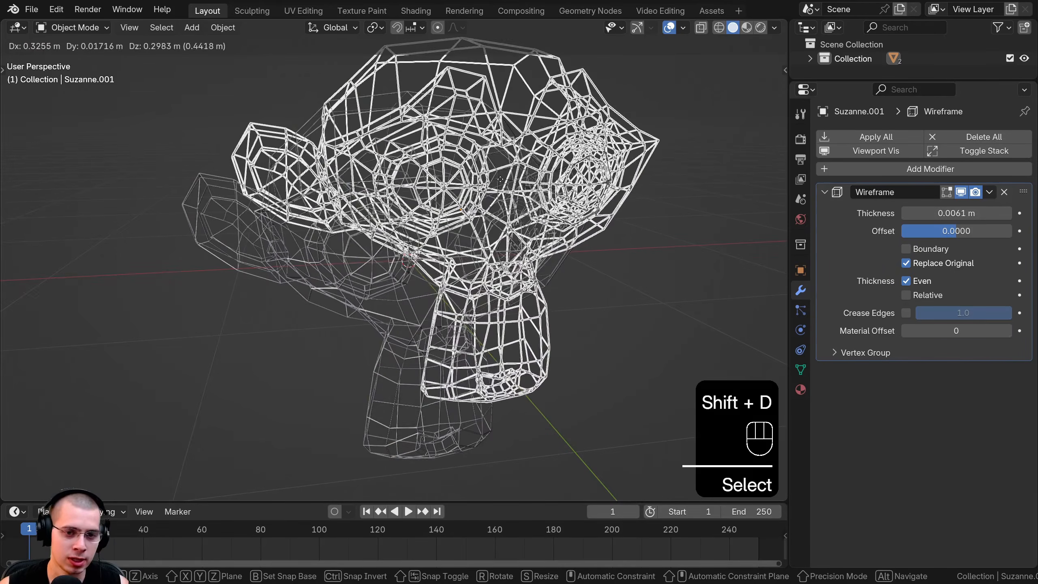
right_click(507, 212)
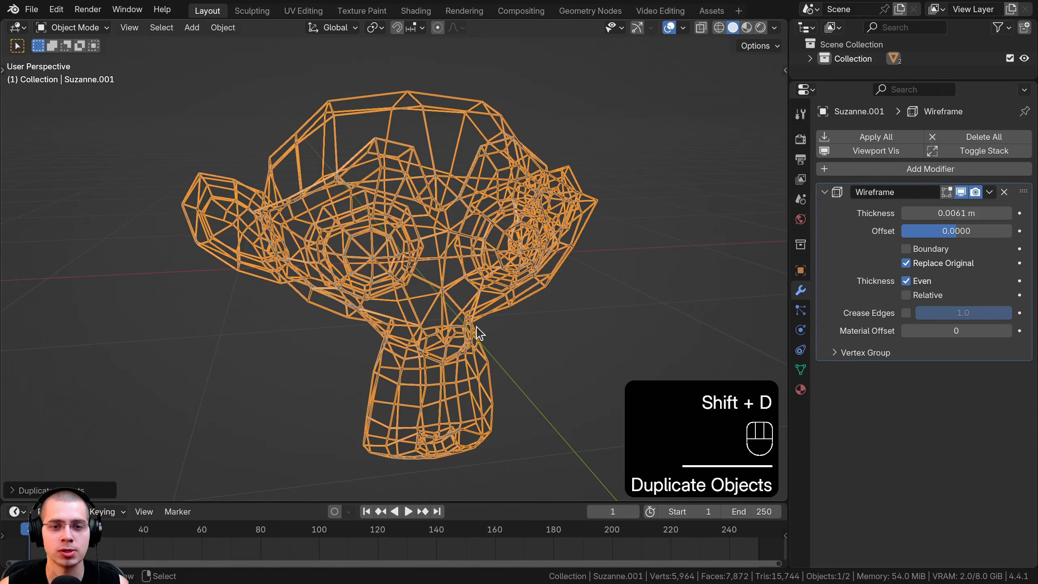
click(1004, 192)
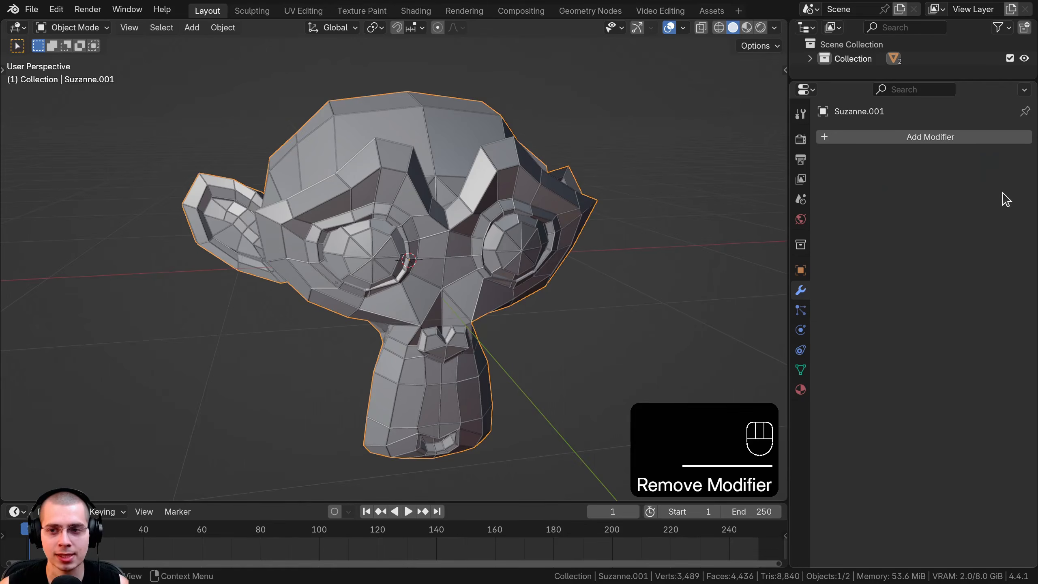
scroll(437, 253, down, 3)
key(a)
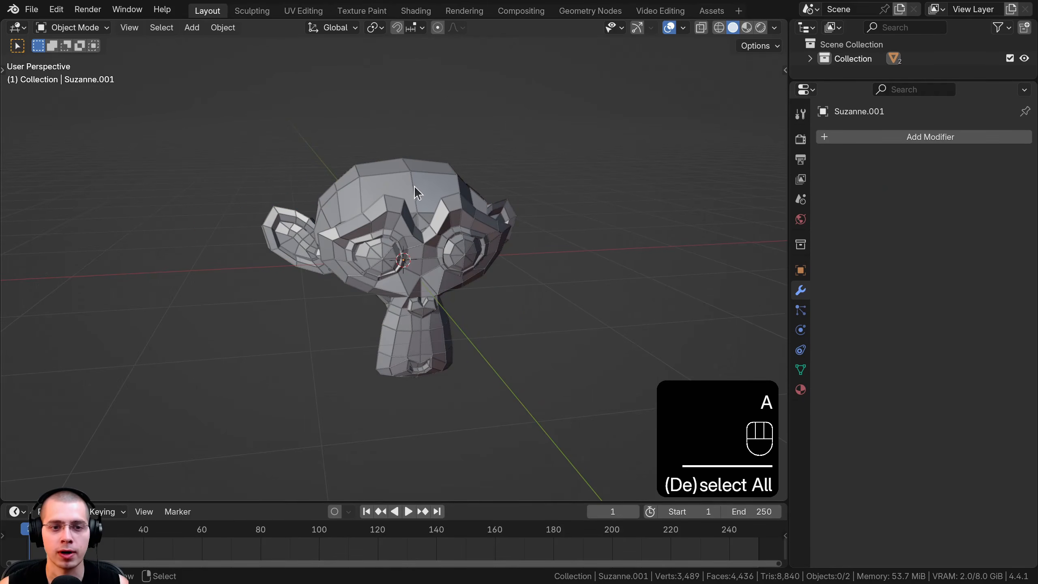
Step: Try to move the solid monkey and then the wireframe monkey to show that they are separate objects
click(431, 185)
key(g)
right_click(333, 209)
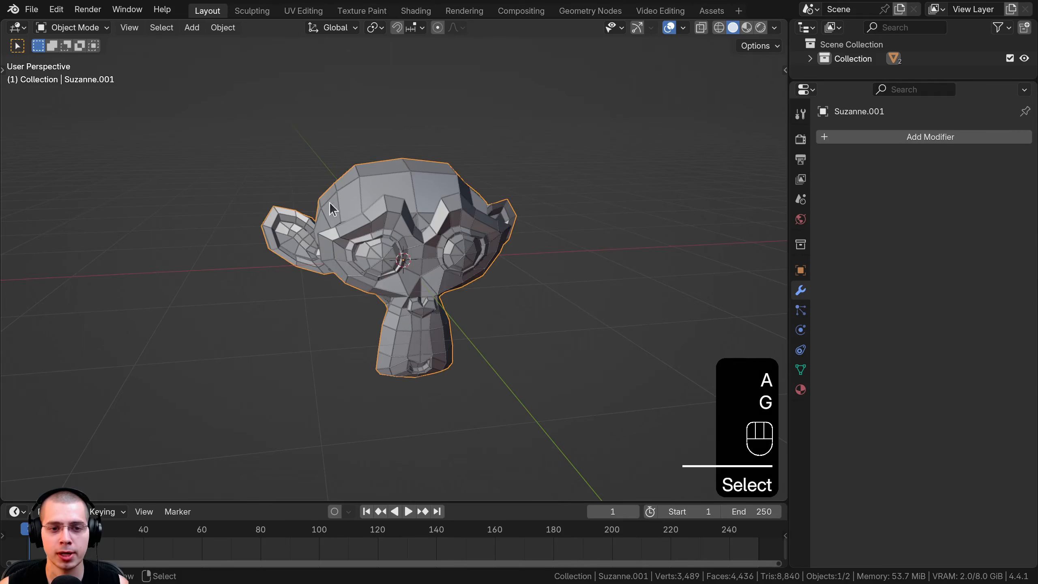
click(339, 234)
key(g)
right_click(278, 154)
key(a)
Step: Enable the Wireframe geometry overlay in the viewport
shift+middle_drag(383, 153, 378, 182)
scroll(378, 182, up, 5)
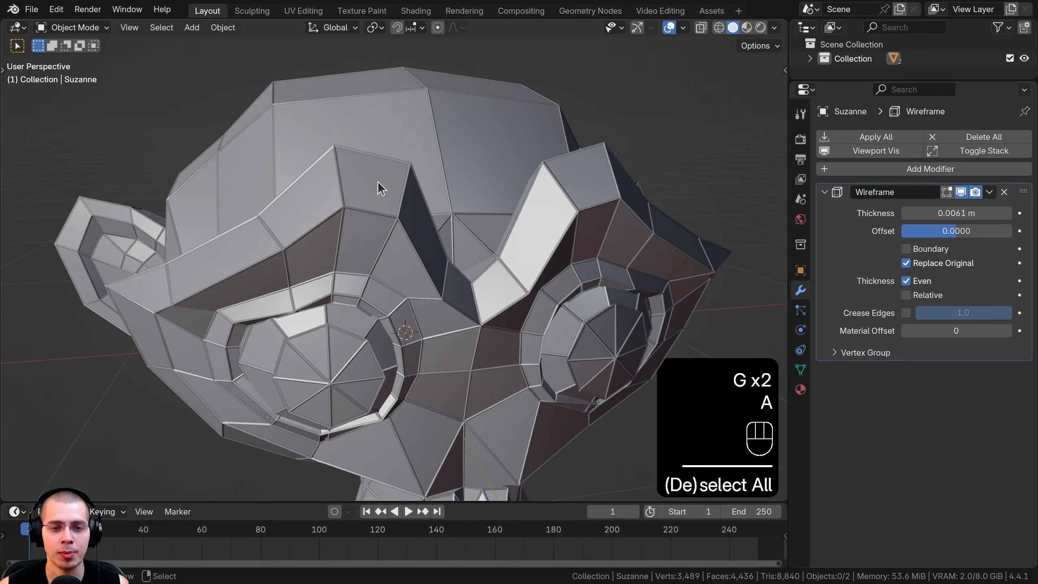
middle_drag(489, 347, 413, 272)
scroll(394, 262, down, 2)
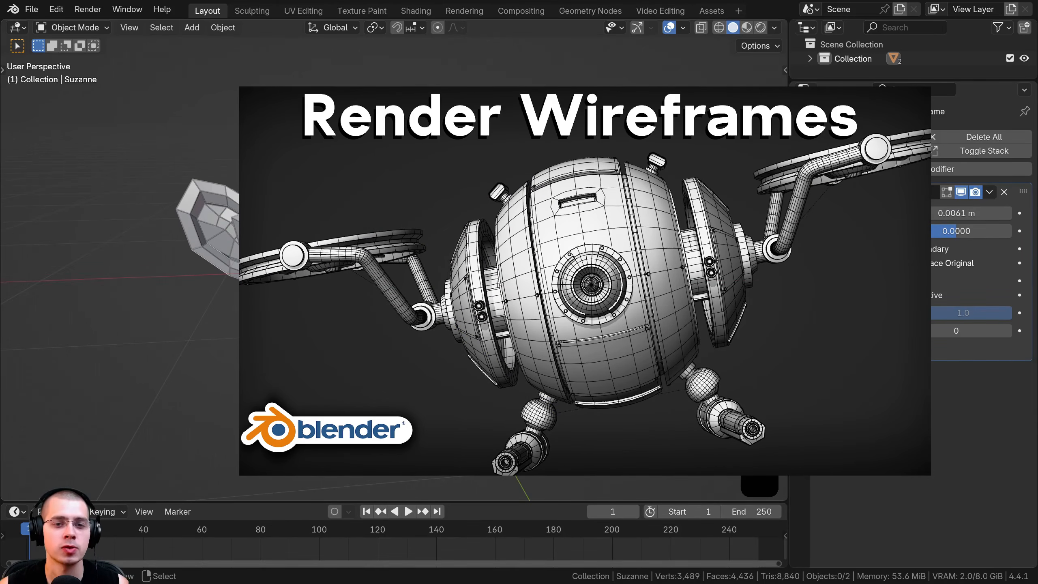
middle_drag(413, 272, 408, 261)
scroll(408, 261, up, 1)
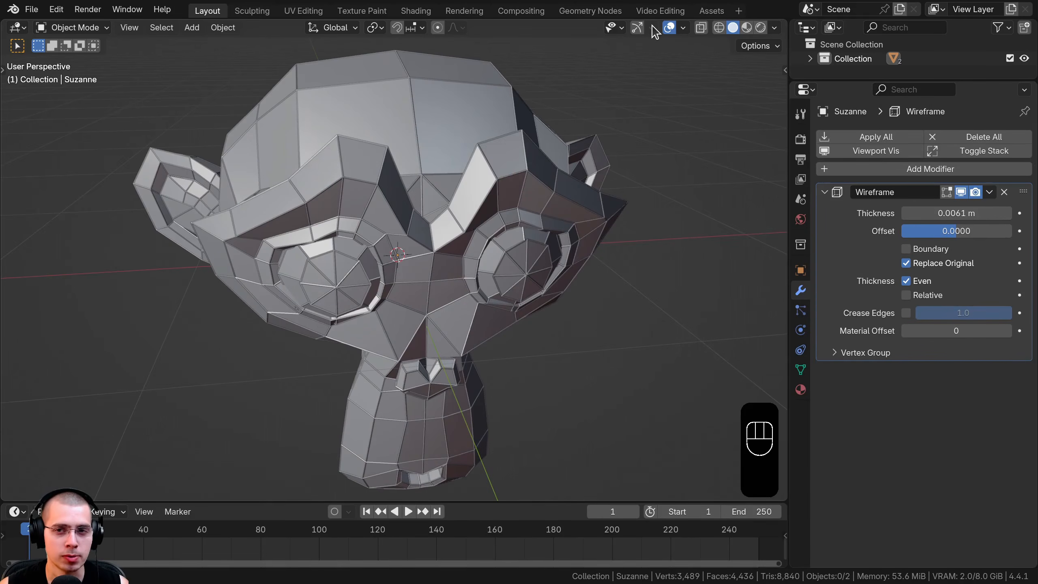
click(682, 29)
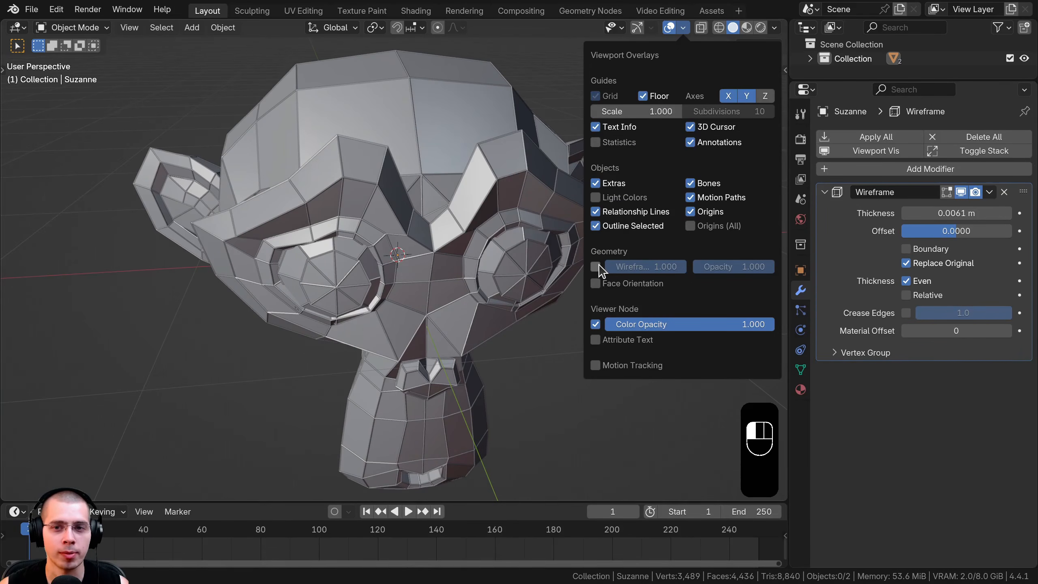
click(595, 267)
Step: Move the wireframe monkey down away from the solid one and select the solid monkey
right_click(395, 221)
key(g)
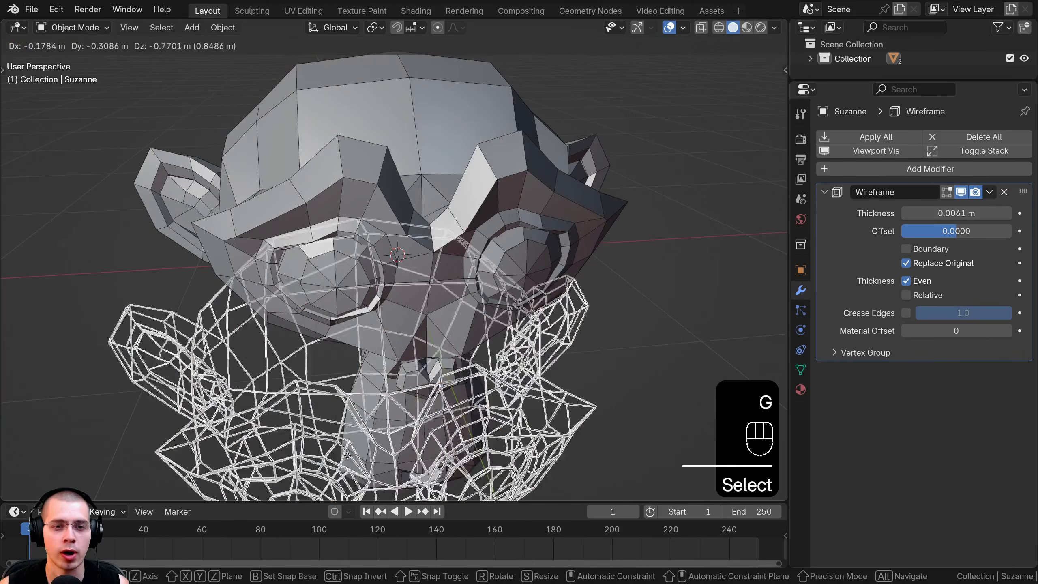
click(351, 457)
right_click(436, 297)
middle_drag(445, 293, 378, 289)
scroll(347, 431, down, 3)
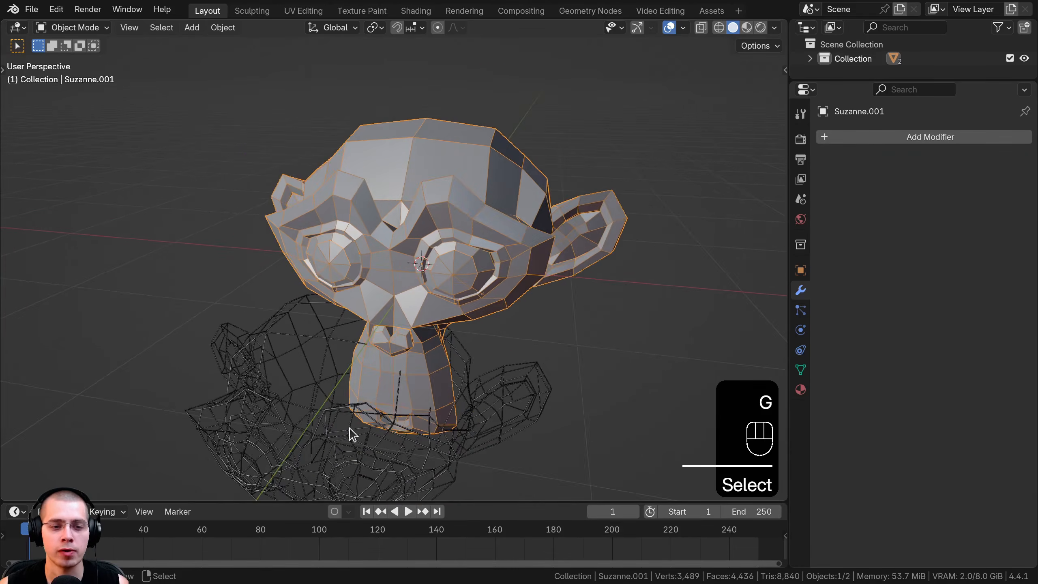
Step: Undo the wireframe monkey's move and the related selections
key(ctrl+z)
key(ctrl+z)
key(ctrl+z)
scroll(459, 245, up, 5)
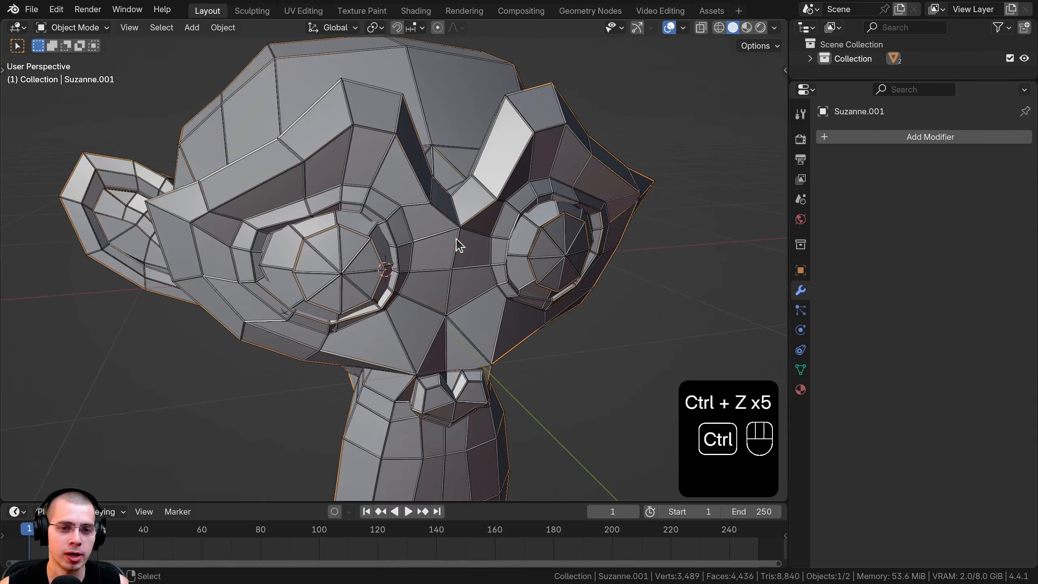
key(ctrl+z)
key(ctrl+z)
Step: Select both overlapping monkeys and delete them from the scene
right_click(431, 200)
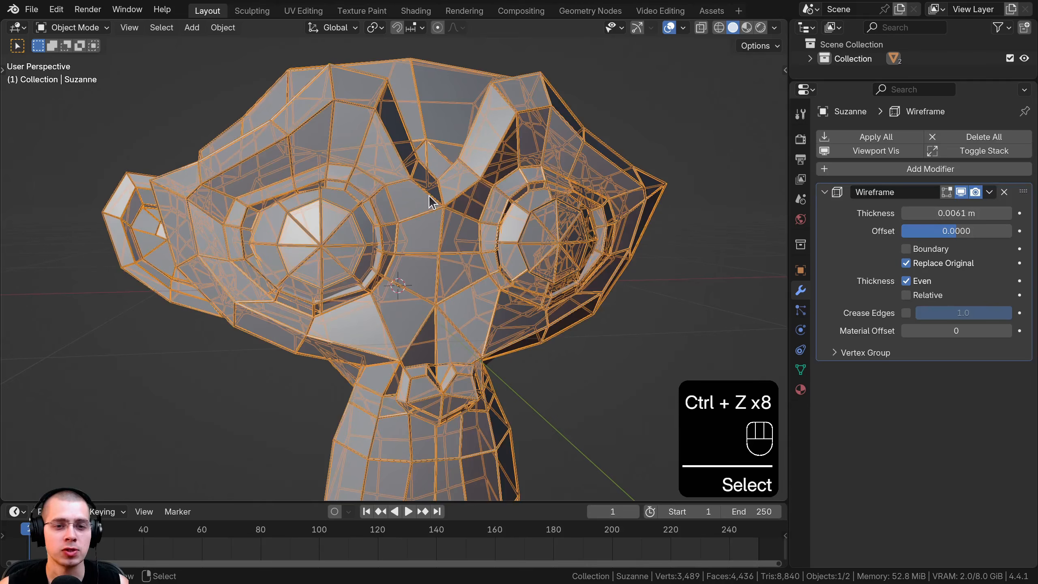
key(a)
middle_drag(480, 208, 499, 215)
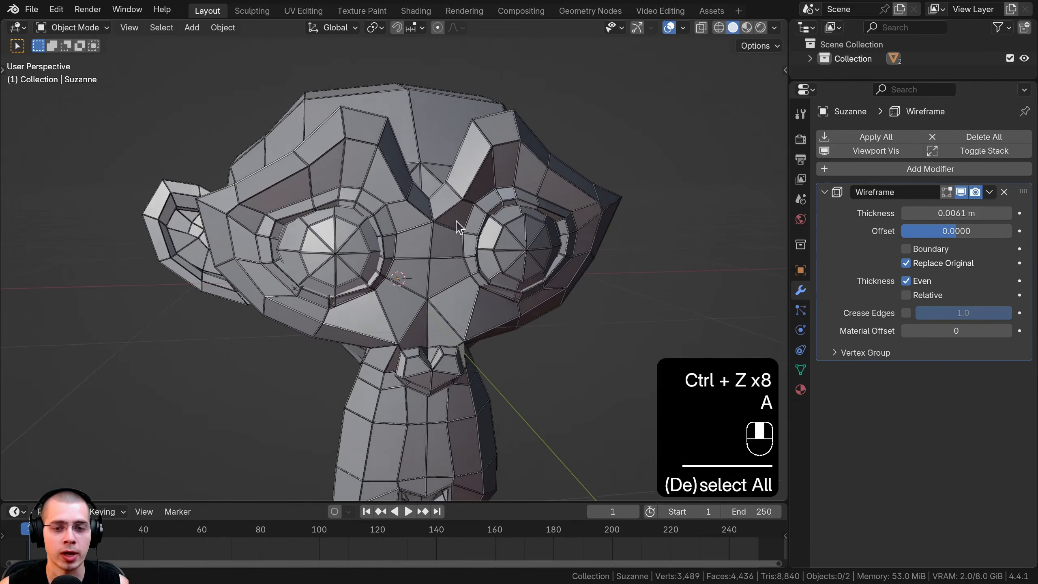
scroll(495, 164, up, 5)
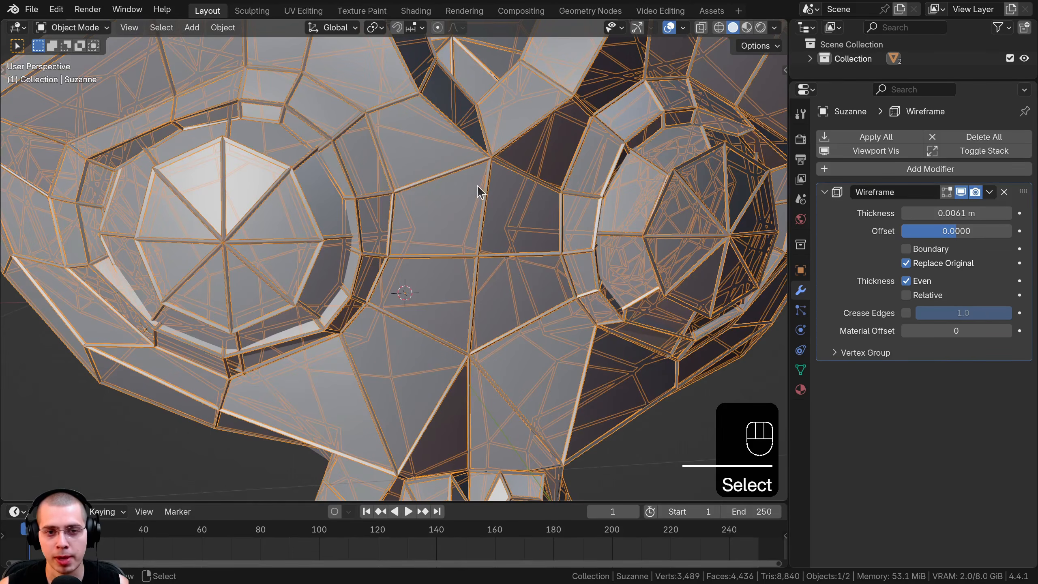
scroll(477, 185, down, 6)
key(x)
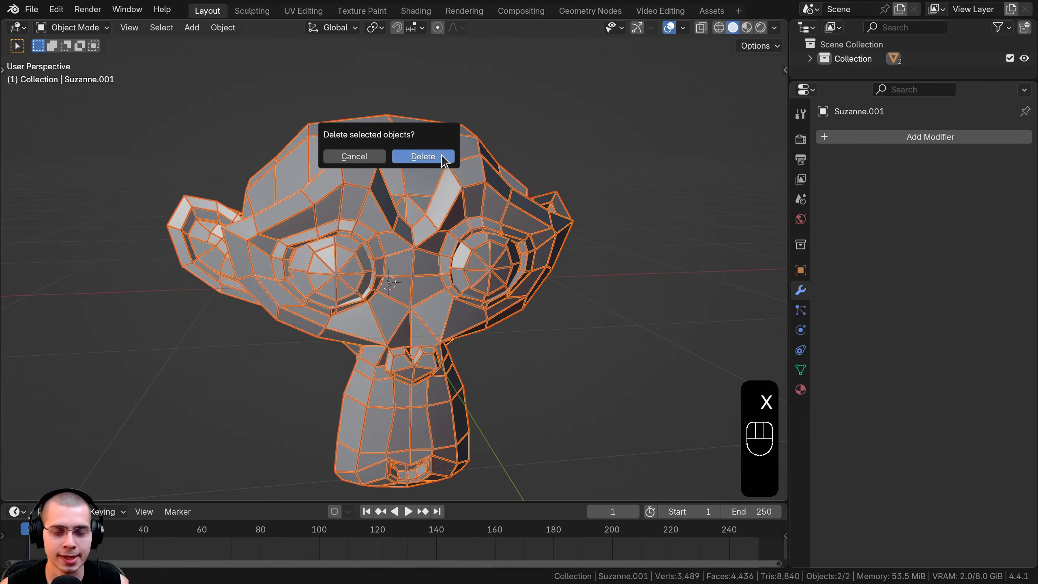
click(443, 156)
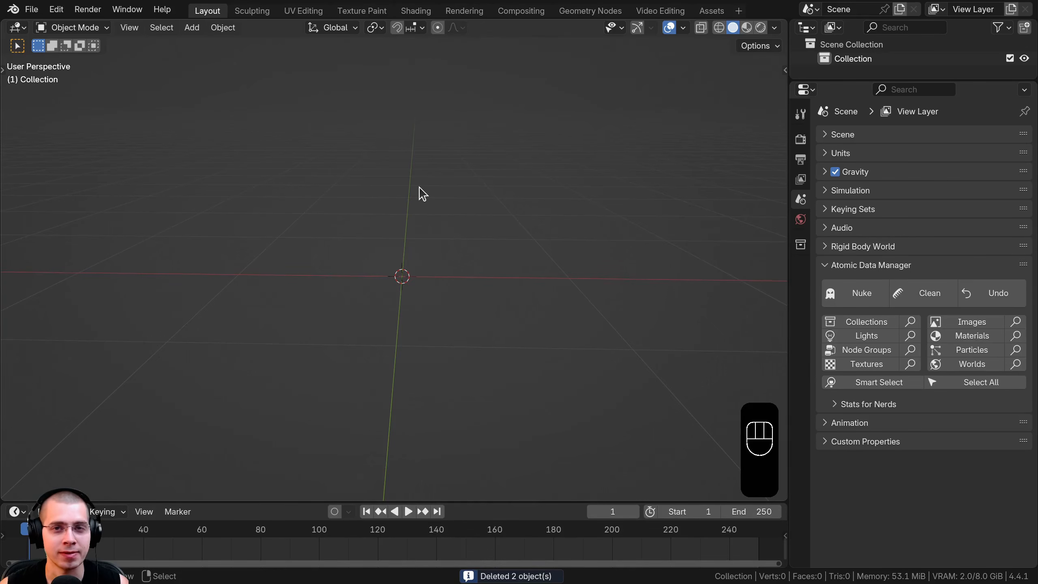
Step: Add a plane to the scene and give it a Solidify modifier
scroll(466, 215, up, 1)
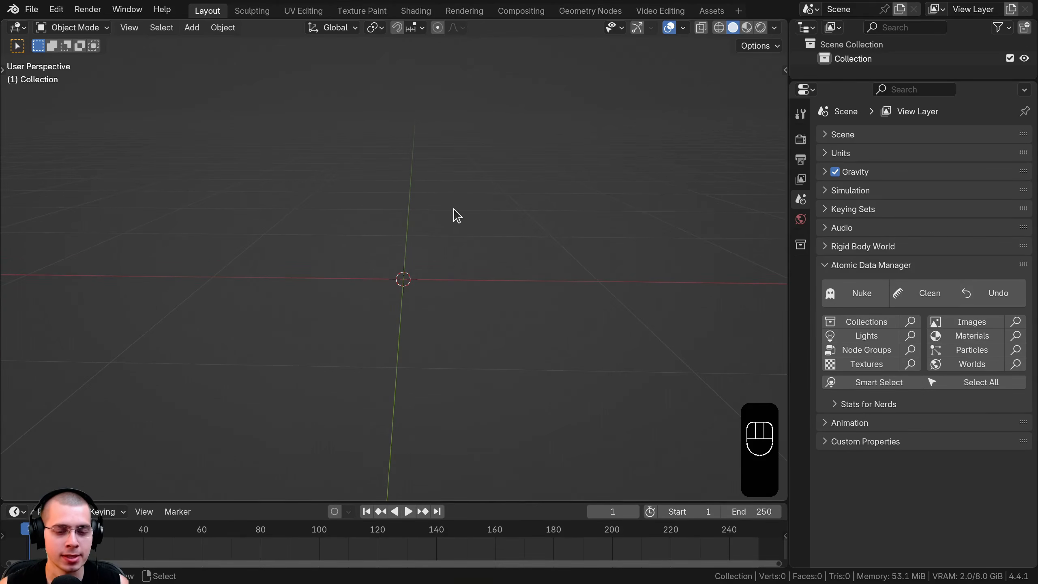
key(shift+a)
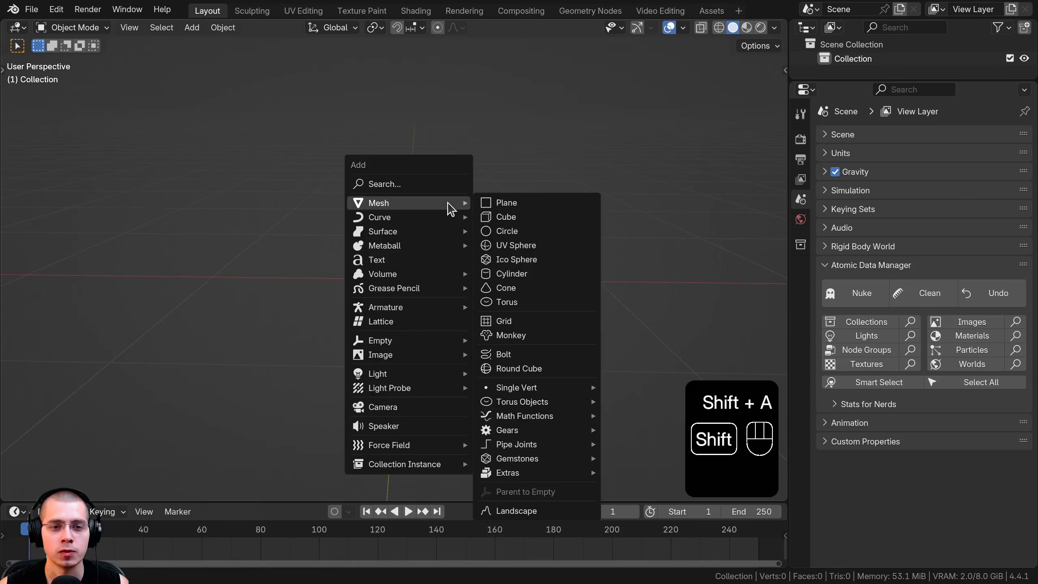
click(506, 203)
click(871, 138)
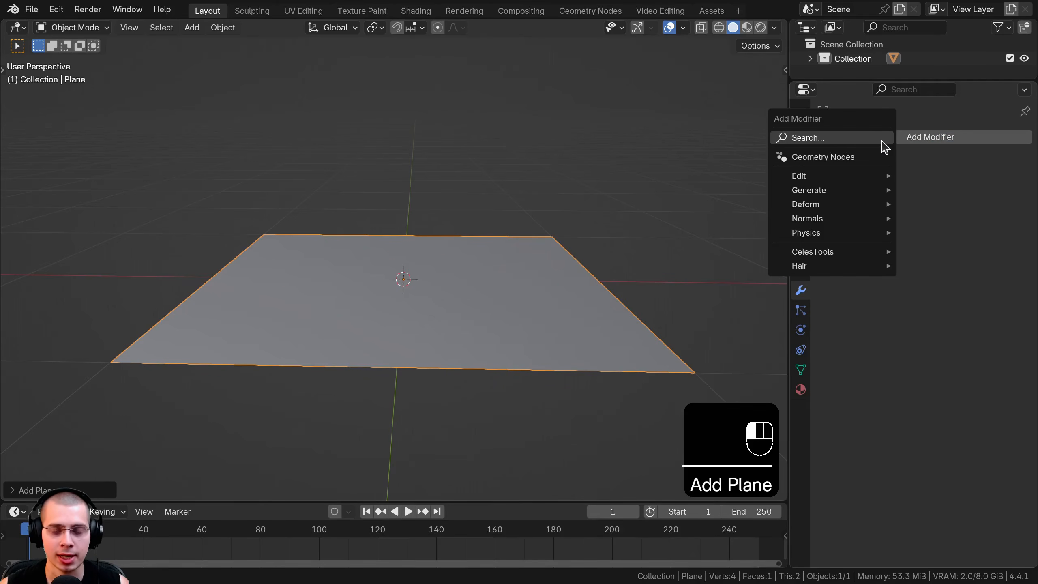
text(sol)
key(Return)
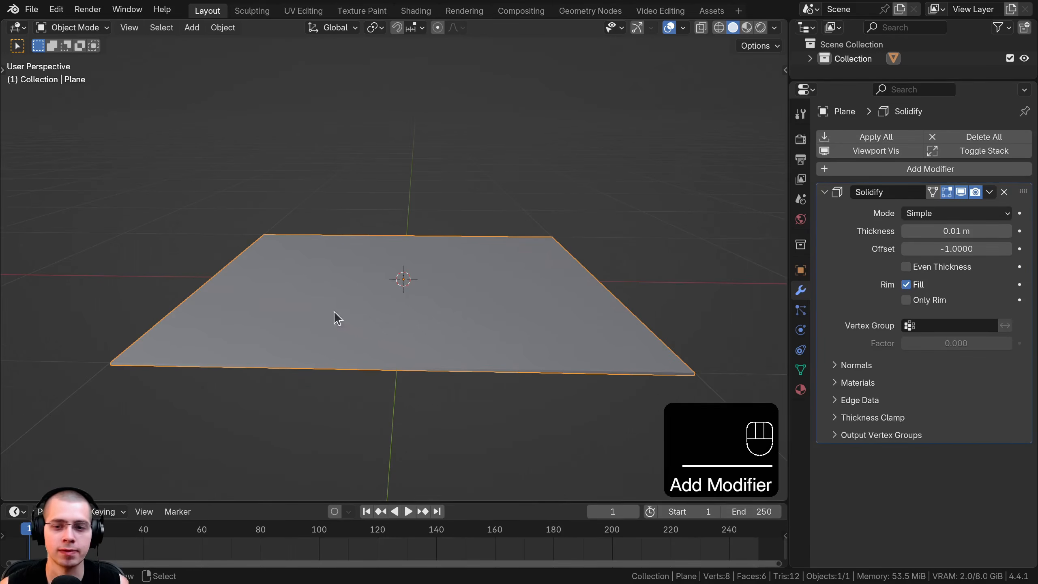
Step: Set the plane's Solidify thickness to -0.04 m and examine the slab from several angles
middle_drag(336, 318, 474, 247)
drag(955, 231, 618, 250)
scroll(615, 243, down, 4)
middle_drag(614, 243, 625, 288)
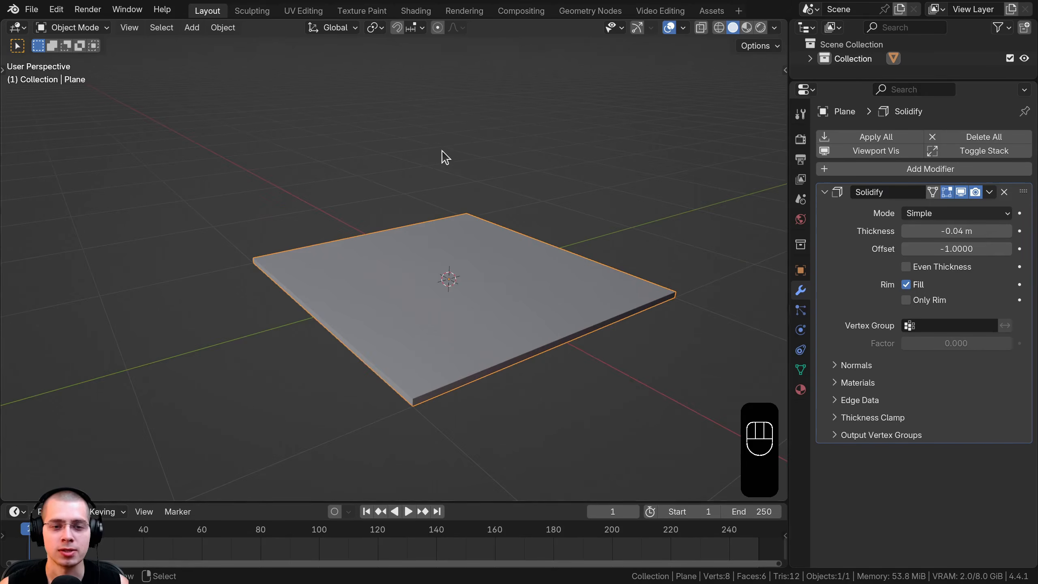
mouse_move(466, 152)
middle_down()
mouse_move(494, 154)
mouse_move(468, 172)
middle_up()
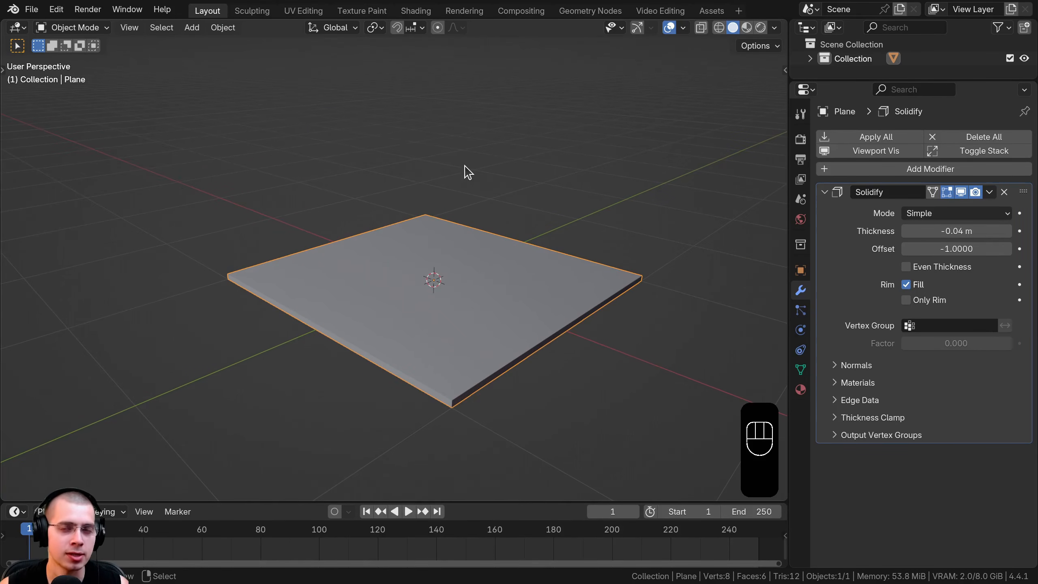
Step: Delete the solidified plane and add a cylinder mesh in its place
key(x)
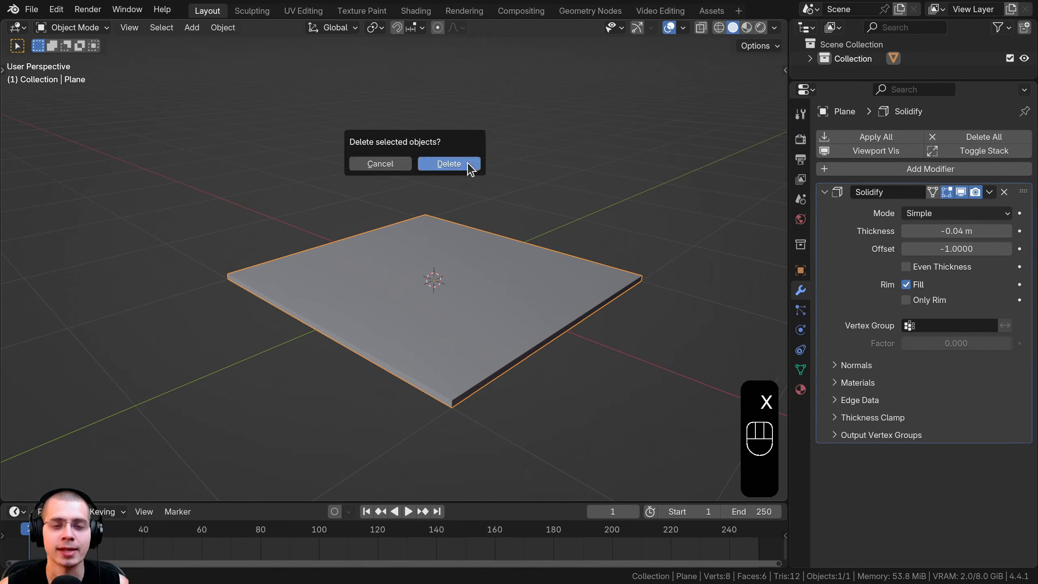
click(468, 163)
key(shift+a)
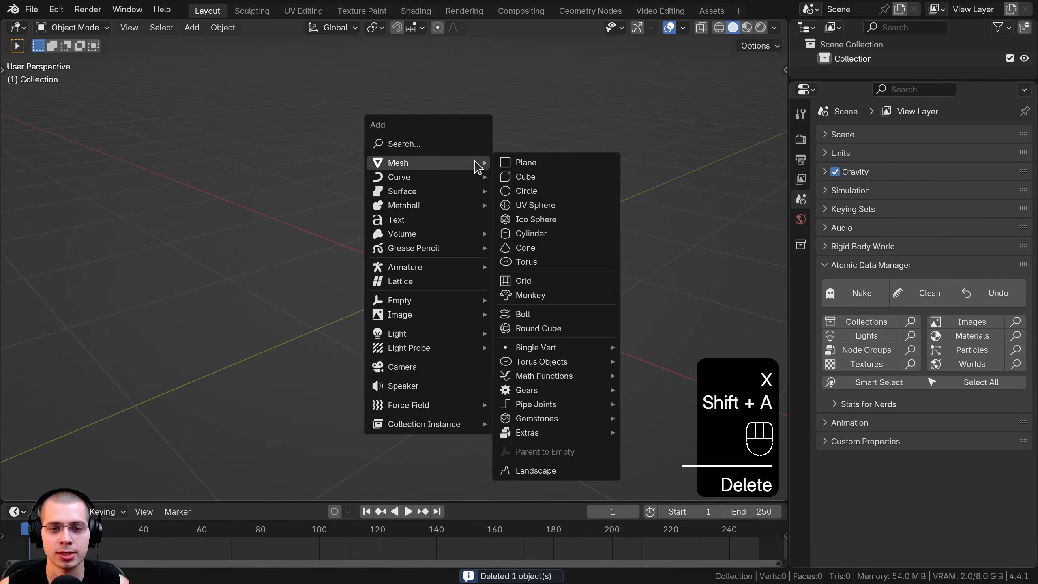
click(528, 235)
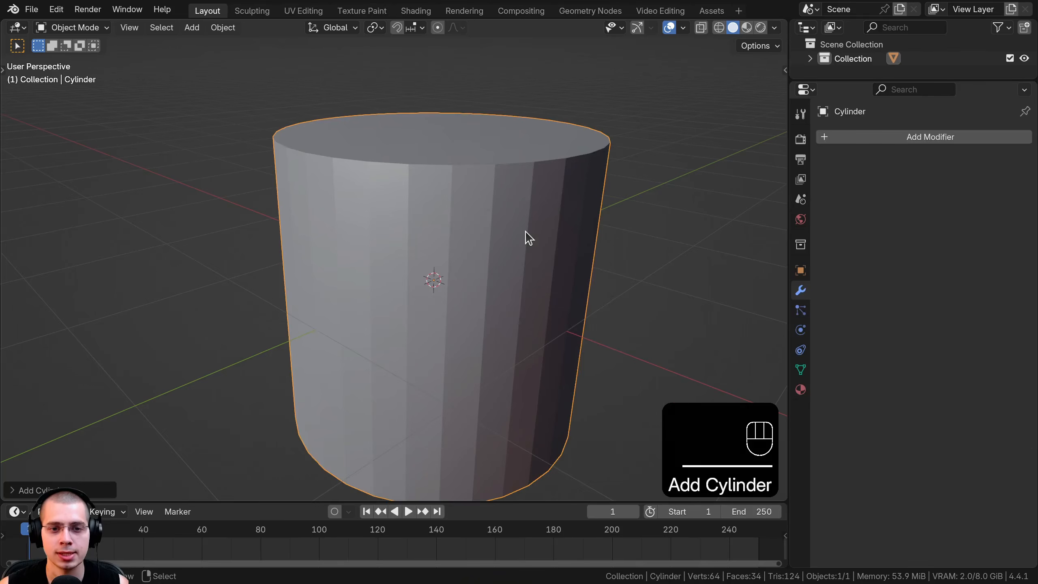
scroll(531, 231, down, 2)
Step: Raise the cylinder's top face along Z in Edit Mode and enlarge it so the body flares like a cup
key(Tab)
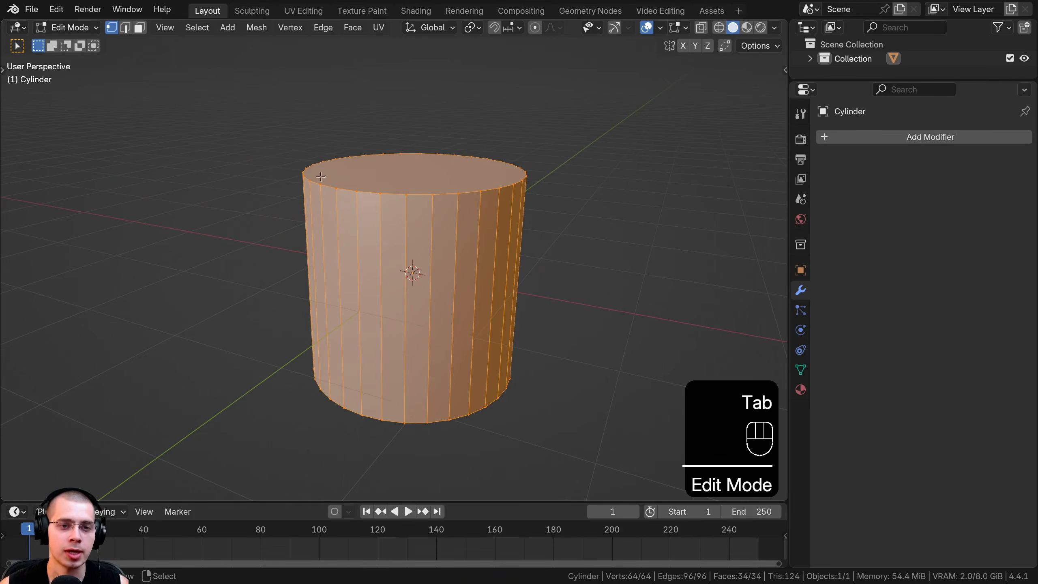
click(139, 27)
scroll(409, 283, down, 3)
click(403, 242)
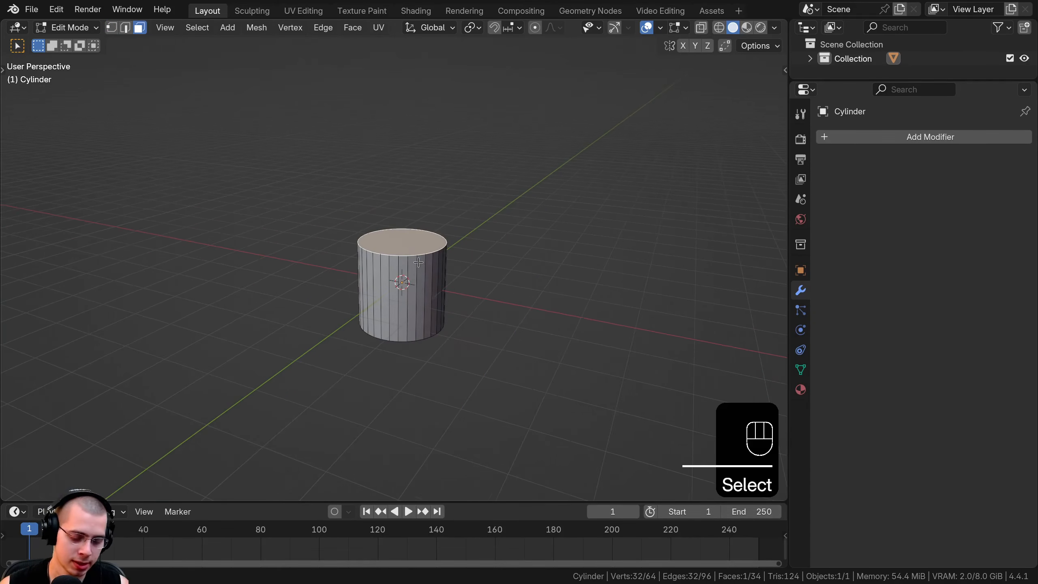
key(g)
key(z)
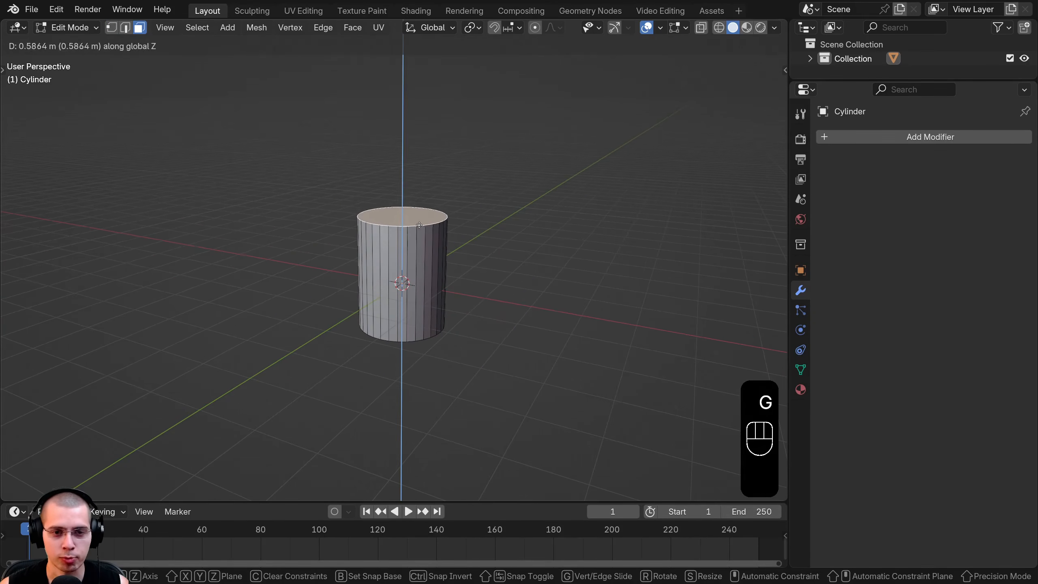
click(423, 193)
key(s)
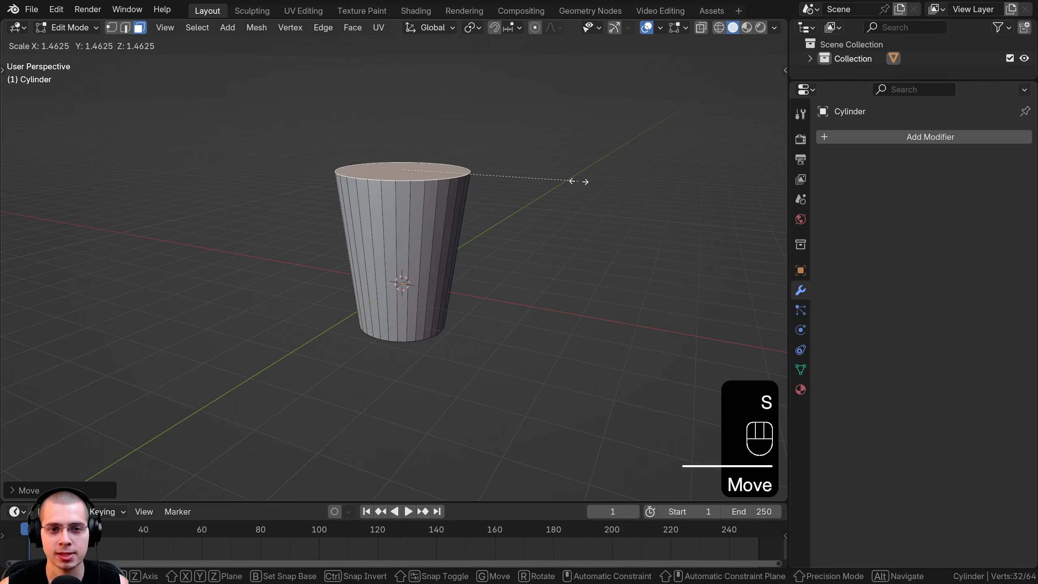
click(560, 177)
Step: Delete the flared cylinder's top face to open it and return to Object Mode
middle_drag(501, 193, 504, 227)
shift+middle_drag(505, 227, 486, 290)
scroll(486, 290, up, 1)
middle_drag(398, 127, 410, 169)
scroll(410, 170, up, 2)
key(x)
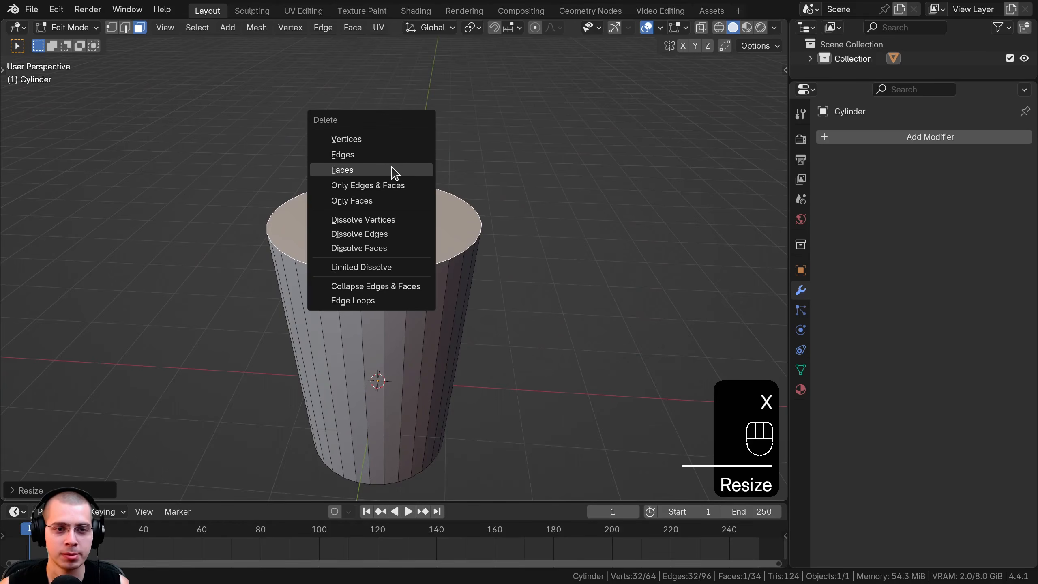
click(344, 169)
scroll(512, 207, up, 1)
middle_drag(344, 169, 472, 236)
key(Tab)
scroll(489, 232, down, 3)
Step: Add a Solidify modifier to the open cylinder and set its thickness to 0.095 m
key(a)
scroll(463, 255, up, 2)
click(446, 243)
scroll(472, 236, up, 3)
key(a)
right_click(472, 236)
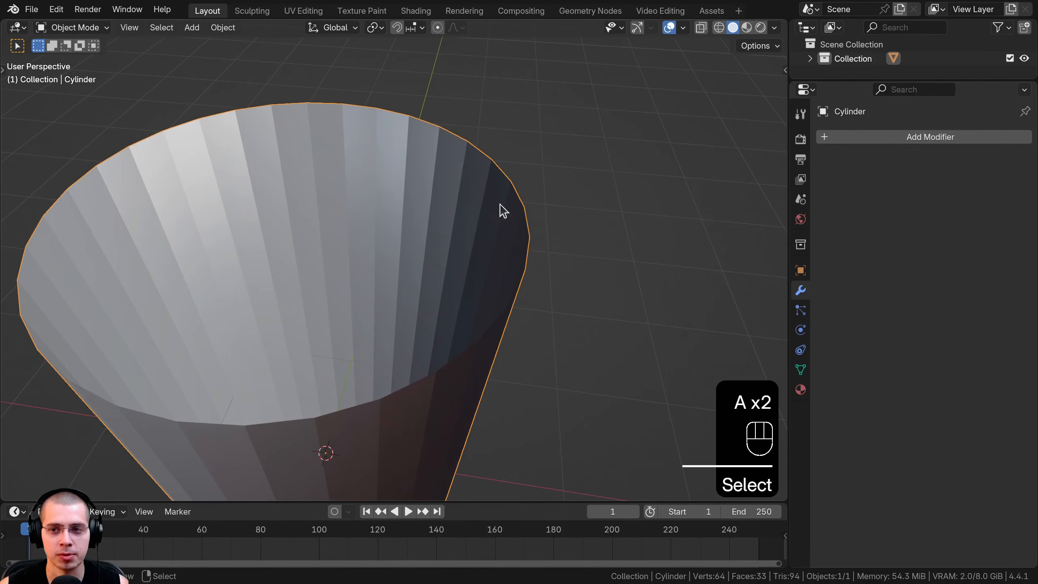
click(874, 137)
click(869, 144)
text(sol)
click(869, 143)
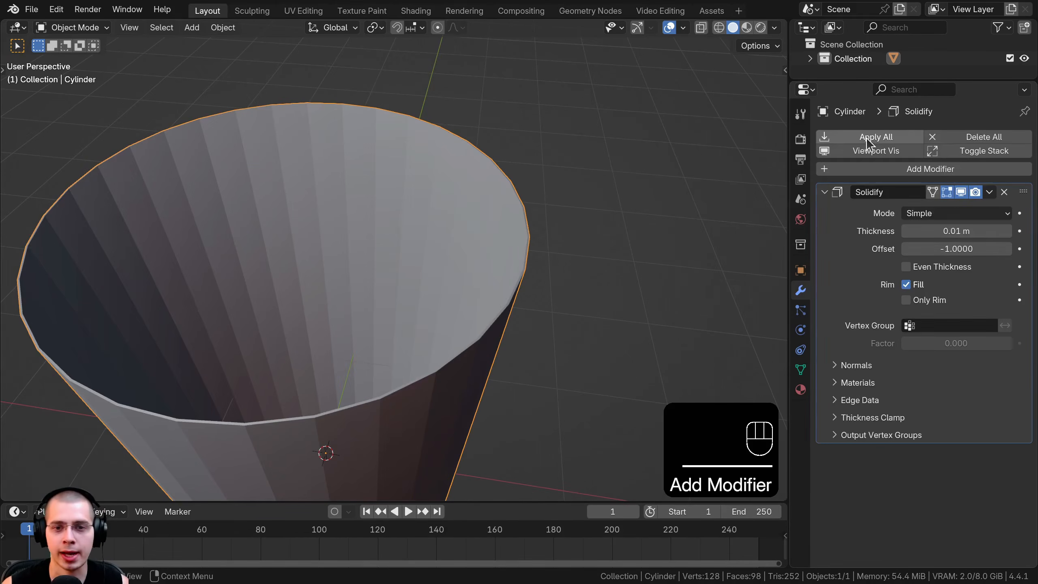
drag(929, 231, 962, 232)
middle_drag(409, 263, 412, 321)
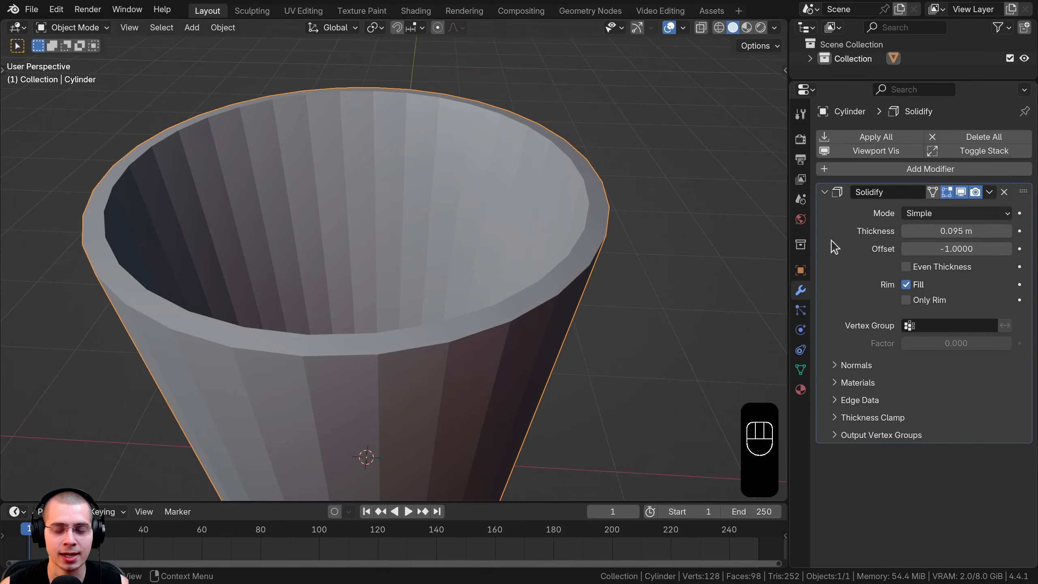
Step: Add a Bevel modifier to the cup after its Solidify modifier
click(858, 171)
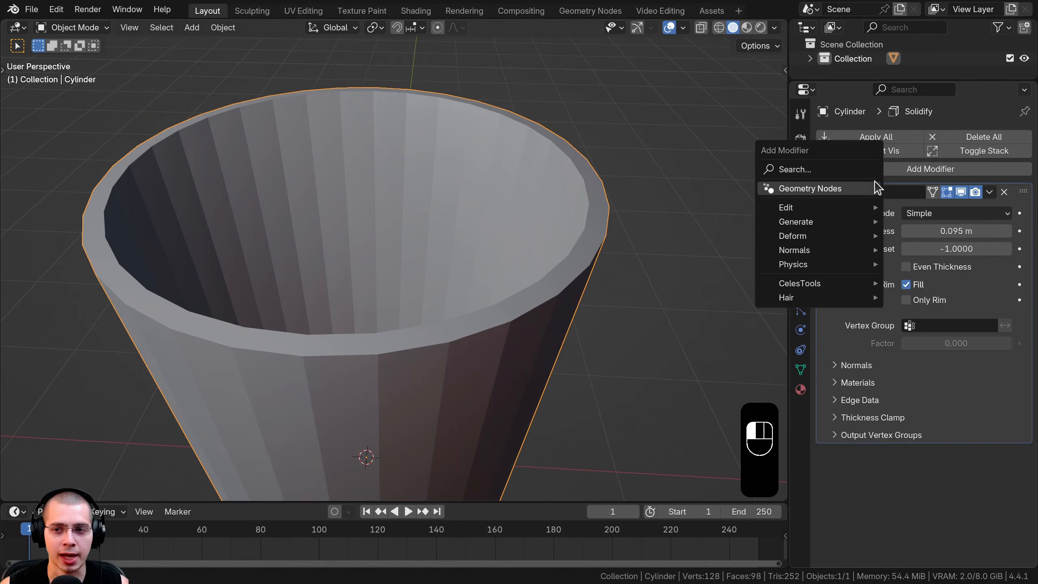
text(bol)
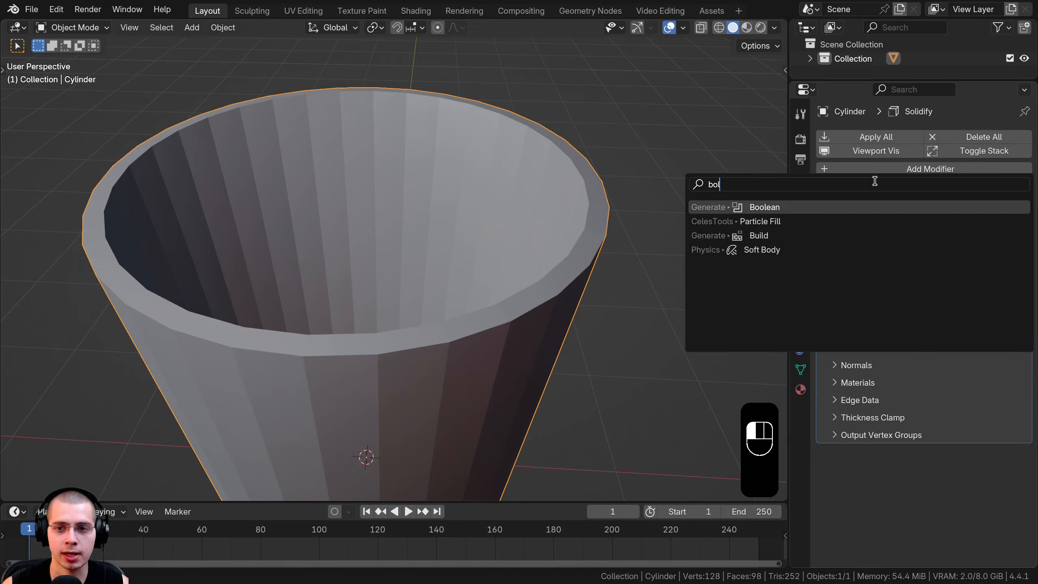
key(BackSpace)
key(BackSpace)
text(ev)
key(Return)
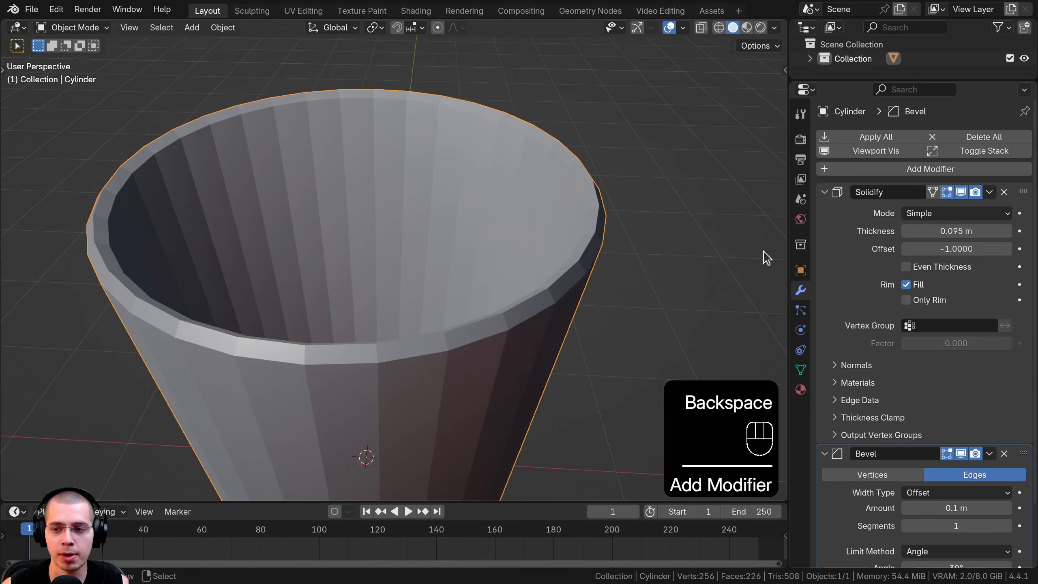
scroll(898, 368, down, 3)
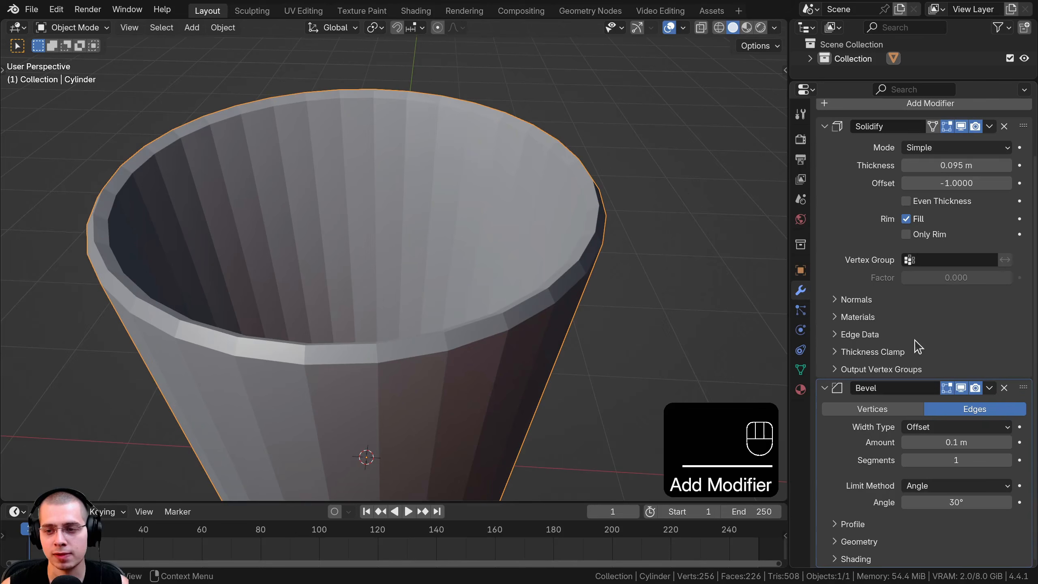
scroll(859, 221, up, 3)
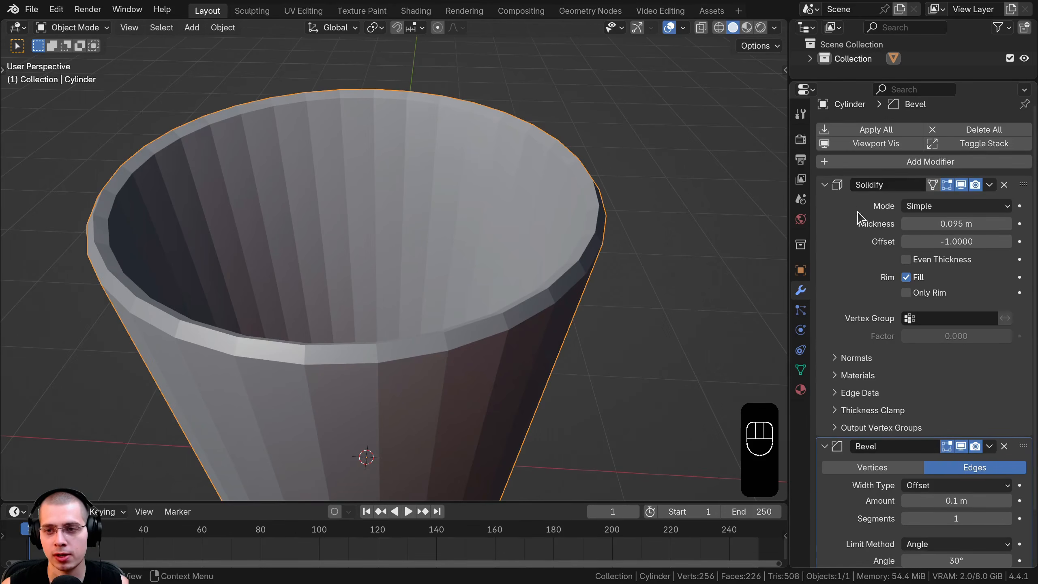
Step: Collapse the Solidify settings and set the Bevel to 4 segments with an amount of 0.012 m
click(824, 184)
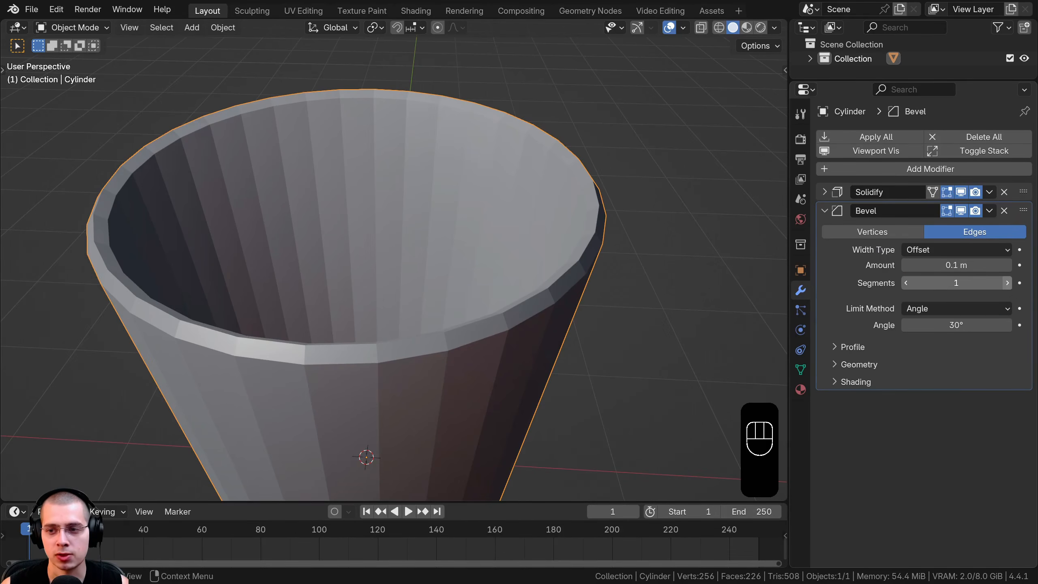
click(1006, 283)
click(1006, 284)
click(1006, 284)
shift+drag(975, 267, 948, 267)
Step: Shade the cup smooth and deselect it
key(w)
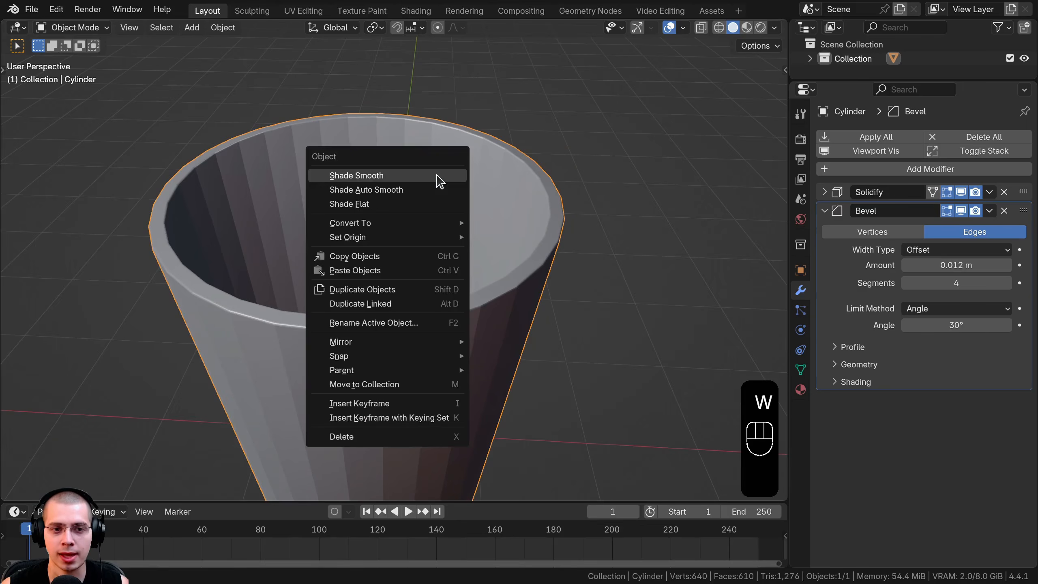
click(439, 181)
scroll(452, 373, down, 5)
key(a)
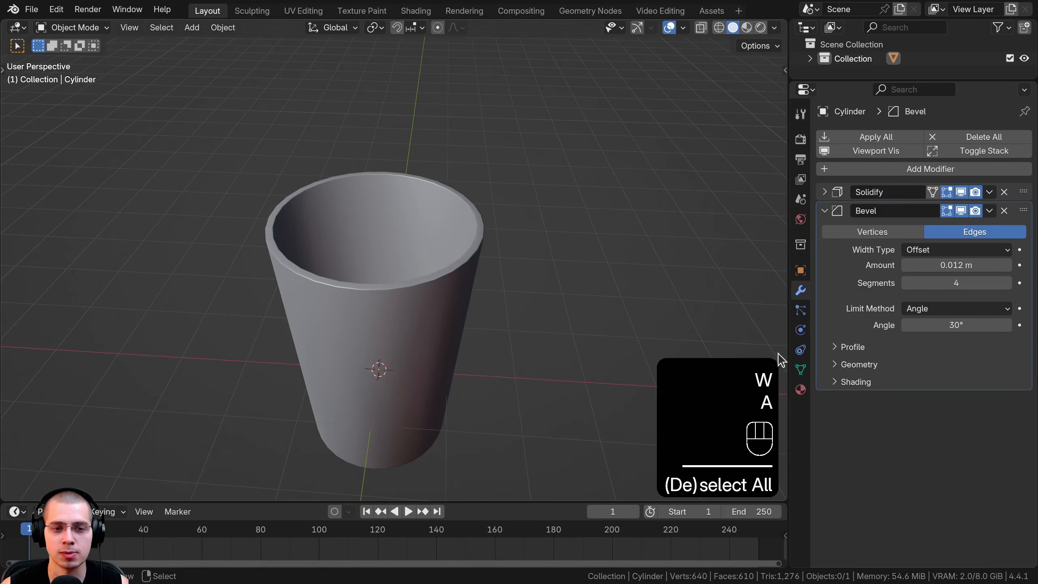
Step: Compare the cup with and without its modifiers by turning Solidify and Bevel viewport display off and on again
drag(961, 191, 959, 208)
scroll(456, 231, up, 3)
middle_drag(457, 231, 388, 278)
click(963, 193)
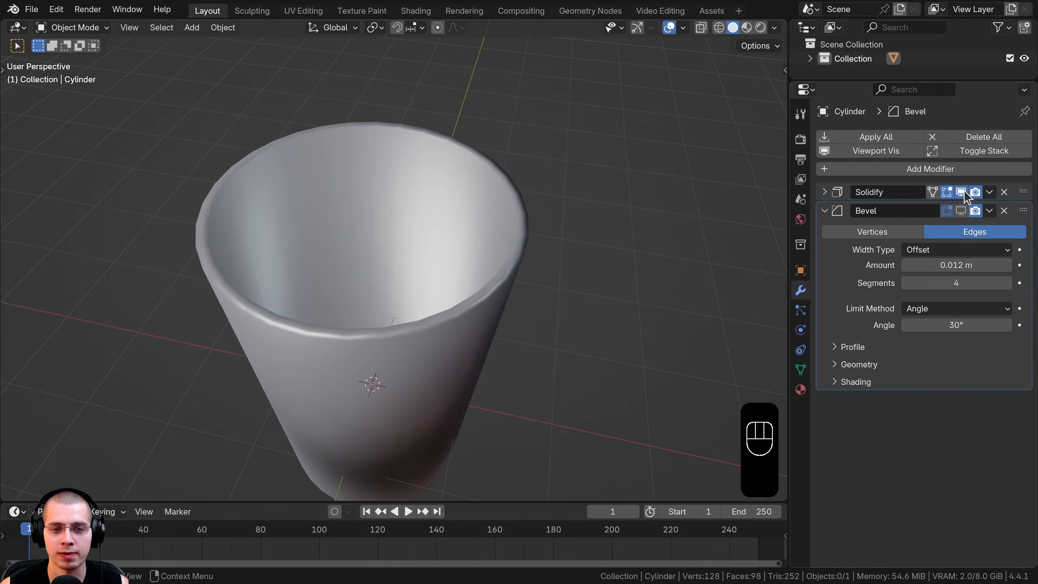
click(962, 210)
scroll(363, 433, down, 3)
middle_drag(364, 434, 541, 374)
scroll(447, 368, down, 3)
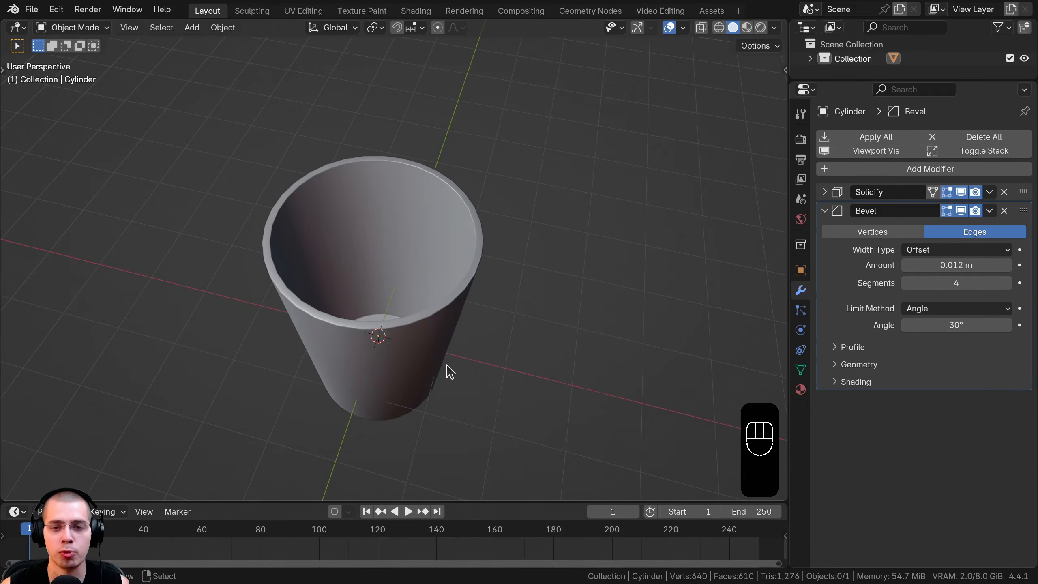
middle_drag(447, 369, 475, 308)
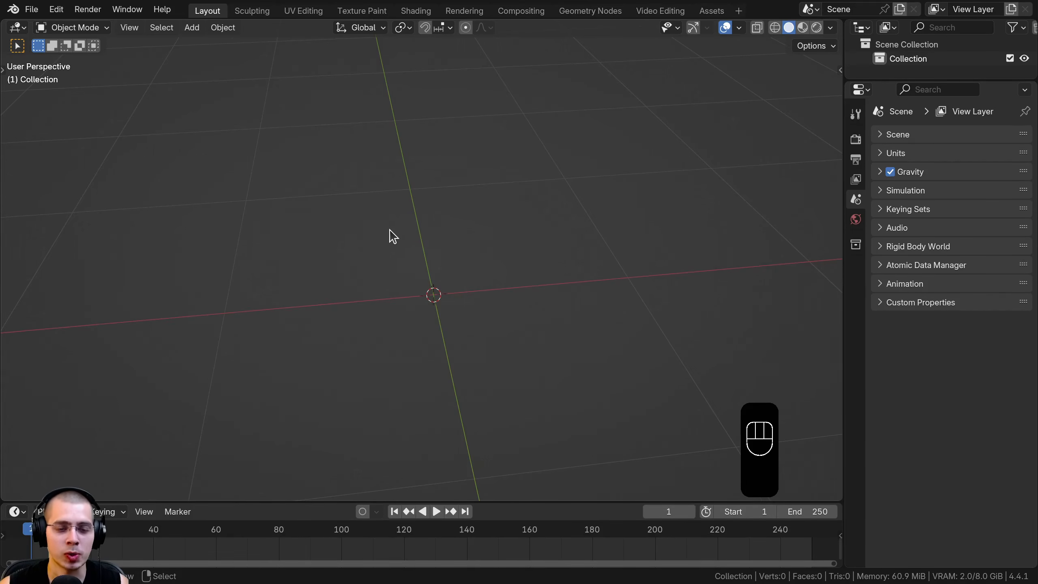
Step: Examine the subdivided mushroom's mesh in Edit Mode and Object Mode, viewing its cap from above and the side
shift+middle_drag(393, 237, 397, 190)
key(Tab)
key(Tab)
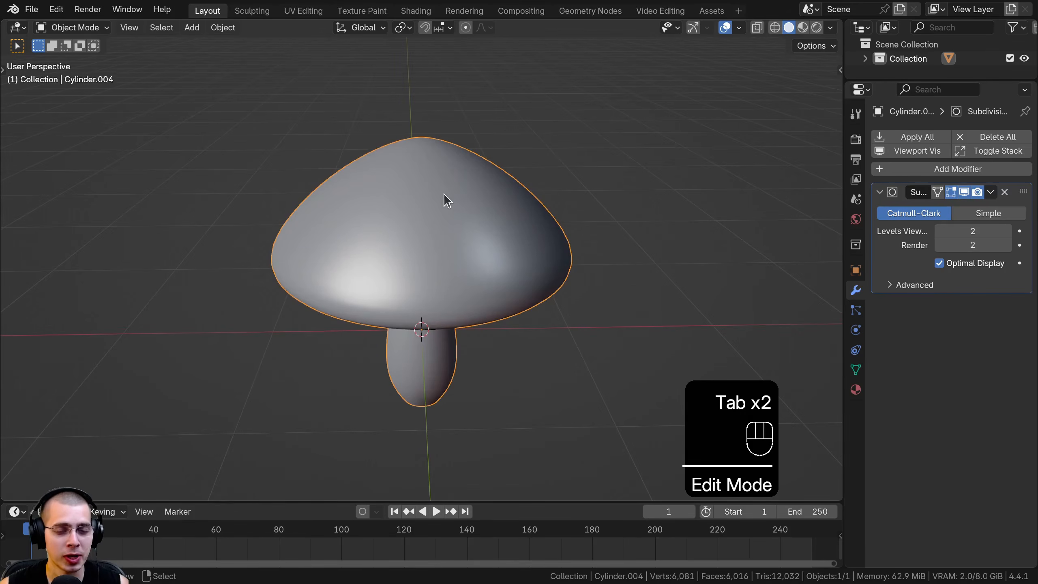
key(Tab)
middle_drag(437, 182, 417, 231)
key(a)
key(a)
key(Tab)
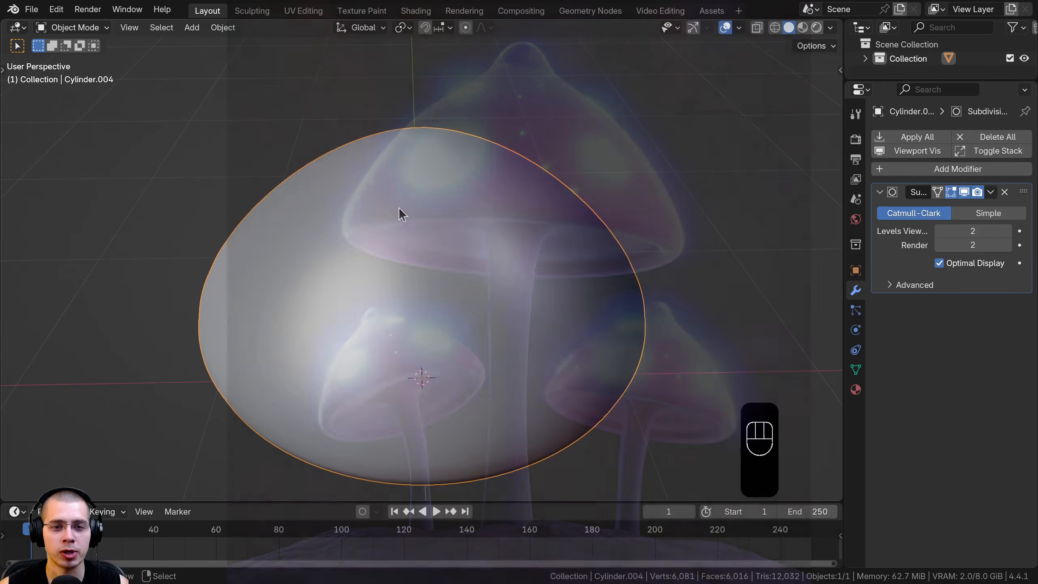
middle_drag(412, 387, 492, 366)
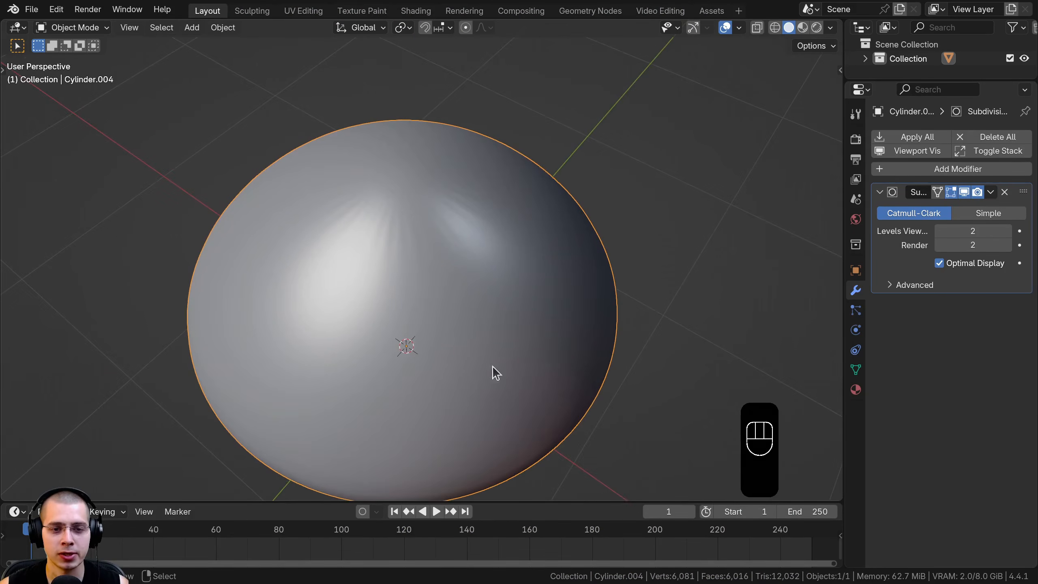
scroll(468, 295, down, 4)
middle_drag(468, 295, 476, 191)
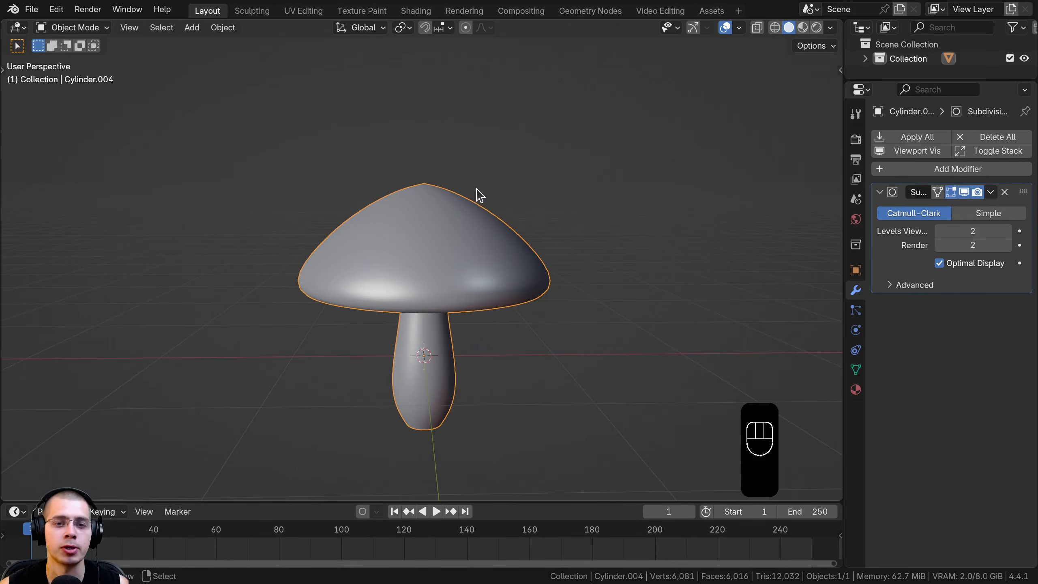
Step: Add a circle mesh and move it up along Z above the mushroom's cap
key(shift+a)
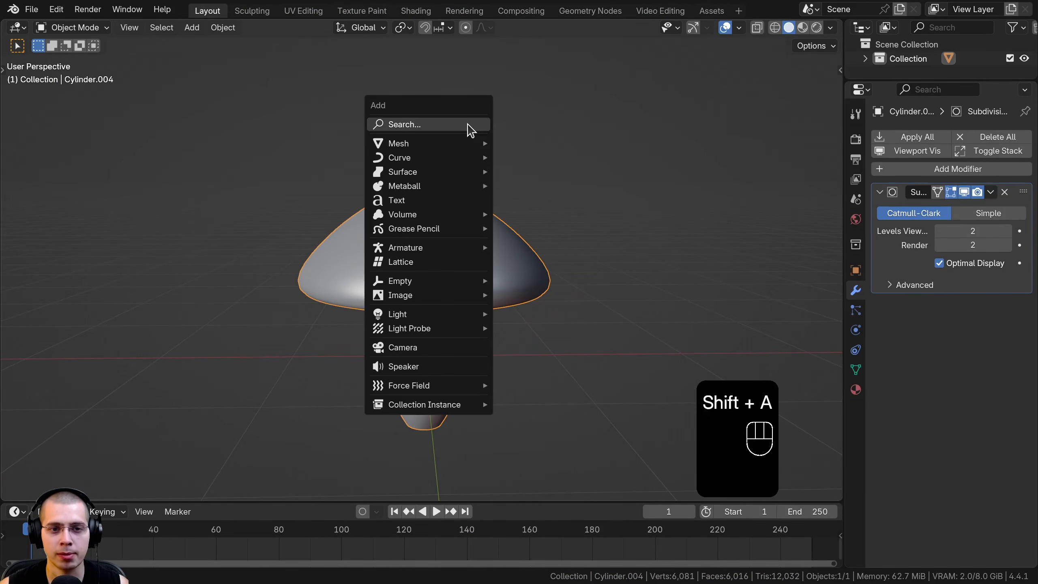
mouse_move(405, 144)
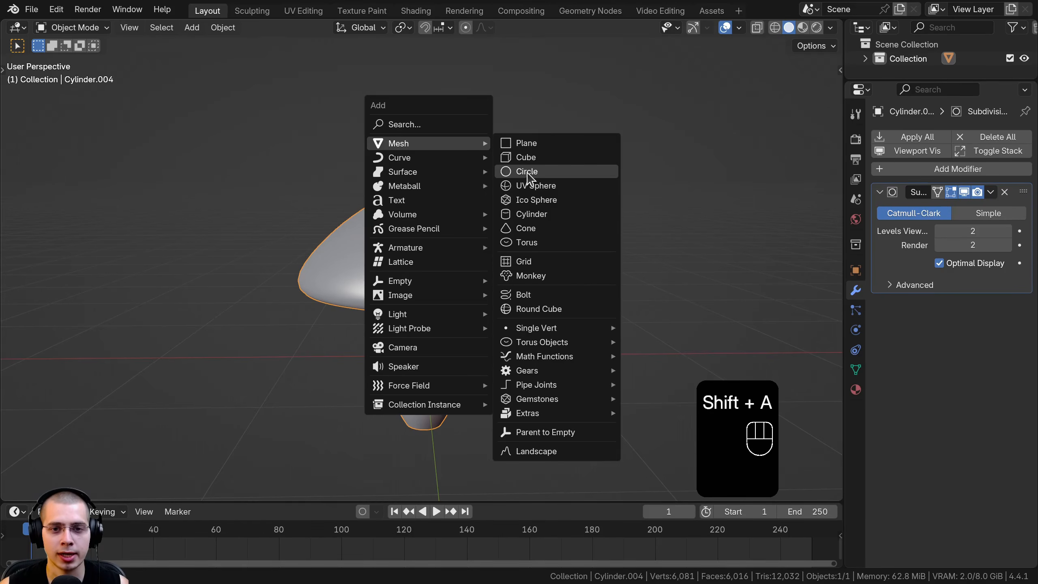
click(526, 171)
key(g)
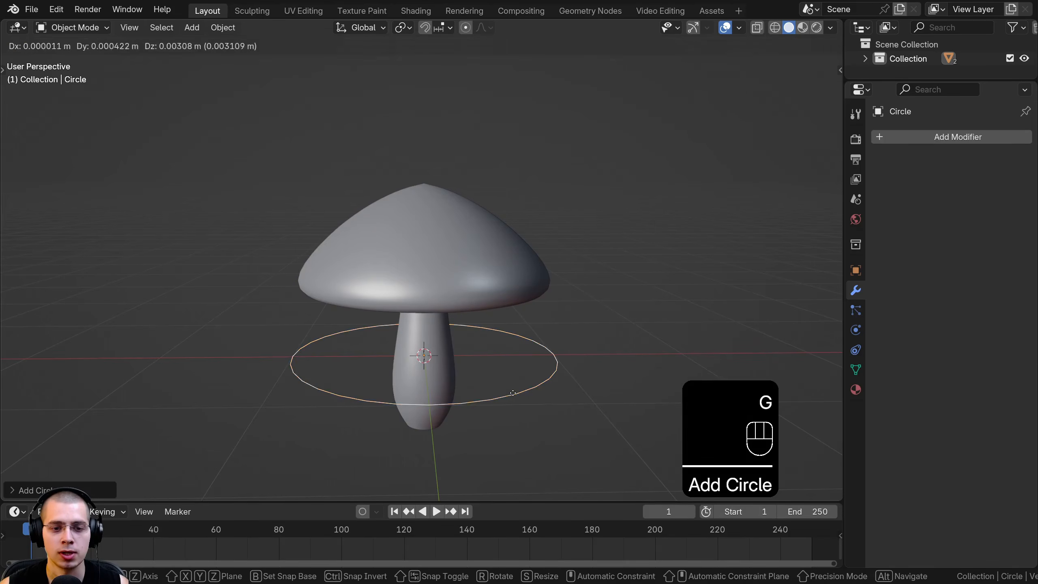
key(z)
click(525, 208)
middle_drag(526, 239, 616, 215)
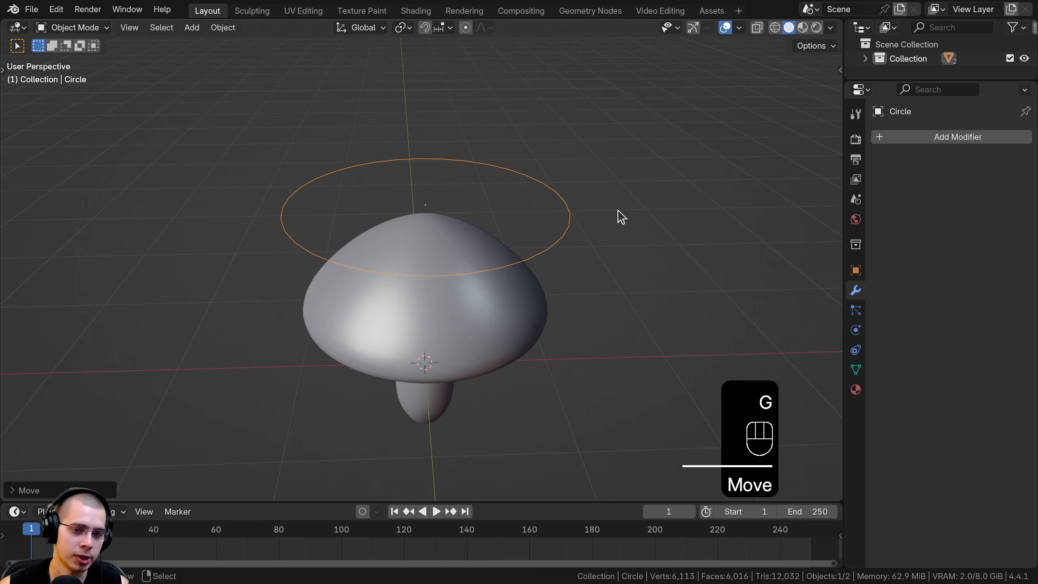
Step: Scale the circle down to a small ring in Edit Mode and fill it with a face
key(Tab)
scroll(721, 187, up, 2)
key(s)
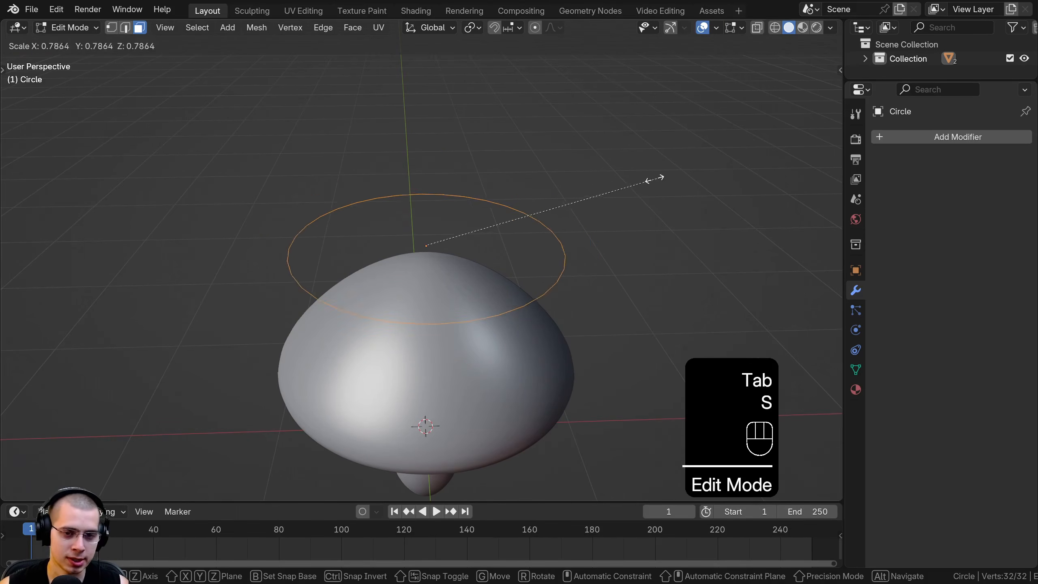
click(530, 217)
key(s)
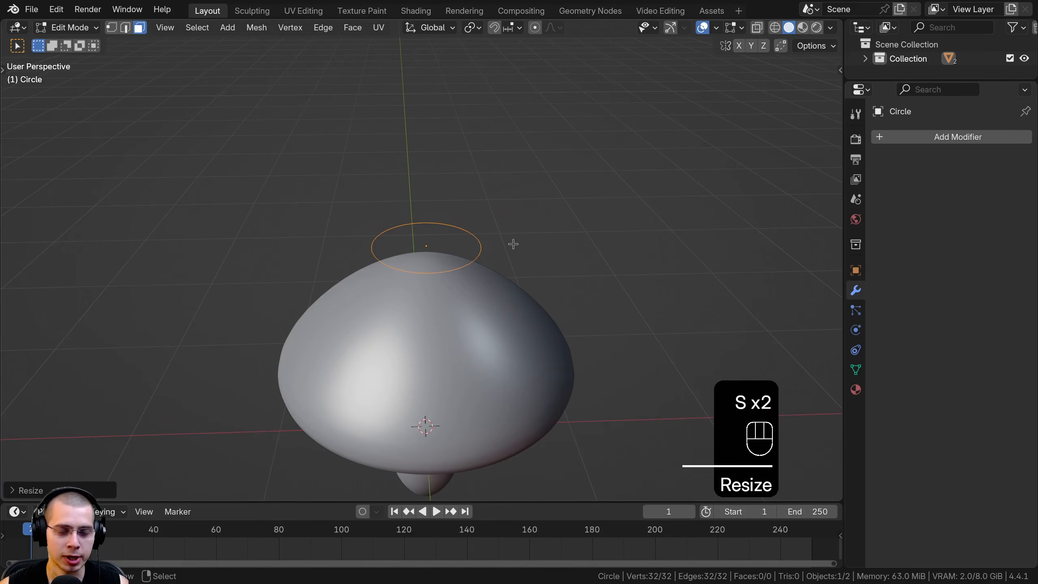
key(f)
scroll(513, 251, up, 6)
middle_drag(519, 284, 507, 272)
scroll(466, 248, down, 3)
middle_drag(506, 272, 407, 209)
Step: Return to Object Mode and move the filled disc off to one side above the mushroom cap
key(Tab)
key(g)
click(304, 179)
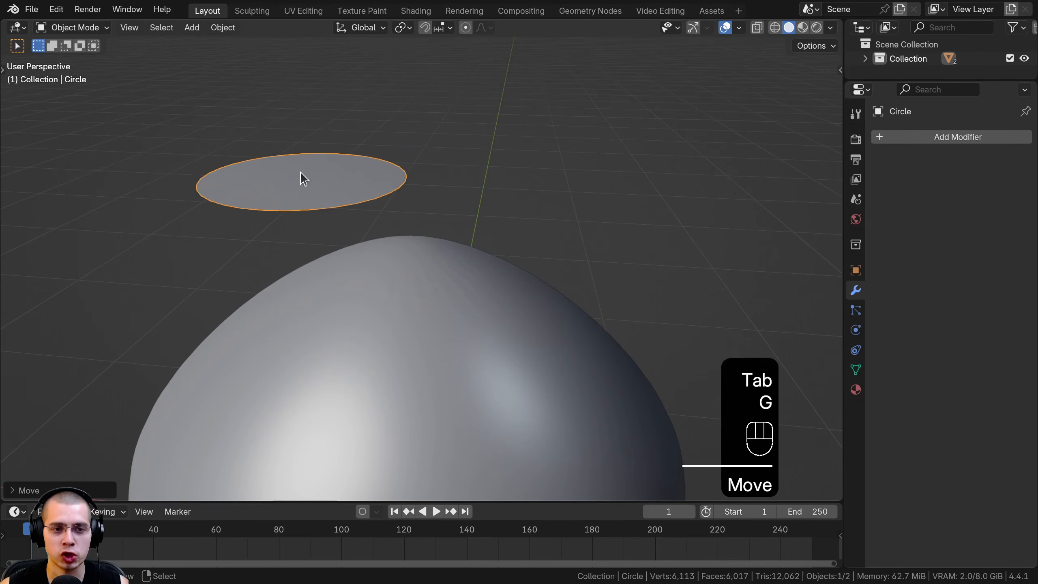
Step: Move the disc beside the mushroom cap and tilt it to follow the cap's slope
middle_drag(466, 319, 475, 145)
key(r)
key(g)
click(678, 351)
key(r)
click(688, 359)
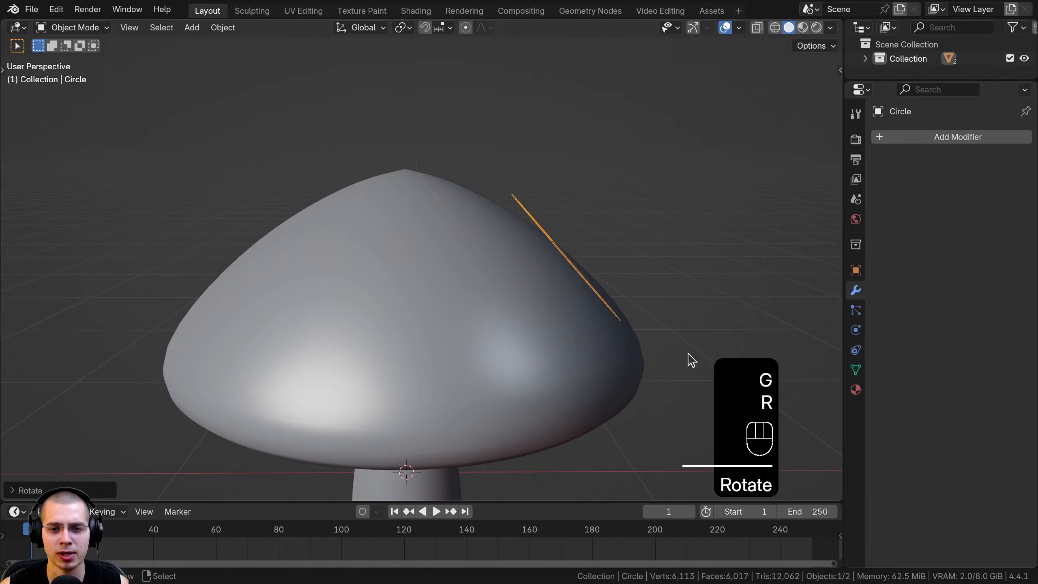
Step: Scale the tilted disc down and rotate it freely to face outward from the cap
key(s)
click(660, 336)
key(r)
key(r)
click(581, 265)
middle_drag(581, 265, 450, 216)
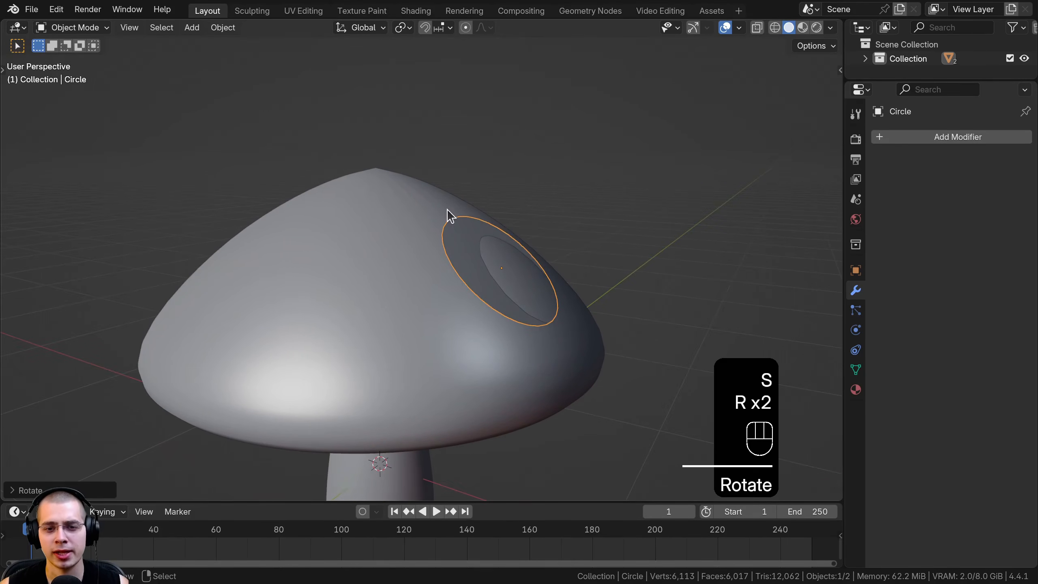
Step: Fine-tune the disc's rotation and position so it sits just off the cap's sloping surface
middle_drag(544, 263, 406, 216)
key(r)
key(g)
key(r)
click(630, 257)
key(g)
click(632, 247)
key(g)
middle_drag(440, 289, 505, 323)
click(360, 376)
key(g)
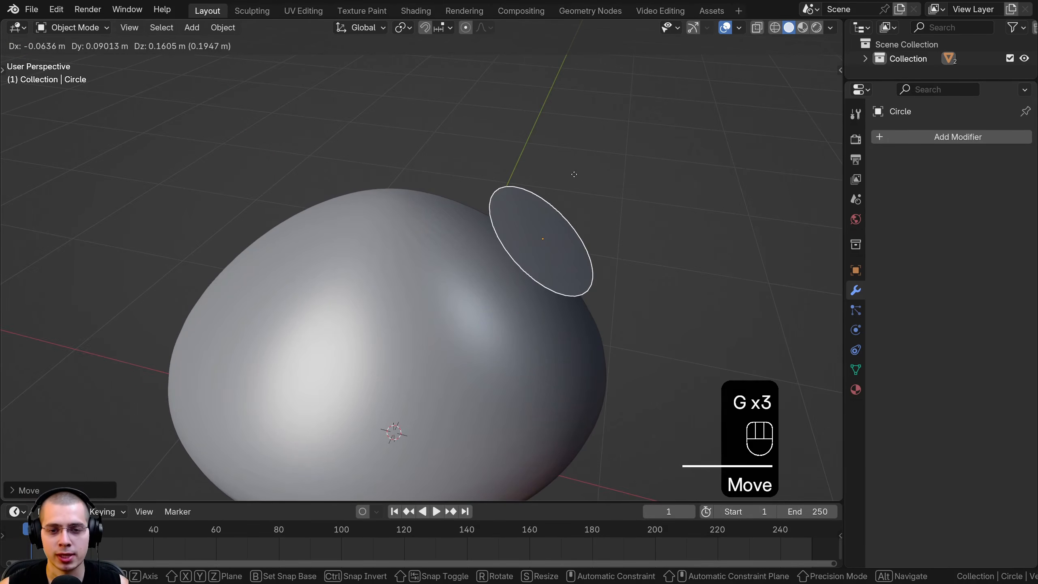
right_click(505, 200)
Step: Add a Shrinkwrap modifier to the disc and pick the mushroom Cylinder.004 as its target
click(942, 139)
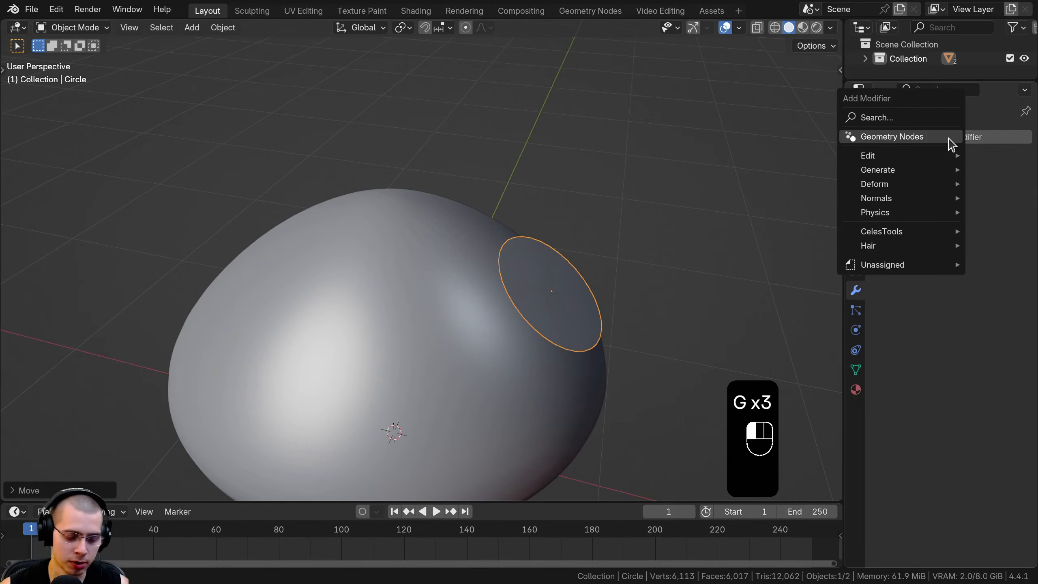
text(shr)
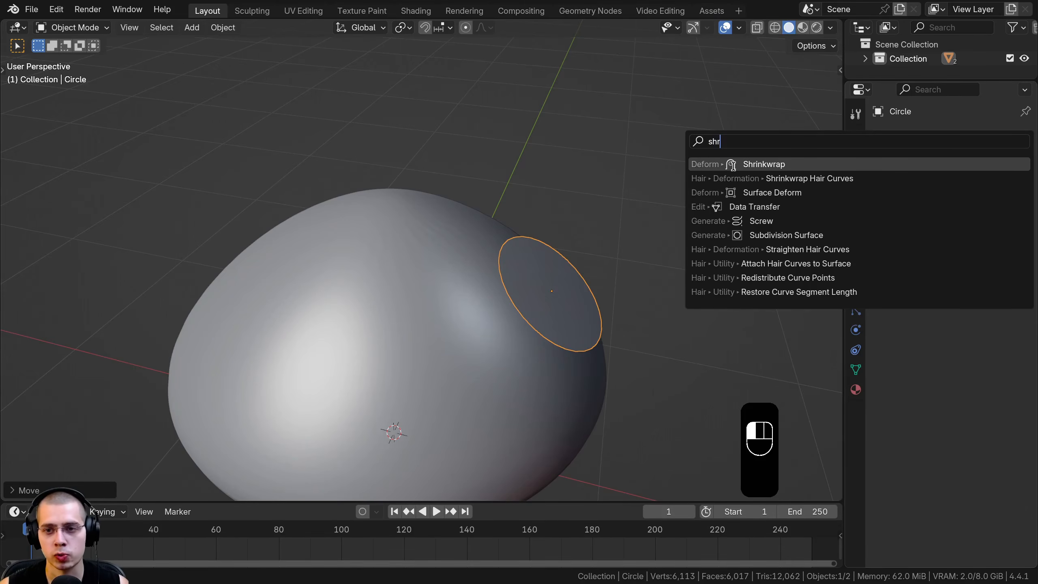
click(732, 165)
drag(842, 224, 801, 225)
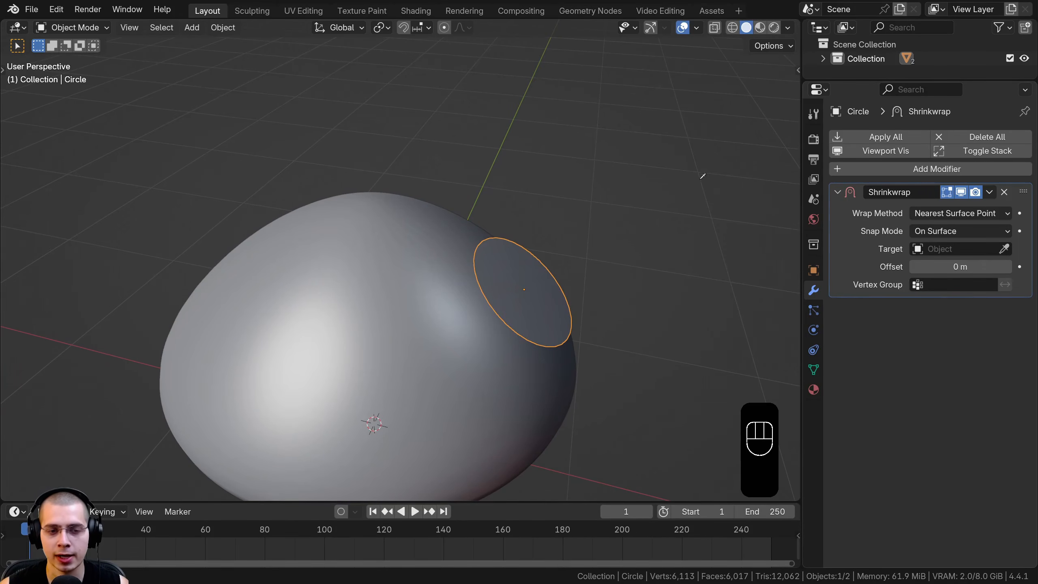
click(336, 236)
middle_drag(336, 236, 460, 237)
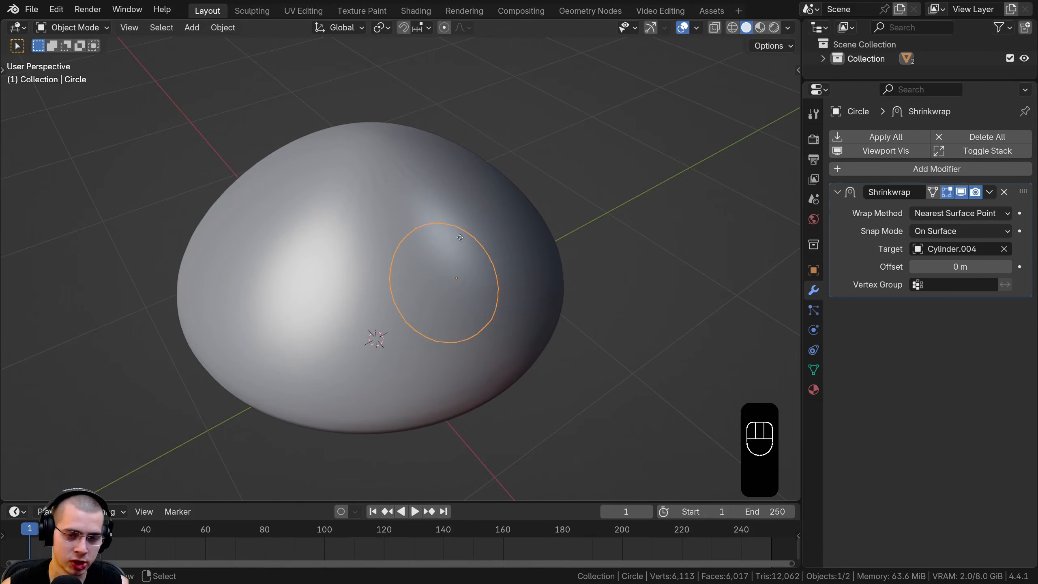
Step: Examine how the shrinkwrapped disc conforms to the cap, test-moving it and viewing it from several angles
key(g)
right_click(413, 246)
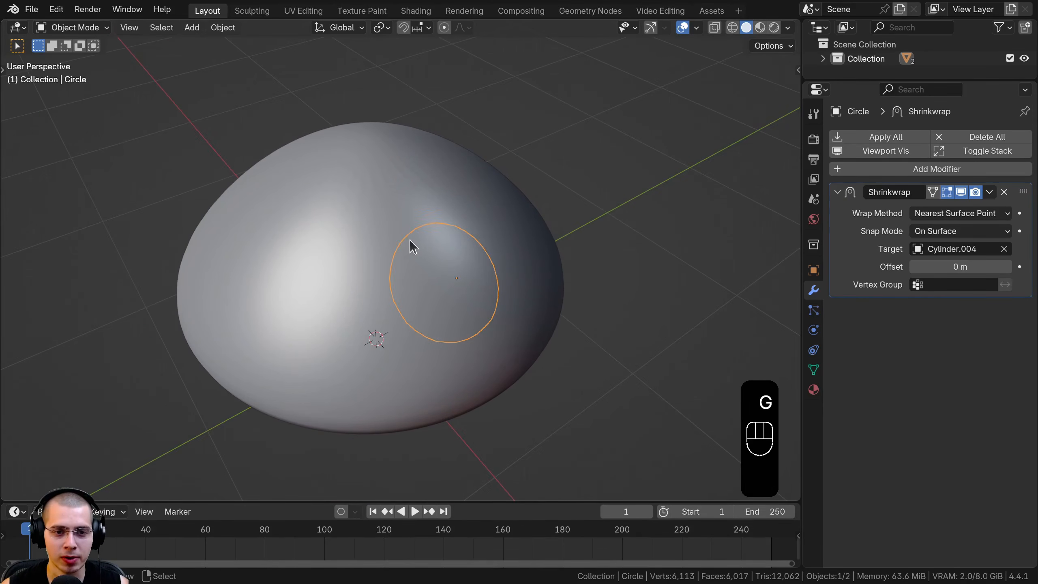
middle_drag(530, 308, 499, 241)
scroll(499, 242, up, 2)
middle_drag(499, 241, 571, 186)
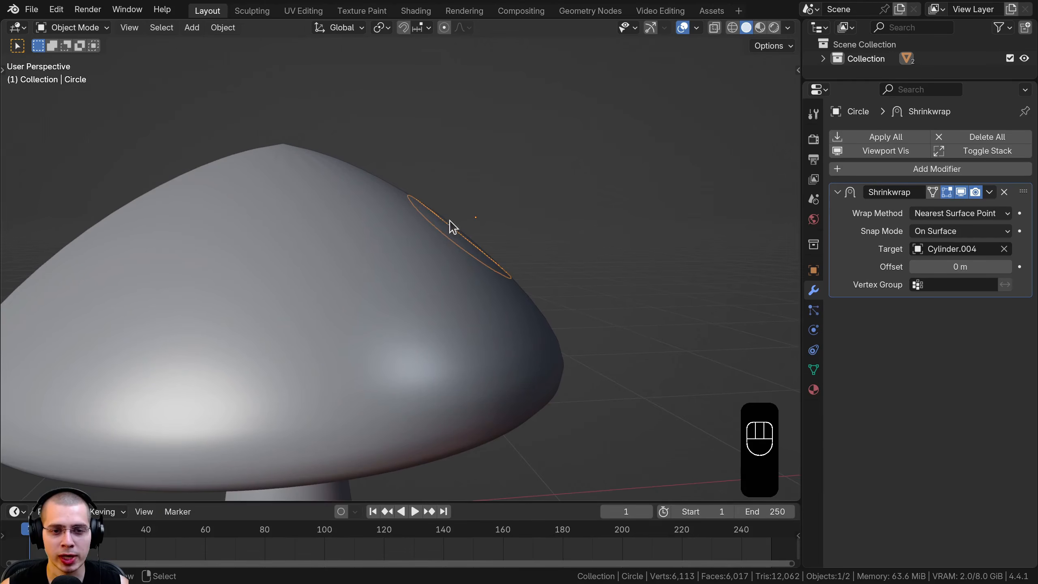
middle_drag(452, 226, 521, 139)
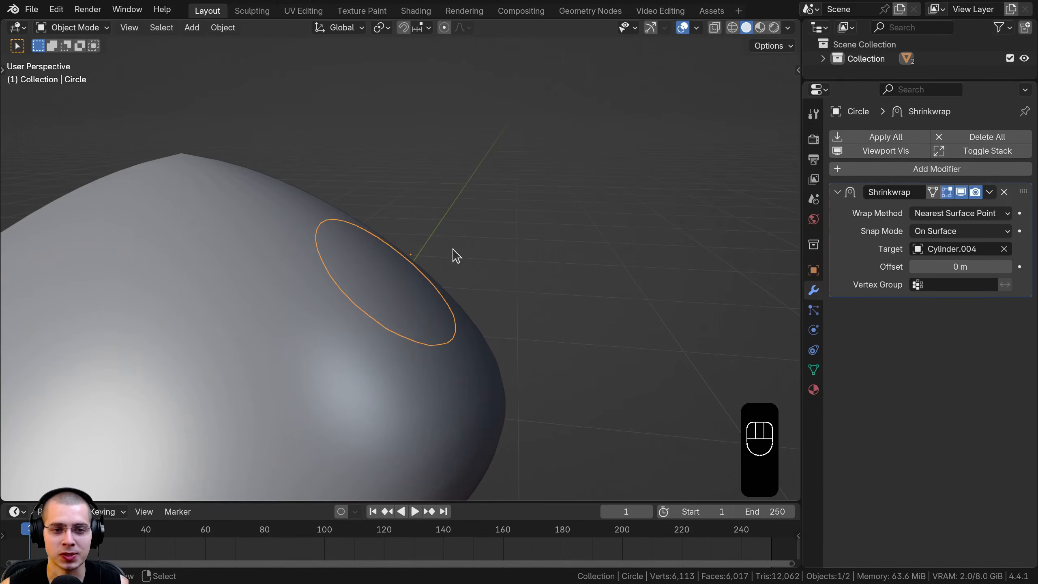
scroll(270, 263, down, 2)
key(g)
key(g)
shift+middle_drag(336, 260, 413, 250)
scroll(412, 250, up, 2)
Step: Set the Shrinkwrap snap mode to Above Surface with an offset of 0.027 m
drag(801, 238, 785, 229)
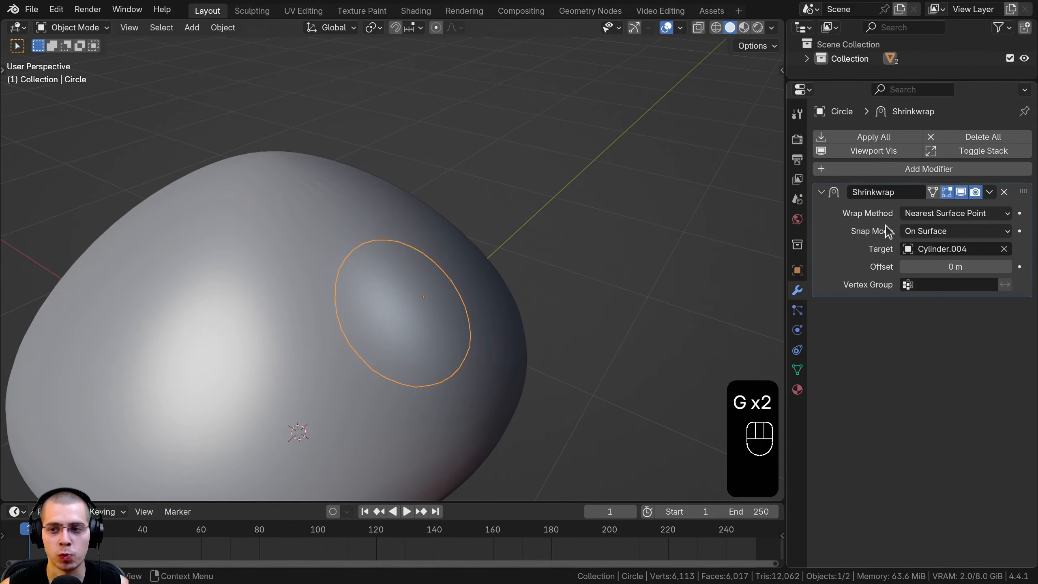
click(929, 232)
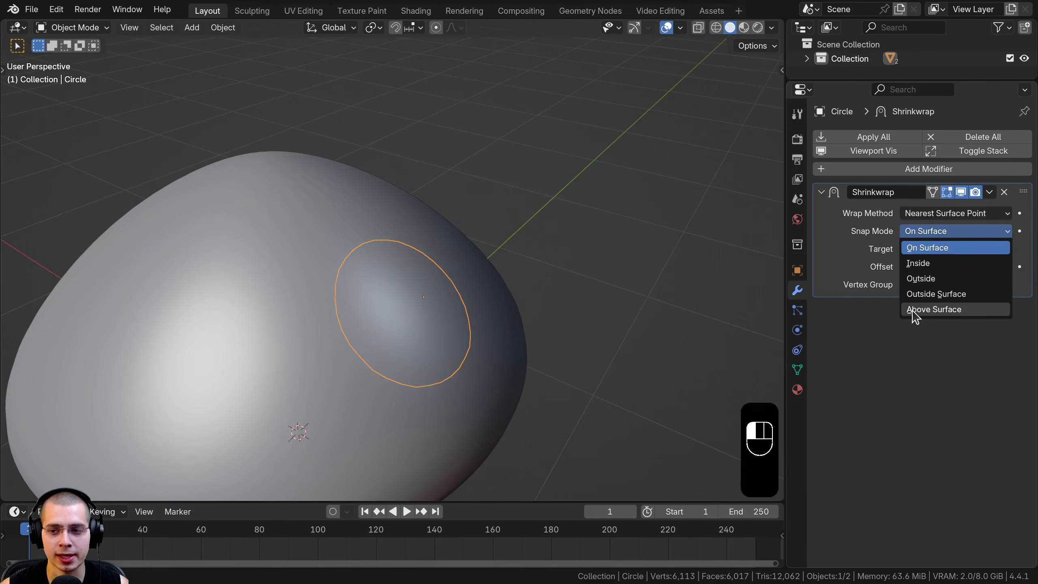
click(925, 314)
middle_drag(497, 327, 520, 297)
scroll(398, 268, up, 2)
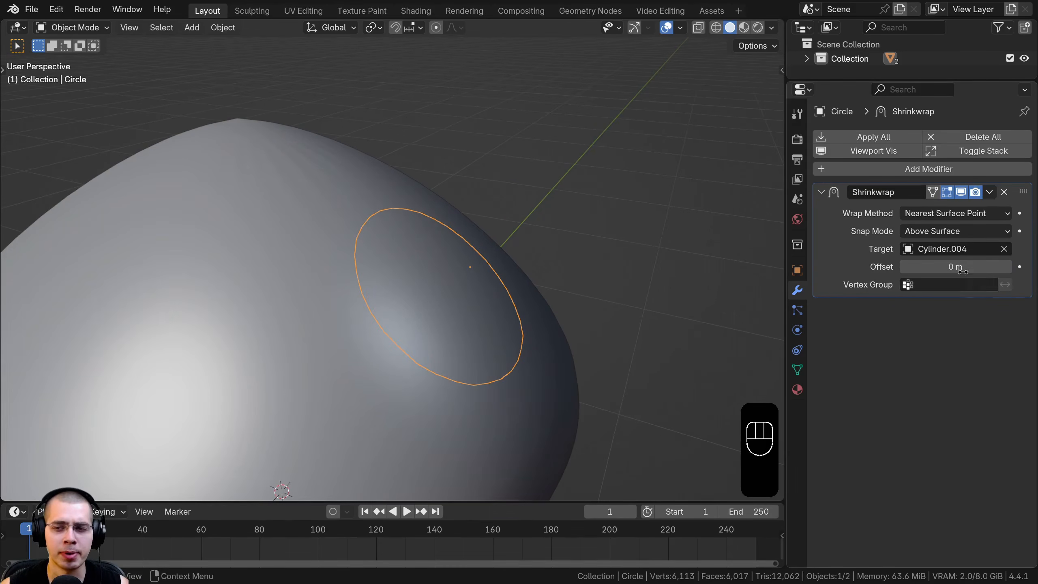
mouse_move(963, 271)
shift+mouse_down()
mouse_move(972, 271)
mouse_move(960, 270)
shift+mouse_up()
Step: Test-move the offset disc across the cap and compare its original mesh with the wrapped result in Edit Mode
scroll(405, 297, down, 4)
key(g)
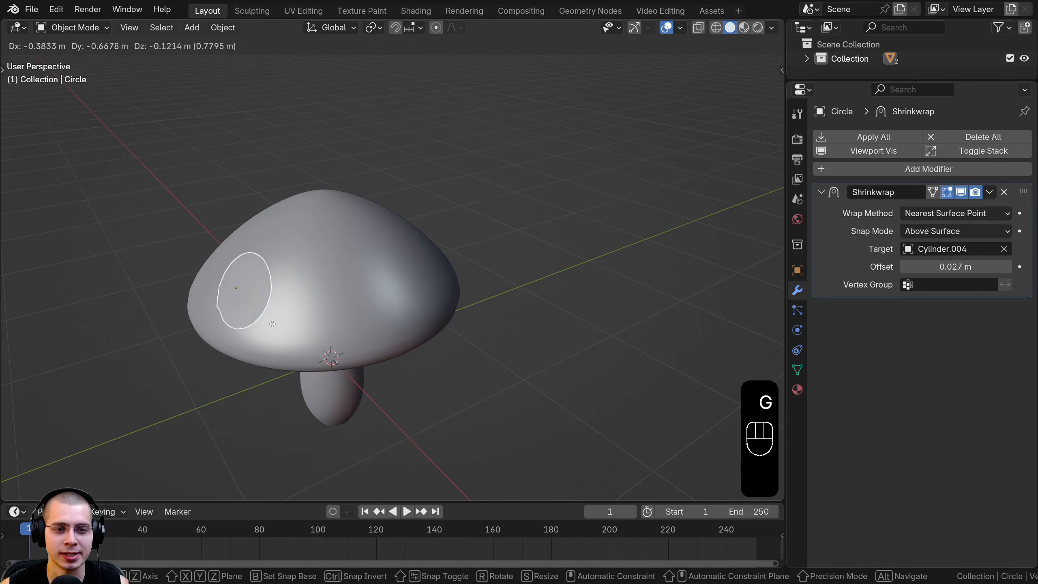
right_click(363, 292)
scroll(422, 326, up, 5)
middle_drag(361, 293, 451, 313)
shift+middle_drag(452, 313, 476, 284)
shift+middle_drag(476, 285, 443, 361)
key(Tab)
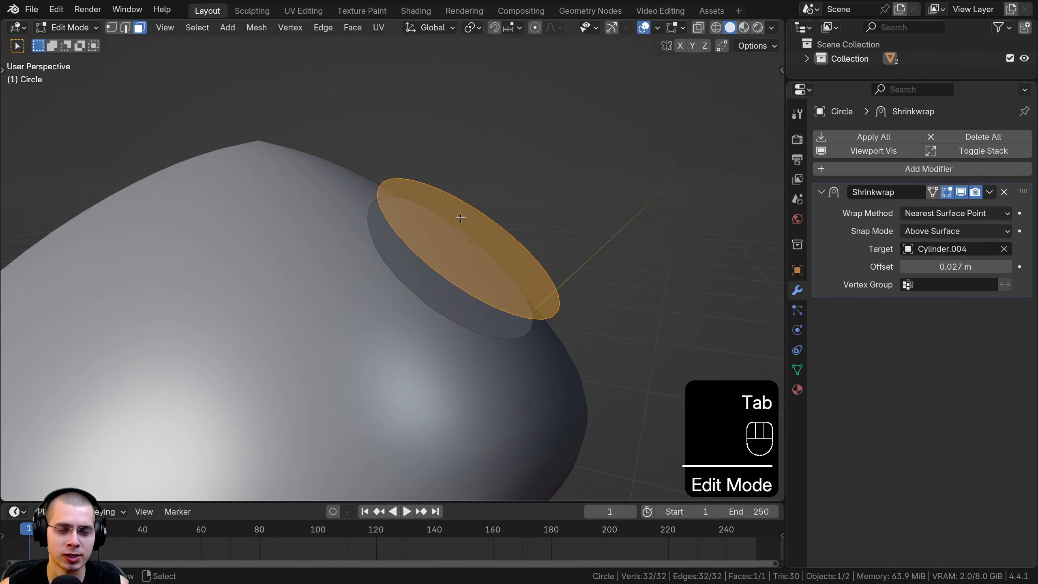
key(Tab)
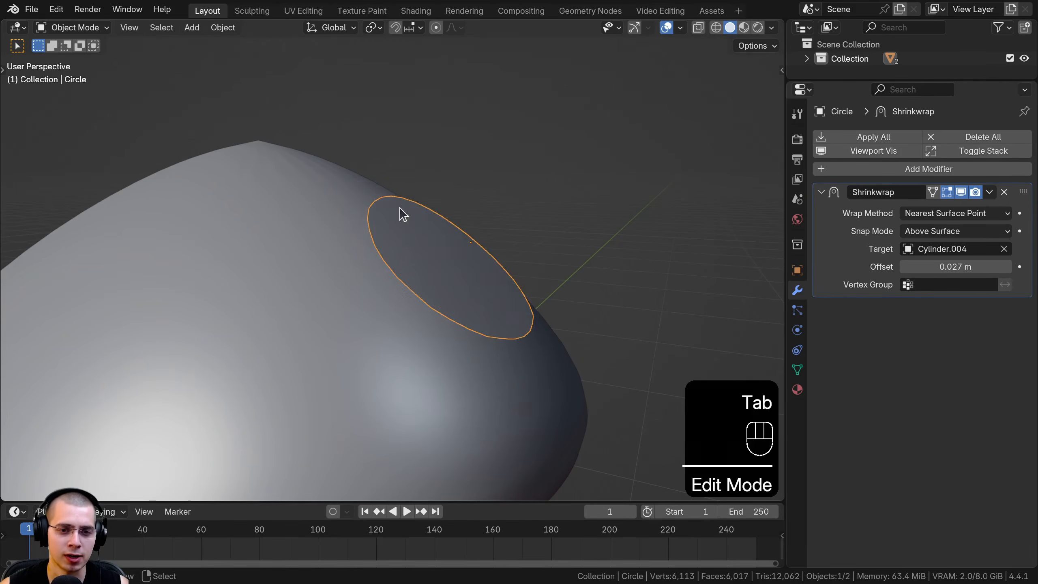
Step: Rotate the disc and move it over the tip of the mushroom cap
middle_drag(401, 213, 614, 236)
scroll(614, 229, down, 1)
key(r)
click(614, 202)
key(g)
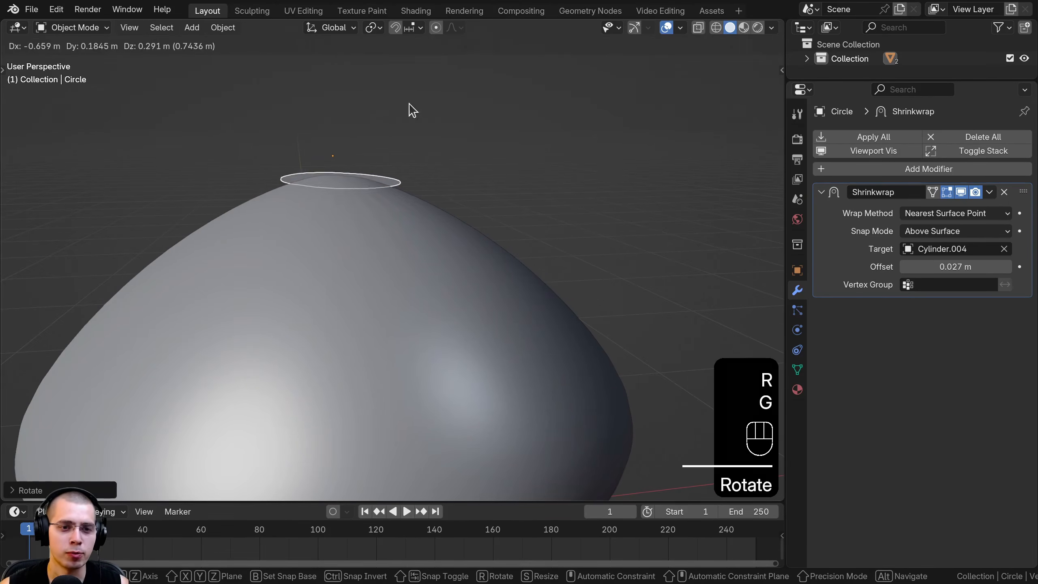
click(409, 104)
middle_drag(409, 104, 391, 205)
key(g)
click(344, 217)
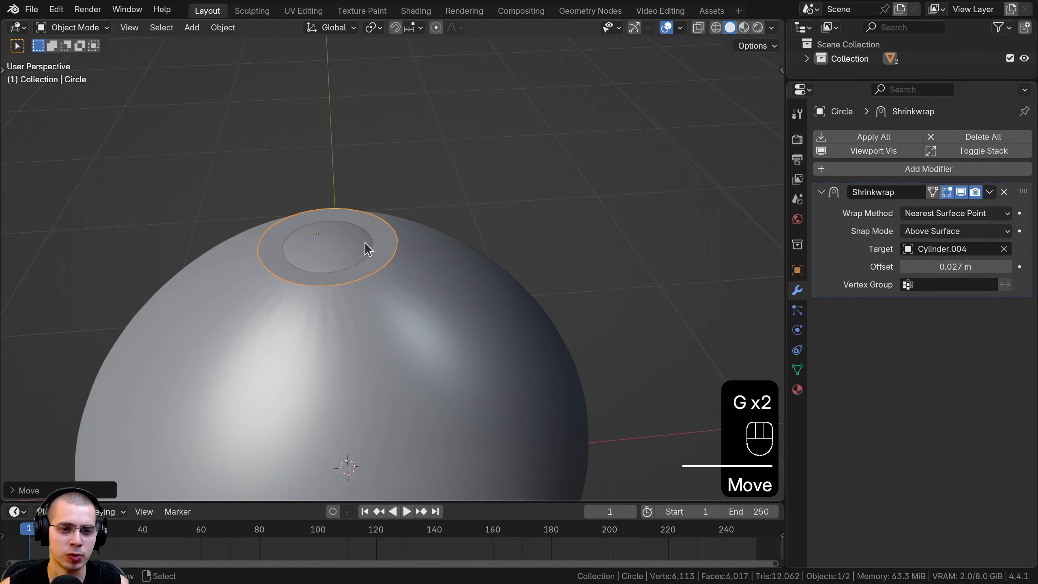
Step: Inset the disc's face repeatedly in Edit Mode to form concentric rings, and return to Object Mode
middle_drag(328, 227, 359, 235)
scroll(413, 191, up, 2)
key(Tab)
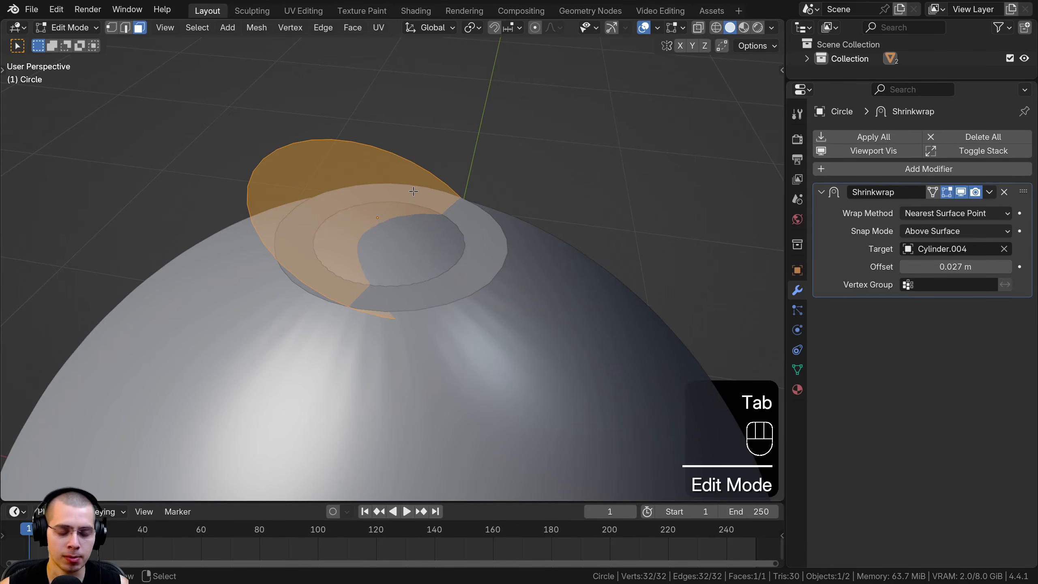
key(i)
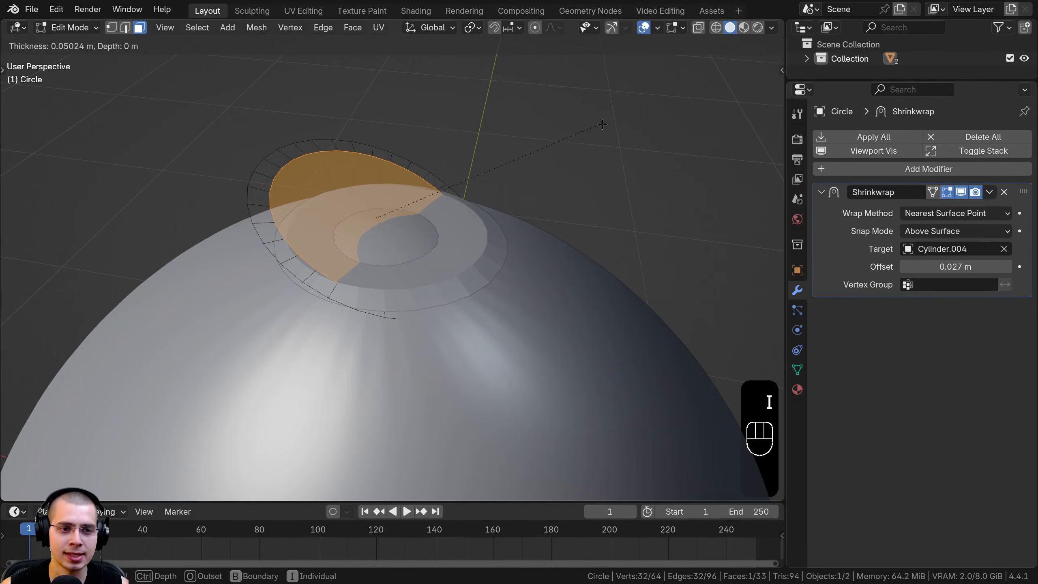
click(600, 127)
key(i)
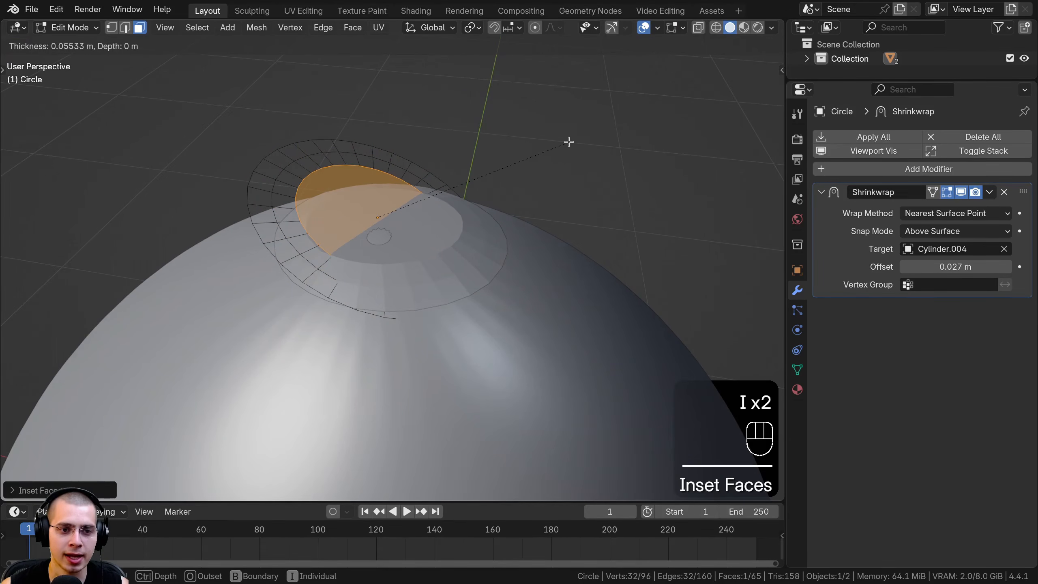
click(566, 145)
key(i)
click(518, 174)
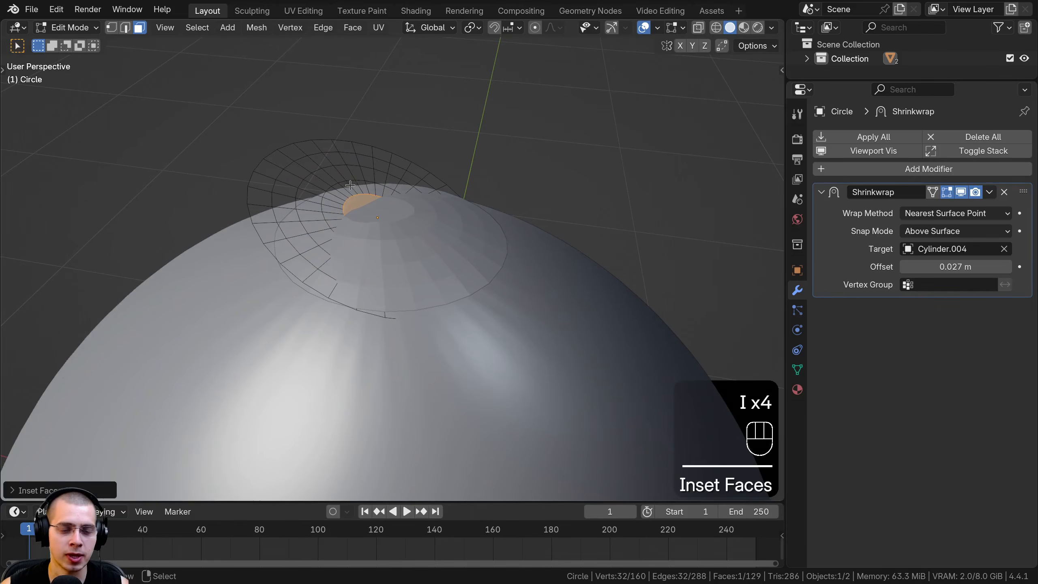
key(Tab)
Step: Move the inset disc away from the cap's tip toward its side
scroll(456, 359, down, 3)
key(g)
right_click(457, 339)
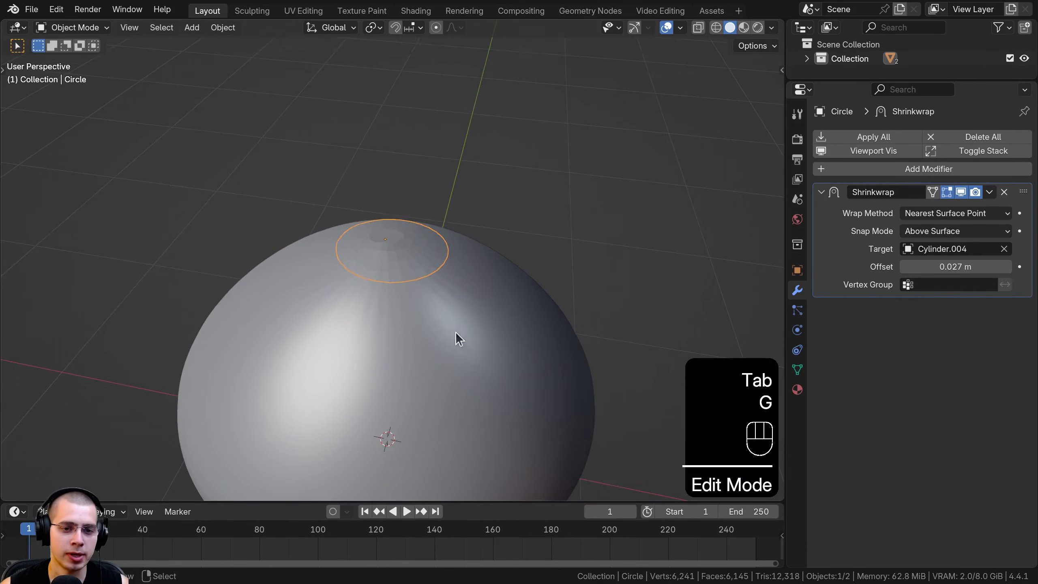
scroll(314, 213, up, 3)
scroll(343, 259, up, 2)
scroll(394, 271, down, 5)
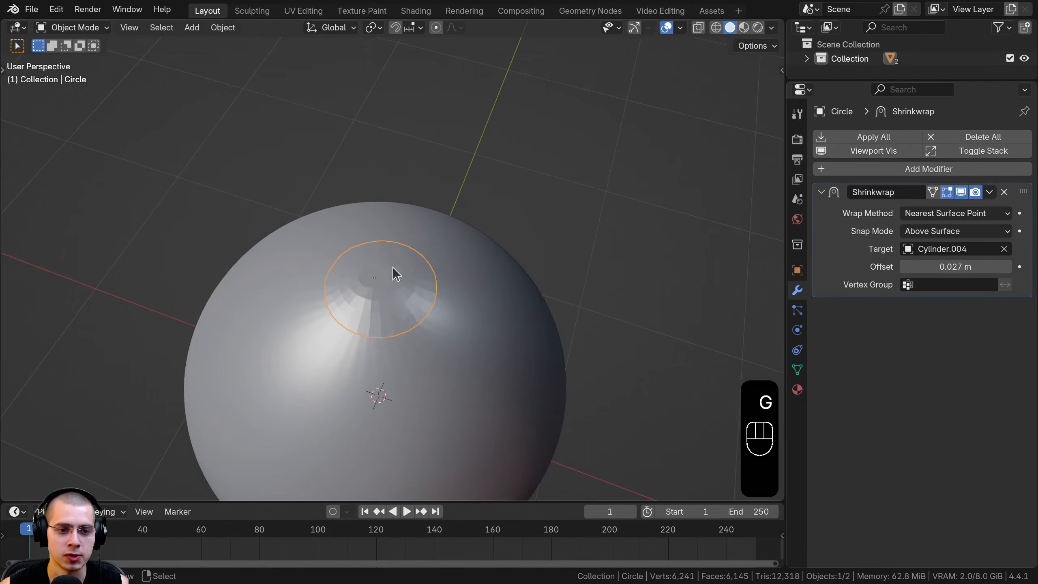
key(g)
key(g)
click(533, 244)
Step: Rotate and reposition the inset disc to match the cap's side slope
middle_drag(530, 236, 562, 188)
key(r)
click(570, 196)
key(g)
click(572, 230)
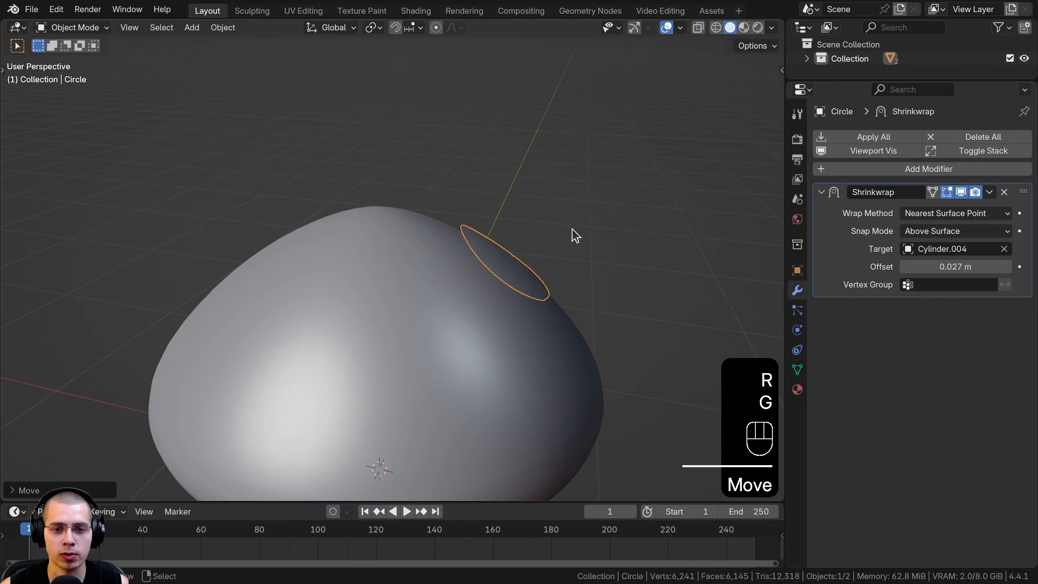
key(r)
click(582, 276)
key(g)
Step: Select the disc's whole mesh in Edit Mode, rotate and move it against the cap, and return to Object Mode
key(Tab)
key(a)
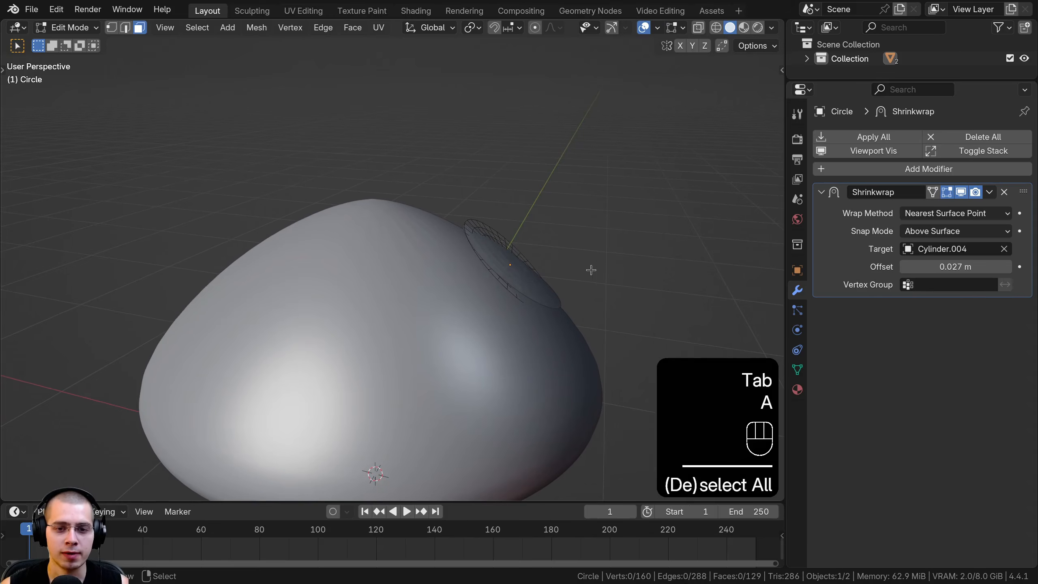
key(r)
key(g)
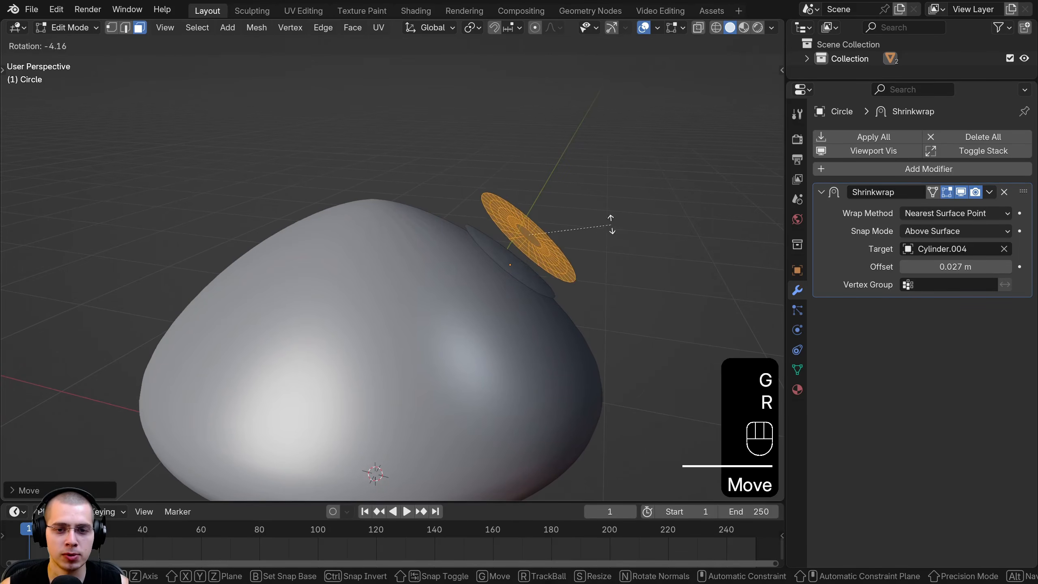
click(580, 248)
middle_drag(579, 248, 461, 233)
key(g)
click(447, 269)
key(g)
click(587, 247)
scroll(462, 233, up, 4)
key(Tab)
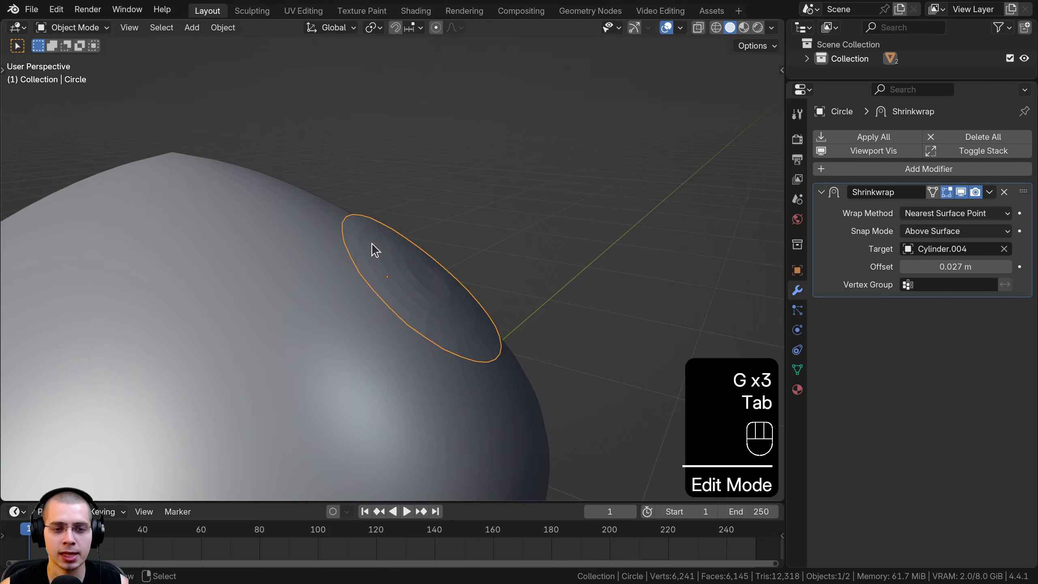
Step: Add a Solidify modifier to the disc with a thickness of 0.067 m
mouse_move(412, 272)
middle_down()
mouse_move(435, 260)
mouse_move(428, 266)
middle_up()
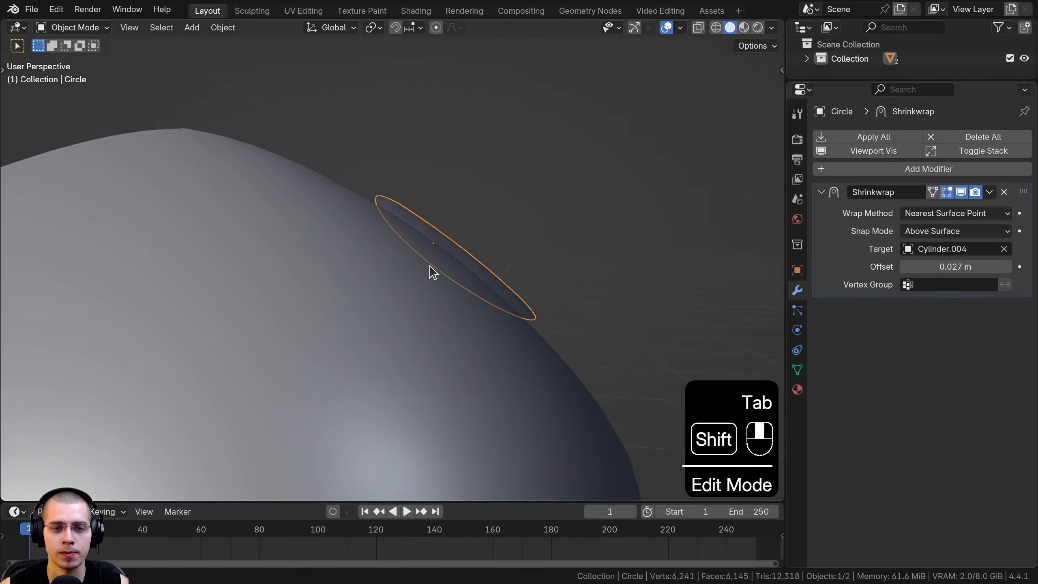
scroll(427, 237, up, 3)
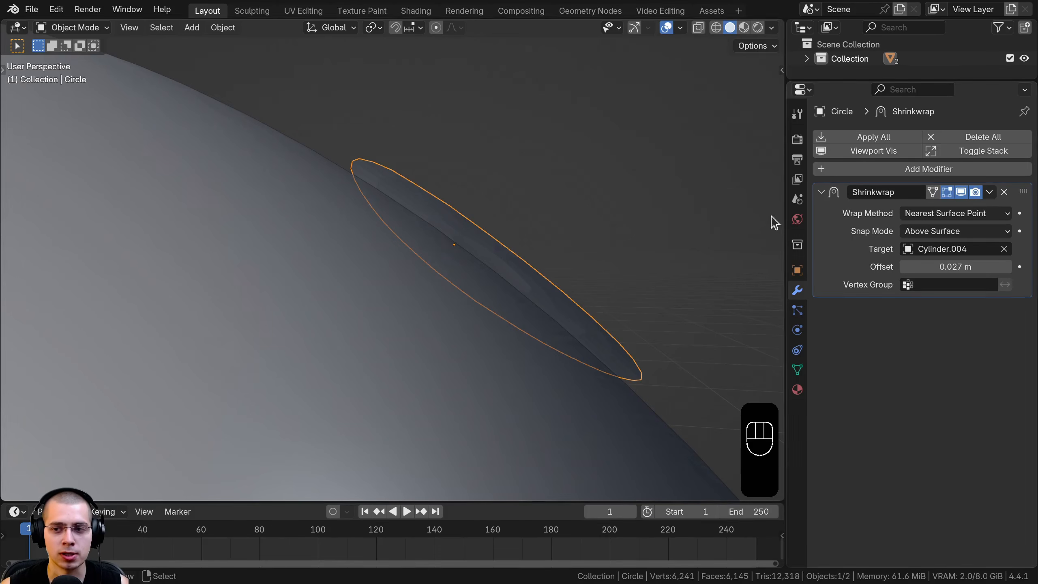
click(903, 167)
text(sol)
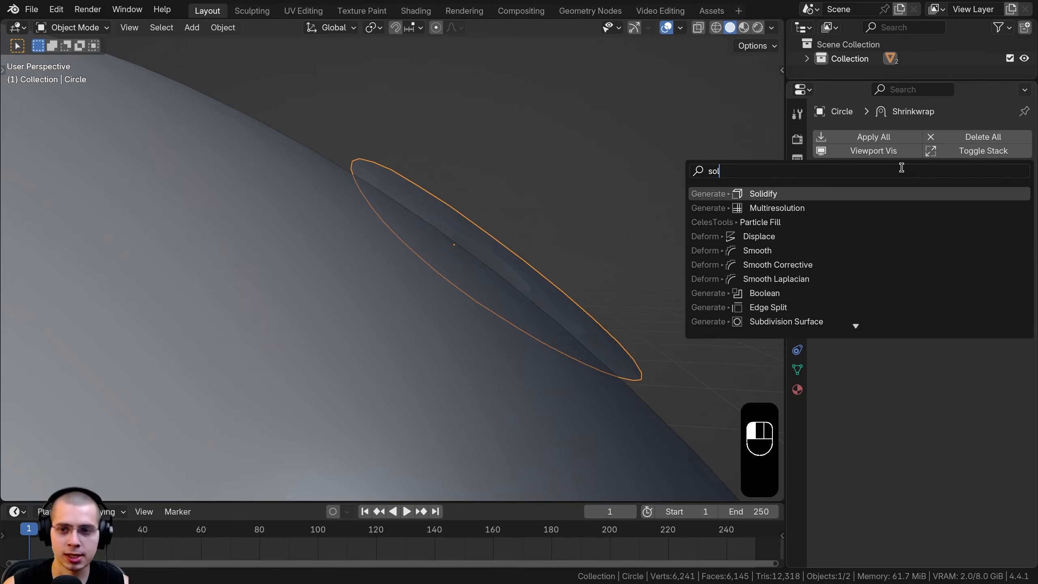
key(Return)
middle_drag(601, 221, 486, 270)
shift+drag(944, 345, 980, 346)
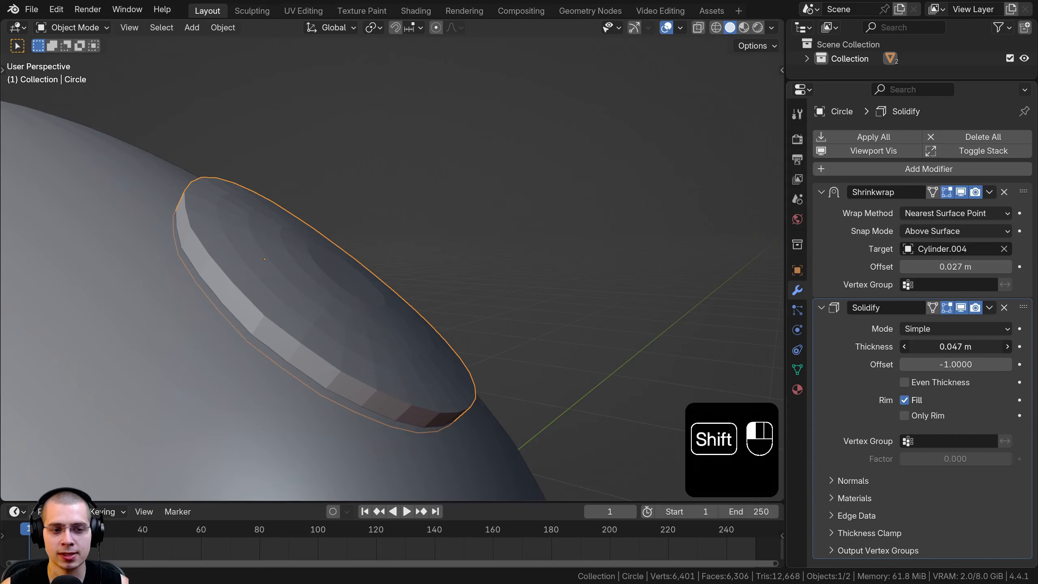
Step: Shift the disc slightly along the cap and set the Shrinkwrap offset to 0.016 m
key(g)
click(376, 272)
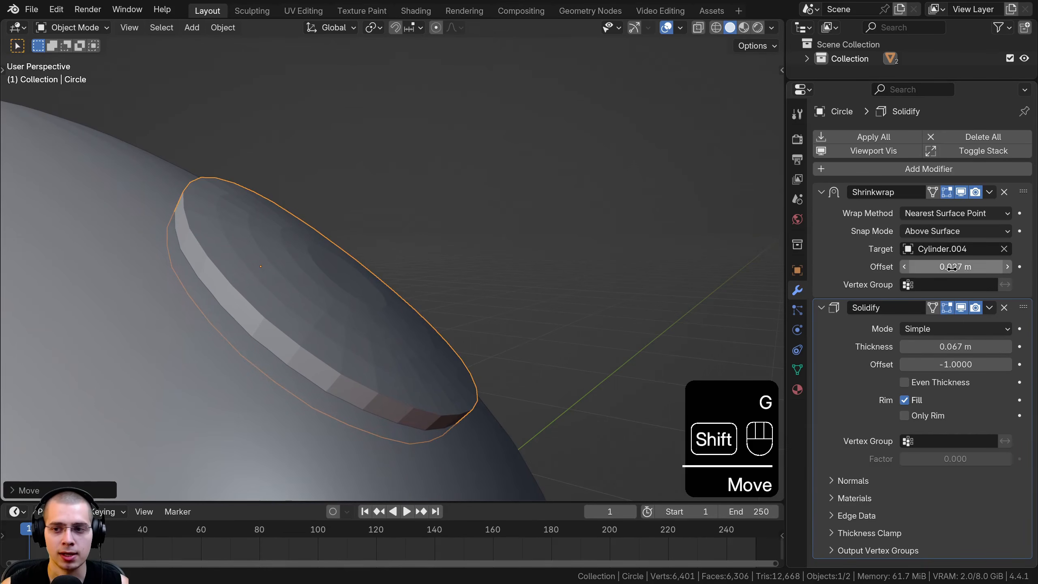
shift+drag(955, 266, 950, 265)
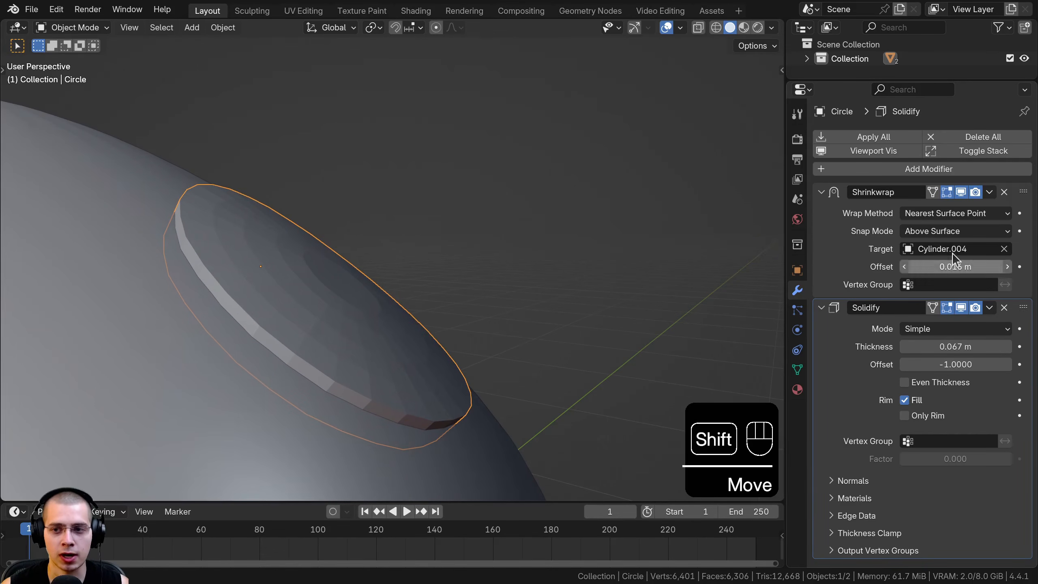
Step: Apply smooth shading to the solidified disc
scroll(278, 283, down, 4)
middle_drag(278, 283, 224, 327)
key(w)
click(308, 173)
Step: In Edit Mode, duplicate the disc mesh, move the copy to another side of the mushroom cap, and trackball-rotate it
scroll(309, 176, down, 4)
middle_drag(224, 327, 465, 237)
scroll(260, 290, up, 3)
scroll(375, 245, down, 1)
scroll(410, 261, down, 3)
scroll(477, 234, up, 2)
scroll(445, 280, down, 4)
key(Tab)
key(shift+d)
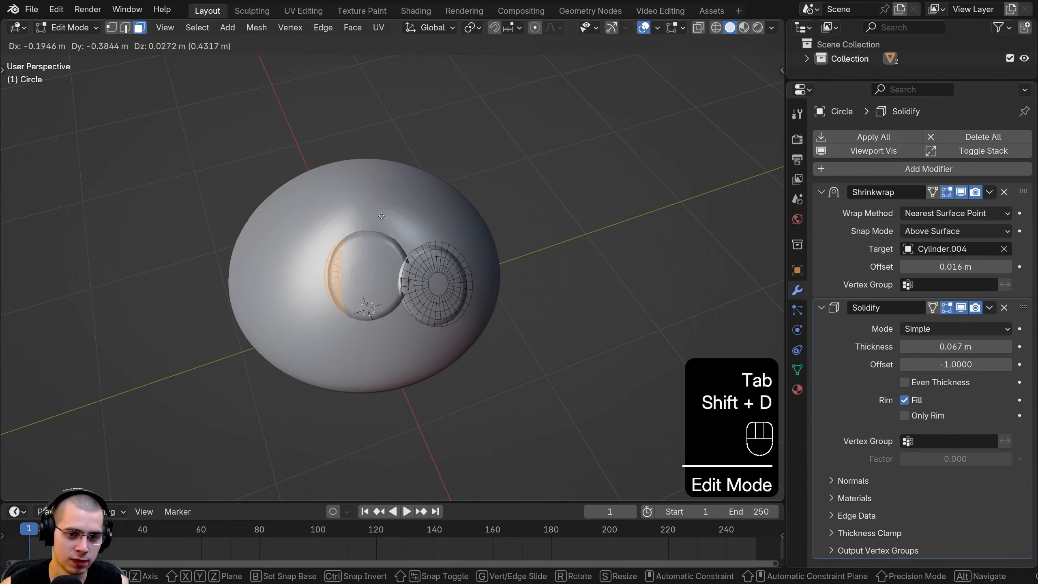
click(337, 219)
key(r)
key(r)
click(347, 237)
Step: Rotate, move and scale the duplicated disc so it lies along the cap's slope
middle_drag(348, 237, 408, 149)
key(r)
click(333, 143)
key(g)
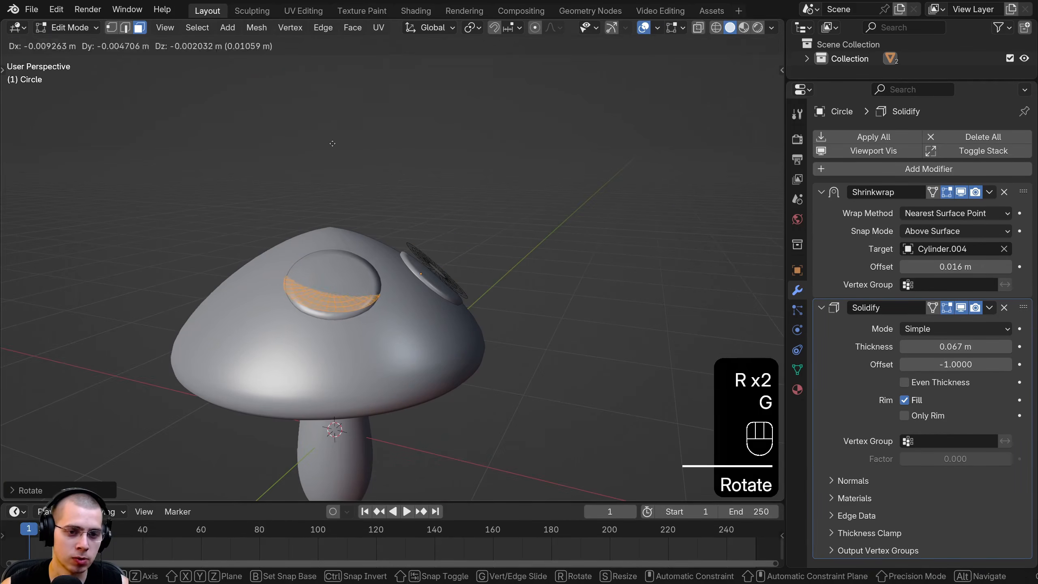
click(334, 151)
middle_drag(339, 157, 396, 297)
key(s)
click(408, 235)
Step: Duplicate the selected disc again, place the copy on a free side of the cap, and rotate it to follow the slope
shift+middle_drag(397, 296, 552, 350)
key(shift+d)
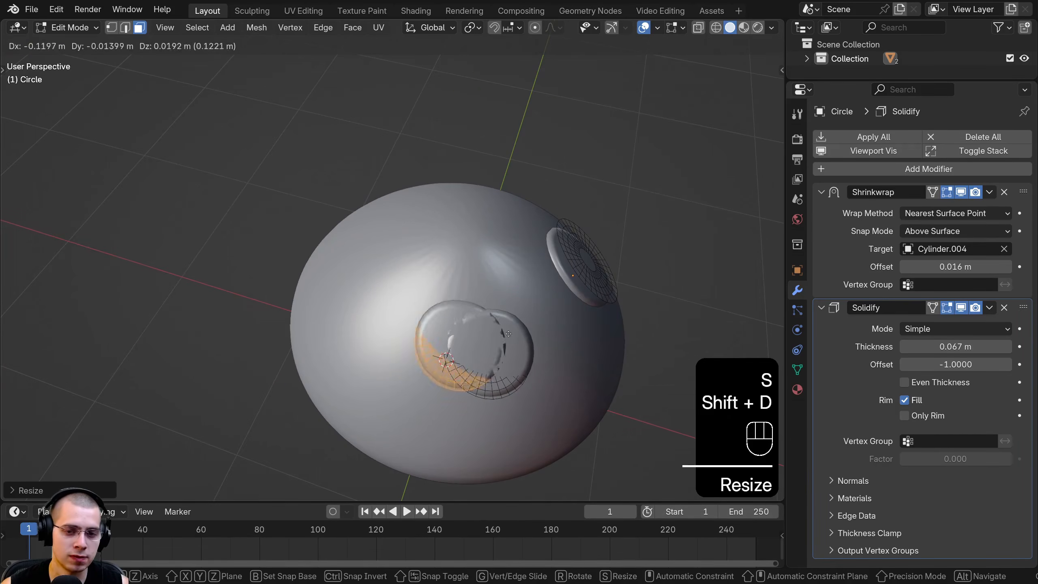
click(416, 225)
middle_drag(417, 225, 419, 174)
key(r)
click(422, 172)
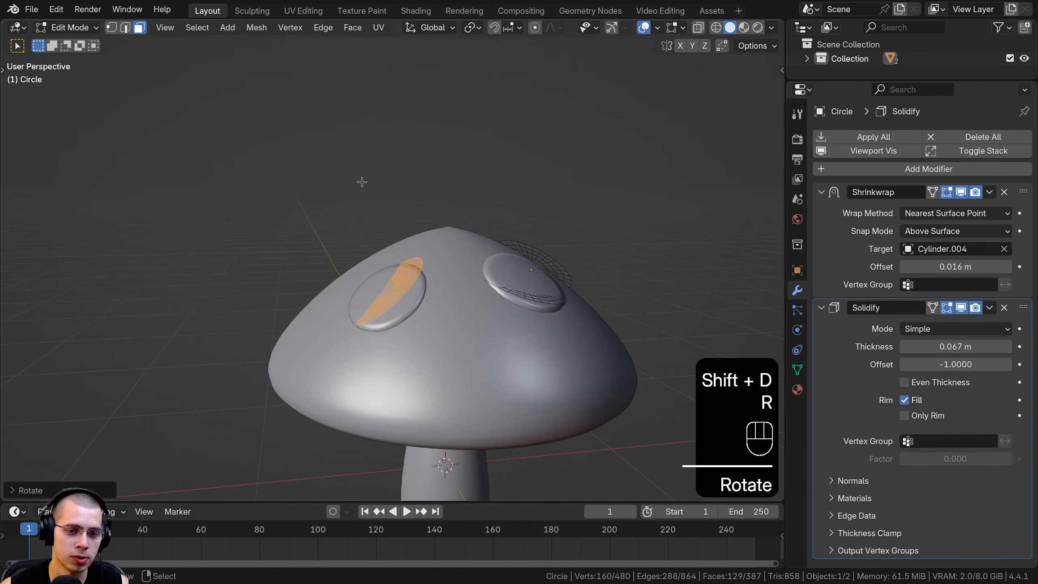
key(g)
click(421, 184)
Step: Enlarge the second disc copy and trackball-rotate it to lie along the cap
key(s)
click(494, 208)
key(r)
key(r)
click(488, 286)
middle_drag(488, 289, 501, 363)
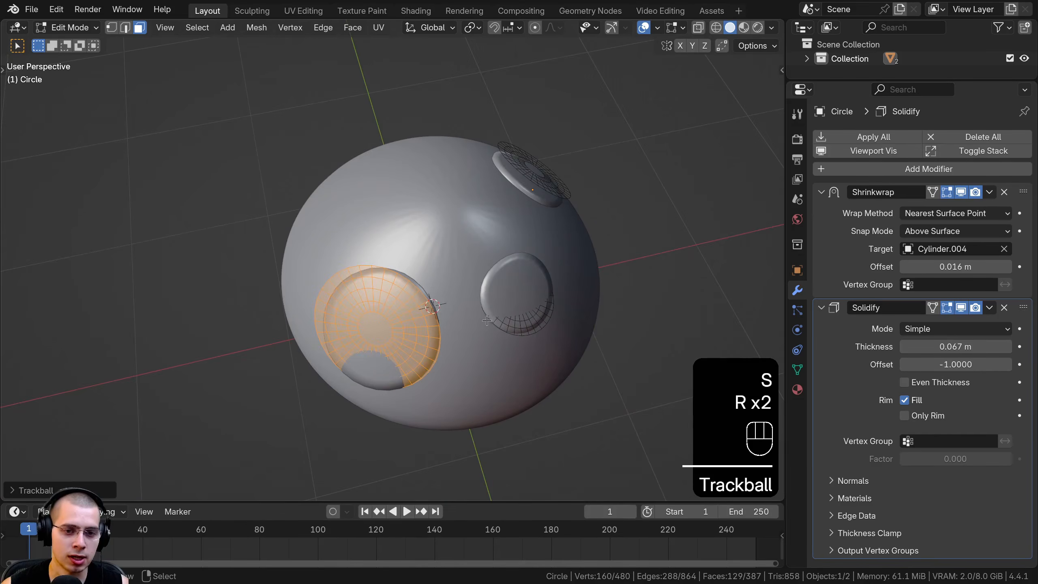
Step: Duplicate the enlarged disc onto an empty area of the cap and rotate the copy towards the surface
middle_drag(487, 320, 588, 358)
key(shift+d)
click(252, 289)
middle_drag(252, 289, 530, 132)
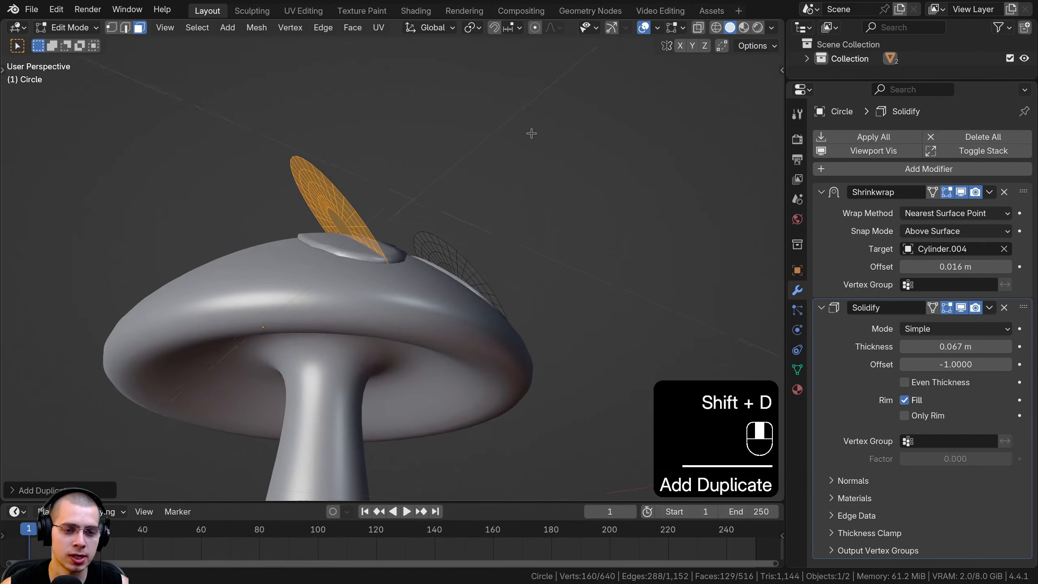
key(r)
click(318, 87)
Step: Move the third disc copy across the cap and trackball-rotate it to match the surface
key(g)
click(297, 98)
key(r)
key(r)
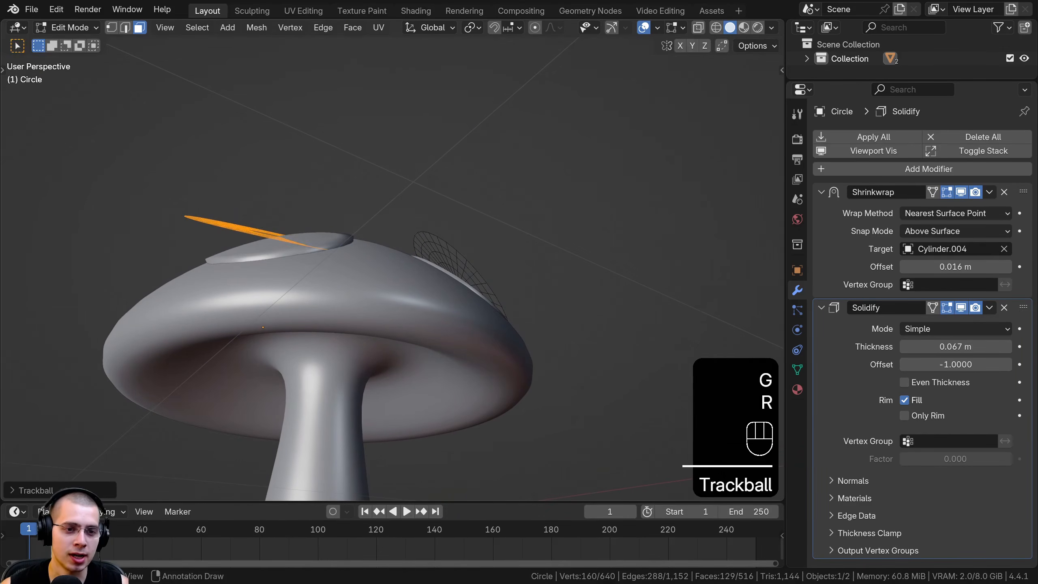
click(377, 151)
Step: Duplicate the selected disc a fourth time, and scale, rotate and move the copy over the cap
middle_drag(376, 152, 486, 283)
key(shift+d)
click(413, 229)
middle_drag(412, 229, 486, 163)
key(s)
click(477, 238)
key(r)
click(516, 231)
key(g)
click(513, 220)
Step: Fine-tune the size, position and rotation of the fourth disc copy on the cap
key(s)
click(489, 242)
key(g)
key(s)
click(517, 220)
key(g)
click(390, 303)
key(r)
click(418, 224)
click(415, 216)
Step: Duplicate the selected disc a fifth time, and scale, trackball-rotate and move the copy on the cap
key(shift+d)
click(424, 234)
key(g)
click(474, 200)
key(s)
key(Return)
key(r)
key(r)
key(Return)
key(g)
click(486, 172)
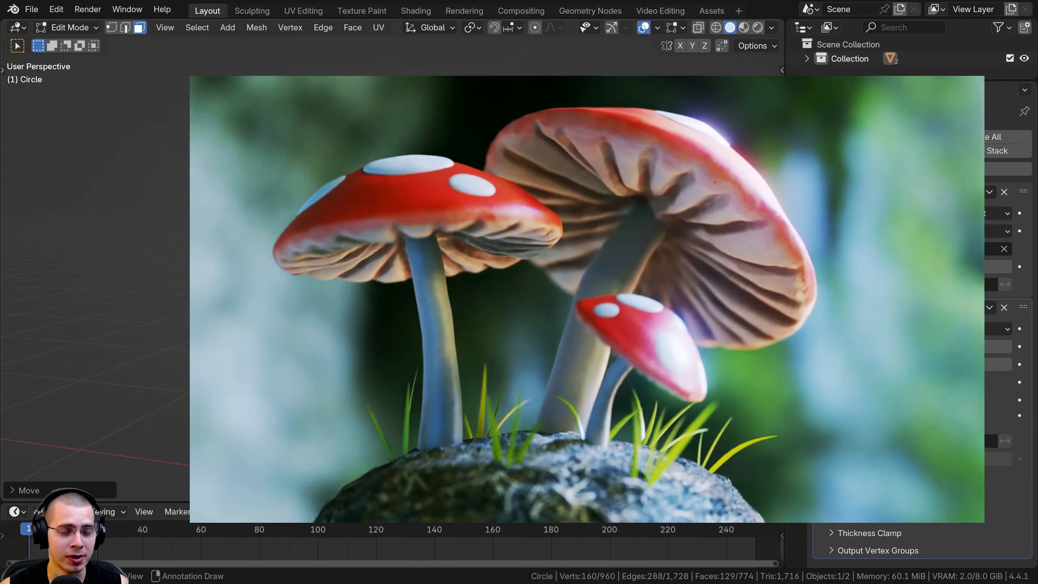
Step: Rotate the fifth disc copy to align it with the cap's slope
middle_drag(486, 172, 543, 184)
key(s)
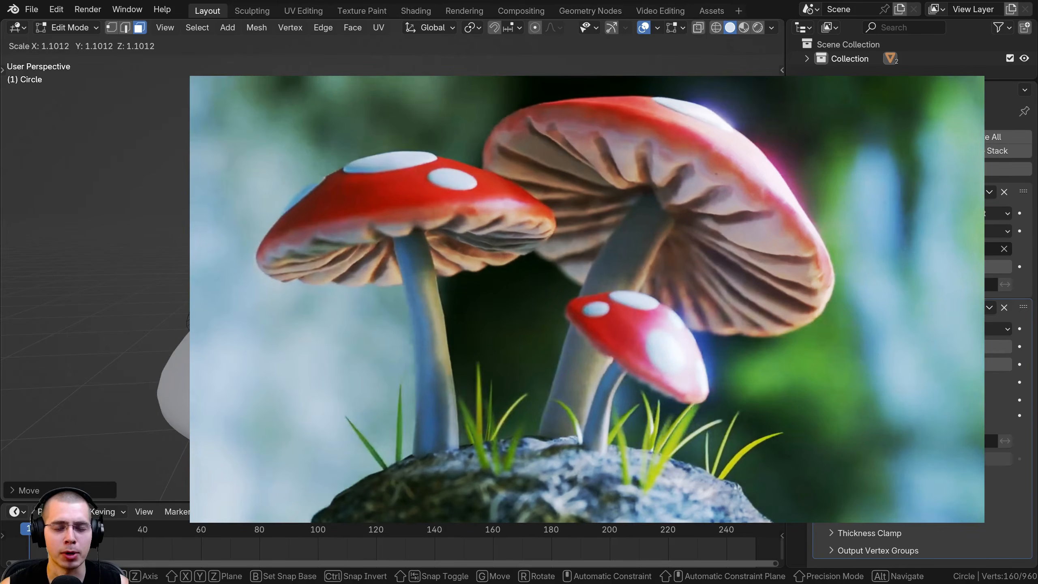
key(Escape)
middle_drag(490, 254, 515, 251)
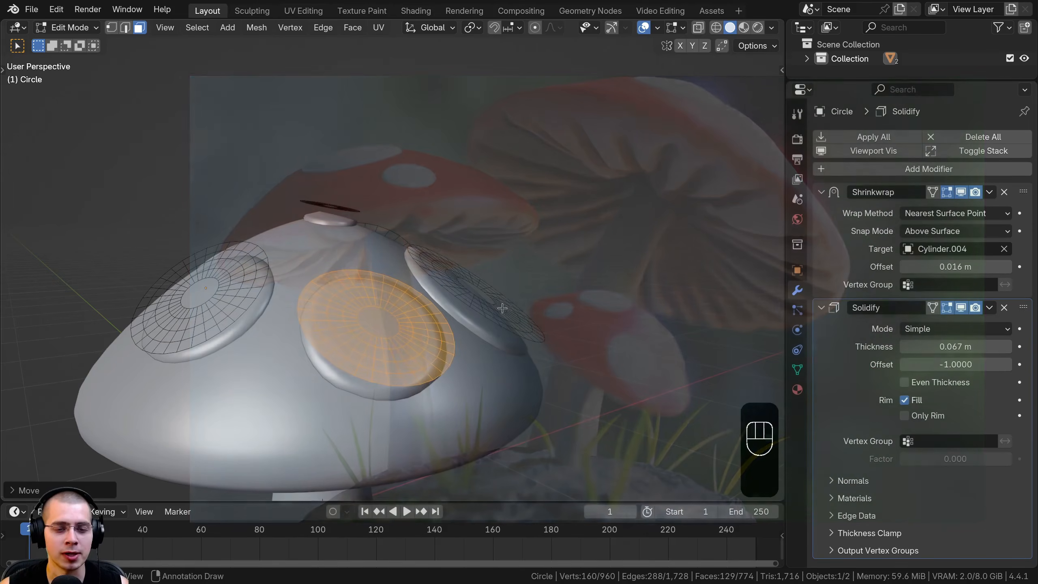
key(r)
click(587, 323)
middle_drag(553, 328, 382, 303)
Step: Delete all objects in the scene and add a Monkey mesh
scroll(383, 303, down, 2)
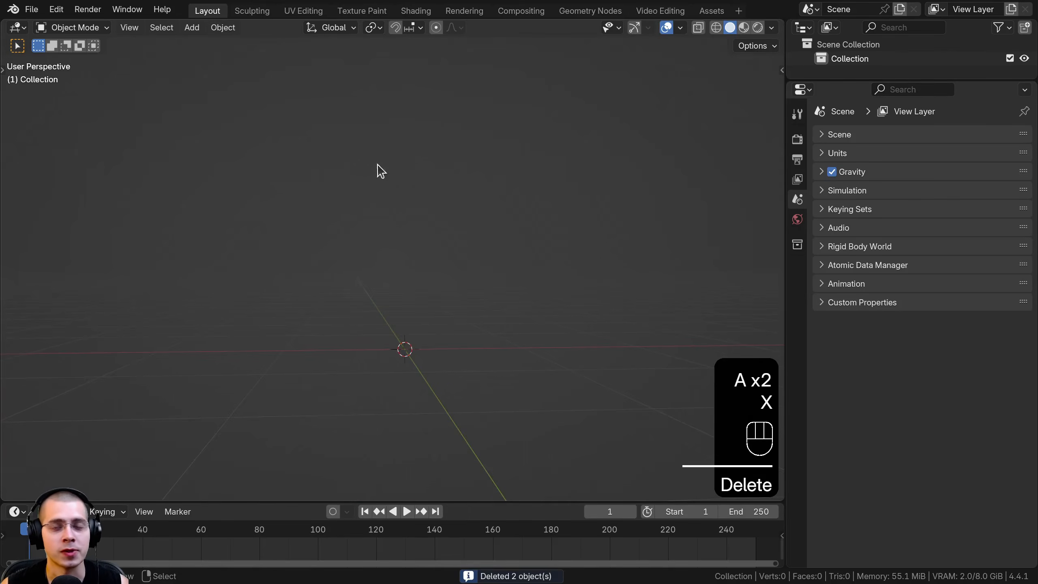
middle_drag(377, 165, 356, 216)
shift+middle_drag(409, 325, 430, 241)
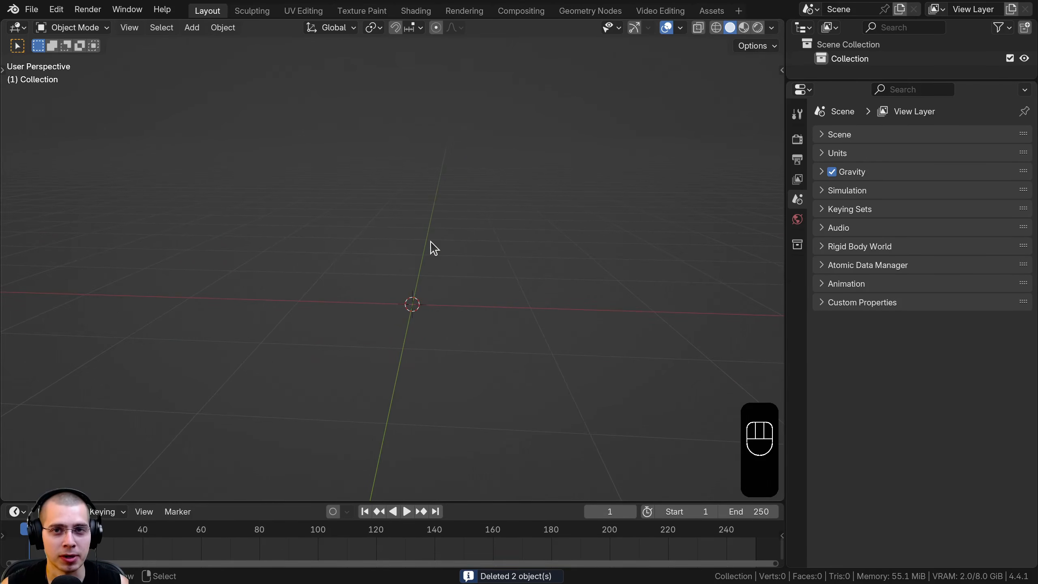
key(shift+a)
mouse_move(439, 225)
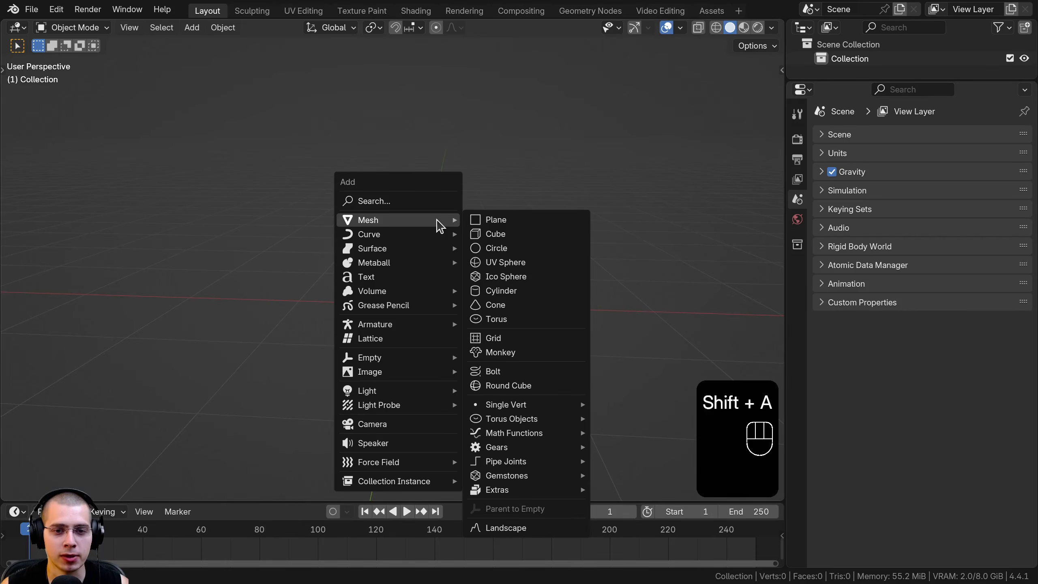
click(507, 353)
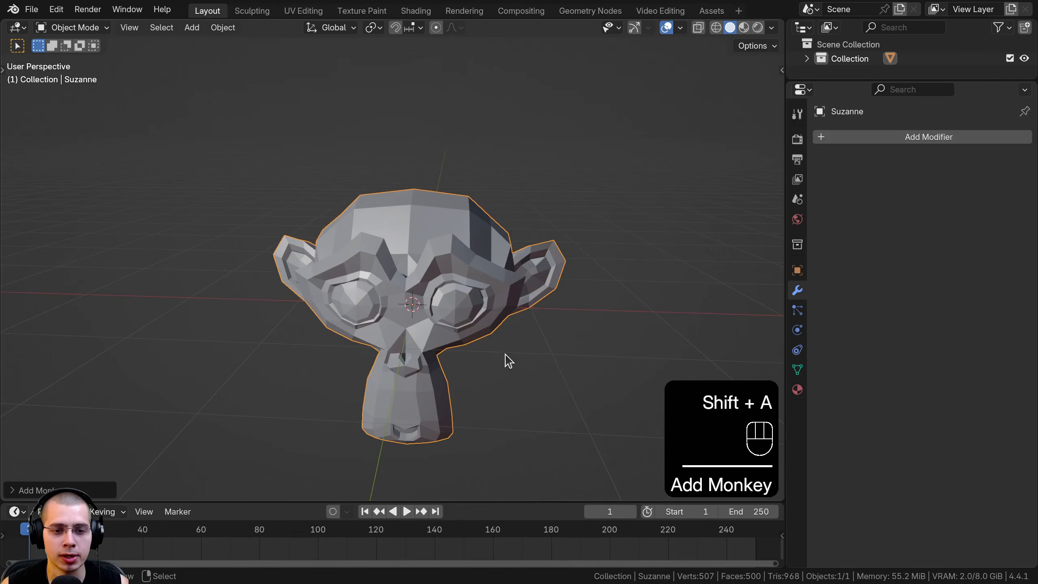
Step: Add a Subdivision Surface modifier to the monkey with a viewport level of 3
scroll(478, 206, down, 2)
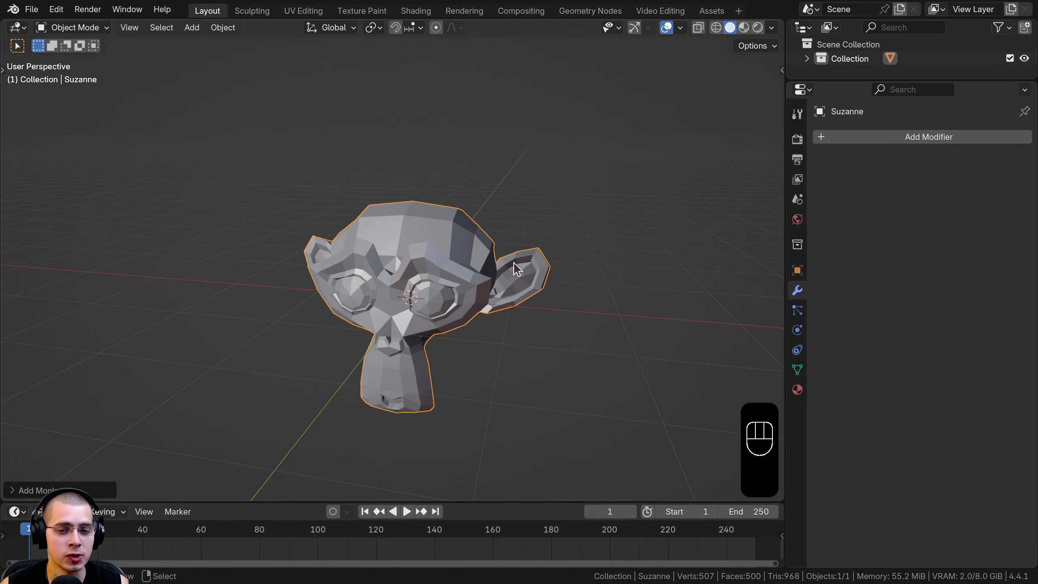
mouse_move(488, 327)
middle_down()
mouse_move(524, 325)
mouse_move(502, 324)
middle_up()
shift+middle_drag(504, 313, 512, 299)
scroll(501, 292, up, 1)
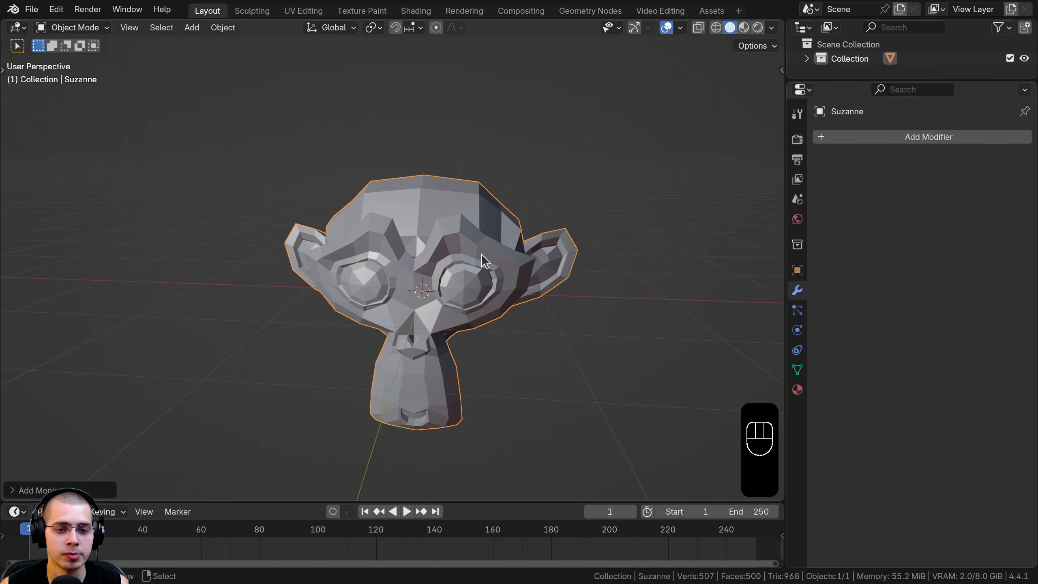
click(869, 138)
click(811, 119)
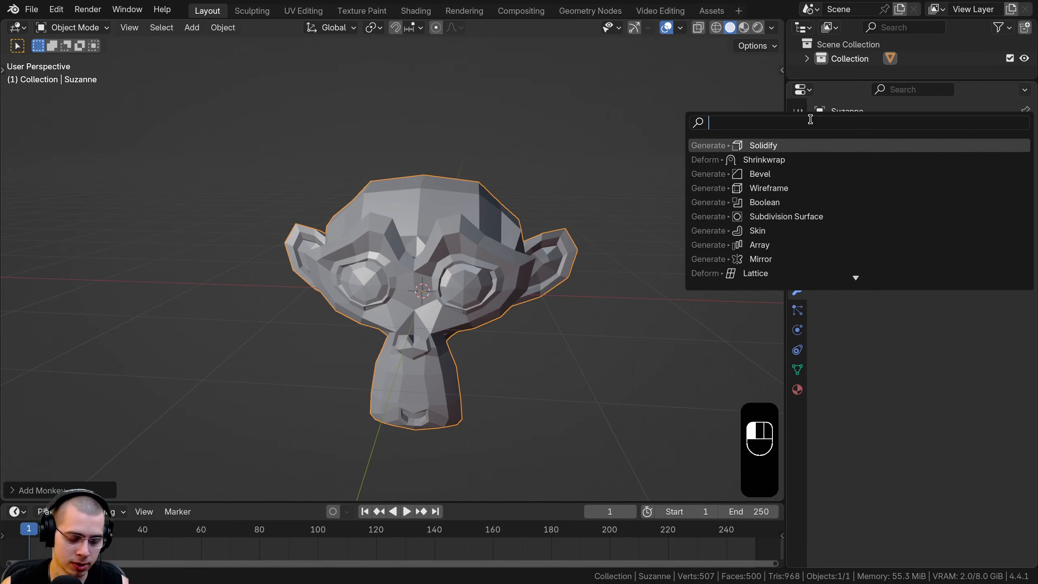
text(sub)
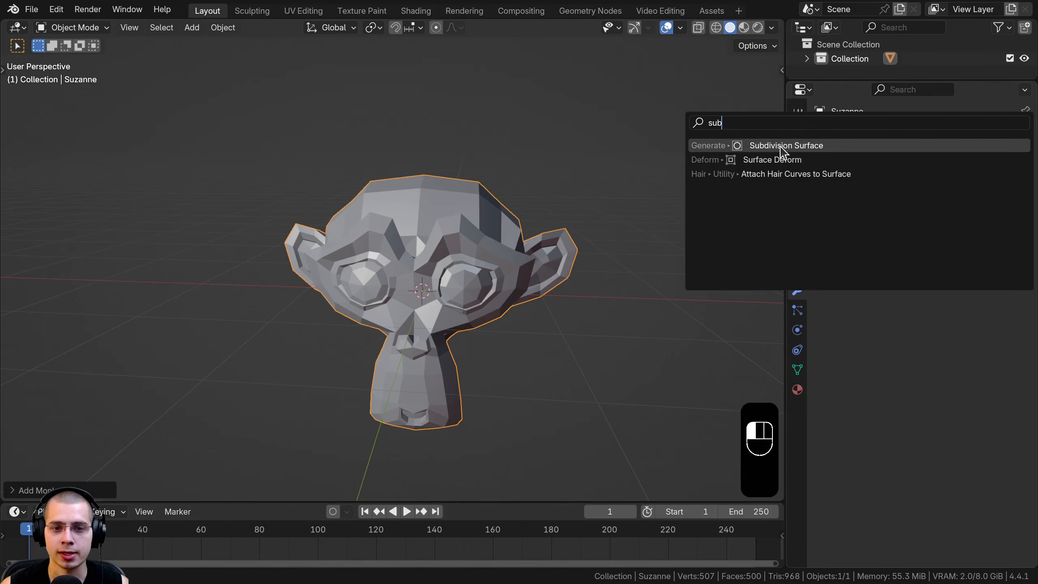
click(781, 146)
click(1007, 231)
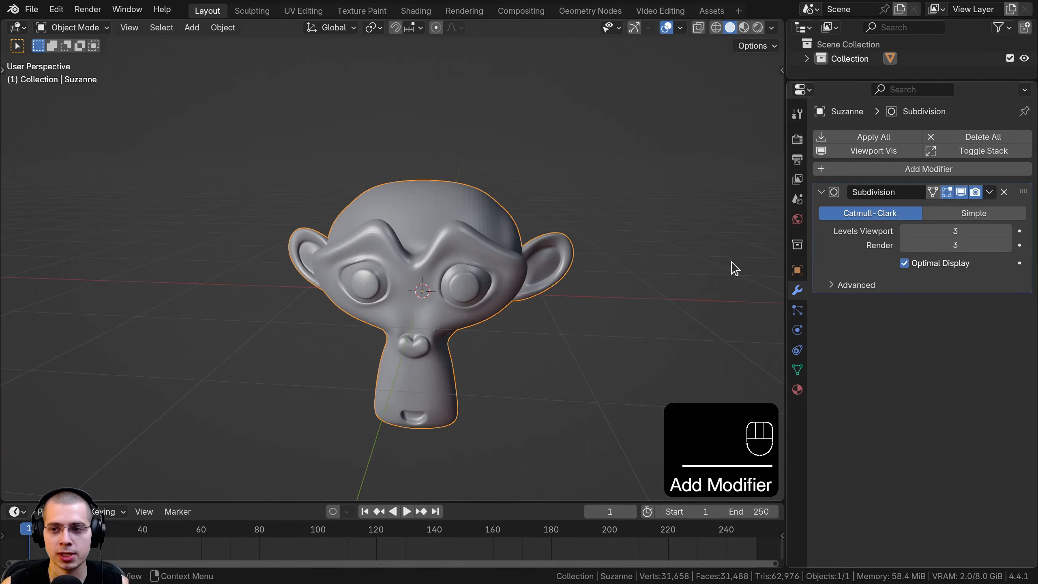
Step: Apply the Subdivision modifier and inspect the resulting dense mesh in Edit Mode before returning to Object Mode
scroll(734, 268, up, 2)
click(989, 192)
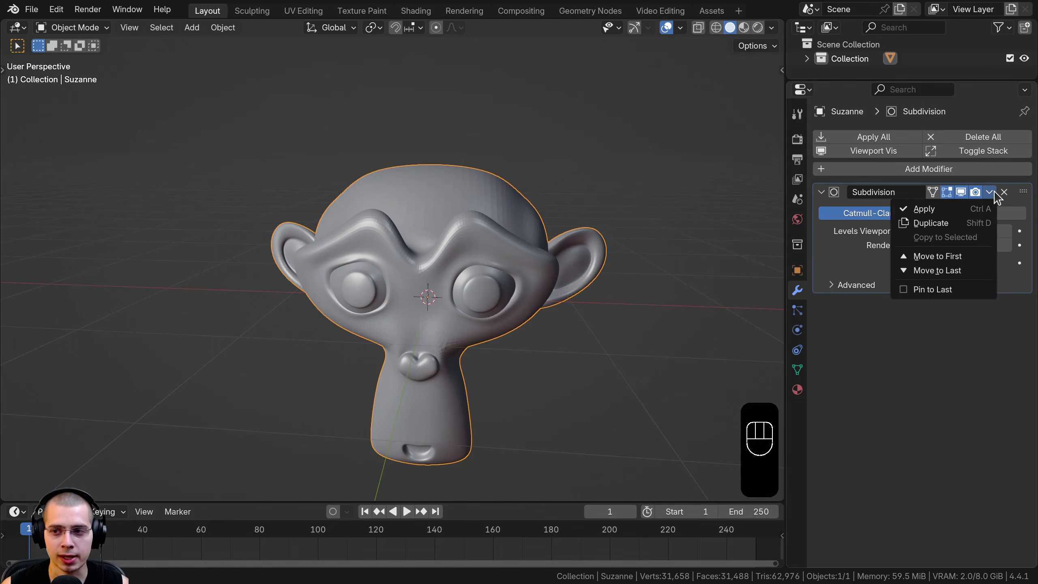
click(941, 209)
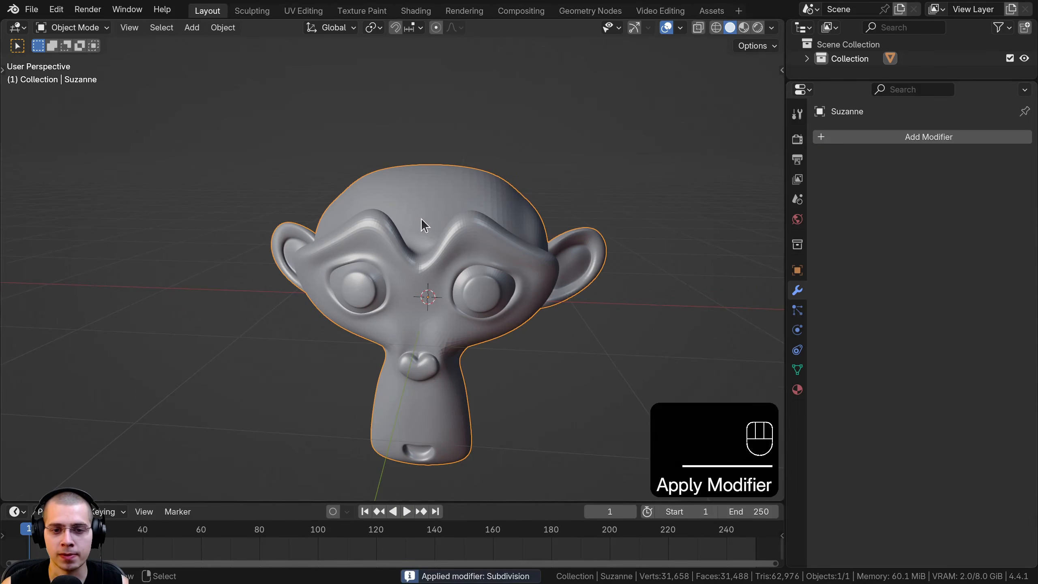
key(Tab)
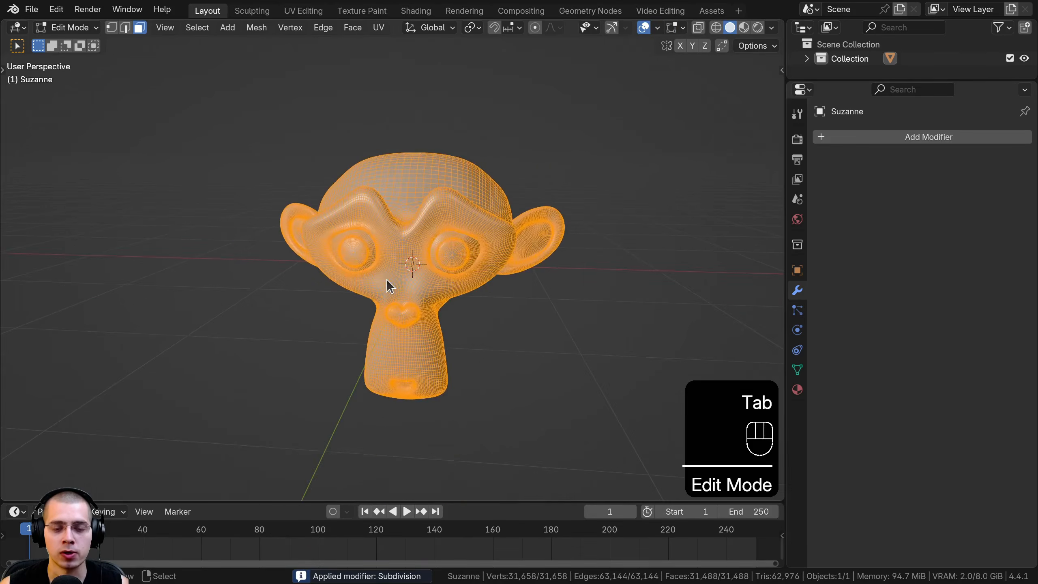
key(Tab)
Step: Add a Lattice object, scale it up to enclose the whole monkey head, and adjust its position
middle_drag(402, 245, 422, 121)
key(shift+a)
mouse_move(421, 117)
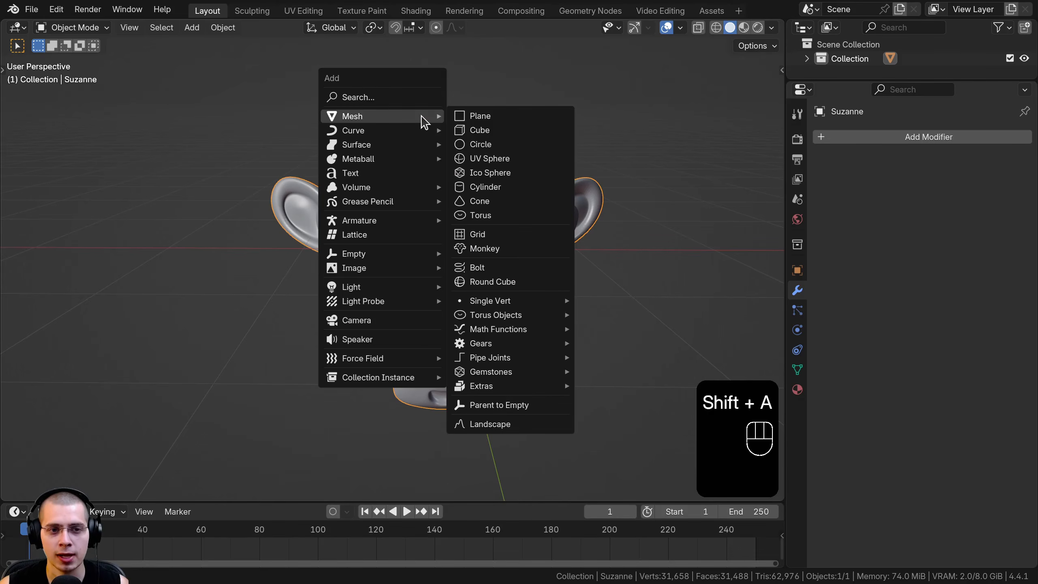
click(361, 237)
scroll(421, 295, down, 3)
key(s)
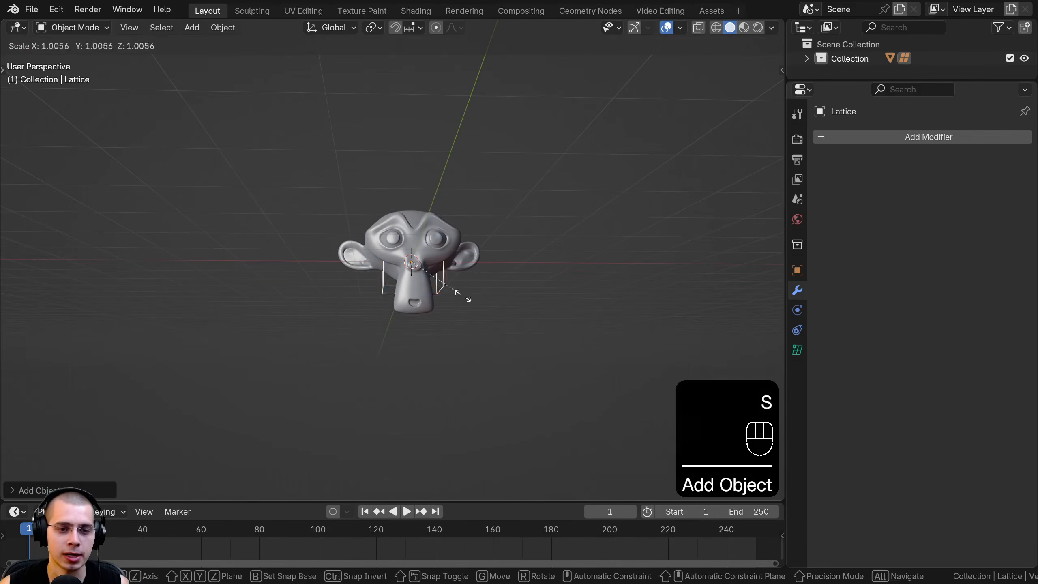
click(553, 309)
middle_drag(537, 209, 553, 201)
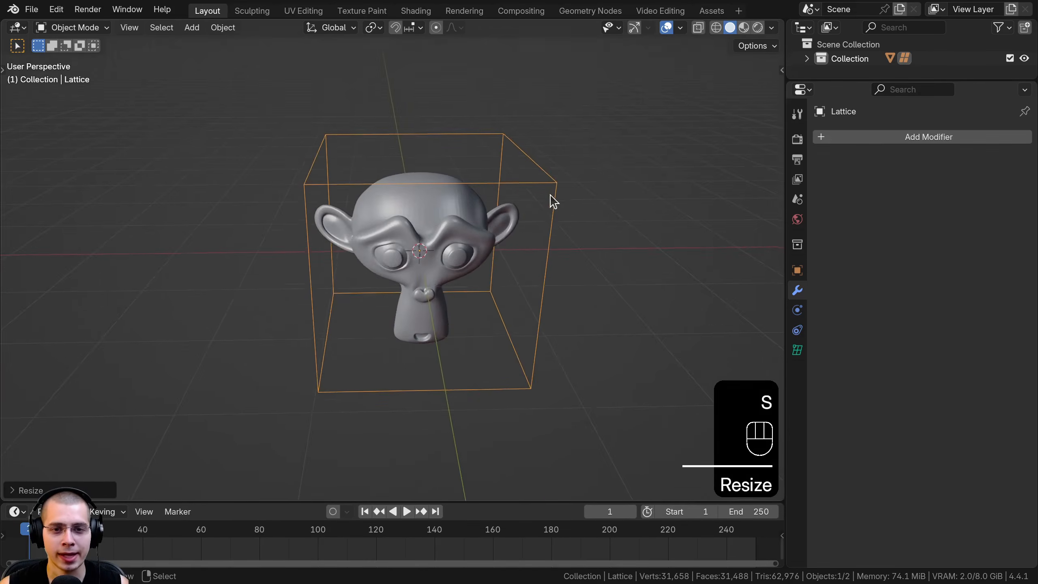
shift+middle_drag(498, 182, 492, 208)
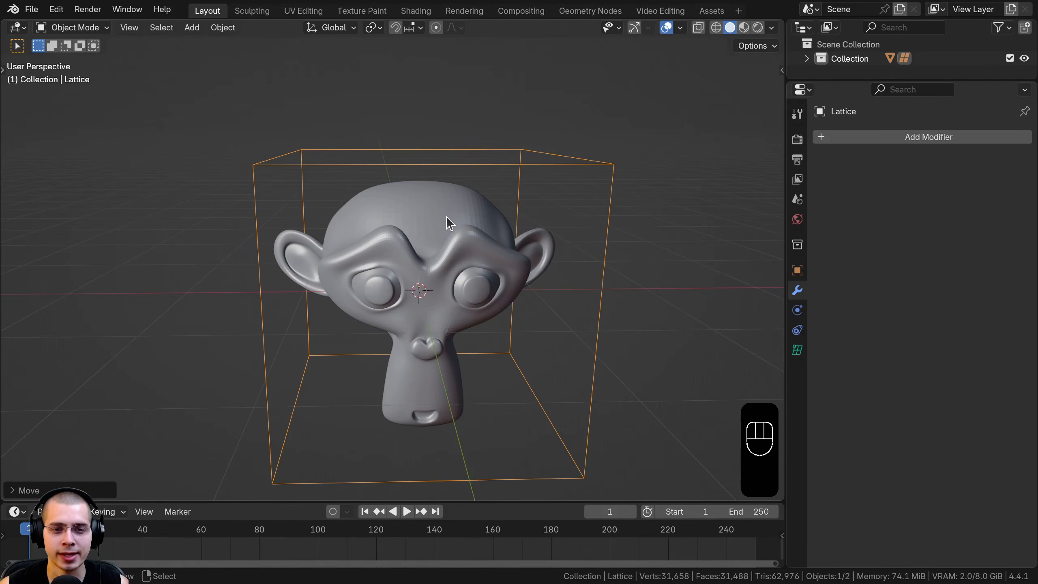
Step: Add a Lattice modifier to the monkey with the Lattice object as its target
click(446, 216)
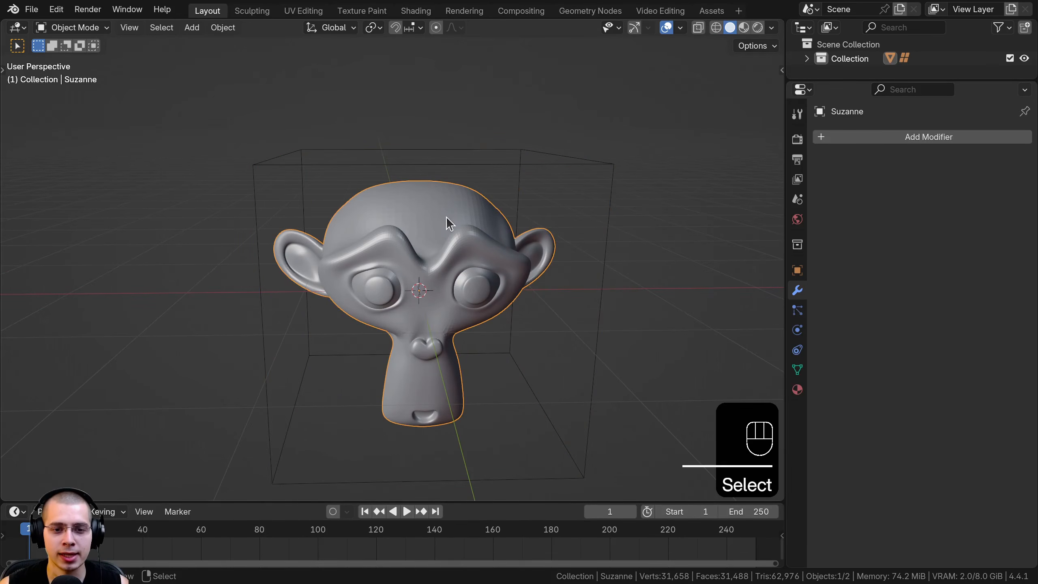
click(858, 139)
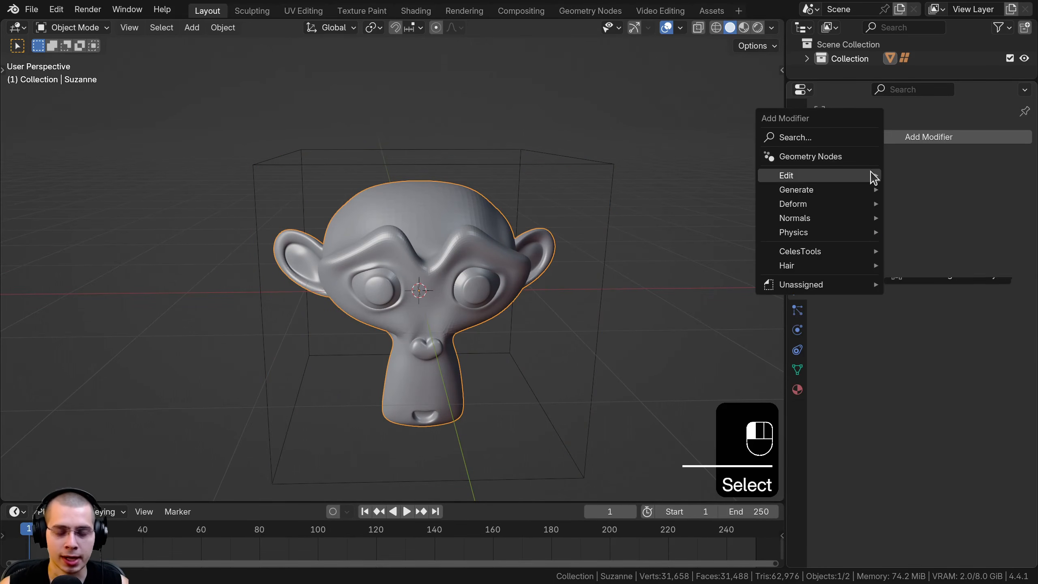
text(la)
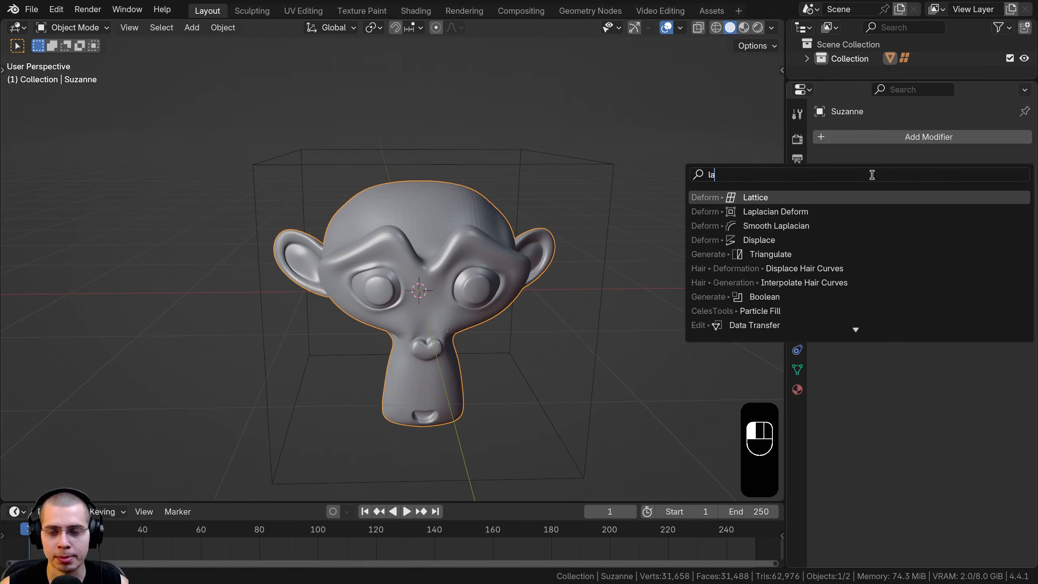
click(764, 197)
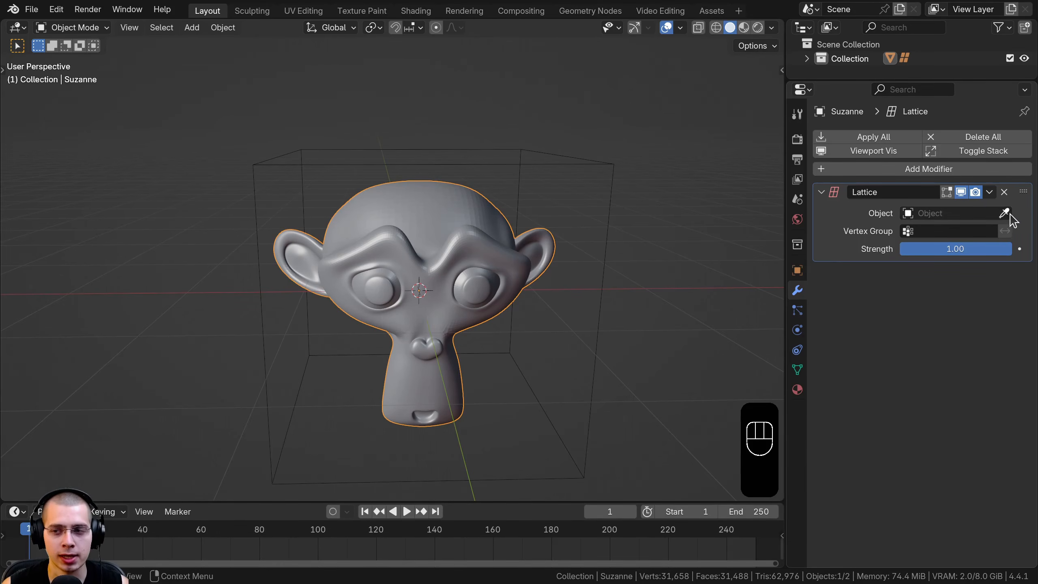
click(601, 160)
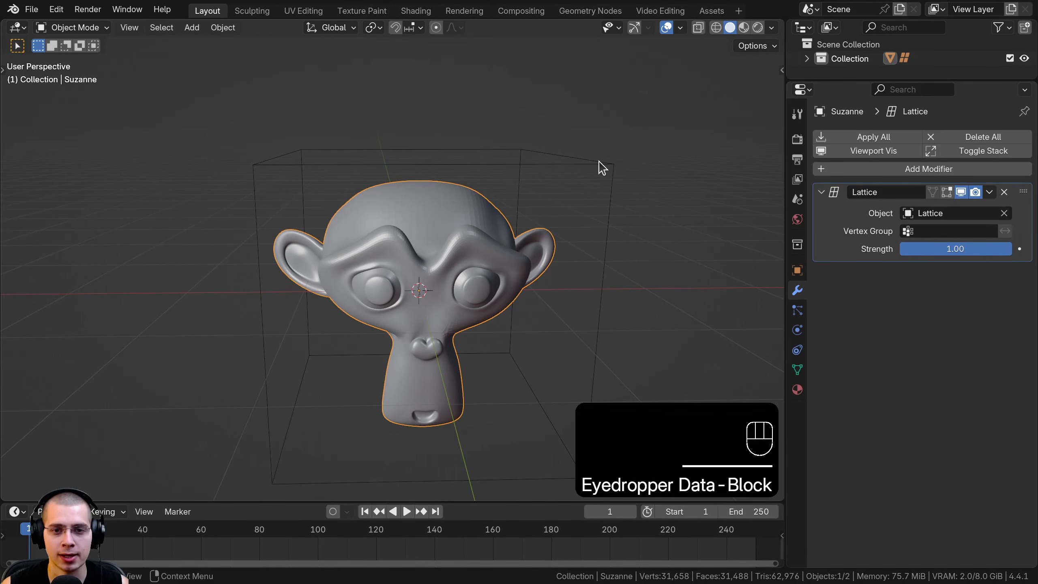
Step: Select the lattice cage and enter its Edit Mode
click(601, 165)
middle_drag(600, 167, 586, 192)
key(Tab)
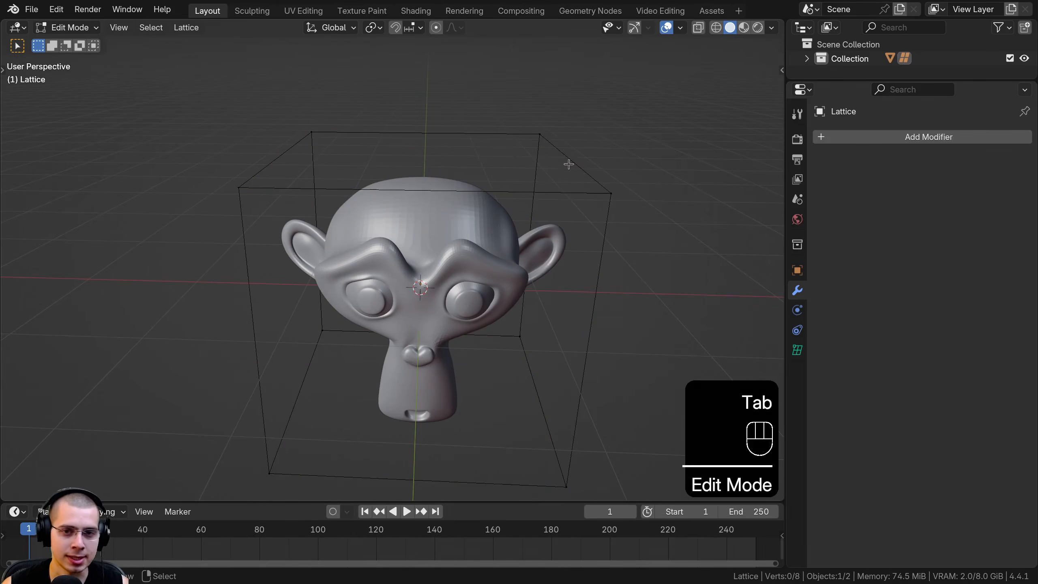
Step: Try moving individual upper corner points of the lattice to deform the monkey head
click(541, 133)
key(g)
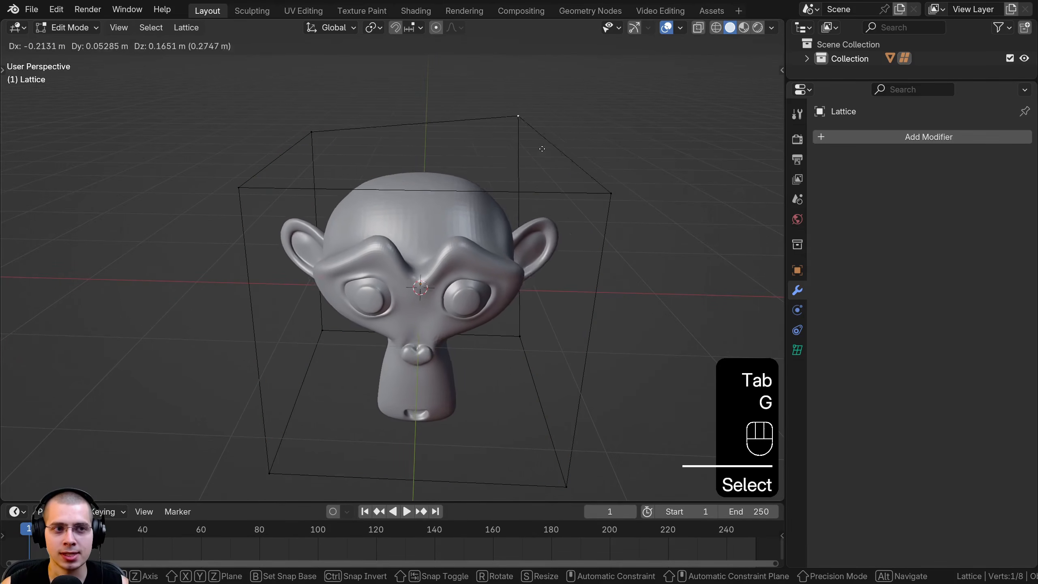
right_click(584, 118)
scroll(536, 199, down, 3)
key(g)
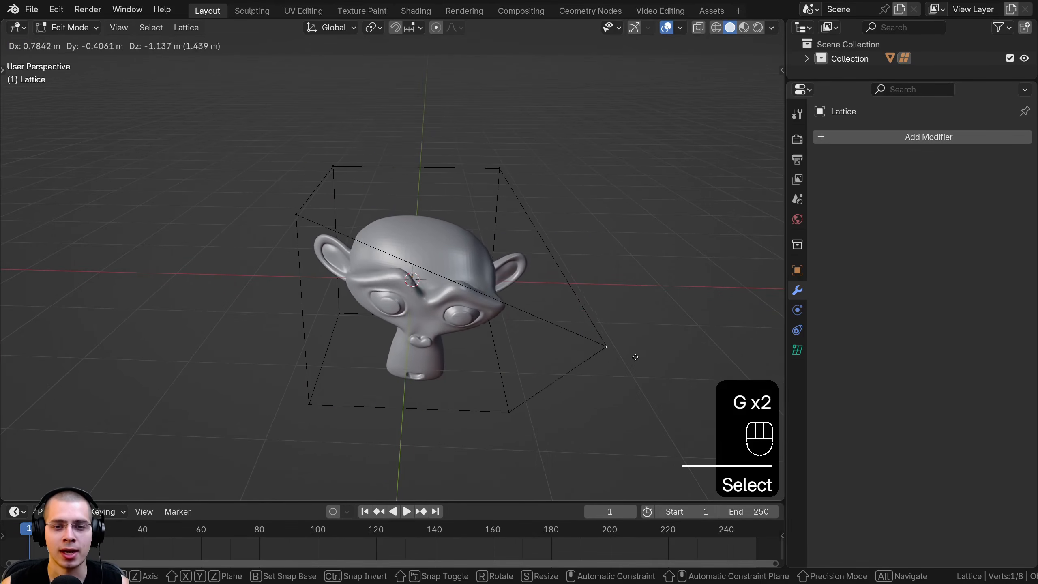
right_click(545, 178)
Step: Try moving an upper rear corner point of the lattice to deform the back of the monkey head
click(517, 181)
middle_drag(515, 181, 455, 190)
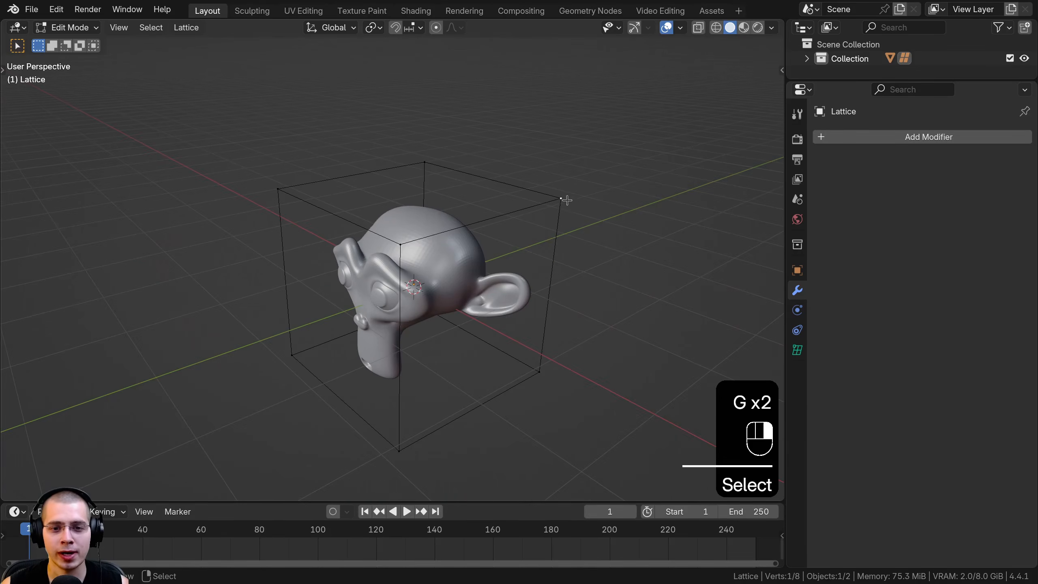
key(g)
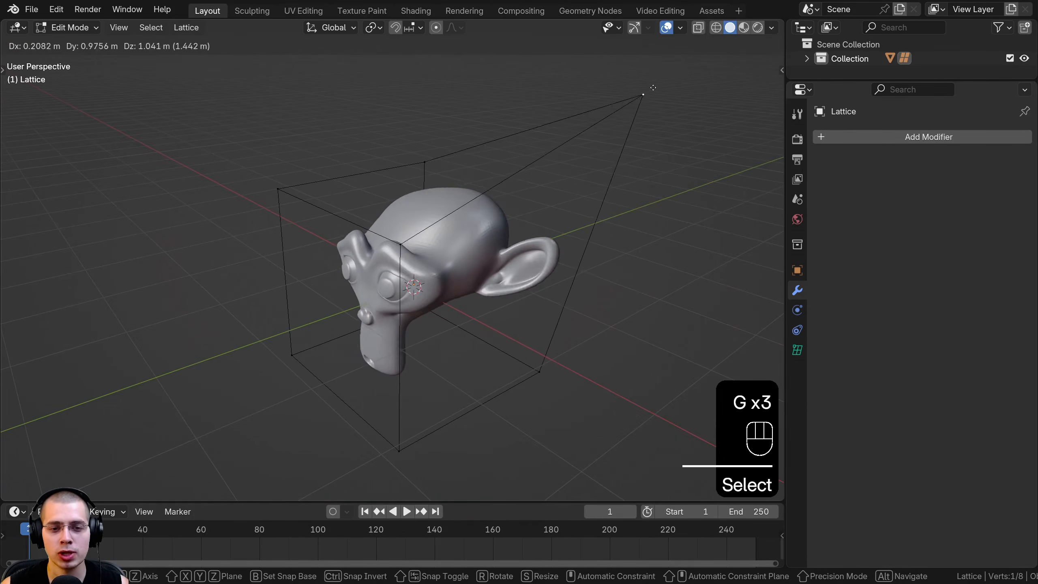
right_click(547, 236)
shift+middle_drag(550, 223, 511, 203)
scroll(536, 173, up, 4)
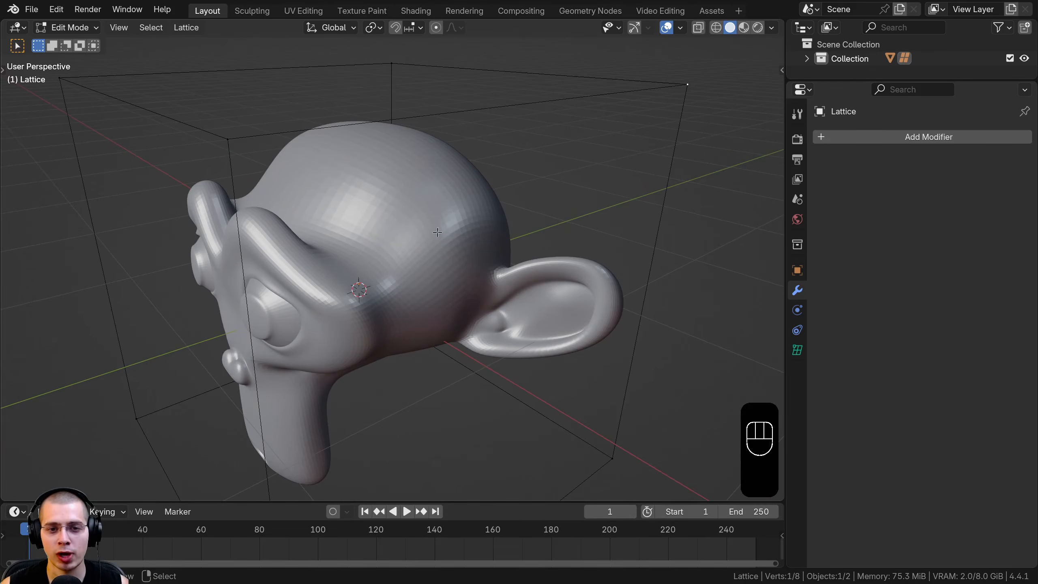
scroll(512, 194, down, 6)
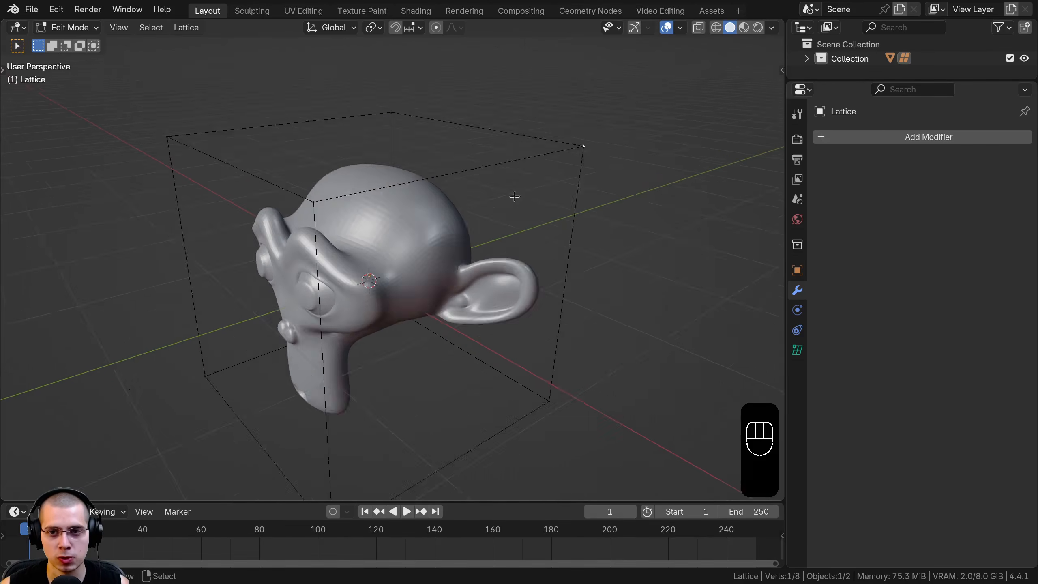
key(g)
right_click(432, 294)
middle_drag(431, 294, 556, 235)
Step: Return to Object Mode and set the lattice's resolution to 4 in U, V and W
key(Tab)
scroll(484, 262, up, 4)
scroll(559, 221, up, 2)
middle_drag(568, 176, 577, 141)
shift+middle_drag(483, 205, 620, 137)
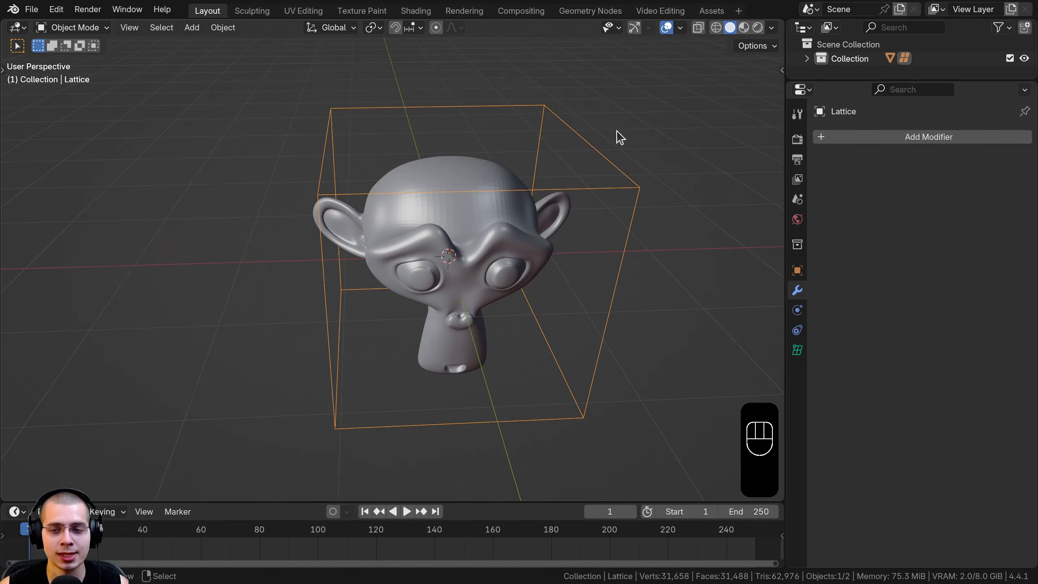
click(797, 351)
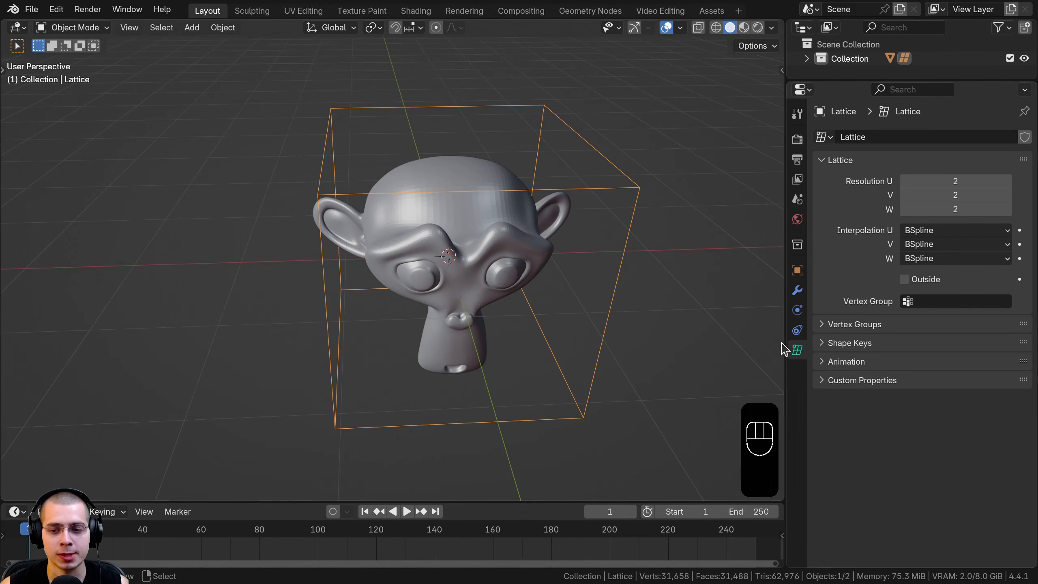
click(1007, 195)
click(1007, 180)
click(1006, 184)
click(1007, 194)
click(1004, 204)
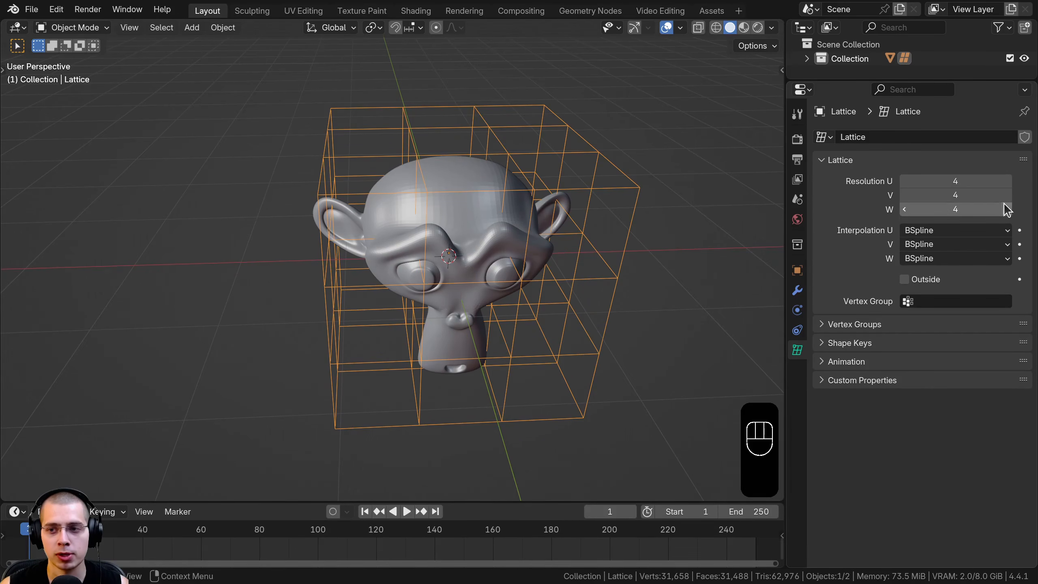
Step: Enter Edit Mode on the lattice and select several points around an upper front corner
middle_drag(479, 274, 548, 187)
key(Tab)
click(546, 158)
shift+click(510, 139)
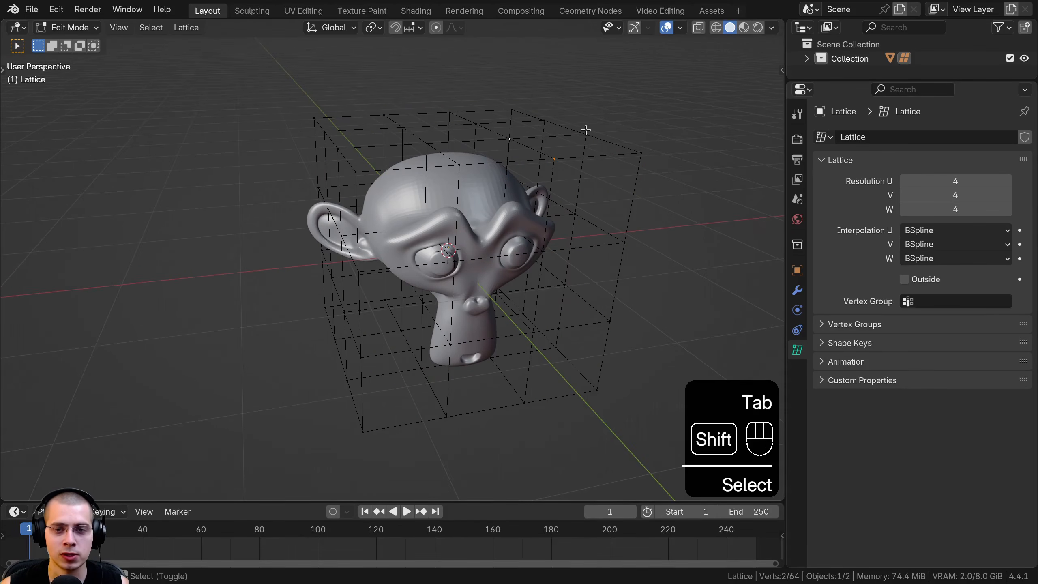
shift+click(629, 242)
Step: Try scaling, rotating and moving the selected corner points of the lattice
key(s)
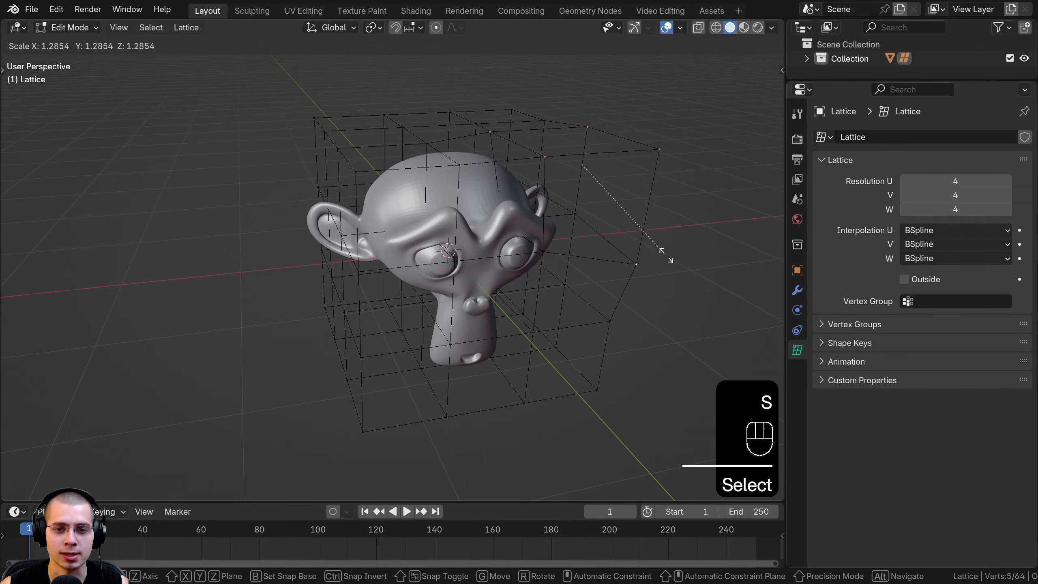
right_click(659, 280)
middle_drag(659, 280, 696, 236)
key(r)
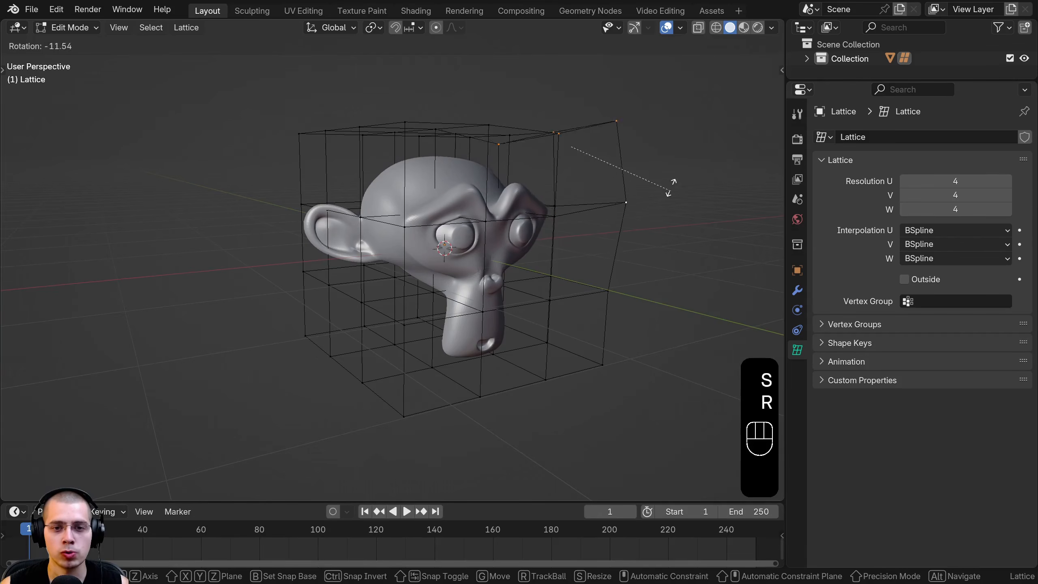
right_click(638, 225)
key(g)
right_click(592, 244)
Step: Select points on the lattice's front face, scale them up, and move them along the Y axis
key(a)
middle_drag(593, 243, 486, 229)
click(420, 222)
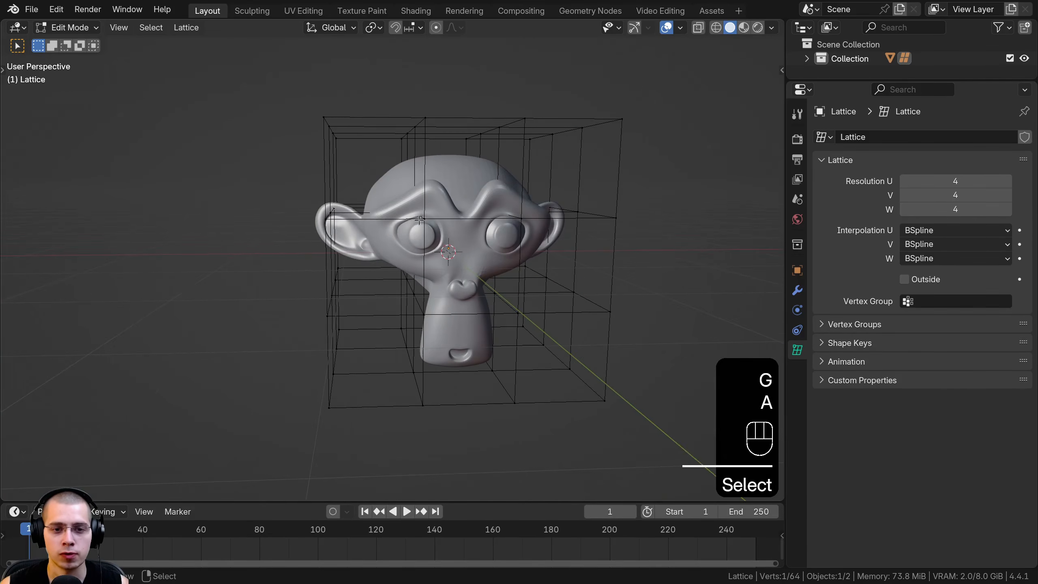
middle_drag(420, 224, 425, 279)
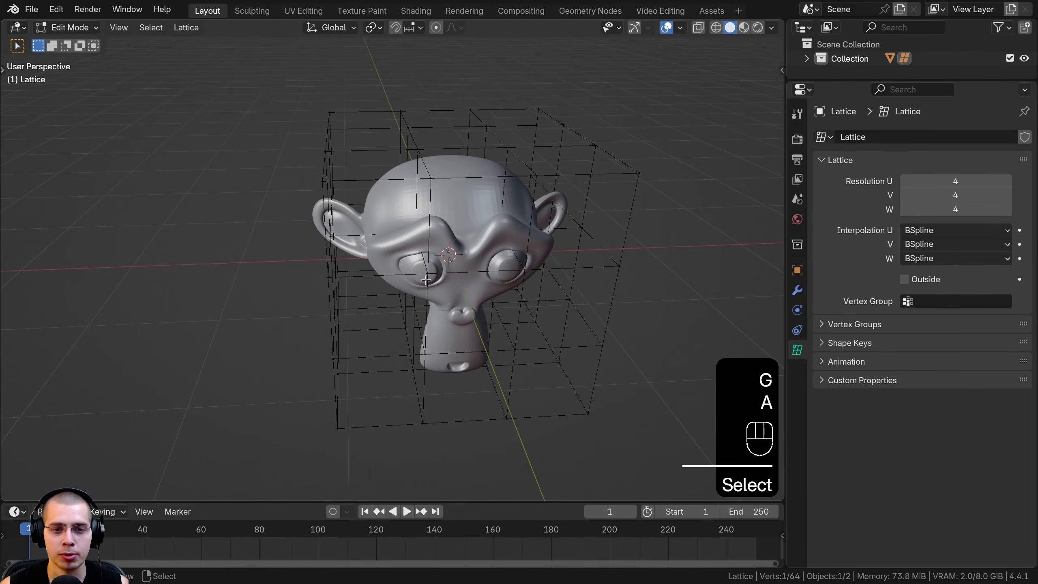
shift+click(426, 356)
key(s)
click(551, 318)
middle_drag(551, 317, 566, 365)
key(g)
middle_drag(566, 365, 571, 369)
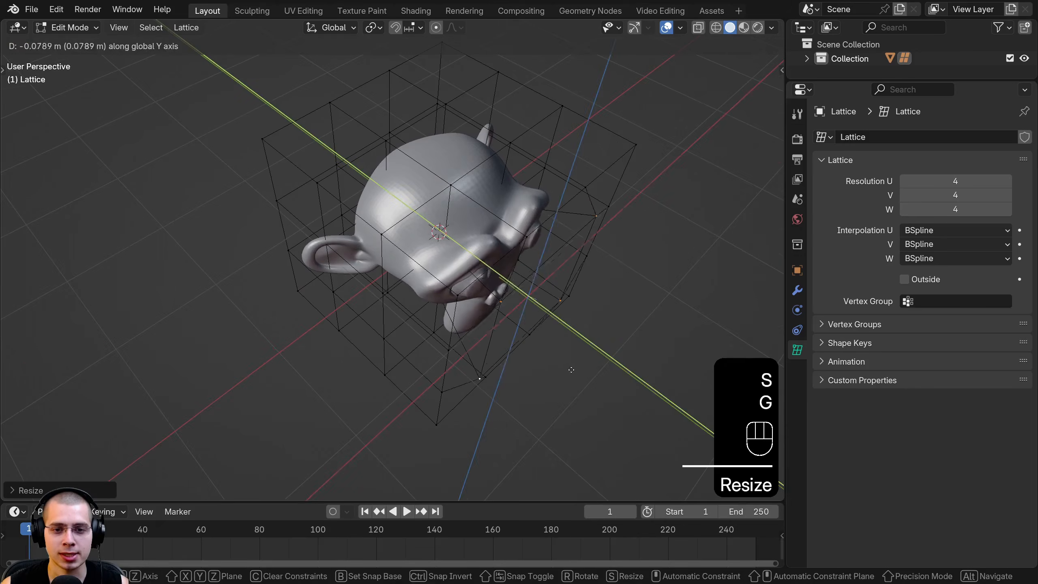
click(642, 400)
Step: Scale and reposition the selected front lattice points again to exaggerate the monkey's face
middle_drag(643, 400, 367, 197)
key(s)
click(599, 289)
key(g)
click(547, 253)
key(Tab)
key(Tab)
Step: Box-select the upper rear points of the lattice, scale them up, and move them backward along the Y axis
key(a)
drag(337, 161, 220, 282)
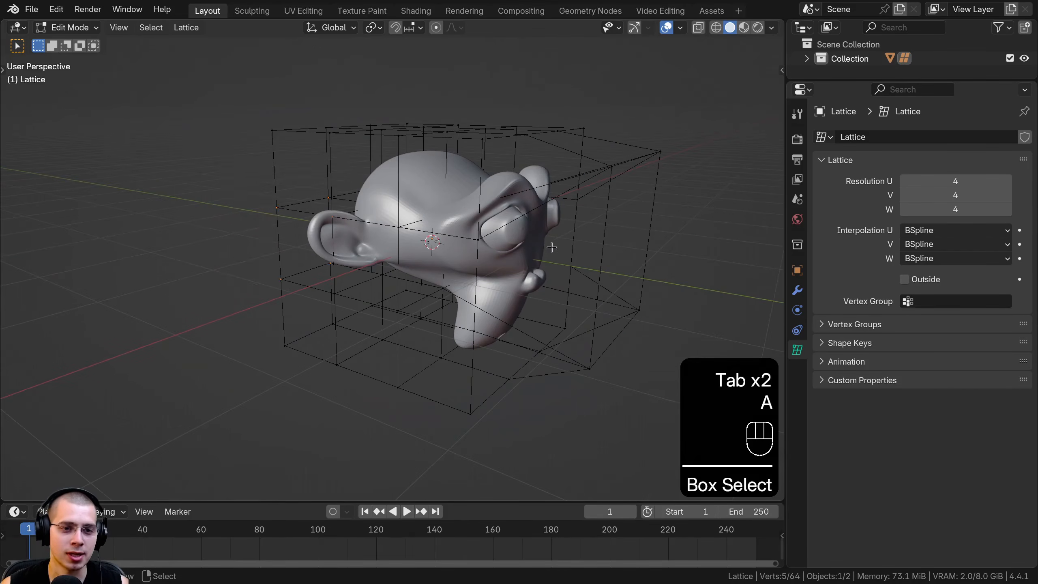
scroll(572, 253, down, 4)
middle_drag(592, 257, 484, 240)
scroll(485, 240, up, 2)
key(b)
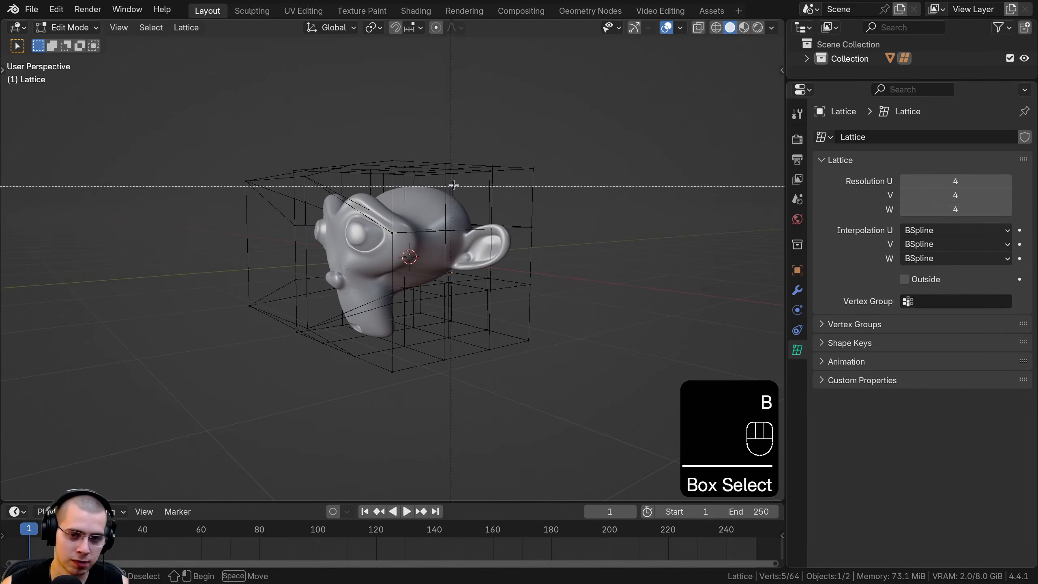
drag(465, 196, 559, 294)
middle_drag(560, 294, 522, 328)
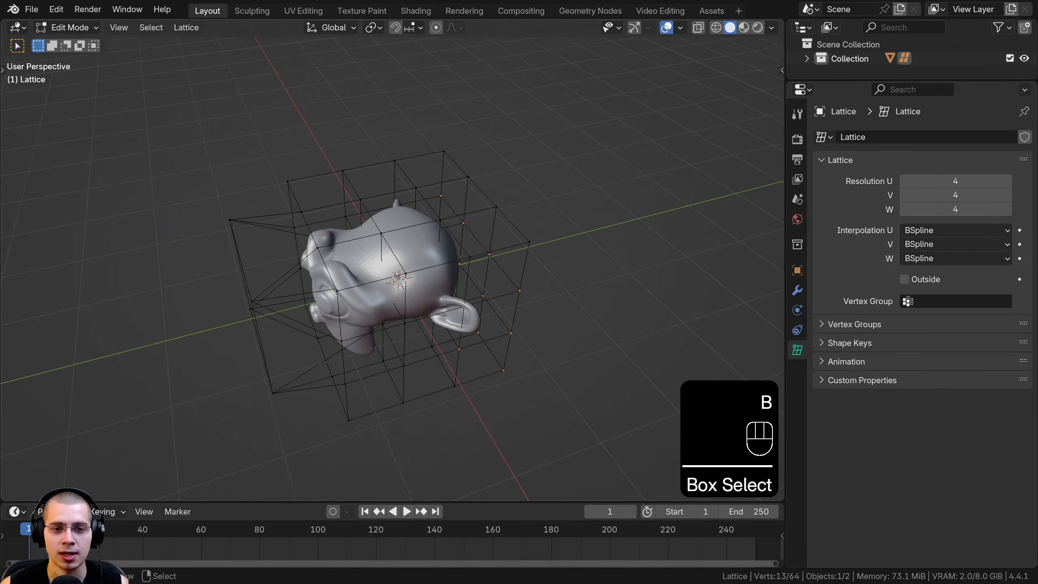
key(s)
click(541, 377)
key(g)
key(y)
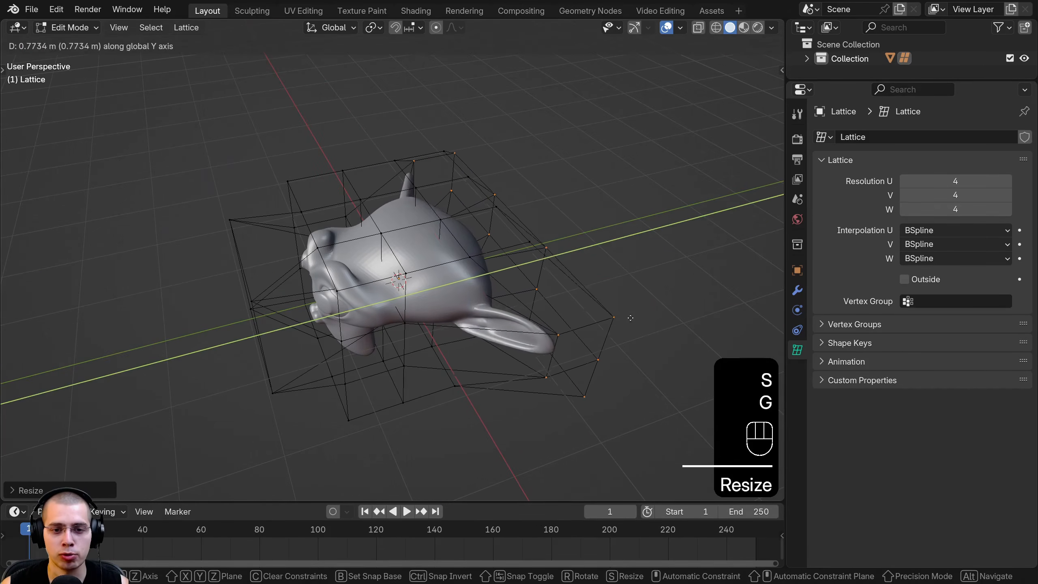
click(519, 343)
Step: Move the selected rear lattice points vertically along the Z axis and rescale them
middle_drag(521, 339, 613, 239)
key(g)
key(z)
click(583, 213)
key(s)
click(615, 241)
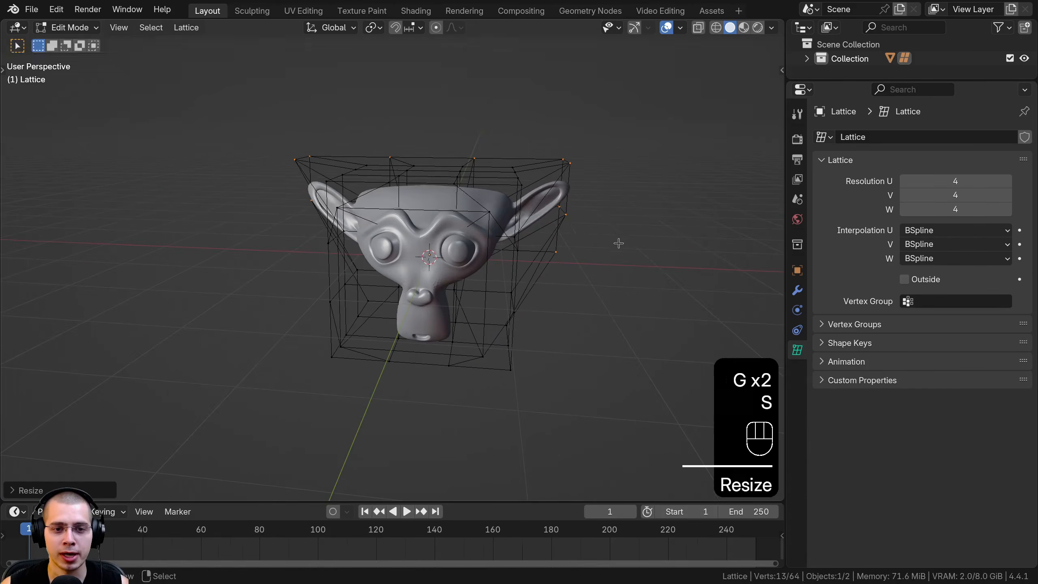
Step: Return to Object Mode with the lattice cage hidden and select the deformed monkey head
key(Tab)
key(a)
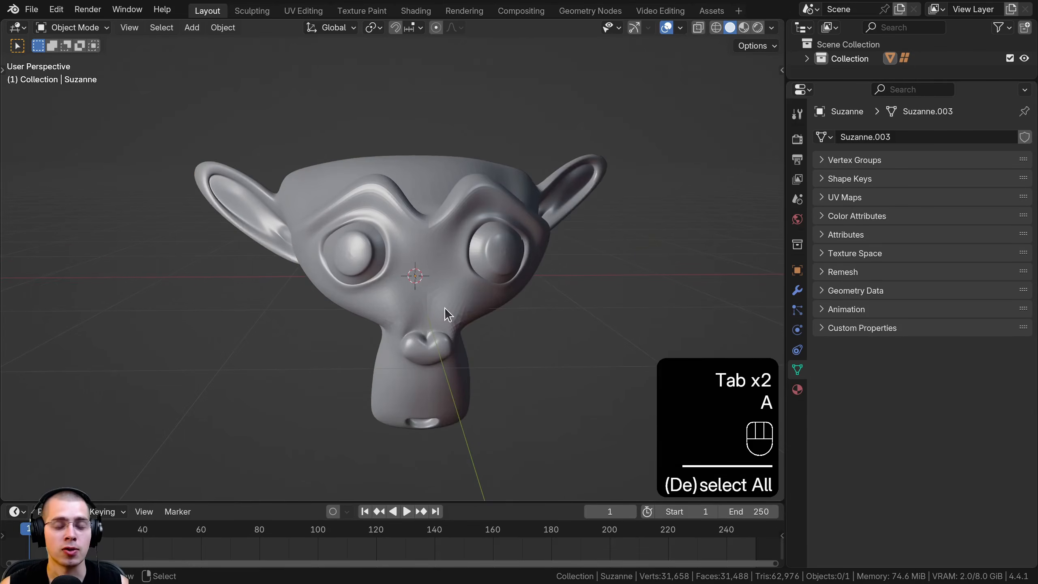
click(445, 303)
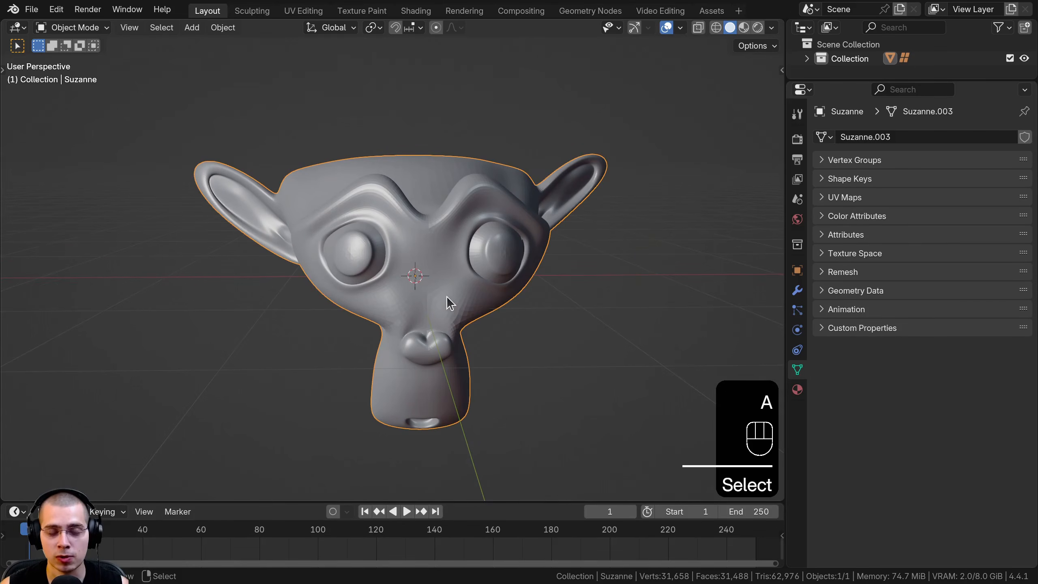
mouse_move(446, 296)
middle_down()
mouse_move(415, 294)
mouse_move(427, 303)
middle_up()
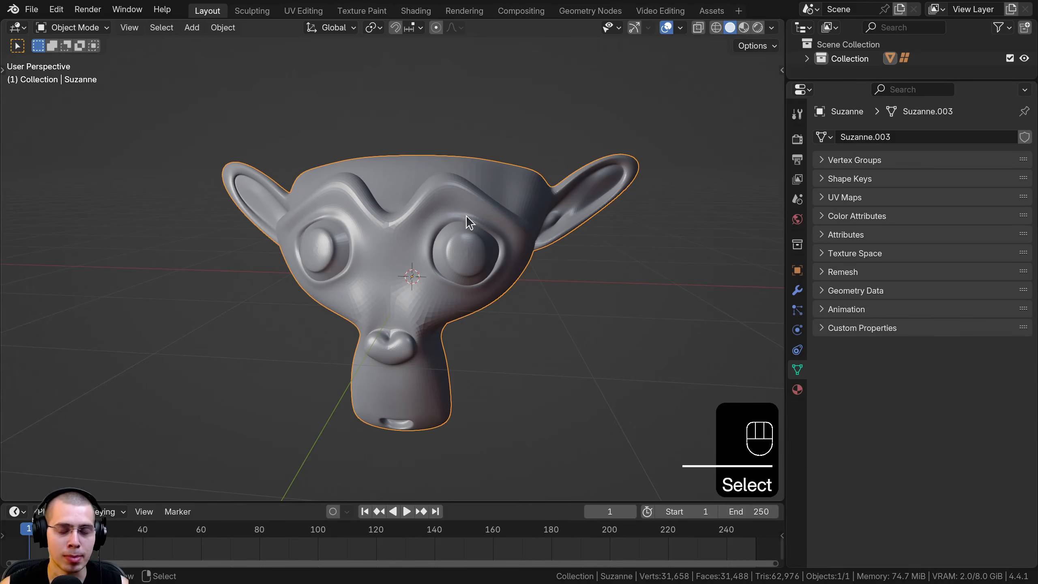
shift+middle_drag(466, 215, 474, 207)
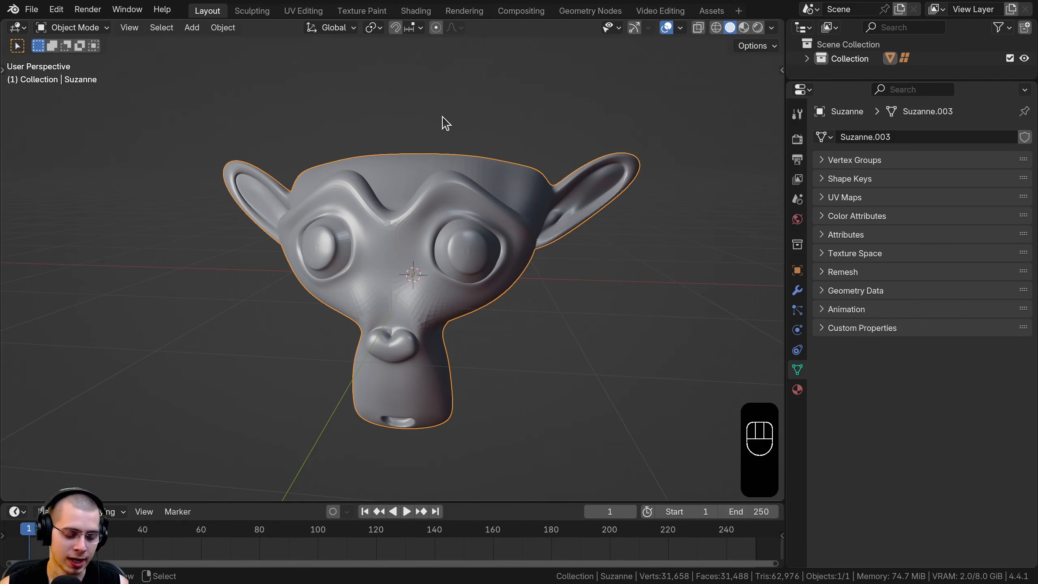
Step: Examine the monkey's original mesh in Edit Mode and compare it with the deformed shape in Object Mode
key(Tab)
middle_drag(432, 125, 370, 120)
scroll(369, 120, up, 1)
key(a)
key(a)
key(a)
key(a)
middle_drag(434, 259, 456, 258)
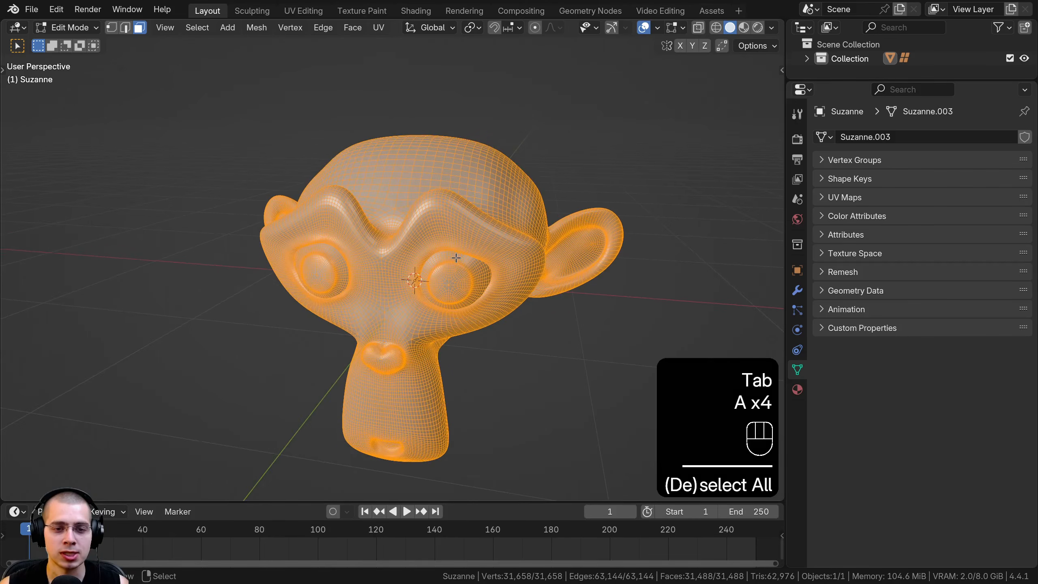
scroll(456, 245, up, 1)
key(Tab)
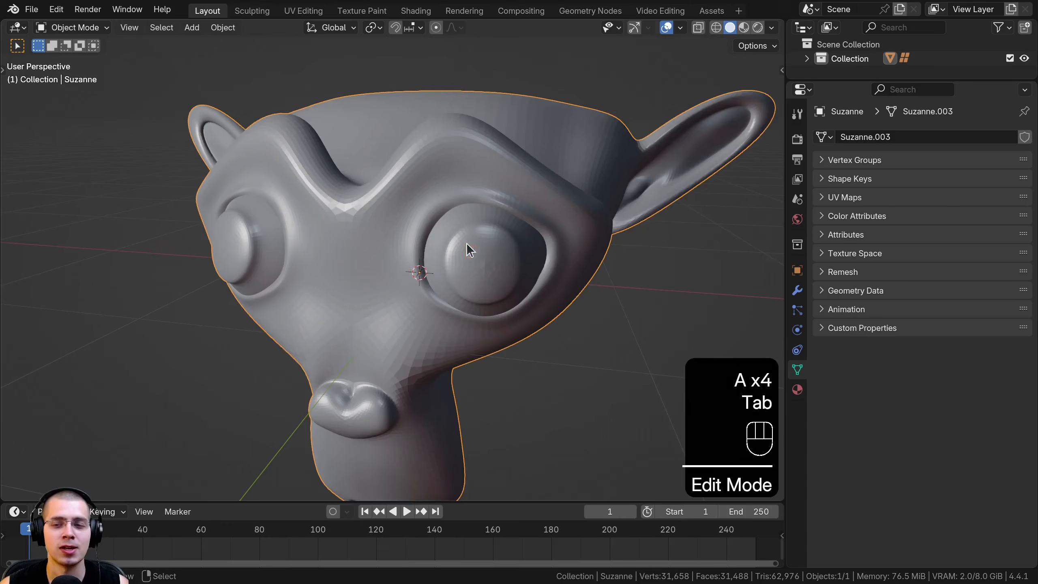
Step: Remove the Lattice modifier from the monkey head and undo the removal
click(797, 291)
click(1004, 192)
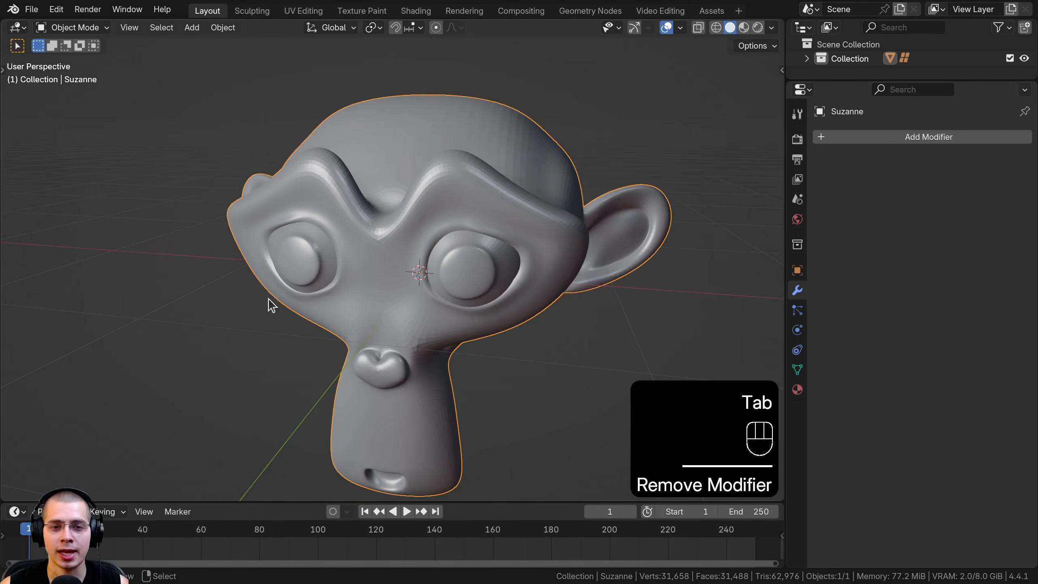
scroll(271, 301, down, 2)
key(ctrl+z)
shift+middle_drag(515, 244, 503, 256)
middle_drag(504, 256, 517, 259)
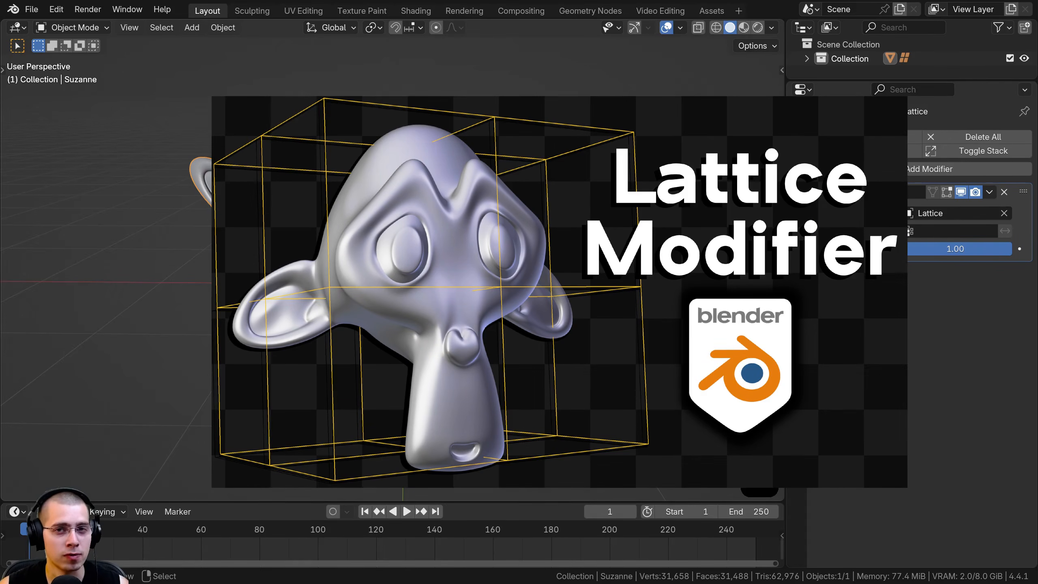
shift+middle_drag(506, 261, 510, 258)
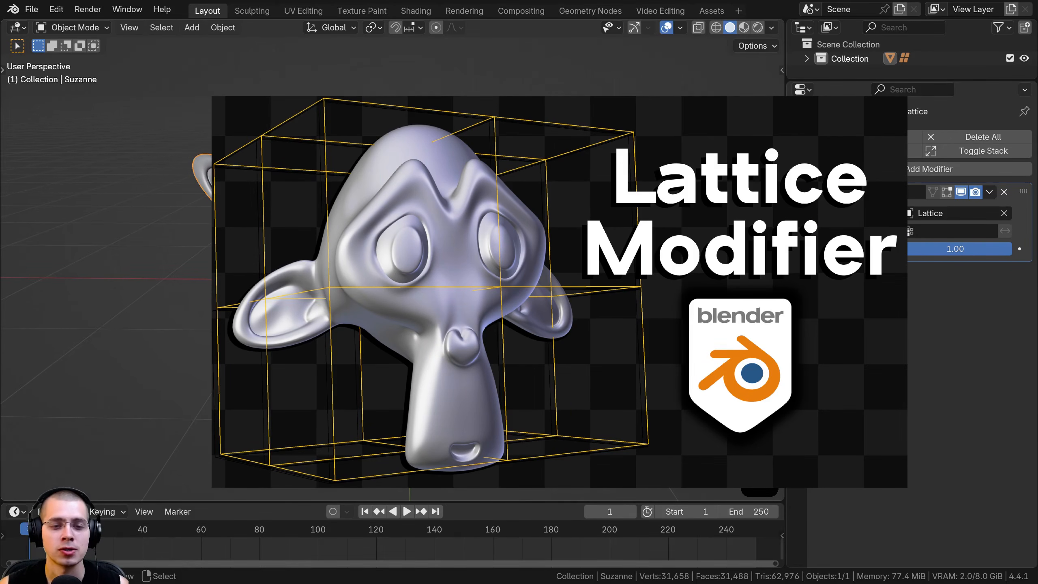
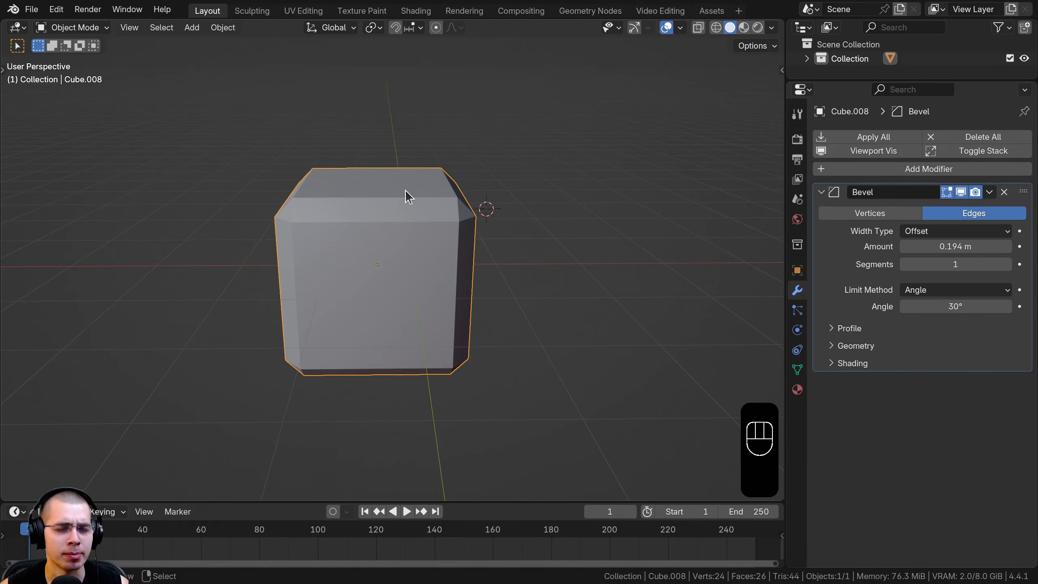
Step: Scale up the beveled cube and apply its scale so the Bevel modifier uses the true size
scroll(470, 252, down, 5)
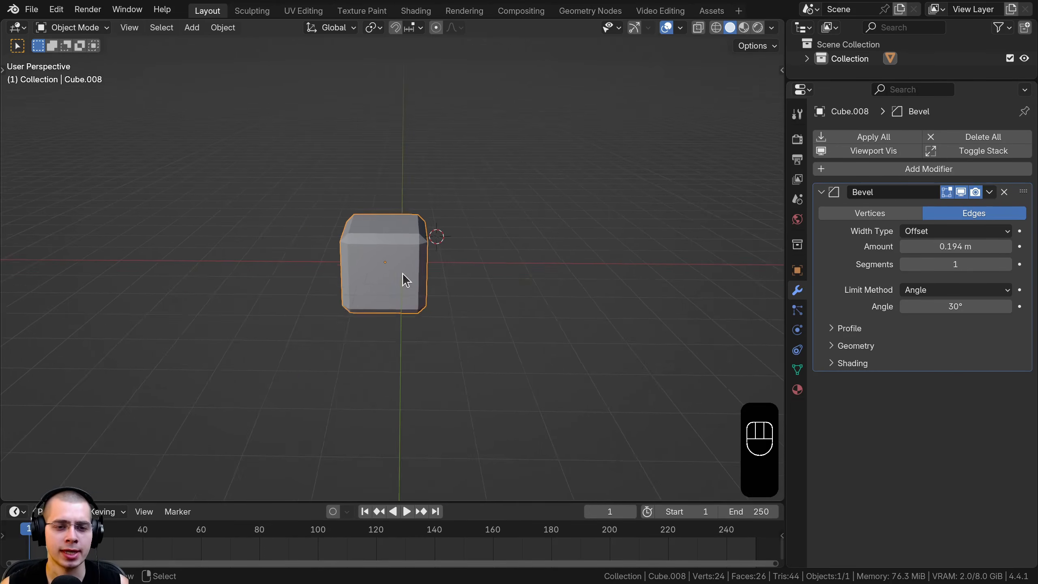
key(s)
click(529, 284)
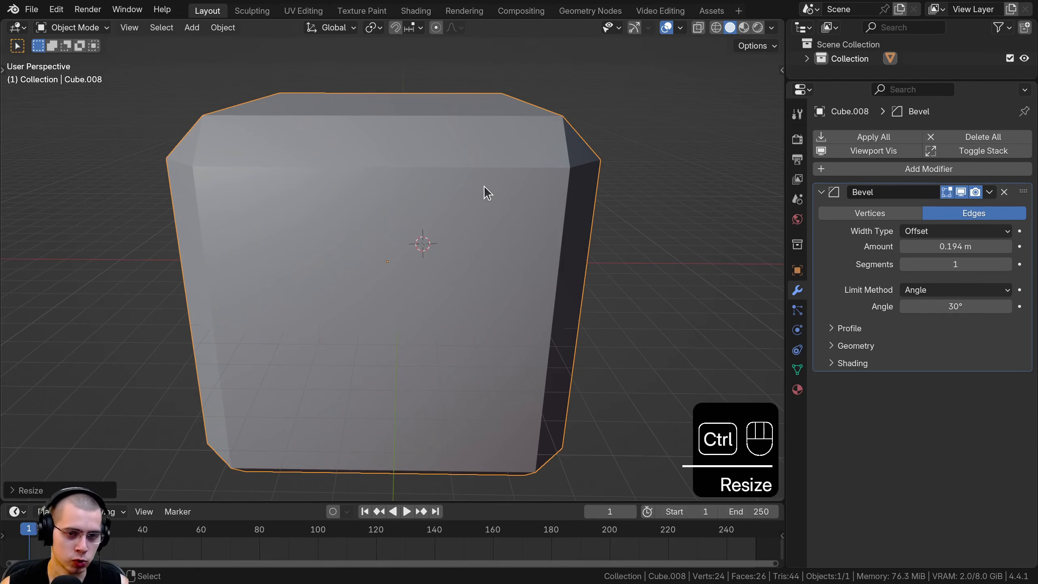
key(ctrl+a)
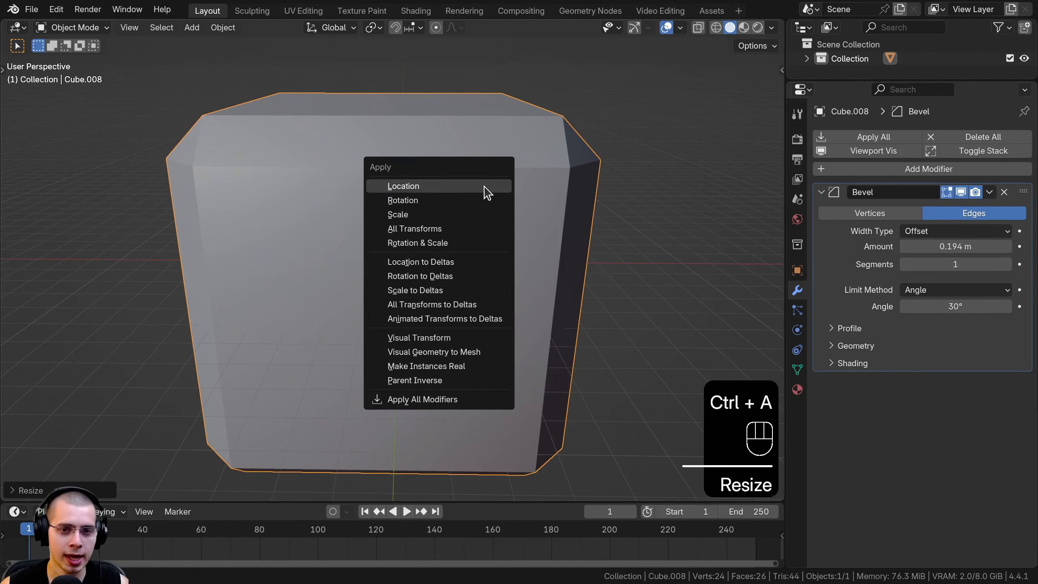
click(403, 215)
shift+middle_drag(497, 192, 421, 191)
scroll(421, 191, up, 2)
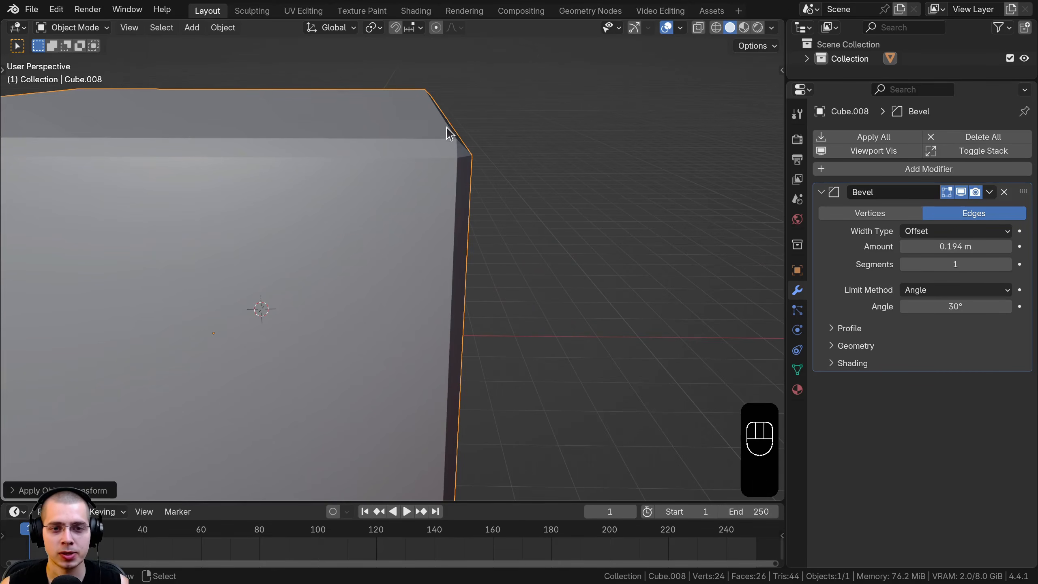
scroll(449, 131, down, 3)
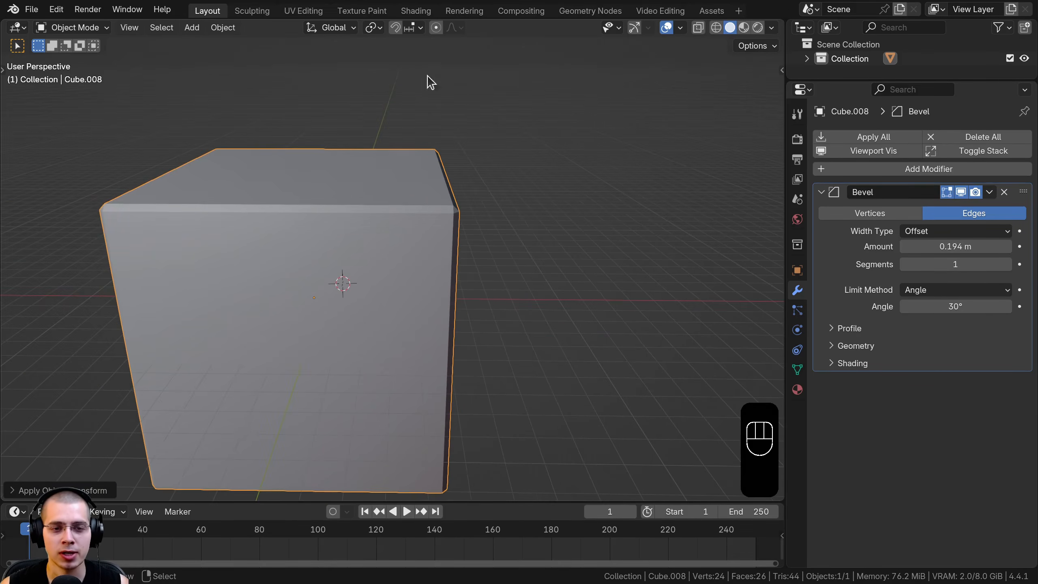
Step: Scale the beveled cube up once more and reapply its scale
shift+middle_drag(552, 133, 577, 179)
key(s)
click(621, 169)
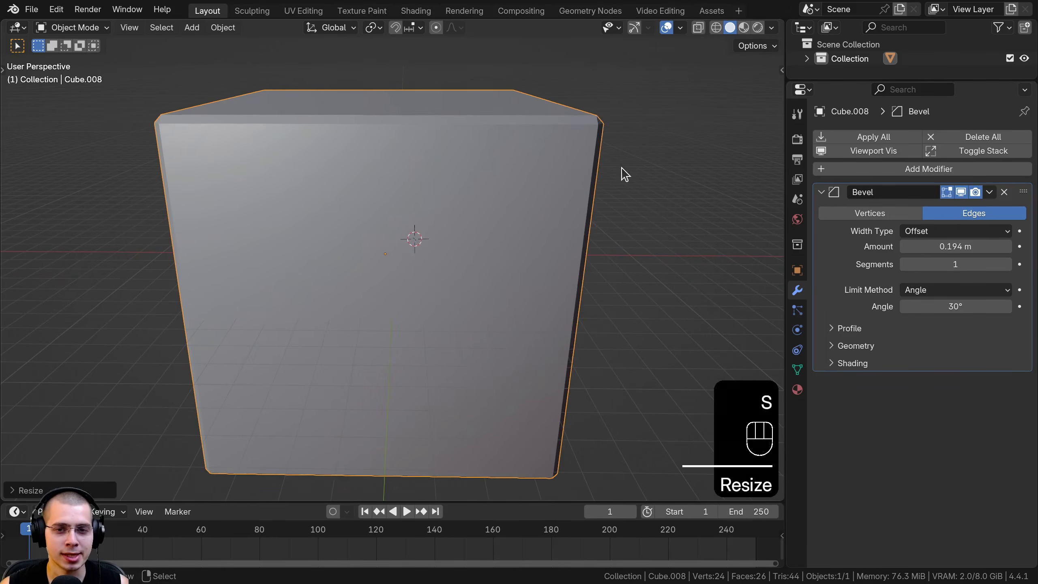
key(ctrl+a)
click(620, 168)
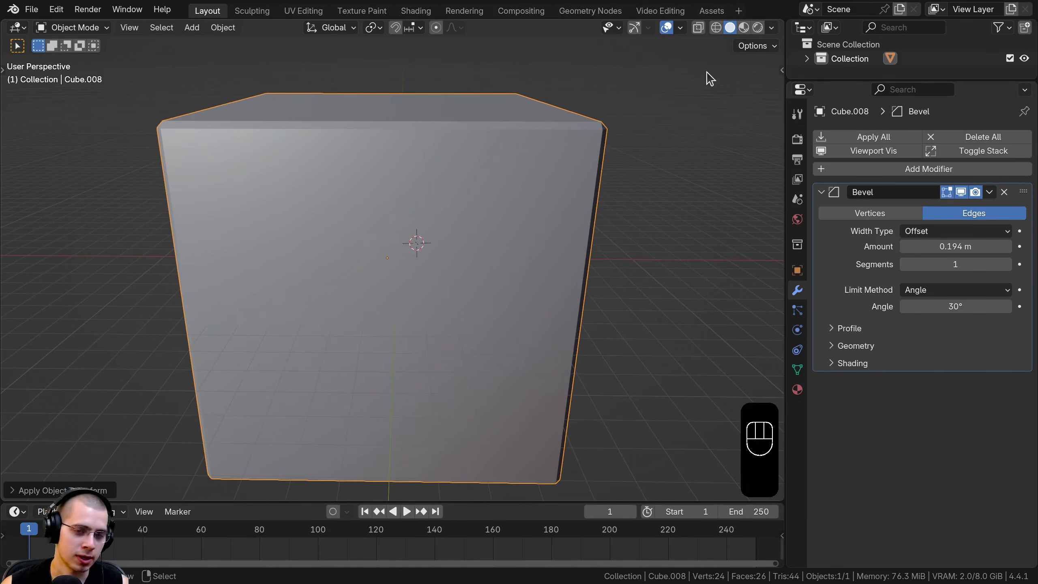
Step: Scale the beveled cube down and apply its scale
key(s)
click(417, 229)
scroll(417, 224, up, 4)
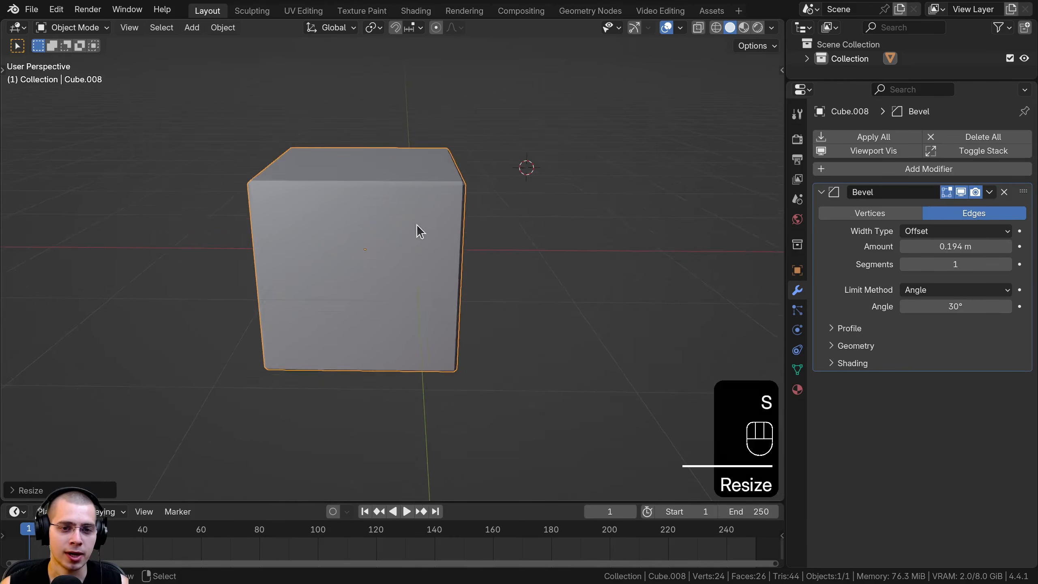
key(ctrl+a)
click(339, 220)
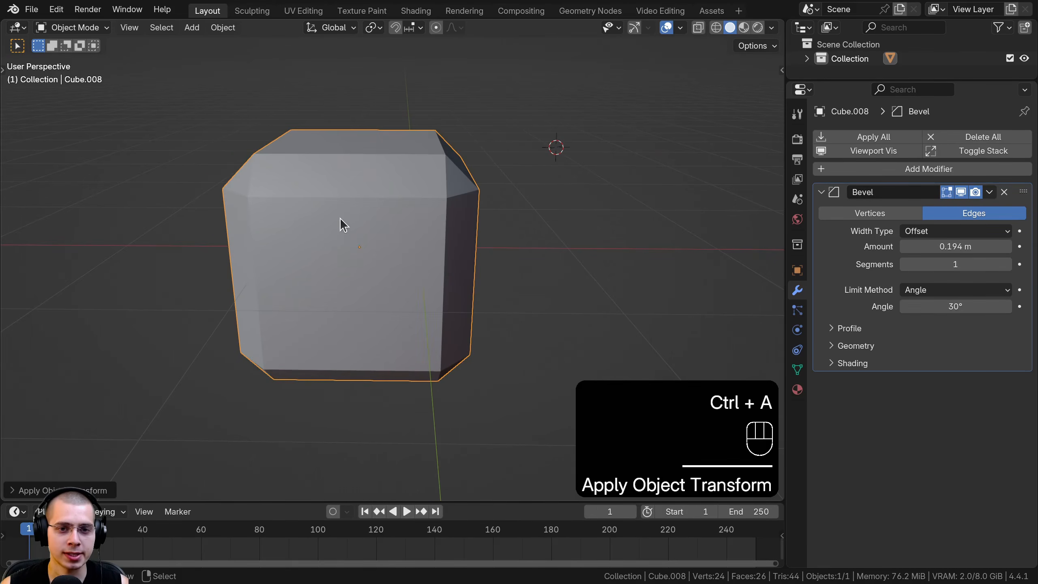
Step: Shrink the beveled cube further and reapply its scale
shift+middle_drag(340, 220, 427, 231)
key(s)
click(417, 215)
key(ctrl+a)
click(416, 214)
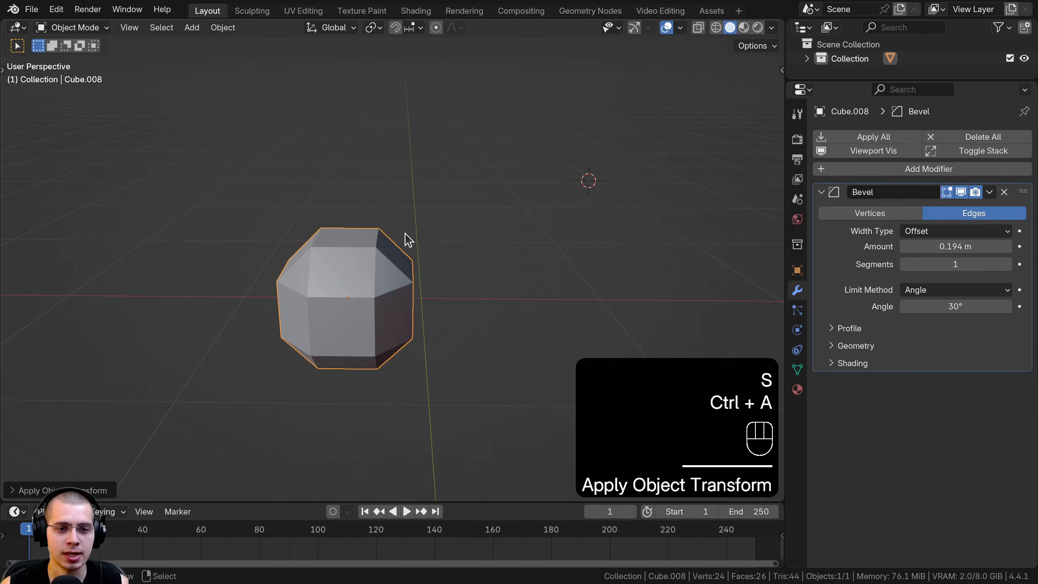
Step: Duplicate the beveled cube along to one side, scale the copy up strongly, and apply the copy's scale
scroll(403, 234, down, 5)
key(shift+d)
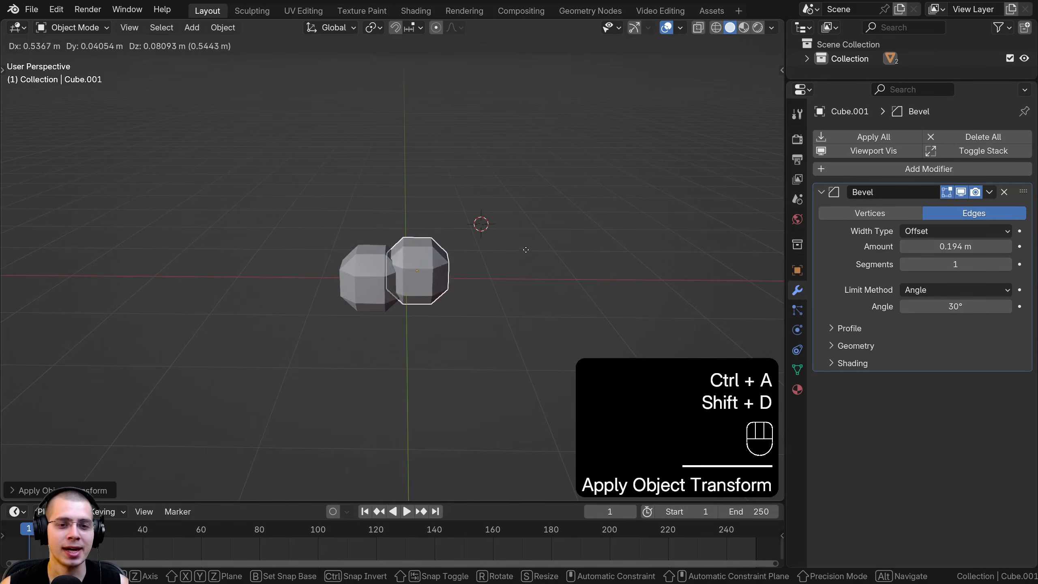
click(695, 261)
scroll(674, 287, down, 4)
key(s)
click(662, 241)
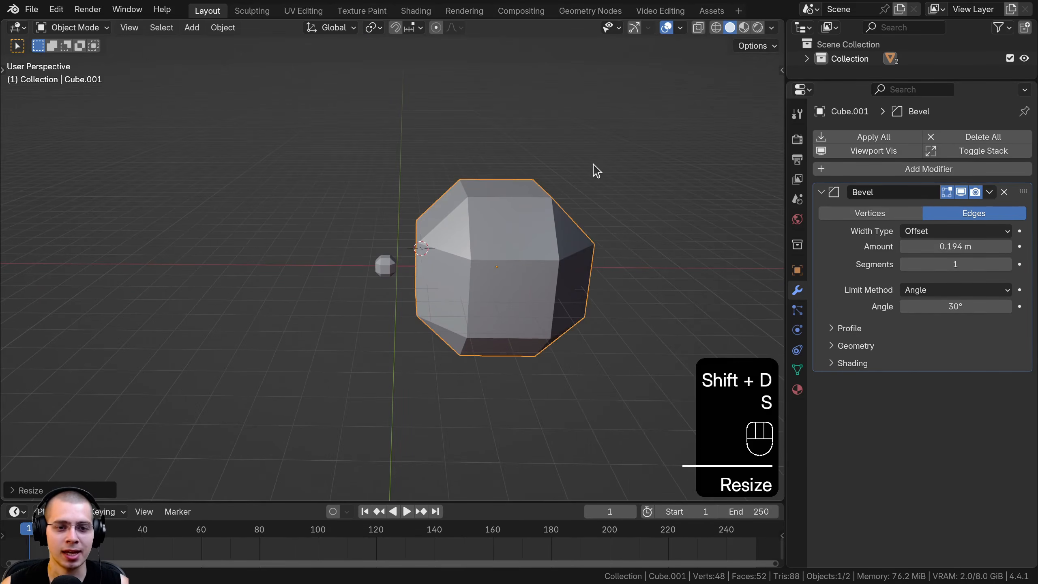
key(ctrl+a)
click(595, 167)
scroll(460, 268, up, 3)
Step: Move the small beveled cube up beside the large cube's upper corner
click(347, 294)
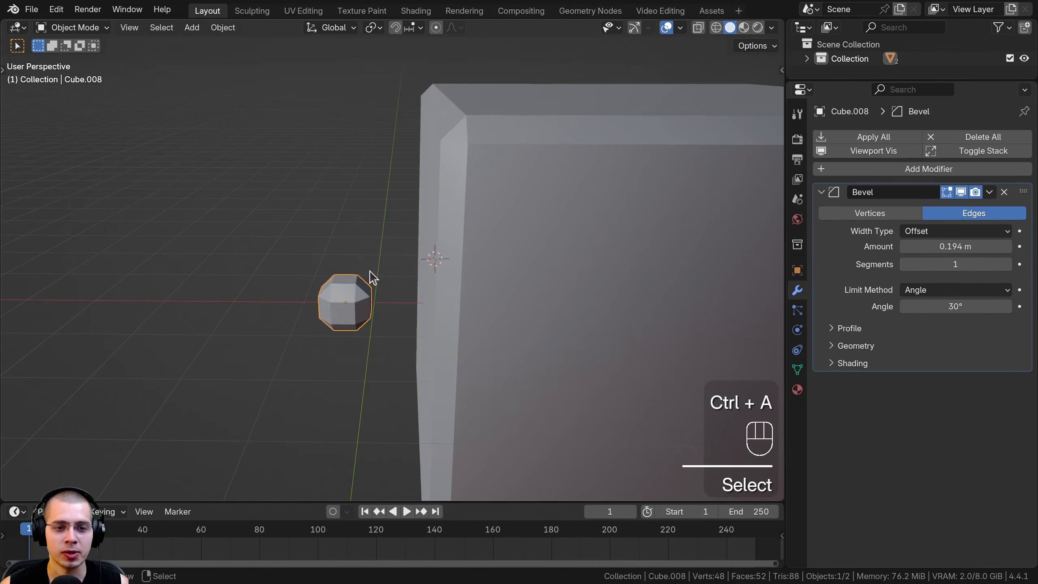
key(g)
key(g)
click(395, 84)
shift+middle_drag(399, 139, 344, 184)
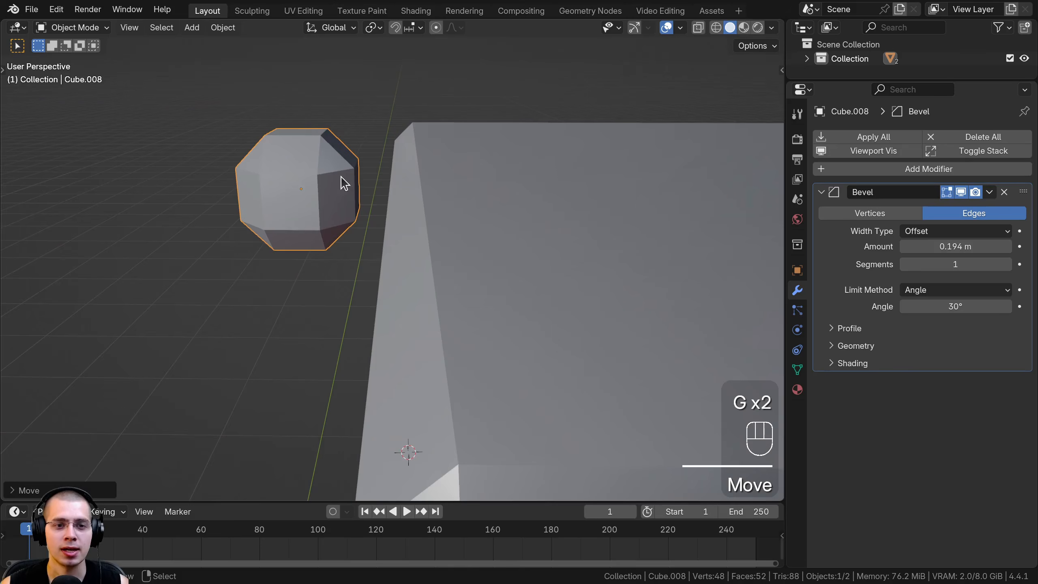
Step: Compare the bevel widths on the small and large cubes by selecting each in turn
right_click(397, 177)
right_click(340, 151)
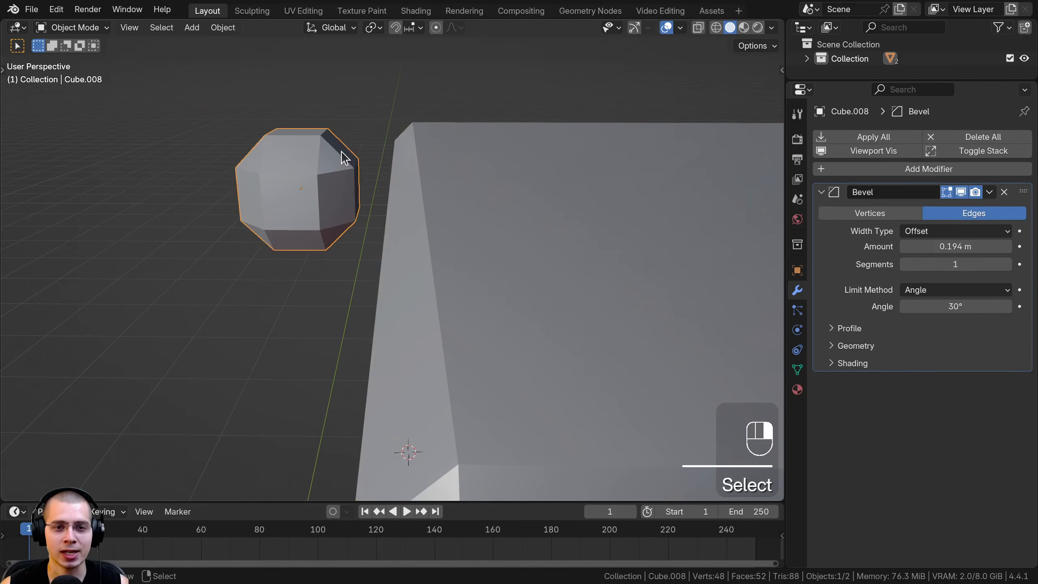
right_click(412, 171)
scroll(361, 214, down, 3)
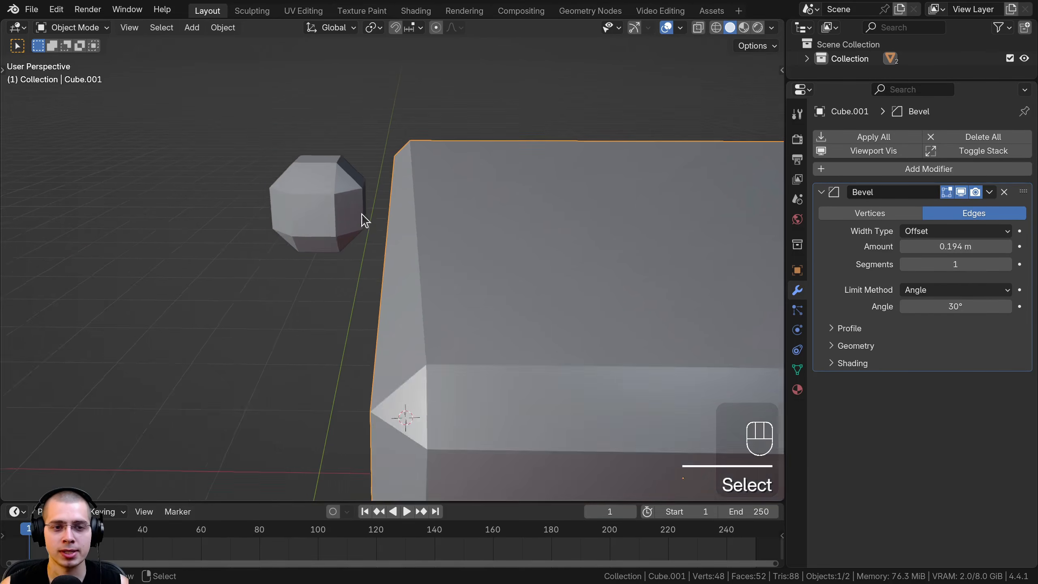
right_click(360, 214)
right_click(449, 211)
right_click(380, 201)
right_click(388, 213)
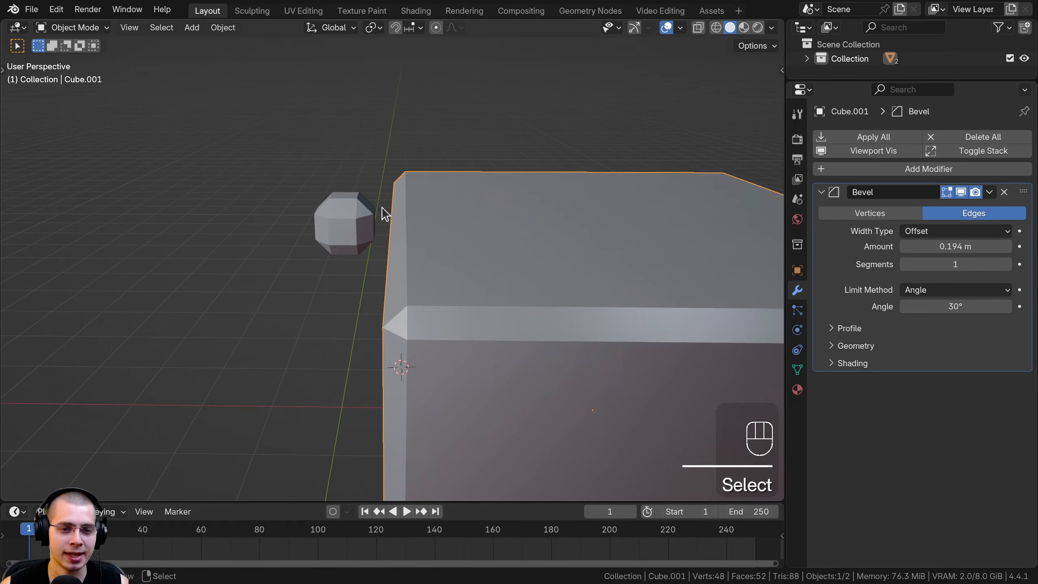
scroll(386, 189, up, 2)
middle_drag(395, 203, 409, 225)
scroll(454, 202, down, 5)
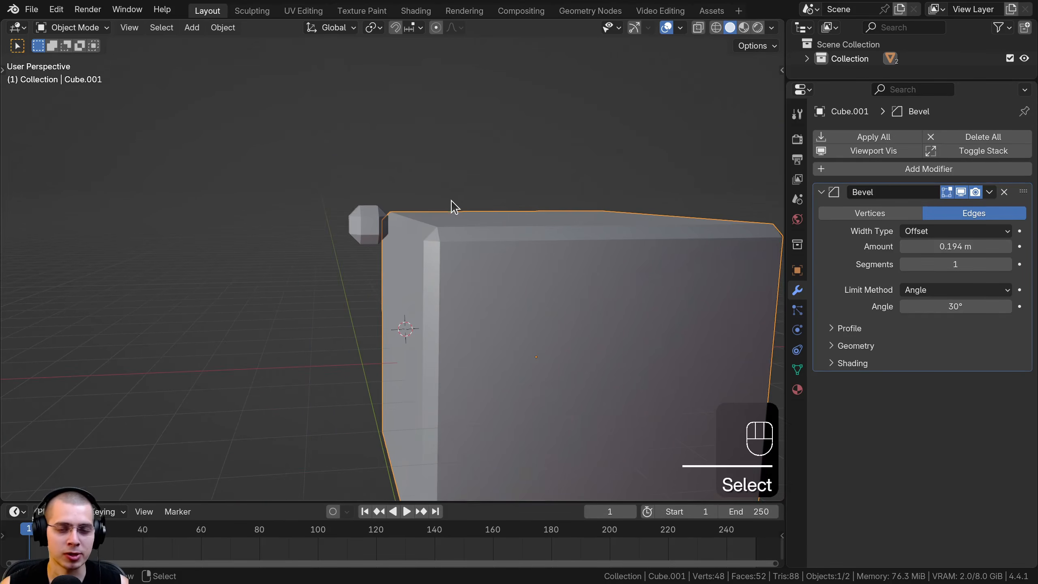
Step: Scale up the small beveled cube and move it beside the large cube
scroll(480, 200, down, 1)
shift+middle_drag(483, 214, 470, 208)
middle_drag(470, 207, 458, 209)
key(a)
right_click(353, 215)
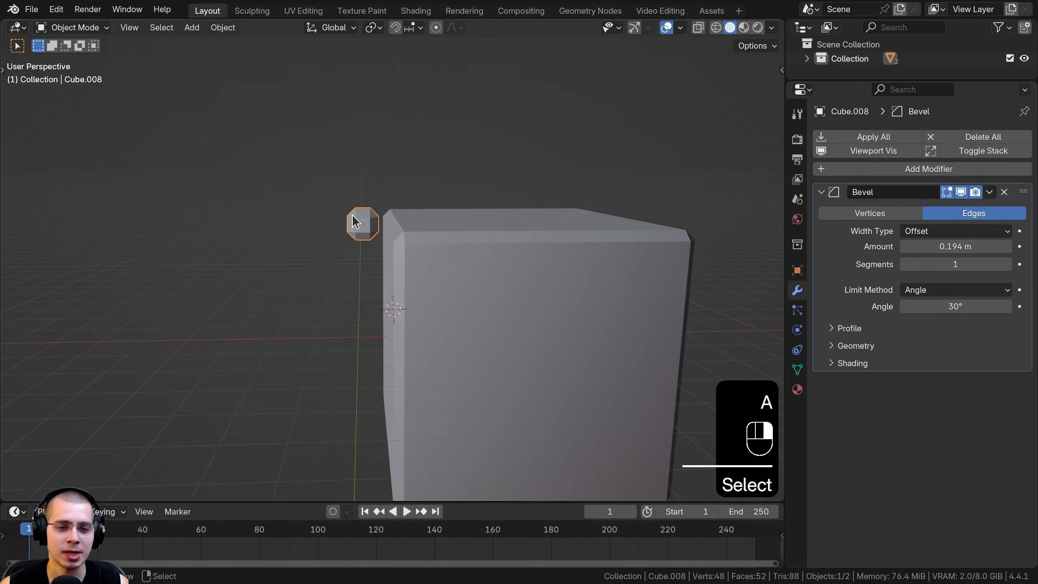
key(s)
click(509, 230)
key(g)
middle_click(470, 226)
click(442, 221)
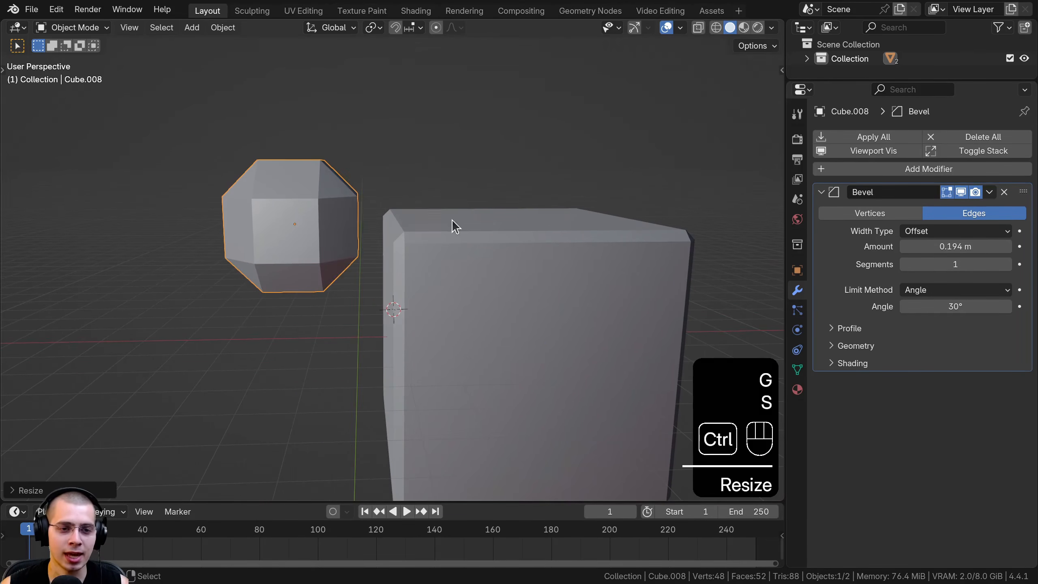
Step: Apply the smaller cube's scale and view both beveled cubes together for comparison
key(ctrl+a)
click(446, 223)
mouse_move(424, 295)
middle_down()
mouse_move(415, 297)
mouse_move(420, 275)
middle_up()
scroll(415, 290, down, 3)
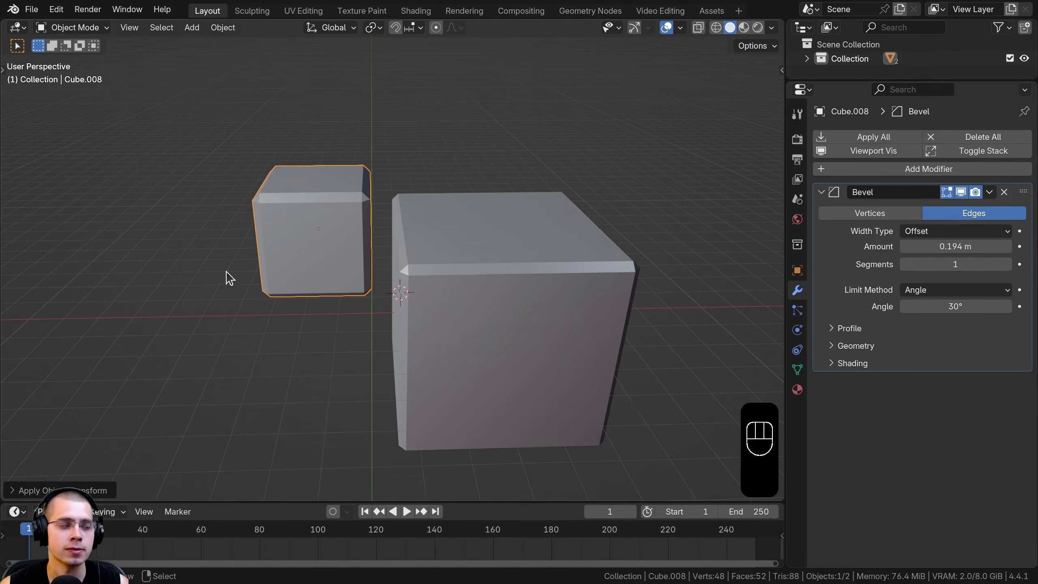
Step: Reset the 3D cursor to the world origin, add a monkey mesh there, and view it from the front
key(shift+c)
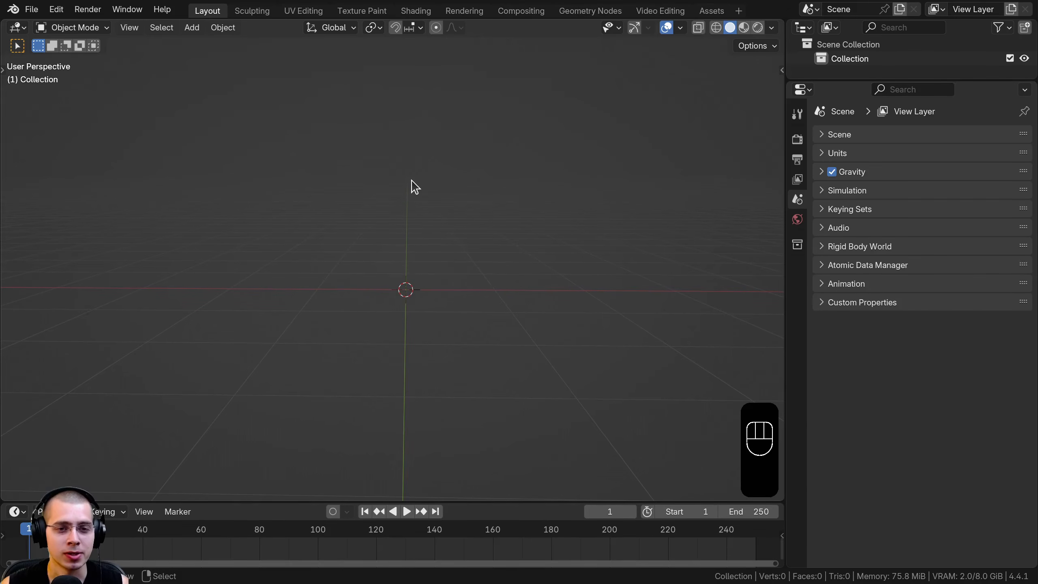
key(shift+a)
mouse_move(410, 64)
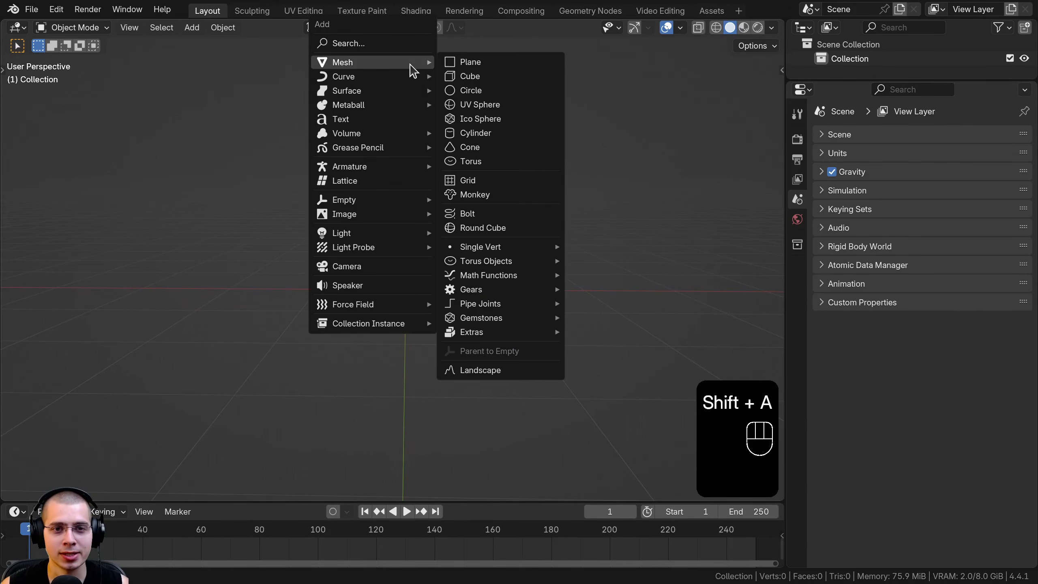
click(488, 195)
shift+middle_drag(488, 202, 419, 248)
key(KP_1)
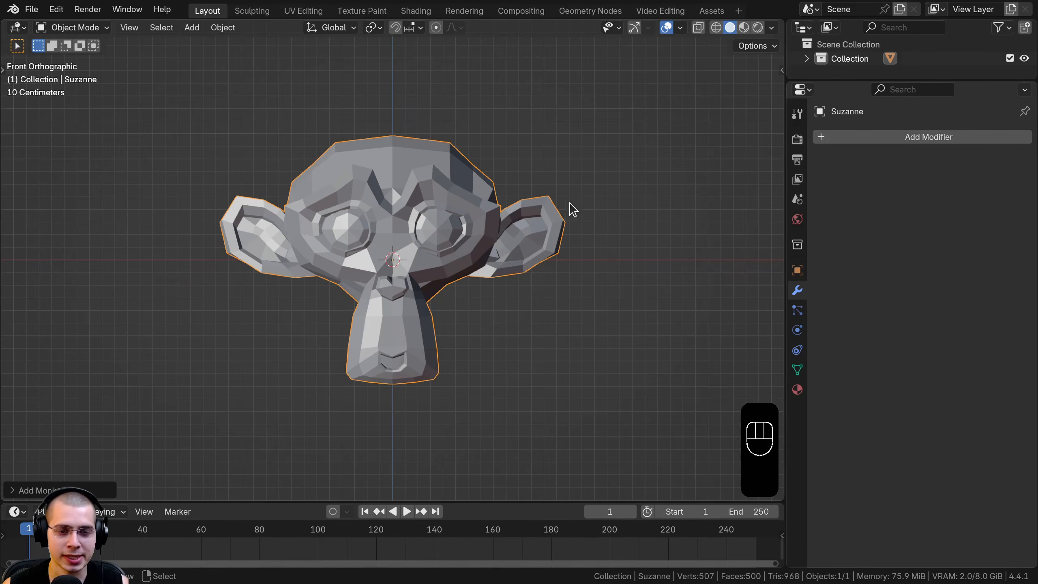
Step: In Edit Mode wireframe view, delete the vertices of the monkey head's negative-X half, keeping the center line
key(Tab)
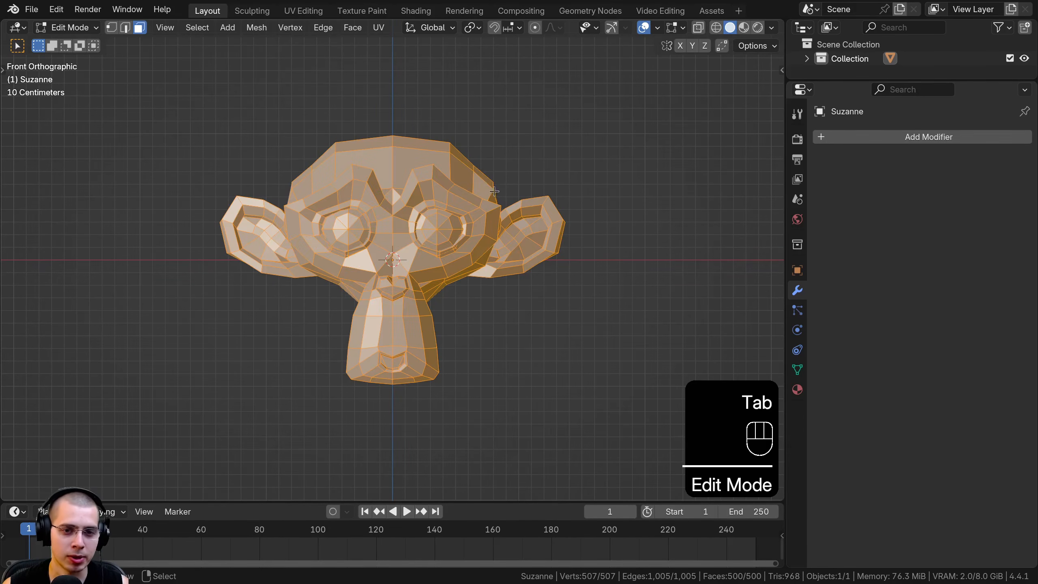
key(z)
click(271, 208)
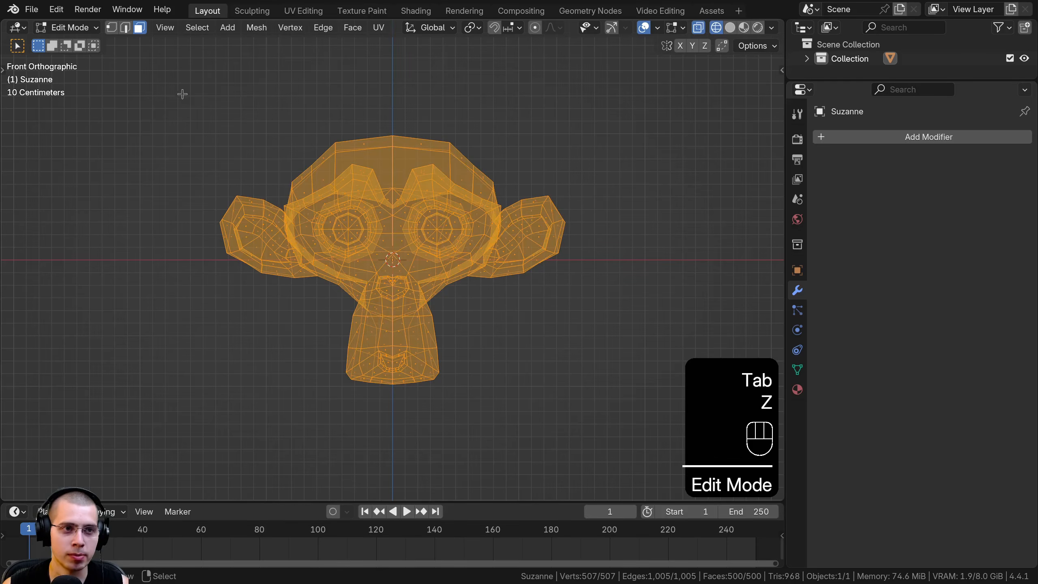
click(111, 27)
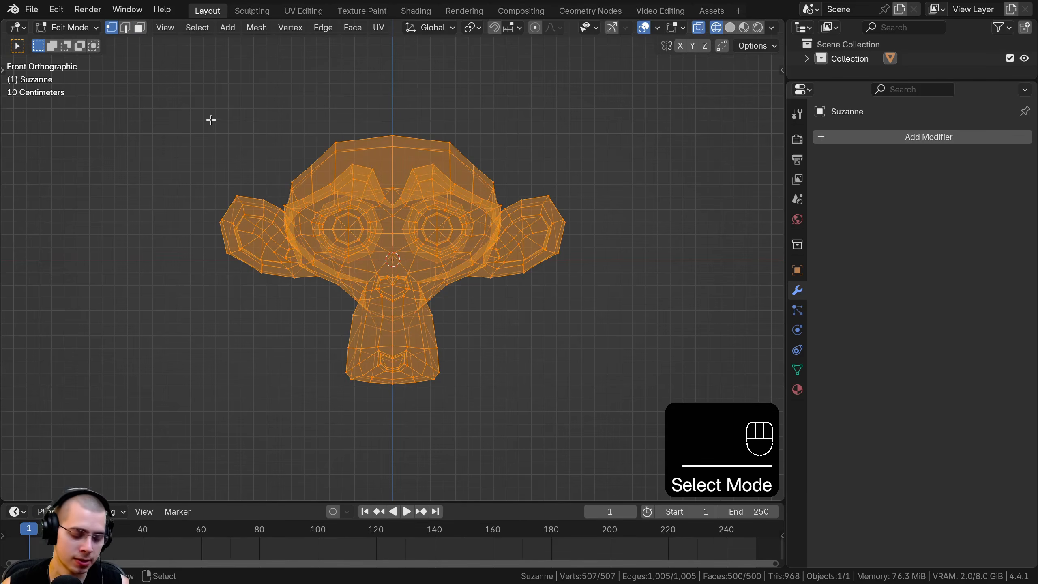
key(a)
key(a)
key(b)
drag(180, 70, 389, 457)
key(x)
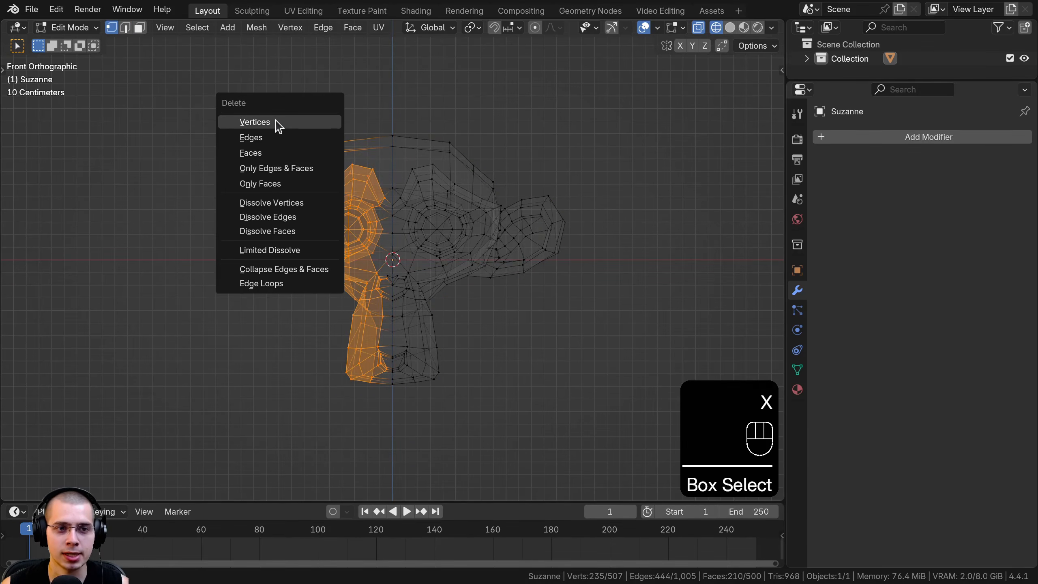
click(275, 119)
Step: Add a Mirror modifier on the X axis to the half monkey head and enable Clipping in solid view
click(980, 138)
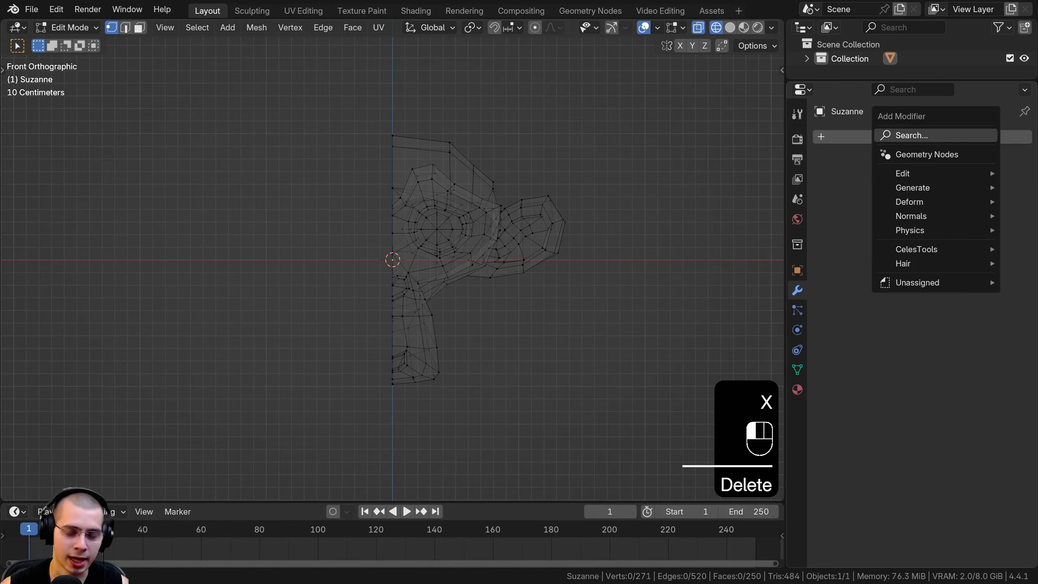
text(mir)
click(760, 176)
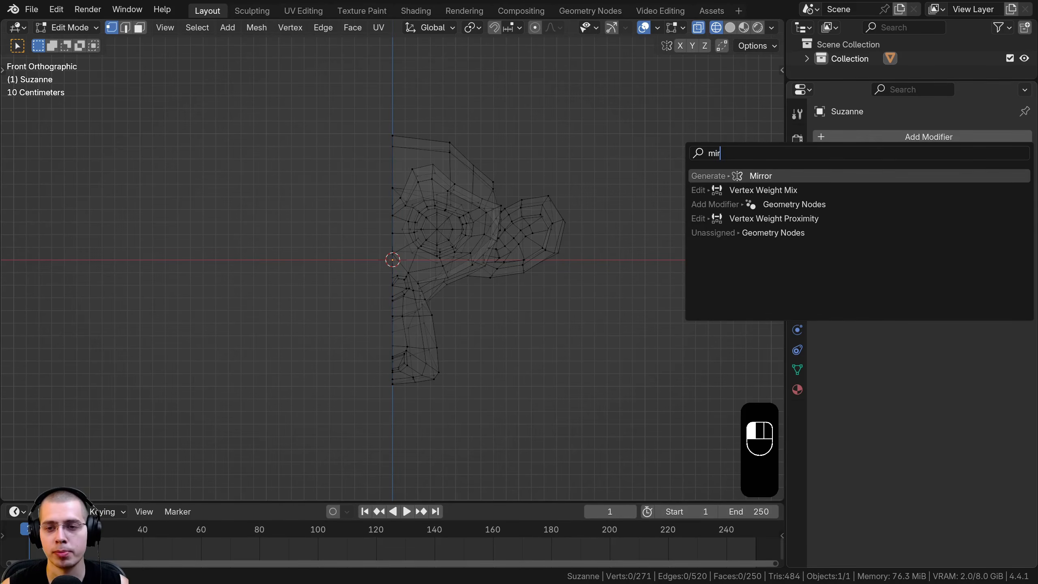
middle_drag(579, 204, 540, 221)
key(z)
click(600, 221)
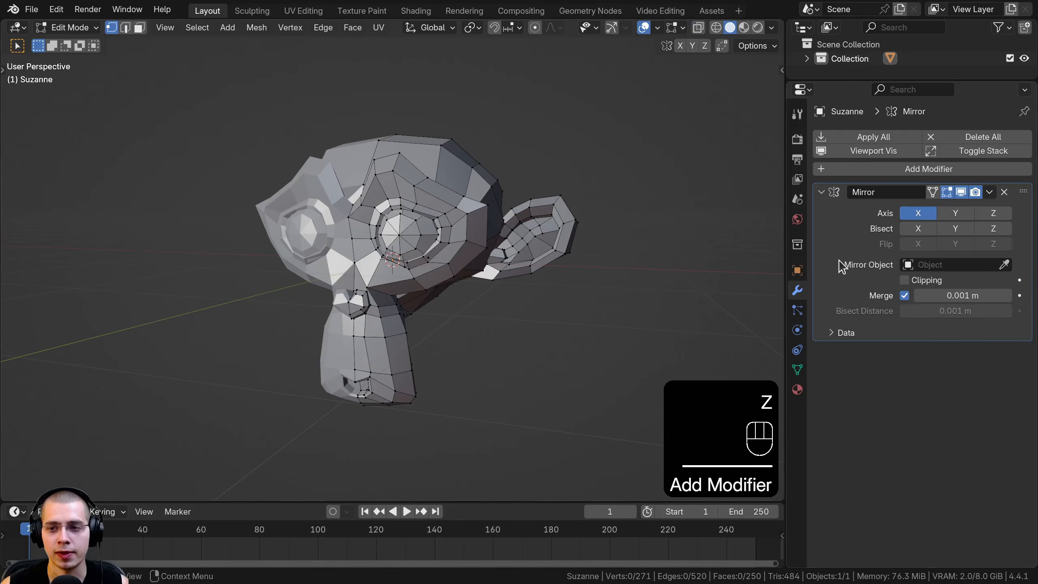
click(903, 280)
key(a)
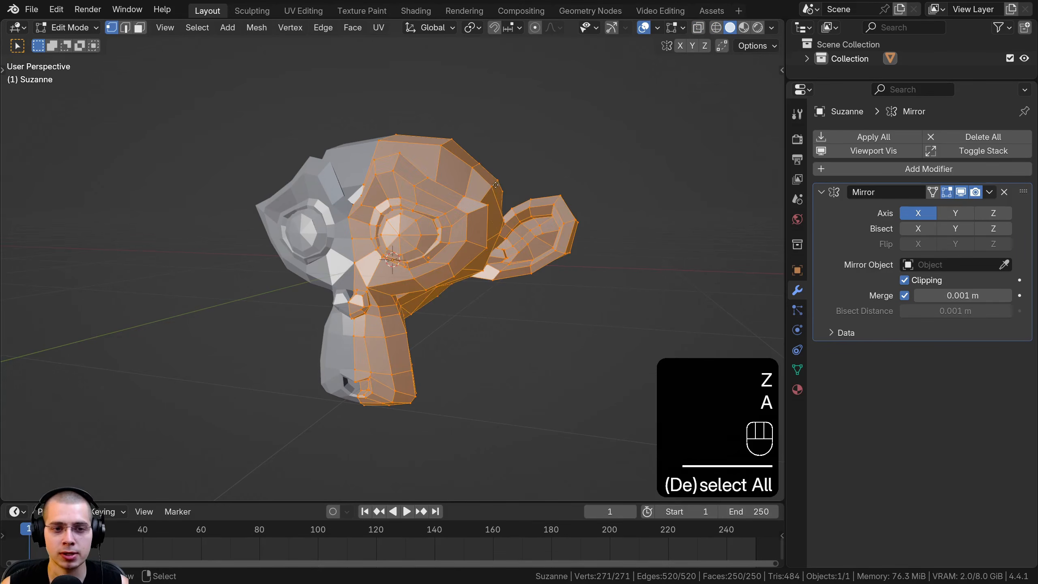
key(g)
key(a)
Step: Box-select the vertices of the monkey's editable ear and try scaling them
middle_drag(524, 250, 510, 185)
key(b)
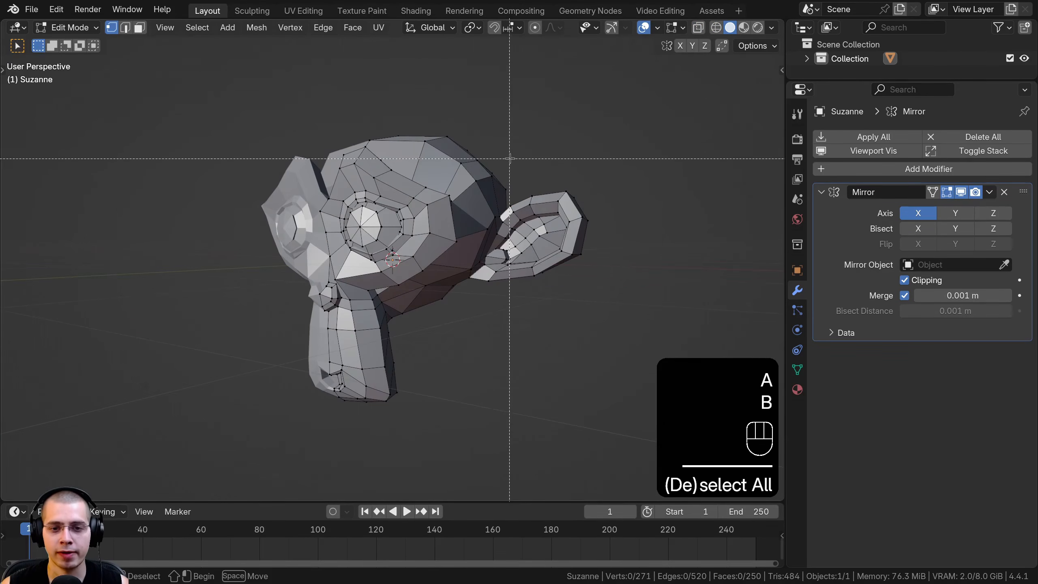
drag(510, 157, 626, 343)
key(b)
key(b)
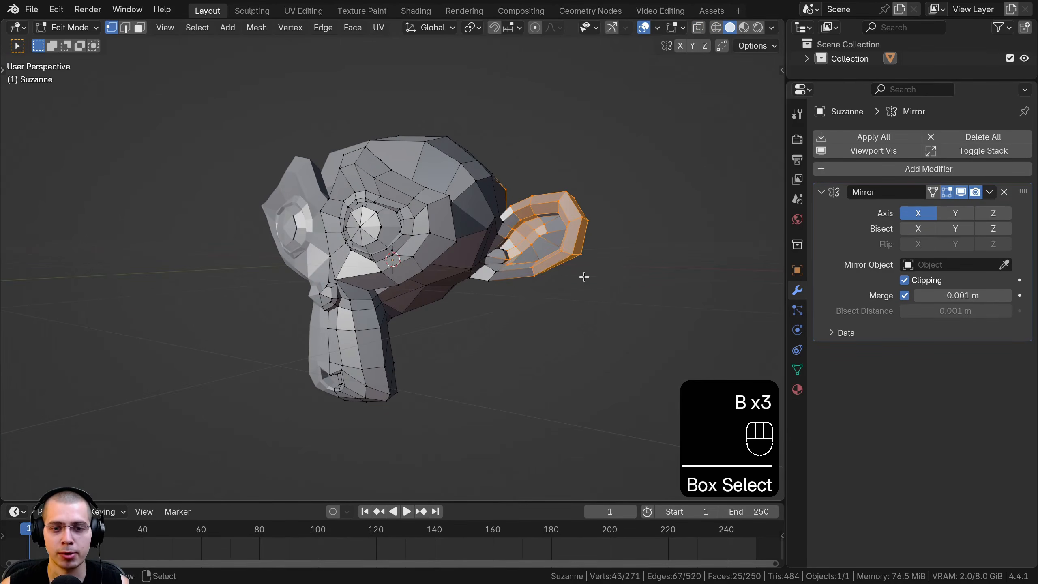
middle_drag(579, 277, 551, 273)
key(s)
right_click(584, 273)
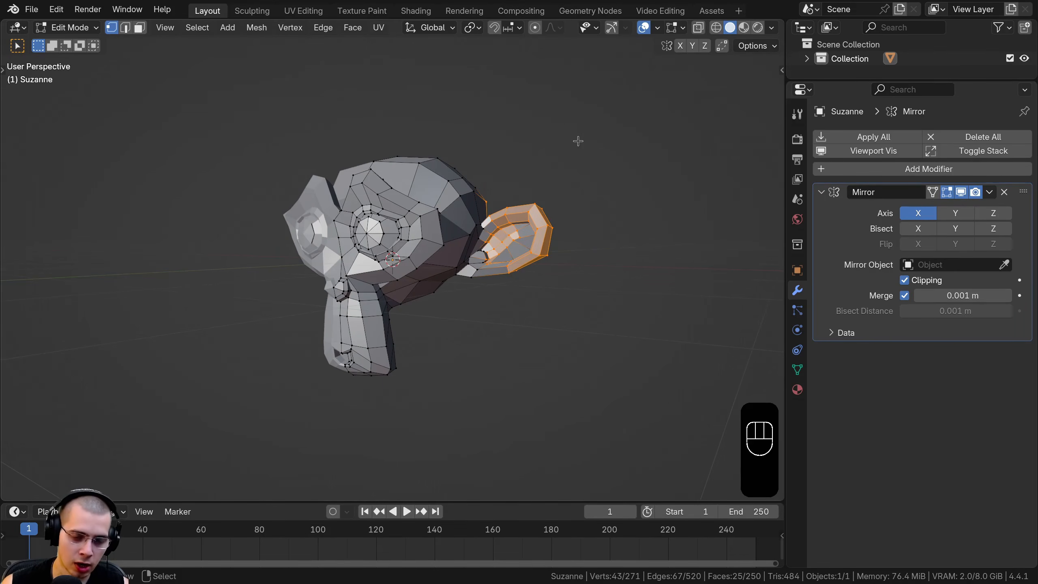
Step: Enable proportional editing, then enlarge the selected ear and pull it outward from the head
key(o)
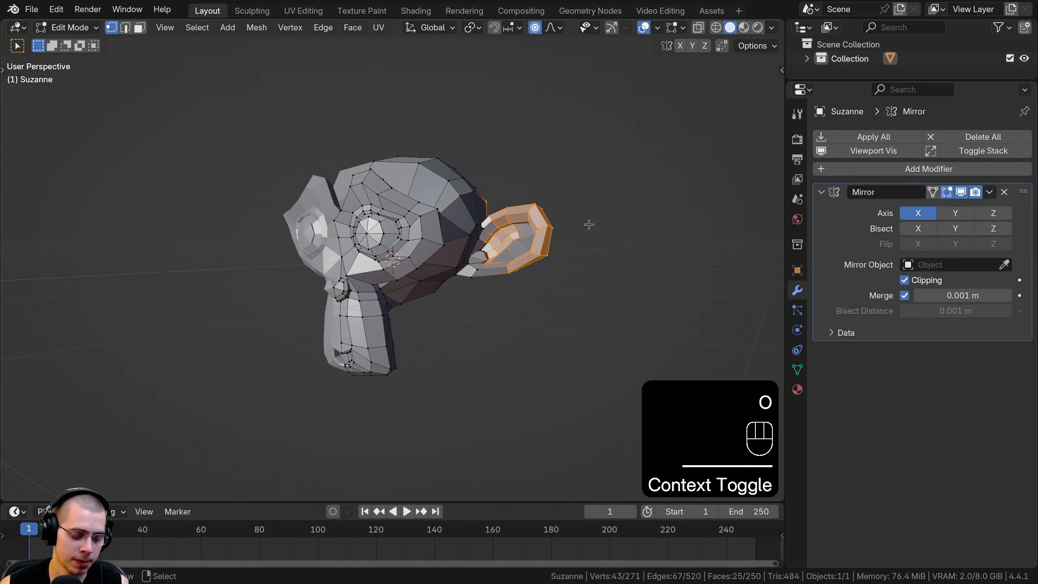
key(s)
click(609, 224)
key(g)
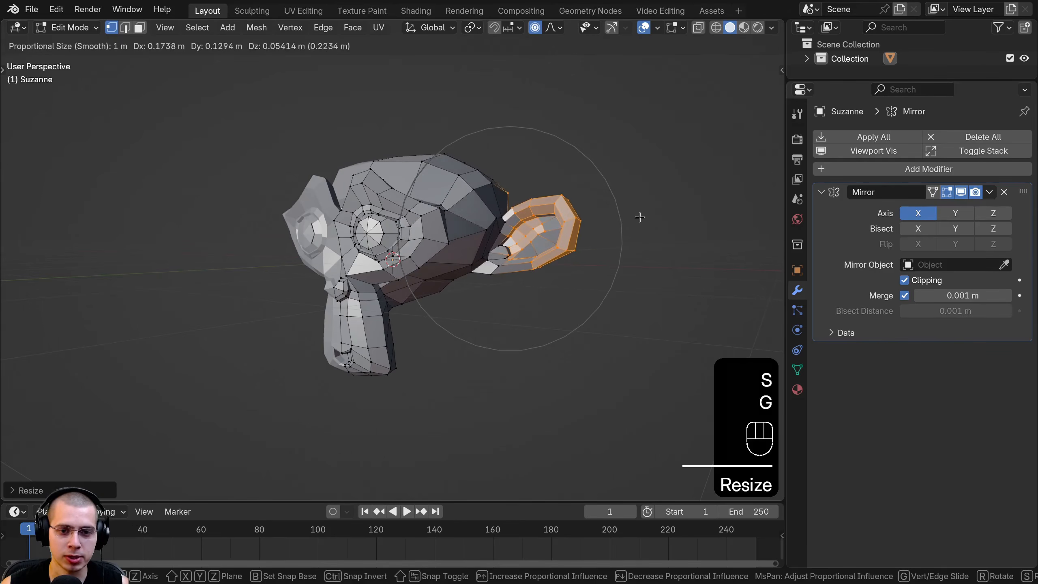
click(652, 216)
key(s)
click(677, 215)
key(g)
click(699, 212)
key(s)
click(709, 210)
key(g)
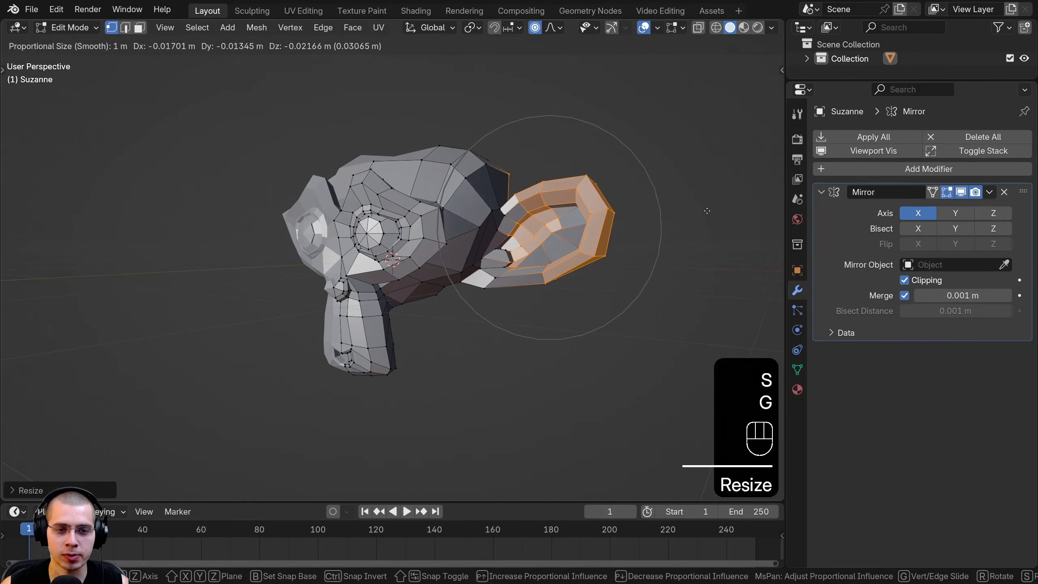
click(694, 211)
Step: Fine-tune the ear's size and position with proportional editing while viewing both mirrored sides
scroll(572, 207, down, 1)
middle_drag(545, 208, 598, 194)
key(s)
click(586, 199)
key(Tab)
key(Tab)
key(g)
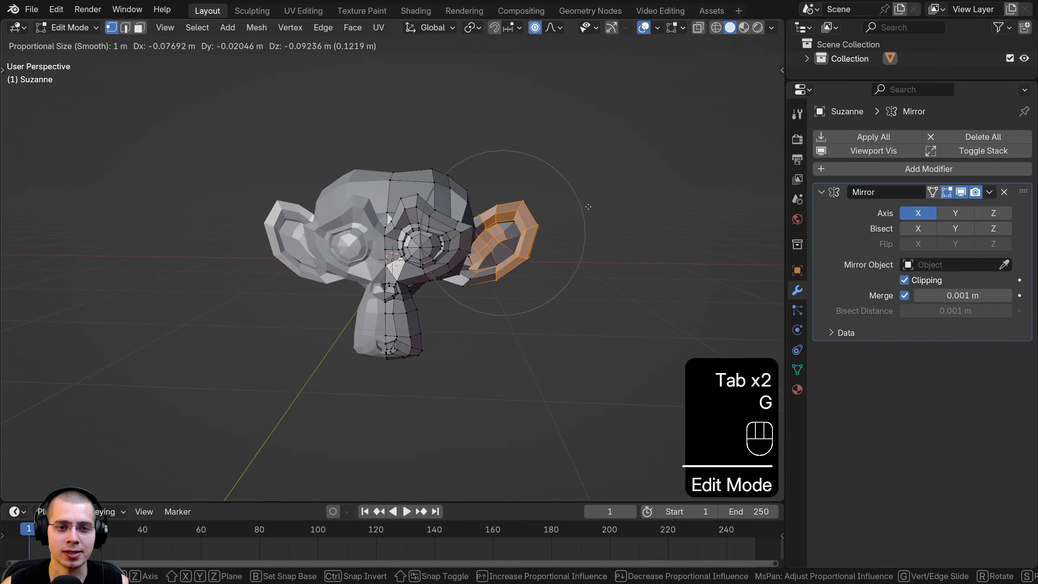
click(586, 208)
Step: Inspect the mirrored monkey head in Object Mode and Edit Mode, finishing in Object Mode
key(Tab)
scroll(538, 260, up, 2)
shift+middle_drag(499, 262, 508, 263)
key(Tab)
middle_drag(490, 180, 501, 220)
scroll(501, 219, up, 1)
key(Tab)
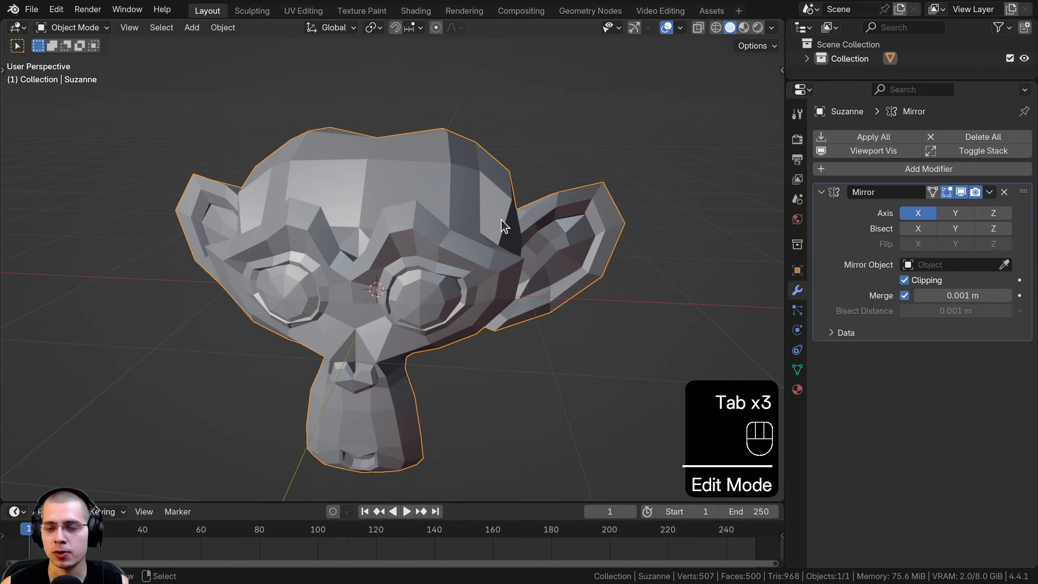
Step: Add a Subdivision Surface modifier after Mirror on the monkey head and shade the head smooth
click(862, 169)
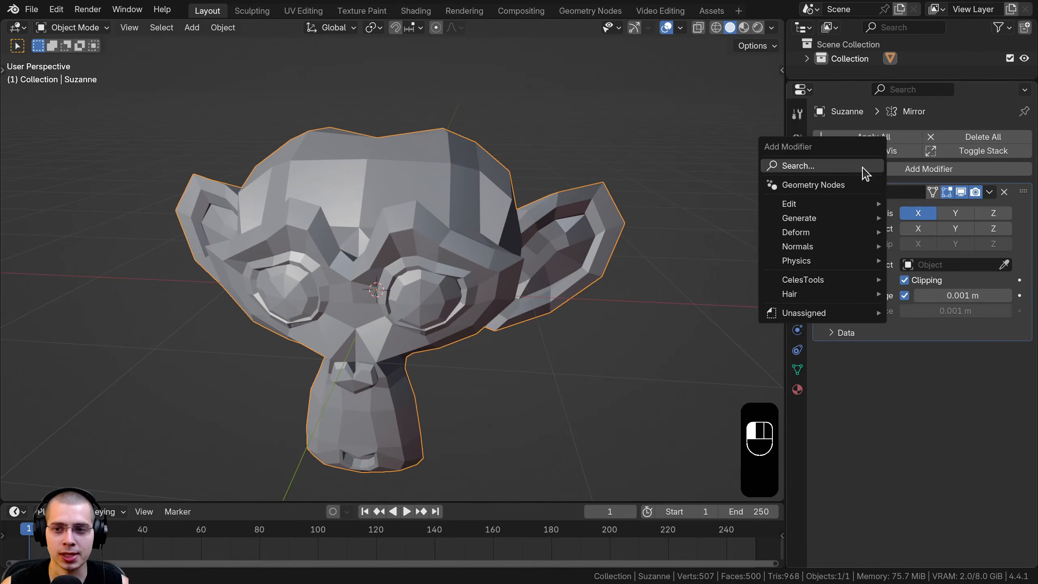
text(sub)
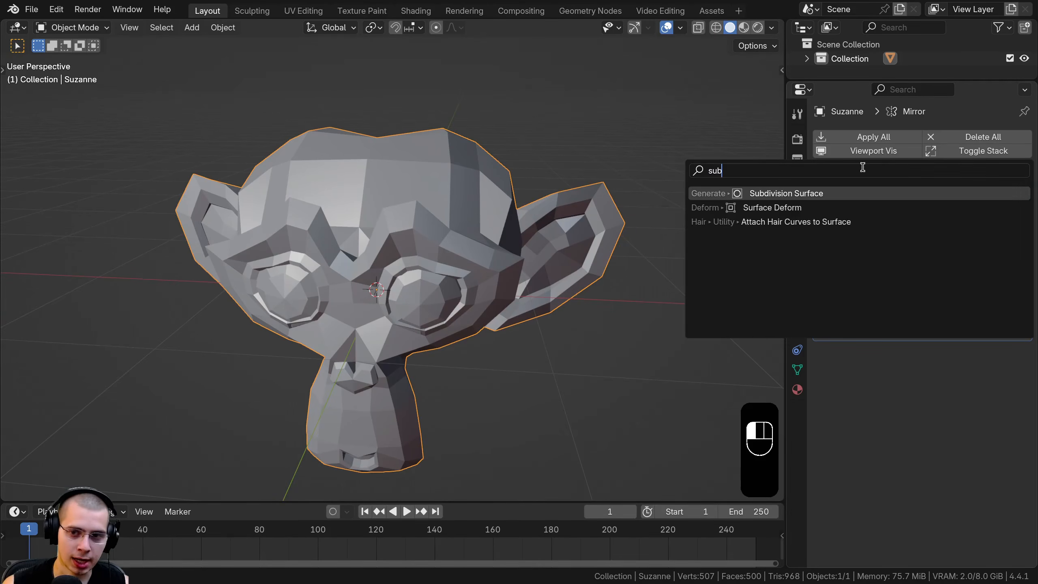
click(786, 194)
middle_drag(368, 237, 321, 210)
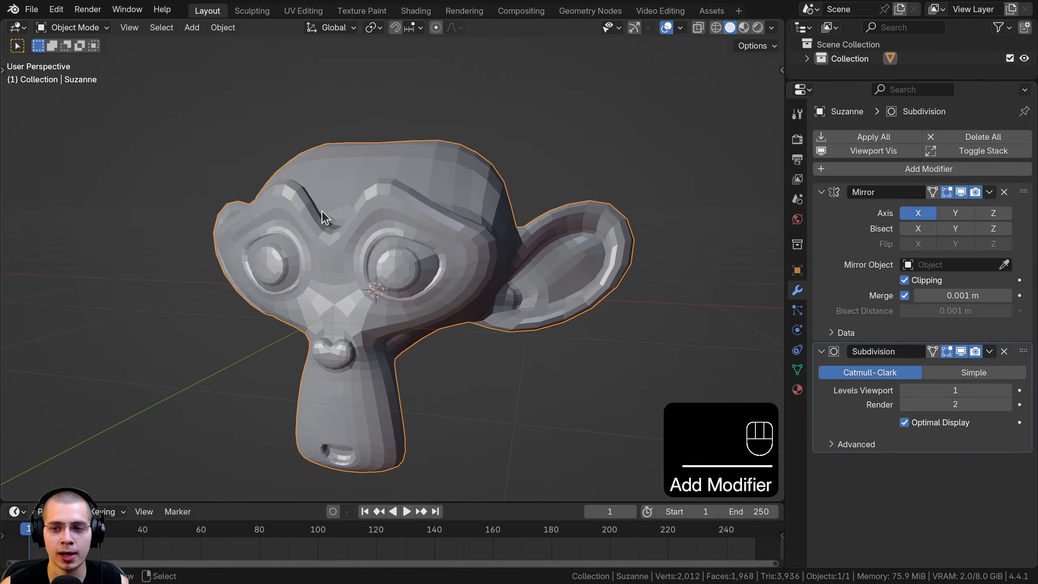
key(w)
click(496, 137)
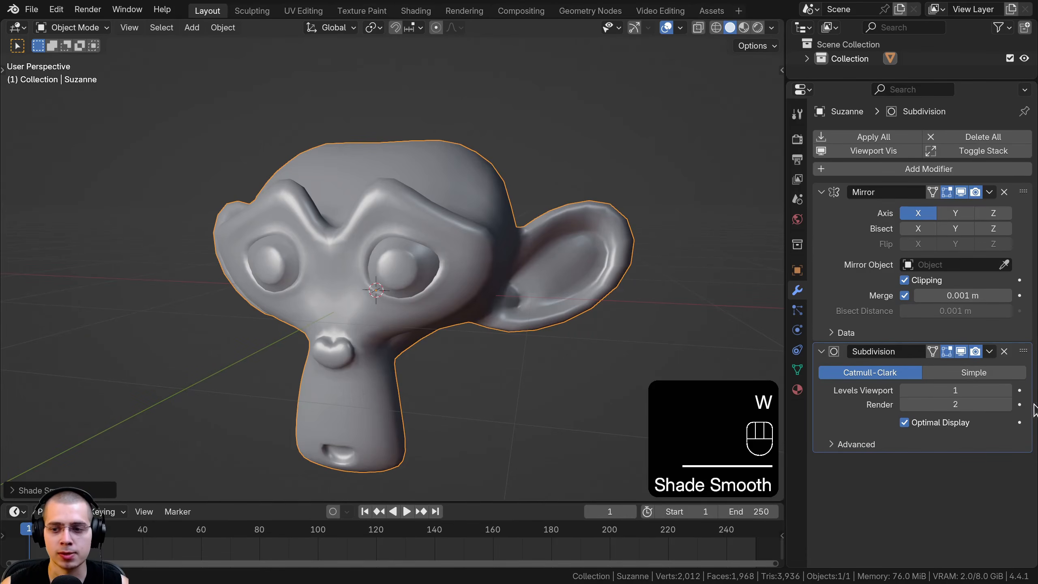
Step: Set the Subdivision modifier's viewport level to 2
click(1008, 391)
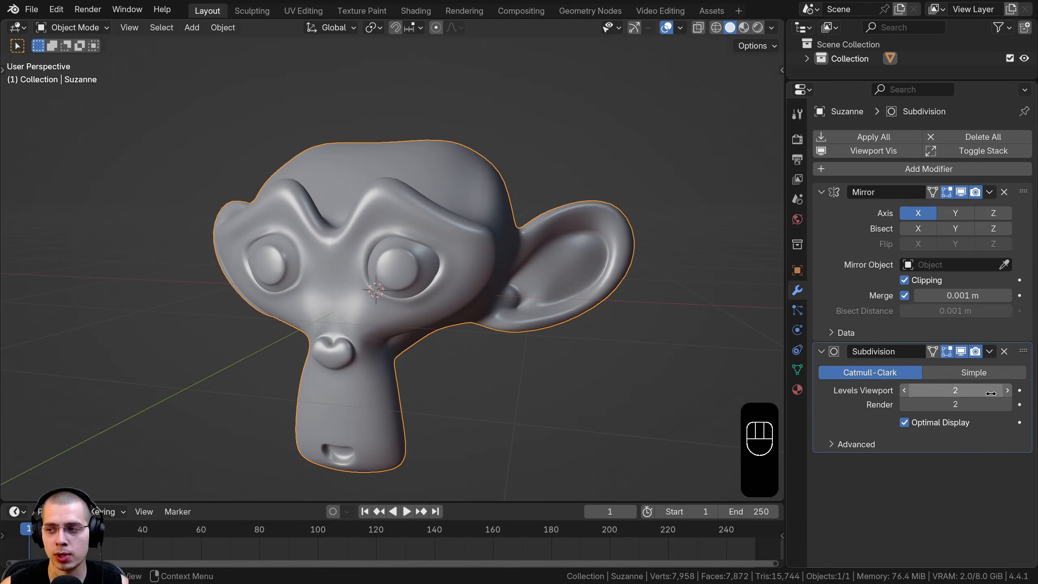
shift+middle_drag(558, 290, 551, 295)
middle_drag(347, 294, 393, 164)
scroll(392, 163, up, 2)
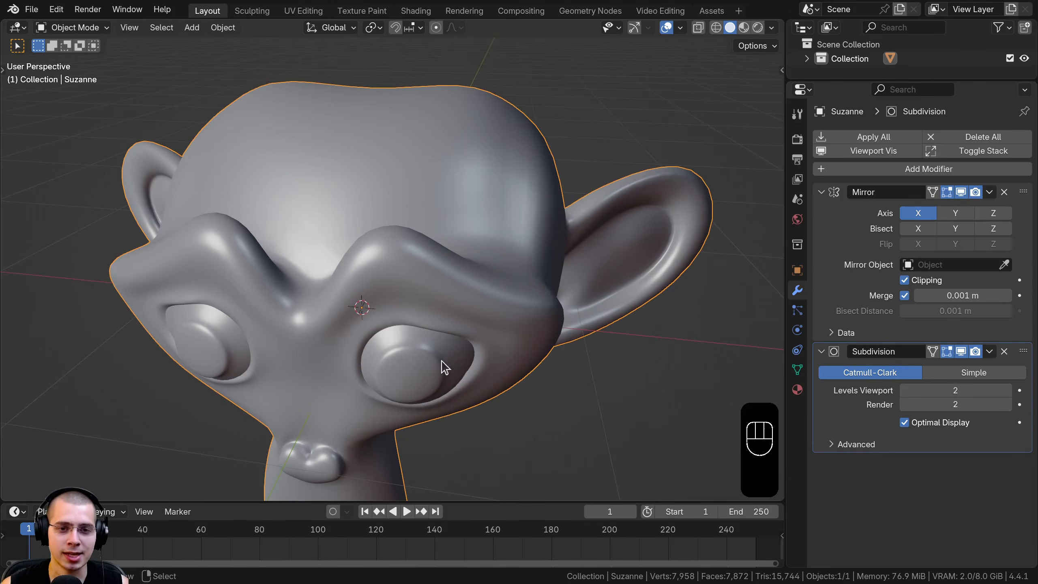
Step: Add a Wireframe modifier to the monkey head after Subdivision and examine the lattice around the eyes
click(889, 171)
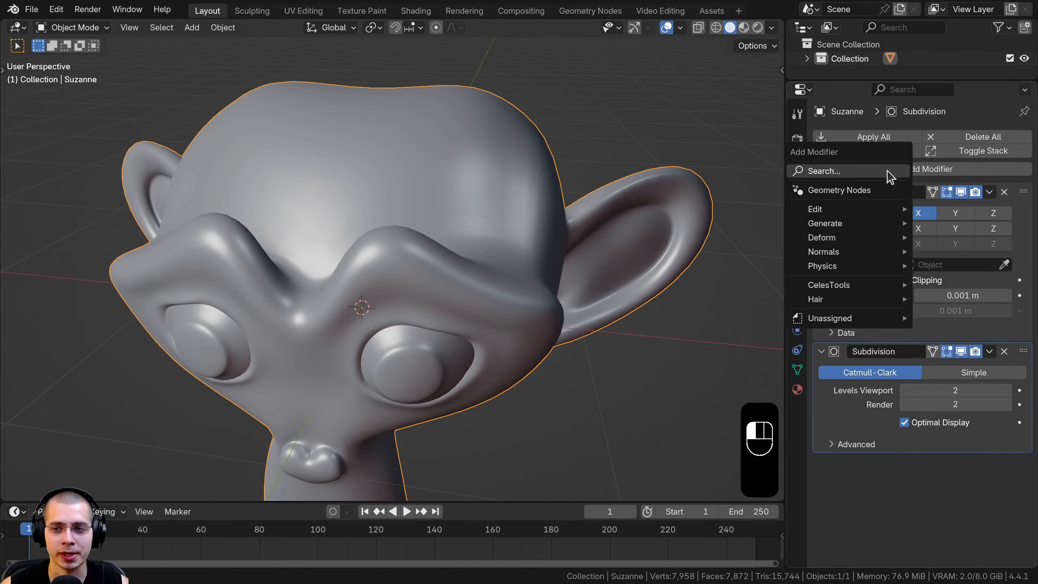
text(wire)
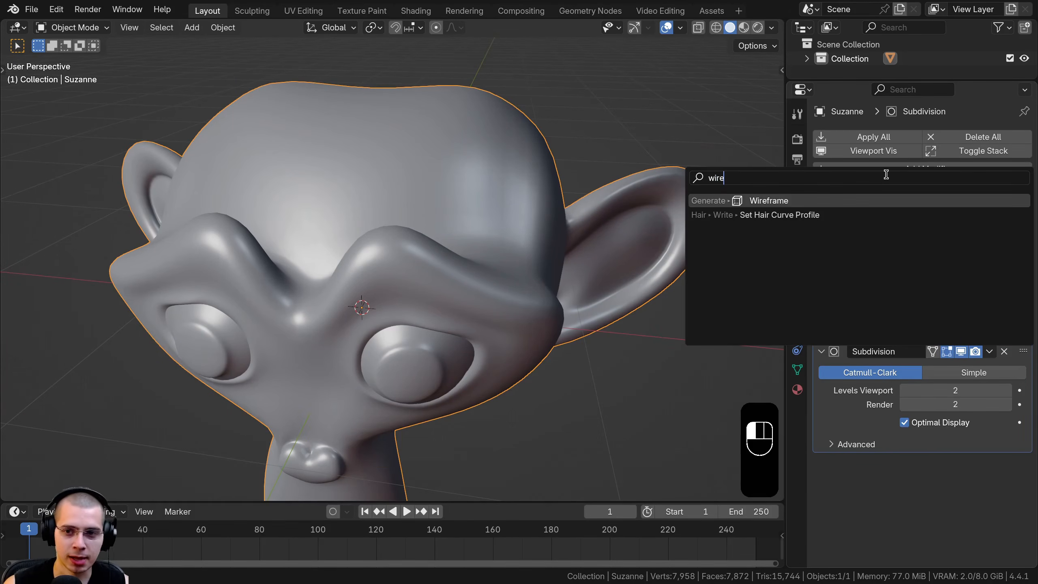
key(Return)
scroll(409, 282, down, 2)
shift+middle_drag(328, 300, 423, 196)
shift+middle_drag(423, 212, 428, 252)
scroll(428, 253, up, 1)
scroll(427, 254, up, 3)
middle_drag(407, 289, 411, 345)
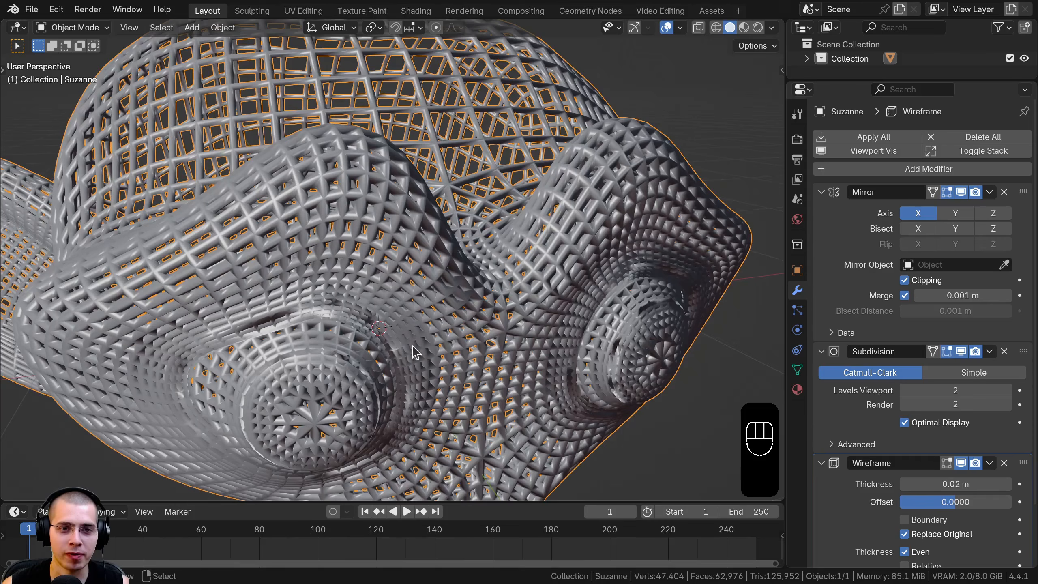
Step: Thin the Wireframe modifier's struts to a thickness of 0.0092 m
scroll(886, 480, down, 3)
shift+drag(955, 419, 882, 419)
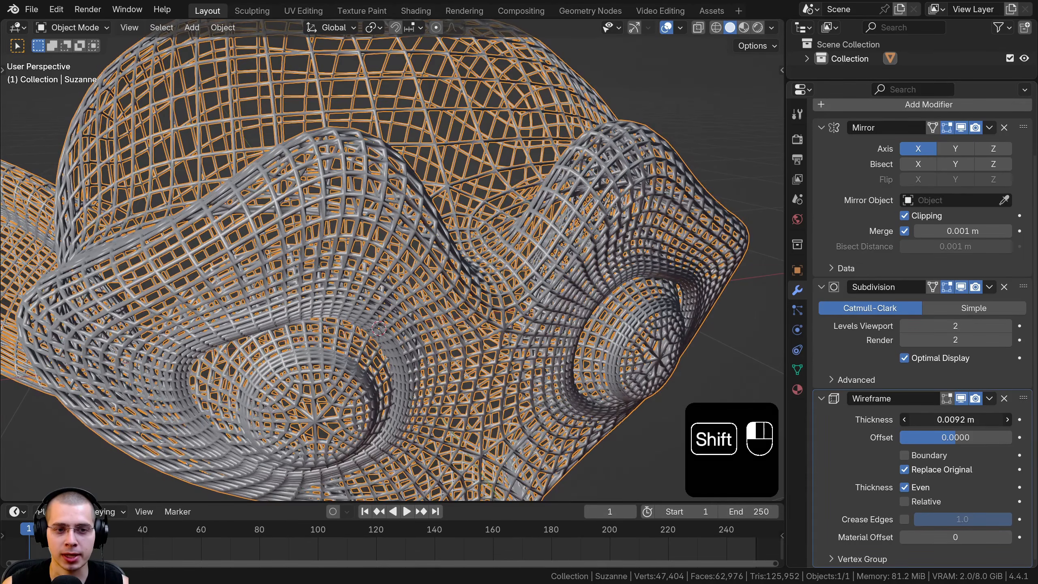
scroll(540, 317, down, 3)
middle_drag(540, 315, 533, 314)
scroll(536, 296, down, 1)
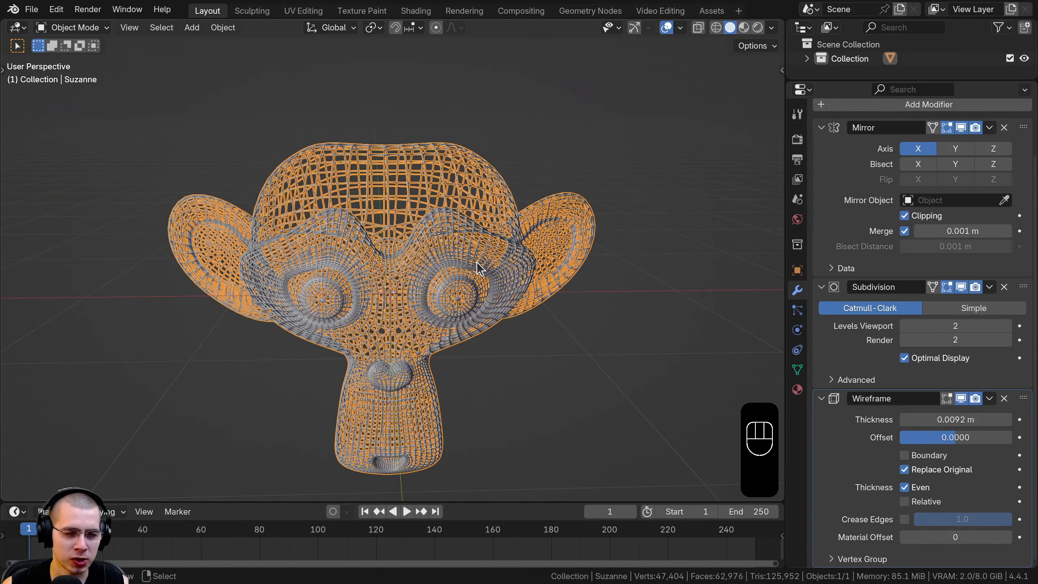
Step: Set both the viewport and render levels of the Subdivision modifier to 1
scroll(480, 268, up, 2)
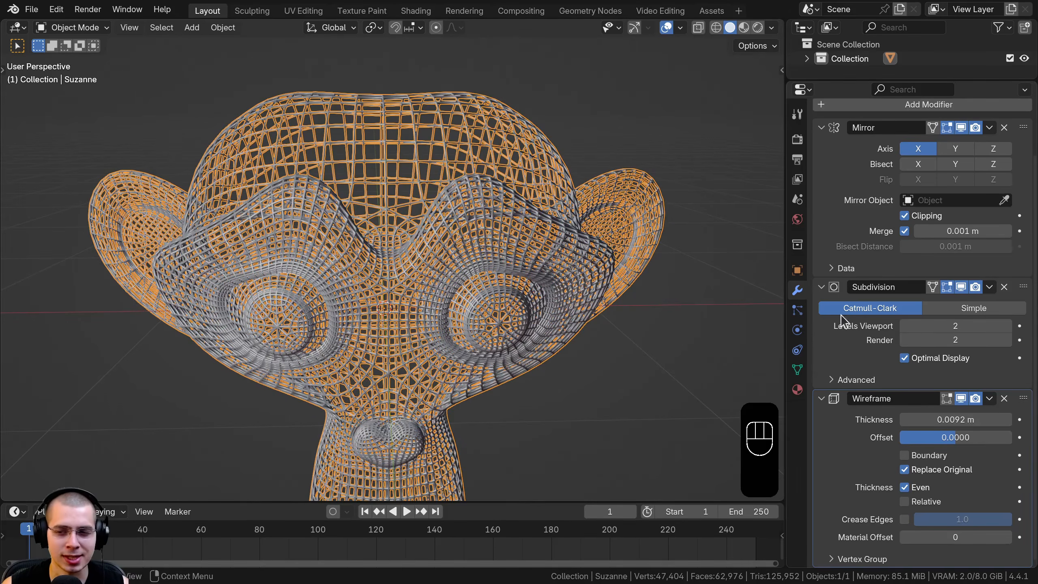
click(905, 326)
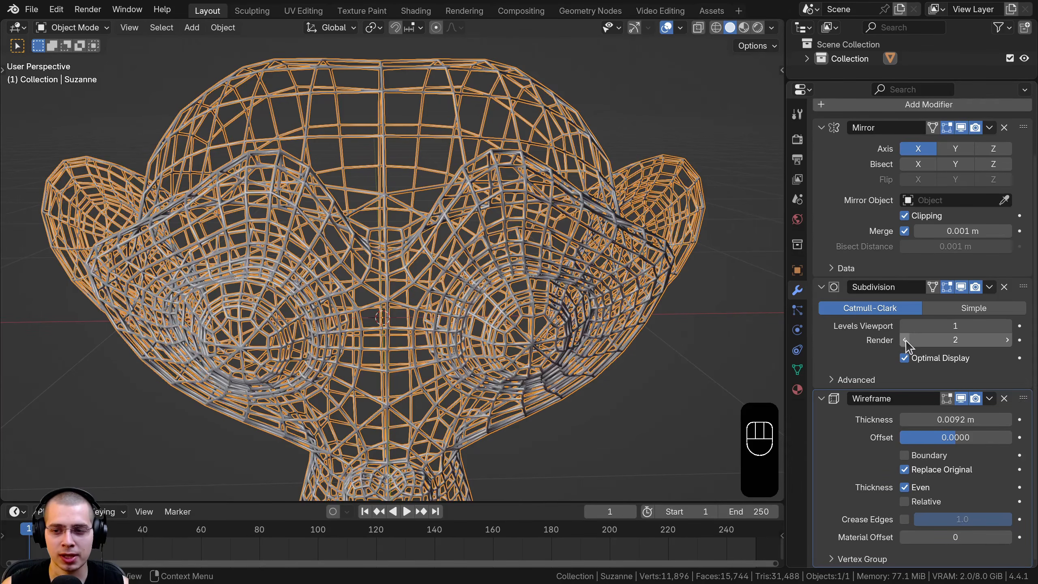
click(906, 340)
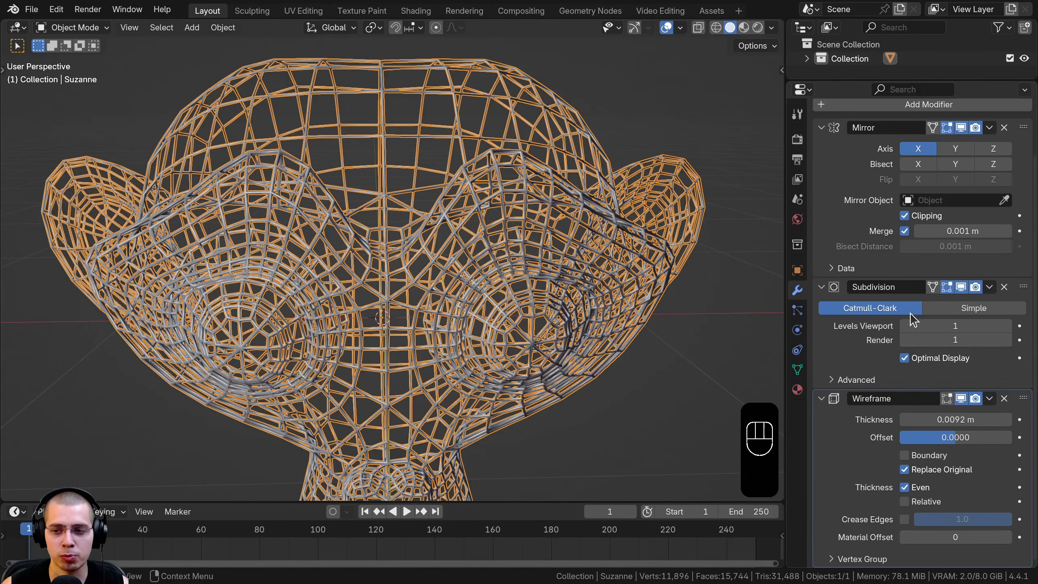
Step: Add a second Subdivision Surface modifier after Wireframe and enlarge the properties area to show it
click(861, 105)
text(su)
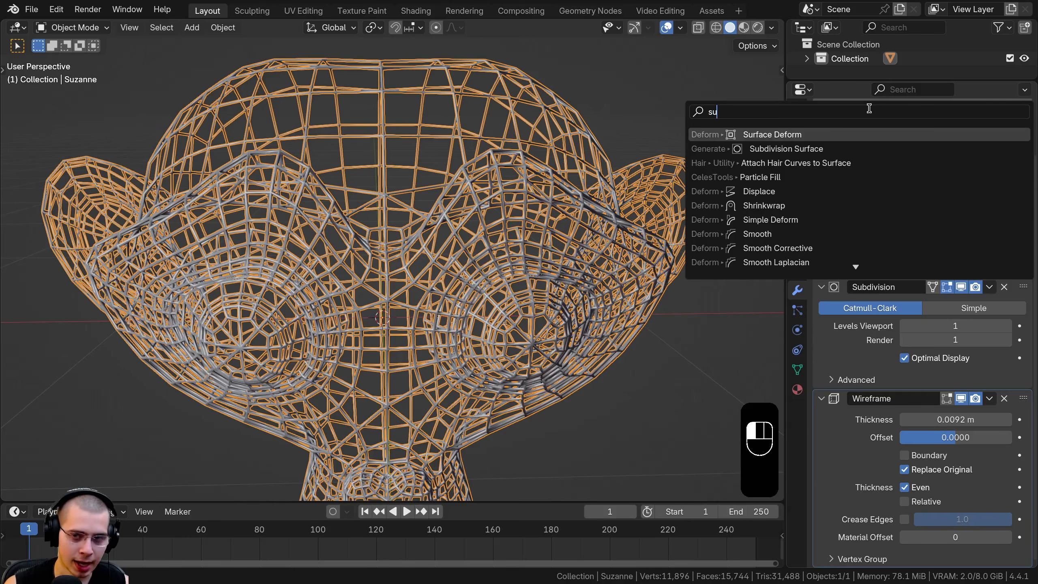
text(b)
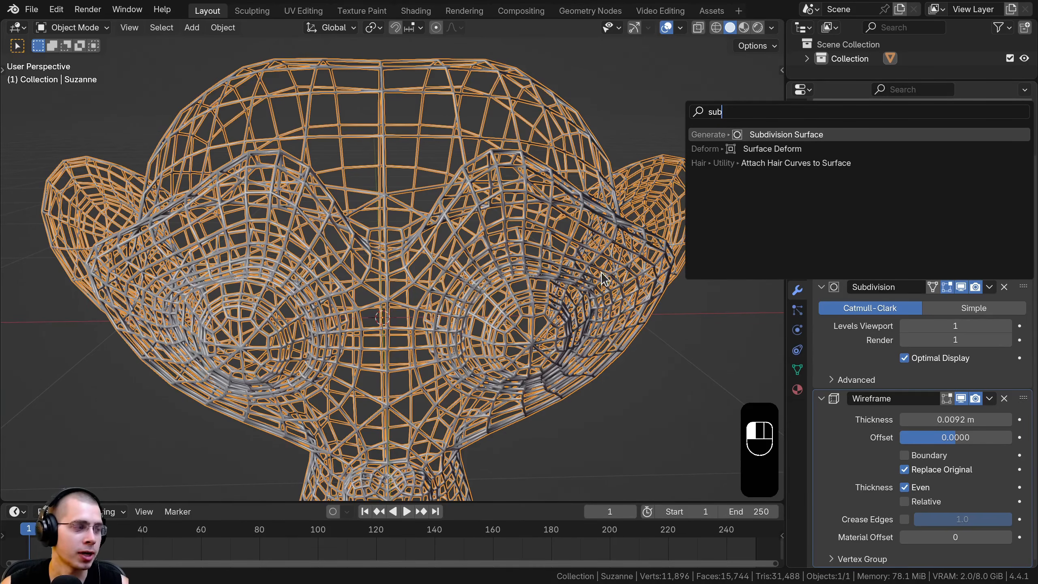
key(Return)
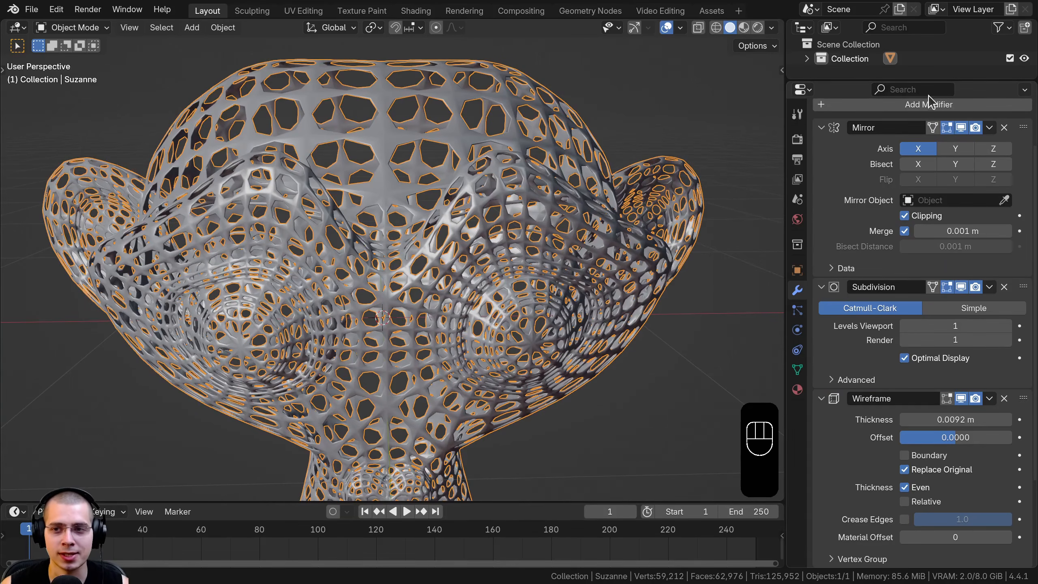
drag(915, 81, 899, 66)
scroll(866, 225, down, 5)
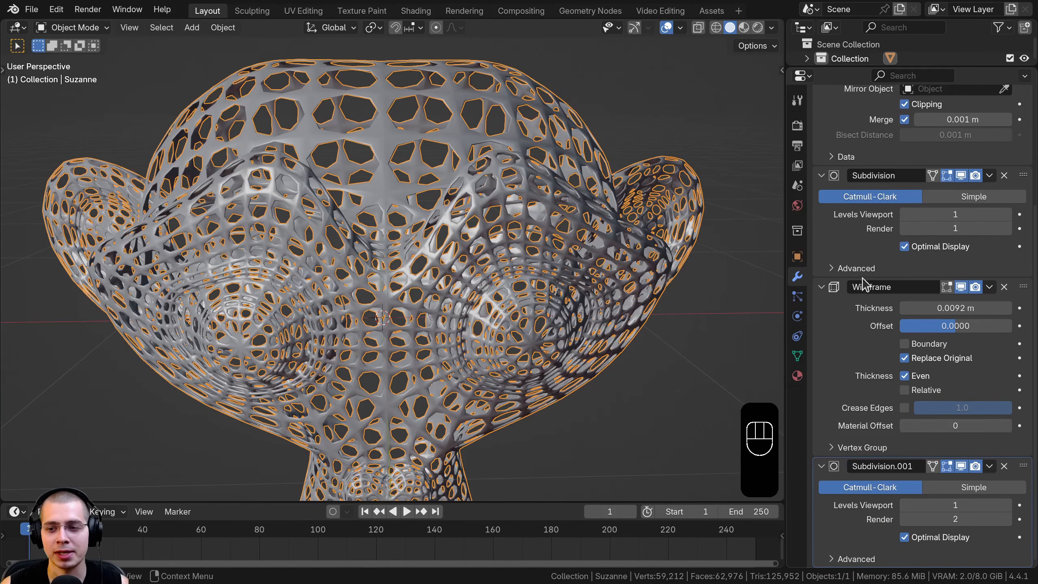
Step: Collapse the settings of all four modifiers in the monkey head's stack
scroll(852, 282, up, 7)
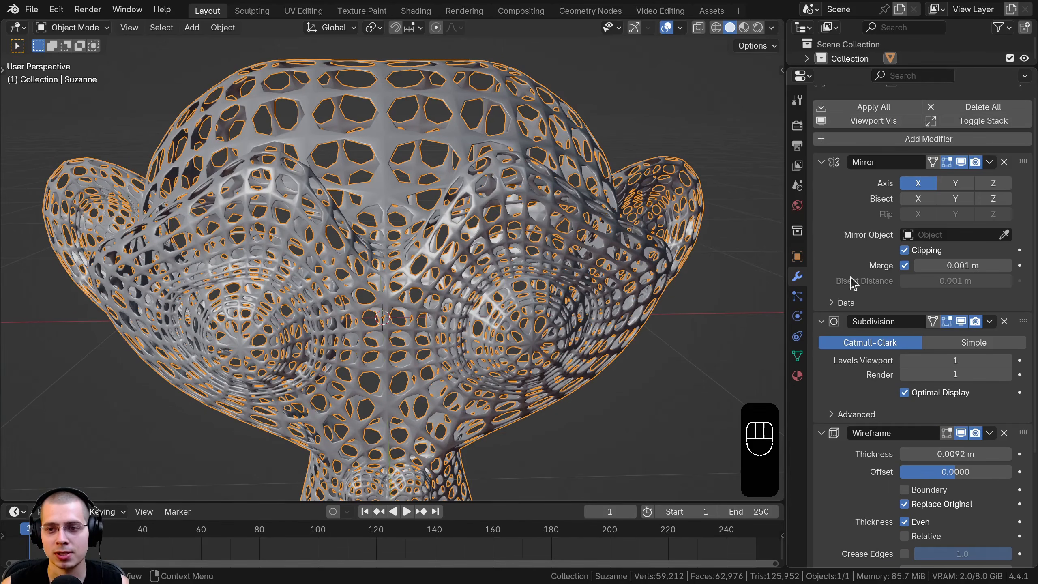
click(822, 163)
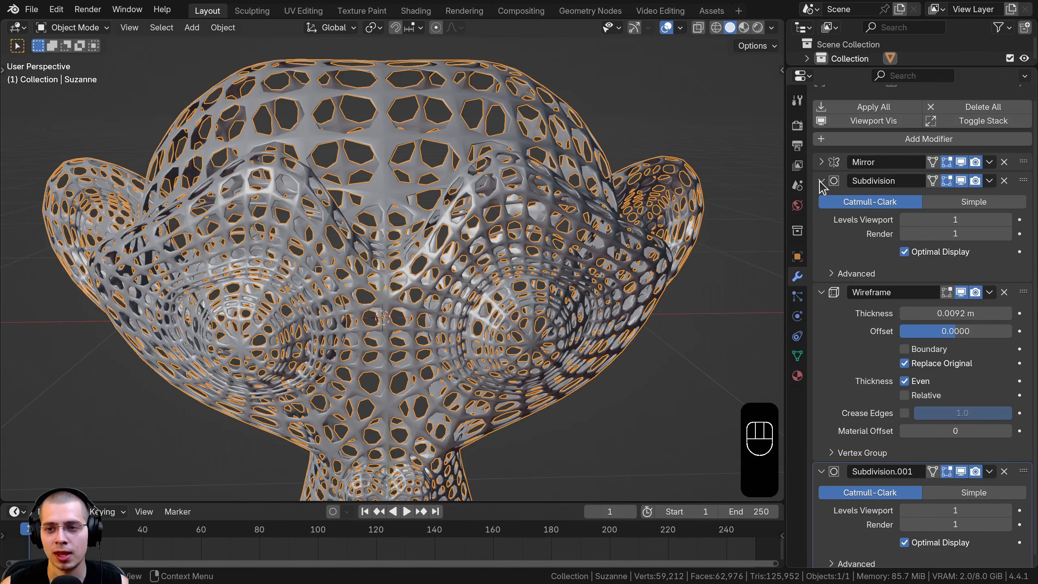
click(821, 182)
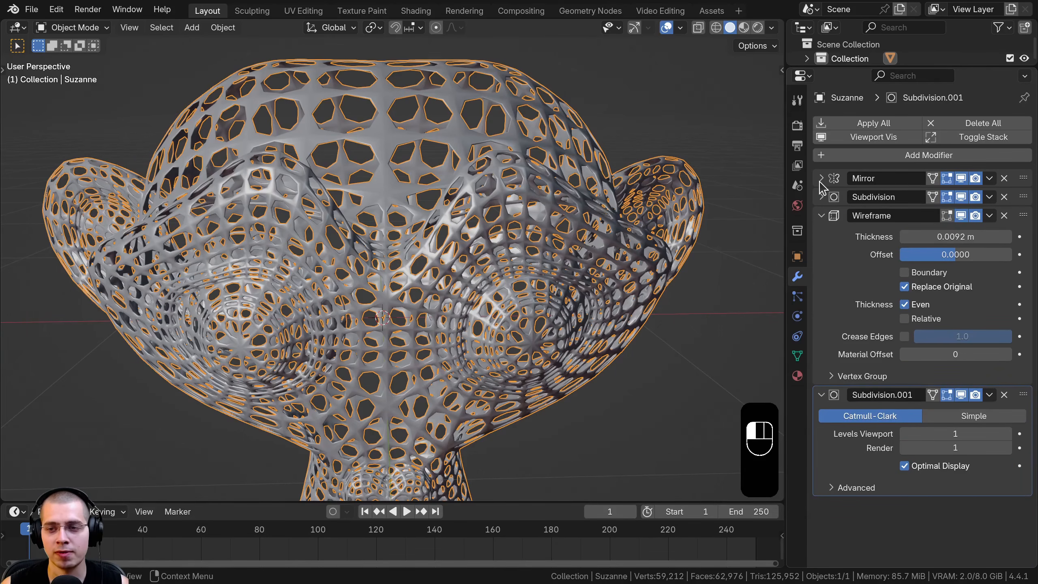
click(821, 215)
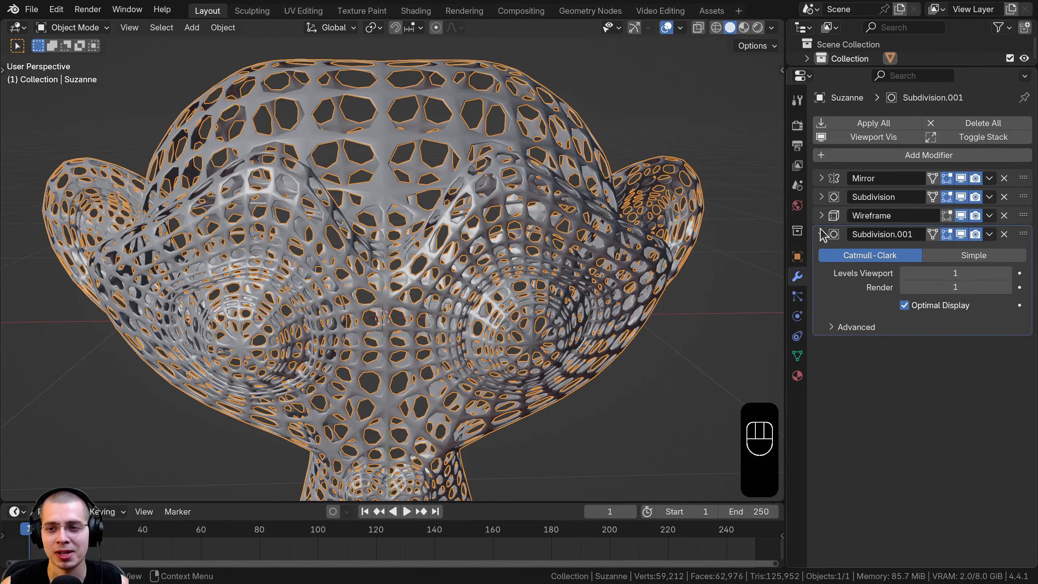
click(821, 234)
scroll(700, 240, up, 1)
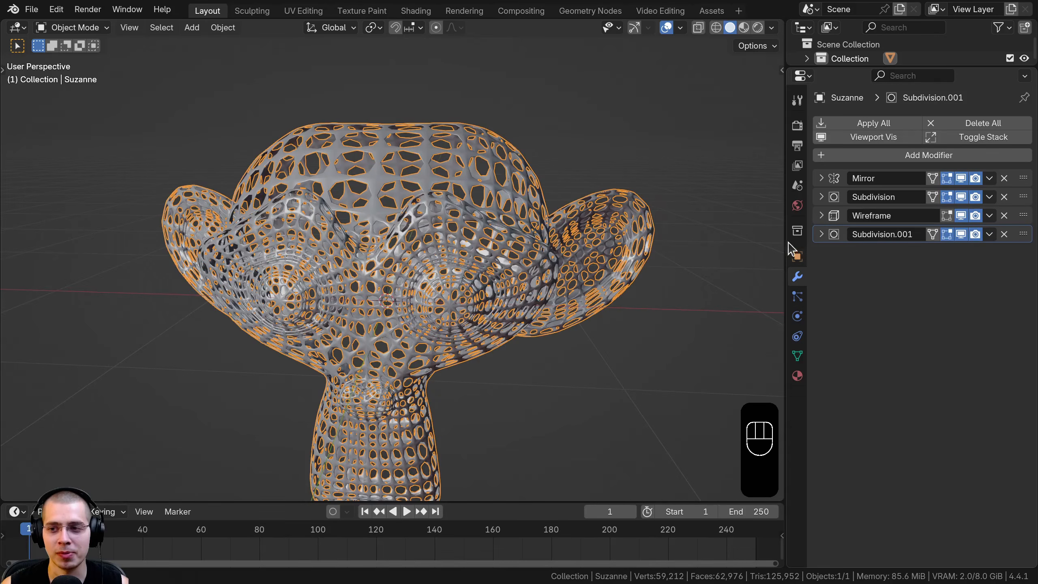
Step: Set the viewport and render levels of the second Subdivision modifier, the one after Wireframe, to 2
click(842, 236)
click(1007, 273)
click(1006, 288)
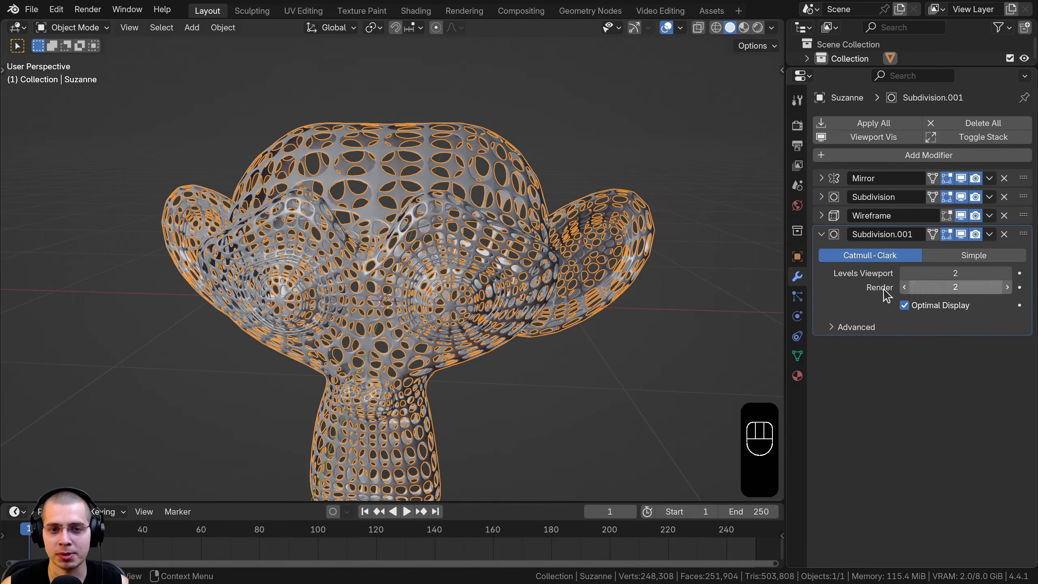
Step: Deselect the monkey head and inspect its smoothed wireframe holes up close and from several angles
middle_drag(446, 197, 366, 210)
key(a)
middle_drag(366, 211, 340, 206)
scroll(340, 206, up, 5)
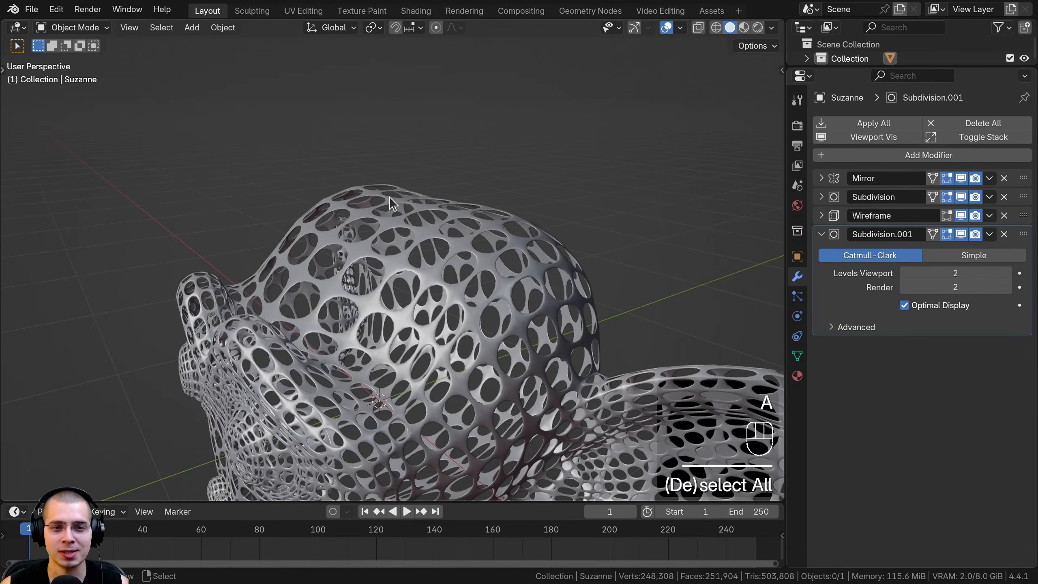
scroll(451, 166, up, 3)
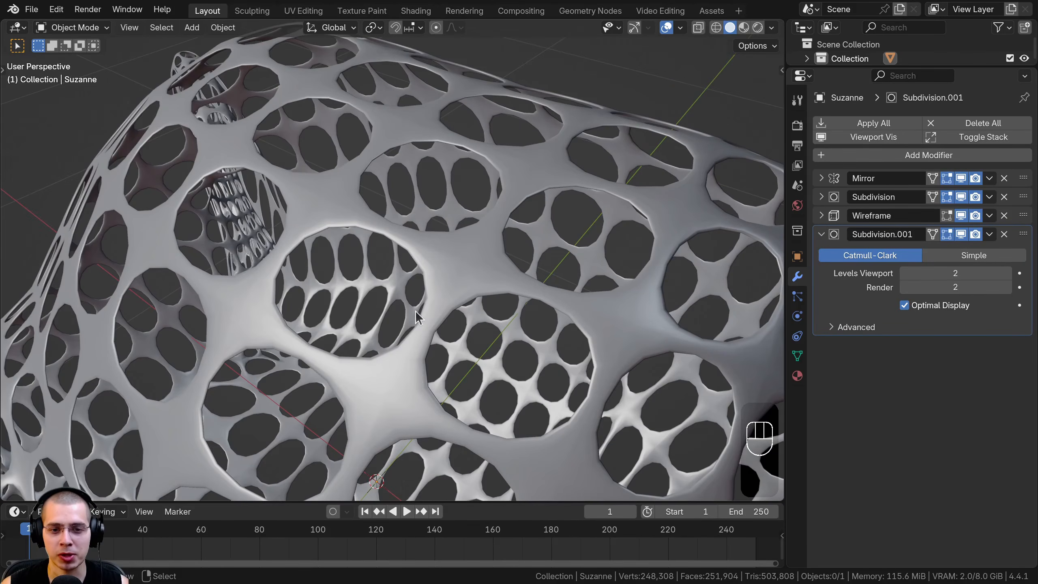
scroll(418, 297, down, 8)
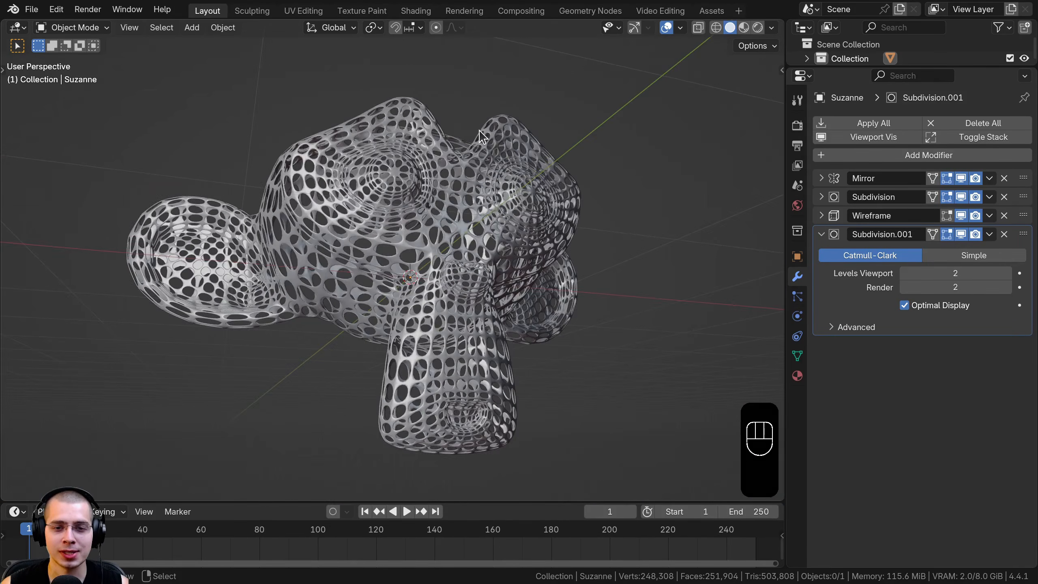
middle_drag(472, 134, 427, 165)
scroll(497, 155, up, 1)
Step: Delete the monkey head from the scene
right_click(492, 155)
key(x)
click(471, 190)
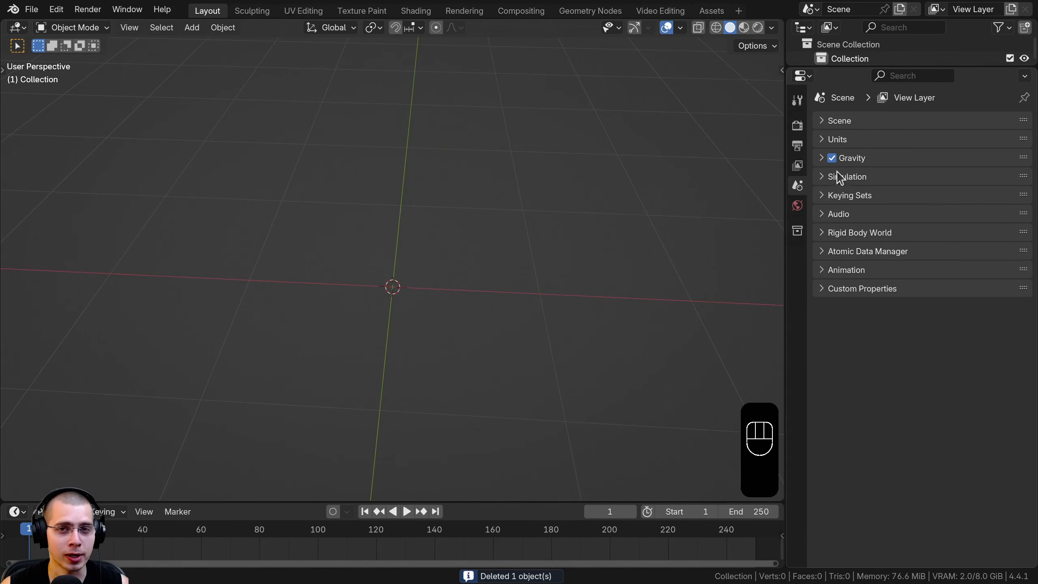
Step: Add a plane mesh at the world origin
middle_drag(437, 174, 444, 115)
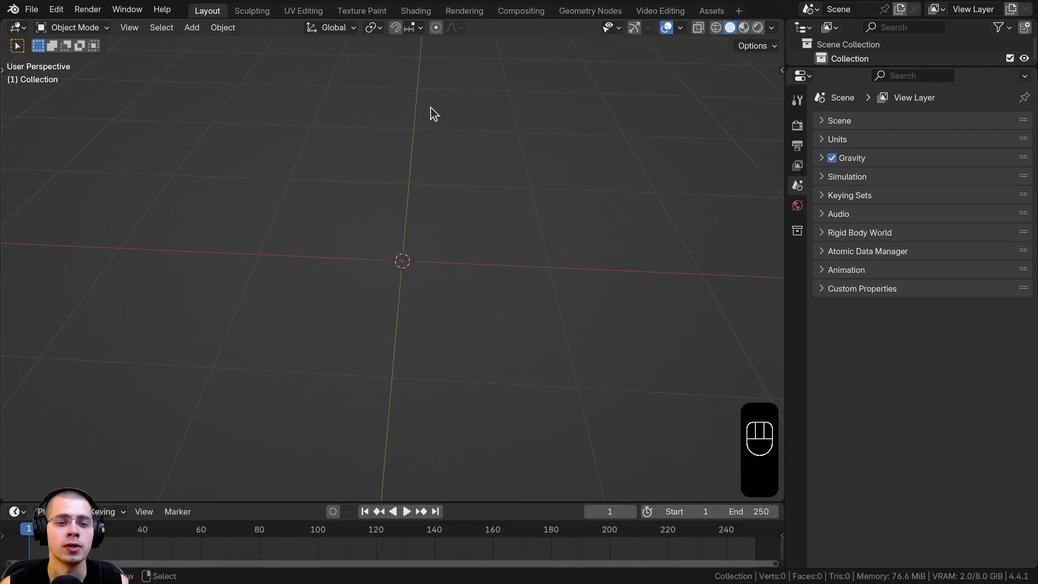
key(shift+a)
mouse_move(426, 109)
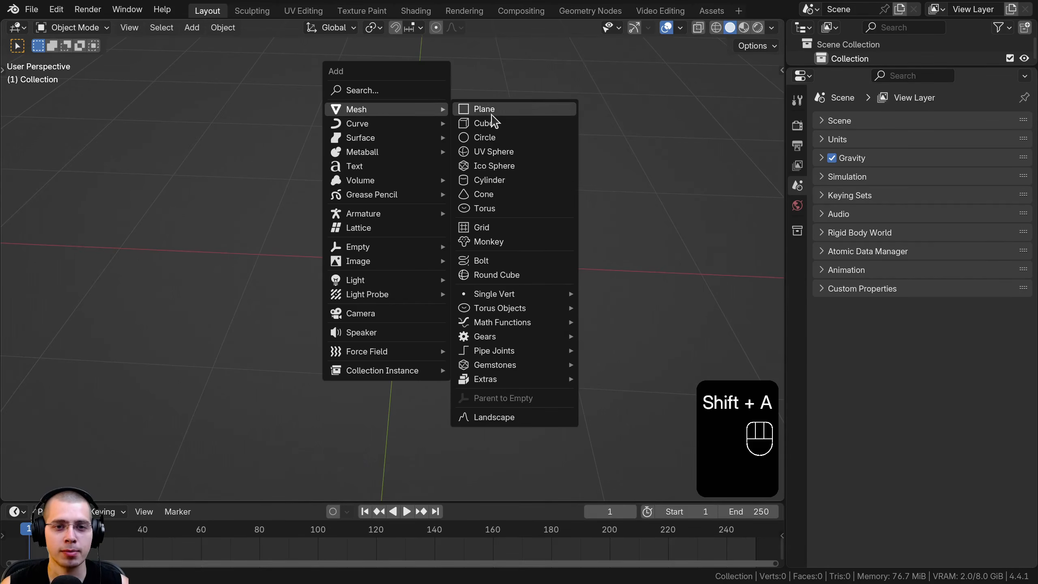
click(504, 113)
scroll(387, 250, down, 1)
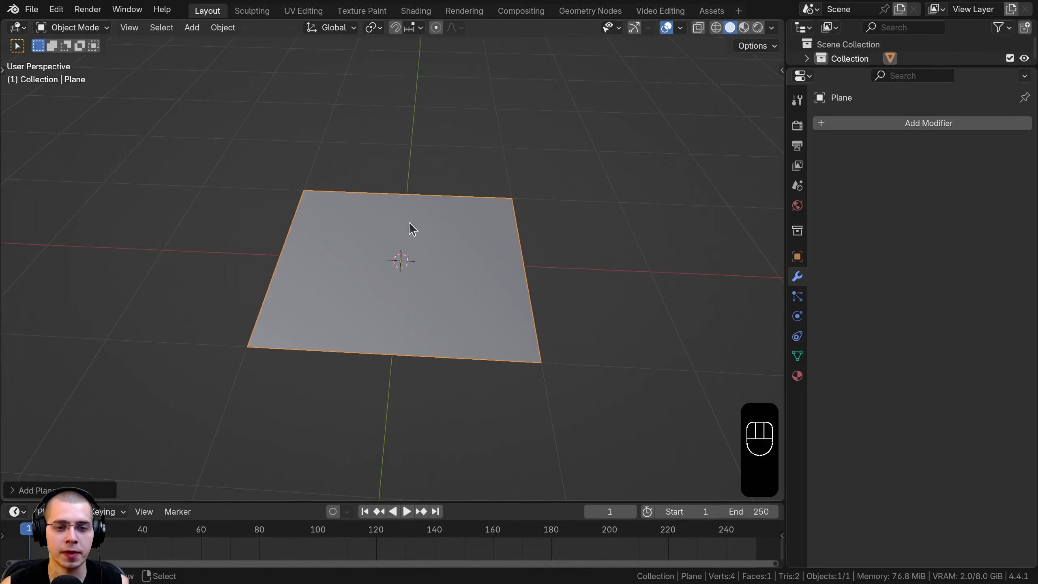
Step: Move the plane's whole geometry to the positive X side of its origin in Edit Mode, turning proportional editing off
key(Tab)
key(g)
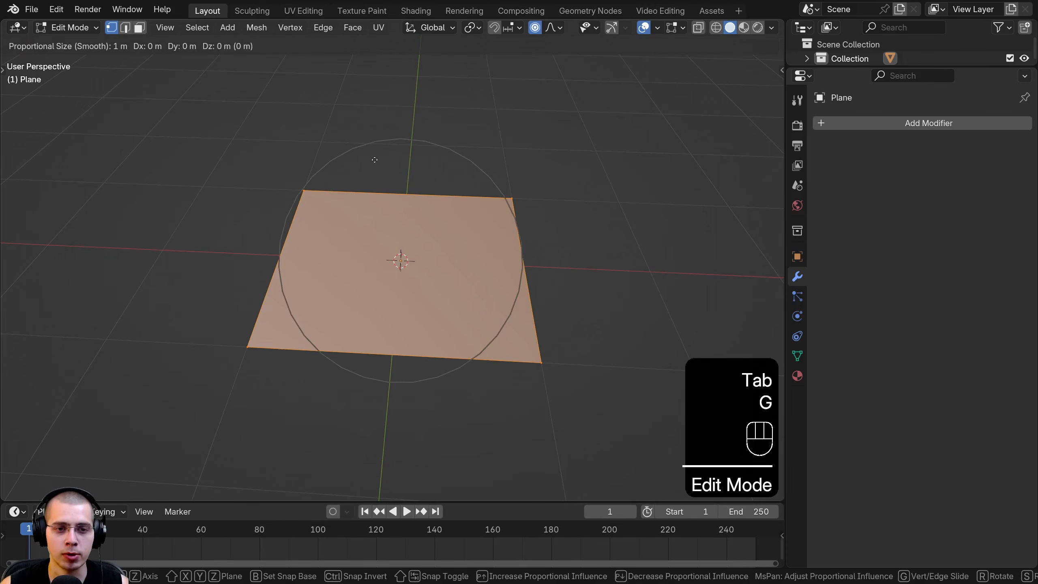
click(507, 169)
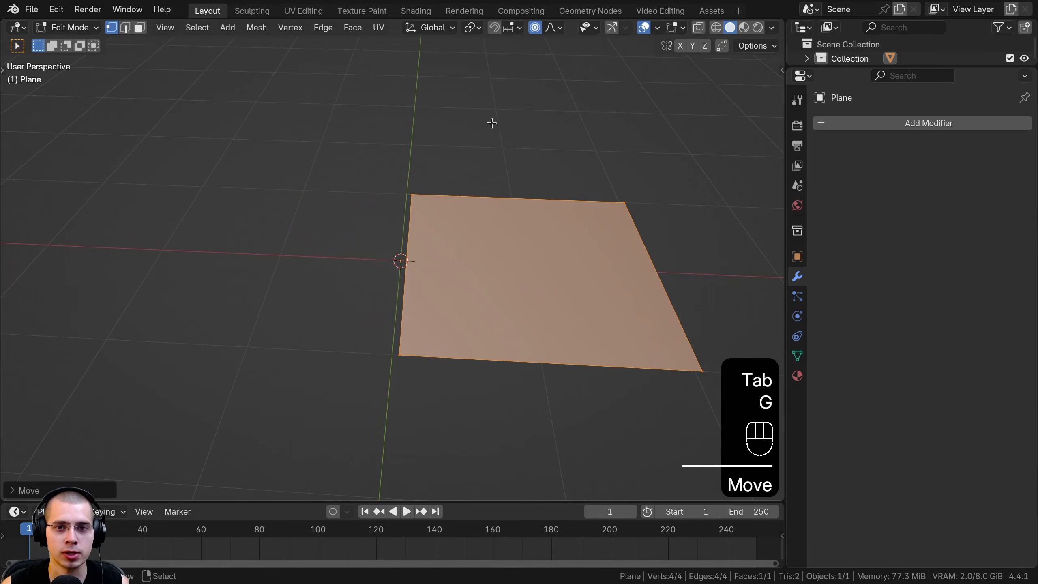
click(534, 27)
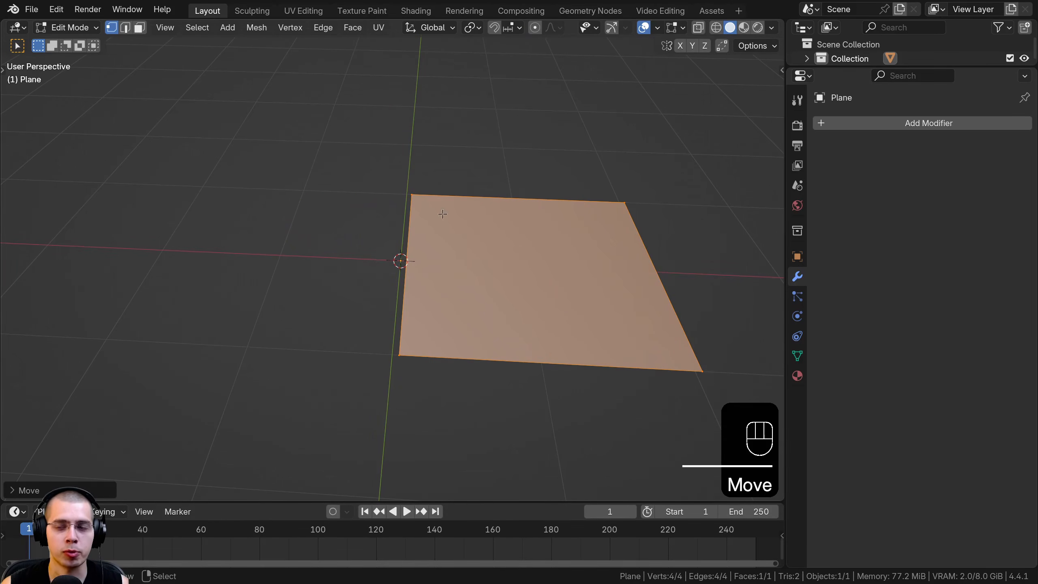
key(g)
click(467, 204)
key(Tab)
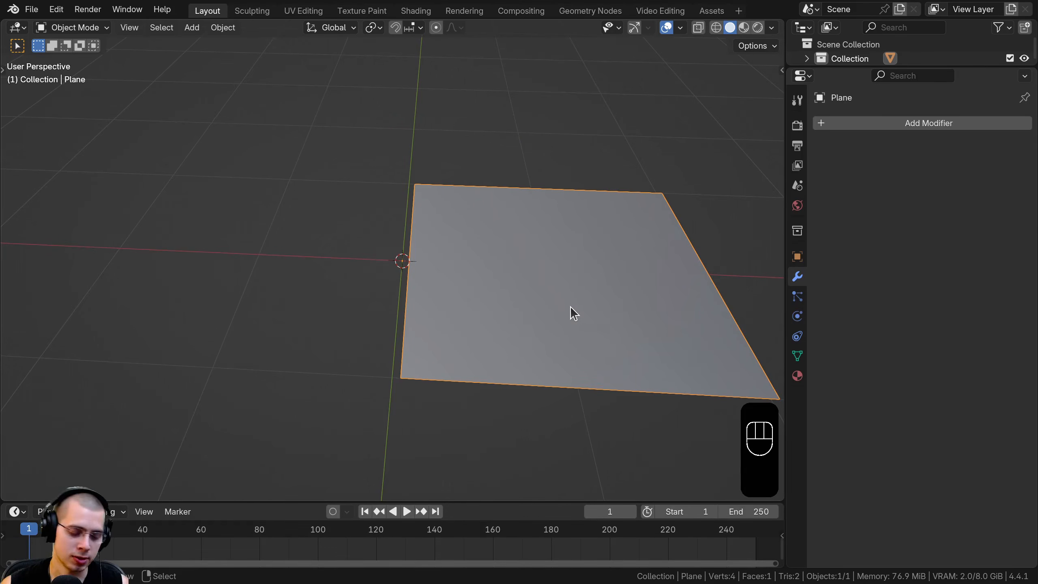
Step: Add a Subdivision Surface modifier to the plane and set its viewport levels to 2
click(928, 123)
text(sub)
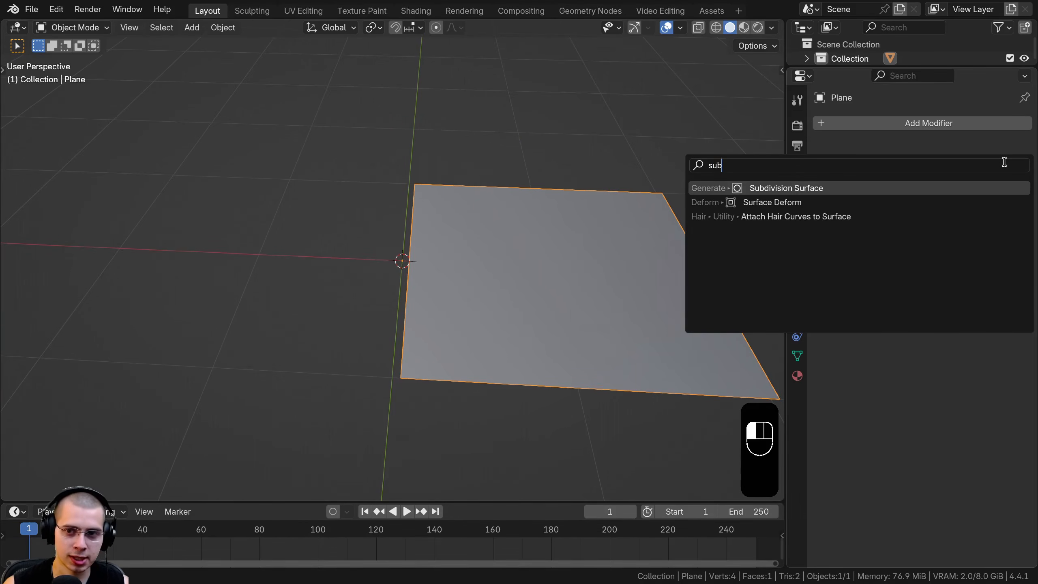
key(Return)
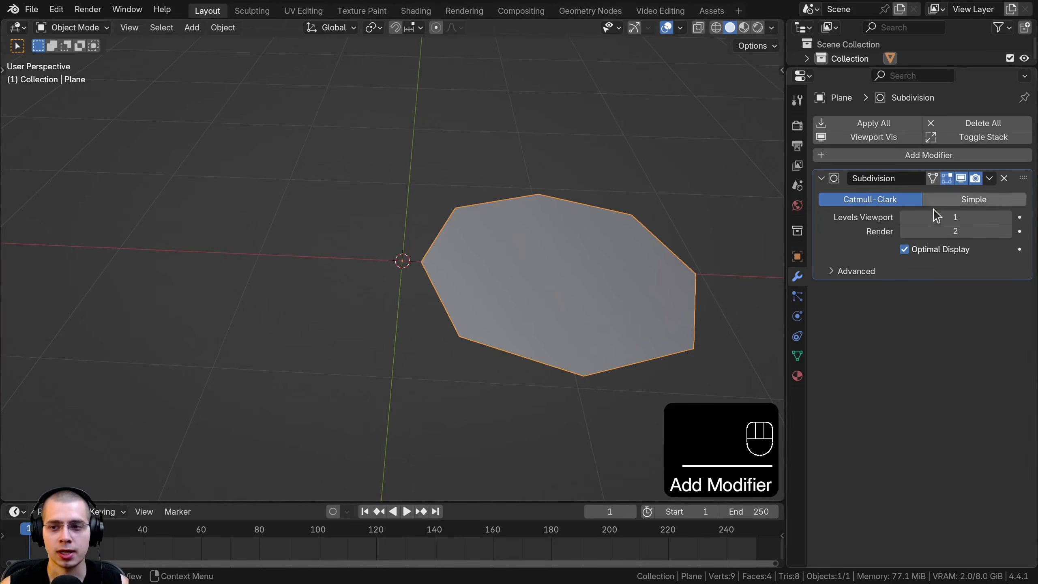
click(1007, 218)
middle_drag(572, 185, 479, 286)
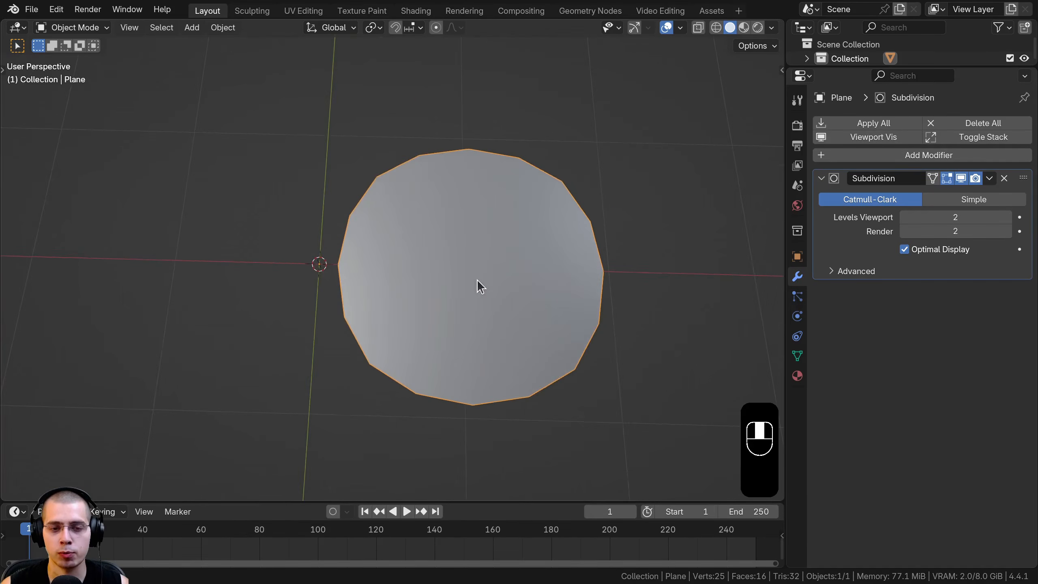
shift+middle_drag(564, 176, 474, 323)
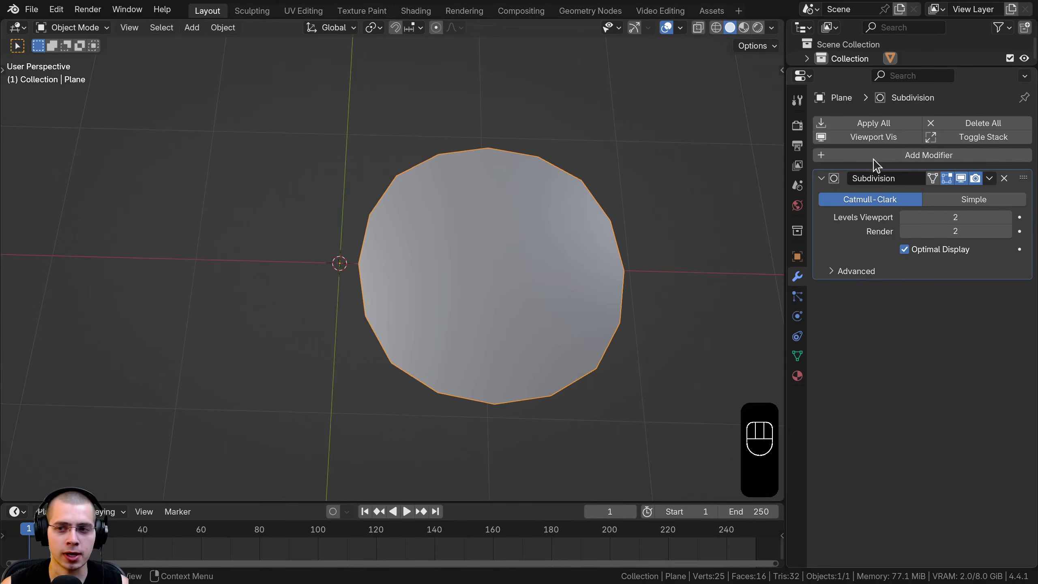
Step: Add a Mirror modifier on the X axis below the plane's Subdivision modifier
click(915, 155)
text(mir)
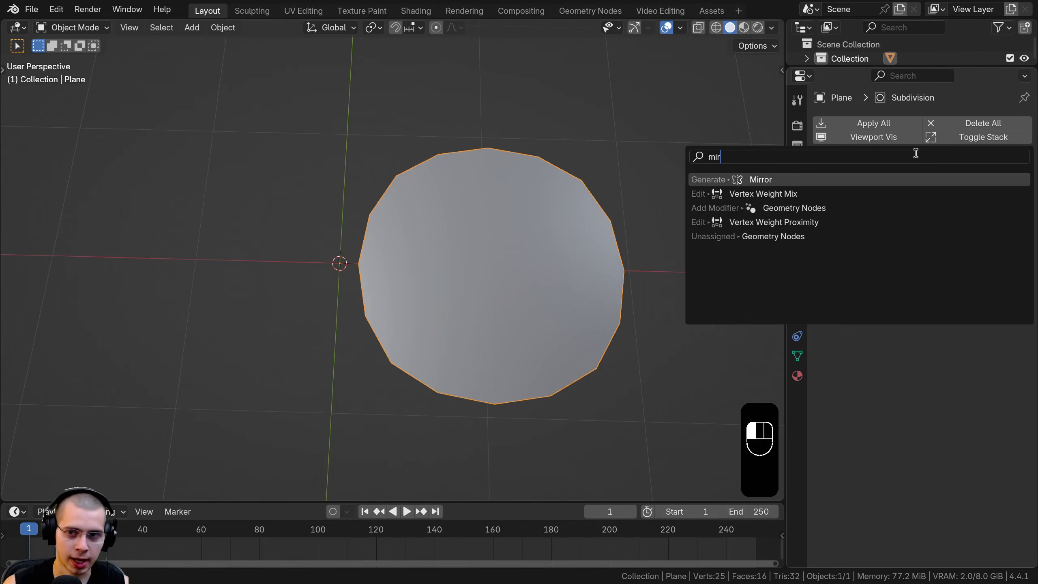
key(Return)
shift+middle_drag(420, 236, 453, 225)
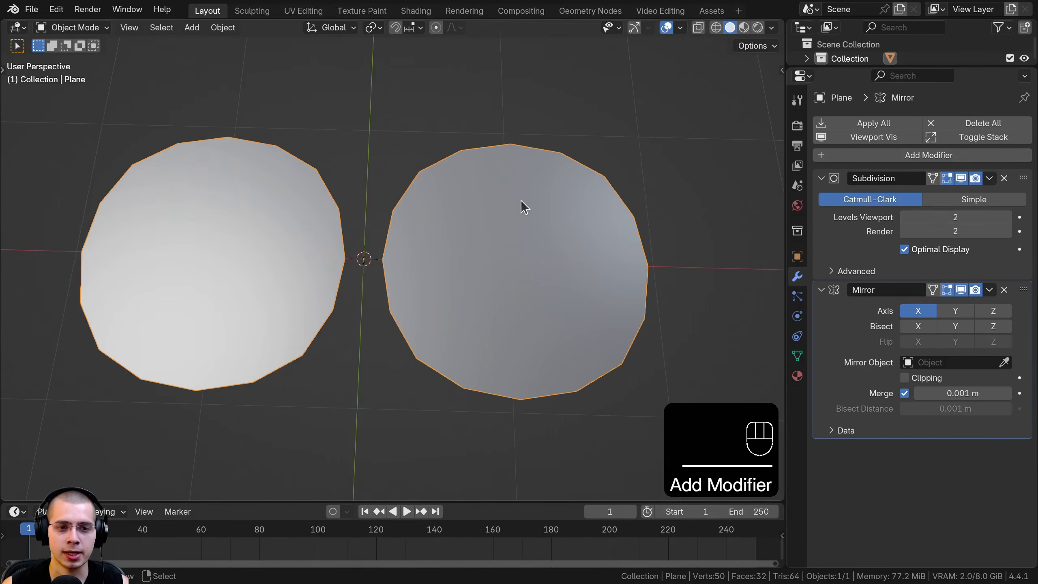
Step: Move the plane's whole geometry along the X axis in Edit Mode so it overlaps its mirrored half
key(Tab)
key(g)
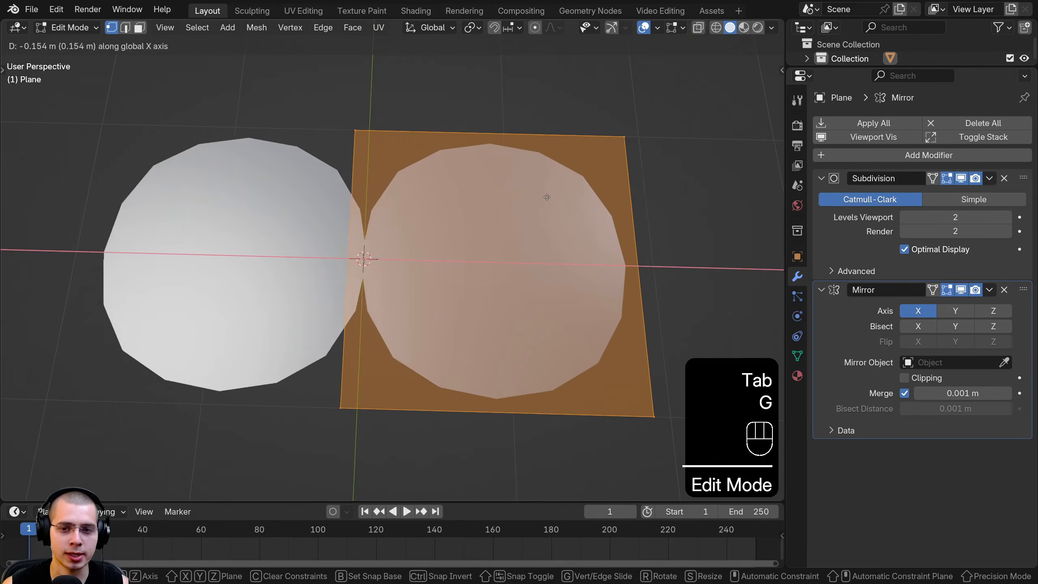
click(548, 197)
Step: Enable Clipping on the Mirror modifier and move the geometry along X until its inner edge lies on the mirror line
click(904, 378)
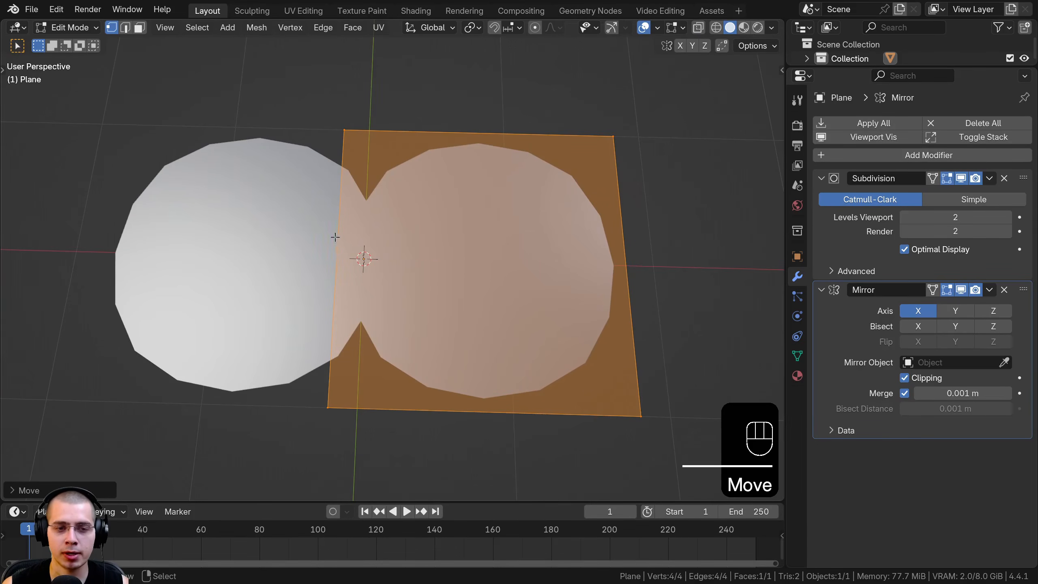
key(g)
key(x)
click(511, 254)
key(g)
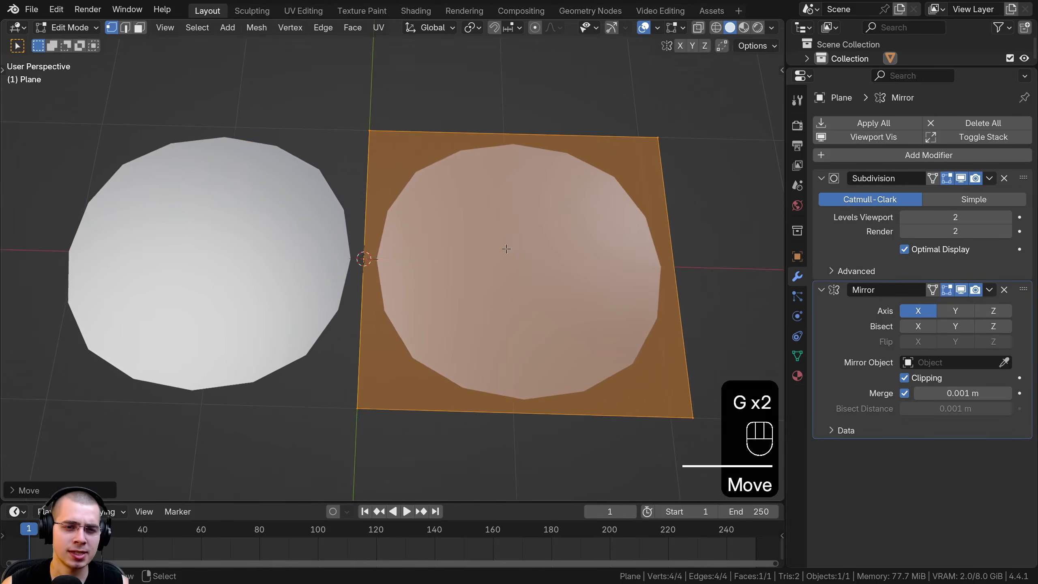
Step: Compare the square edit cage with the subdivided halves around the mirror line, ending in Object Mode
key(Tab)
key(Tab)
shift+middle_drag(394, 139, 375, 188)
scroll(368, 135, up, 3)
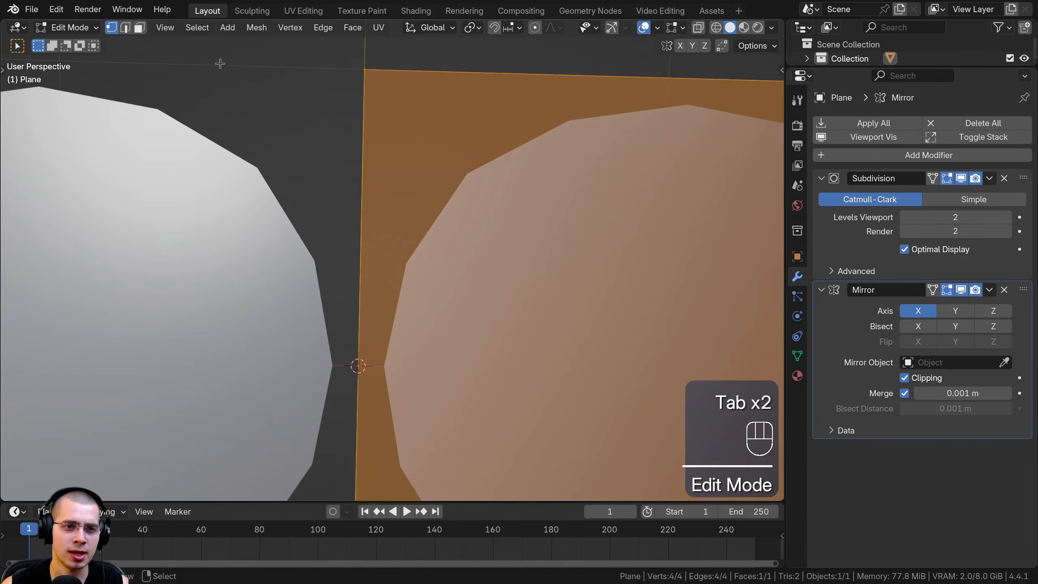
shift+middle_drag(352, 76, 322, 85)
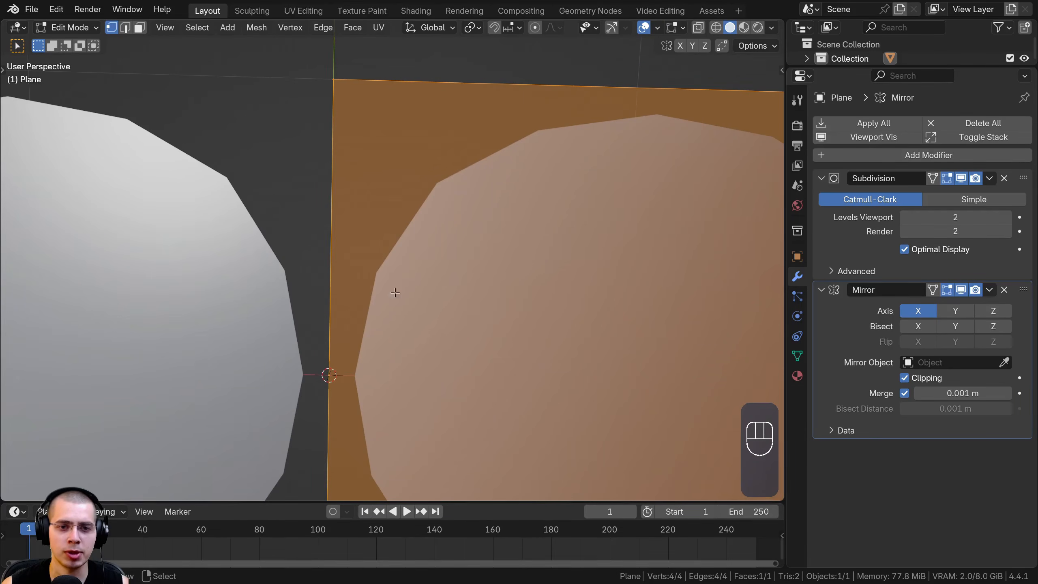
key(Tab)
scroll(472, 318, down, 5)
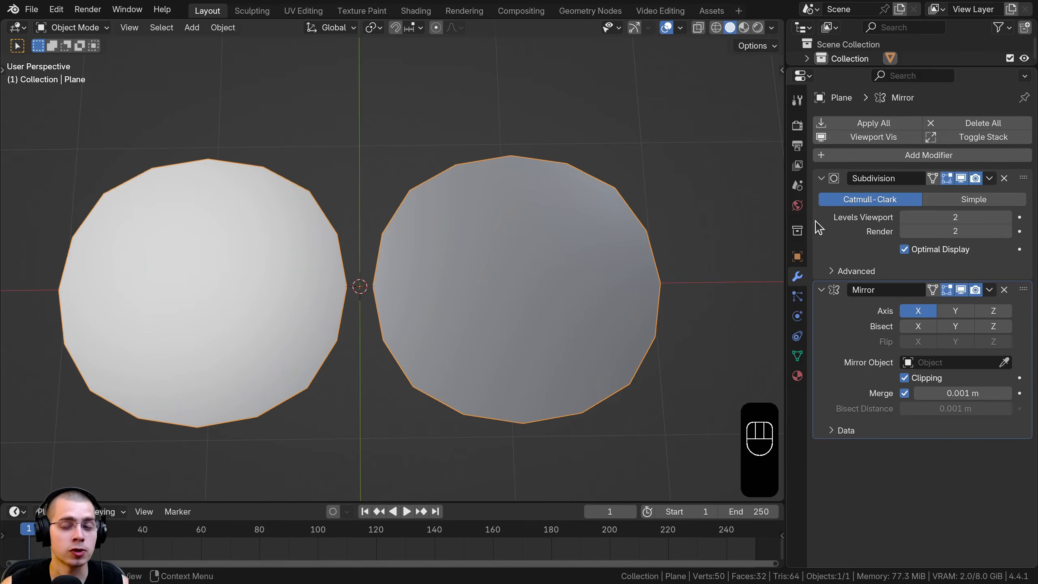
Step: Examine how the Subdivision and Mirror modifiers act in stack order, making each active and checking the mesh in Edit and Object Mode
click(822, 232)
click(831, 341)
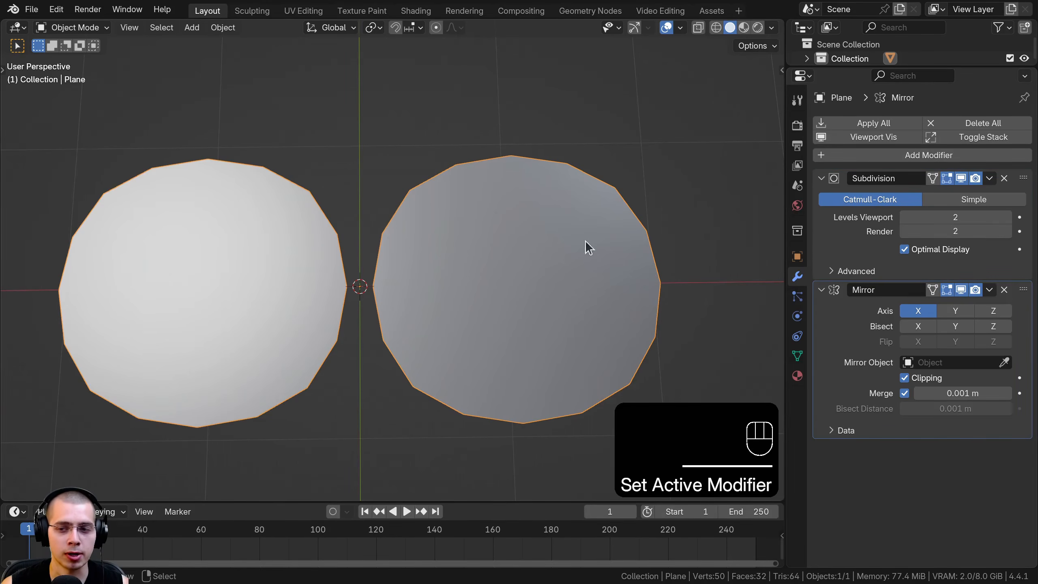
click(823, 227)
key(Tab)
key(Tab)
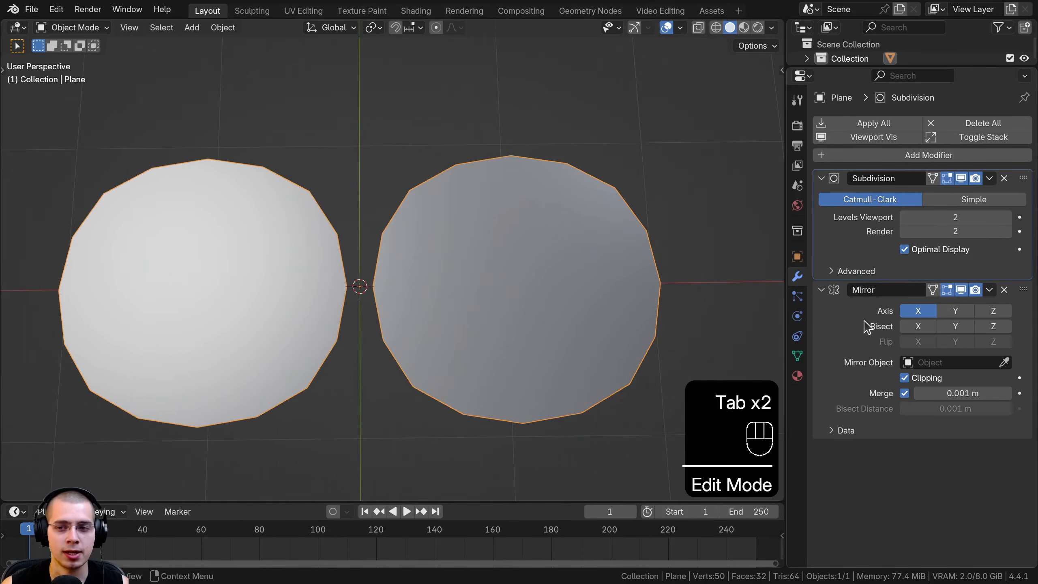
click(847, 328)
shift+middle_drag(370, 298, 368, 352)
scroll(366, 342, up, 1)
key(Tab)
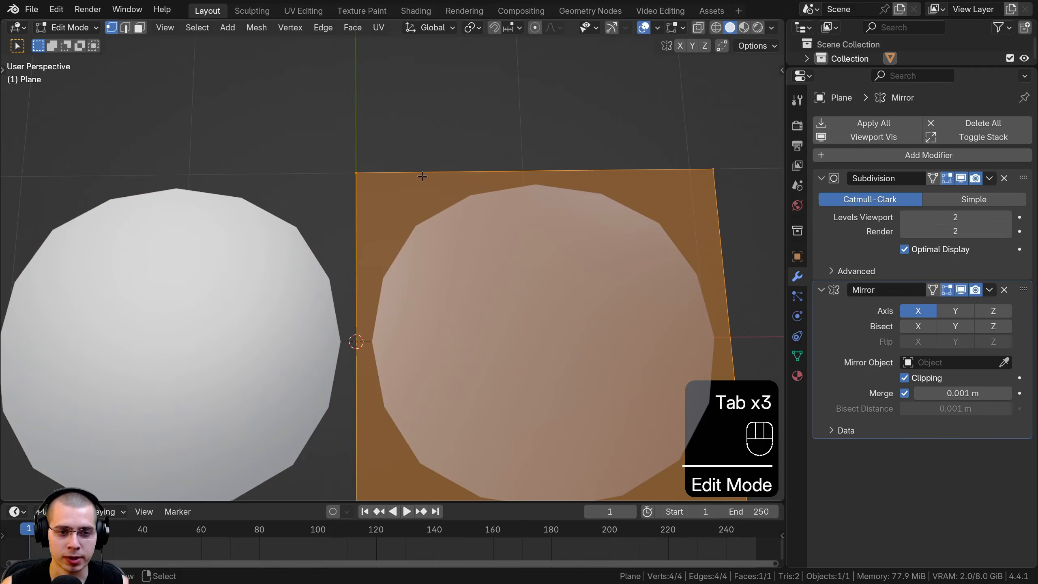
key(Tab)
scroll(470, 286, down, 1)
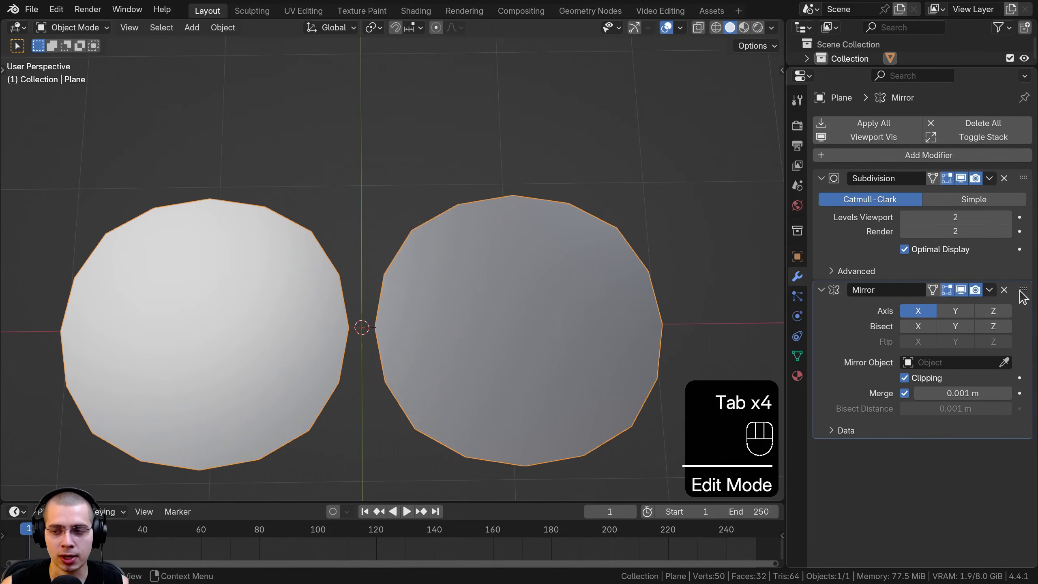
Step: Reorder the stack so Mirror comes before Subdivision, and check the joined shape in Edit Mode
drag(1022, 290, 903, 176)
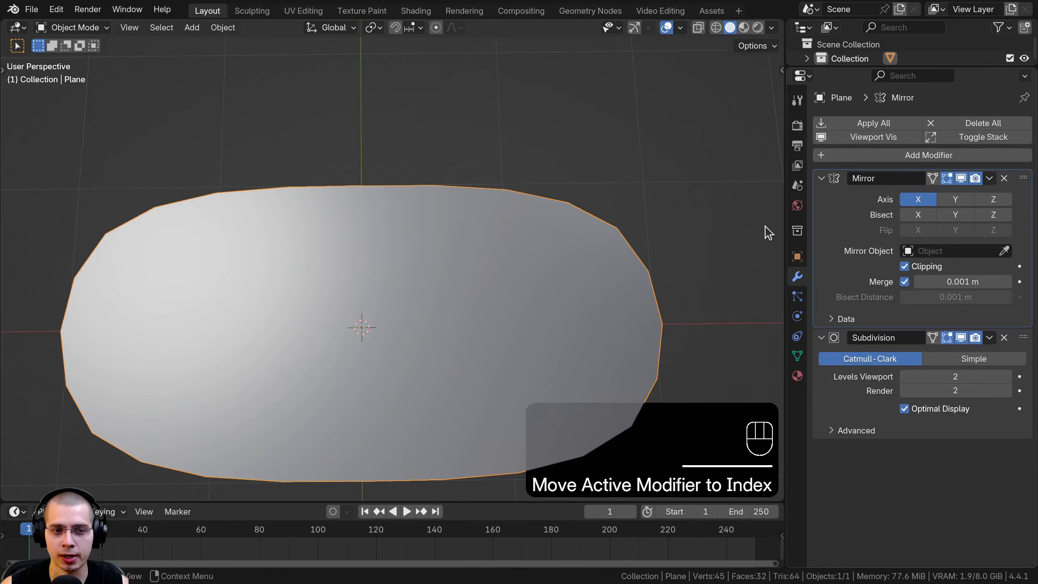
key(Tab)
scroll(350, 187, up, 3)
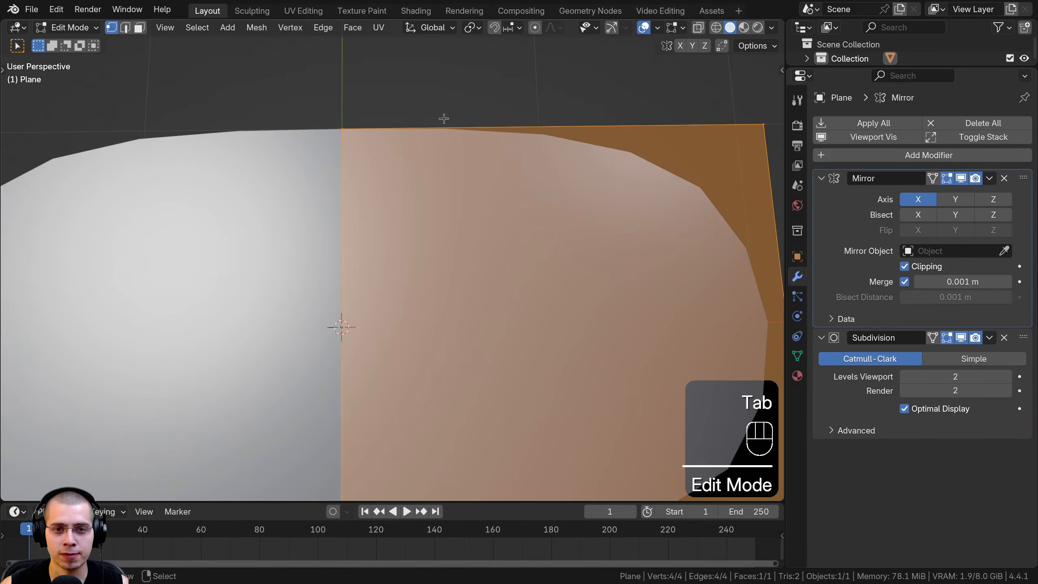
key(Tab)
Step: Hide the Subdivision modifier in the viewport and move the plane's geometry in Edit Mode with its inner edge on the mirror line
click(961, 339)
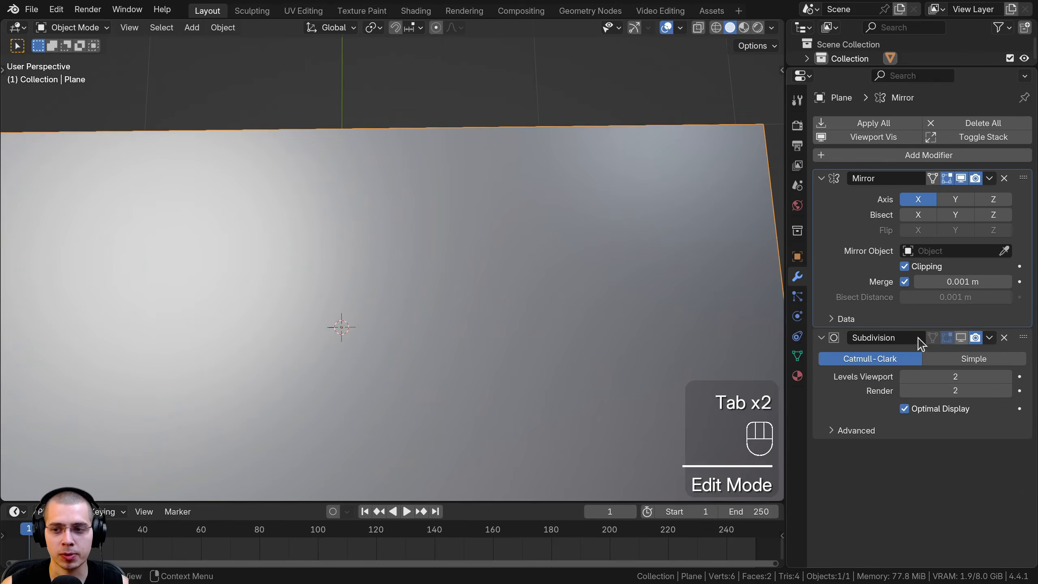
scroll(486, 274, down, 4)
shift+middle_drag(459, 274, 462, 258)
key(Tab)
key(g)
middle_drag(545, 236, 600, 241)
click(463, 239)
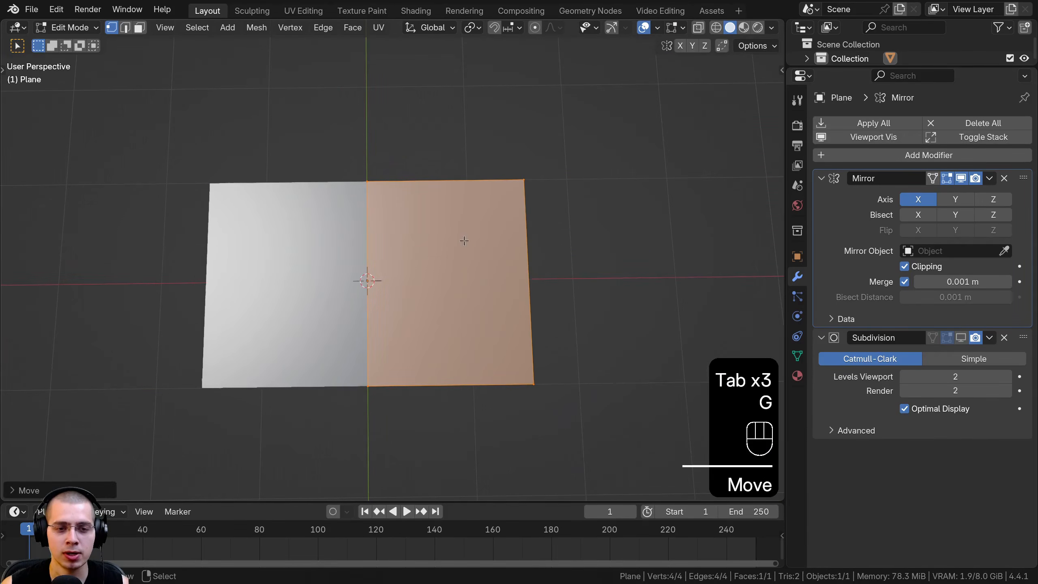
Step: Scale down the plane's geometry with mirror clipping active and return to Object Mode
key(s)
click(412, 195)
key(Tab)
scroll(594, 200, up, 2)
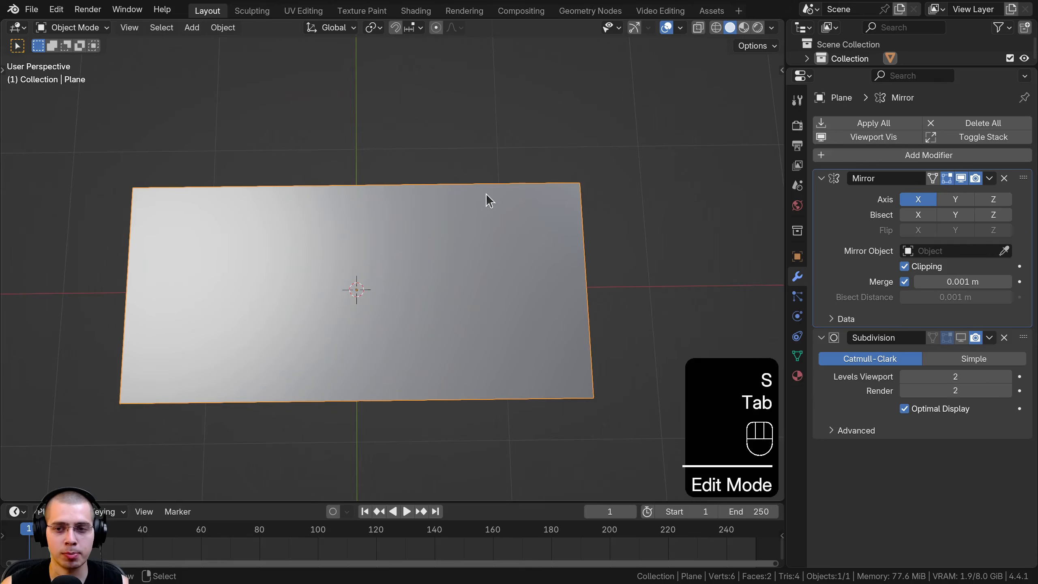
Step: Show the Subdivision modifier in the viewport again and make it active, keeping it below Mirror in the stack
click(961, 338)
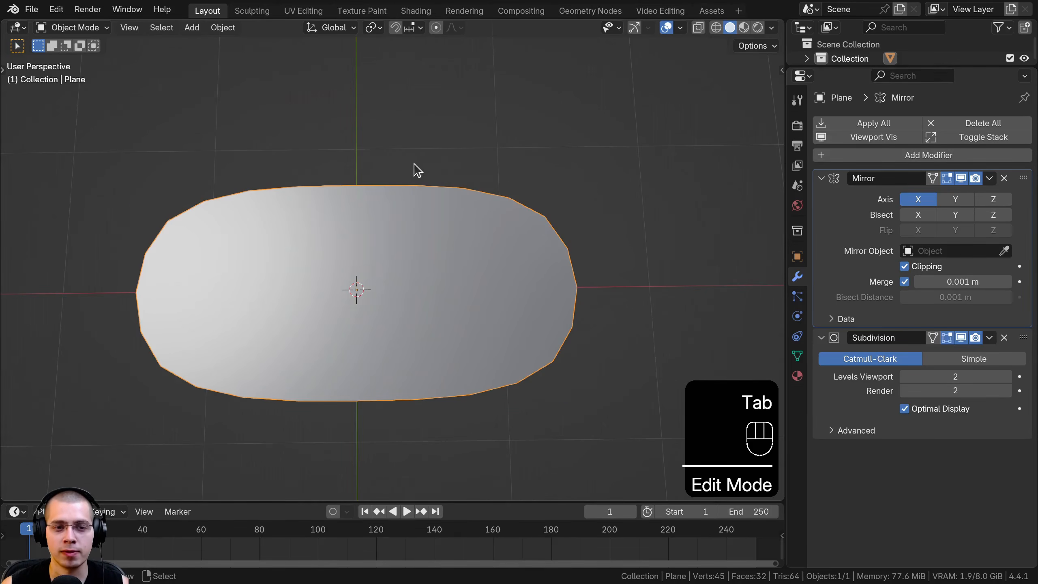
key(Tab)
key(Tab)
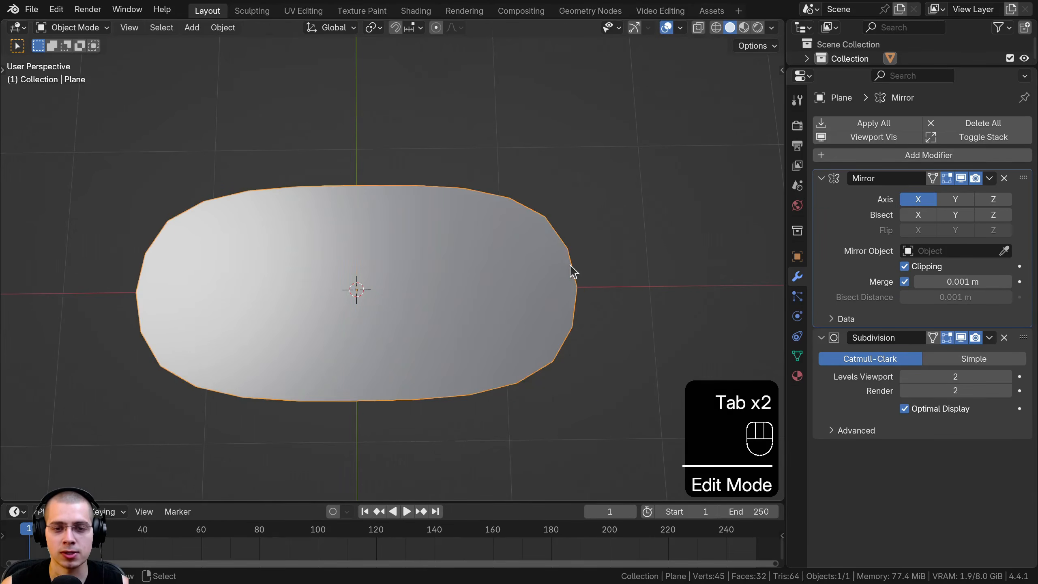
drag(1017, 338, 1033, 378)
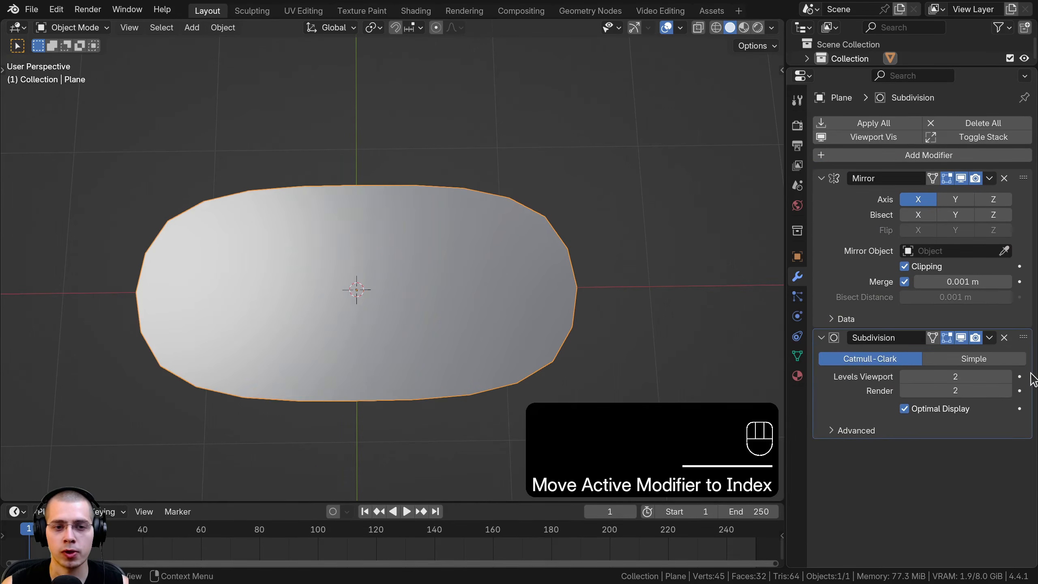
Step: Inspect the centre seam and outline of the mirrored, subdivided plane up close and from farther away
scroll(486, 203, up, 2)
click(358, 186)
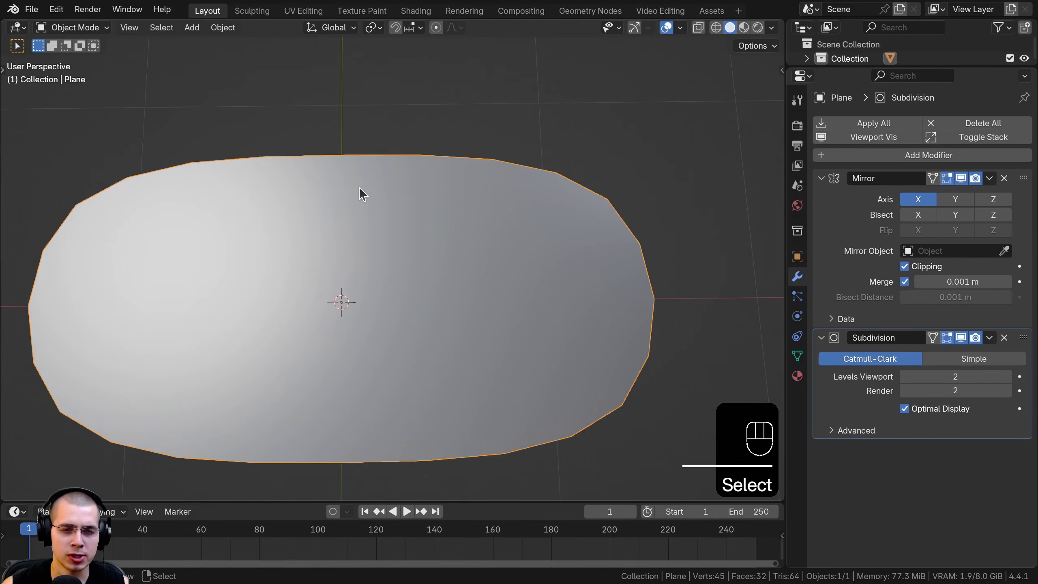
scroll(360, 183, up, 3)
scroll(334, 116, down, 4)
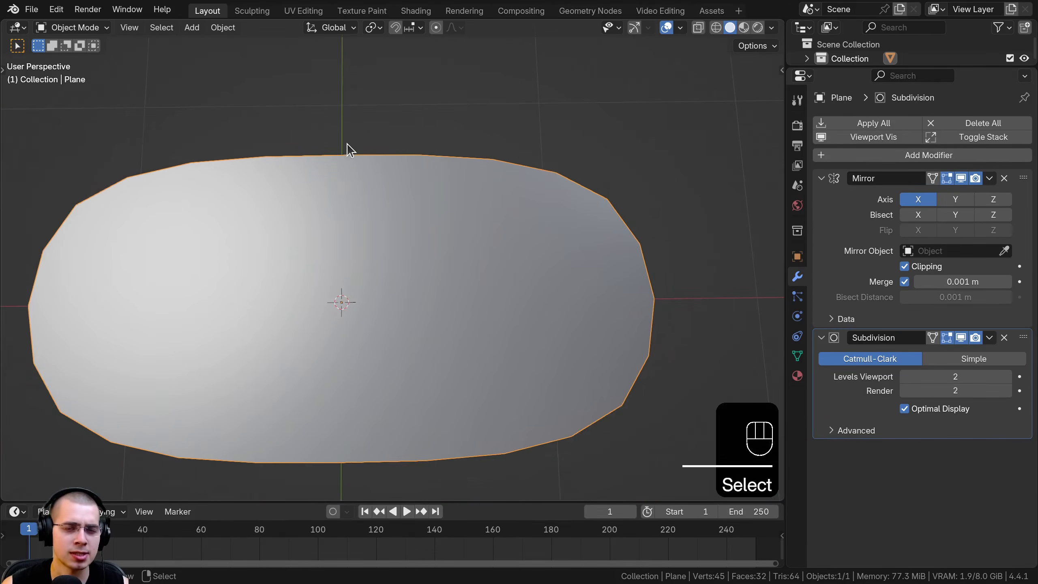
shift+middle_drag(348, 150, 398, 154)
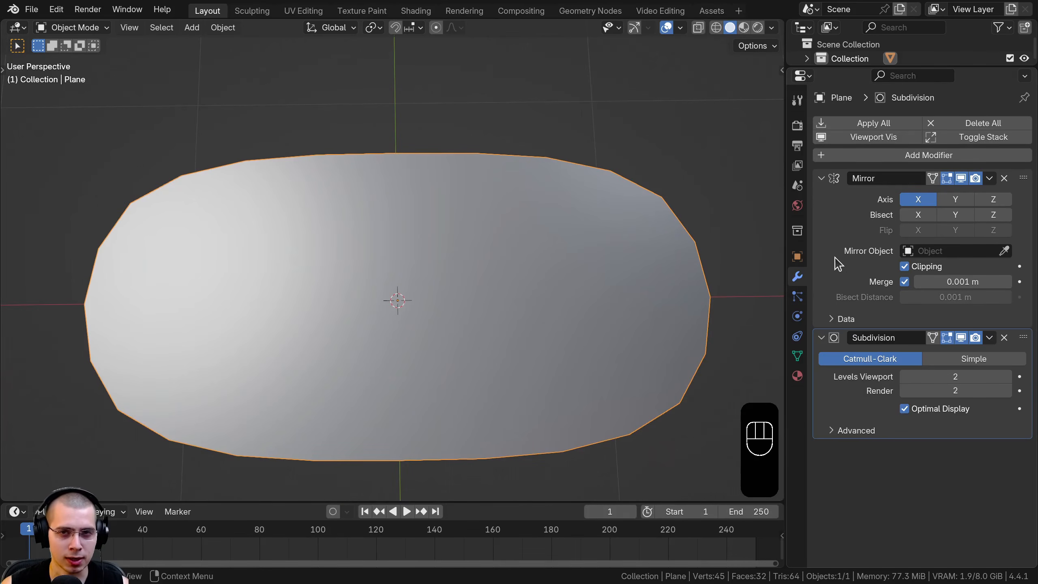
scroll(389, 225, down, 2)
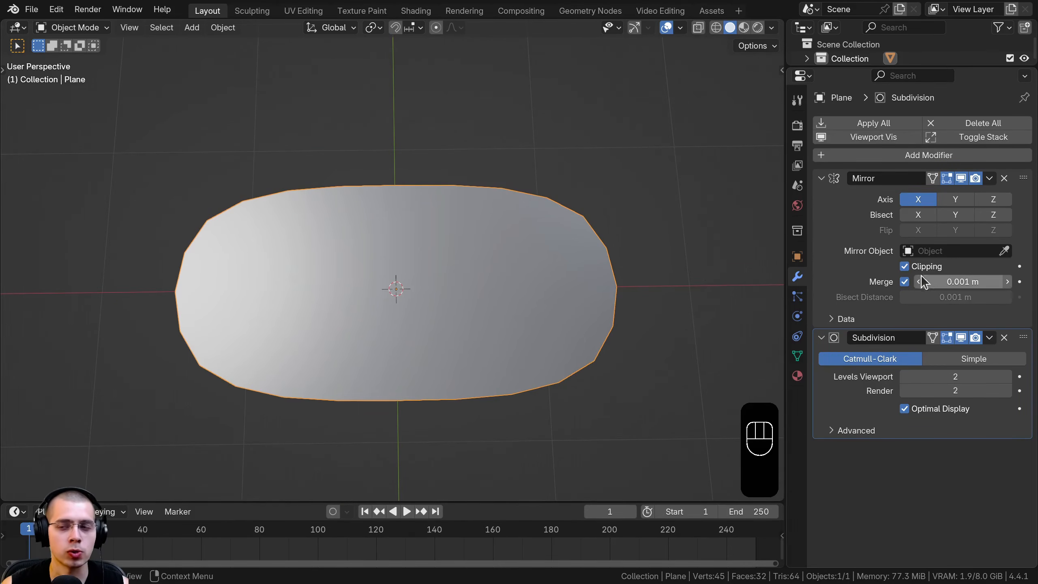
middle_drag(597, 237, 589, 239)
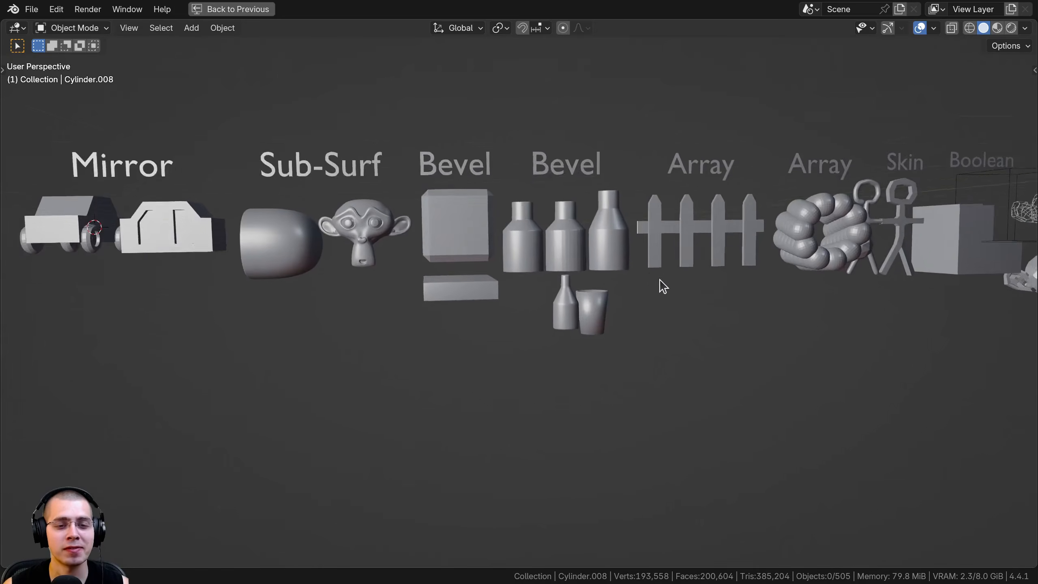
Step: Survey the full row of labelled modifier examples in the showcase scene, from Mirror through to the multiple-modifier Boolean example
middle_drag(660, 285, 536, 362)
scroll(778, 361, down, 1)
scroll(674, 357, down, 2)
shift+middle_drag(782, 356, 594, 357)
scroll(678, 289, up, 1)
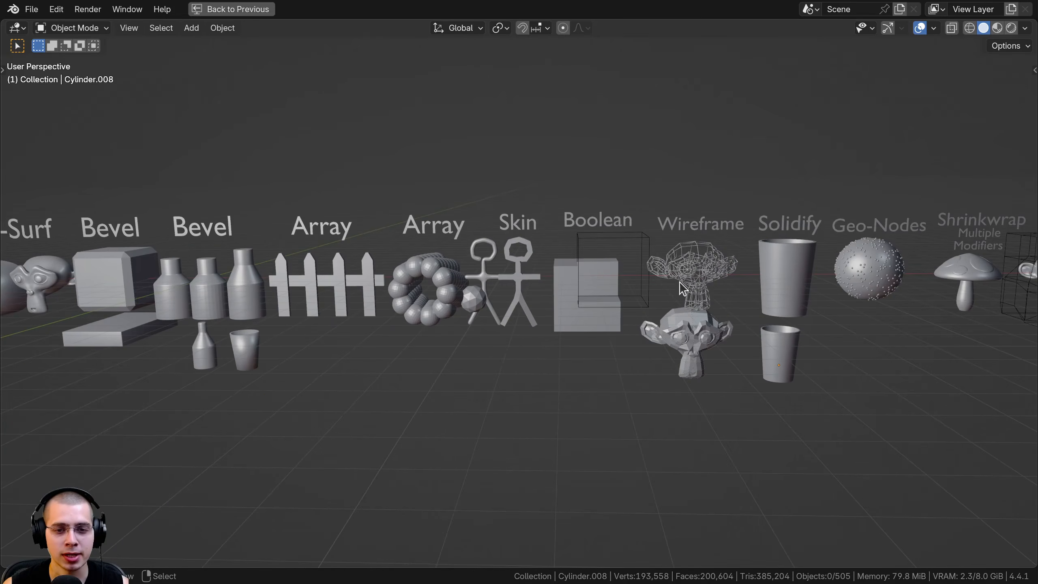
shift+middle_drag(740, 249, 610, 262)
scroll(609, 262, up, 1)
shift+middle_drag(720, 300, 643, 287)
scroll(690, 274, up, 1)
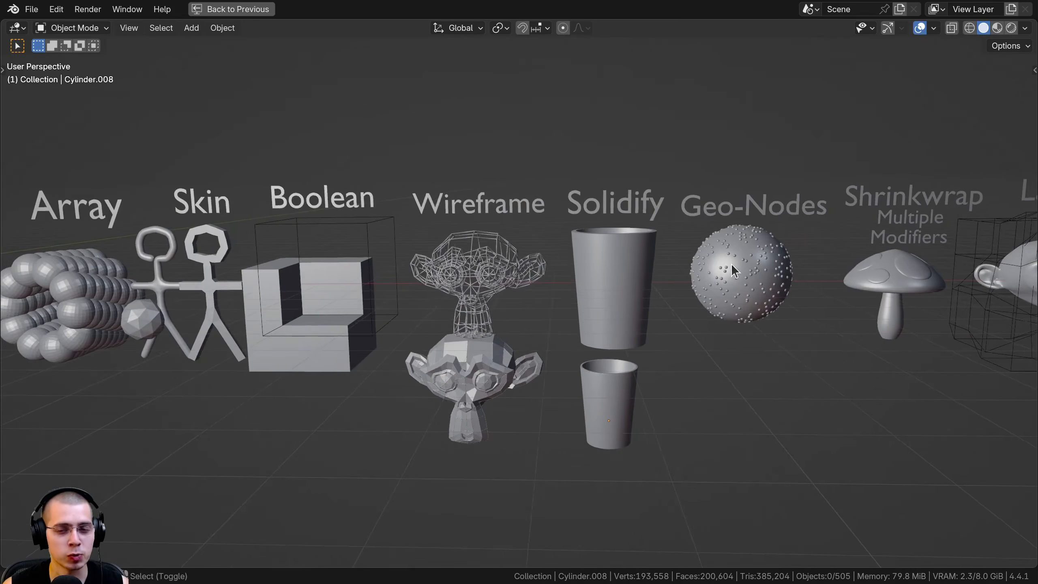
shift+middle_drag(748, 262, 572, 260)
scroll(737, 308, down, 1)
shift+middle_drag(741, 309, 546, 308)
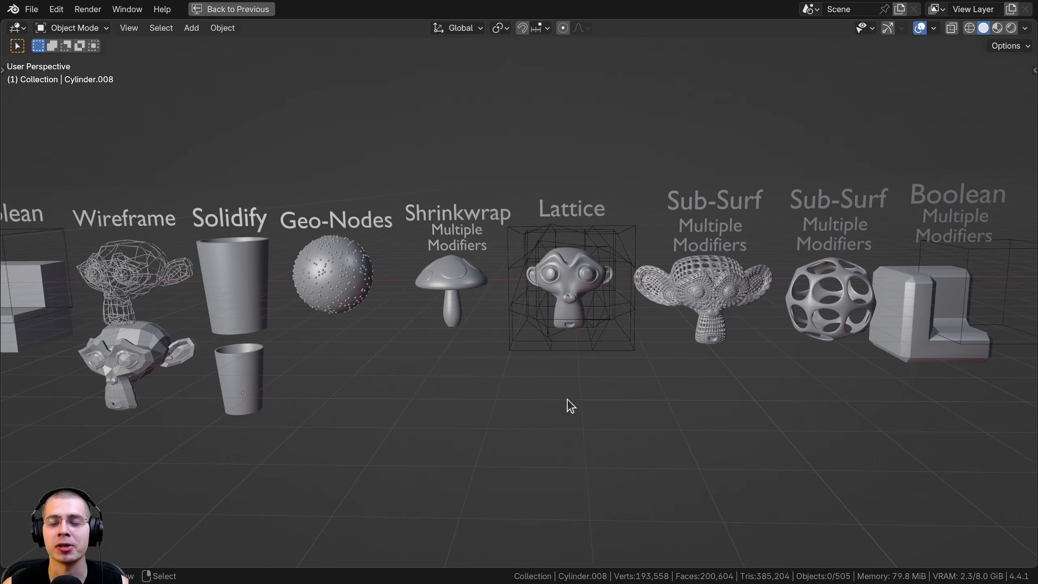
scroll(670, 347, up, 1)
shift+middle_drag(677, 351, 625, 351)
scroll(623, 348, down, 1)
middle_drag(619, 399, 512, 395)
shift+middle_drag(454, 409, 797, 335)
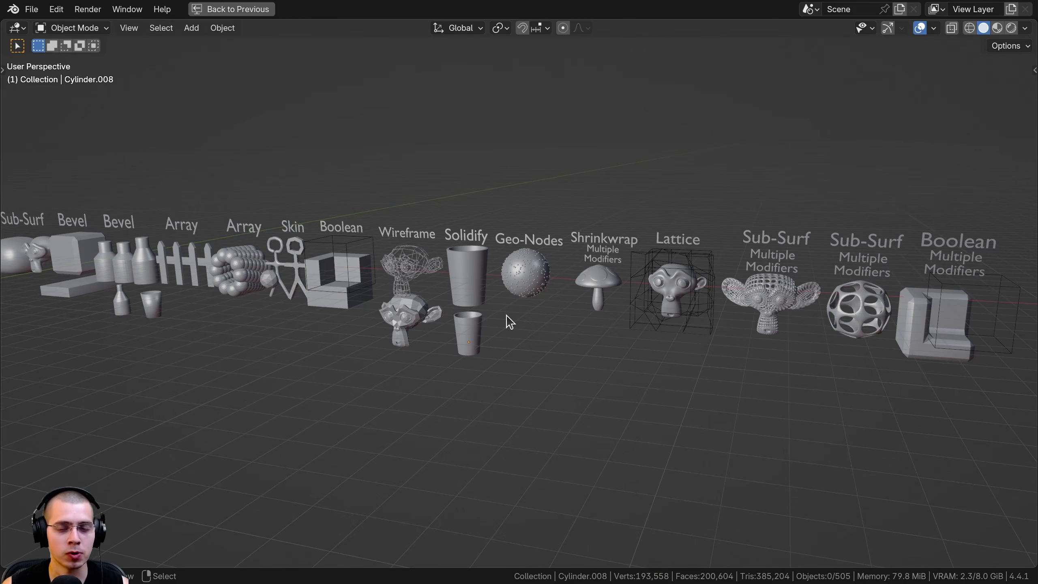
shift+middle_drag(493, 310, 531, 328)
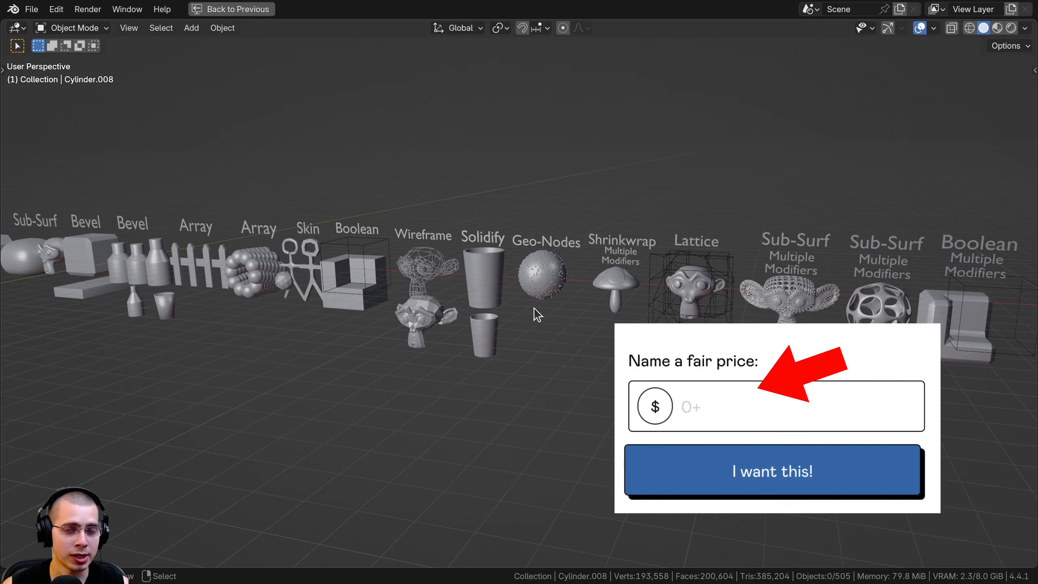